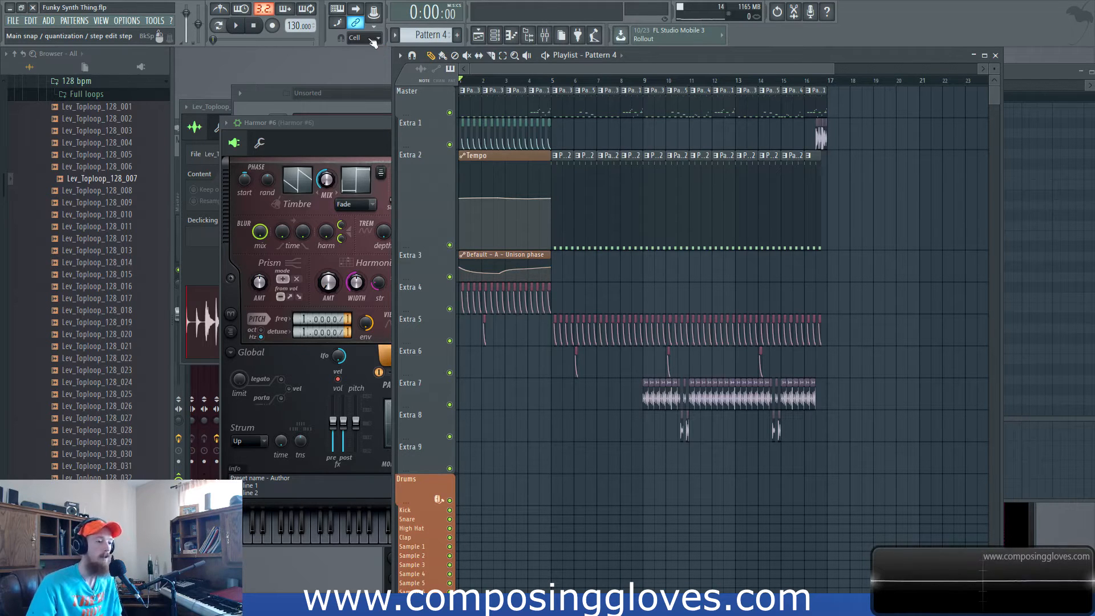
Play the arrangement from the beginning through to its end and stop playback.
{"action": "key", "text": "space"}
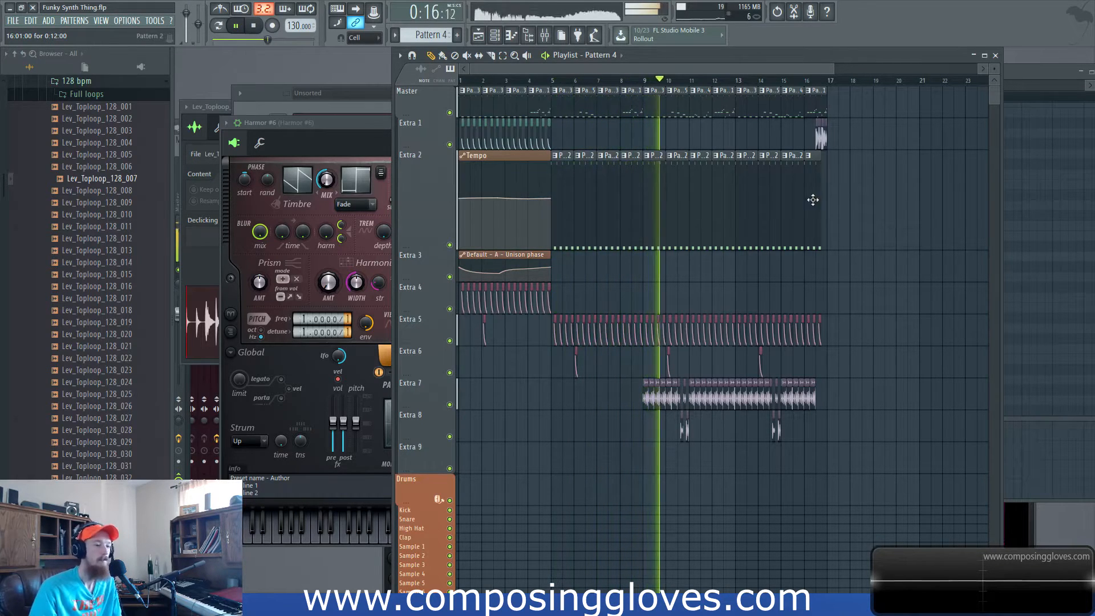
{"action": "scroll", "coordinate": [755, 269], "scroll_direction": "up", "scroll_amount": 2}
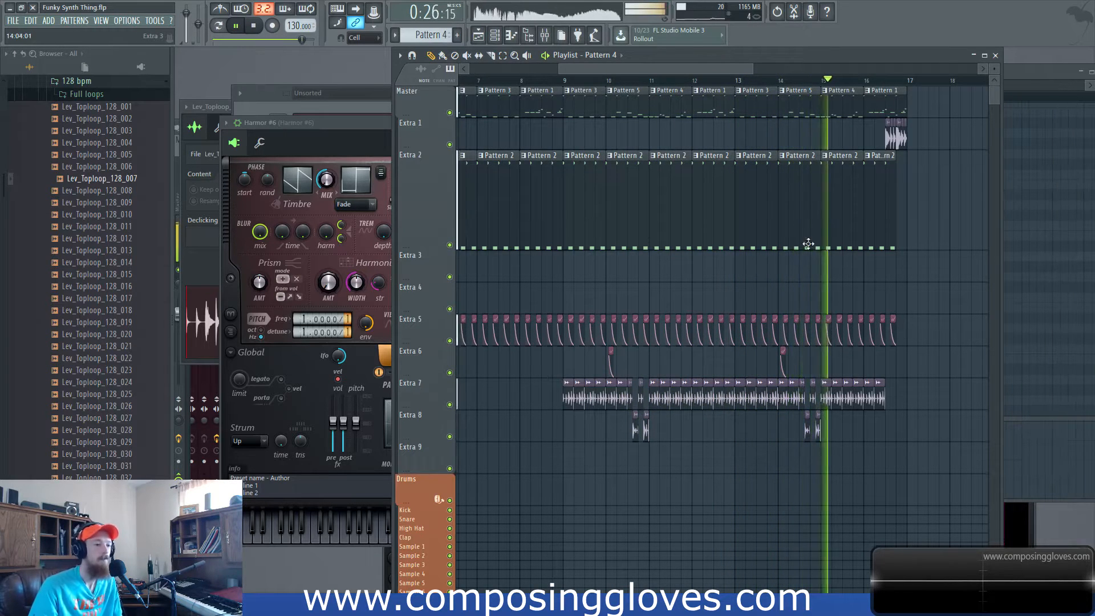
{"action": "scroll", "coordinate": [798, 251], "scroll_direction": "down", "scroll_amount": 3}
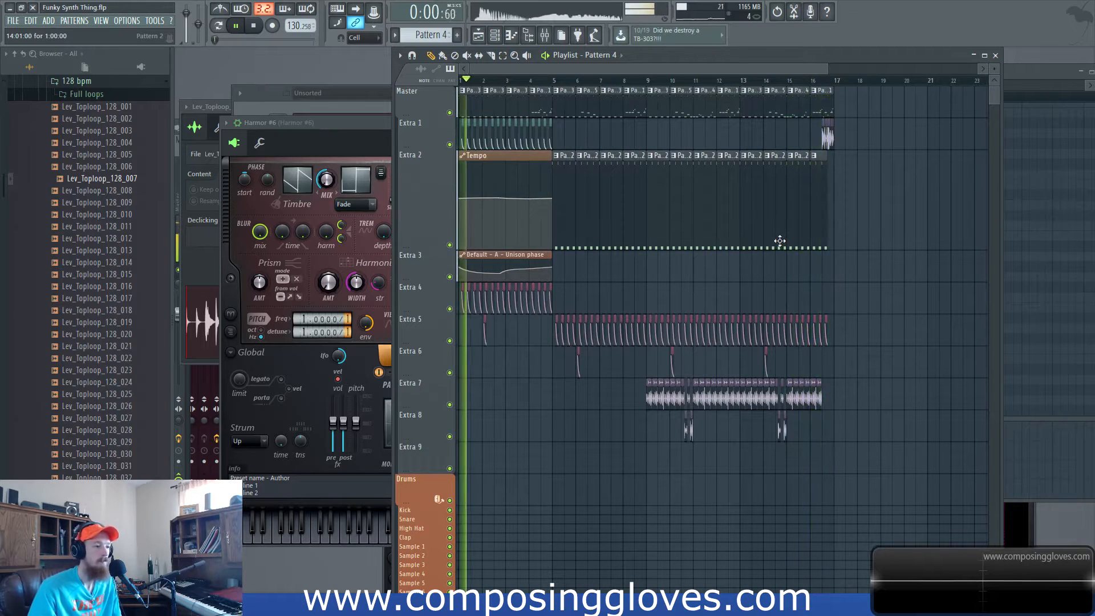
{"action": "key", "text": "space"}
{"action": "scroll", "coordinate": [607, 192], "scroll_direction": "down", "scroll_amount": 2}
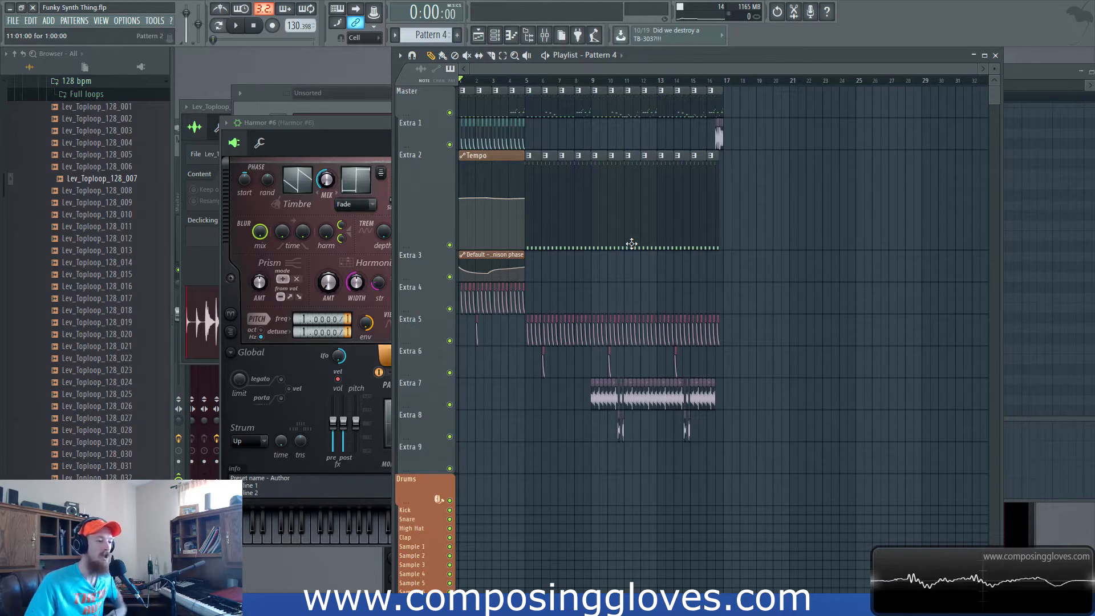
Move the Tempo automation clip from the Extra 2 track to the Extra 9 track, starting at bar 1.
{"action": "scroll", "coordinate": [522, 171], "scroll_direction": "up", "scroll_amount": 3}
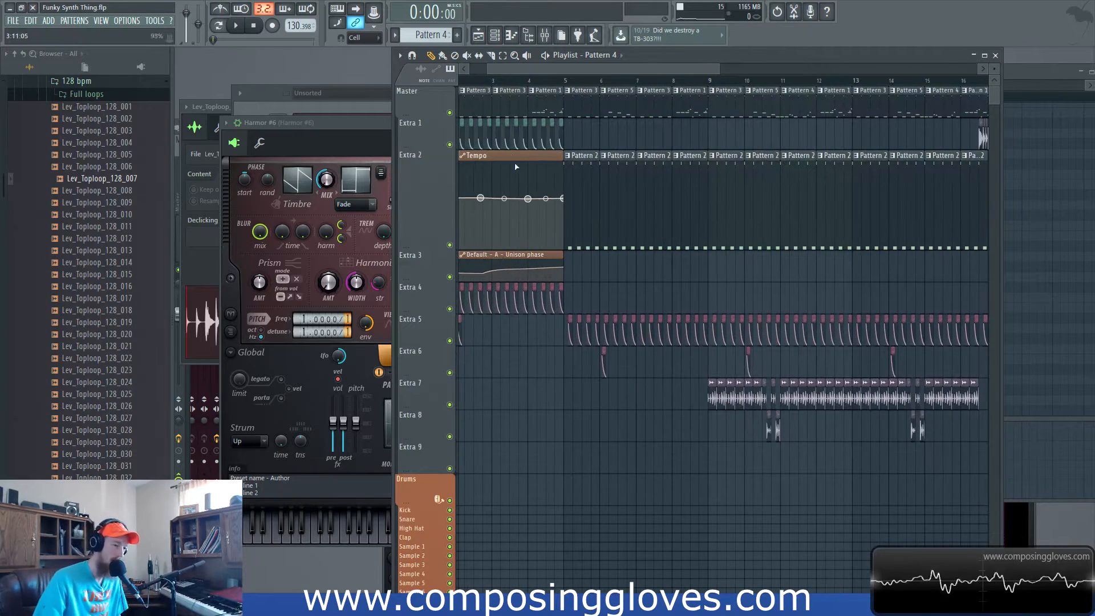
{"action": "left_click_drag", "start_coordinate": [492, 158], "coordinate": [504, 214]}
{"action": "scroll", "coordinate": [542, 188], "scroll_direction": "down", "scroll_amount": 3}
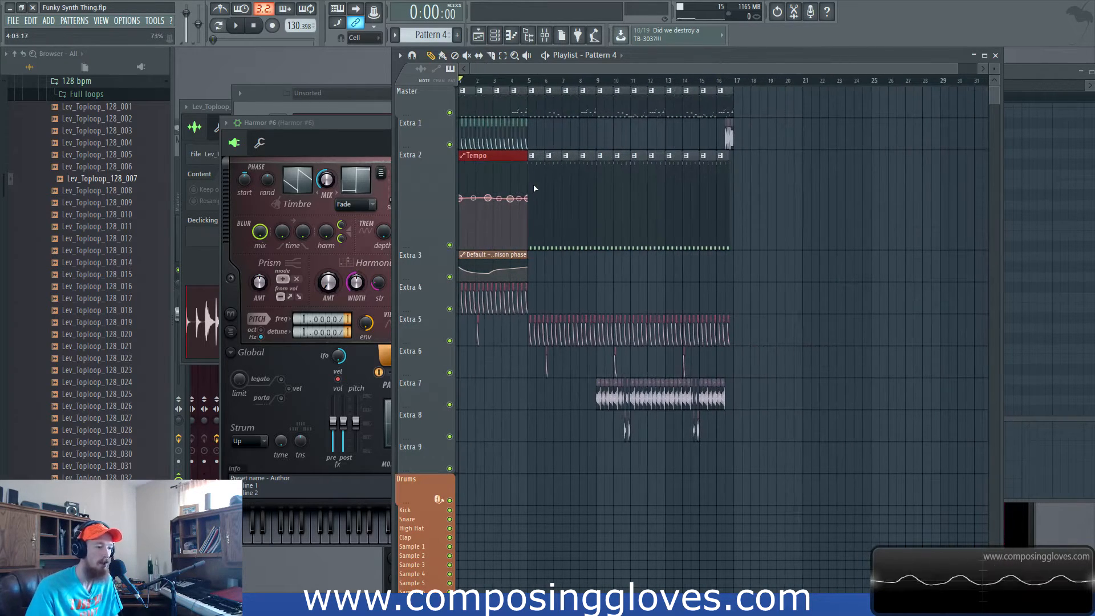
{"action": "left_click_drag", "start_coordinate": [487, 172], "coordinate": [425, 492]}
{"action": "left_click_drag", "start_coordinate": [428, 450], "coordinate": [429, 450]}
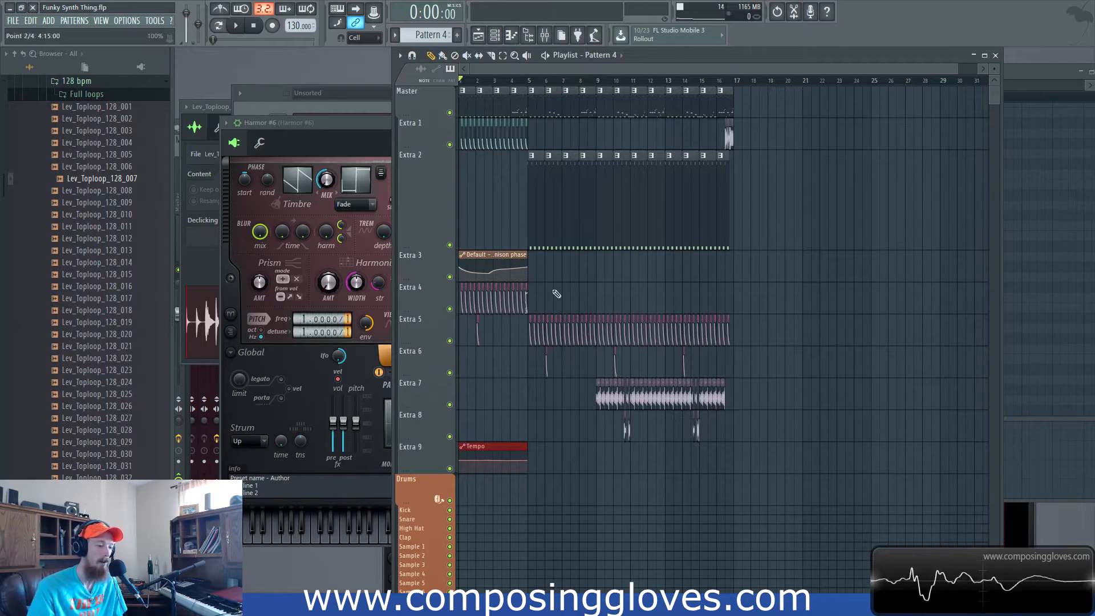
Open Pattern 1 and view the Harmor #3 notes in the piano roll, returning to the playlist.
{"action": "scroll", "coordinate": [594, 274], "scroll_direction": "down", "scroll_amount": 1}
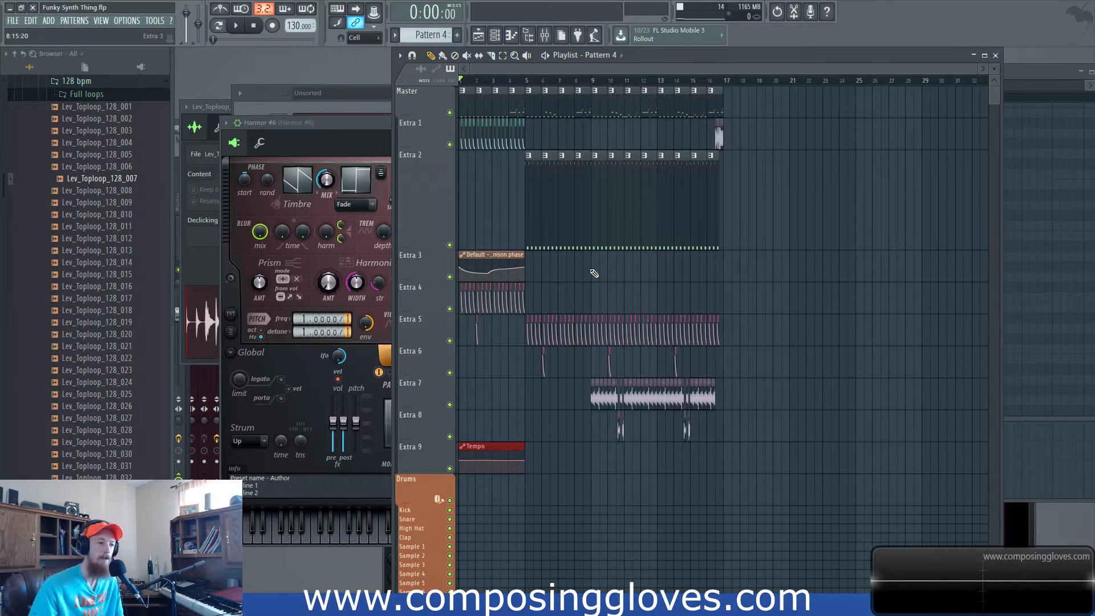
{"action": "double_click", "coordinate": [518, 105]}
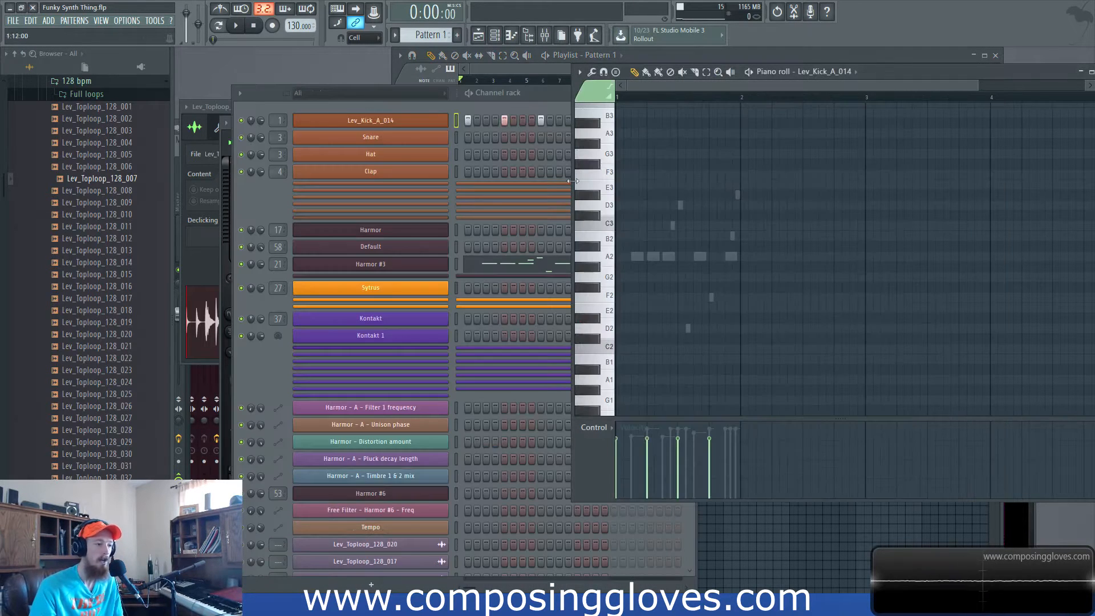
{"action": "double_click", "coordinate": [668, 256]}
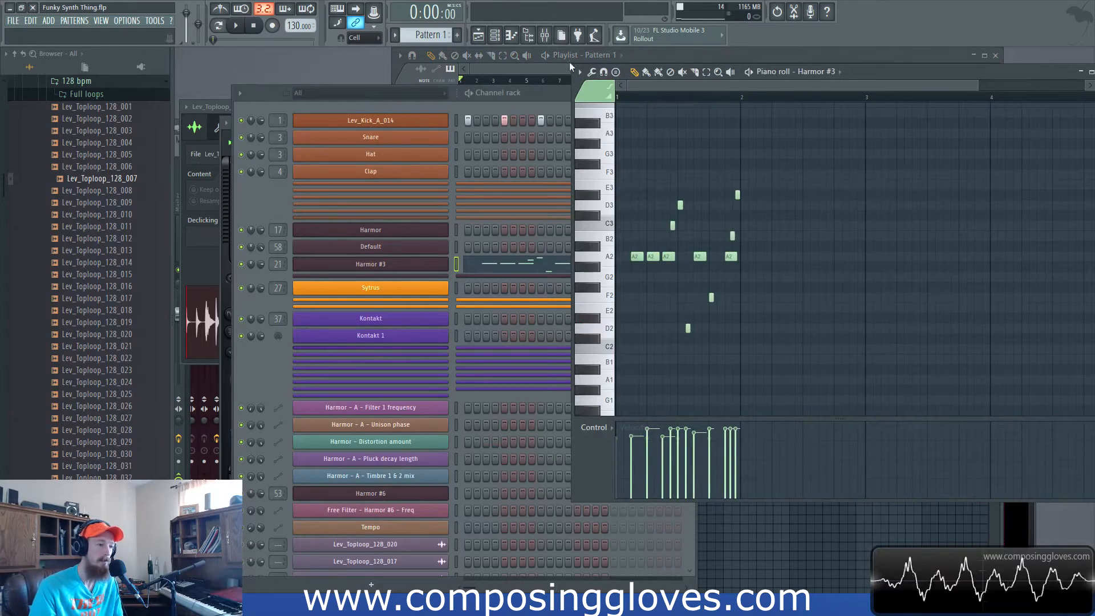
{"action": "left_click", "coordinate": [520, 67]}
Select bars 21 through 28 on the playlist timeline as the loop region.
{"action": "scroll", "coordinate": [768, 176], "scroll_direction": "up", "scroll_amount": 3}
{"action": "scroll", "coordinate": [773, 179], "scroll_direction": "down", "scroll_amount": 4}
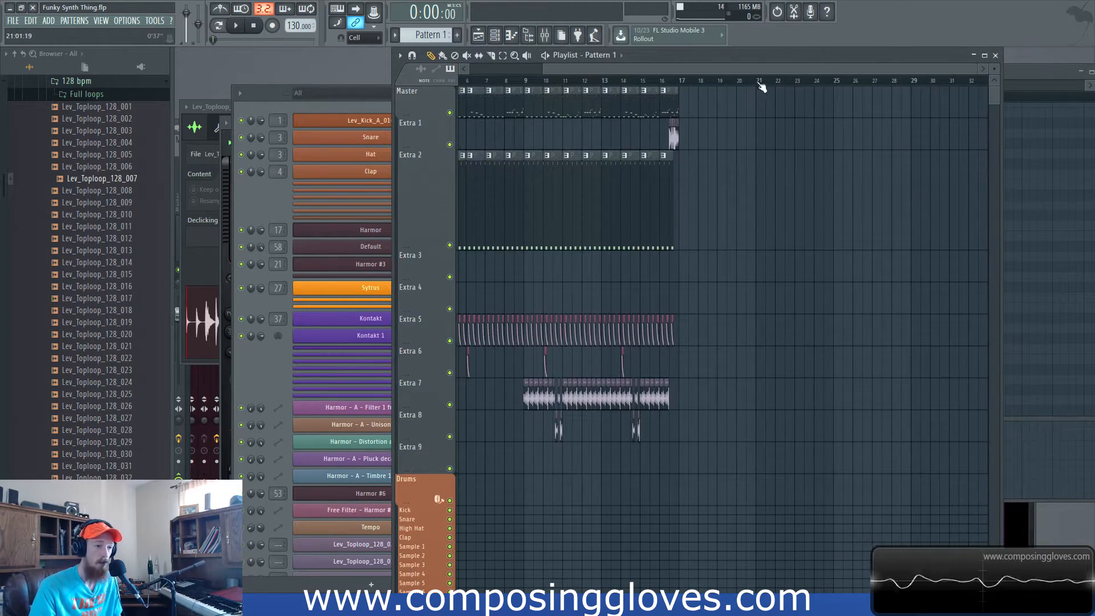
{"action": "left_click_drag", "start_coordinate": [762, 87], "coordinate": [910, 97]}
{"action": "scroll", "coordinate": [717, 133], "scroll_direction": "down", "scroll_amount": 1}
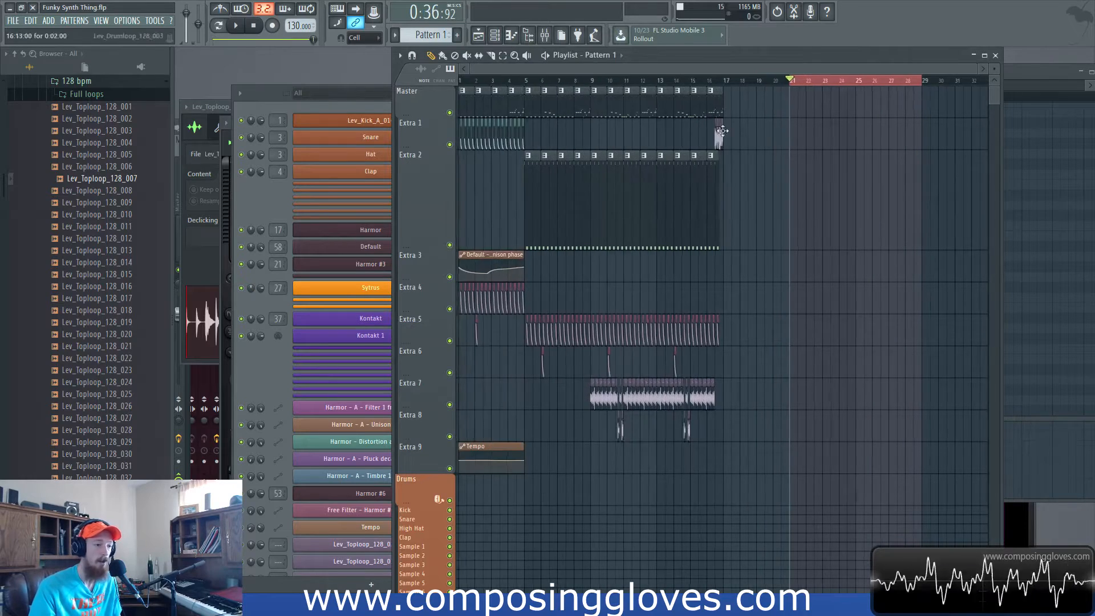
{"action": "scroll", "coordinate": [822, 139], "scroll_direction": "up", "scroll_amount": 4}
{"action": "scroll", "coordinate": [677, 163], "scroll_direction": "down", "scroll_amount": 3}
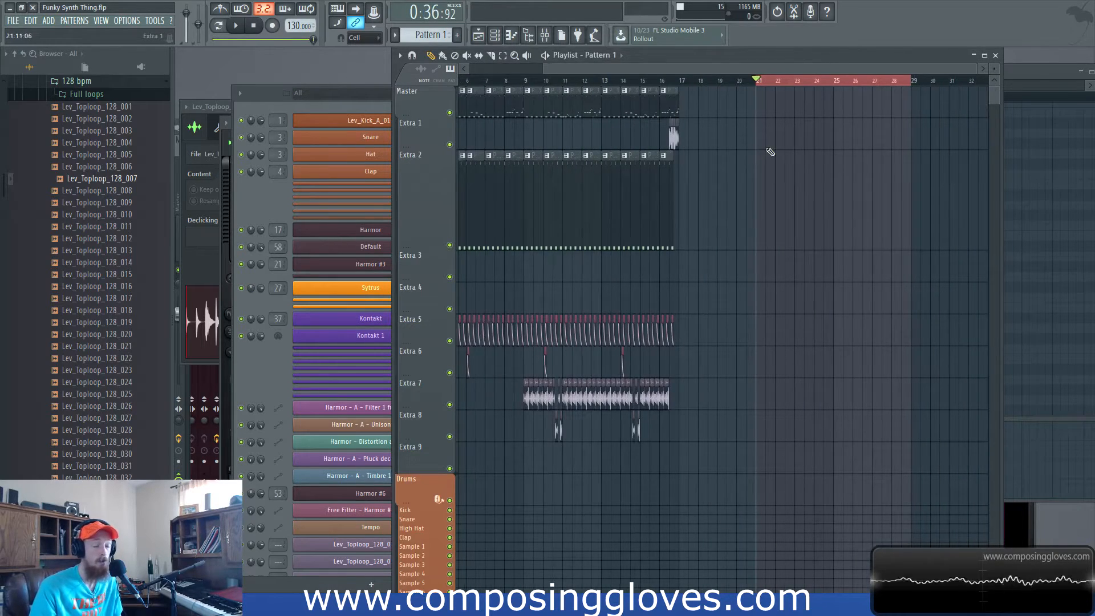
{"action": "scroll", "coordinate": [778, 146], "scroll_direction": "right", "scroll_amount": 3}
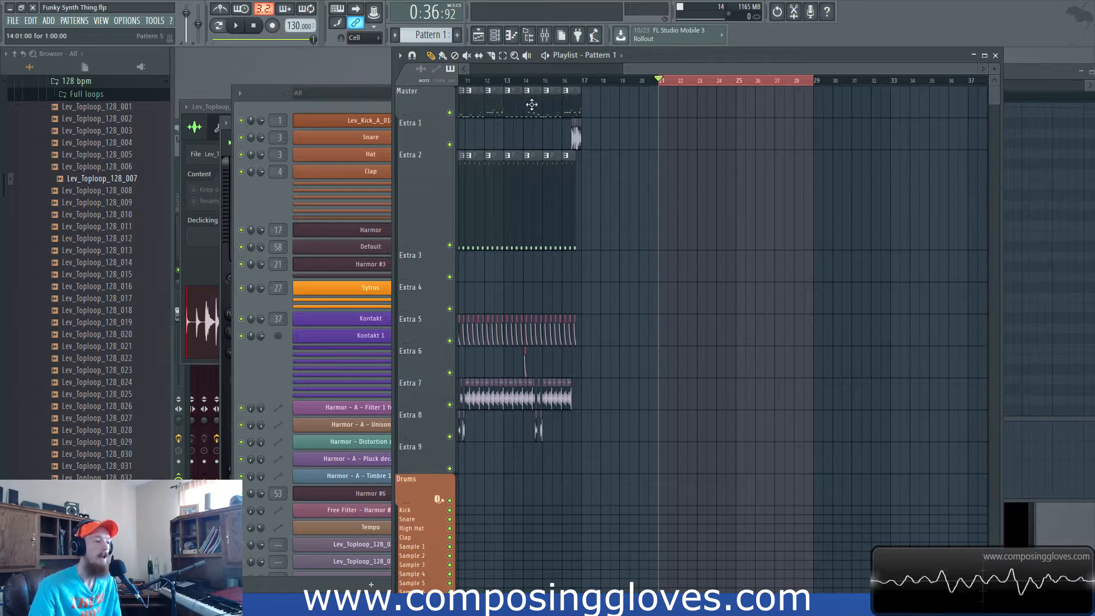
Create the new pattern Pattern 6 and fill the Lev_Kick_A_014 channel with a hit on every fourth step.
{"action": "left_click", "coordinate": [371, 106]}
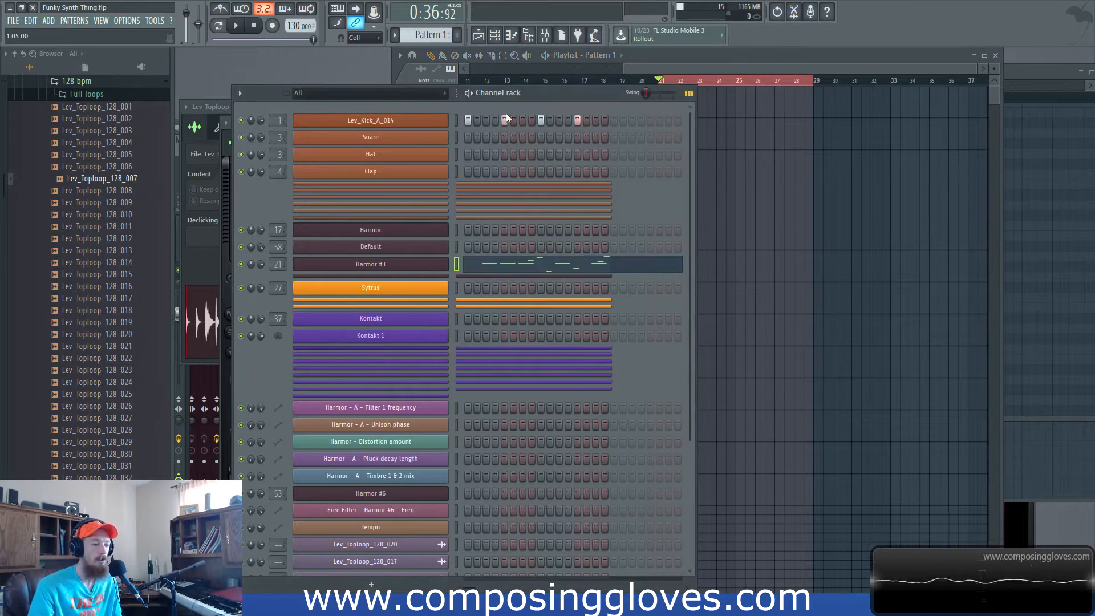
{"action": "left_click", "coordinate": [458, 36]}
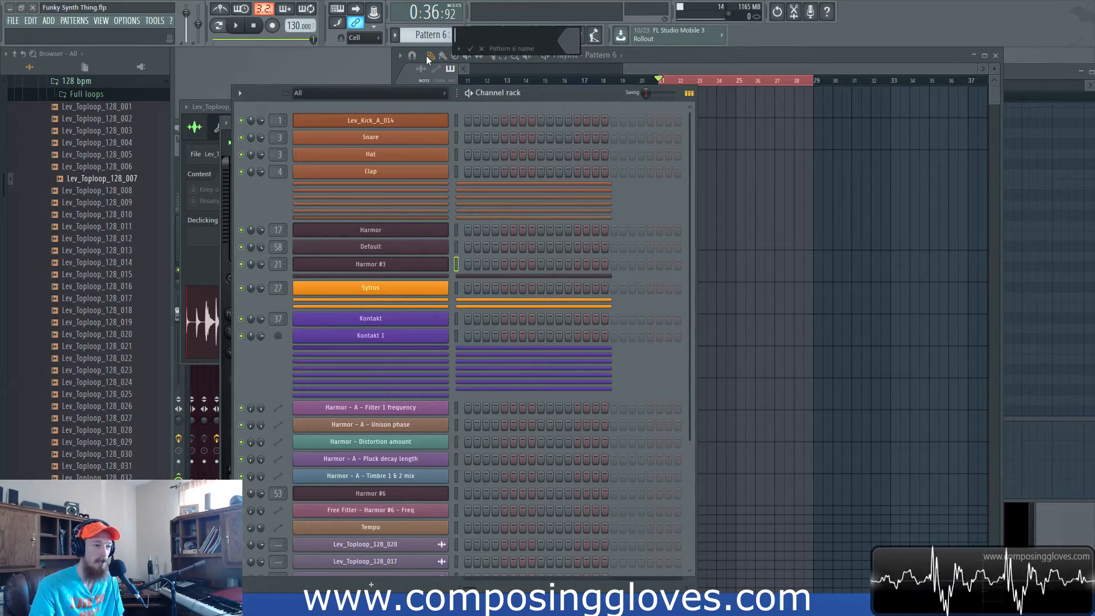
{"action": "left_click", "coordinate": [370, 121]}
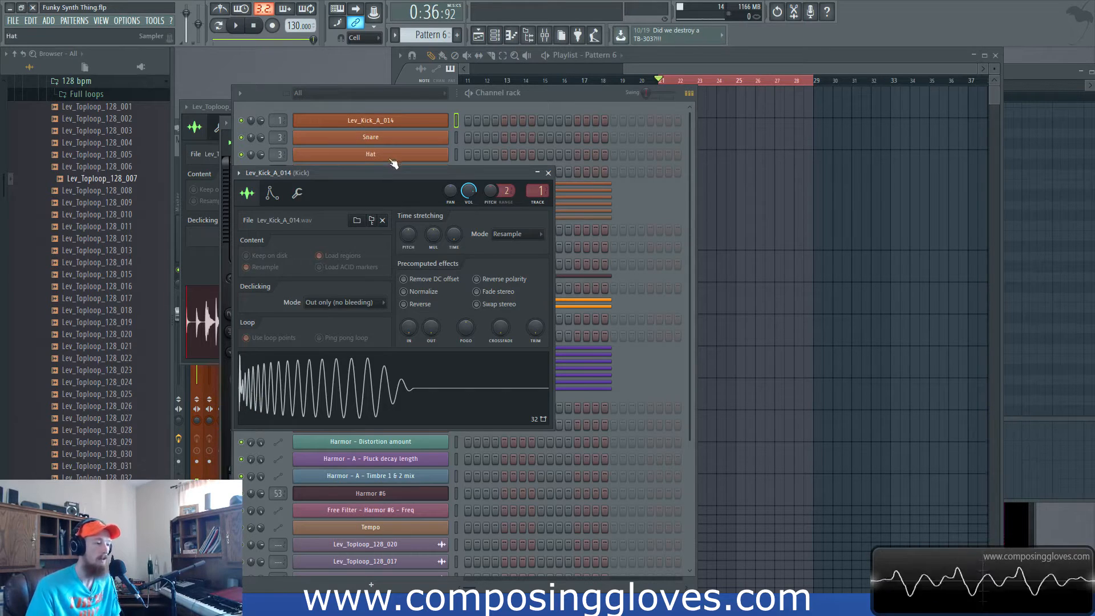
{"action": "left_click", "coordinate": [410, 119]}
{"action": "right_click", "coordinate": [410, 119]}
{"action": "left_click", "coordinate": [579, 168]}
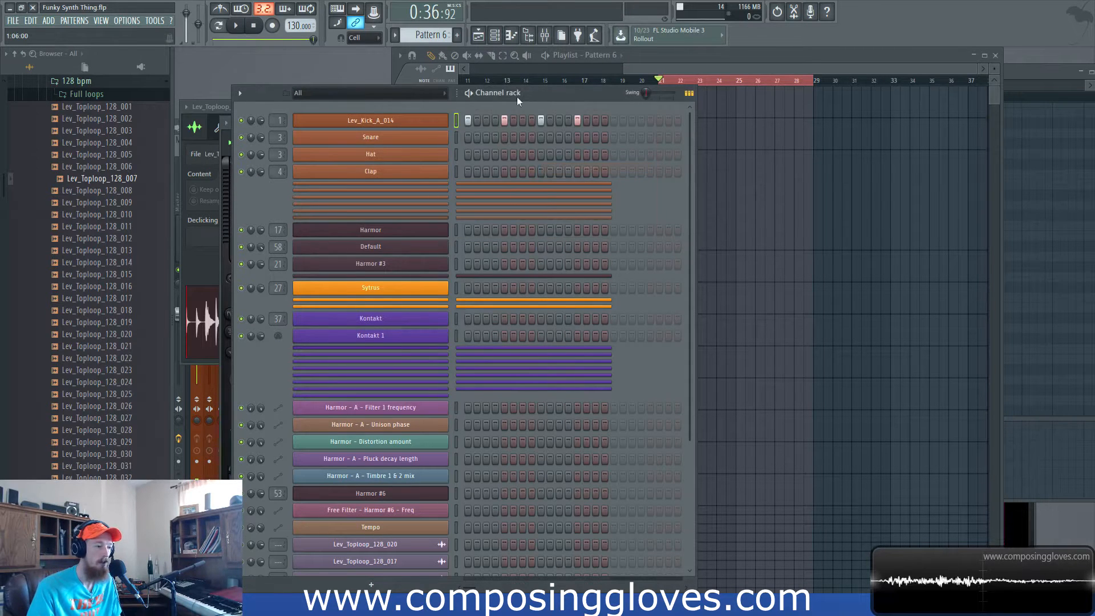
Open the Lev_Kick_A_014 sampler settings, audition the kick from its waveform, and close the window.
{"action": "left_click", "coordinate": [392, 120]}
{"action": "left_click_drag", "start_coordinate": [326, 187], "coordinate": [368, 177]}
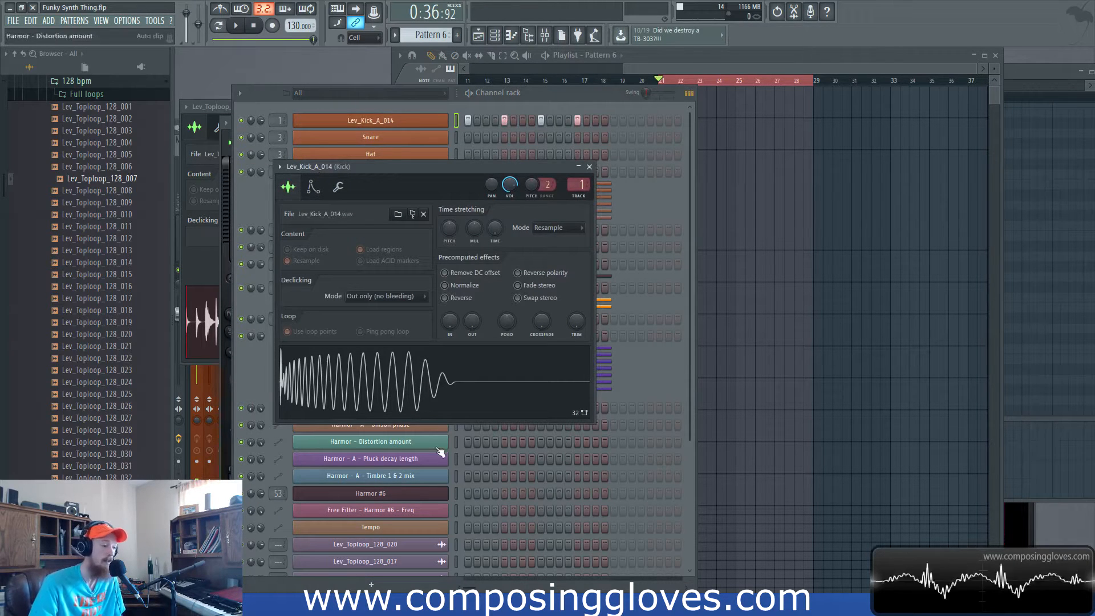
{"action": "left_click", "coordinate": [421, 415]}
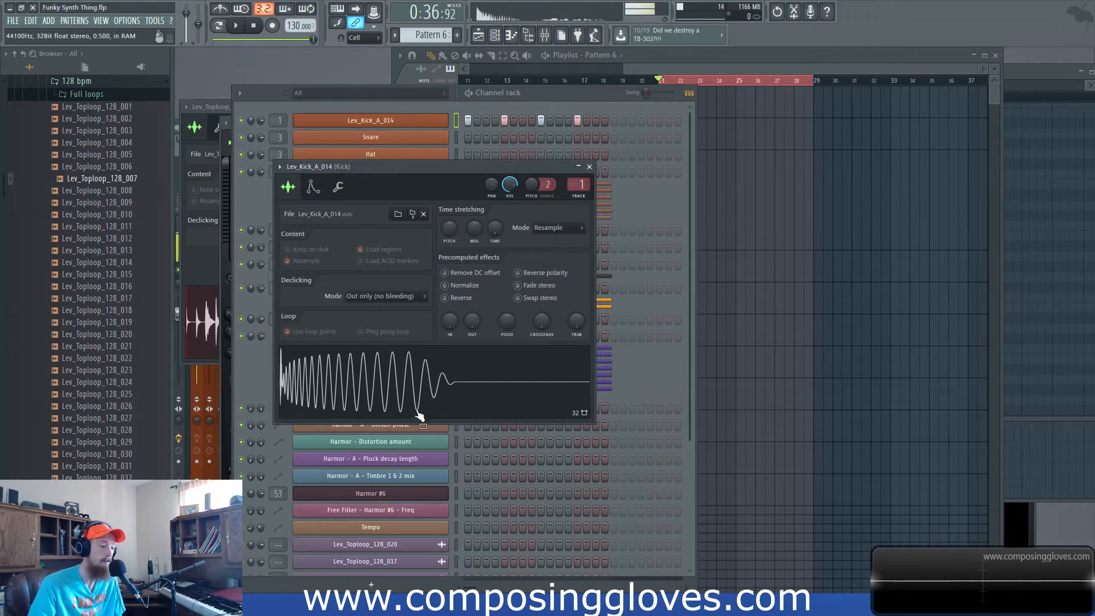
{"action": "left_click", "coordinate": [590, 167]}
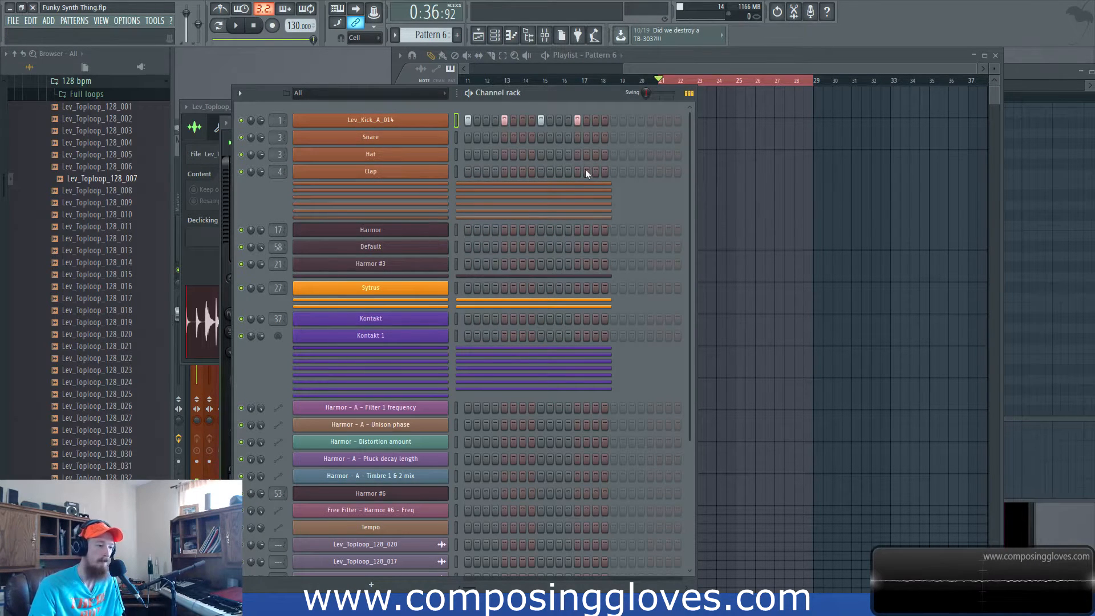
Set the playlist position to bar 5 and inspect the Harmor synth's envelope and image pages, closing it again.
{"action": "left_click", "coordinate": [404, 57]}
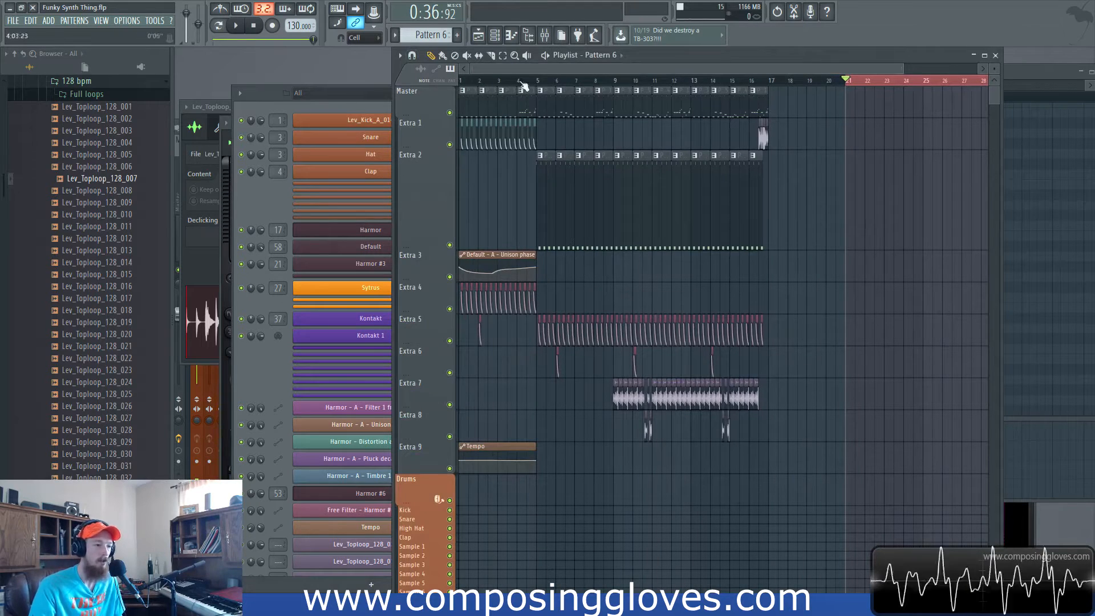
{"action": "left_click", "coordinate": [544, 83]}
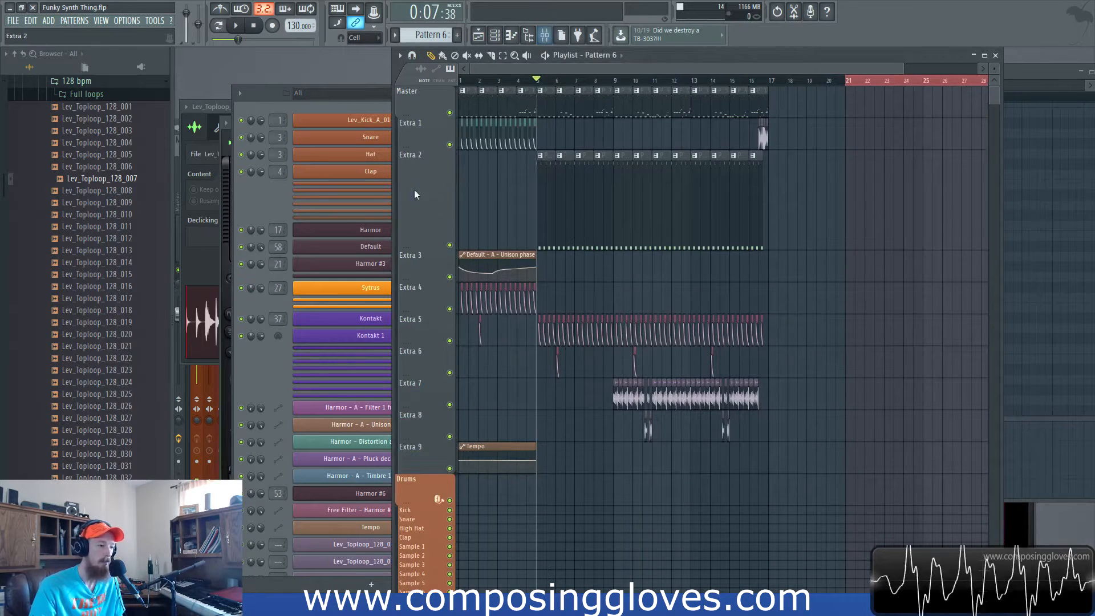
{"action": "left_click", "coordinate": [371, 230]}
{"action": "left_click_drag", "start_coordinate": [691, 357], "coordinate": [498, 138]}
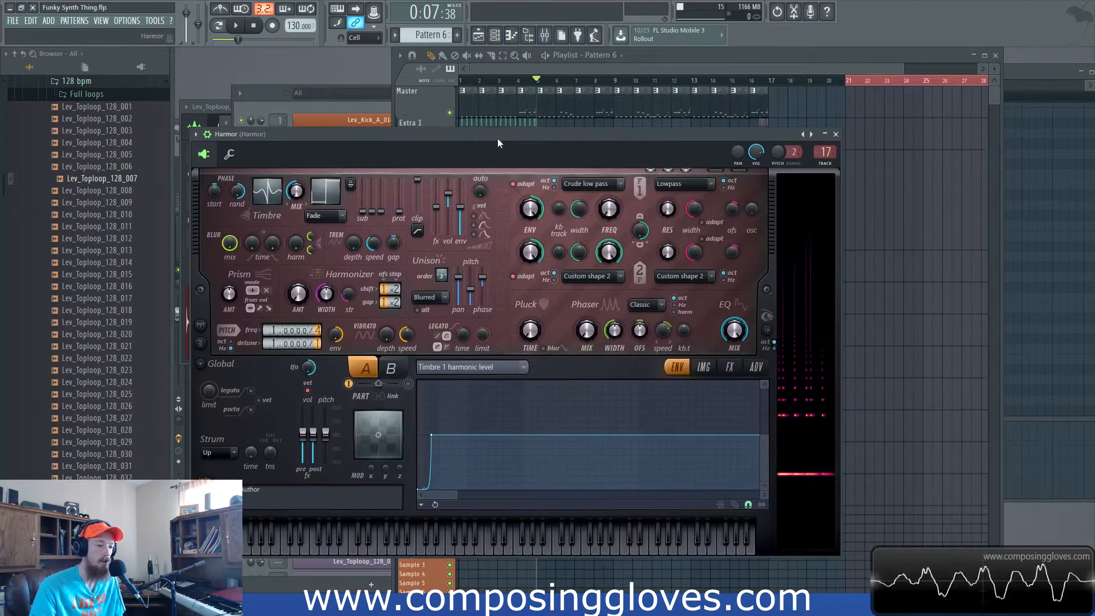
{"action": "left_click", "coordinate": [712, 370]}
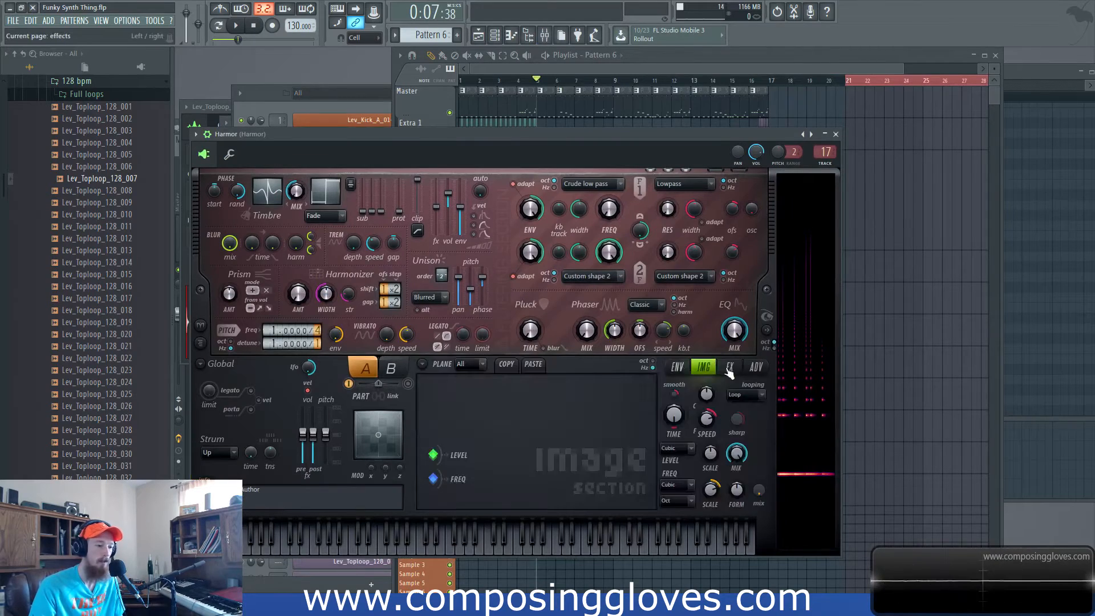
{"action": "left_click", "coordinate": [680, 368]}
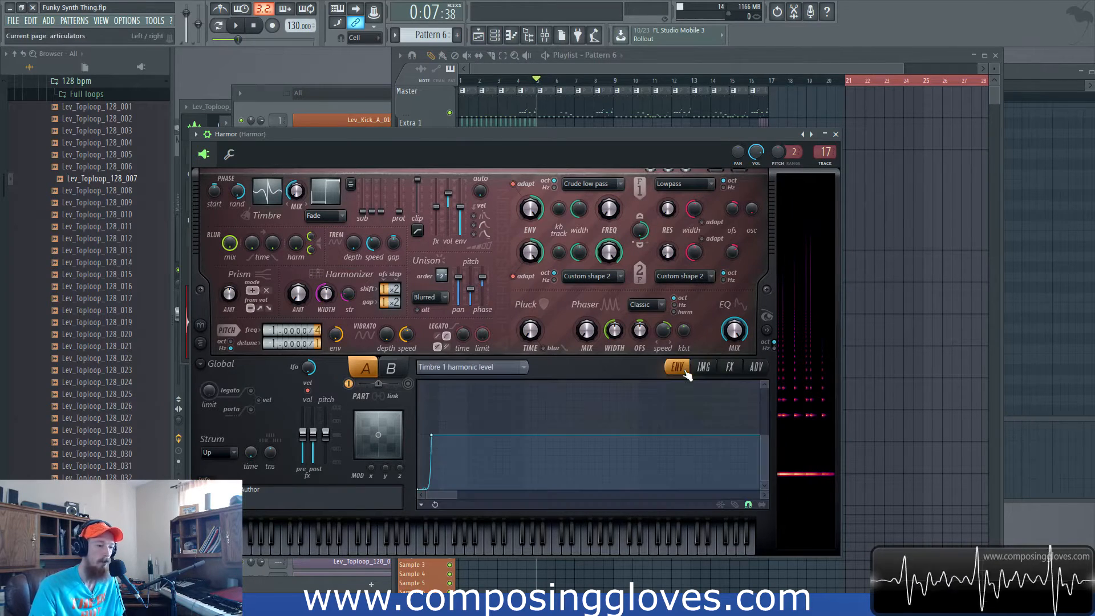
{"action": "left_click", "coordinate": [836, 134]}
Try a fade-out on the Lev_Kick_A_014 sample from Pattern 3 and reset it to none.
{"action": "scroll", "coordinate": [571, 246], "scroll_direction": "up", "scroll_amount": 5}
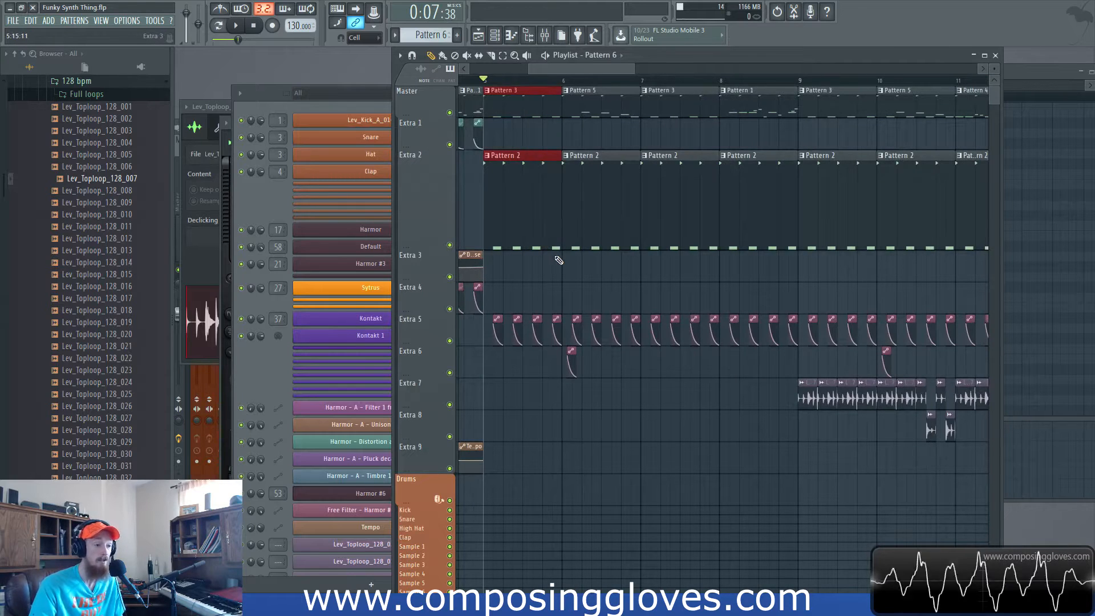
{"action": "scroll", "coordinate": [558, 256], "scroll_direction": "down", "scroll_amount": 3}
{"action": "scroll", "coordinate": [559, 259], "scroll_direction": "down", "scroll_amount": 3}
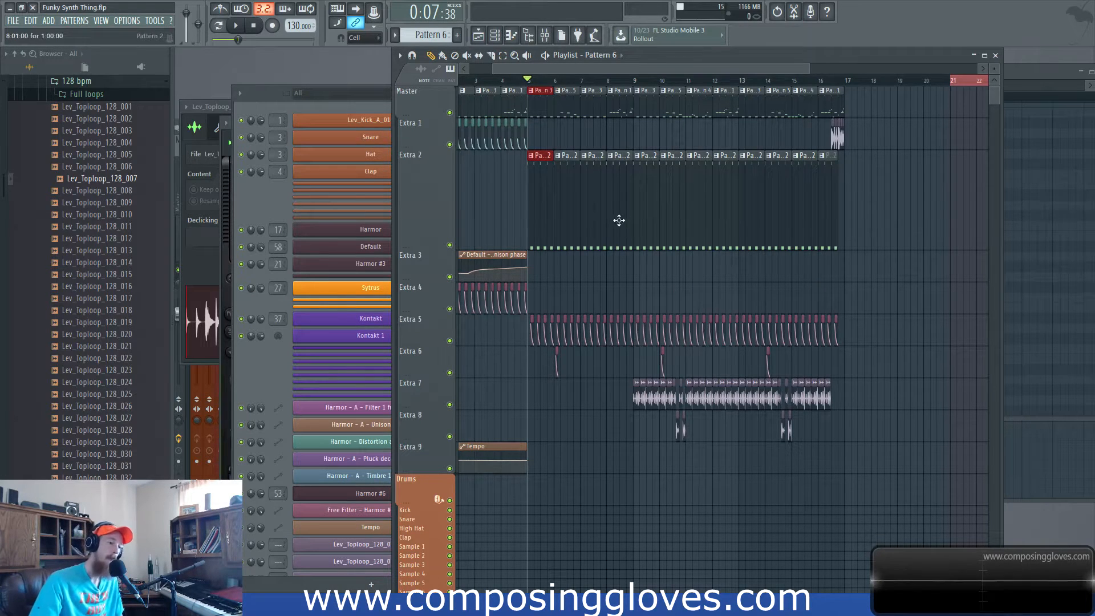
{"action": "scroll", "coordinate": [627, 222], "scroll_direction": "down", "scroll_amount": 2}
{"action": "scroll", "coordinate": [651, 226], "scroll_direction": "down", "scroll_amount": 2}
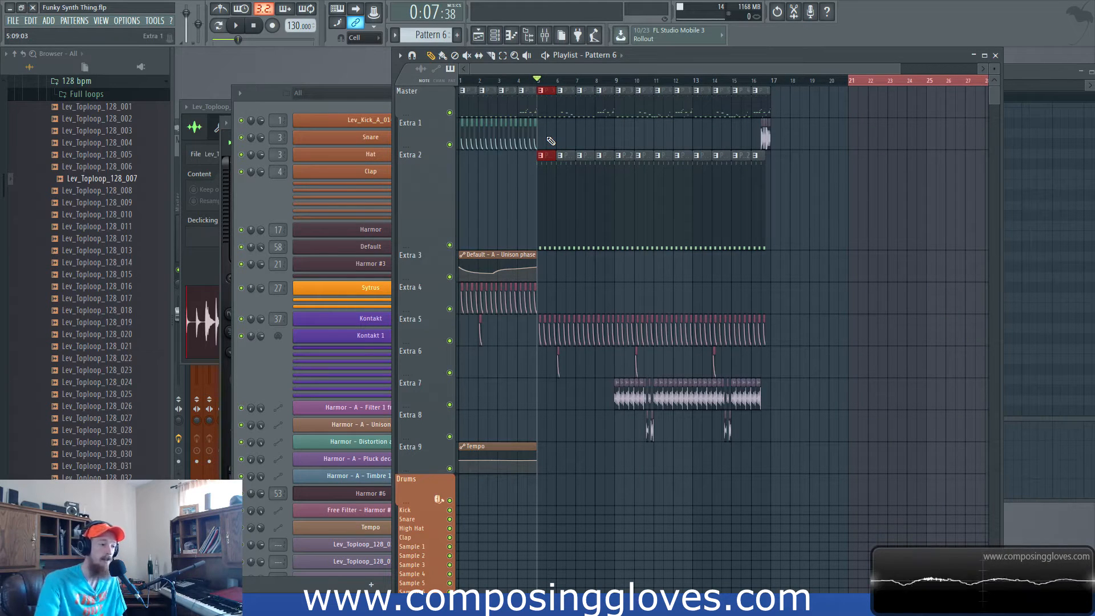
{"action": "double_click", "coordinate": [488, 93]}
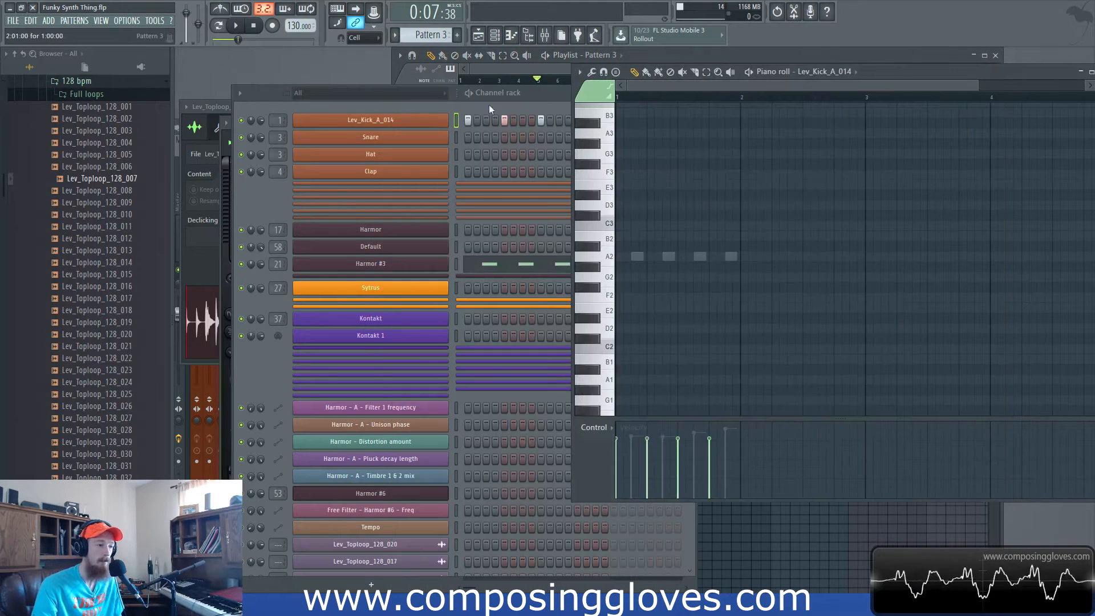
{"action": "left_click", "coordinate": [429, 117]}
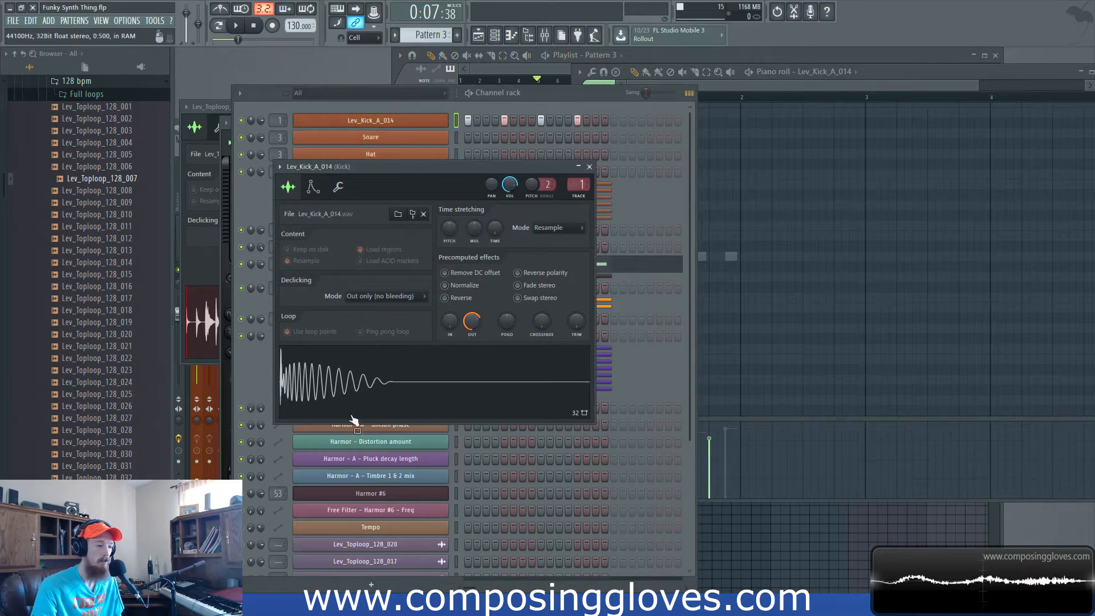
{"action": "left_click_drag", "start_coordinate": [471, 321], "coordinate": [472, 340]}
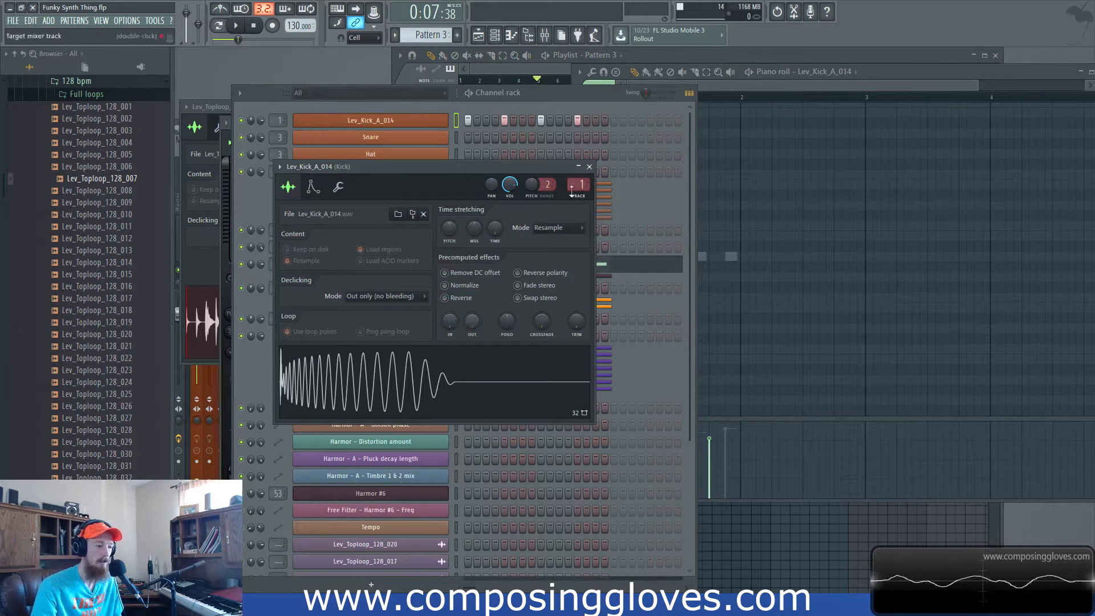
Return to the playlist and place the playback position at bar 21, the start of the loop region.
{"action": "left_click", "coordinate": [653, 57]}
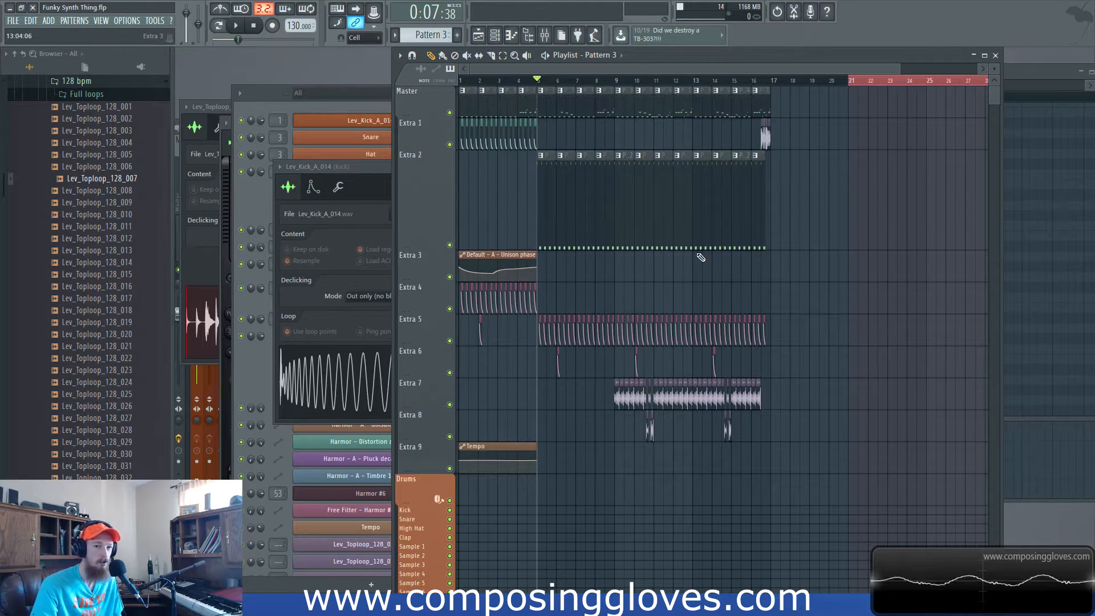
{"action": "scroll", "coordinate": [763, 142], "scroll_direction": "right", "scroll_amount": 5}
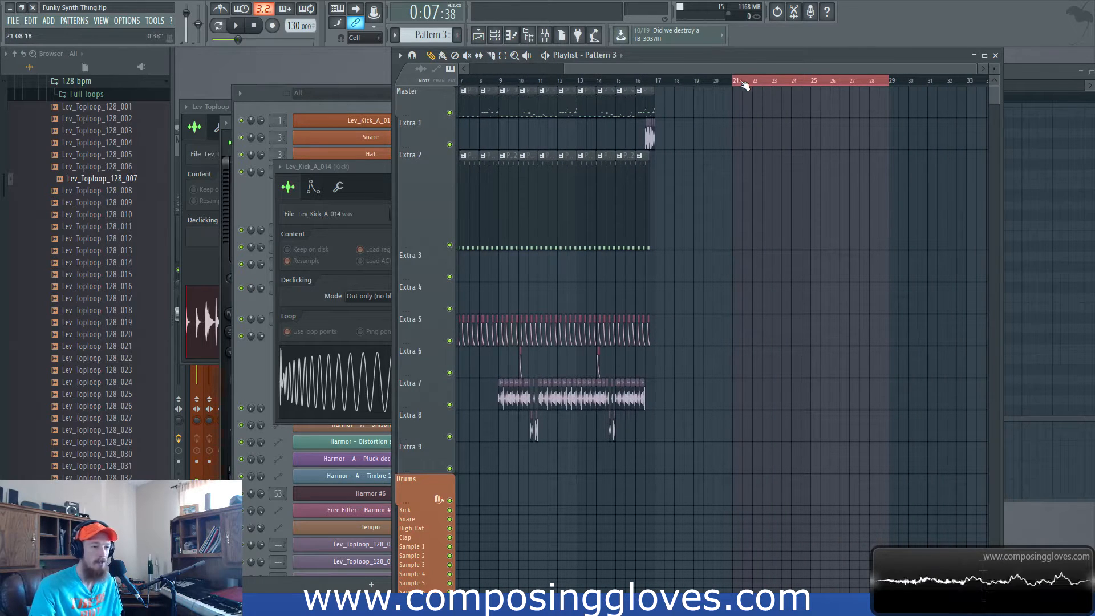
{"action": "left_click", "coordinate": [735, 77]}
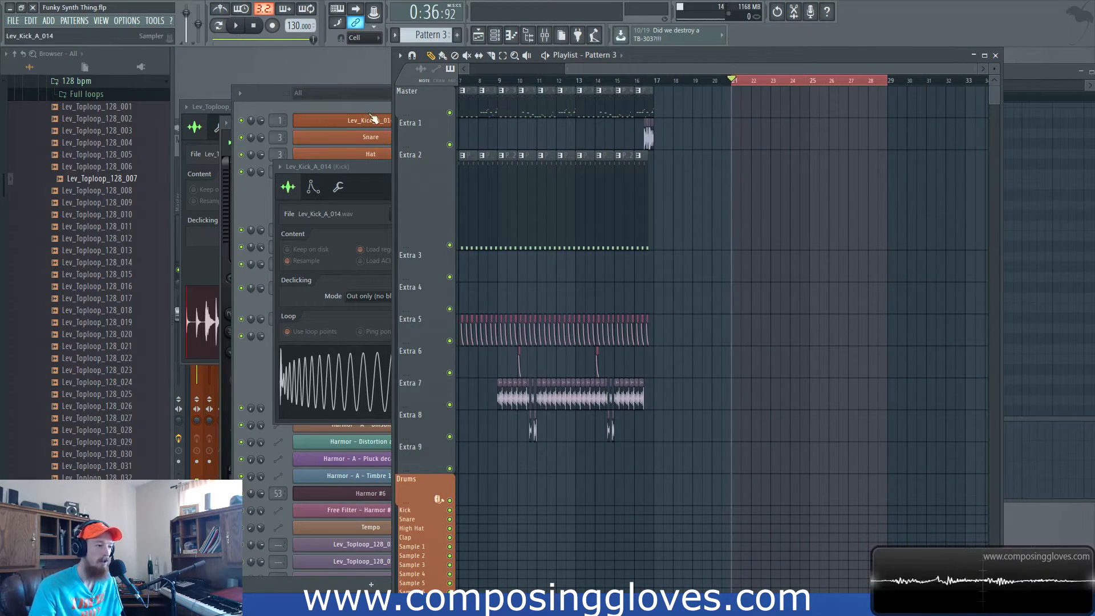
{"action": "left_click", "coordinate": [545, 36]}
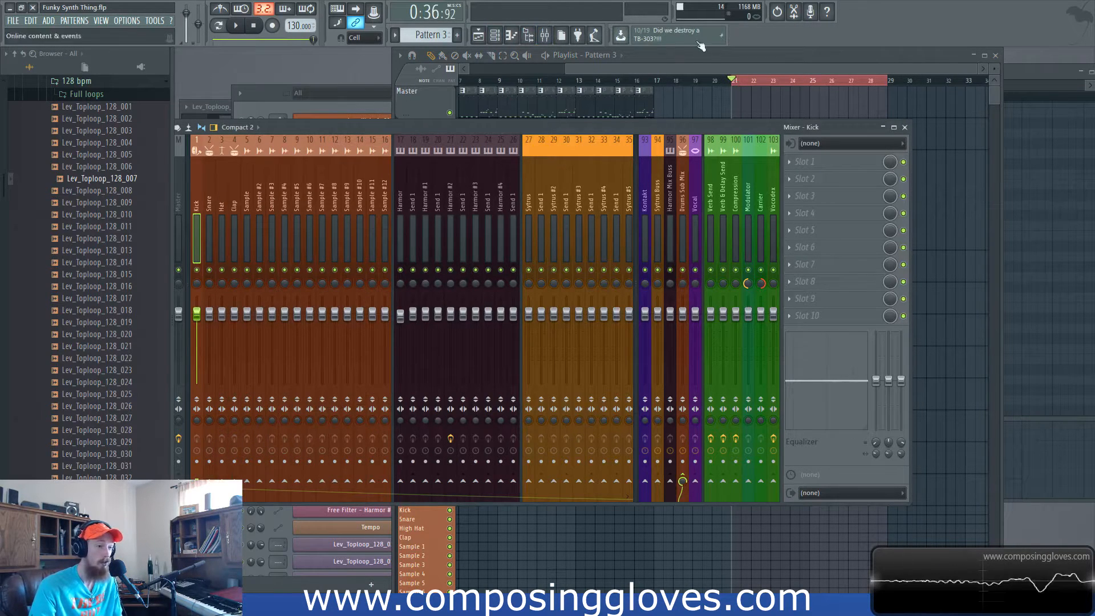
{"action": "left_click", "coordinate": [697, 64]}
{"action": "scroll", "coordinate": [790, 141], "scroll_direction": "up", "scroll_amount": 5}
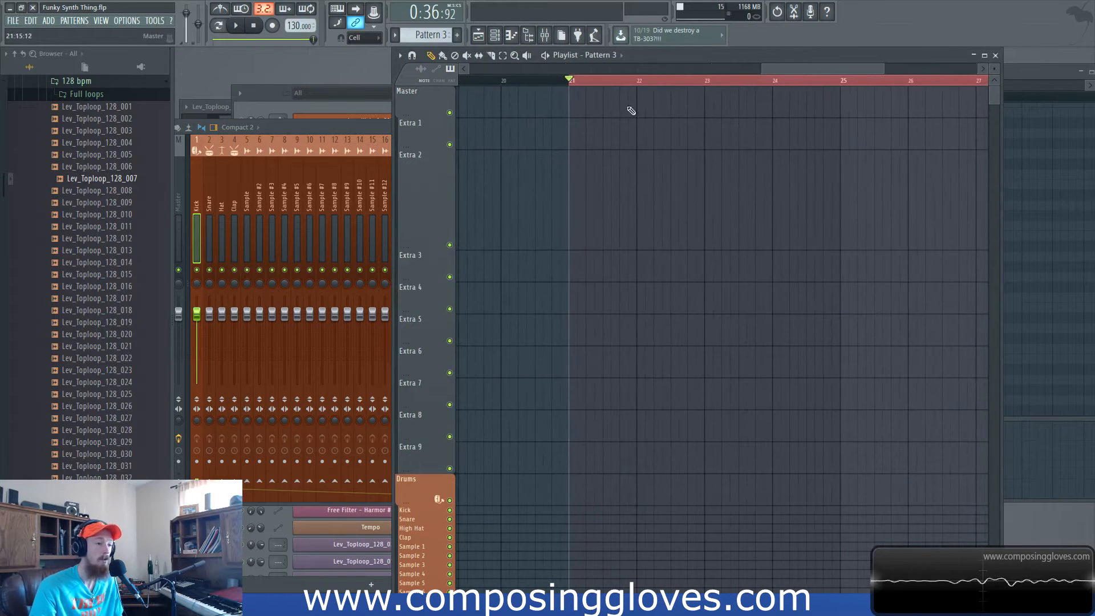
{"action": "left_click", "coordinate": [583, 98]}
{"action": "left_click_drag", "start_coordinate": [602, 106], "coordinate": [603, 113]}
{"action": "right_click", "coordinate": [607, 111]}
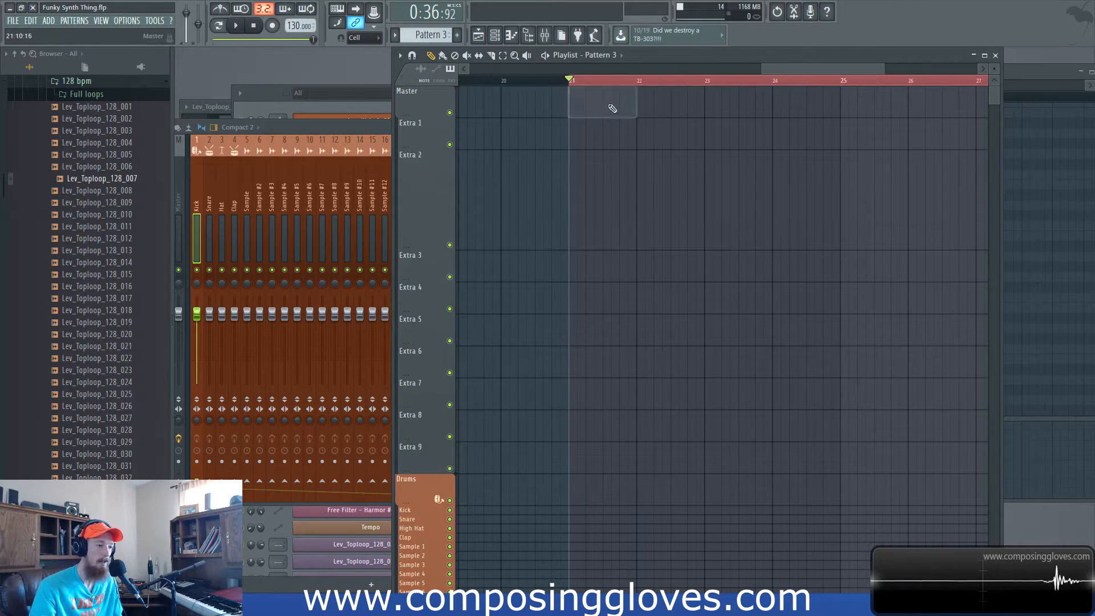
Create a new Pattern 8 and fill the Lev_Kick_A_014 channel with a kick on every fourth step.
{"action": "key", "text": "F6"}
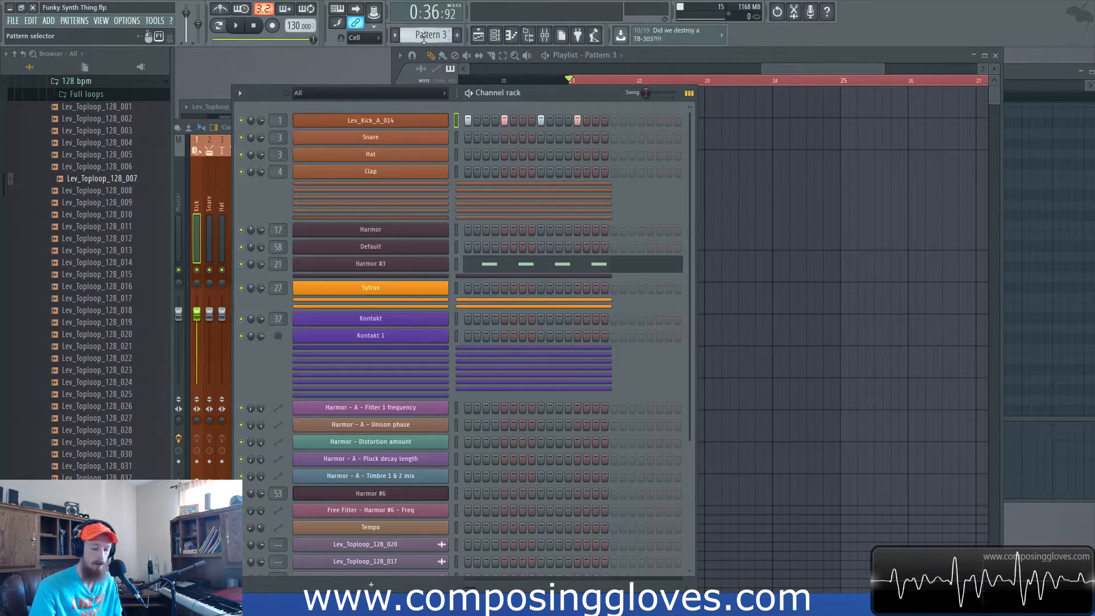
{"action": "left_click", "coordinate": [457, 35]}
{"action": "right_click", "coordinate": [446, 119]}
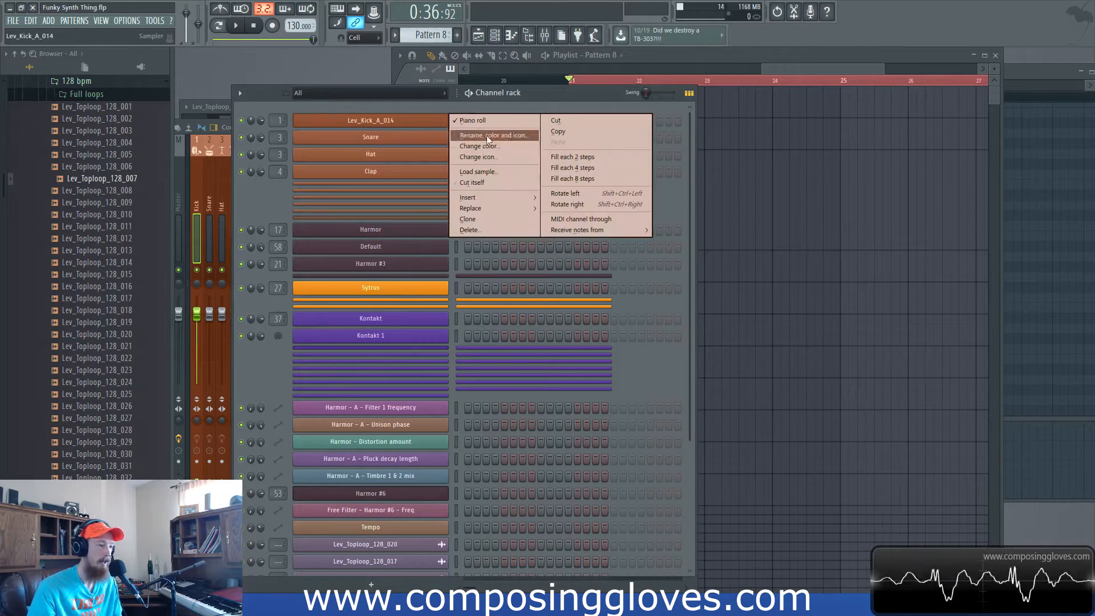
{"action": "left_click", "coordinate": [591, 169]}
Place Pattern 8 at bar 21 on the Master playlist track, set playback to bar 21, and audition it.
{"action": "left_click", "coordinate": [805, 81]}
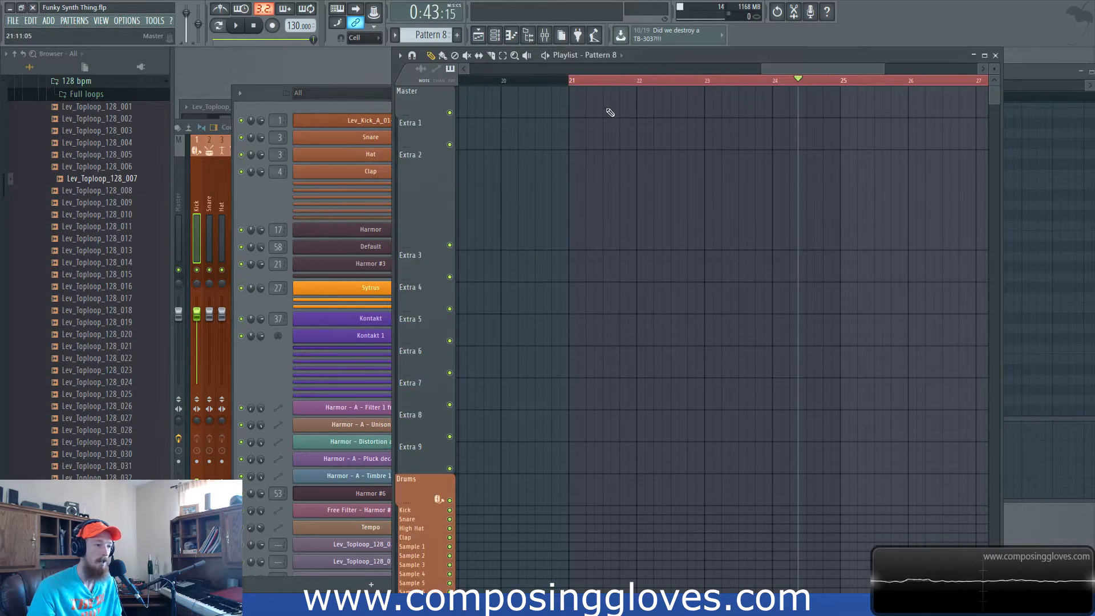
{"action": "left_click", "coordinate": [574, 105]}
{"action": "left_click", "coordinate": [575, 83]}
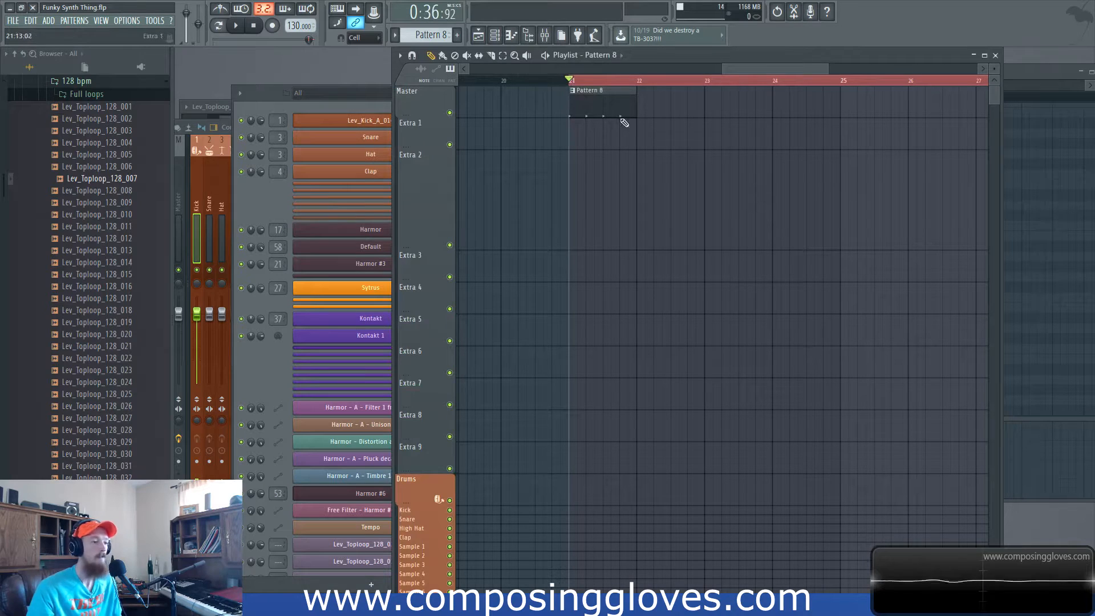
{"action": "key", "text": "space"}
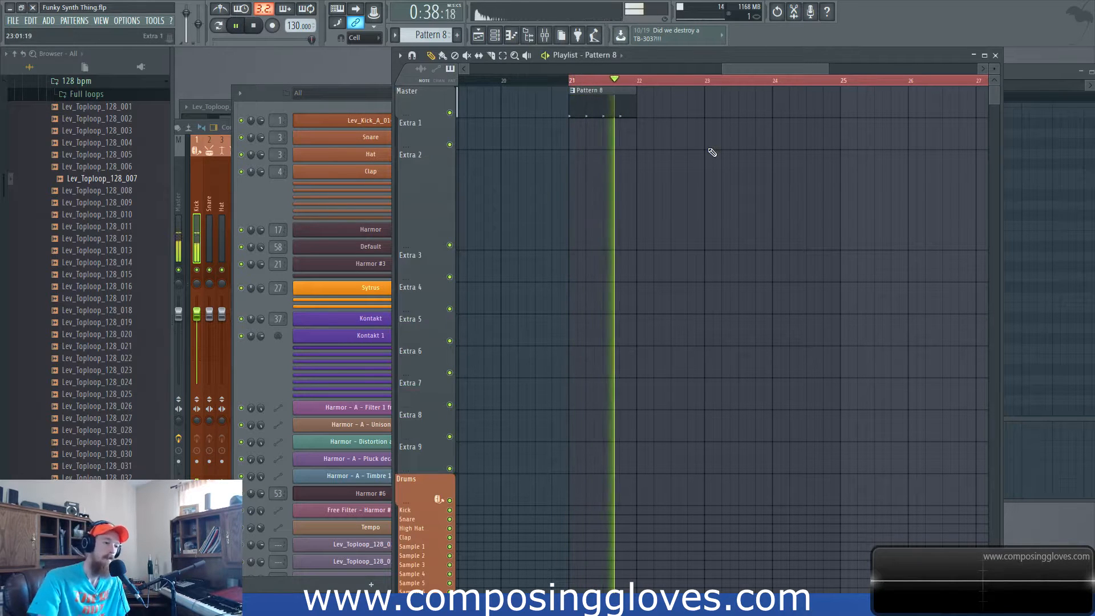
{"action": "key", "text": "space"}
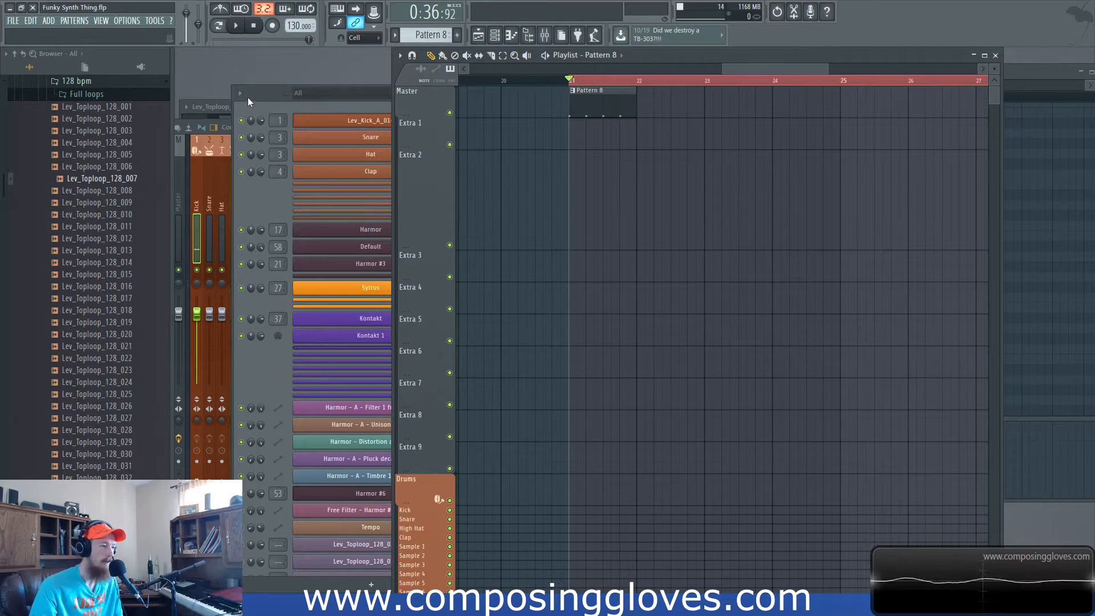
Repeat the Pattern 8 clip across bars 22 to 28 on the Master playlist track and audition the loop.
{"action": "left_click", "coordinate": [263, 101]}
{"action": "left_click_drag", "start_coordinate": [748, 68], "coordinate": [756, 69]}
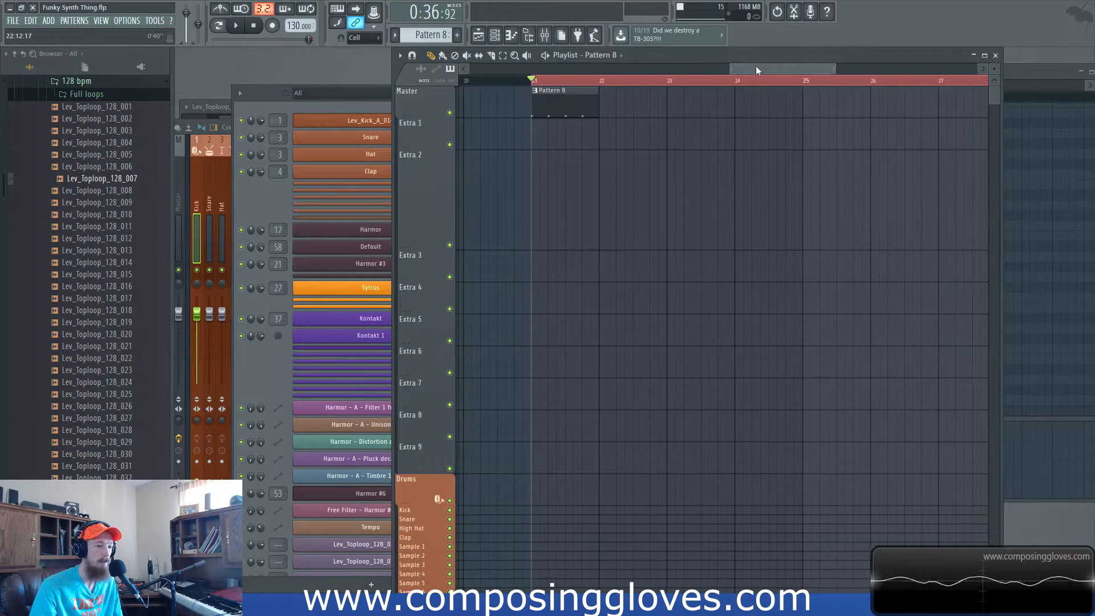
{"action": "scroll", "coordinate": [666, 105], "scroll_direction": "down", "scroll_amount": 3}
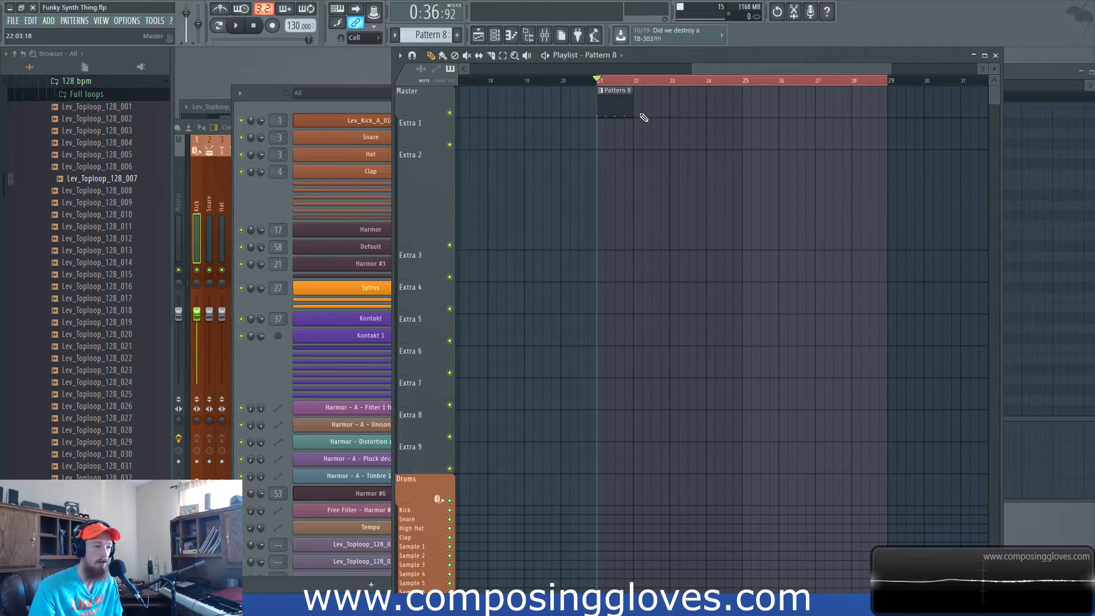
{"action": "mouse_move", "coordinate": [642, 116]}
{"action": "left_mouse_down"}
{"action": "mouse_move", "coordinate": [729, 102]}
{"action": "mouse_move", "coordinate": [873, 122]}
{"action": "left_mouse_up"}
{"action": "key", "text": "space"}
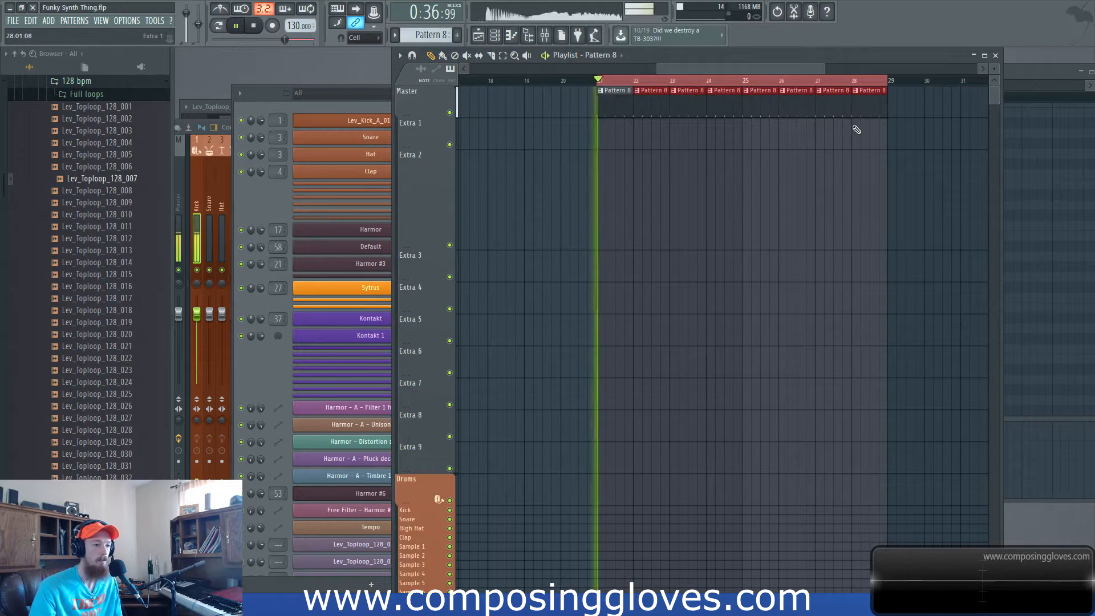
{"action": "scroll", "coordinate": [702, 152], "scroll_direction": "down", "scroll_amount": 1}
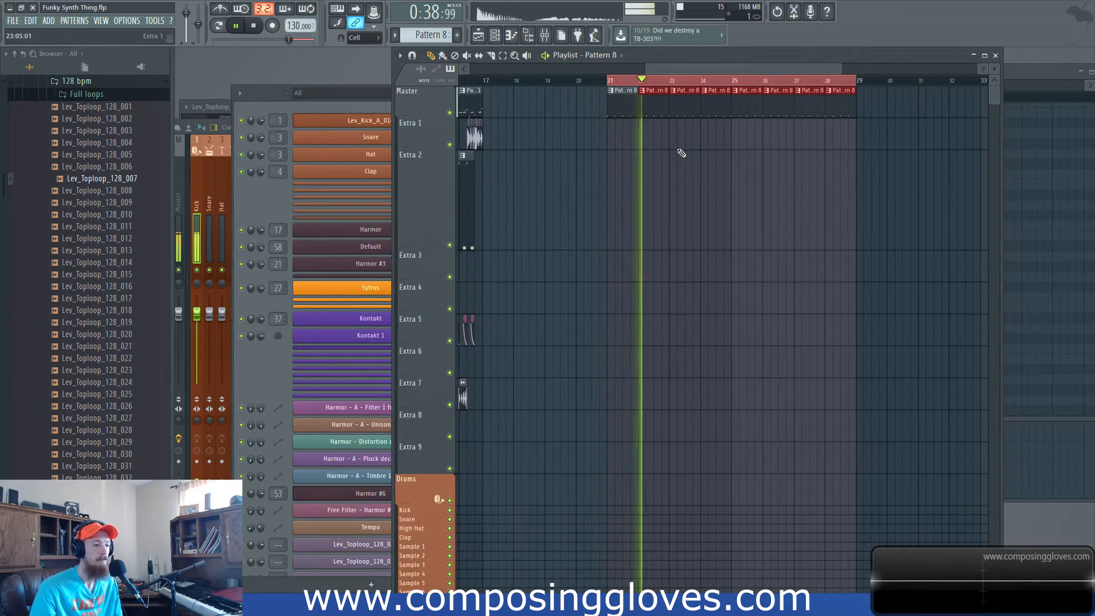
{"action": "key", "text": "space"}
Open the mixer, select the Master track, and inspect its Fruity Limiter settings, closing the limiter again.
{"action": "left_click", "coordinate": [378, 110]}
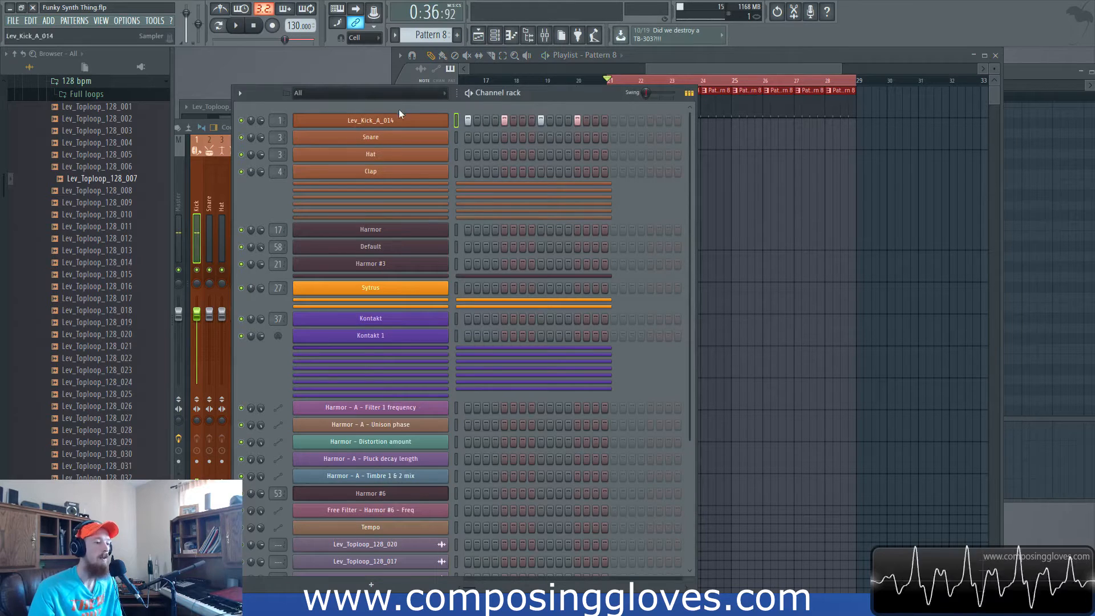
{"action": "left_click", "coordinate": [545, 35]}
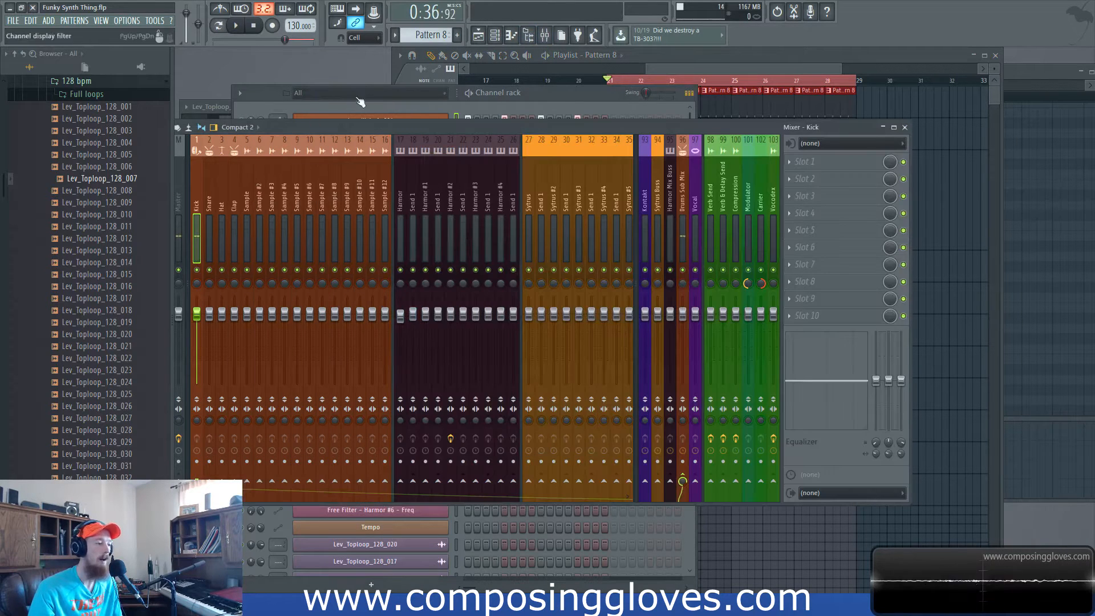
{"action": "left_click_drag", "start_coordinate": [368, 133], "coordinate": [405, 117]}
{"action": "left_click", "coordinate": [215, 189]}
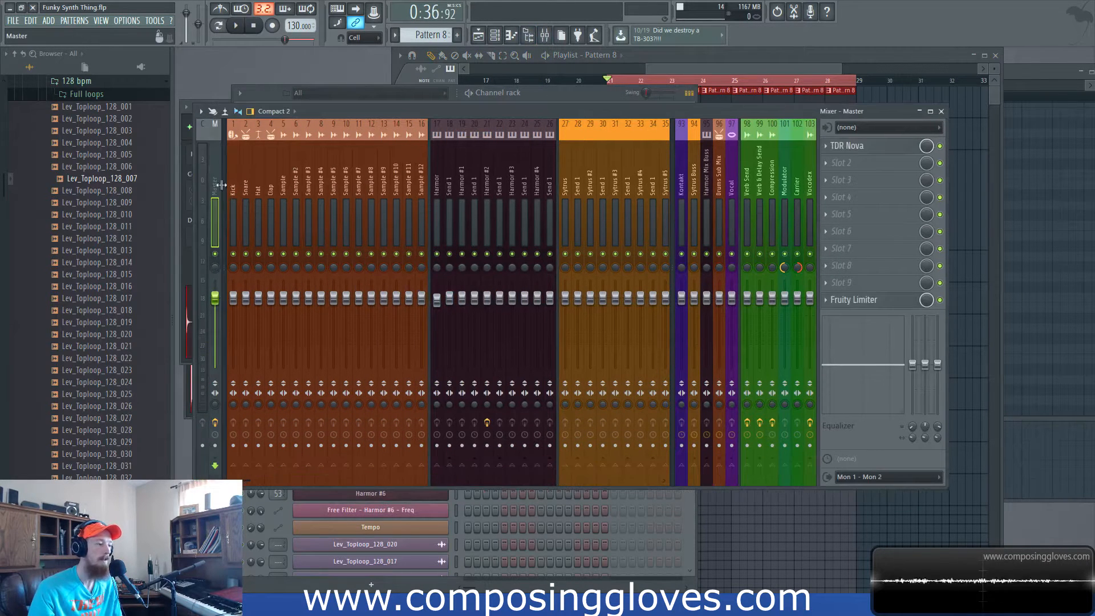
{"action": "left_click", "coordinate": [883, 303]}
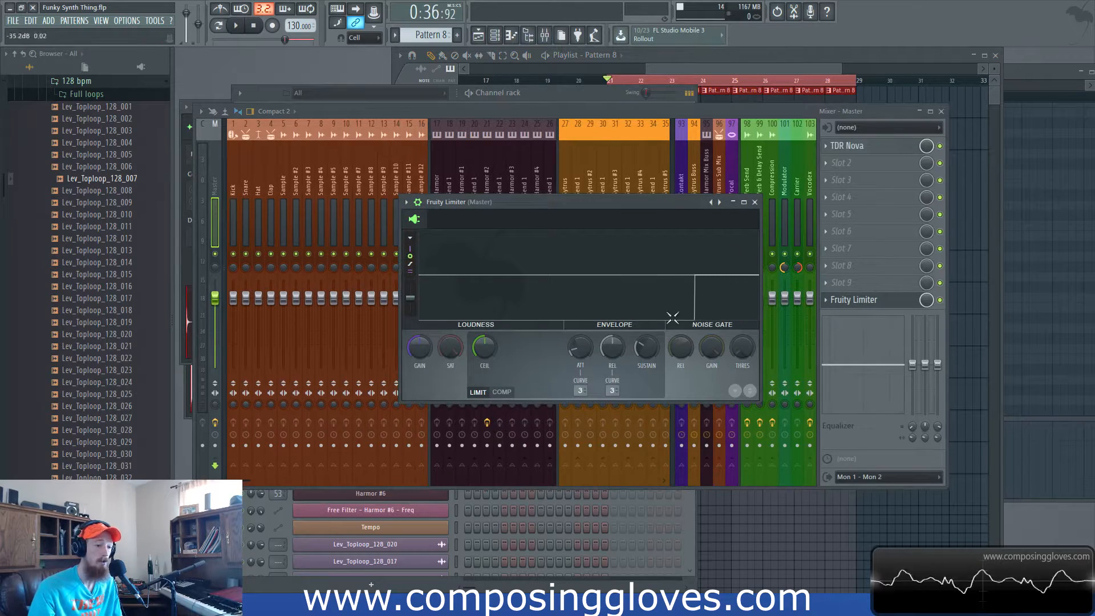
{"action": "left_click", "coordinate": [755, 202]}
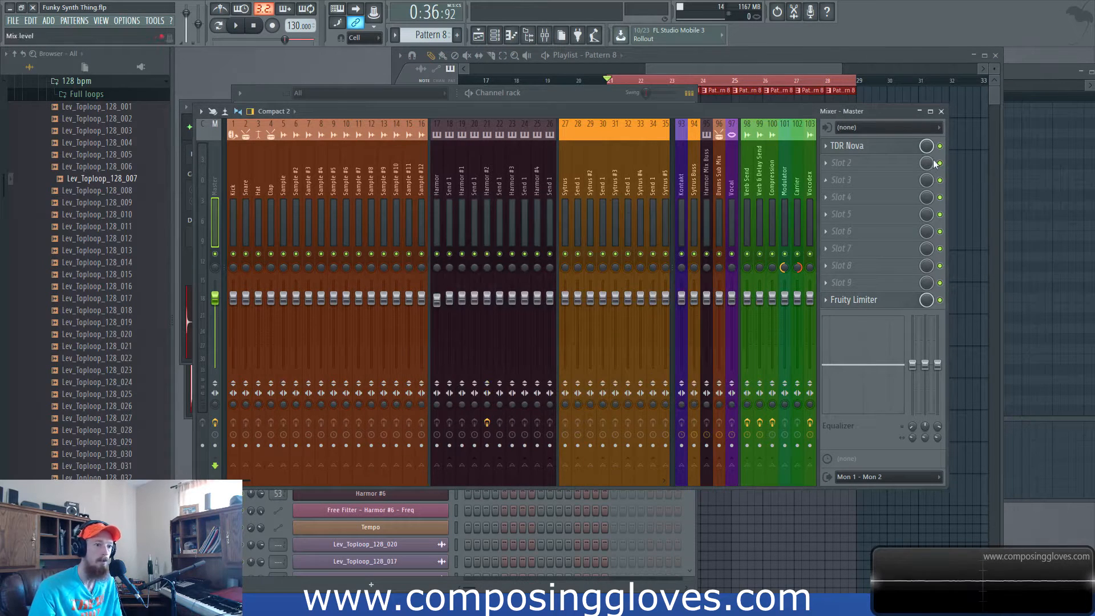
In the Master track's TDR Nova, set the high-pass frequency to 30 Hz and move band I to 158 Hz.
{"action": "left_click", "coordinate": [881, 149]}
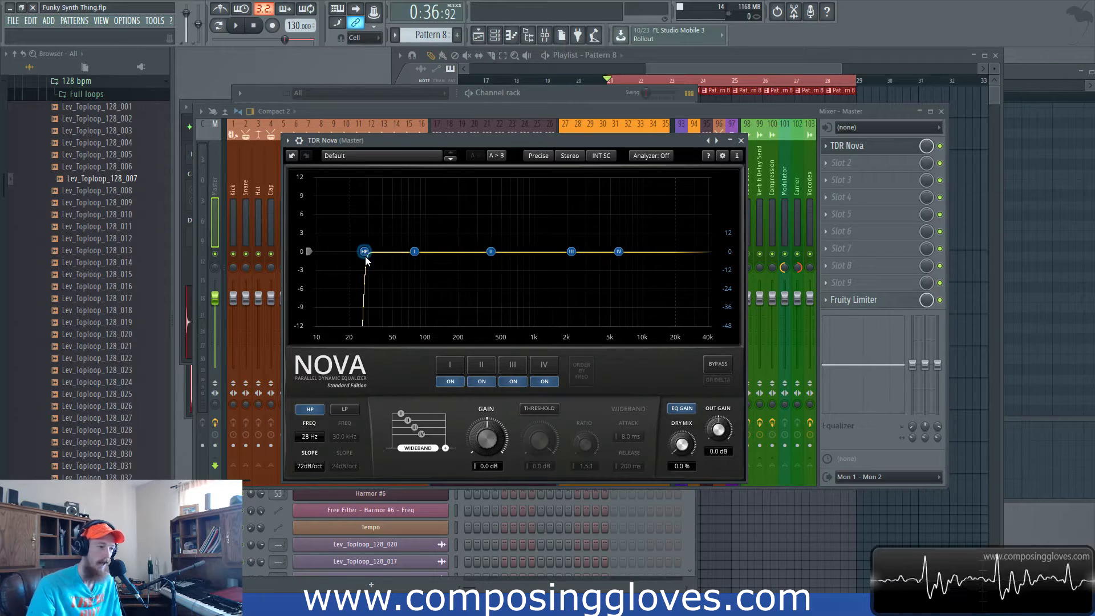
{"action": "left_click", "coordinate": [307, 438]}
{"action": "left_click_drag", "start_coordinate": [306, 438], "coordinate": [307, 430]}
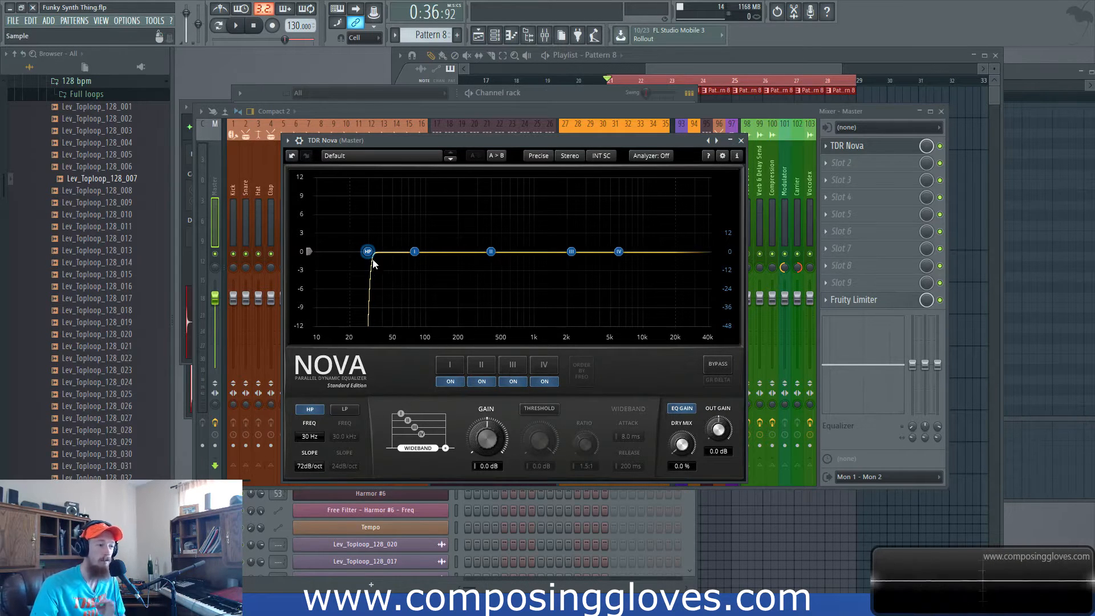
{"action": "left_click_drag", "start_coordinate": [415, 252], "coordinate": [447, 257]}
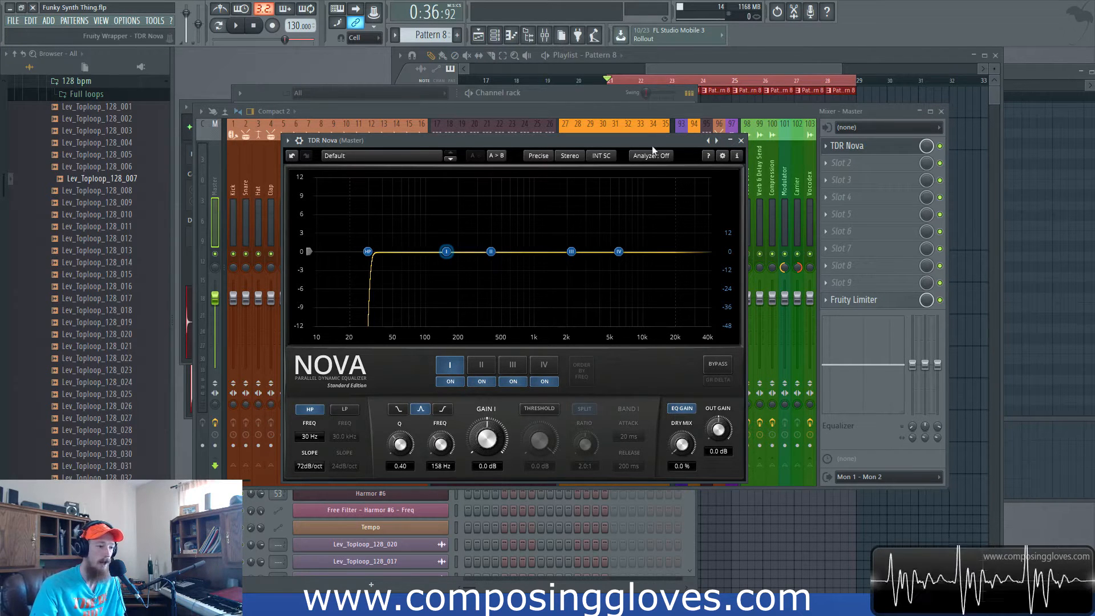
{"action": "left_click", "coordinate": [745, 143]}
{"action": "left_click", "coordinate": [856, 146]}
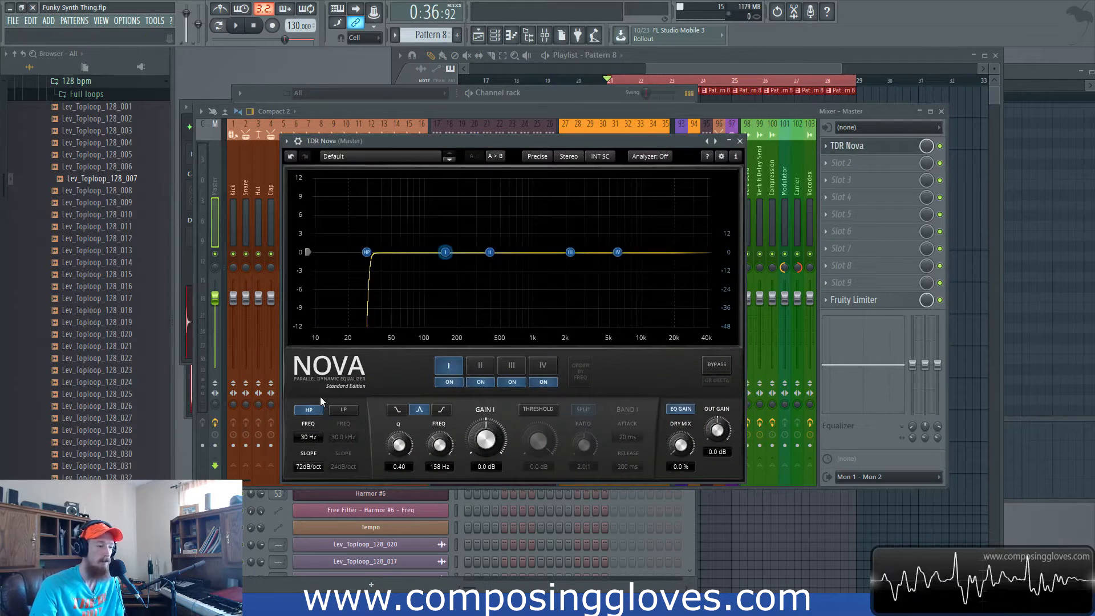
{"action": "left_click", "coordinate": [741, 141]}
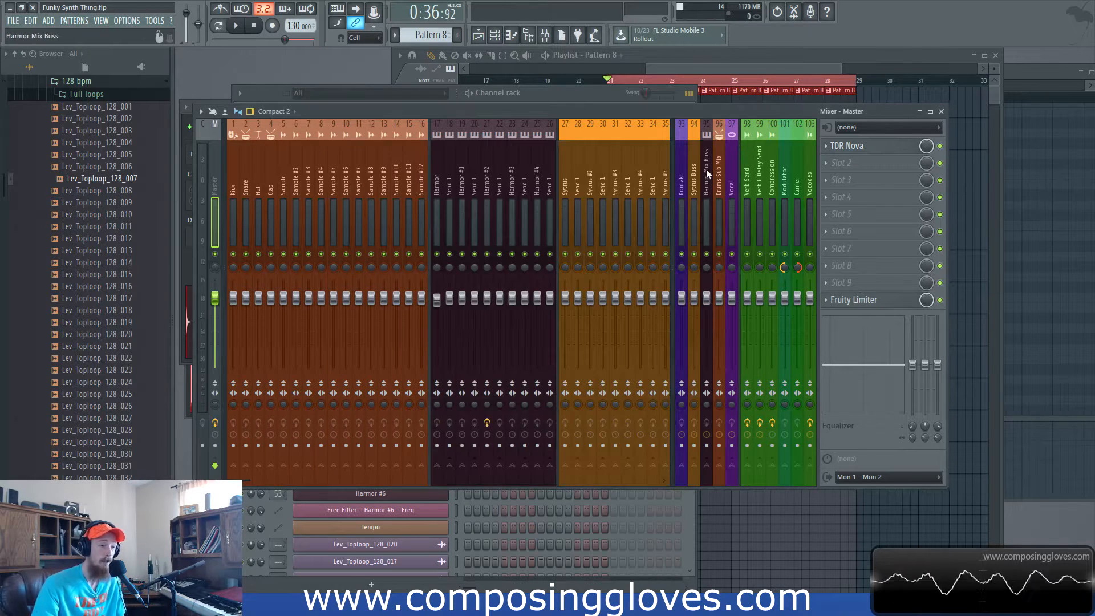
Add a new Harmor synth channel to the channel rack and move its plugin window clear of the rack.
{"action": "left_click", "coordinate": [721, 62]}
{"action": "scroll", "coordinate": [658, 130], "scroll_direction": "up", "scroll_amount": 4}
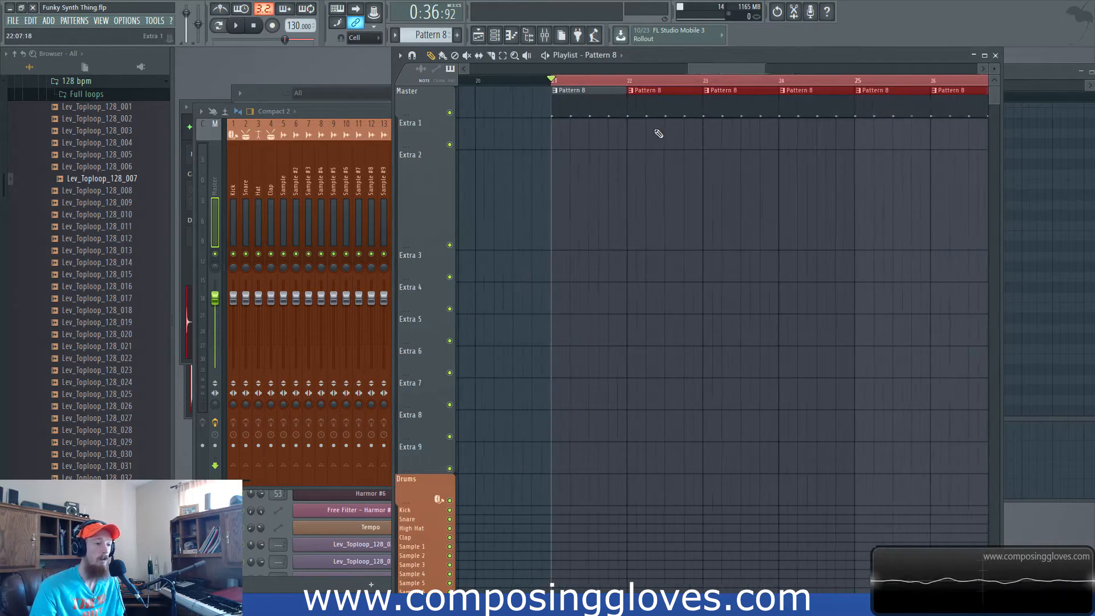
{"action": "scroll", "coordinate": [624, 157], "scroll_direction": "down", "scroll_amount": 4}
{"action": "key", "text": "F6"}
{"action": "left_click", "coordinate": [370, 94]}
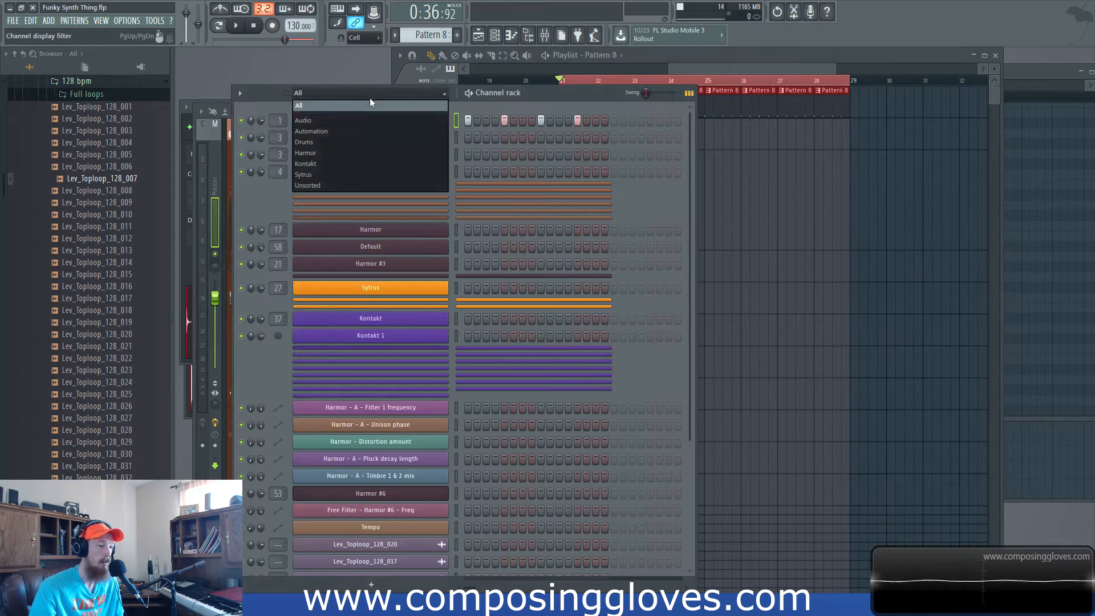
{"action": "left_click", "coordinate": [251, 102]}
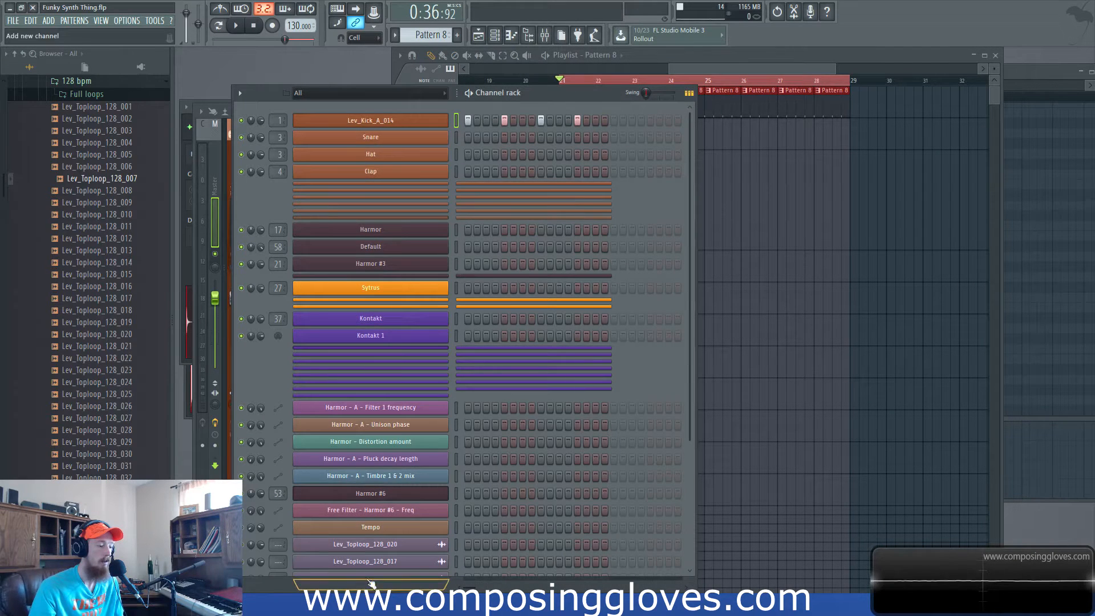
{"action": "left_click", "coordinate": [370, 586]}
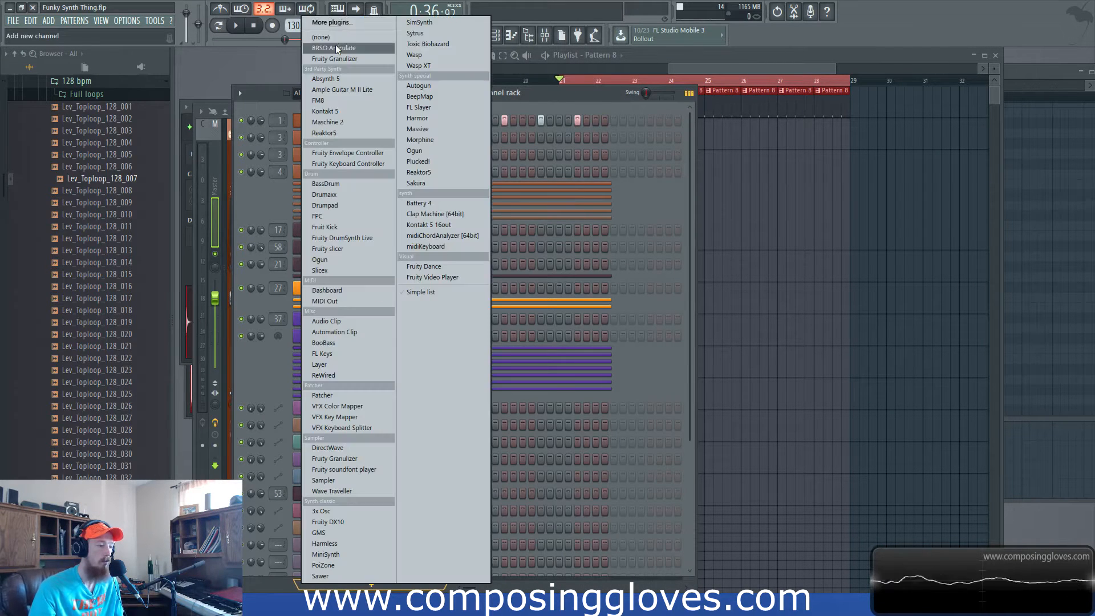
{"action": "left_click", "coordinate": [448, 119]}
{"action": "left_click_drag", "start_coordinate": [461, 126], "coordinate": [661, 77]}
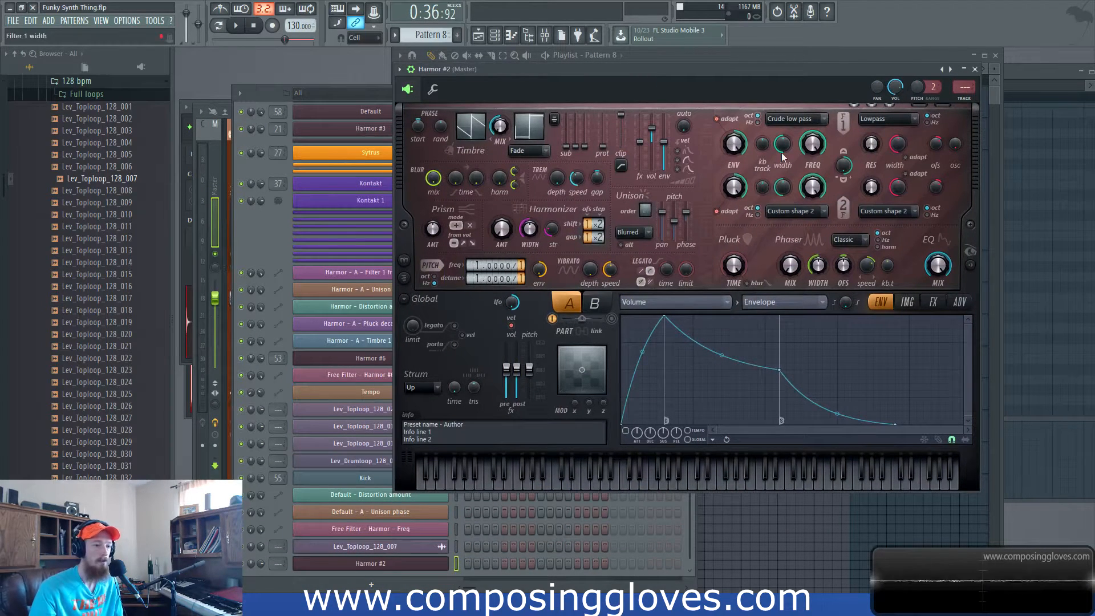
Filter the channel rack to Unsorted channels and rename the Harmor #2 channel as Tut Harmor.
{"action": "left_click", "coordinate": [368, 94]}
{"action": "left_click", "coordinate": [368, 190]}
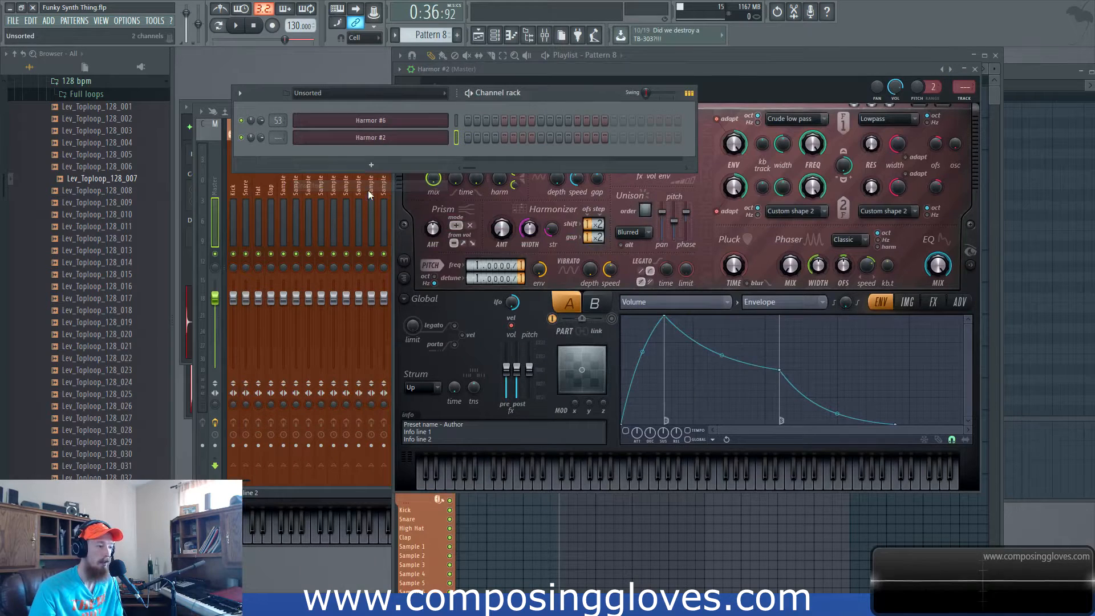
{"action": "left_click", "coordinate": [371, 141]}
{"action": "key", "text": "F2"}
{"action": "type", "text": "Tut Harmor"}
{"action": "key", "text": "Return"}
{"action": "left_click", "coordinate": [371, 138]}
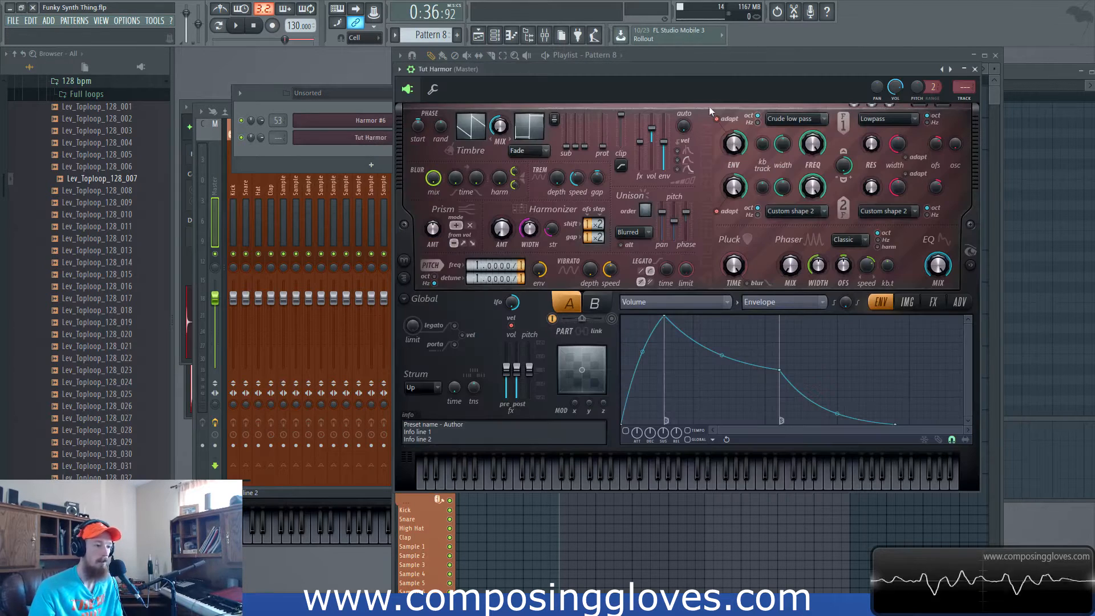
Open the piano roll for Tut Harmor in Pattern 8 and add four evenly spaced notes on one pitch.
{"action": "right_click", "coordinate": [377, 138]}
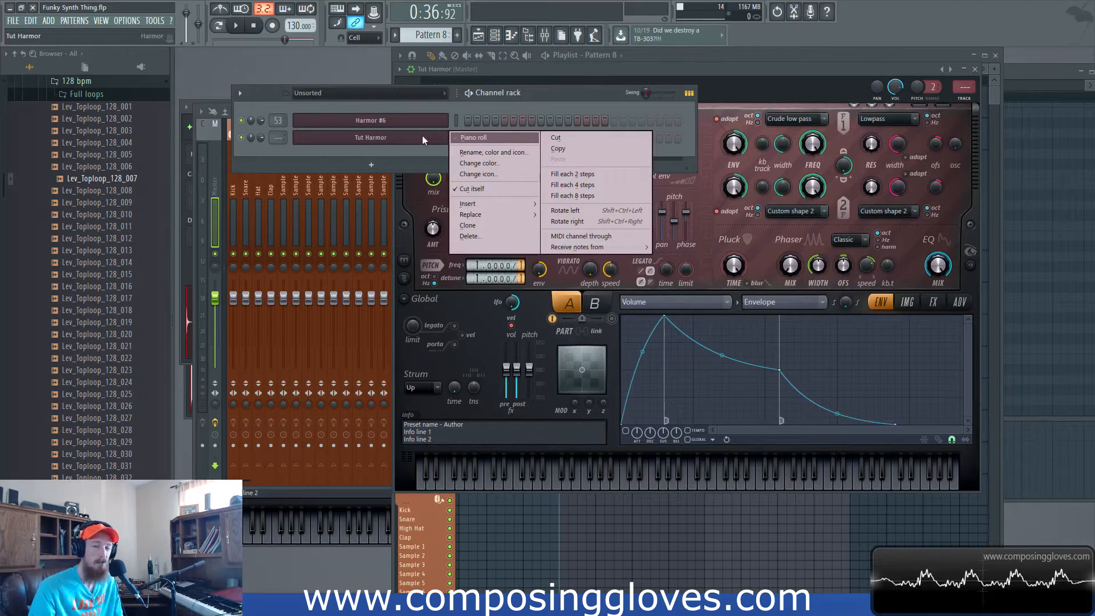
{"action": "left_click", "coordinate": [341, 149]}
{"action": "right_click", "coordinate": [415, 140]}
{"action": "left_click", "coordinate": [489, 143]}
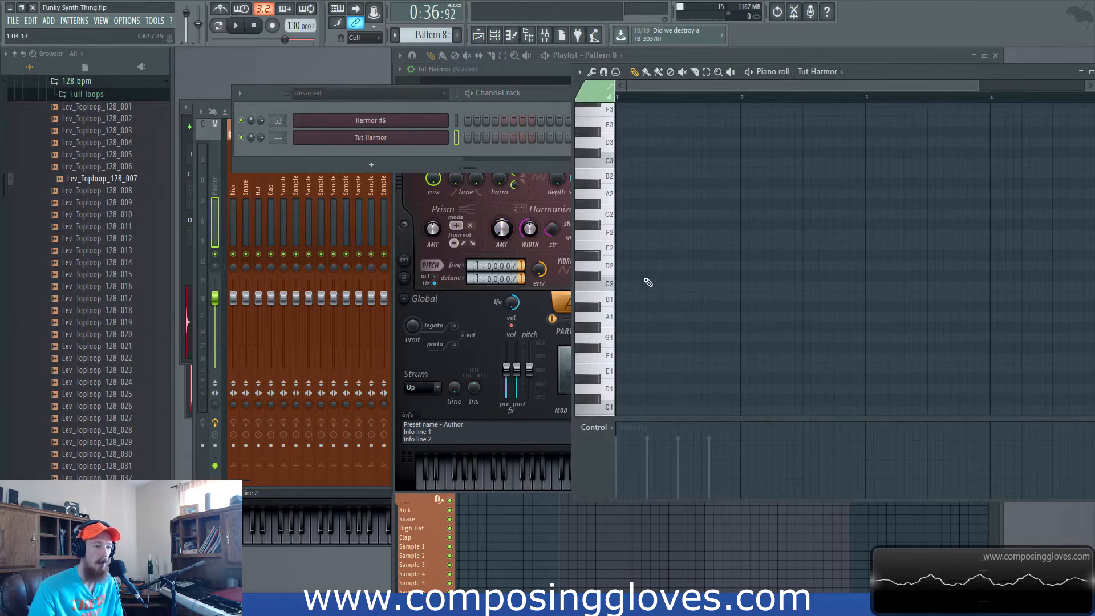
{"action": "scroll", "coordinate": [644, 168], "scroll_direction": "up", "scroll_amount": 3}
{"action": "left_click", "coordinate": [643, 165]}
{"action": "scroll", "coordinate": [668, 168], "scroll_direction": "down", "scroll_amount": 2}
{"action": "left_click", "coordinate": [680, 165]}
{"action": "left_click", "coordinate": [717, 165]}
{"action": "left_click", "coordinate": [754, 165]}
Return to the playlist and audition the Tut Harmor notes with the kick from bar 21.
{"action": "key", "text": "F5"}
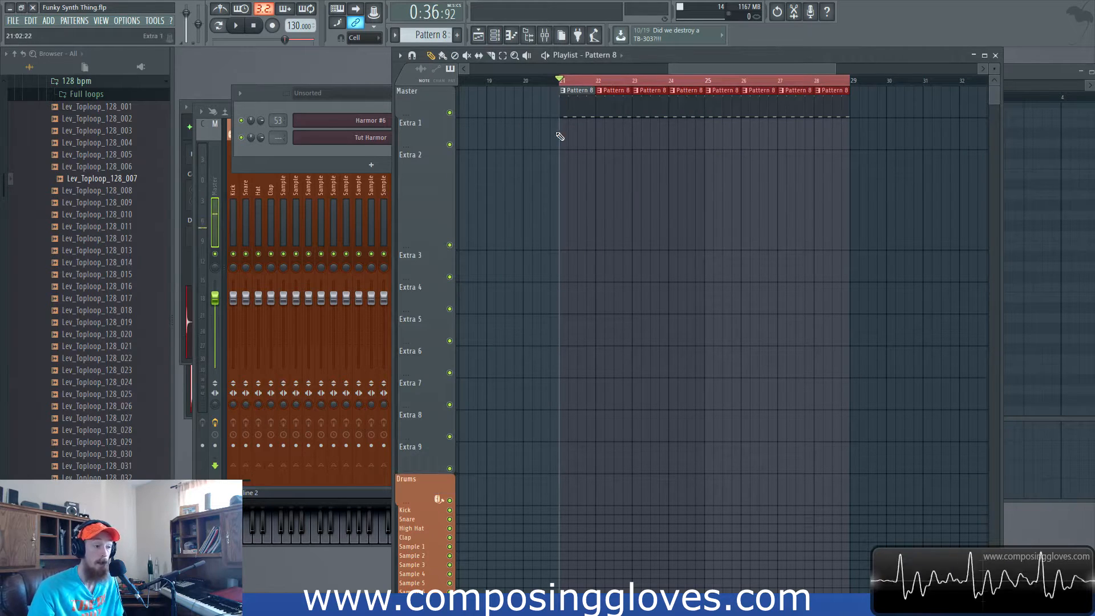
{"action": "key", "text": "space"}
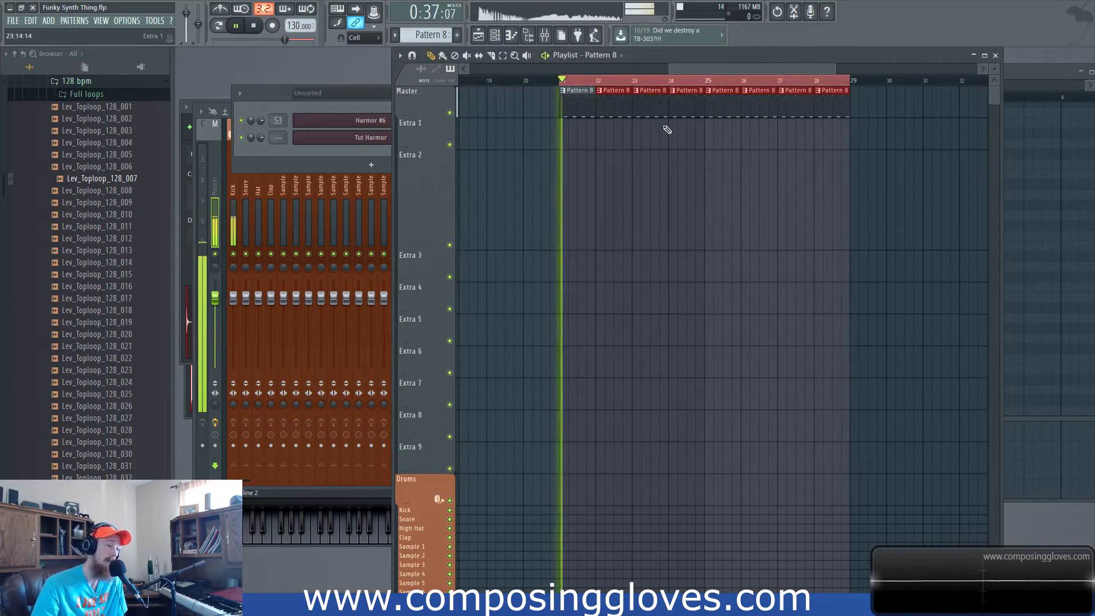
{"action": "key", "text": "space"}
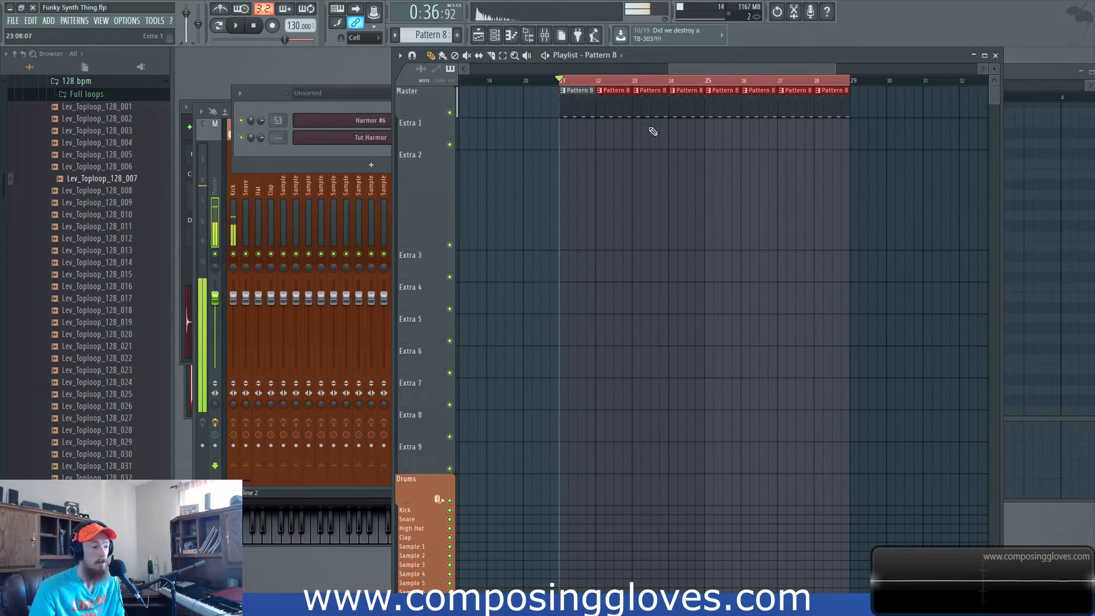
Open the Tut Harmor plugin window, shift it aside, and return to the playlist section starting at bar 21.
{"action": "left_click", "coordinate": [337, 139]}
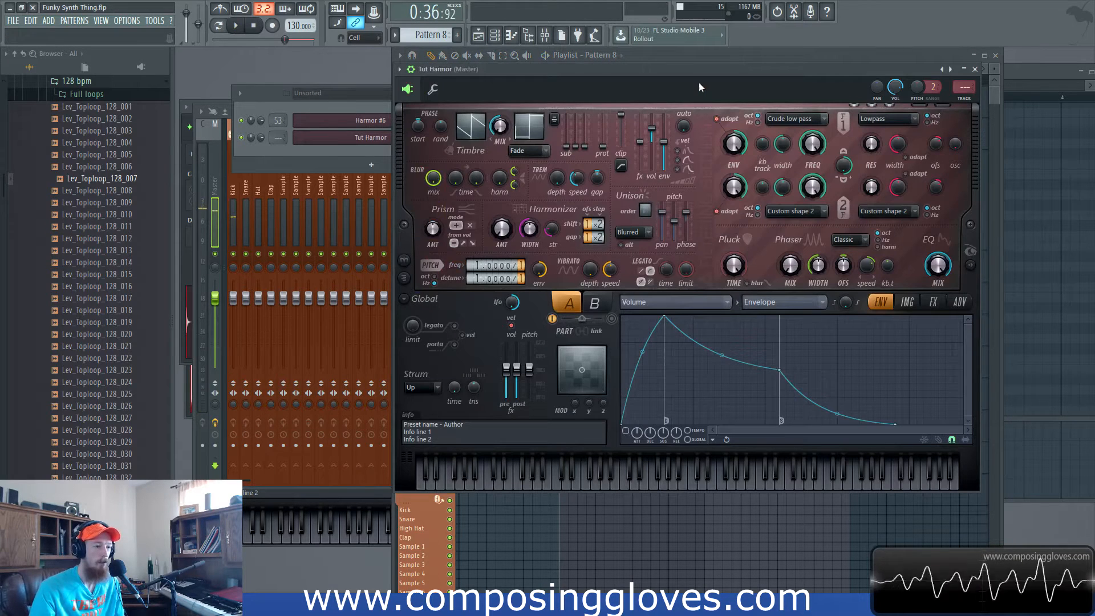
{"action": "left_click_drag", "start_coordinate": [710, 73], "coordinate": [686, 78]}
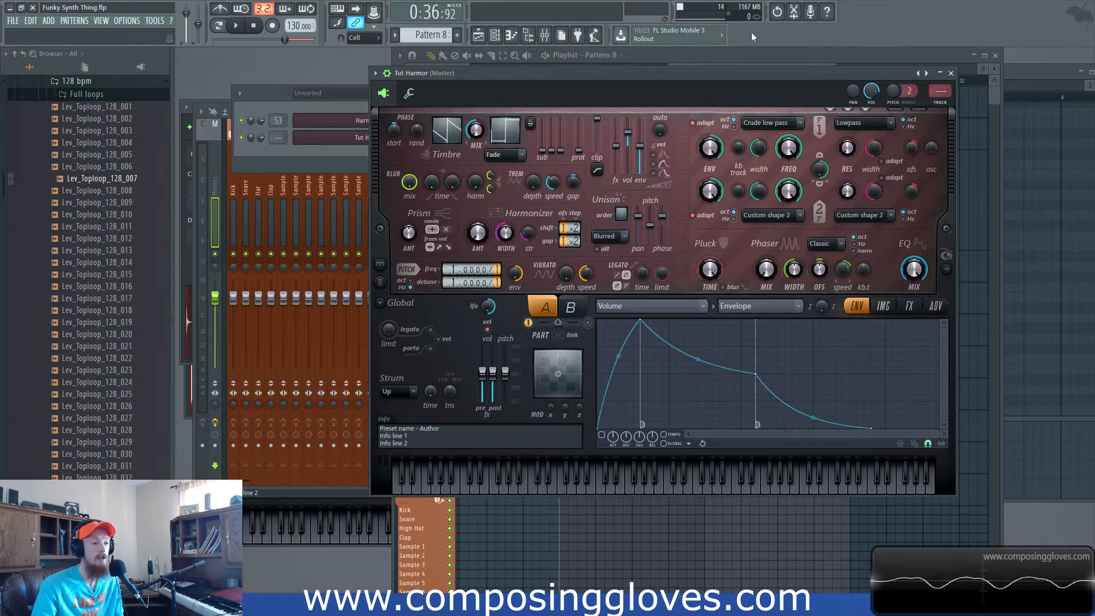
{"action": "left_click", "coordinate": [753, 51]}
{"action": "scroll", "coordinate": [569, 156], "scroll_direction": "down", "scroll_amount": 5}
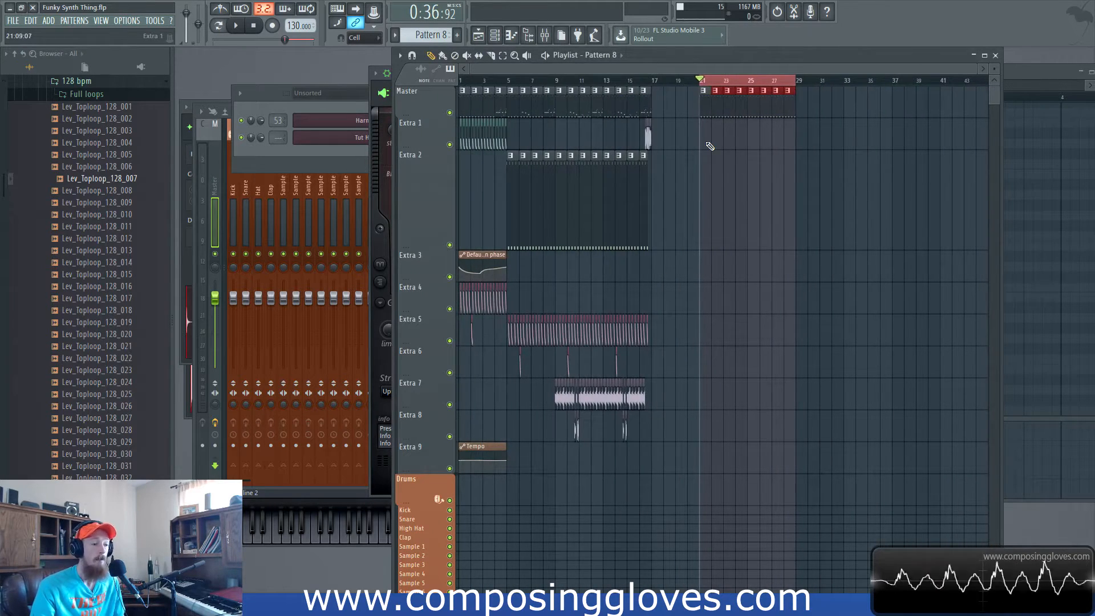
{"action": "scroll", "coordinate": [742, 151], "scroll_direction": "up", "scroll_amount": 5}
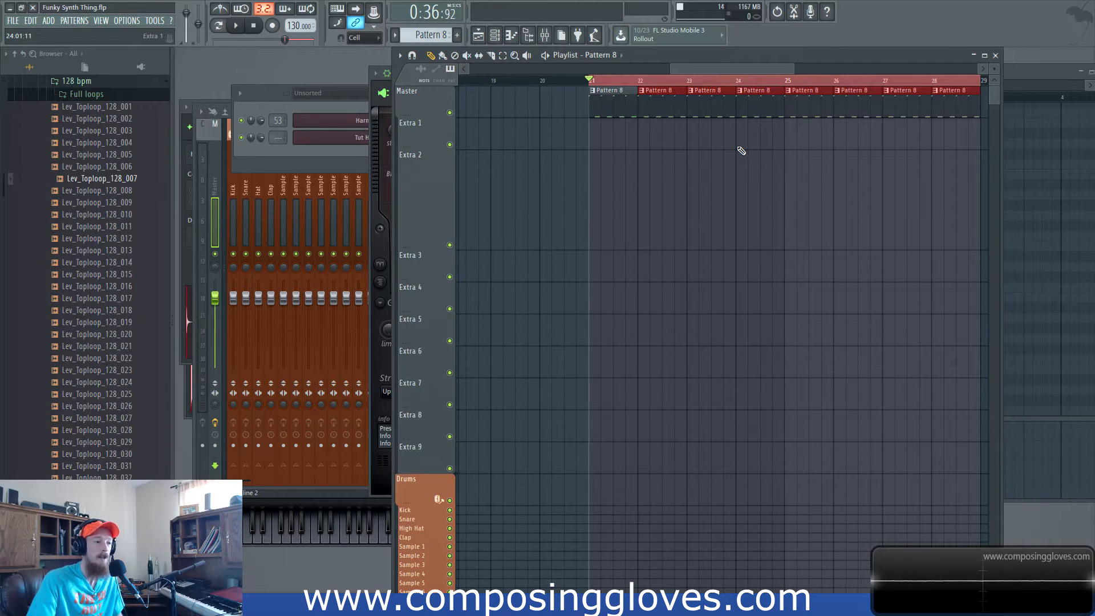
Place a copy of the Tempo automation clip on the Extra 2 track at bar 21 and make that track taller.
{"action": "scroll", "coordinate": [653, 220], "scroll_direction": "down", "scroll_amount": 5}
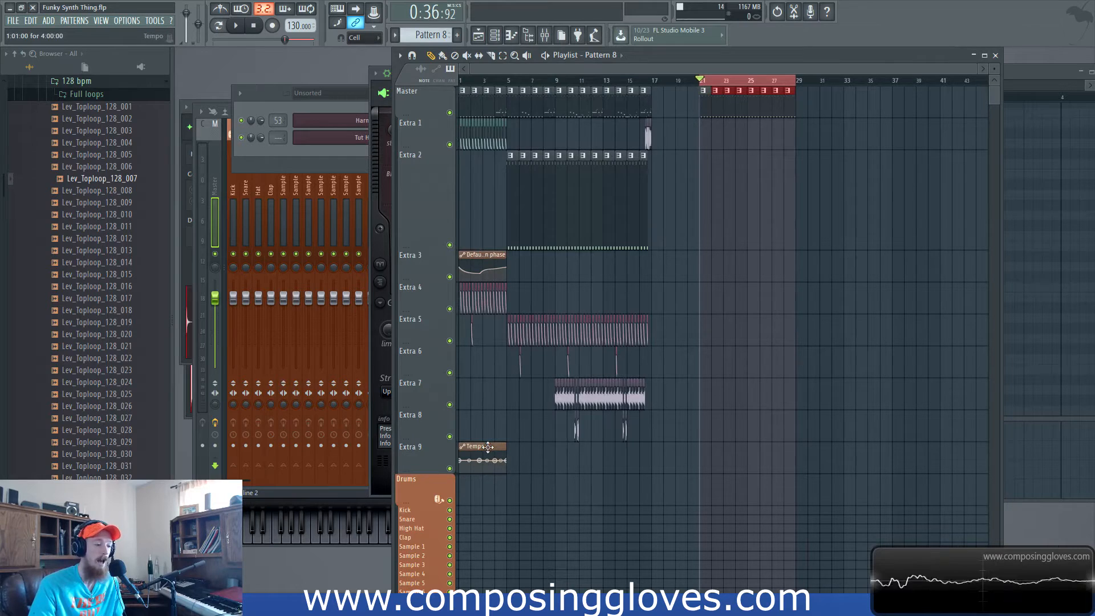
{"action": "left_click_drag", "start_coordinate": [488, 448], "coordinate": [723, 211]}
{"action": "scroll", "coordinate": [722, 213], "scroll_direction": "up", "scroll_amount": 4}
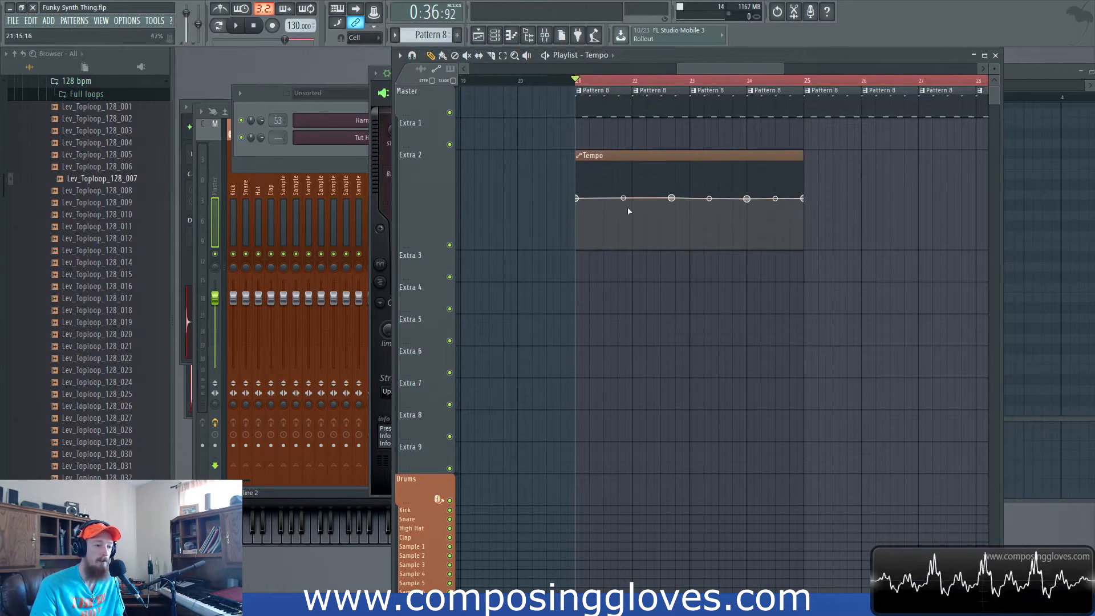
{"action": "left_click_drag", "start_coordinate": [425, 249], "coordinate": [426, 375]}
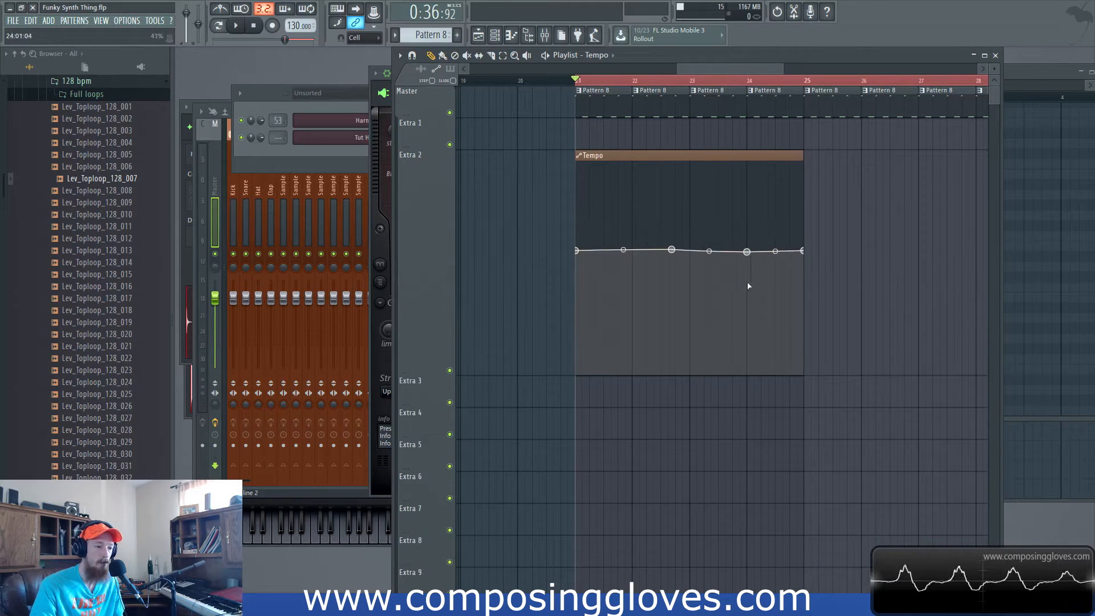
Duplicate the Tempo clip on Extra 2 so the copy starts at bar 25 and covers the rest of the section.
{"action": "left_click_drag", "start_coordinate": [846, 248], "coordinate": [672, 230]}
{"action": "scroll", "coordinate": [597, 175], "scroll_direction": "down", "scroll_amount": 3}
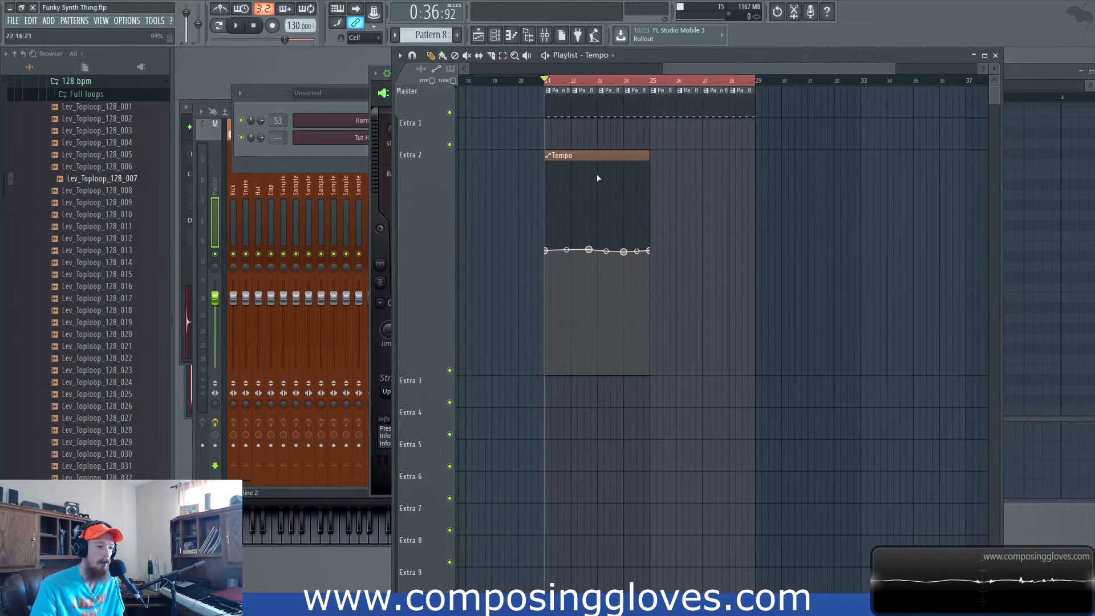
{"action": "left_click_drag", "start_coordinate": [586, 158], "coordinate": [692, 166]}
{"action": "scroll", "coordinate": [627, 232], "scroll_direction": "up", "scroll_amount": 2}
{"action": "scroll", "coordinate": [628, 232], "scroll_direction": "up", "scroll_amount": 1}
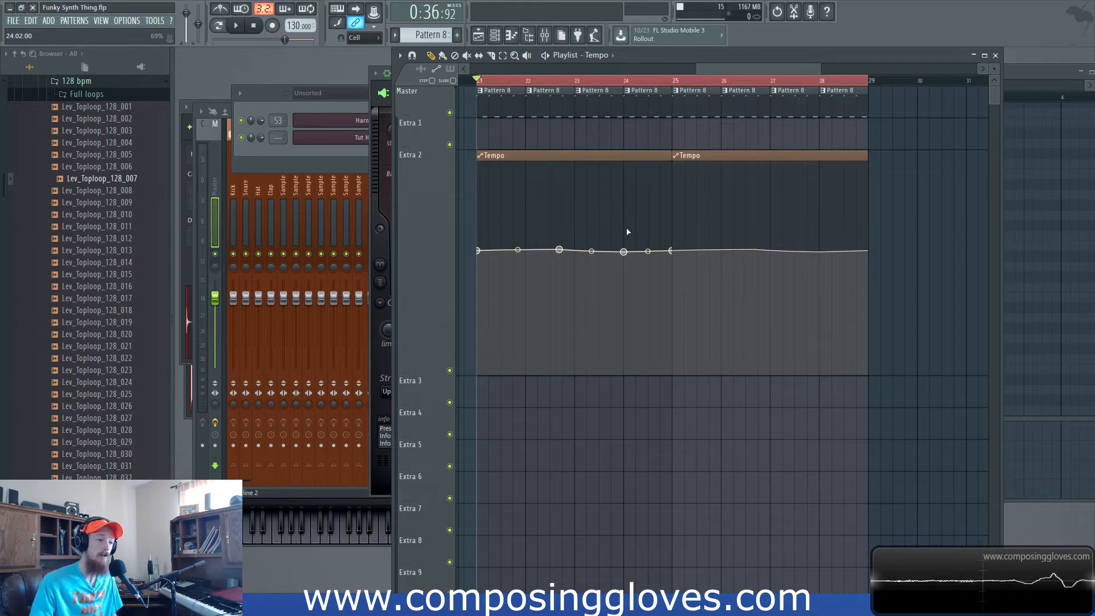
Open Pattern 8 from the playlist, inspect the Tut Harmor notes in the piano roll, and return to the playlist.
{"action": "double_click", "coordinate": [519, 110]}
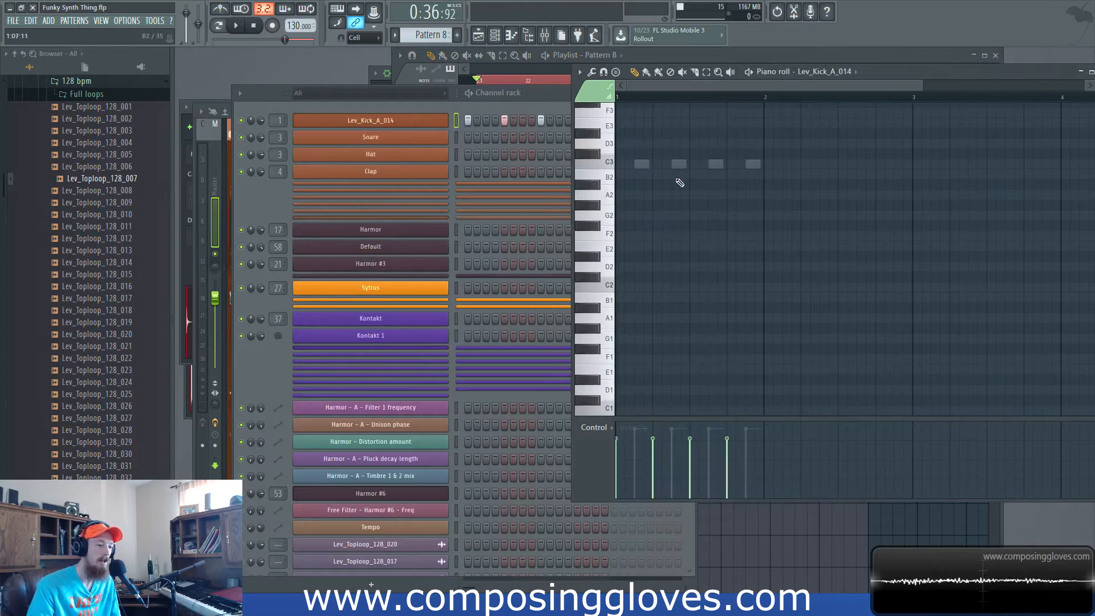
{"action": "right_click", "coordinate": [679, 165]}
{"action": "right_click", "coordinate": [679, 165]}
{"action": "left_click_drag", "start_coordinate": [630, 150], "coordinate": [765, 178]}
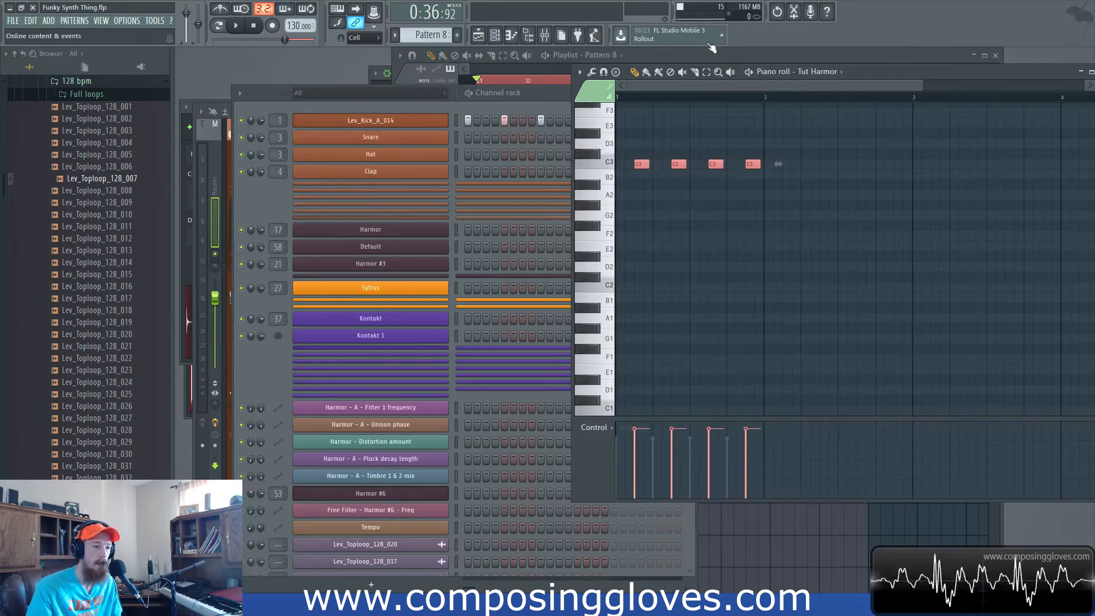
{"action": "left_click", "coordinate": [779, 54]}
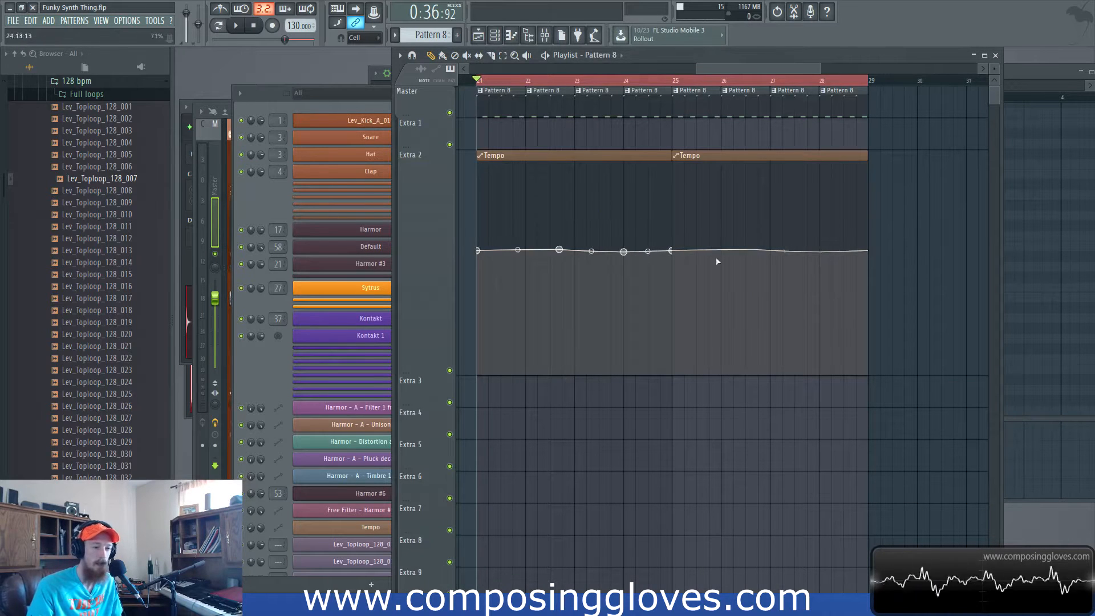
Examine the Tempo automation curve across bars 21 to 28 and audition the section with it.
{"action": "scroll", "coordinate": [602, 200], "scroll_direction": "up", "scroll_amount": 2}
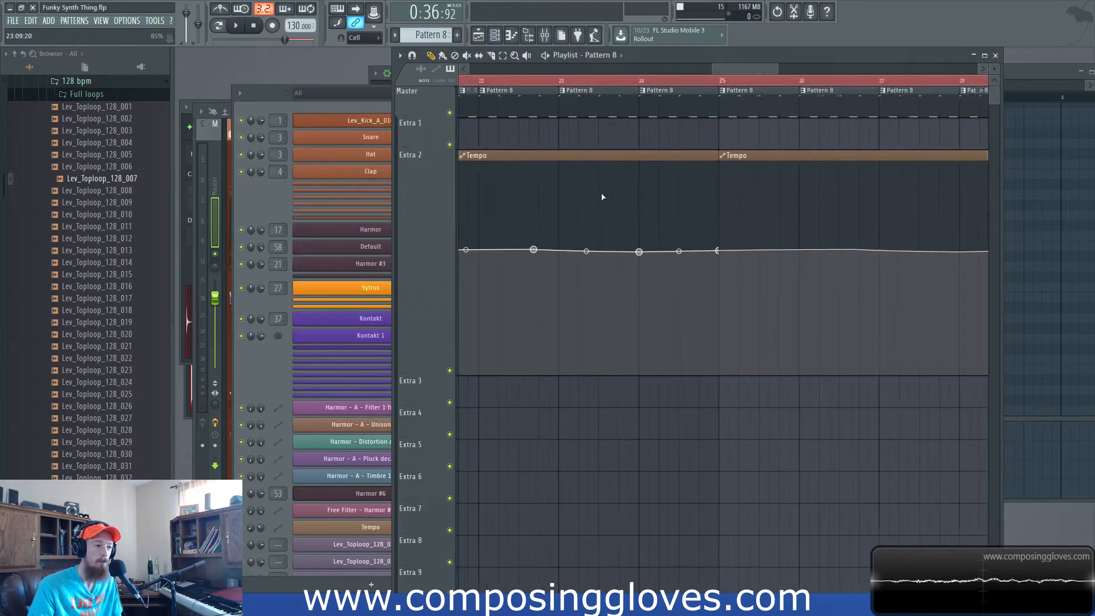
{"action": "scroll", "coordinate": [594, 189], "scroll_direction": "down", "scroll_amount": 2}
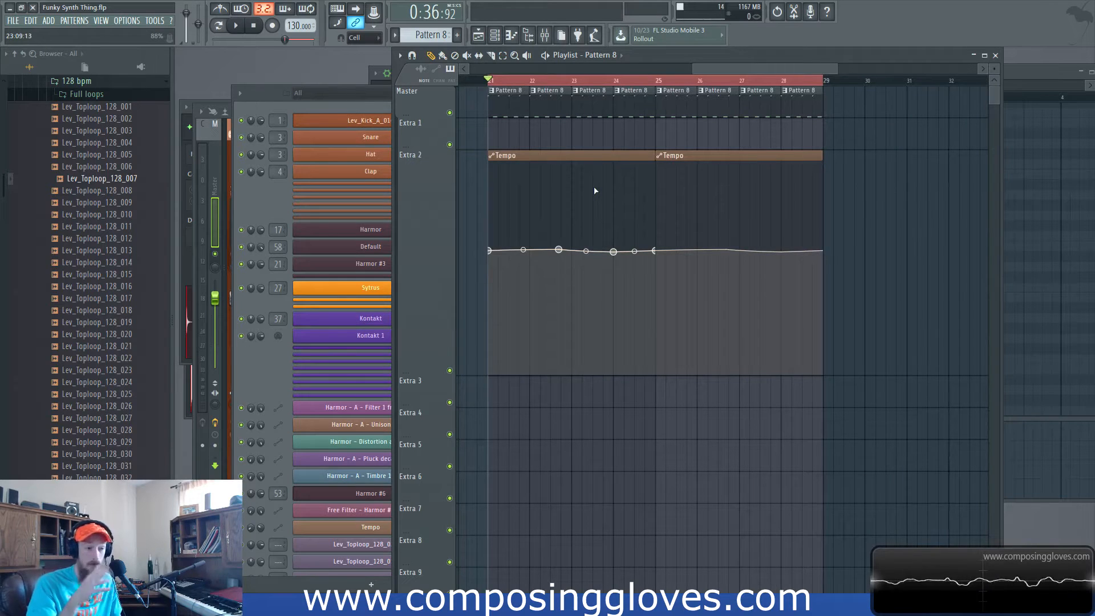
{"action": "scroll", "coordinate": [552, 201], "scroll_direction": "up", "scroll_amount": 2}
{"action": "left_click_drag", "start_coordinate": [553, 202], "coordinate": [658, 220]}
{"action": "scroll", "coordinate": [659, 224], "scroll_direction": "right", "scroll_amount": 3}
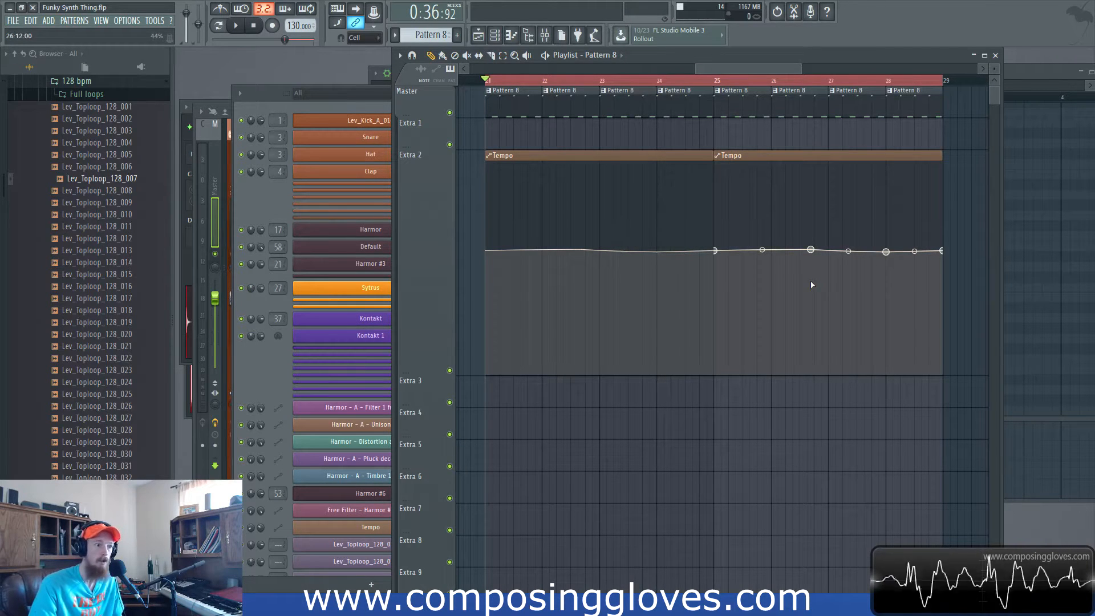
{"action": "scroll", "coordinate": [591, 251], "scroll_direction": "down", "scroll_amount": 1}
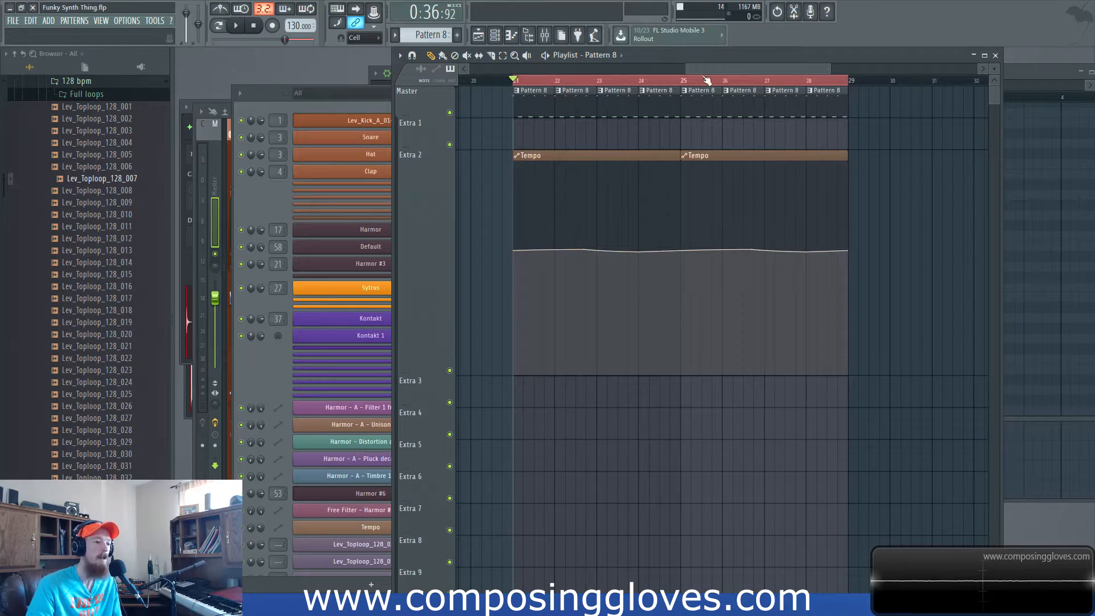
{"action": "scroll", "coordinate": [672, 127], "scroll_direction": "left", "scroll_amount": 2}
{"action": "scroll", "coordinate": [708, 132], "scroll_direction": "left", "scroll_amount": 1}
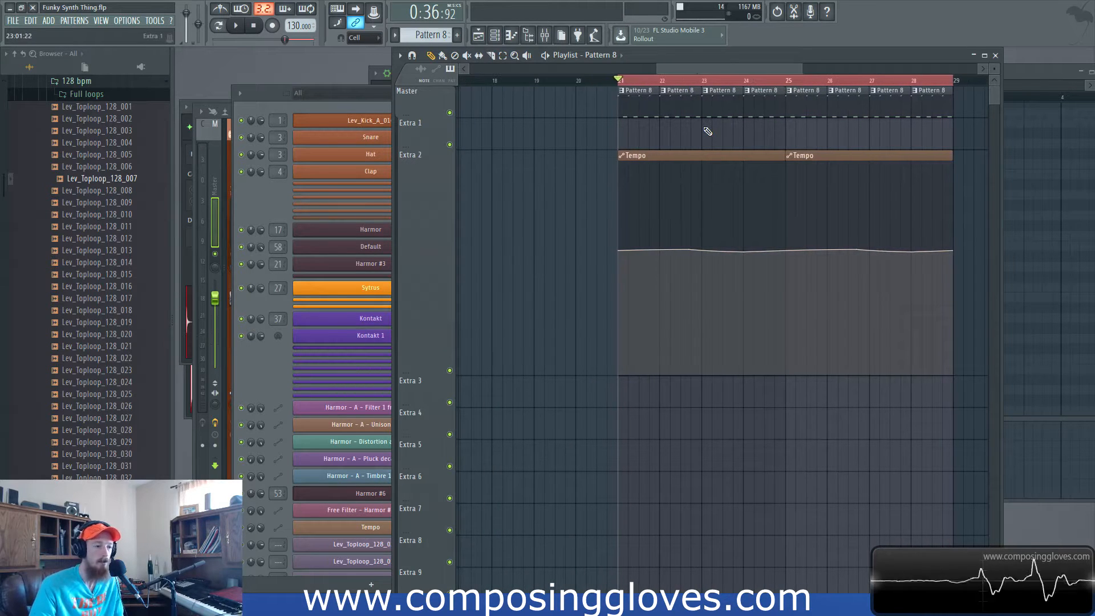
{"action": "scroll", "coordinate": [708, 131], "scroll_direction": "right", "scroll_amount": 2}
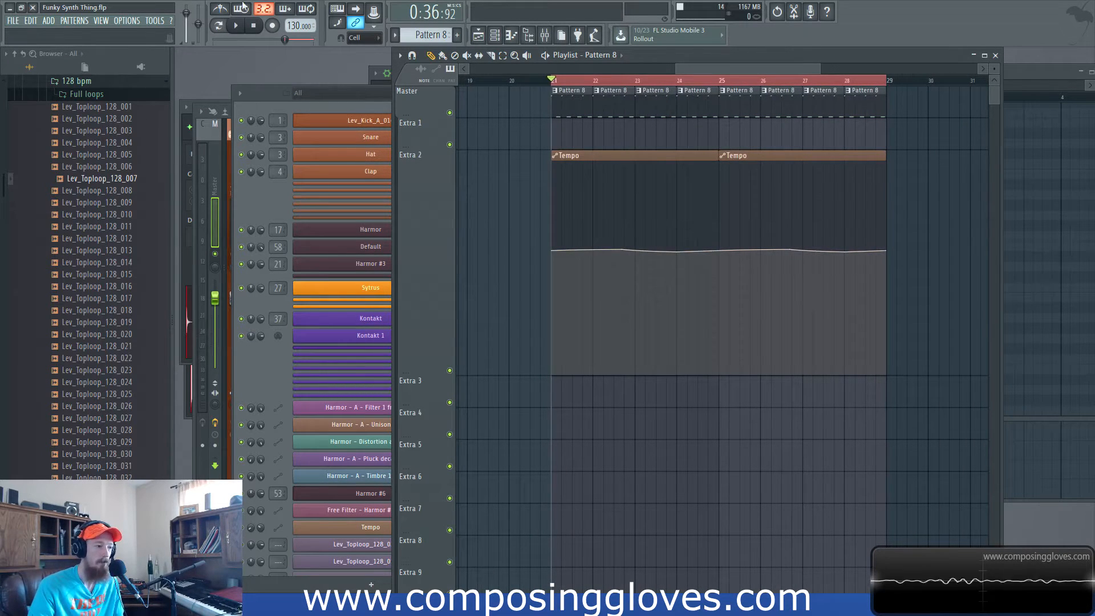
{"action": "key", "text": "space"}
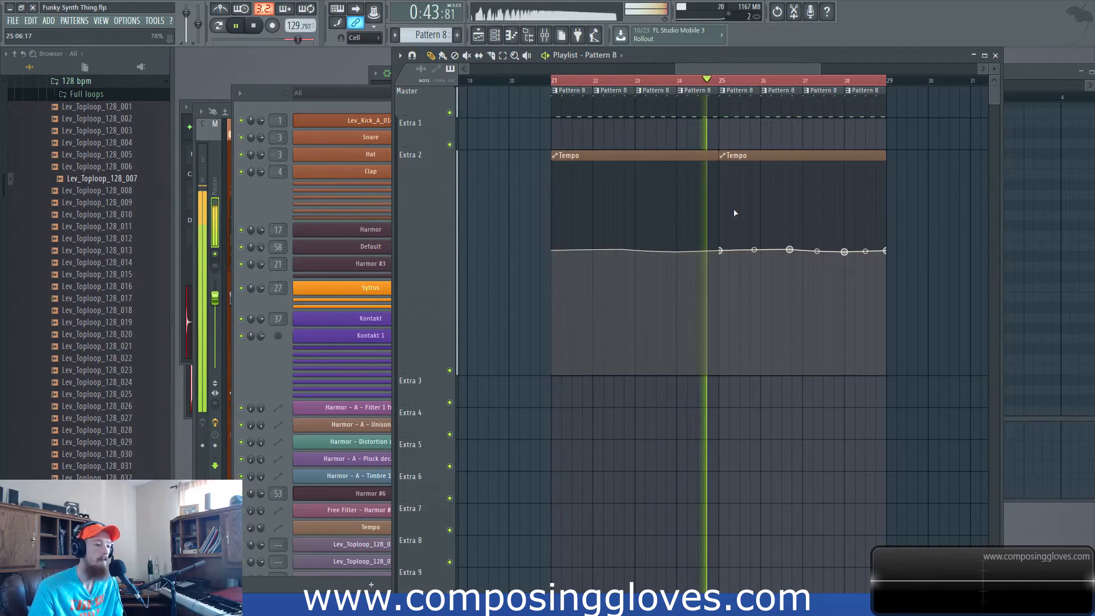
{"action": "key", "text": "space"}
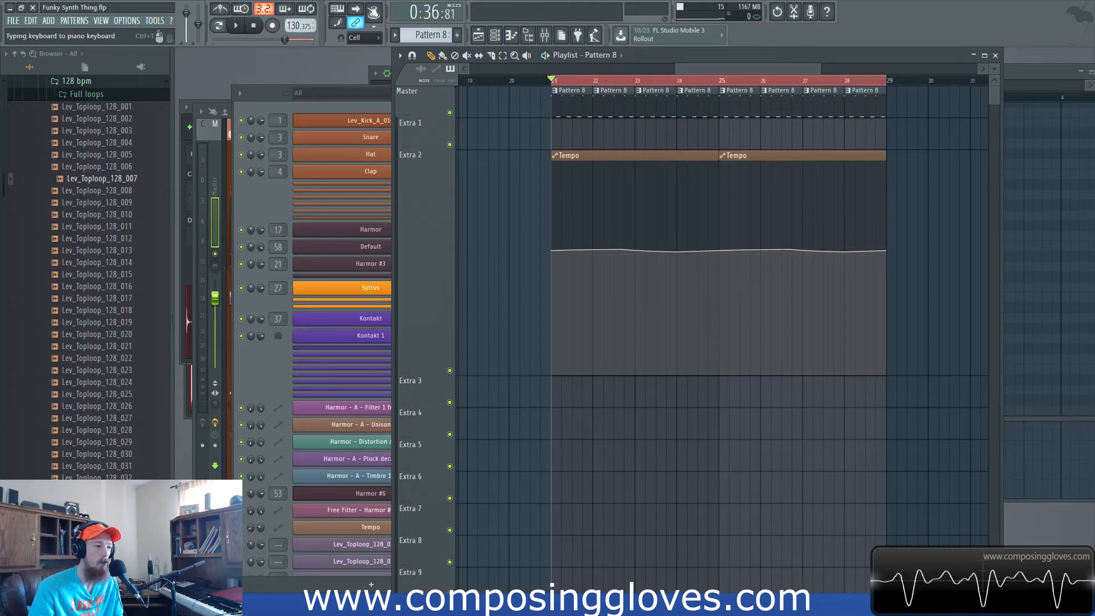
Open the existing Harmor channel's plugin from the channel rack to view its settings, then close it.
{"action": "scroll", "coordinate": [624, 139], "scroll_direction": "up", "scroll_amount": 2}
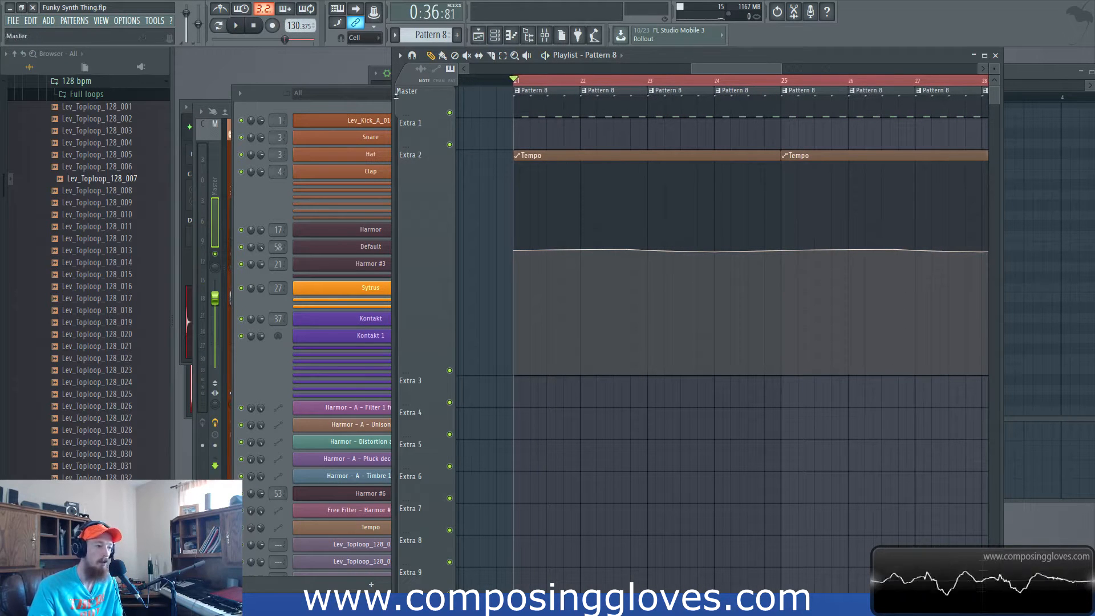
{"action": "left_click", "coordinate": [254, 100]}
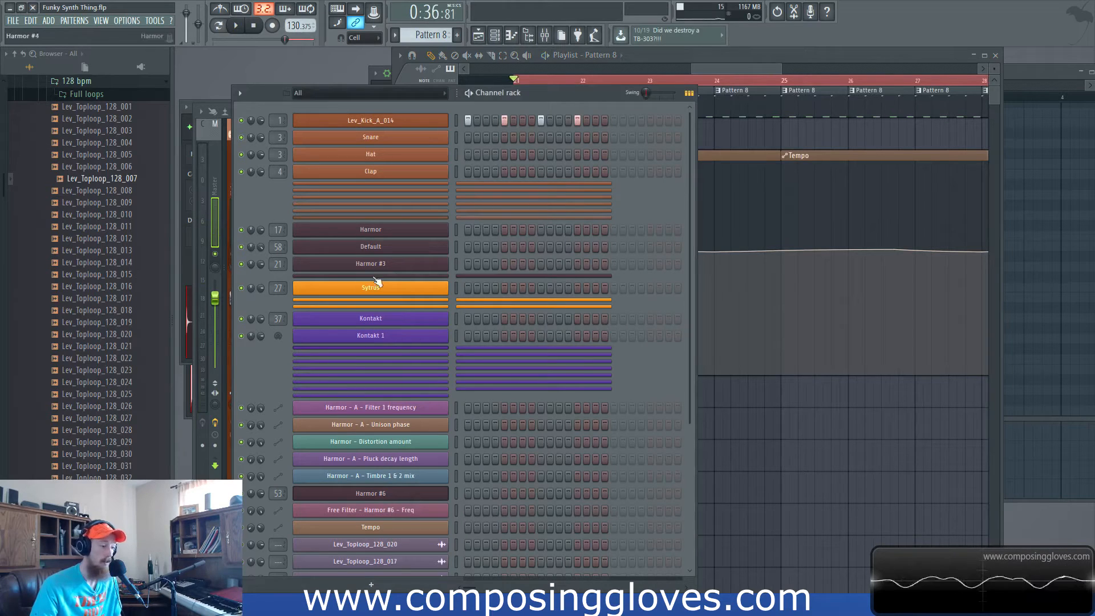
{"action": "left_click", "coordinate": [731, 67]}
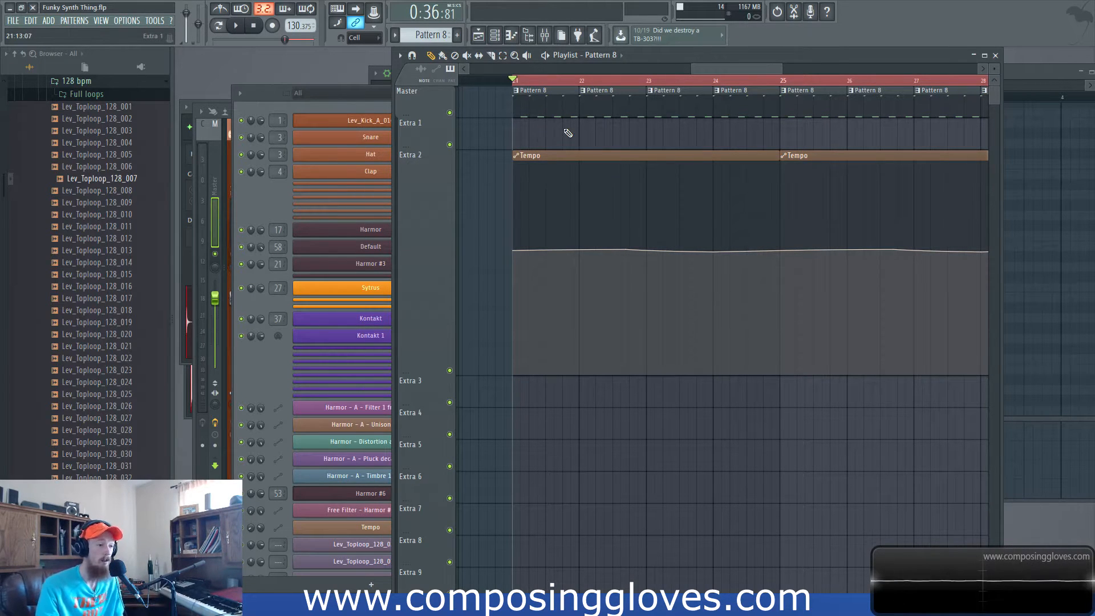
{"action": "left_click", "coordinate": [277, 203]}
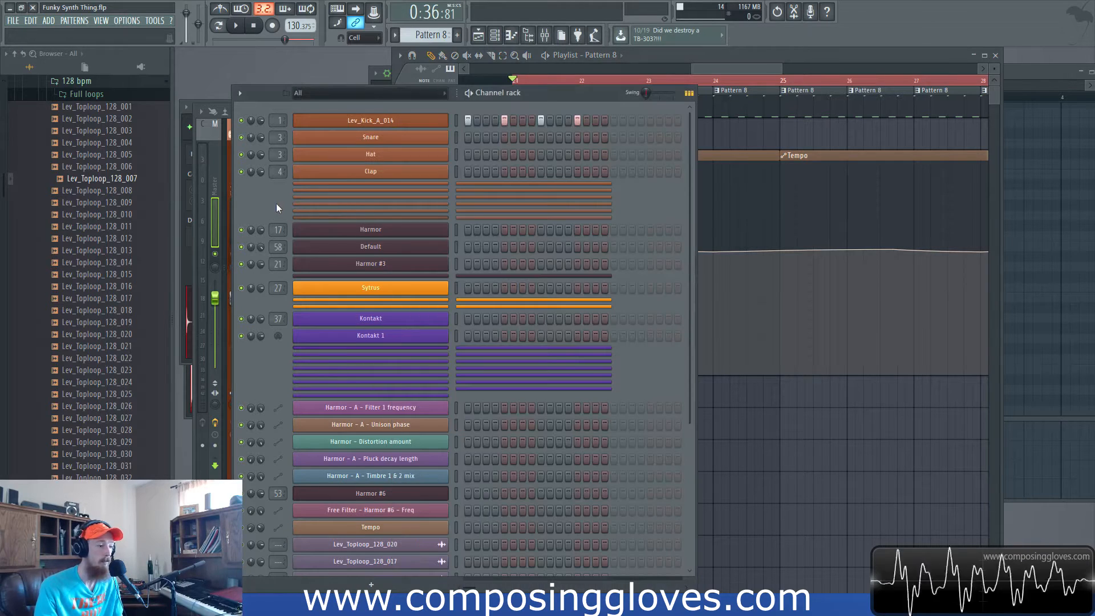
{"action": "left_click", "coordinate": [409, 232]}
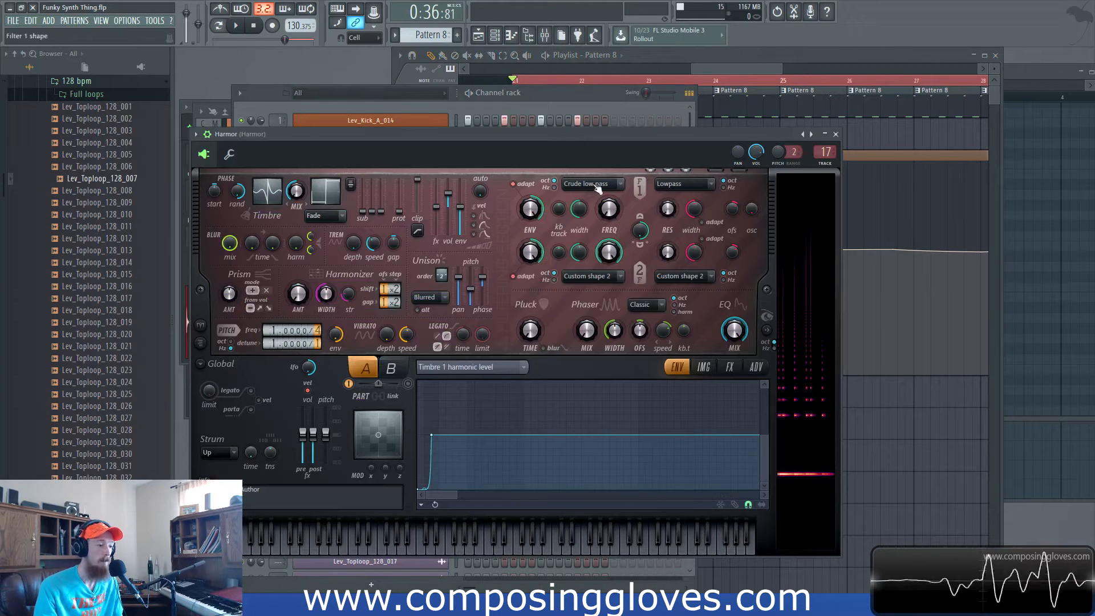
{"action": "left_click", "coordinate": [836, 134]}
{"action": "left_click", "coordinate": [702, 104]}
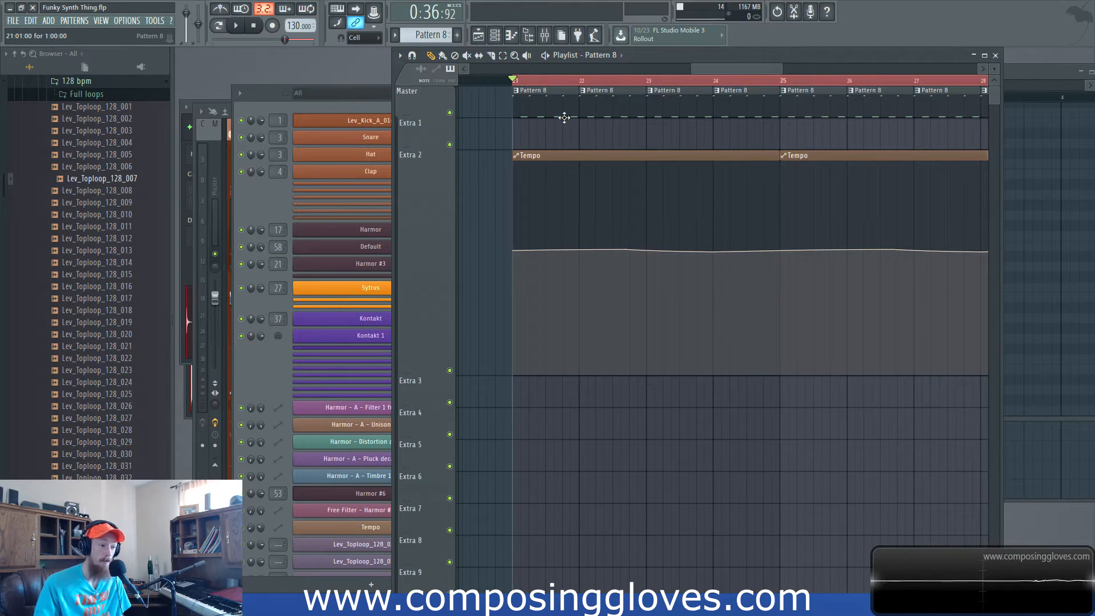
Filter the channel rack to Unsorted channels, open the Tut Harmor plugin, and move its window nearer the rack.
{"action": "left_click", "coordinate": [351, 94]}
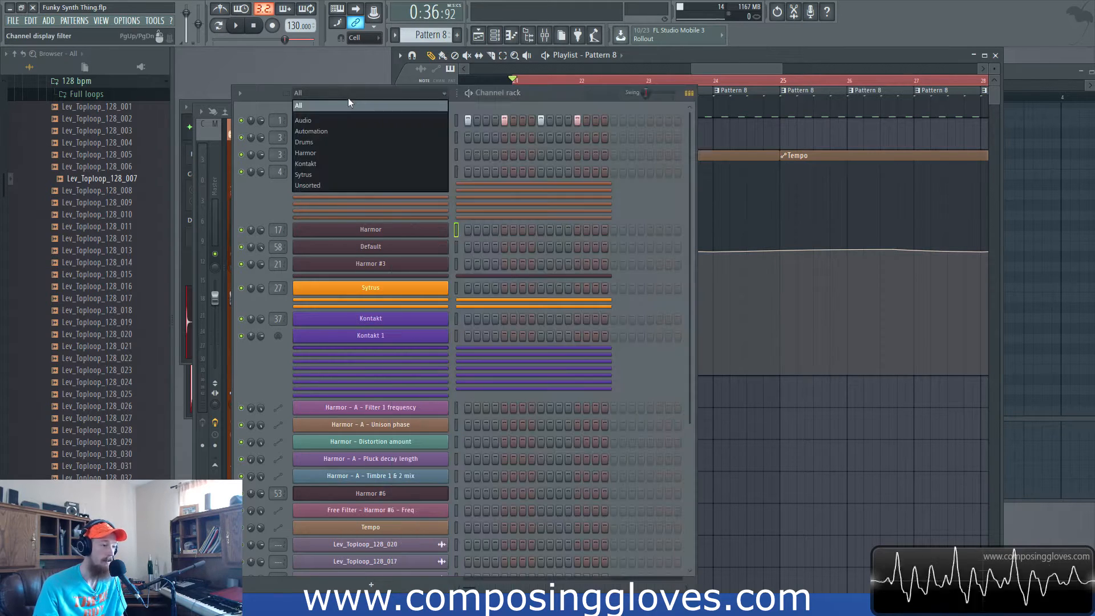
{"action": "left_click", "coordinate": [365, 185]}
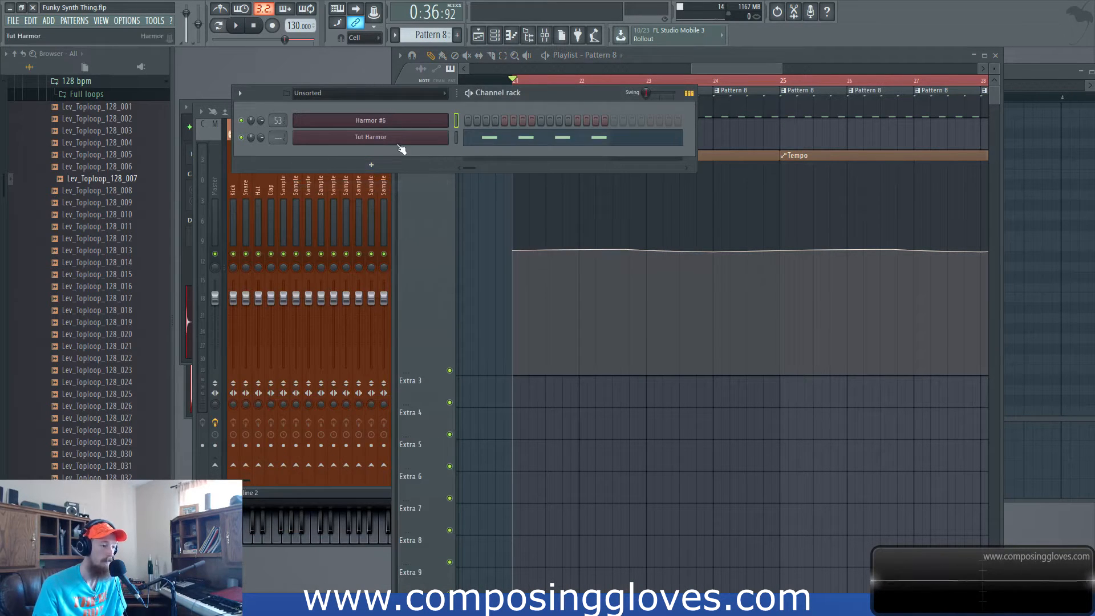
{"action": "left_click", "coordinate": [365, 137]}
{"action": "left_click_drag", "start_coordinate": [625, 81], "coordinate": [518, 104]}
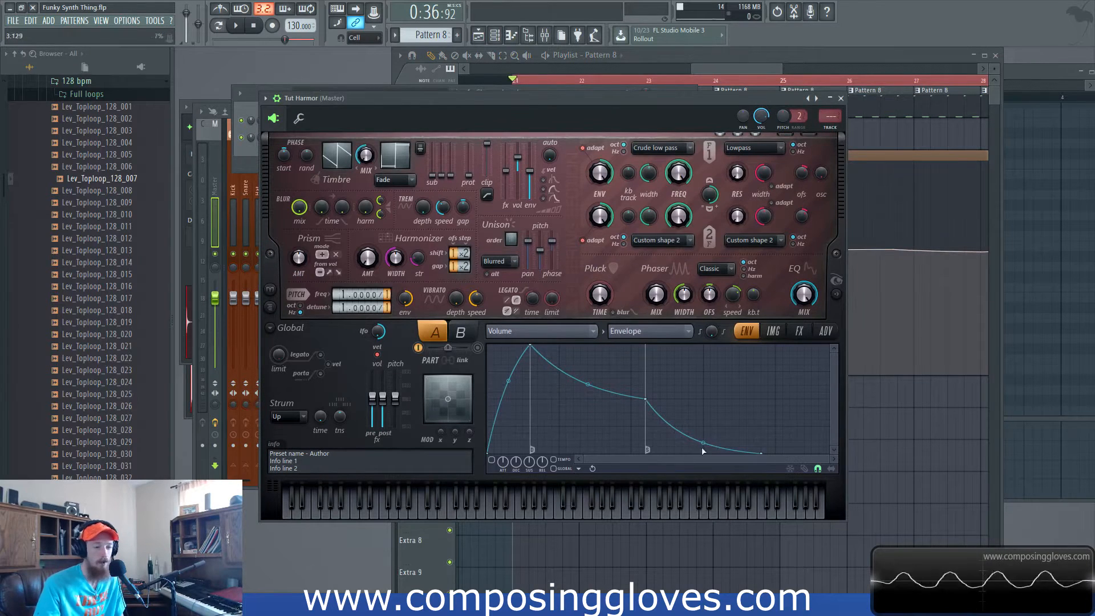
Load Fruity Parametric EQ 2 in the first effect slot of mixer track 22, Send 1, and adjust its main level.
{"action": "left_click", "coordinate": [545, 36]}
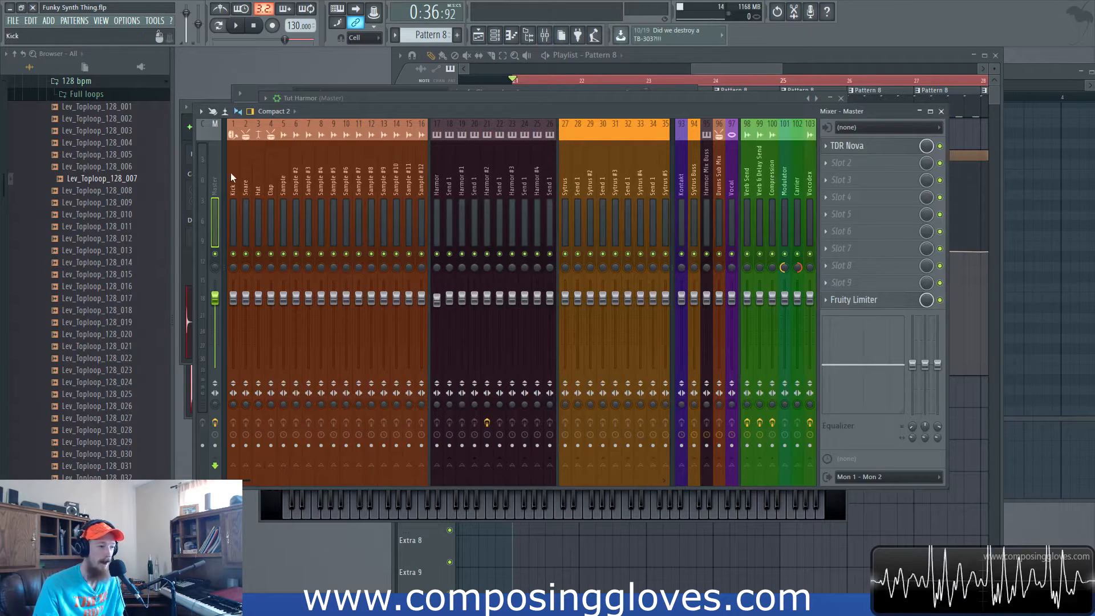
{"action": "left_click", "coordinate": [500, 177]}
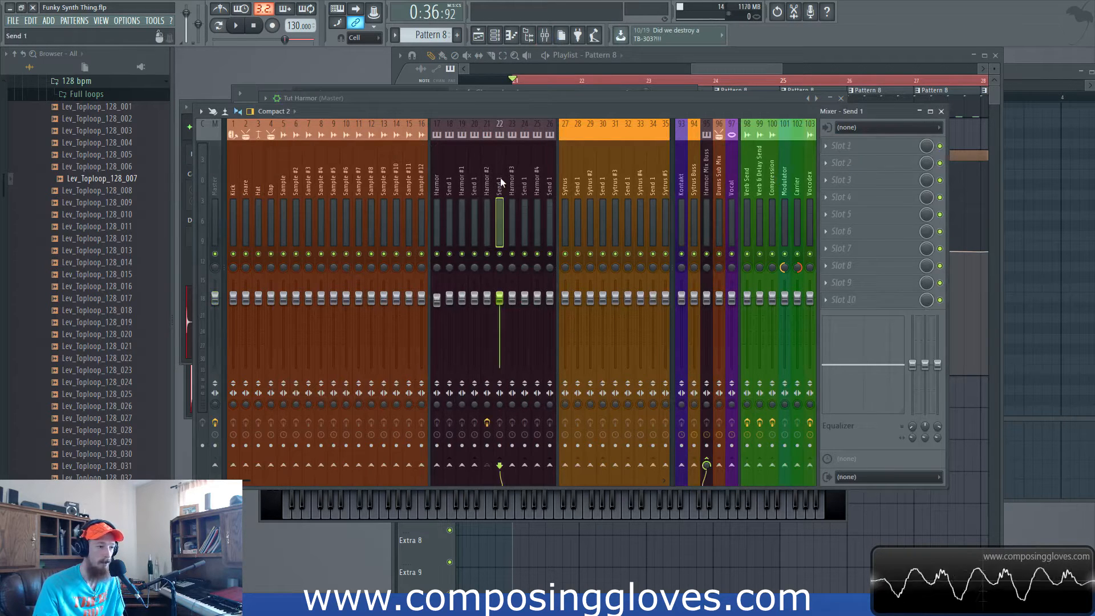
{"action": "left_click", "coordinate": [843, 146]}
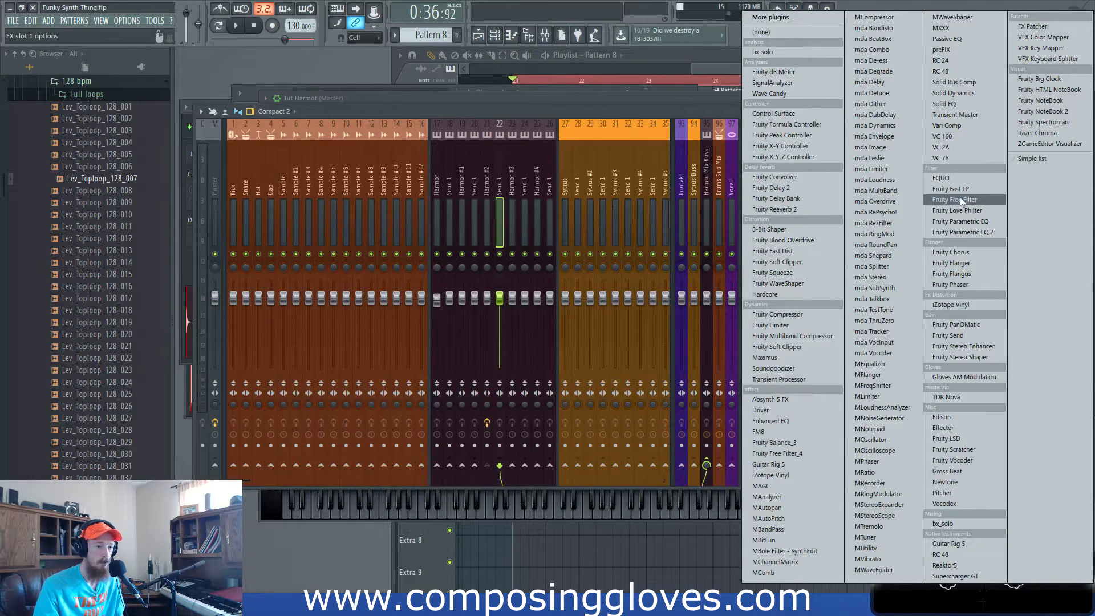
{"action": "left_click", "coordinate": [975, 231]}
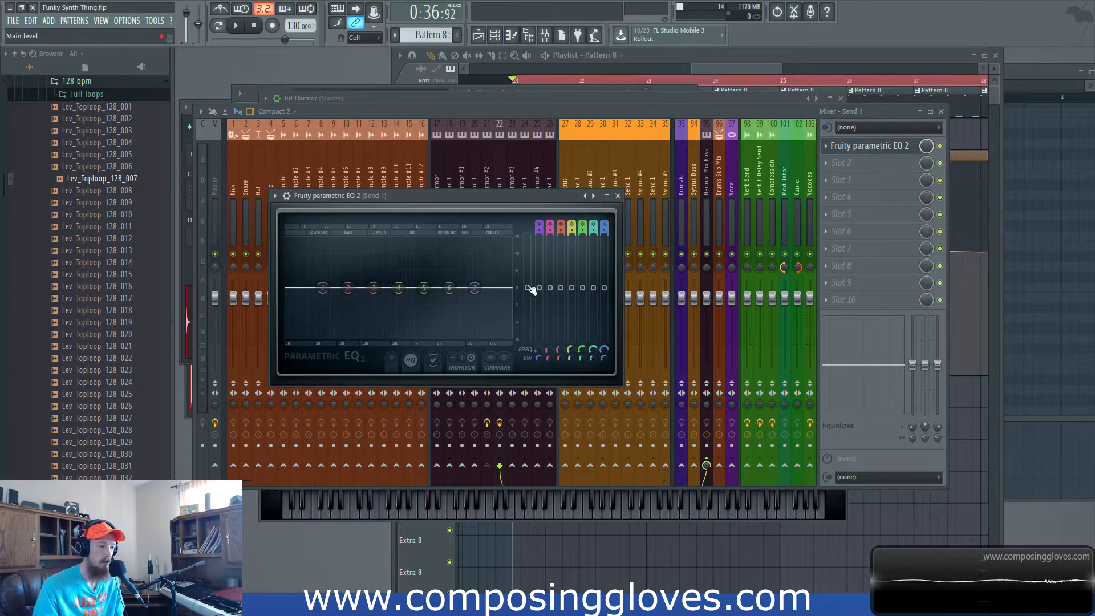
{"action": "mouse_move", "coordinate": [527, 280]}
{"action": "left_mouse_down"}
{"action": "mouse_move", "coordinate": [527, 322]}
{"action": "mouse_move", "coordinate": [527, 288]}
{"action": "left_mouse_up"}
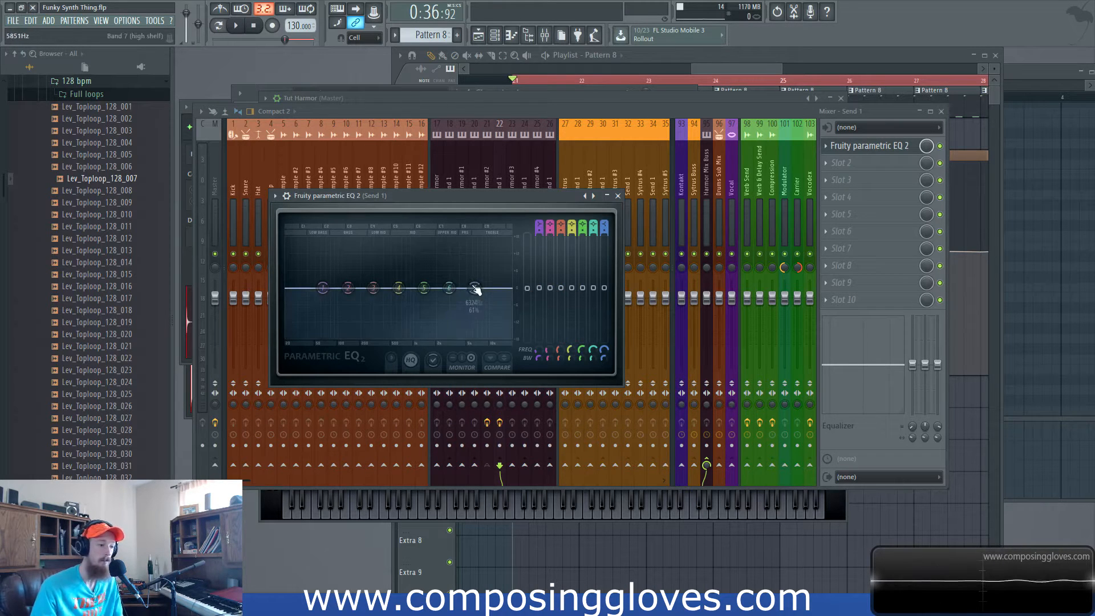
{"action": "left_click_drag", "start_coordinate": [529, 288], "coordinate": [528, 335]}
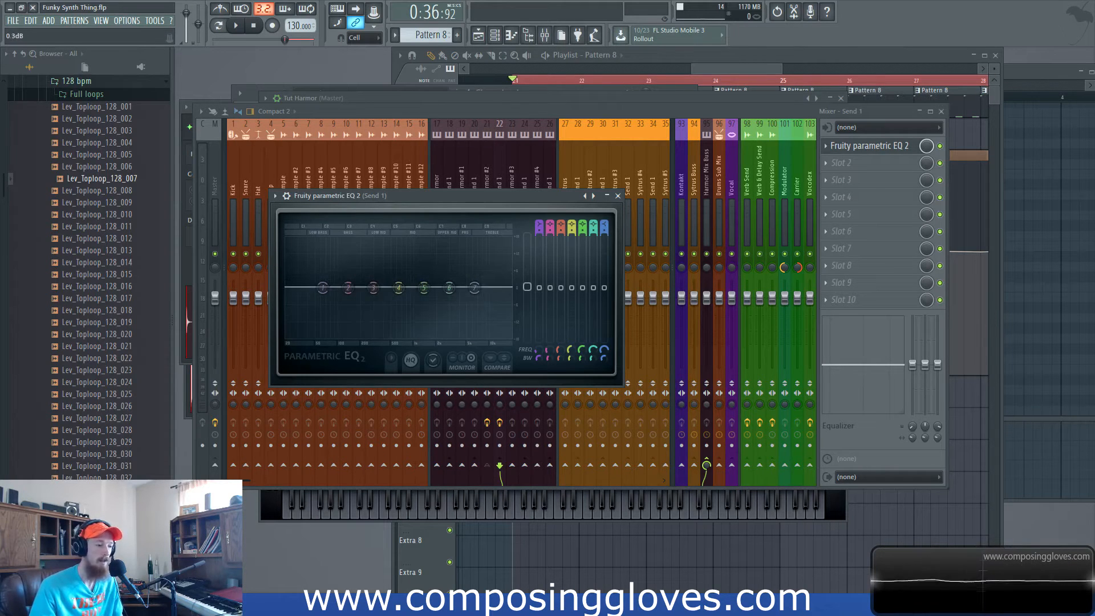
Reposition the Parametric EQ 2 window on Send 1 and shift band 7 to a slightly higher frequency.
{"action": "left_click_drag", "start_coordinate": [505, 195], "coordinate": [529, 180]}
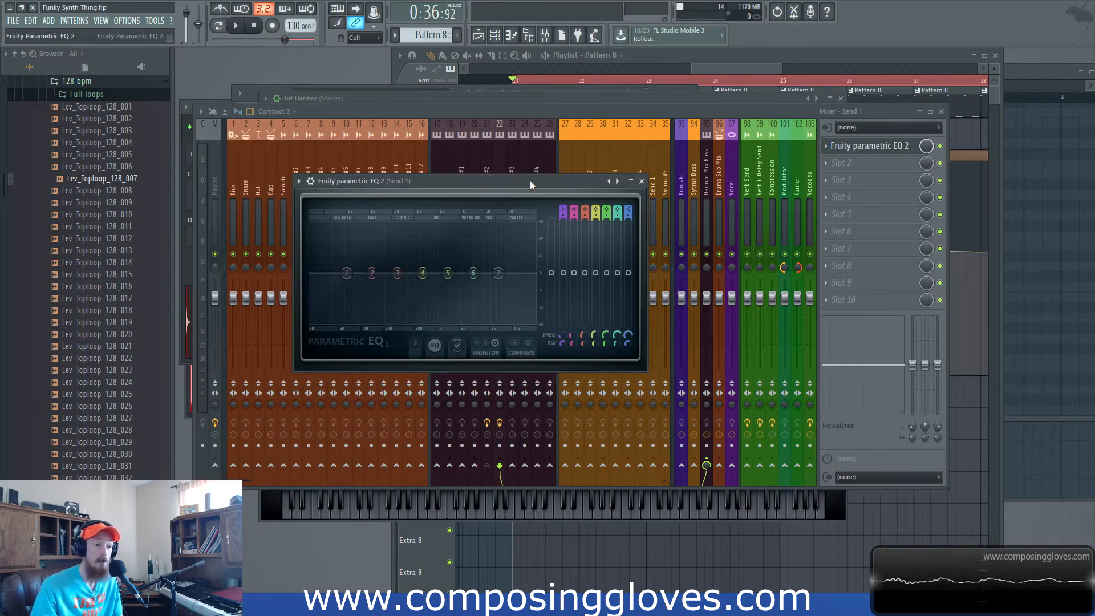
{"action": "left_click_drag", "start_coordinate": [551, 273], "coordinate": [509, 273]}
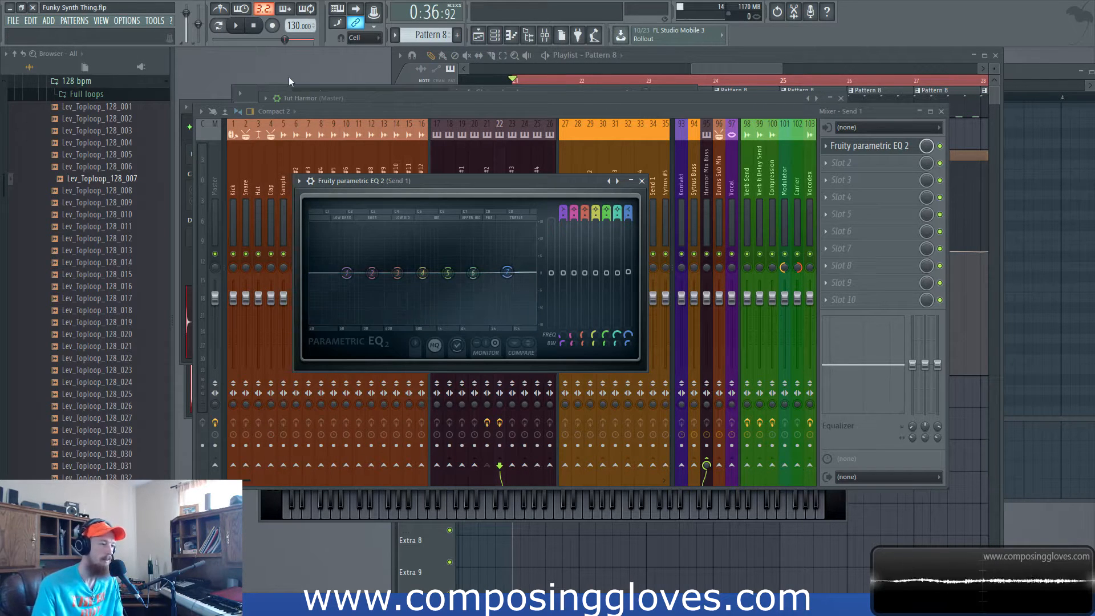
Add a Reaktor5 channel, load the Monark ensemble from its Player library, and close the plugin window.
{"action": "key", "text": "F6"}
{"action": "left_click", "coordinate": [371, 165]}
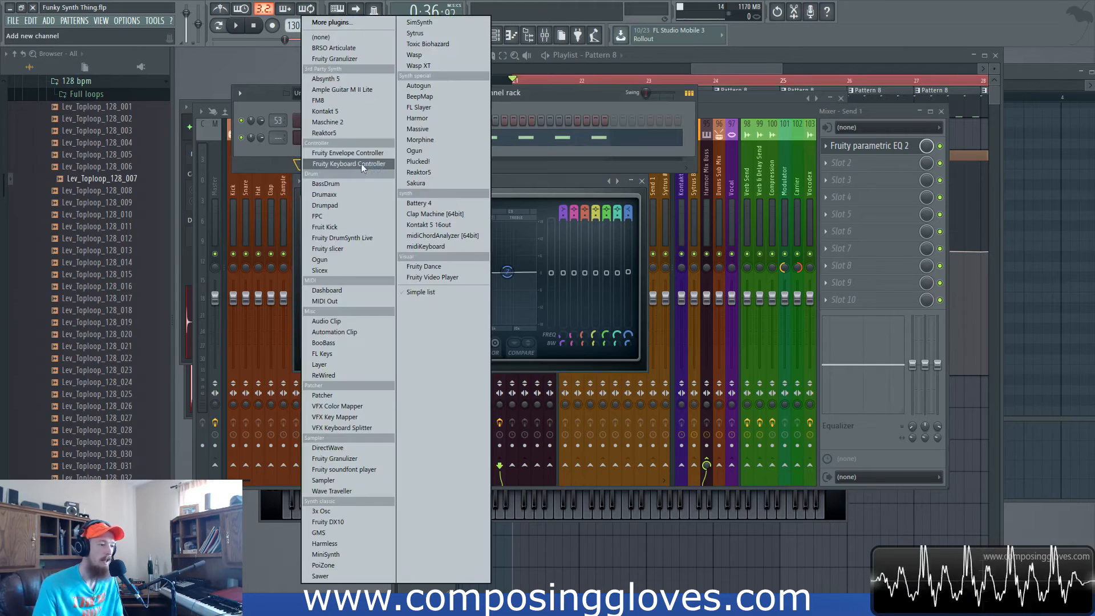
{"action": "left_click", "coordinate": [371, 132]}
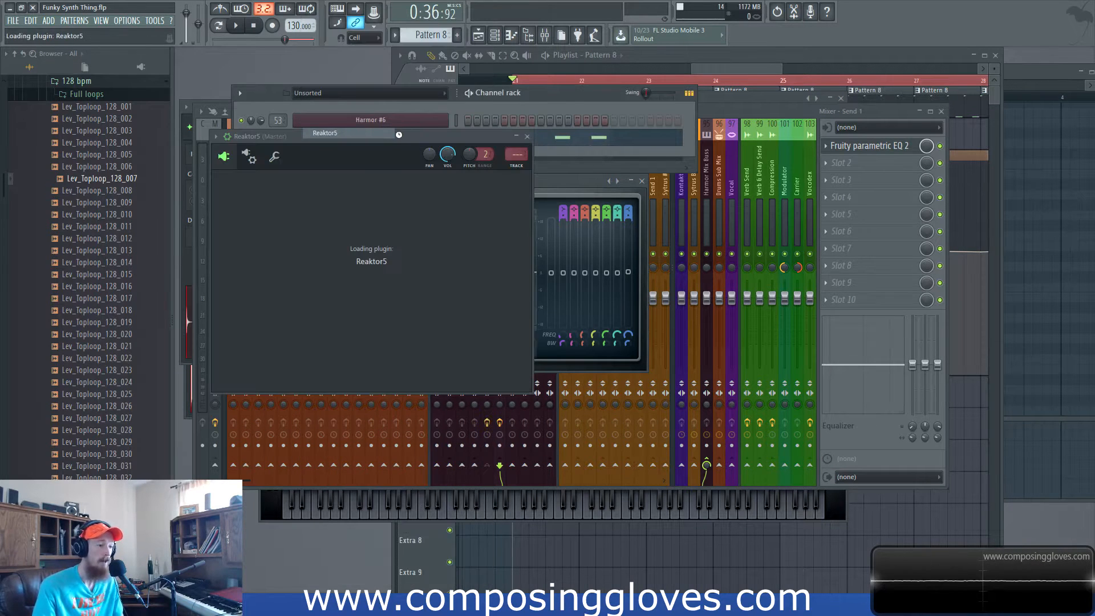
{"action": "left_click_drag", "start_coordinate": [398, 135], "coordinate": [417, 116]}
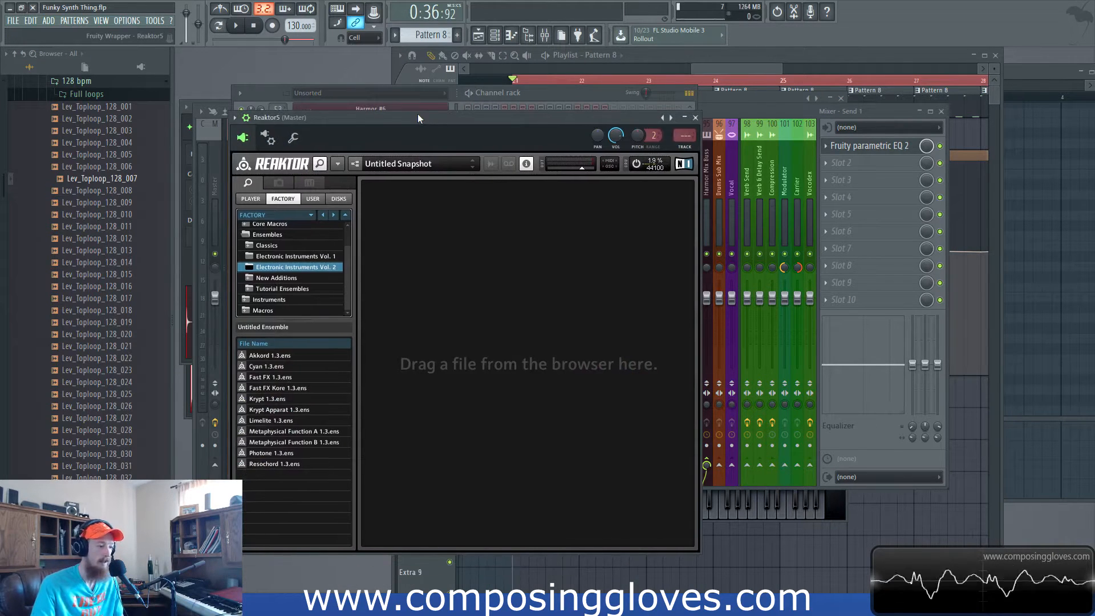
{"action": "left_click", "coordinate": [251, 198]}
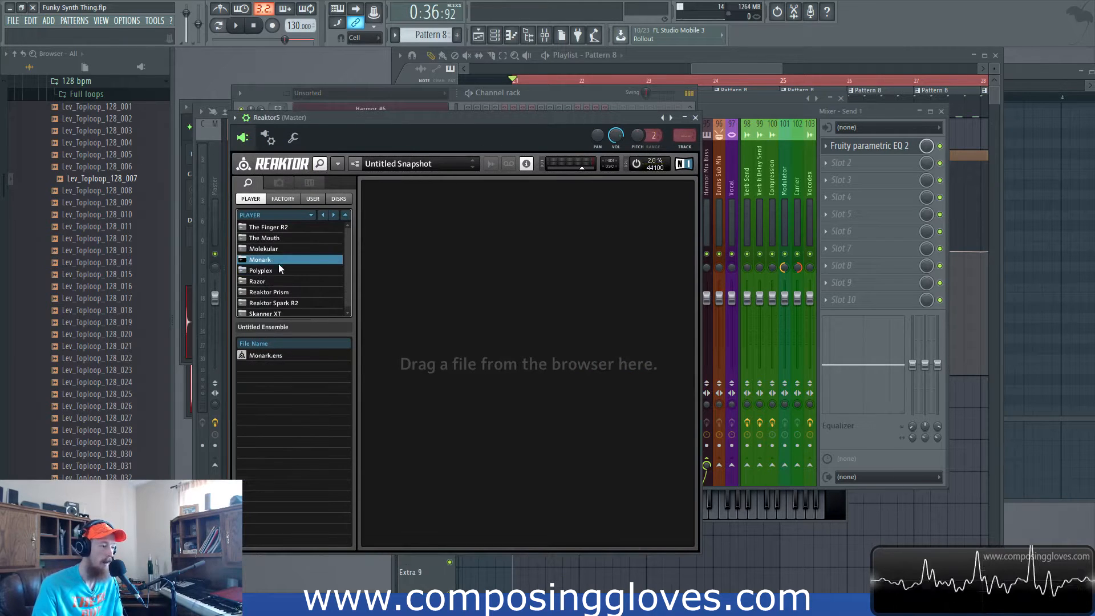
{"action": "double_click", "coordinate": [273, 356]}
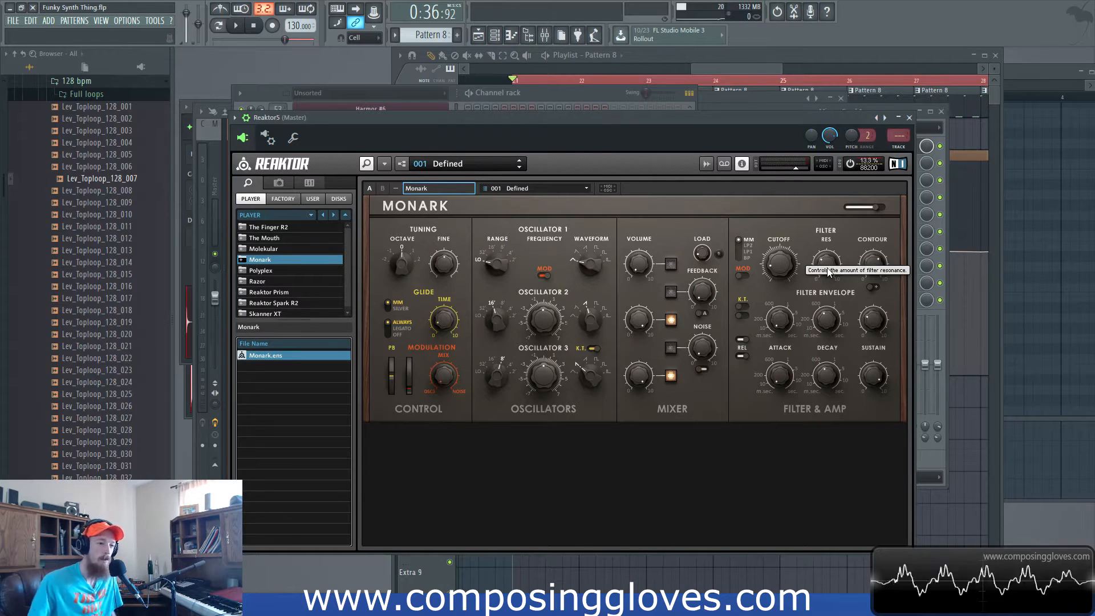
{"action": "left_click", "coordinate": [912, 118]}
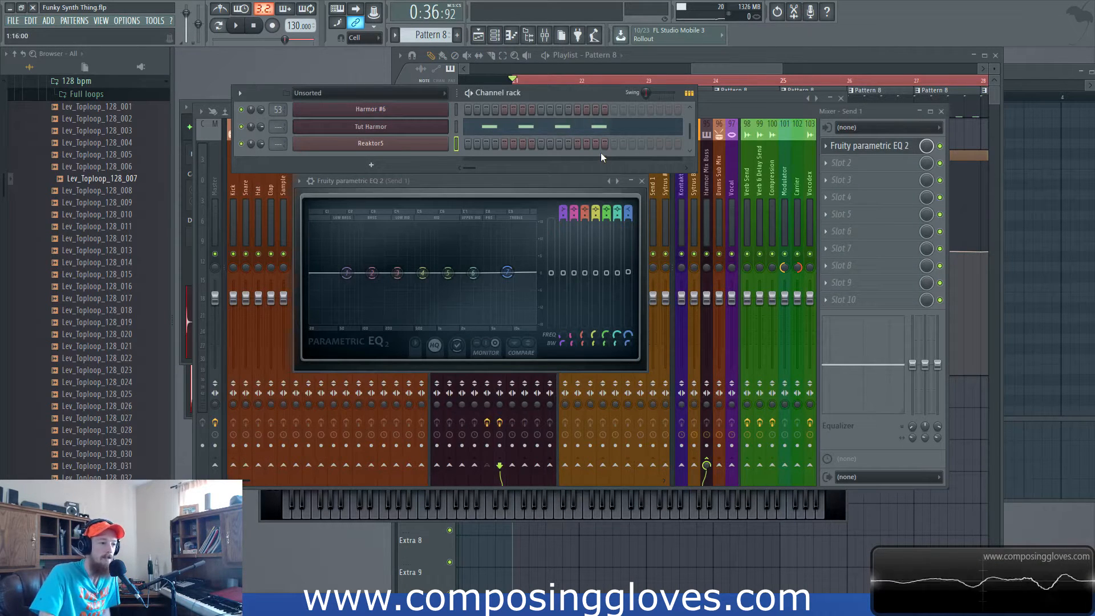
Select the Harmor #2 mixer track, then bring up the playlist and open the Pattern 8 clip at bar 21.
{"action": "left_click", "coordinate": [778, 109]}
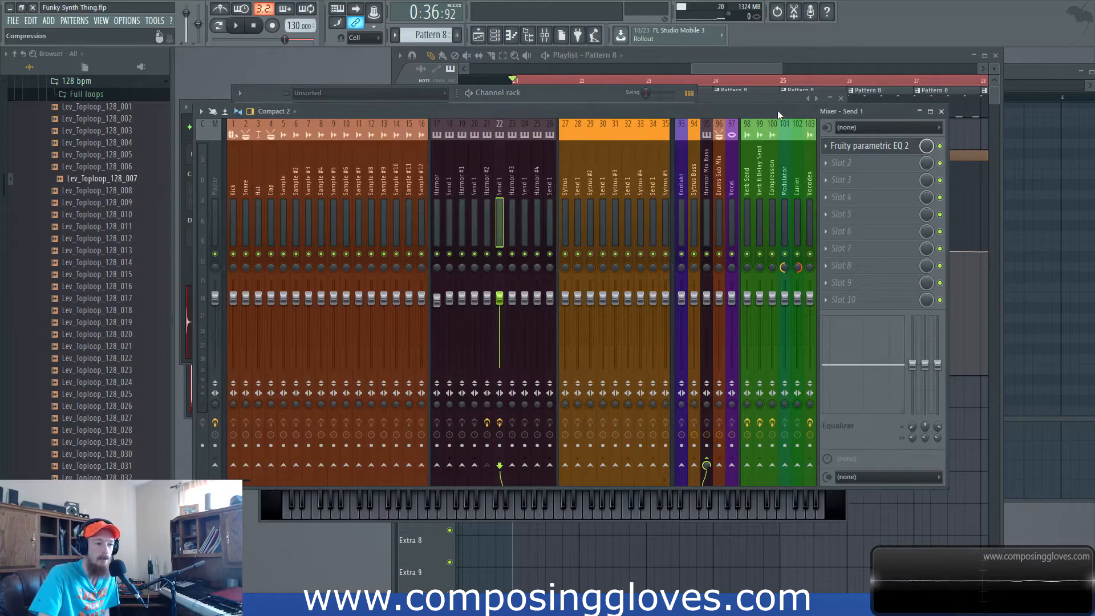
{"action": "left_click", "coordinate": [485, 186]}
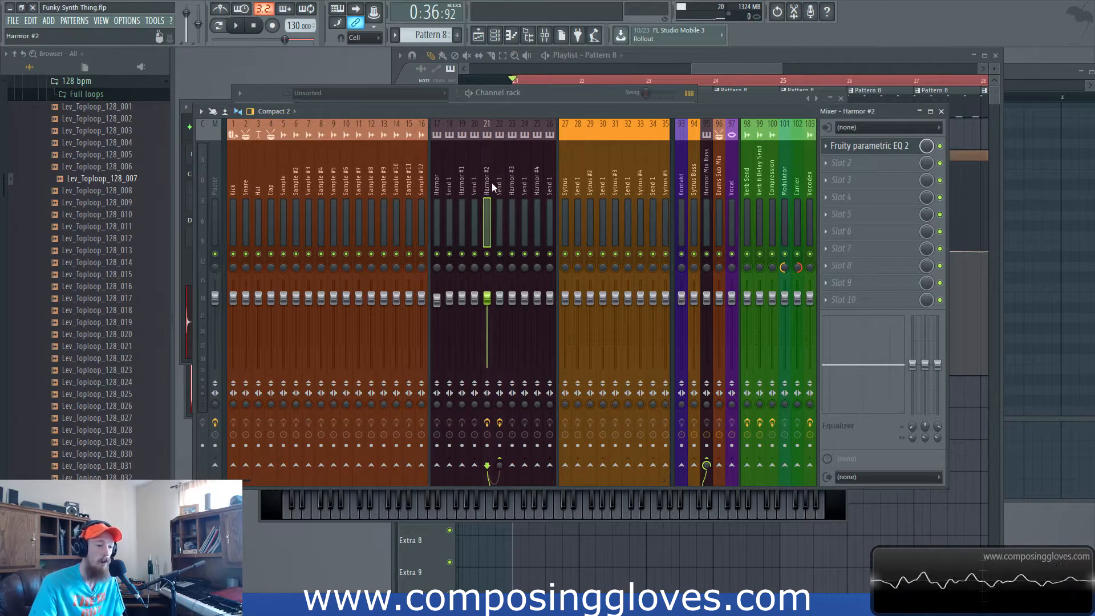
{"action": "left_click", "coordinate": [748, 63]}
{"action": "double_click", "coordinate": [557, 101]}
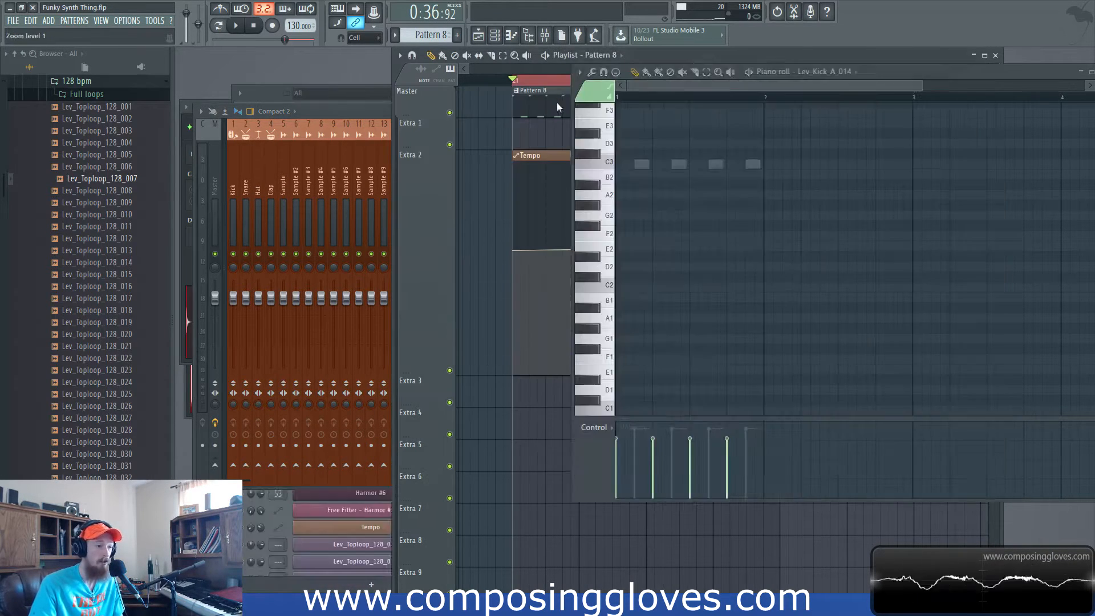
Filter the channel rack to Unsorted channels again, reopen the Tut Harmor plugin, and reposition its window.
{"action": "key", "text": "F6"}
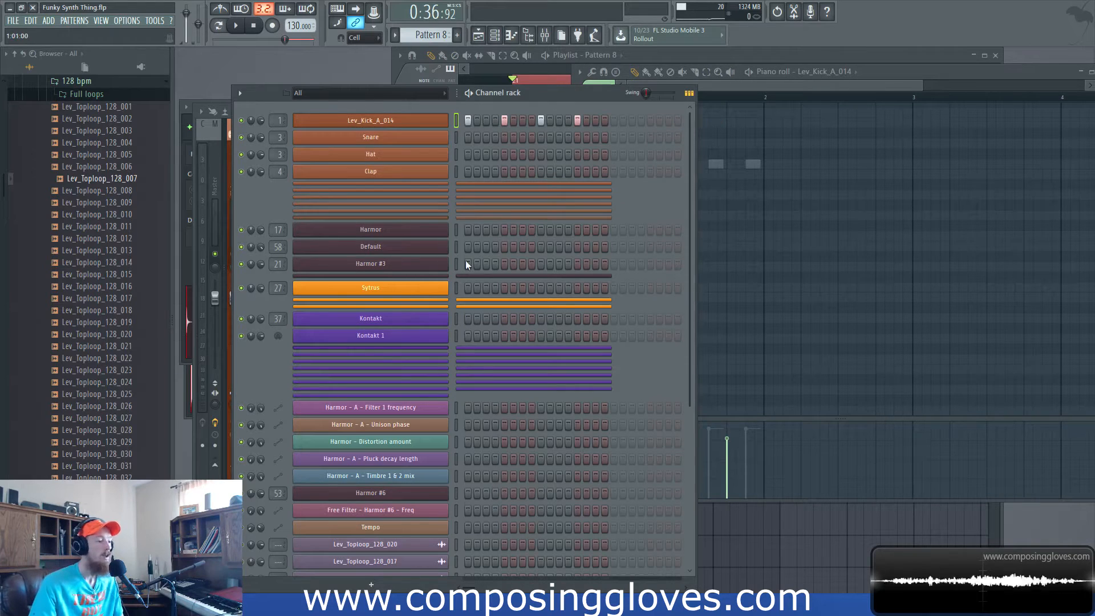
{"action": "left_click", "coordinate": [393, 94]}
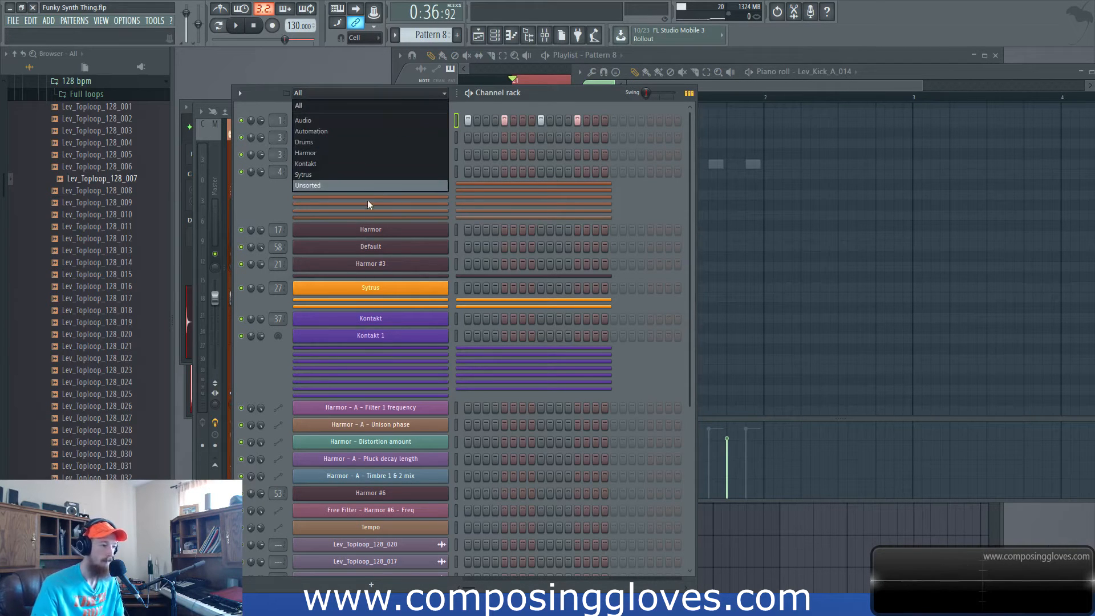
{"action": "left_click", "coordinate": [368, 186]}
{"action": "left_click", "coordinate": [370, 152]}
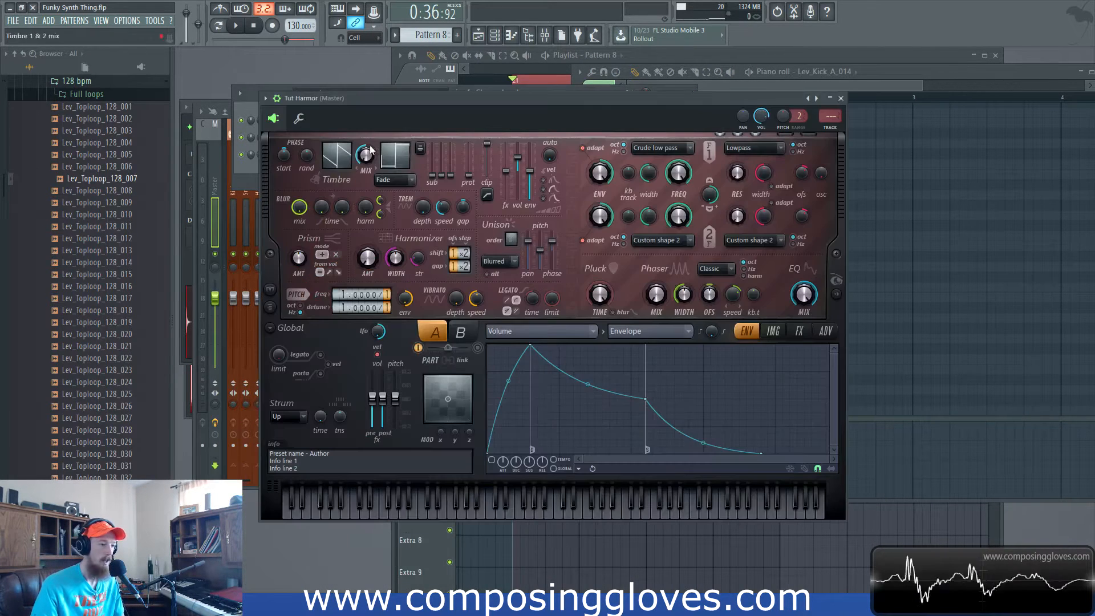
{"action": "left_click_drag", "start_coordinate": [672, 109], "coordinate": [649, 93]}
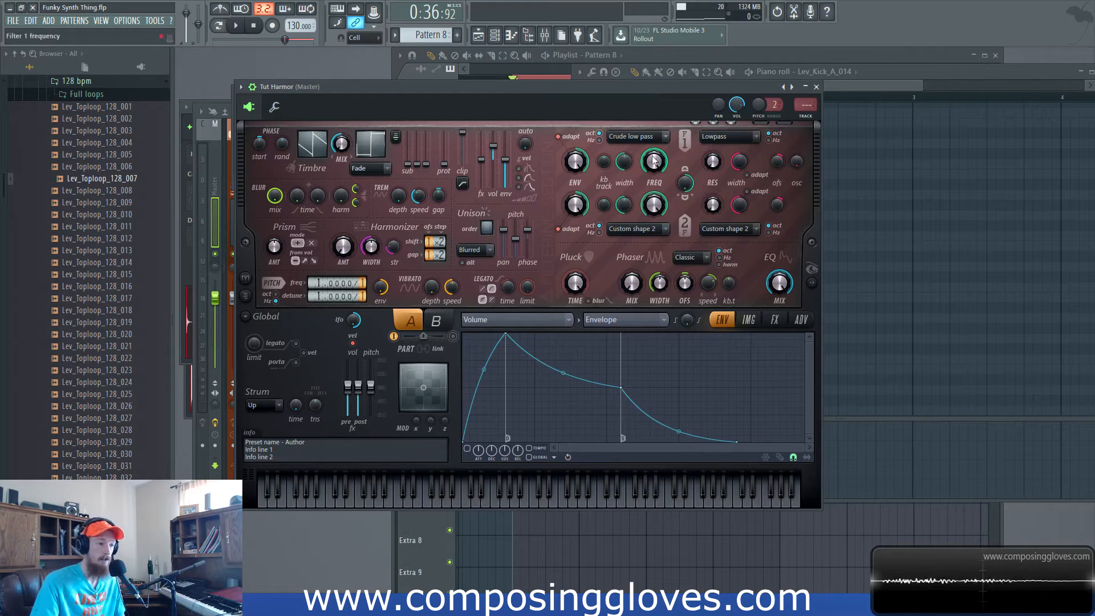
Look through Harmor's filter 1 type options without changing them, then expand the spectral display section and reposition the window.
{"action": "left_click", "coordinate": [642, 138]}
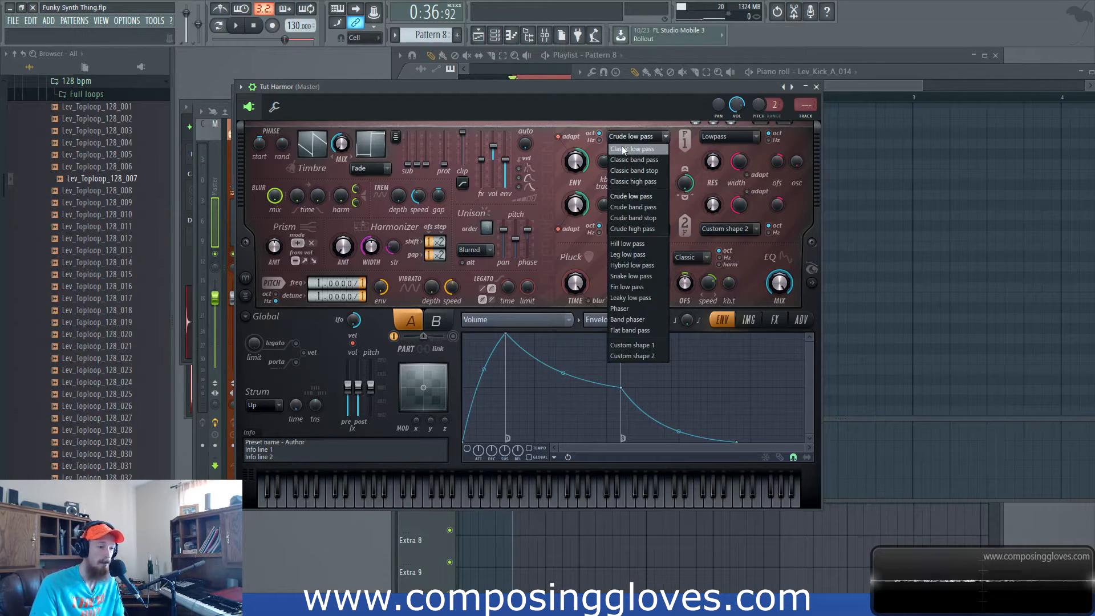
{"action": "left_click", "coordinate": [652, 84]}
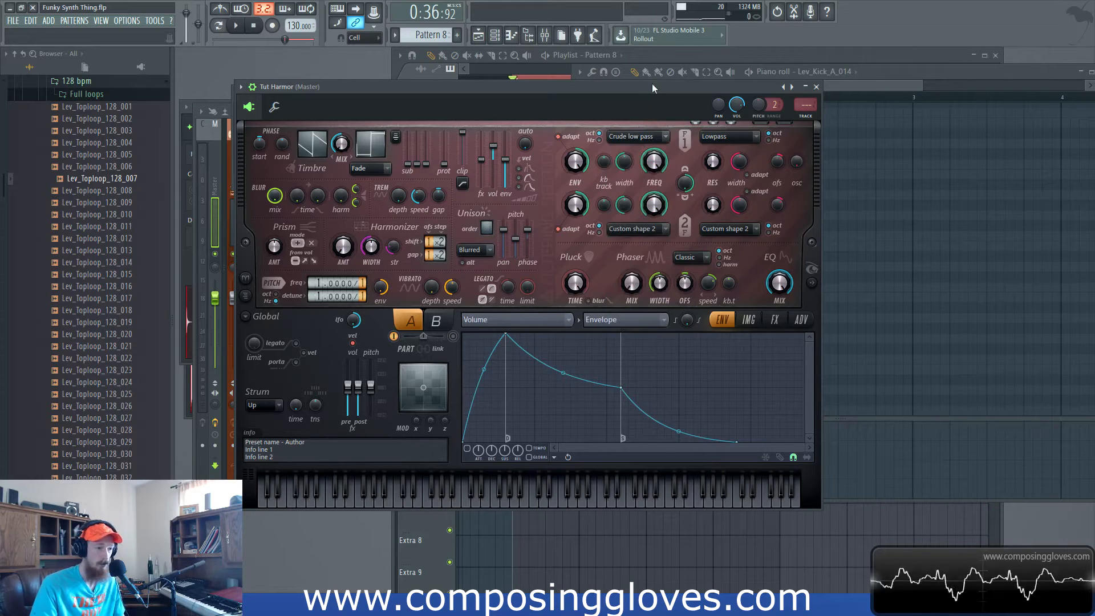
{"action": "left_click", "coordinate": [812, 283]}
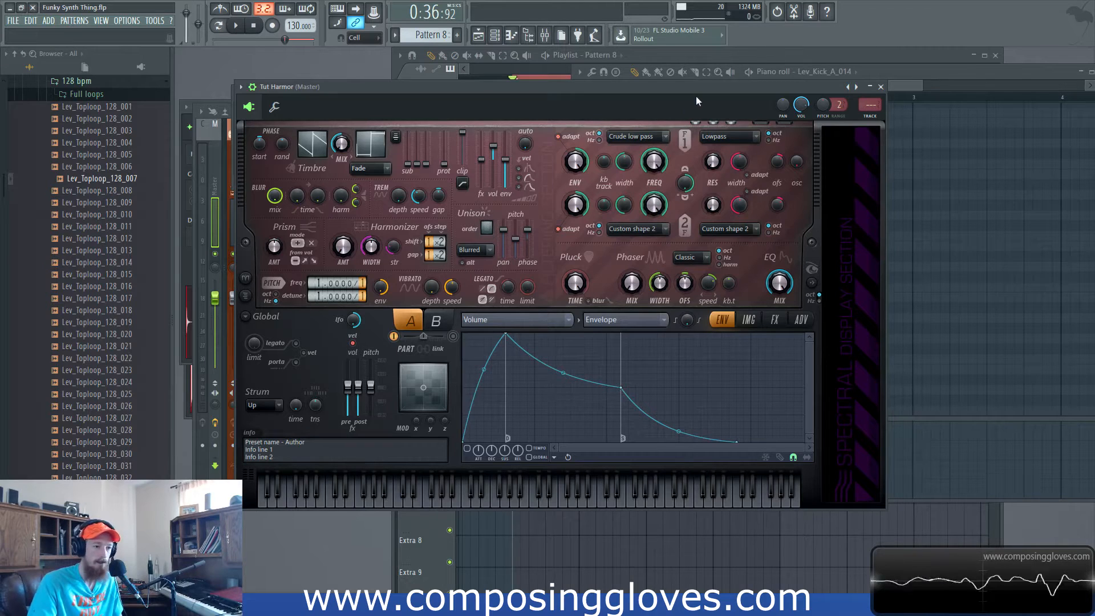
{"action": "left_click_drag", "start_coordinate": [696, 96], "coordinate": [703, 126]}
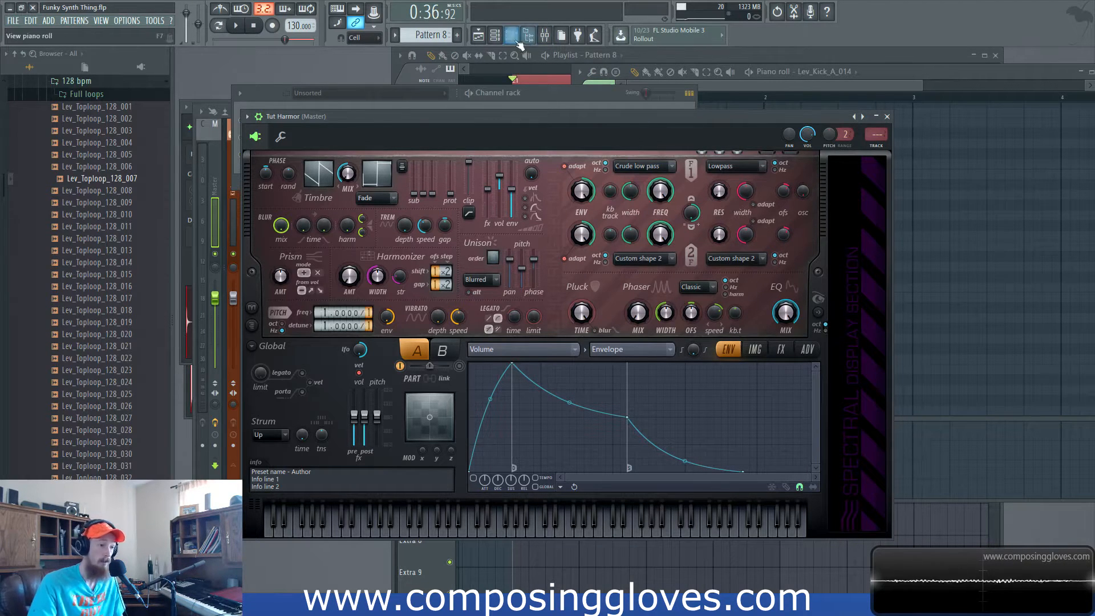
Route the Tut Harmor channel to mixer track 56 and bring that track up in the mixer.
{"action": "left_click", "coordinate": [545, 39]}
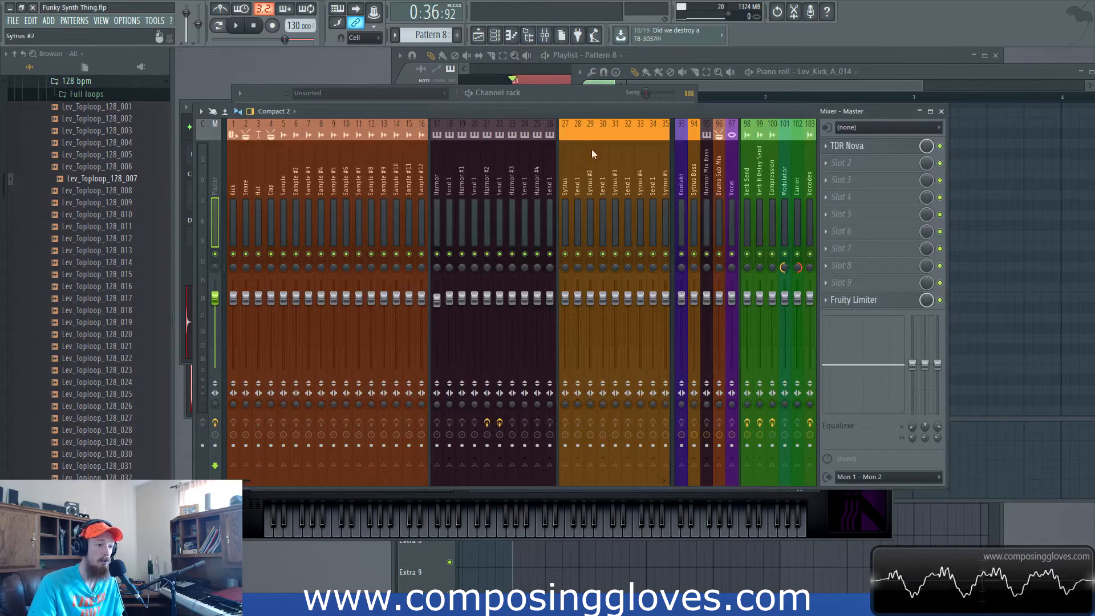
{"action": "left_click", "coordinate": [374, 93]}
{"action": "left_click", "coordinate": [361, 139]}
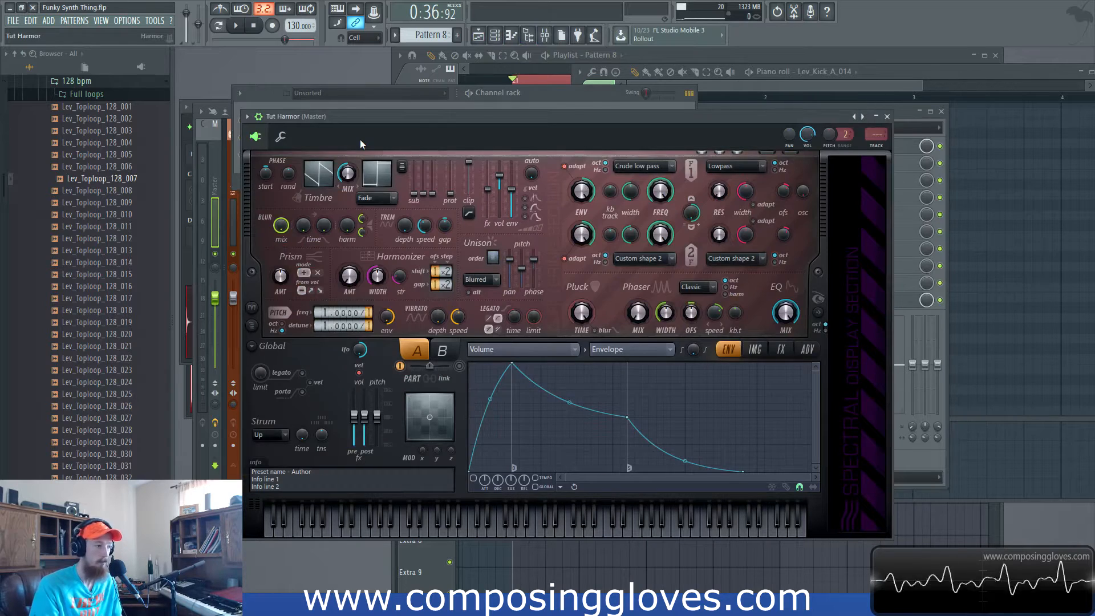
{"action": "key", "text": "F9"}
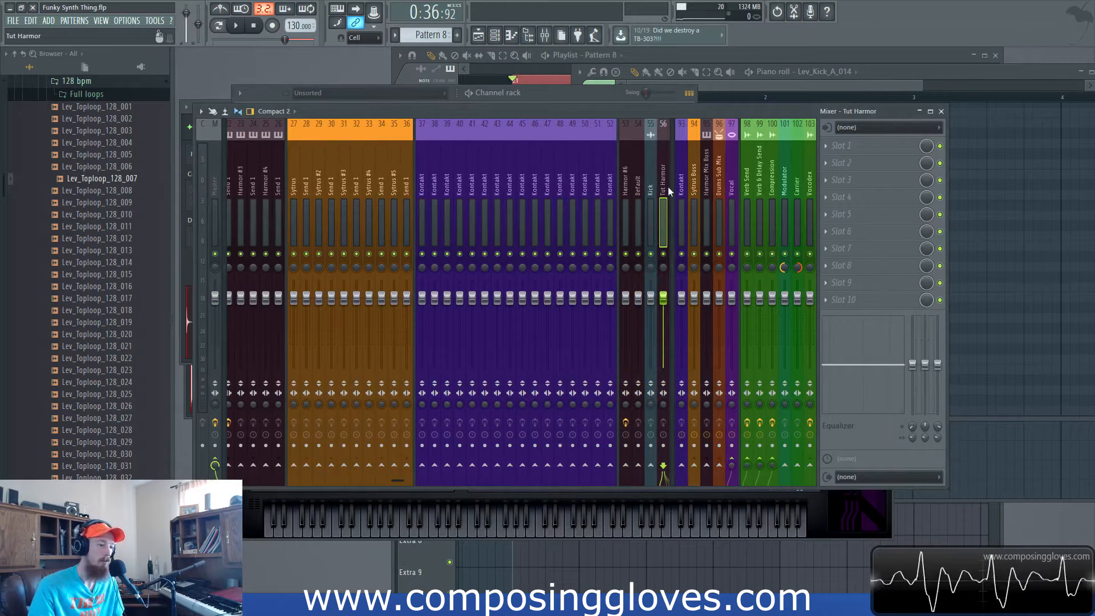
Search the full effect plugin list for "fast" and load Fruity Fast LP in the Tut Harmor track's first slot.
{"action": "left_click", "coordinate": [852, 147]}
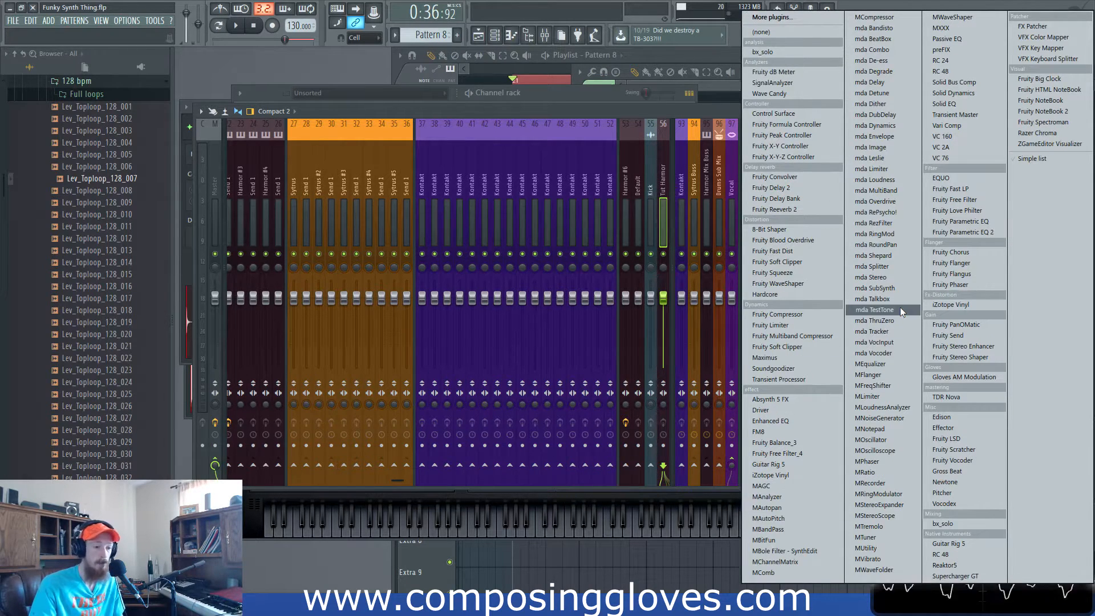
{"action": "left_click", "coordinate": [824, 16]}
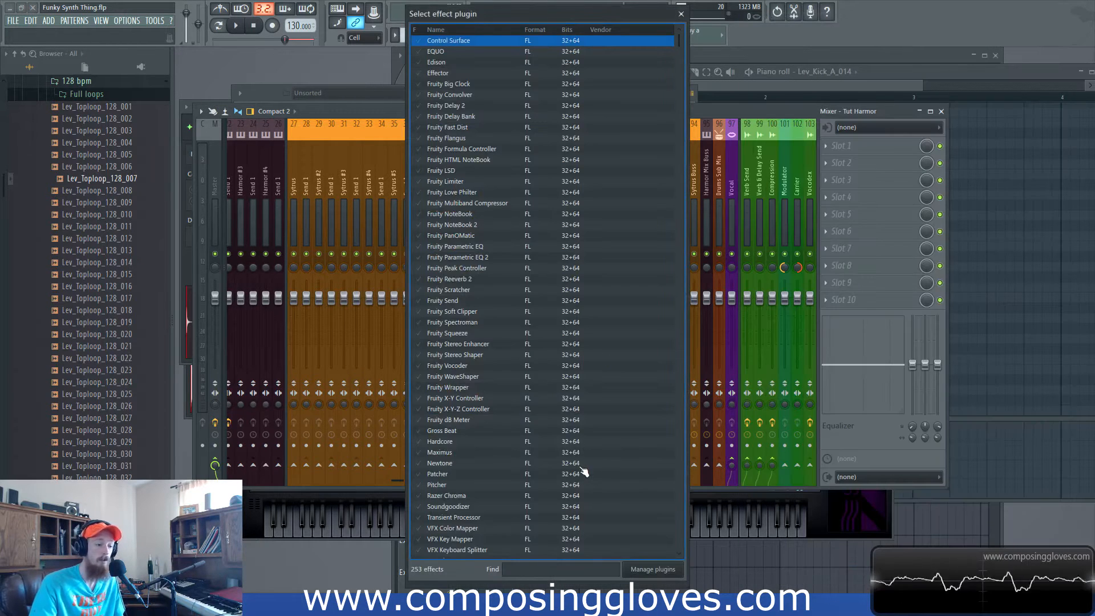
{"action": "key", "text": "BackSpace"}
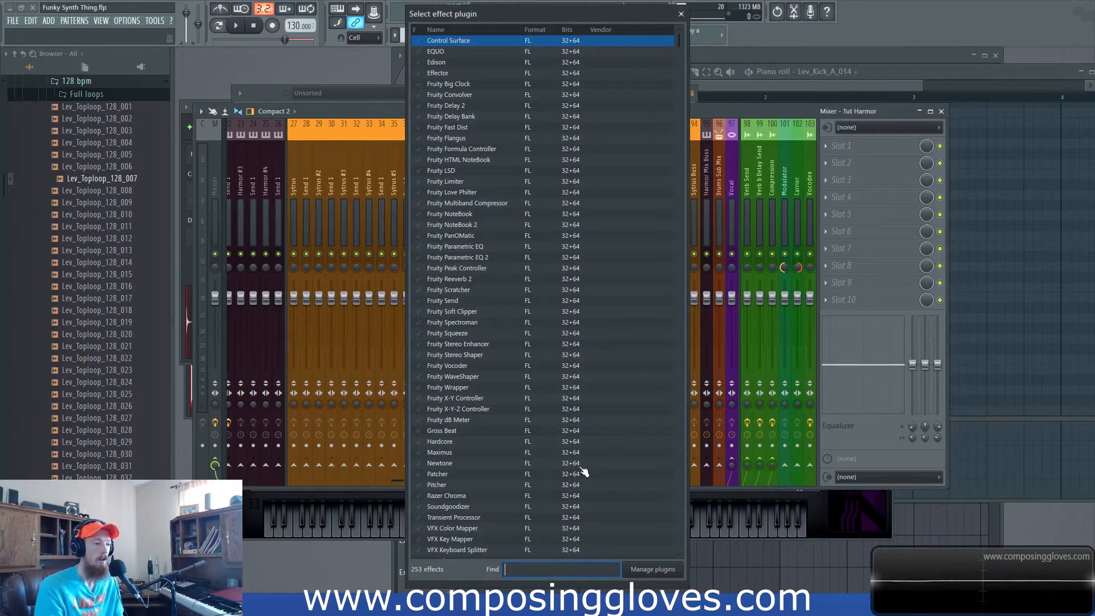
{"action": "type", "text": "fast"}
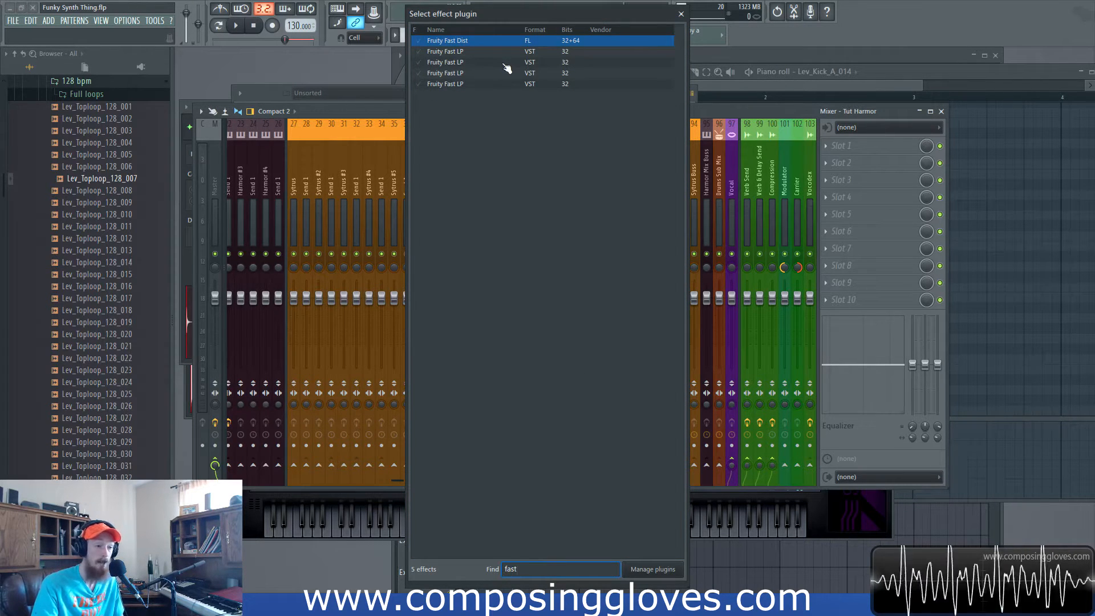
{"action": "left_click", "coordinate": [465, 55]}
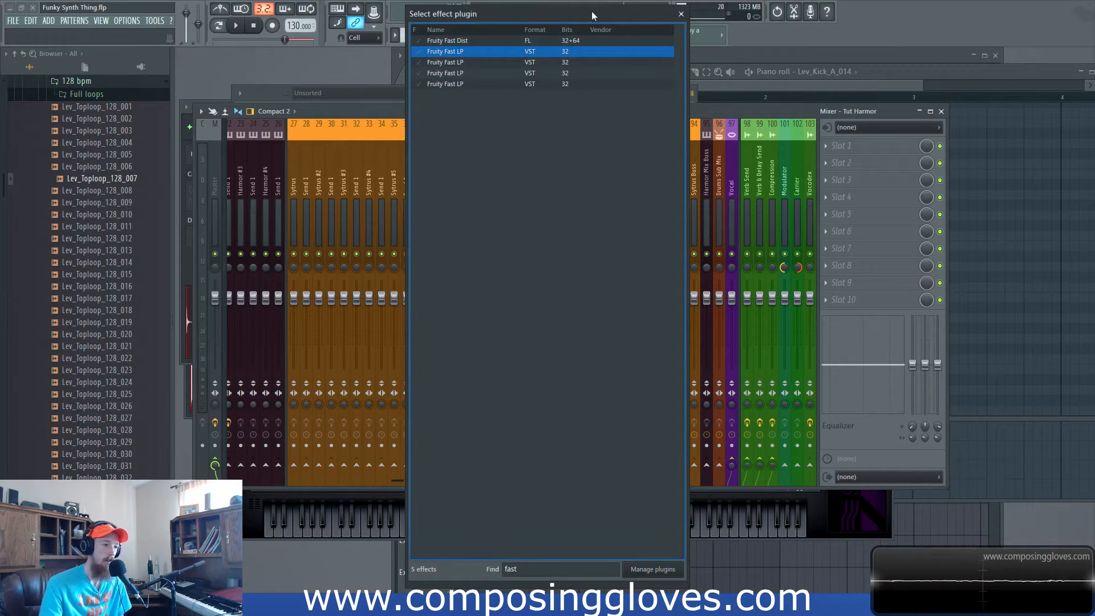
{"action": "double_click", "coordinate": [438, 55]}
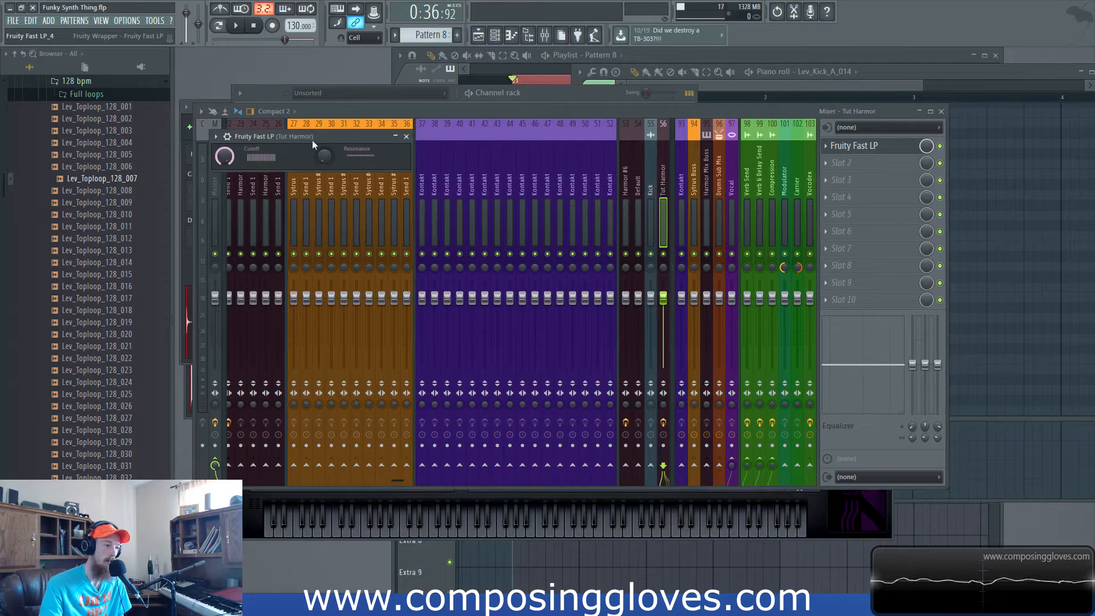
Reposition the Fruity Fast LP window, then sweep its cutoff fully down and back up.
{"action": "left_click_drag", "start_coordinate": [308, 142], "coordinate": [533, 142]}
{"action": "left_click_drag", "start_coordinate": [427, 167], "coordinate": [427, 189]}
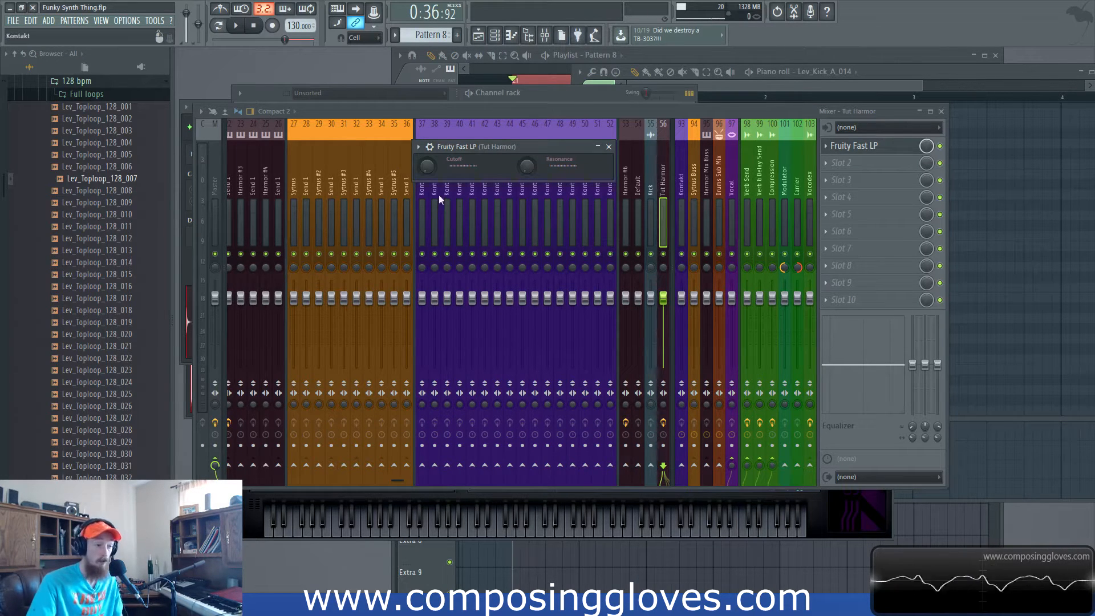
{"action": "left_click_drag", "start_coordinate": [427, 166], "coordinate": [426, 157]}
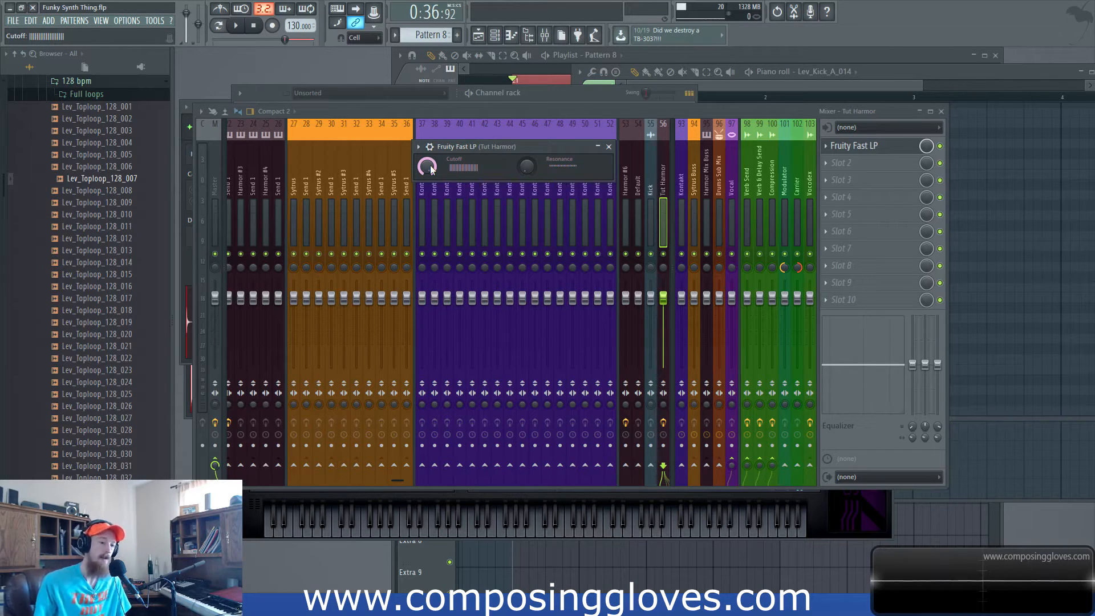
Search the plugin list for "fruity free" and replace Fruity Fast LP in slot 1 with Fruity Free Filter.
{"action": "left_click", "coordinate": [825, 146]}
{"action": "left_click", "coordinate": [864, 163]}
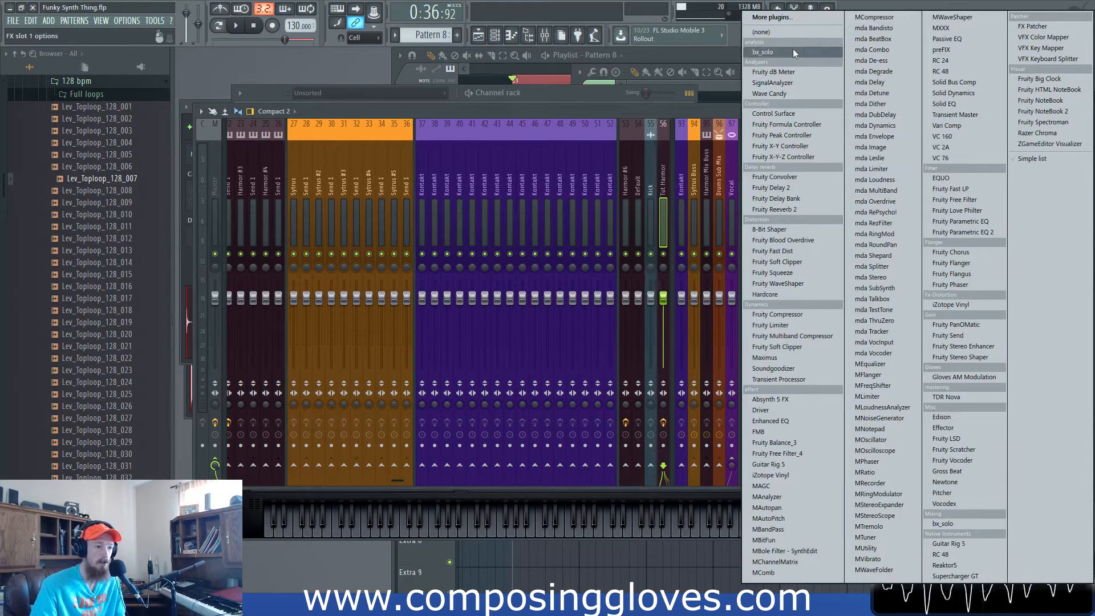
{"action": "left_click", "coordinate": [800, 17]}
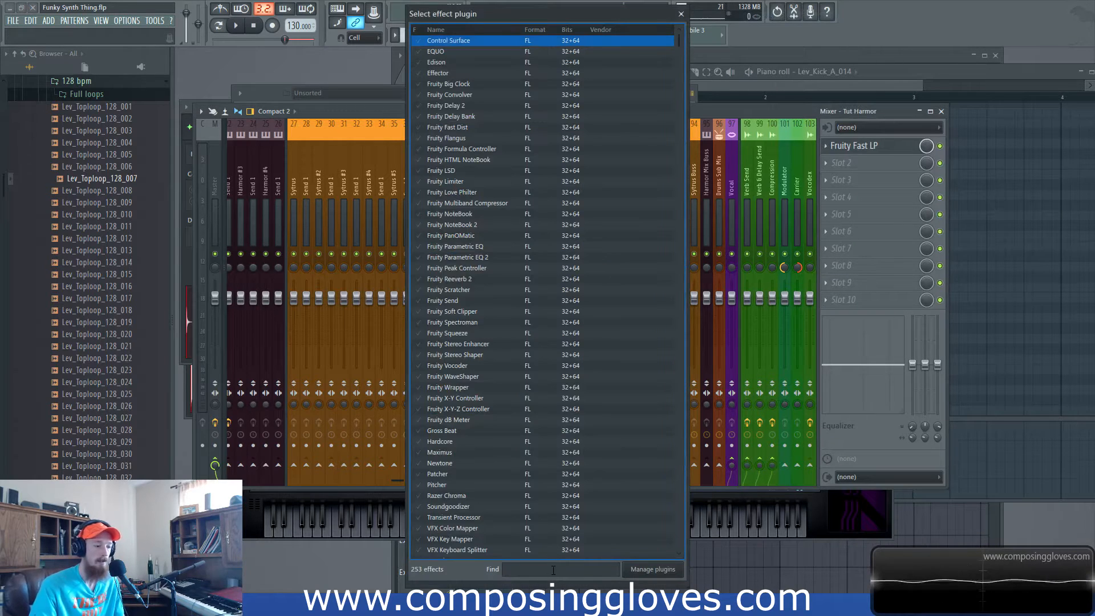
{"action": "type", "text": "fruity"}
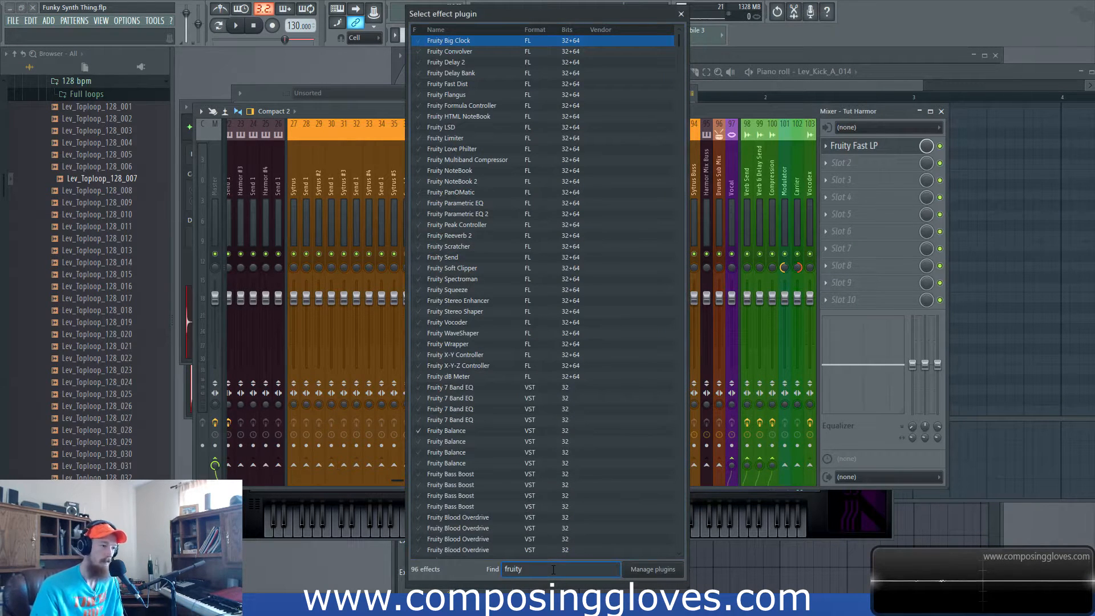
{"action": "type", "text": " free"}
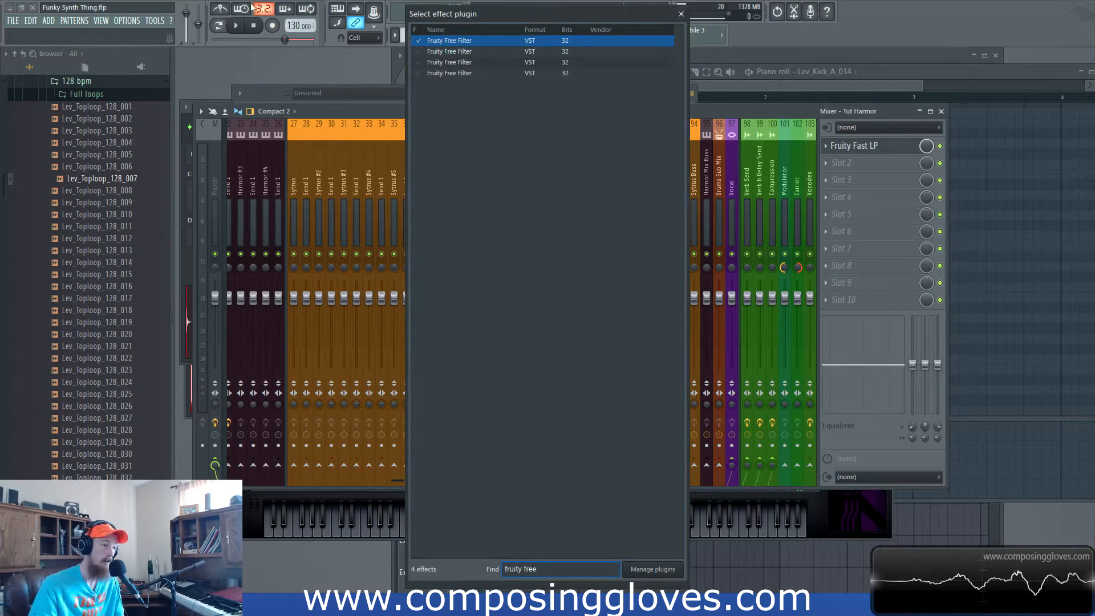
{"action": "double_click", "coordinate": [451, 43]}
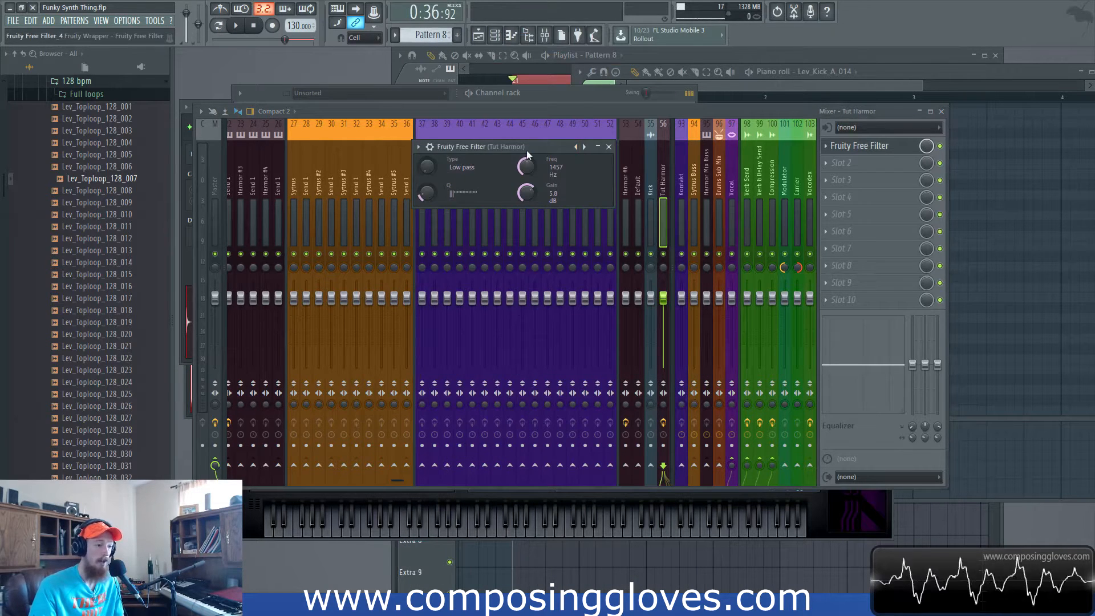
Set the Fruity Free Filter's low-pass frequency to 16000 Hz on the Tut Harmor track.
{"action": "left_click_drag", "start_coordinate": [524, 163], "coordinate": [549, 179]}
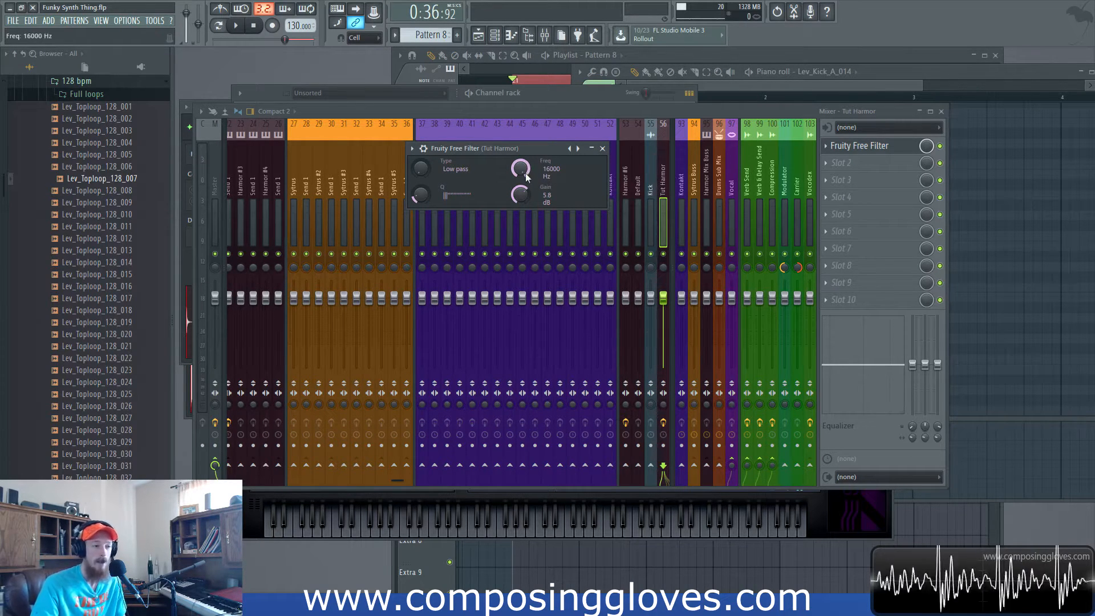
{"action": "left_click_drag", "start_coordinate": [535, 172], "coordinate": [535, 240]}
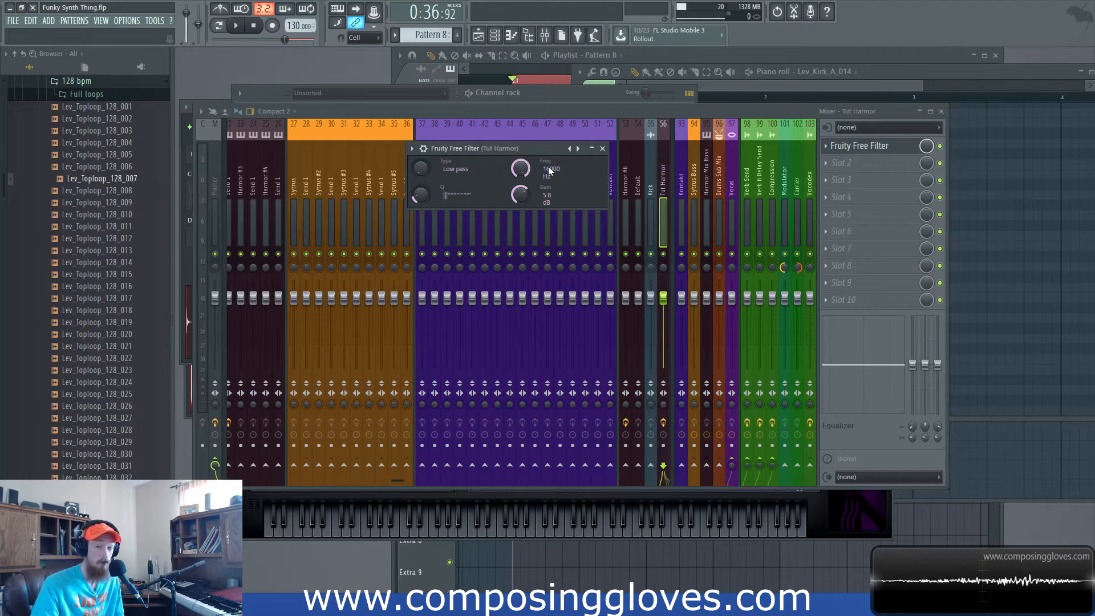
{"action": "left_click", "coordinate": [839, 166]}
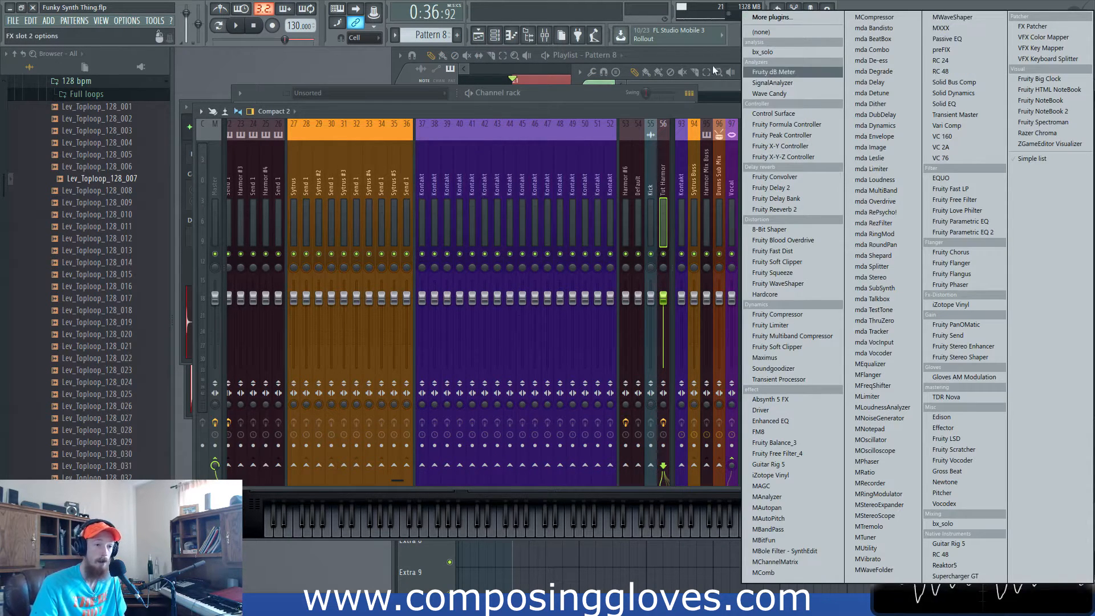
{"action": "left_click", "coordinate": [690, 108]}
{"action": "left_click", "coordinate": [850, 147]}
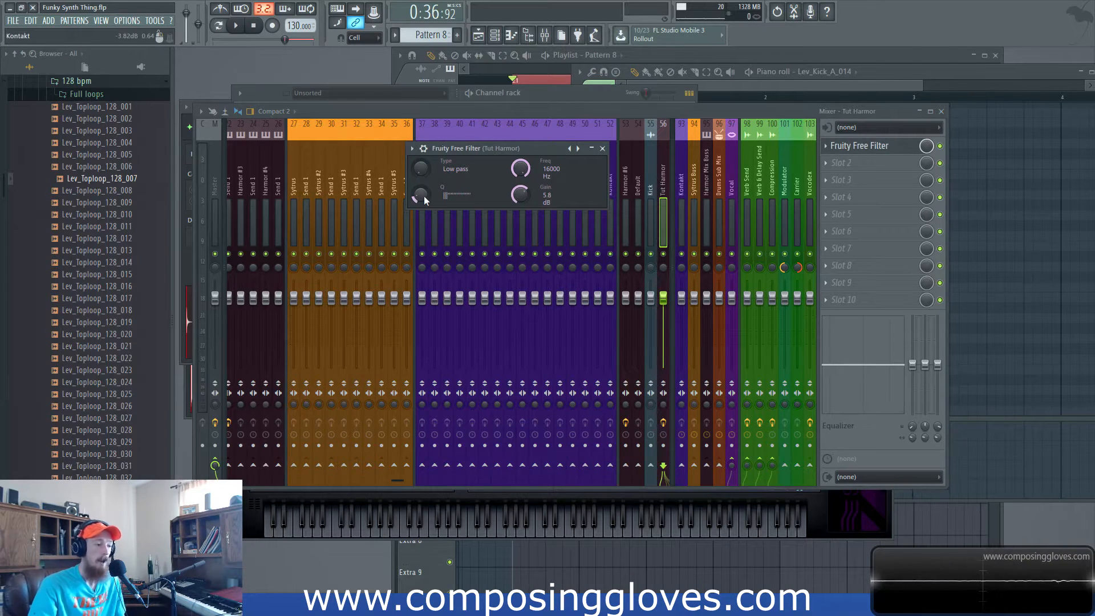
Move the Fruity Free Filter window clear of the playlist and make a time selection over the first off-beat eighth note of bar 21.
{"action": "left_click_drag", "start_coordinate": [540, 152], "coordinate": [359, 69]}
{"action": "left_click", "coordinate": [699, 56]}
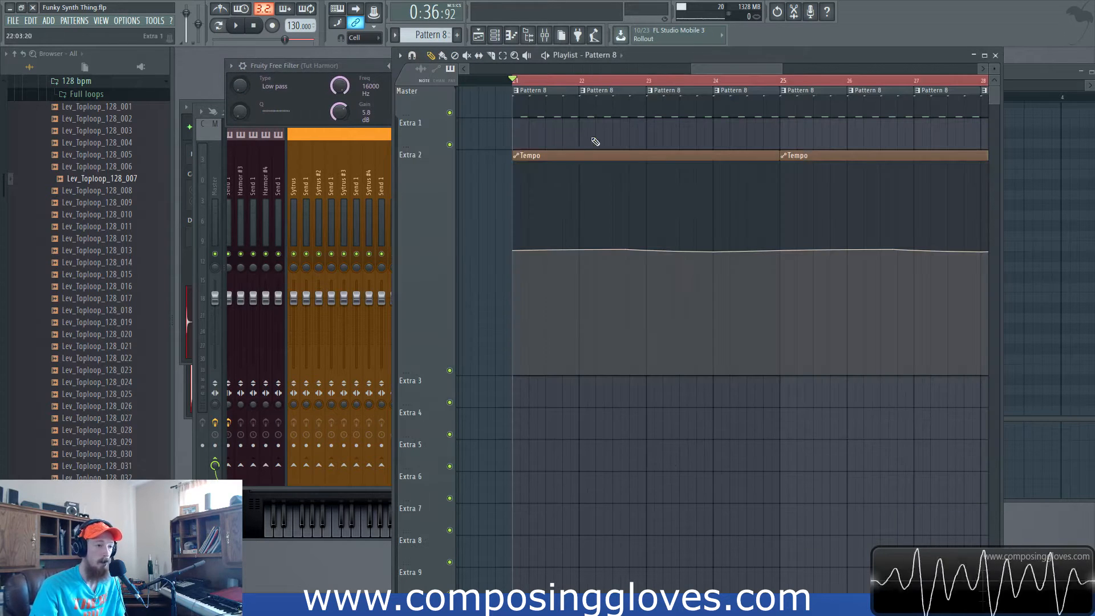
{"action": "scroll", "coordinate": [529, 86], "scroll_direction": "right", "scroll_amount": 1}
{"action": "mouse_move", "coordinate": [529, 87]}
{"action": "left_mouse_down"}
{"action": "mouse_move", "coordinate": [564, 89]}
{"action": "mouse_move", "coordinate": [541, 82]}
{"action": "left_mouse_up"}
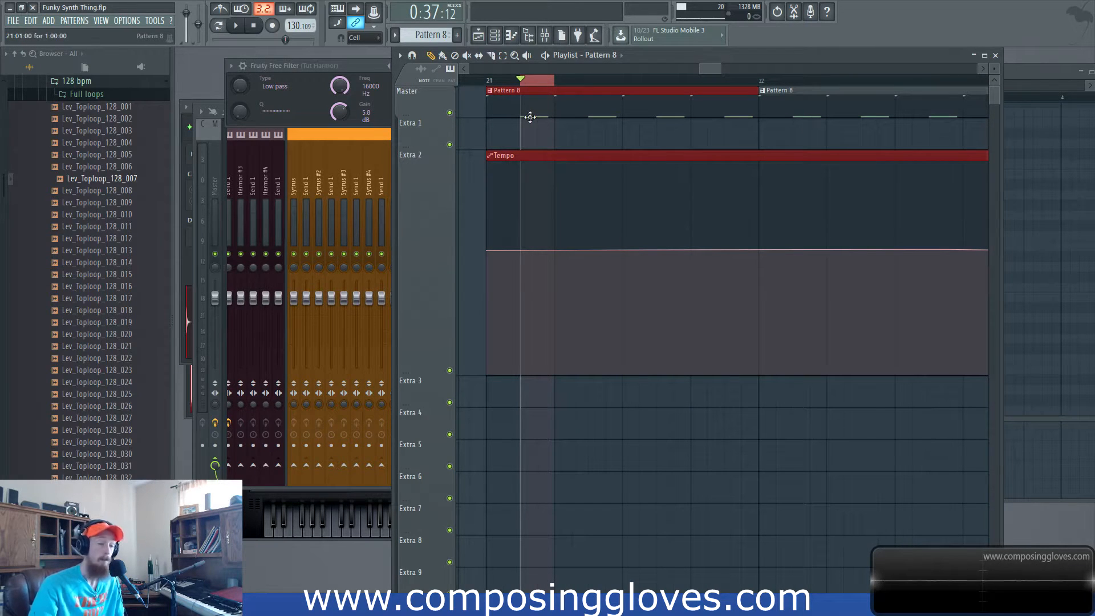
Create an automation clip for the Free Filter's frequency over the selection and shape it as a falling curve down to the minimum.
{"action": "left_click_drag", "start_coordinate": [363, 65], "coordinate": [354, 70]}
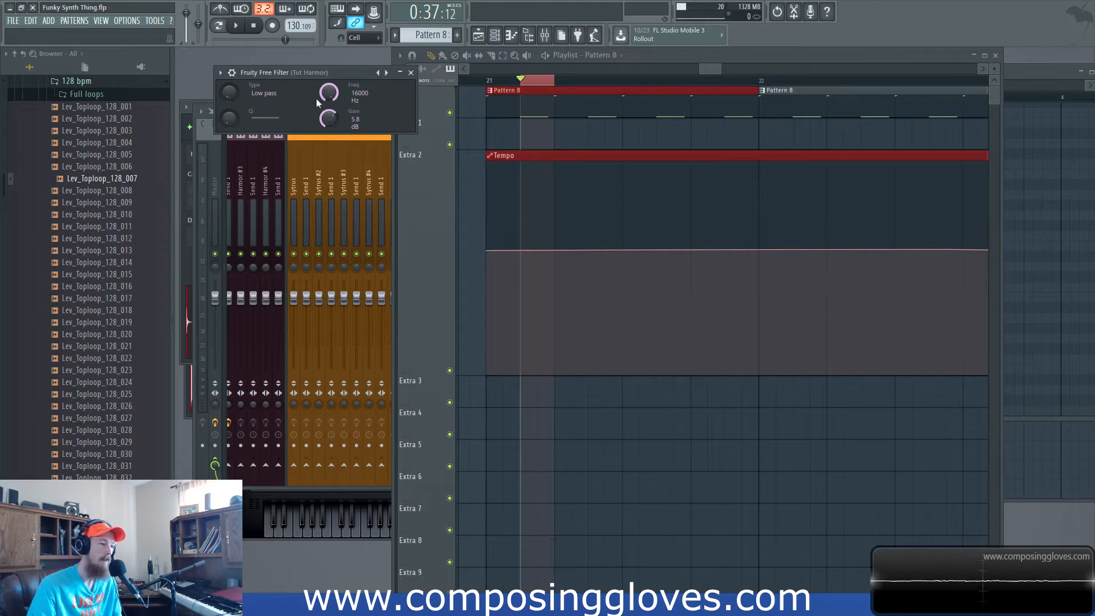
{"action": "right_click", "coordinate": [340, 92]}
{"action": "left_click", "coordinate": [365, 166]}
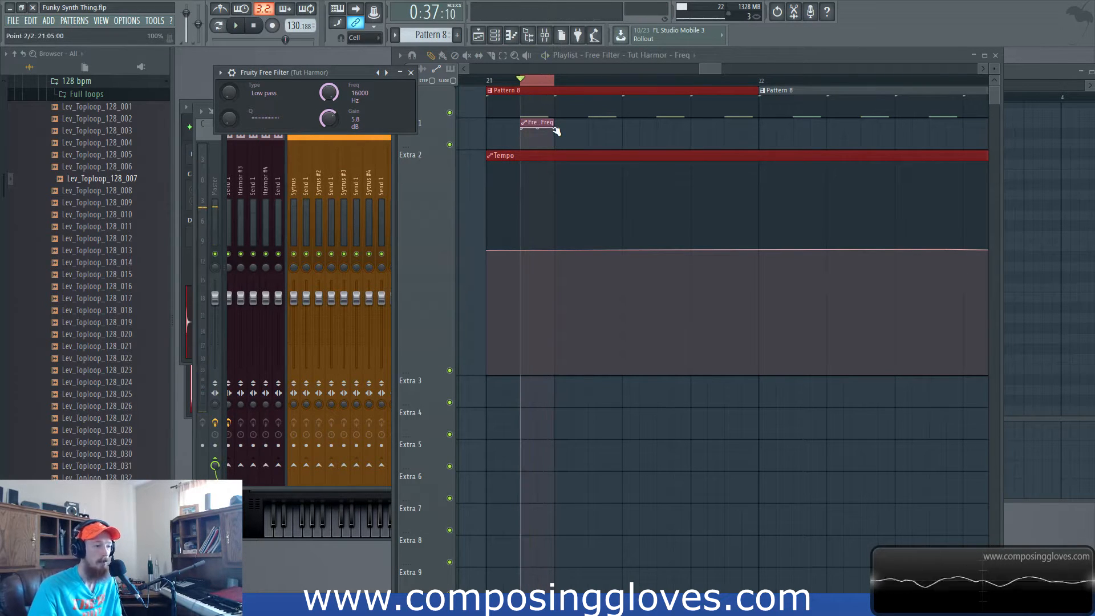
{"action": "left_click_drag", "start_coordinate": [556, 131], "coordinate": [561, 149]}
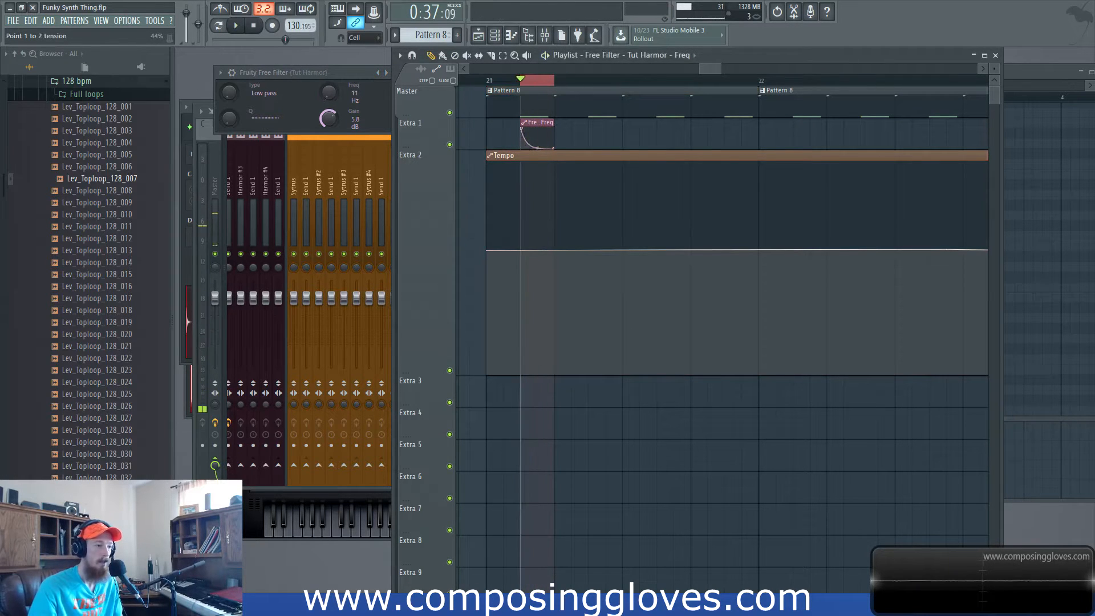
{"action": "left_click_drag", "start_coordinate": [344, 74], "coordinate": [348, 80]}
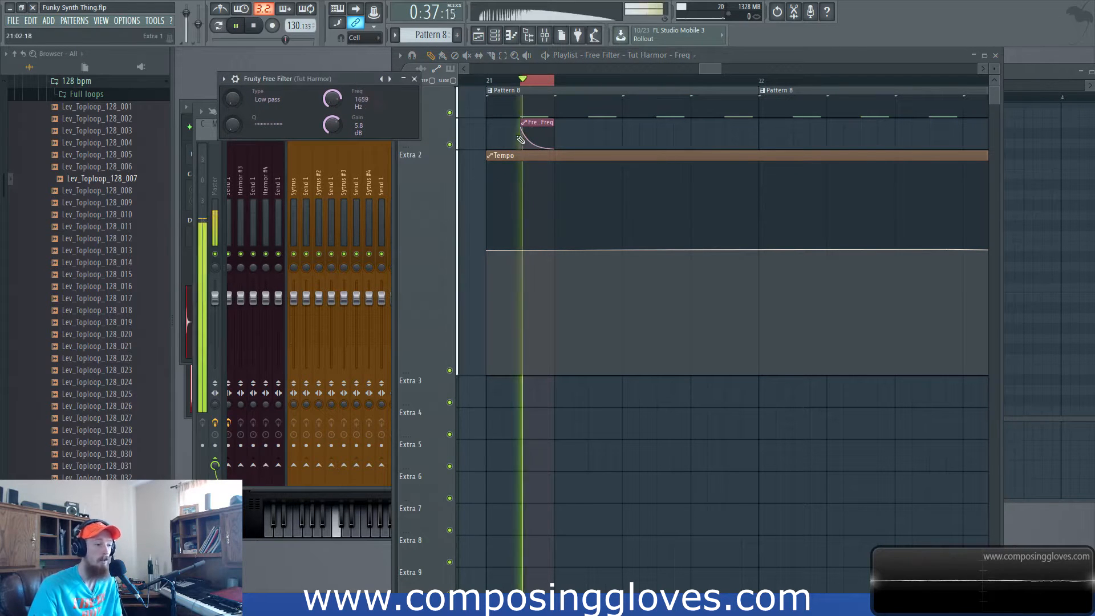
Open Tut Harmor from the Unsorted channel group and move the filter frequency clip one beat to the right, off the selected note.
{"action": "key", "text": "F6"}
{"action": "left_click", "coordinate": [347, 93]}
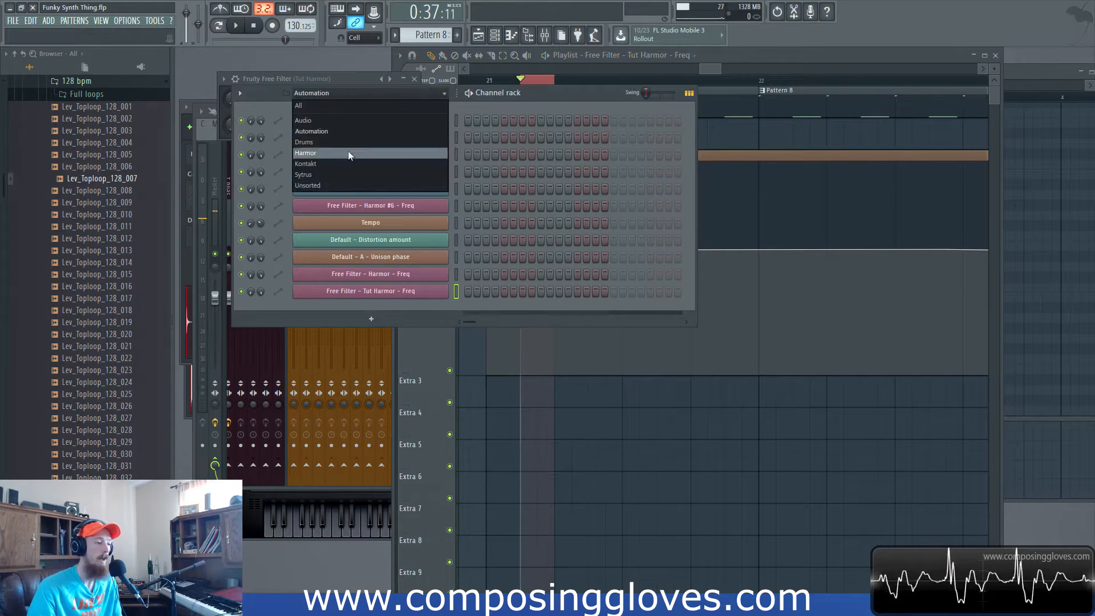
{"action": "left_click", "coordinate": [366, 184]}
{"action": "left_click", "coordinate": [367, 137]}
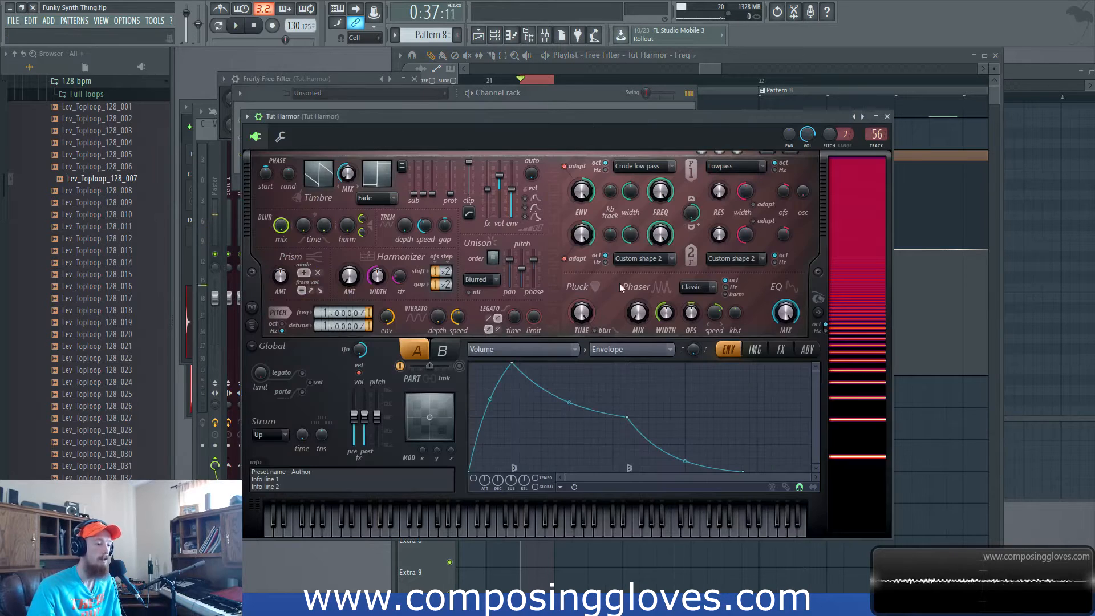
{"action": "left_click", "coordinate": [710, 70]}
{"action": "left_click_drag", "start_coordinate": [530, 137], "coordinate": [599, 142]}
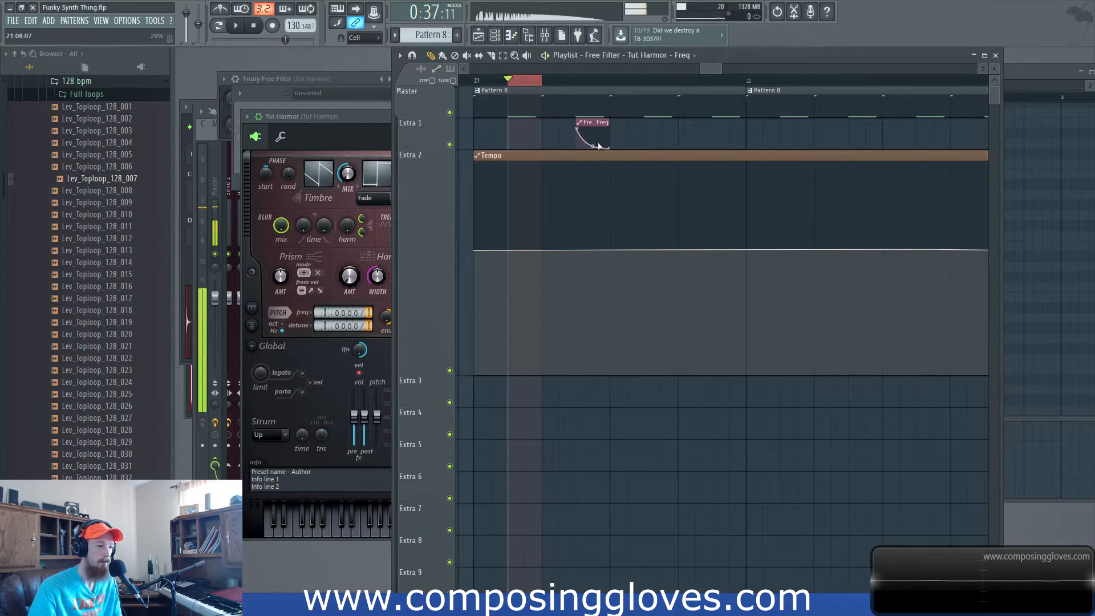
Enable Tut Harmor's volume envelope, shape it into a very short decay from full level to zero, and audition it.
{"action": "left_click", "coordinate": [416, 185]}
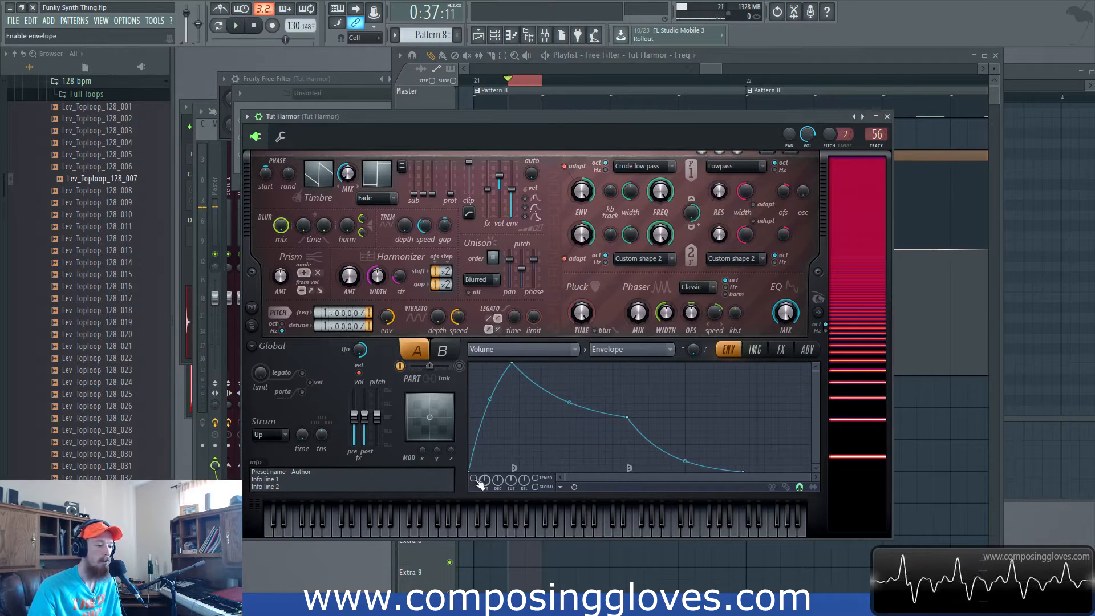
{"action": "left_click_drag", "start_coordinate": [511, 364], "coordinate": [404, 366]}
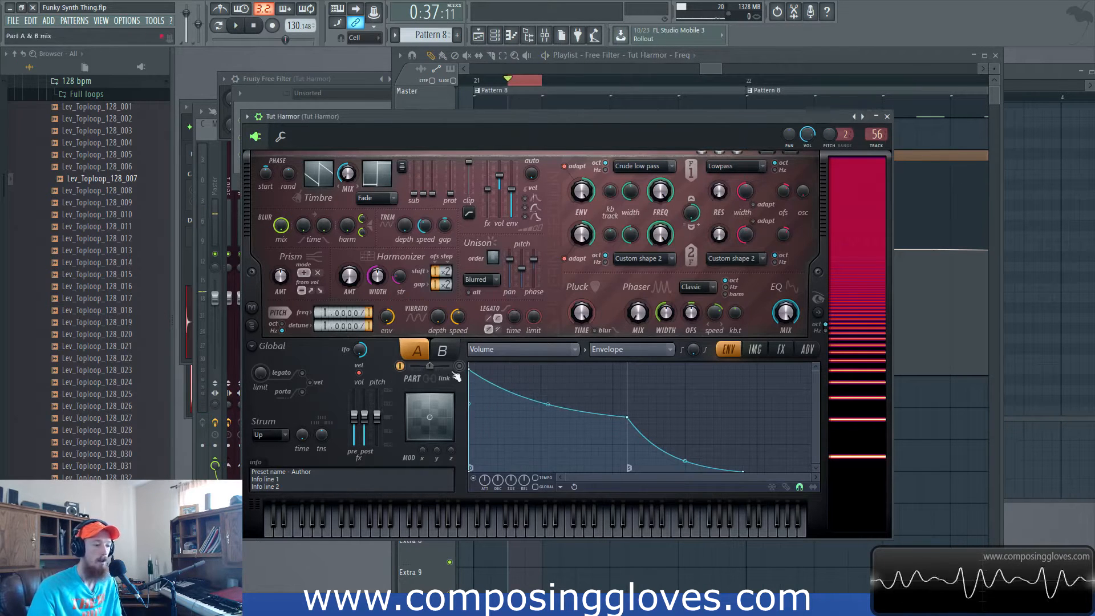
{"action": "left_click_drag", "start_coordinate": [628, 416], "coordinate": [543, 471]}
{"action": "left_click_drag", "start_coordinate": [745, 473], "coordinate": [591, 492]}
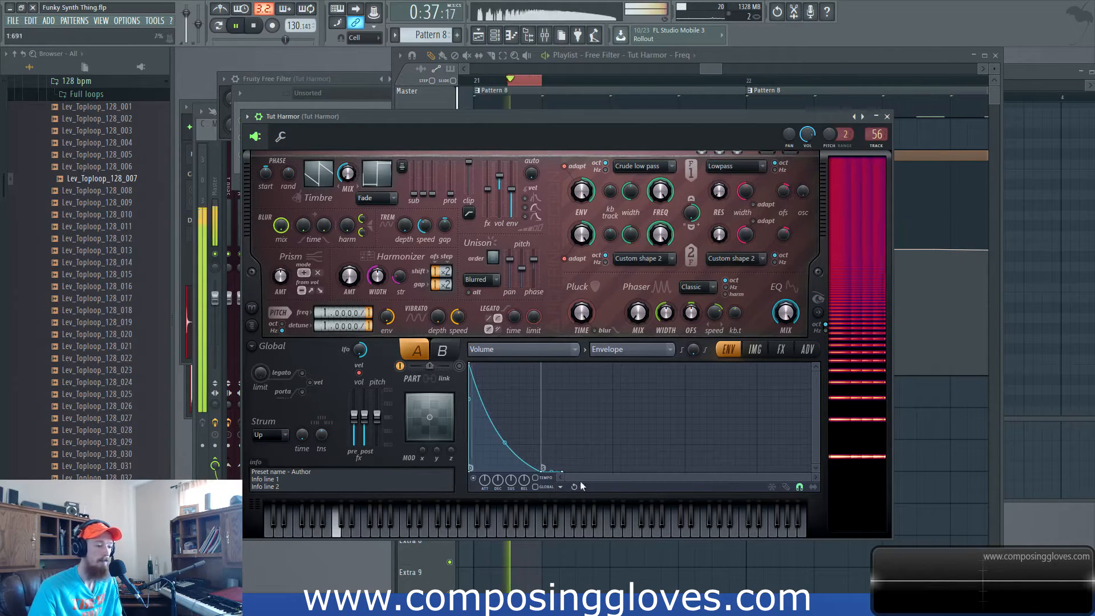
{"action": "mouse_move", "coordinate": [518, 451]}
{"action": "left_mouse_down"}
{"action": "mouse_move", "coordinate": [518, 470]}
{"action": "mouse_move", "coordinate": [506, 470]}
{"action": "left_mouse_up"}
{"action": "key", "text": "space"}
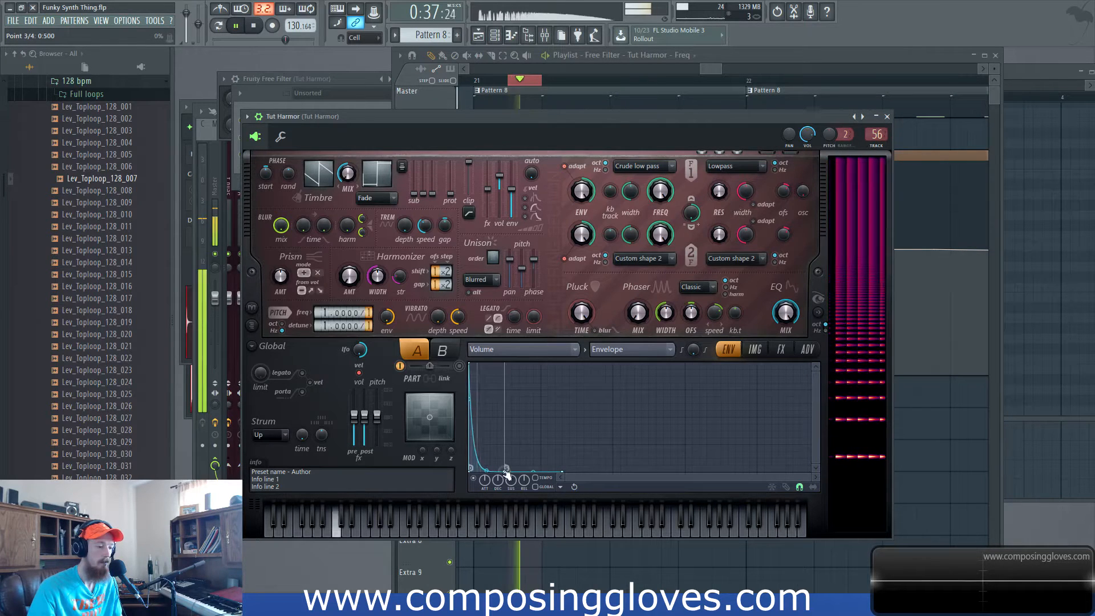
{"action": "key", "text": "space"}
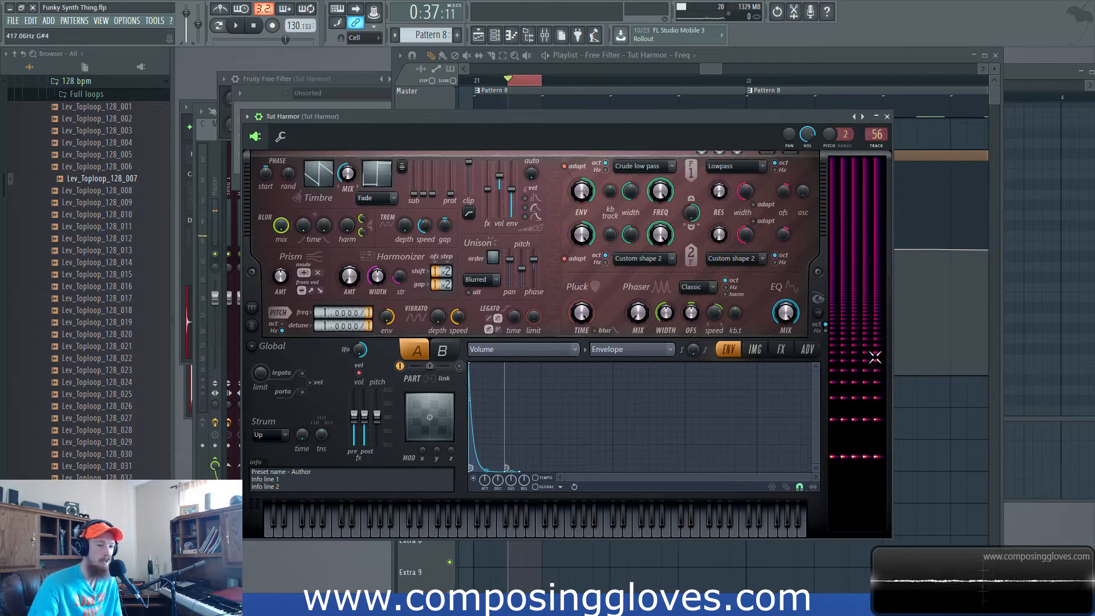
{"action": "key", "text": "space"}
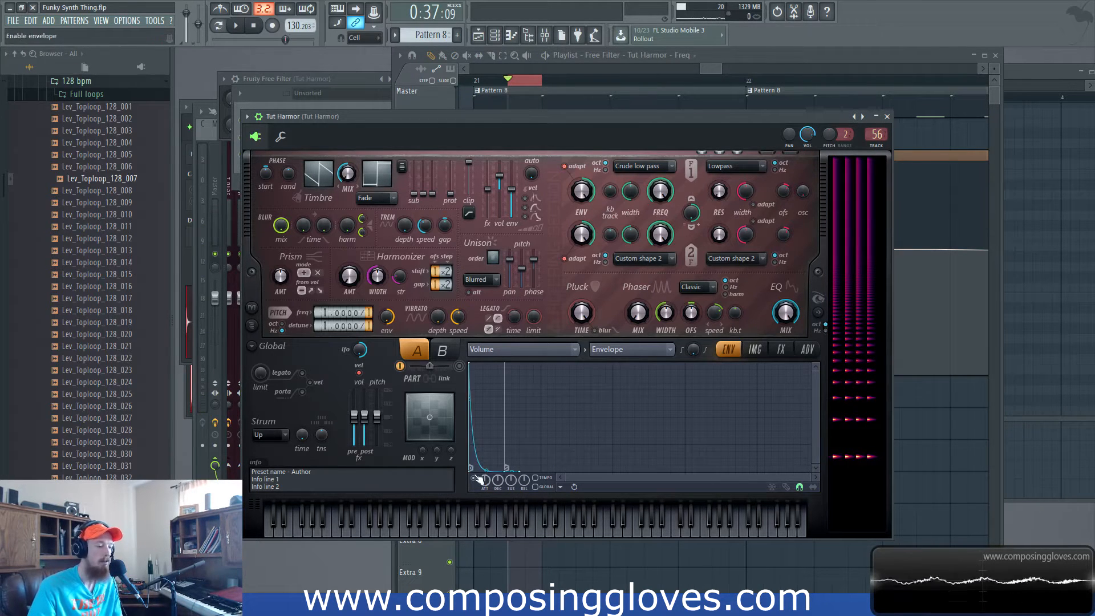
Move the filter frequency clip back onto the selected off-beat of bar 21 and audition its falling curve.
{"action": "left_click", "coordinate": [706, 68]}
{"action": "left_click_drag", "start_coordinate": [587, 115], "coordinate": [520, 111]}
{"action": "key", "text": "space"}
{"action": "key", "text": "space"}
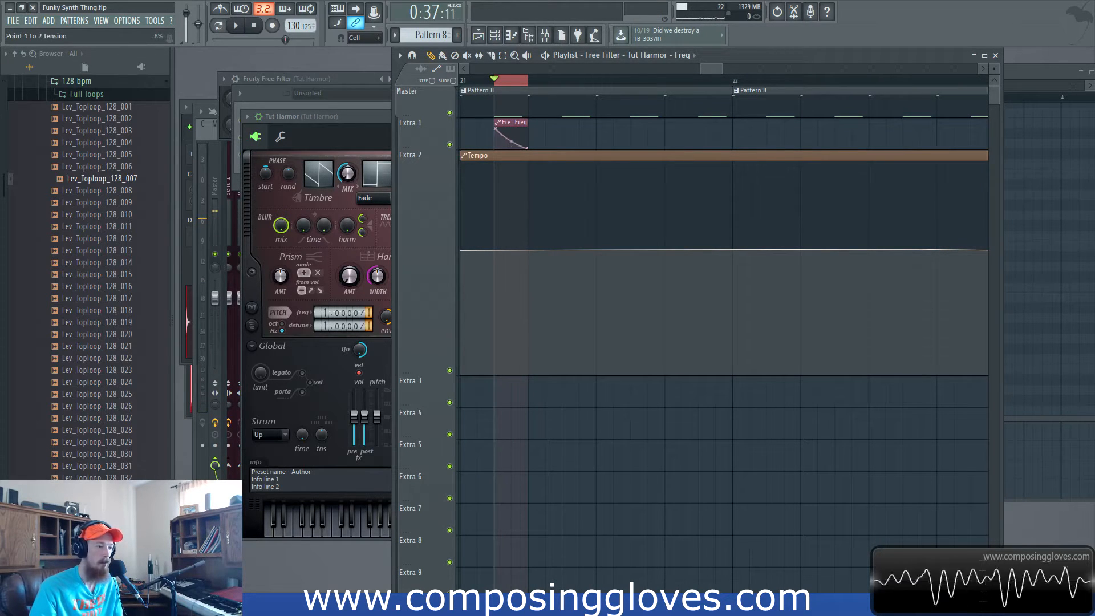
{"action": "key", "text": "space"}
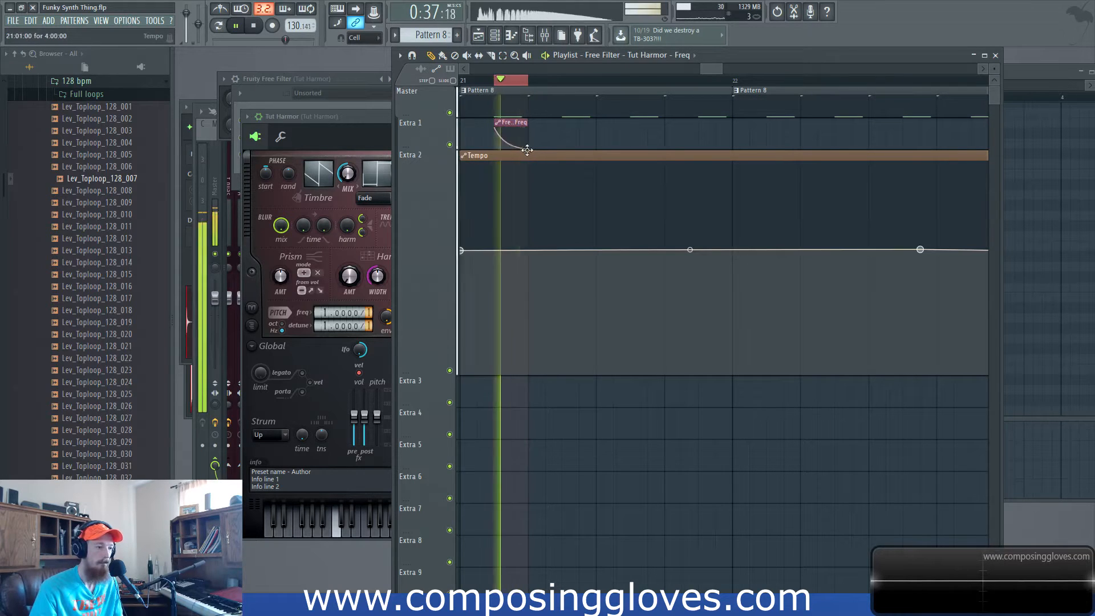
{"action": "key", "text": "space"}
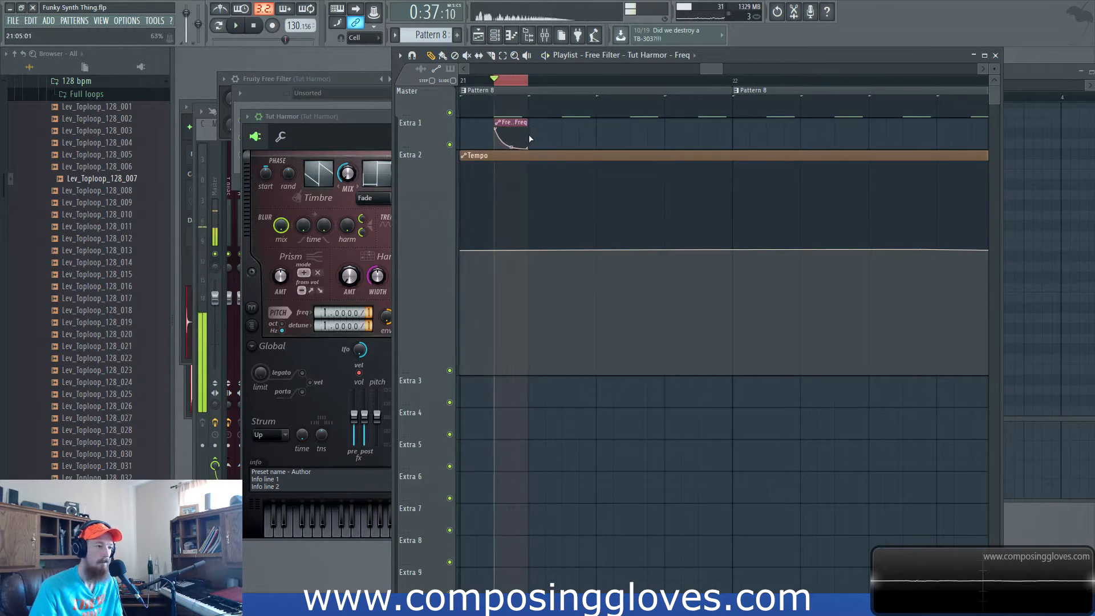
Clear the playlist time selection and set the playback position to the start of bar 21.
{"action": "scroll", "coordinate": [530, 139], "scroll_direction": "down", "scroll_amount": 2}
{"action": "double_click", "coordinate": [505, 84]}
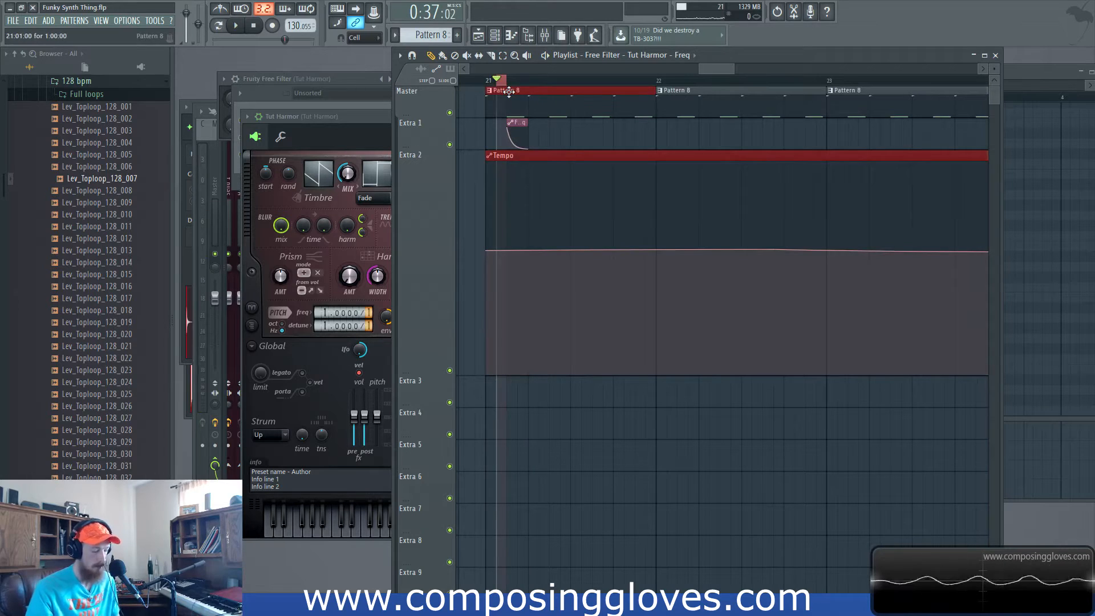
{"action": "key", "text": "ctrl+d"}
{"action": "left_click", "coordinate": [491, 83]}
{"action": "scroll", "coordinate": [559, 132], "scroll_direction": "down", "scroll_amount": 3}
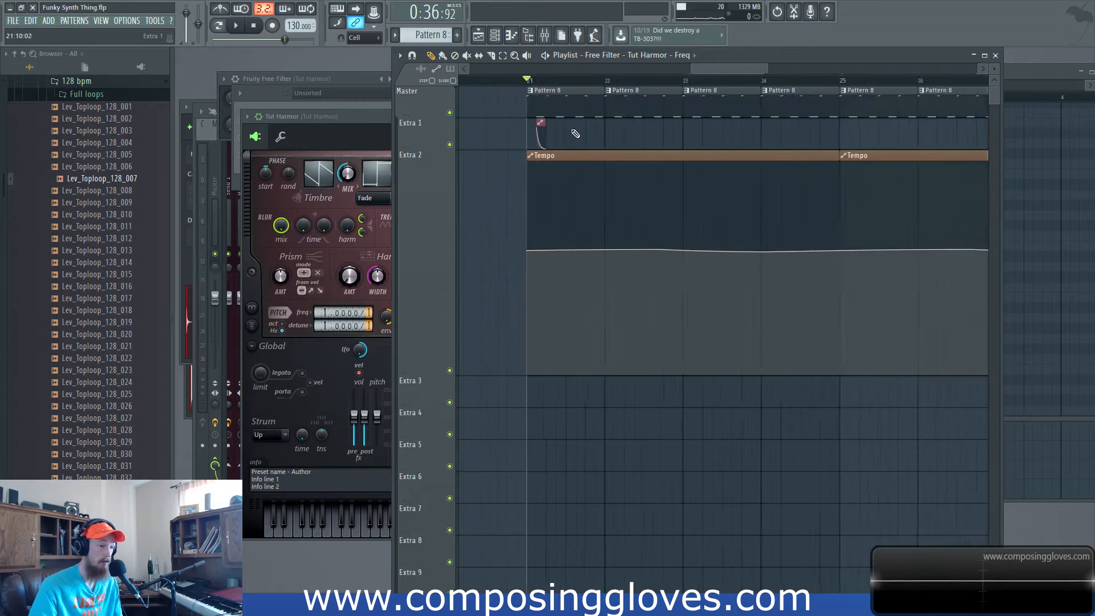
Place copies of the filter frequency clip on every off-beat of bars 21 to 23 on the Extra 1 track.
{"action": "scroll", "coordinate": [576, 134], "scroll_direction": "up", "scroll_amount": 3}
{"action": "scroll", "coordinate": [561, 140], "scroll_direction": "up", "scroll_amount": 4}
{"action": "left_click", "coordinate": [558, 122]}
{"action": "left_click", "coordinate": [599, 122]}
{"action": "left_click", "coordinate": [655, 122]}
{"action": "left_click_drag", "start_coordinate": [692, 129], "coordinate": [902, 122]}
{"action": "scroll", "coordinate": [890, 136], "scroll_direction": "down", "scroll_amount": 4}
{"action": "scroll", "coordinate": [826, 149], "scroll_direction": "up", "scroll_amount": 4}
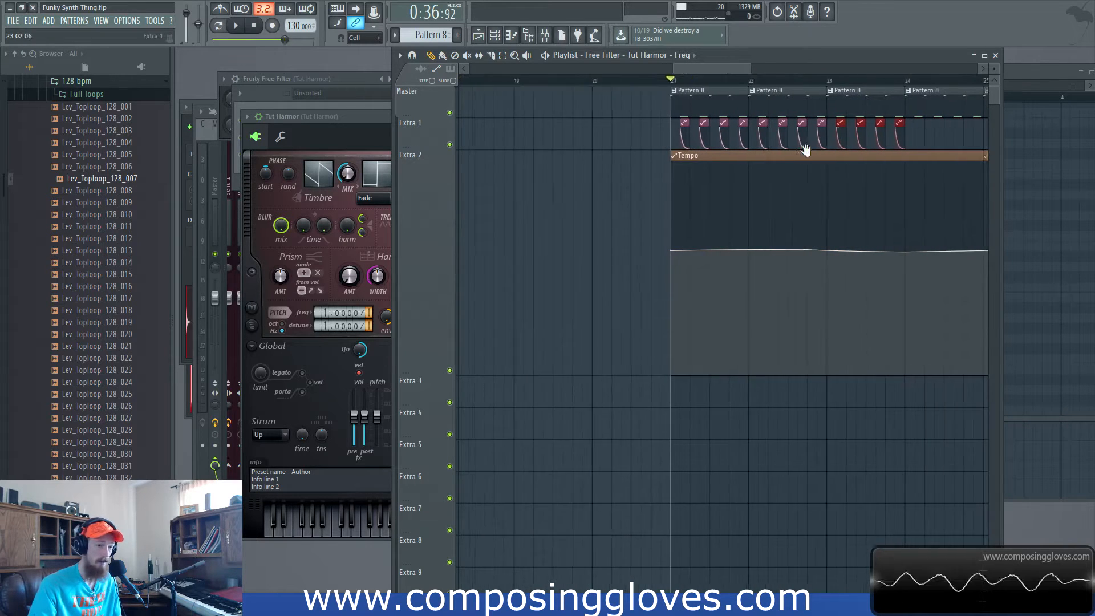
Duplicate the filter frequency clips along Extra 1 to cover the off-beats of the remaining bars.
{"action": "left_click_drag", "start_coordinate": [742, 125], "coordinate": [769, 150]}
{"action": "scroll", "coordinate": [875, 134], "scroll_direction": "down", "scroll_amount": 4}
{"action": "scroll", "coordinate": [723, 131], "scroll_direction": "up", "scroll_amount": 4}
{"action": "scroll", "coordinate": [929, 122], "scroll_direction": "down", "scroll_amount": 3}
{"action": "scroll", "coordinate": [932, 123], "scroll_direction": "down", "scroll_amount": 4}
{"action": "scroll", "coordinate": [770, 151], "scroll_direction": "up", "scroll_amount": 4}
{"action": "left_click_drag", "start_coordinate": [844, 132], "coordinate": [545, 133]}
{"action": "scroll", "coordinate": [596, 126], "scroll_direction": "down", "scroll_amount": 4}
{"action": "scroll", "coordinate": [596, 126], "scroll_direction": "up", "scroll_amount": 4}
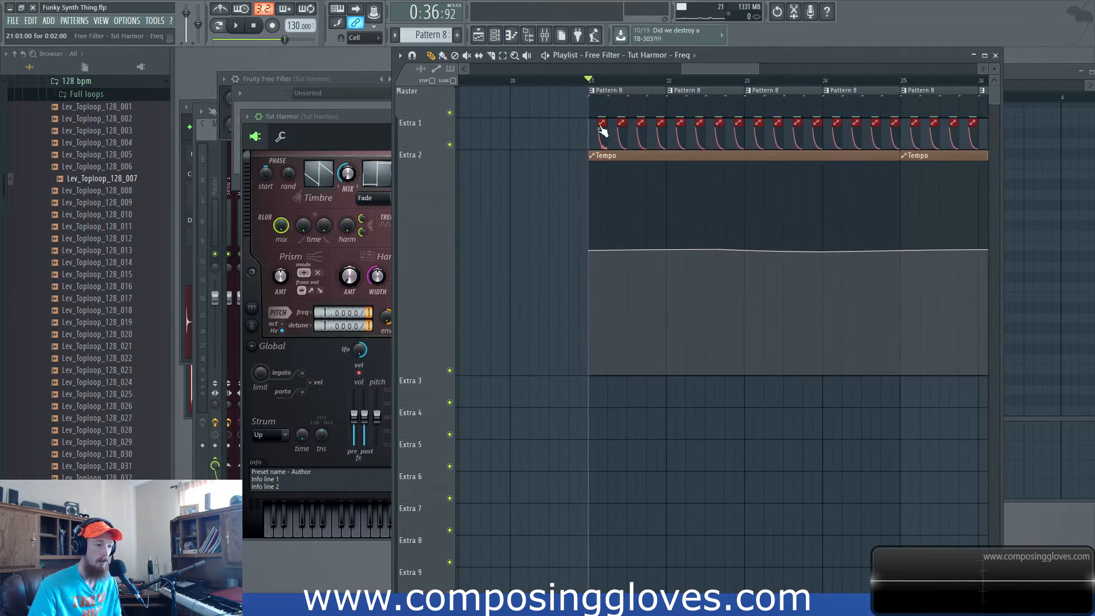
Remove the surplus filter frequency clips beyond bar 28 so the row ends with the Pattern 8 and Tempo clips.
{"action": "scroll", "coordinate": [603, 124], "scroll_direction": "up", "scroll_amount": 2}
{"action": "left_click_drag", "start_coordinate": [607, 122], "coordinate": [710, 145]}
{"action": "scroll", "coordinate": [770, 139], "scroll_direction": "down", "scroll_amount": 4}
{"action": "right_click", "coordinate": [879, 124]}
{"action": "left_click_drag", "start_coordinate": [881, 126], "coordinate": [979, 133]}
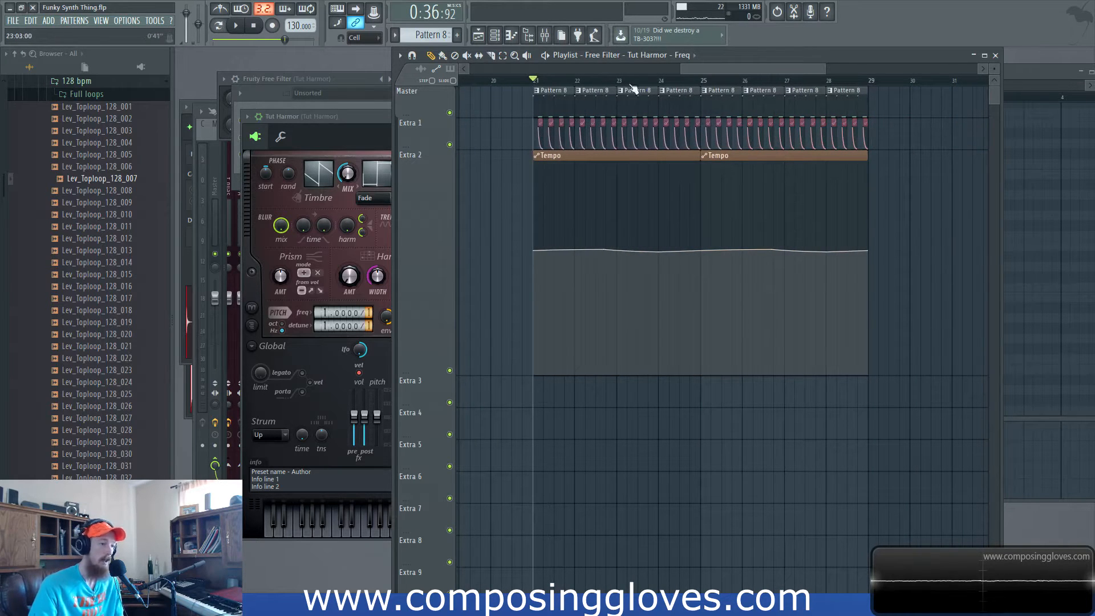
Play the arrangement from bar 21 to hear the repeated filter automation.
{"action": "key", "text": "space"}
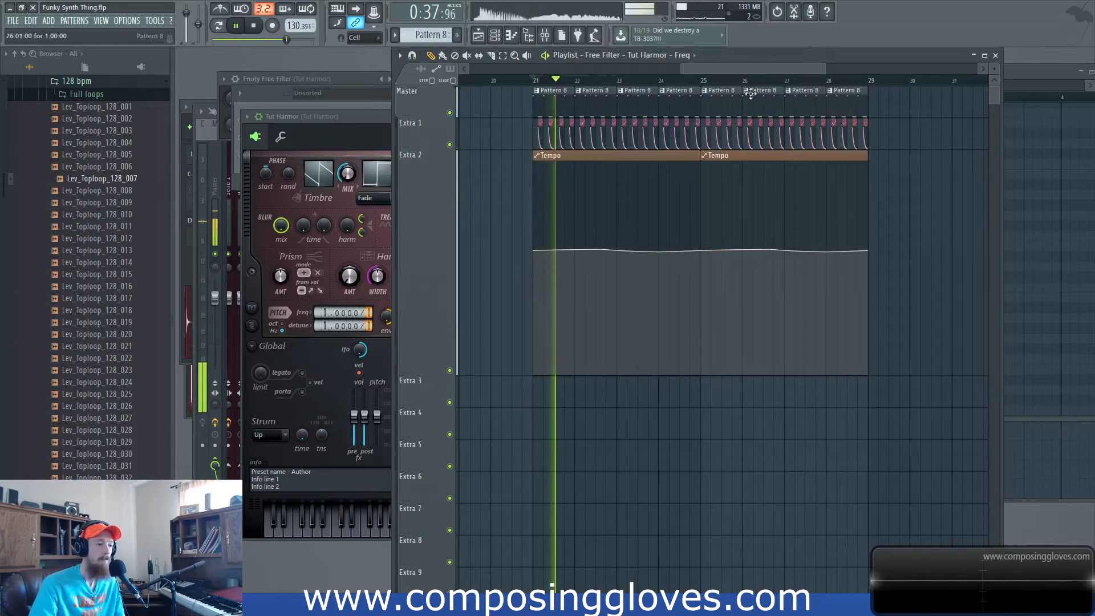
{"action": "key", "text": "space"}
{"action": "scroll", "coordinate": [496, 141], "scroll_direction": "up", "scroll_amount": 4}
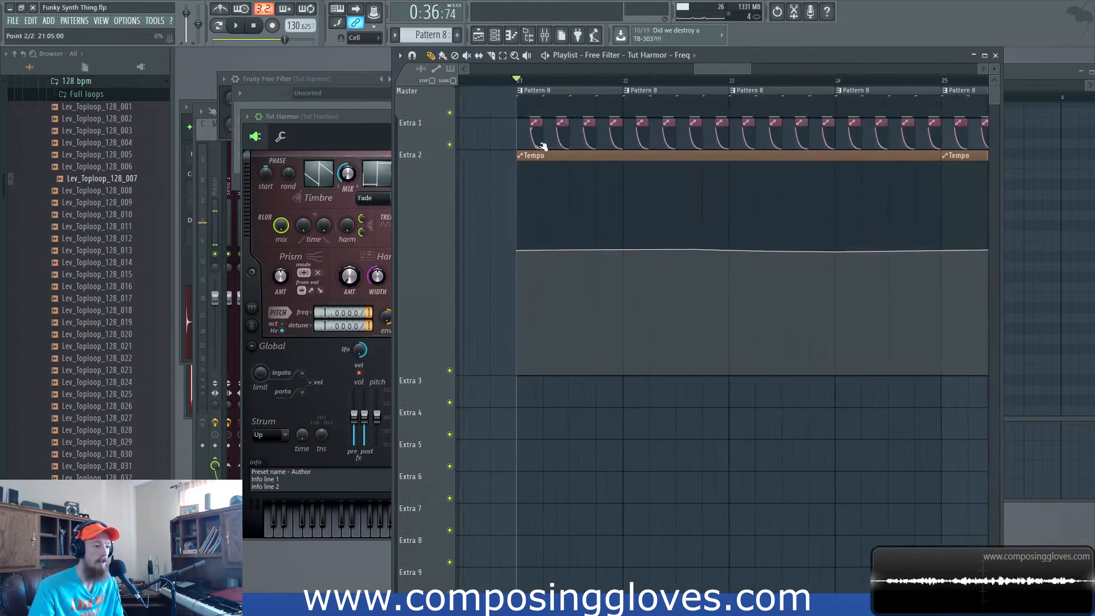
Open Pattern 8, switch the piano roll to the Tut Harmor notes, and play the pattern.
{"action": "double_click", "coordinate": [528, 93]}
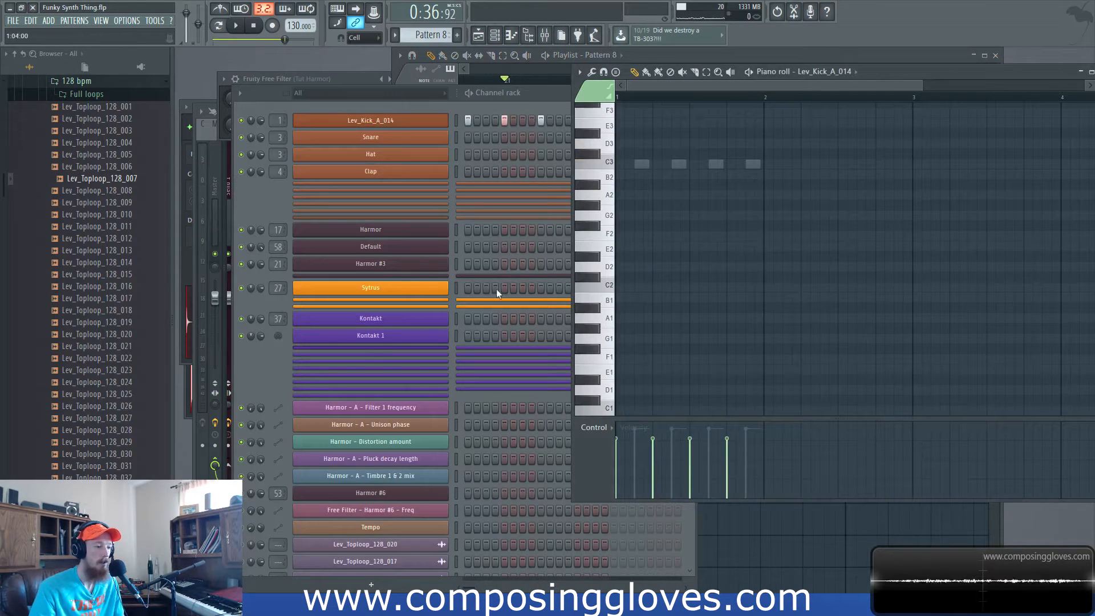
{"action": "double_click", "coordinate": [643, 165]}
{"action": "key", "text": "space"}
{"action": "mouse_move", "coordinate": [641, 246]}
{"action": "left_mouse_down"}
{"action": "mouse_move", "coordinate": [645, 268]}
{"action": "mouse_move", "coordinate": [645, 256]}
{"action": "left_mouse_up"}
{"action": "key", "text": "space"}
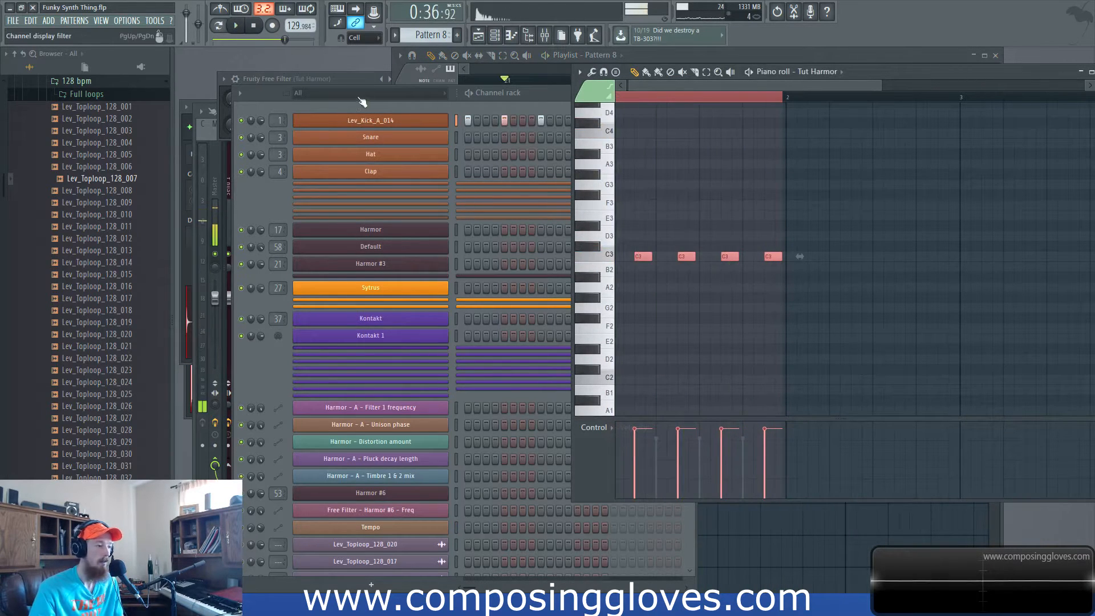
Show the Unsorted channels, open Tut Harmor, and play the song while watching its harmonic display.
{"action": "left_click", "coordinate": [357, 93]}
{"action": "left_click", "coordinate": [357, 107]}
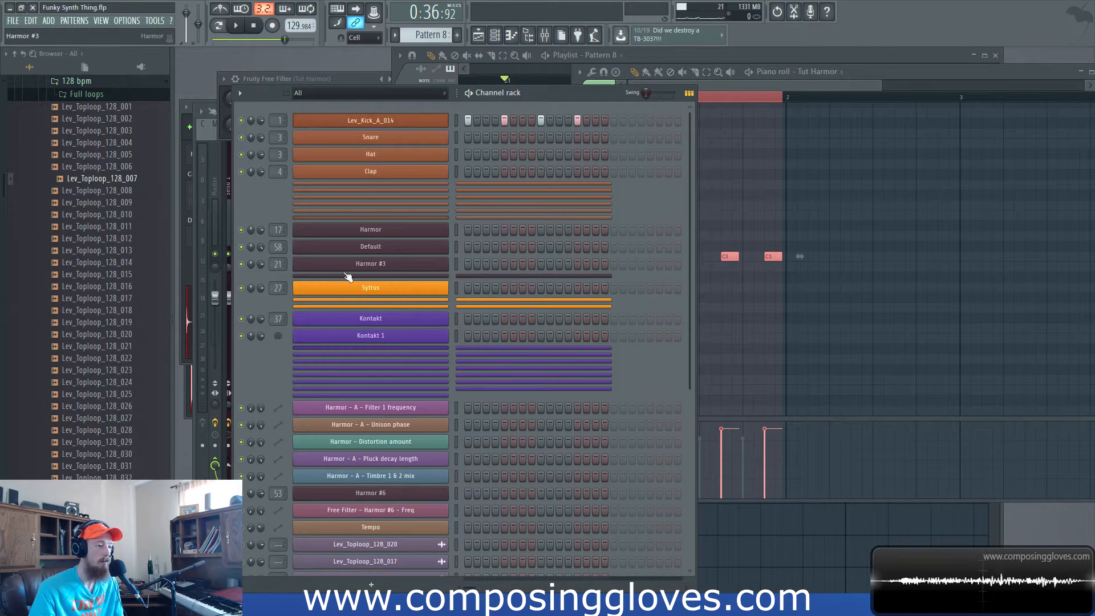
{"action": "left_click", "coordinate": [383, 94]}
{"action": "left_click", "coordinate": [338, 186]}
{"action": "left_click", "coordinate": [392, 135]}
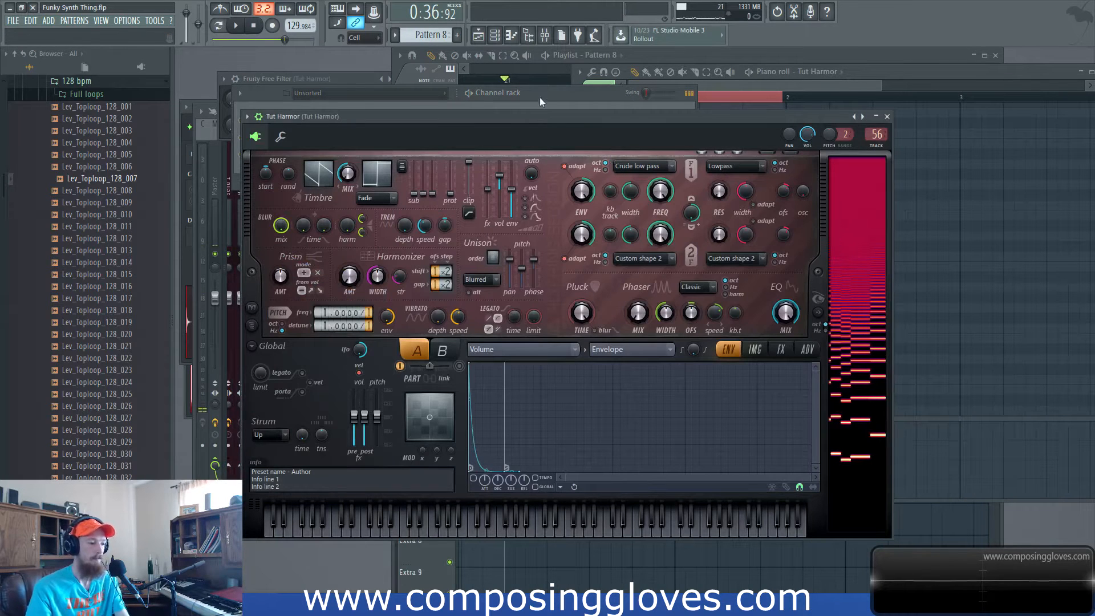
{"action": "key", "text": "space"}
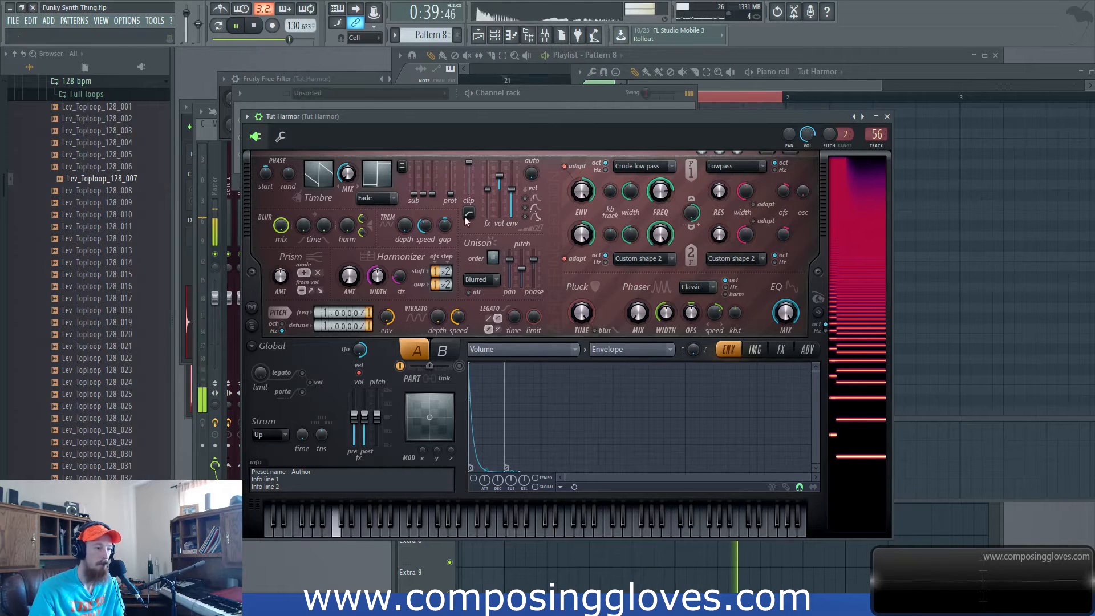
{"action": "key", "text": "space"}
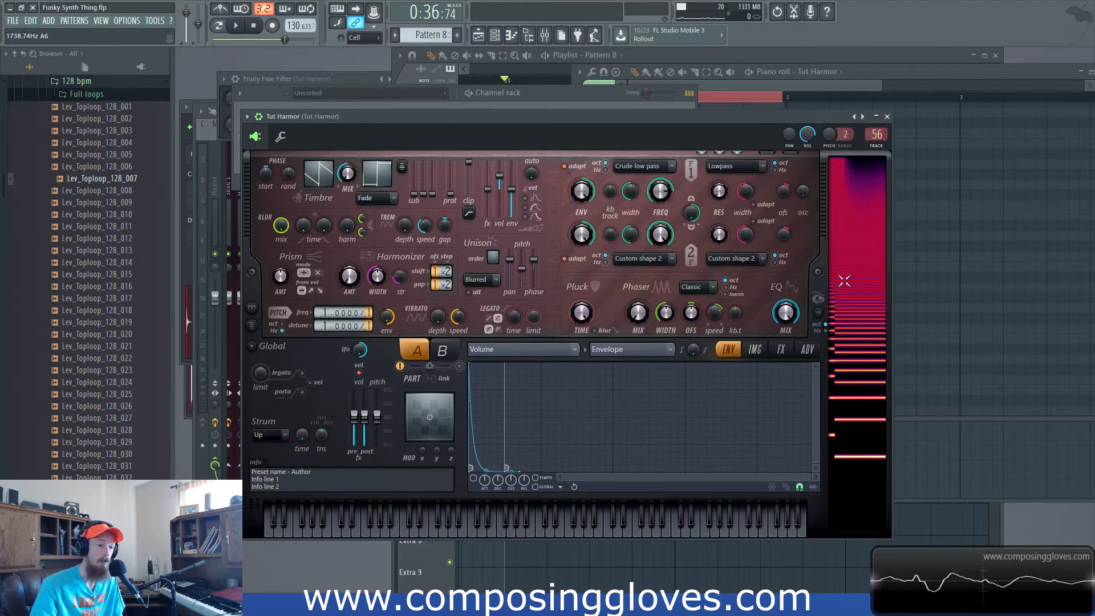
Raise the first sub-harmonic level in Tut Harmor and play the song briefly to hear the added low harmonic.
{"action": "left_click_drag", "start_coordinate": [415, 198], "coordinate": [415, 194]}
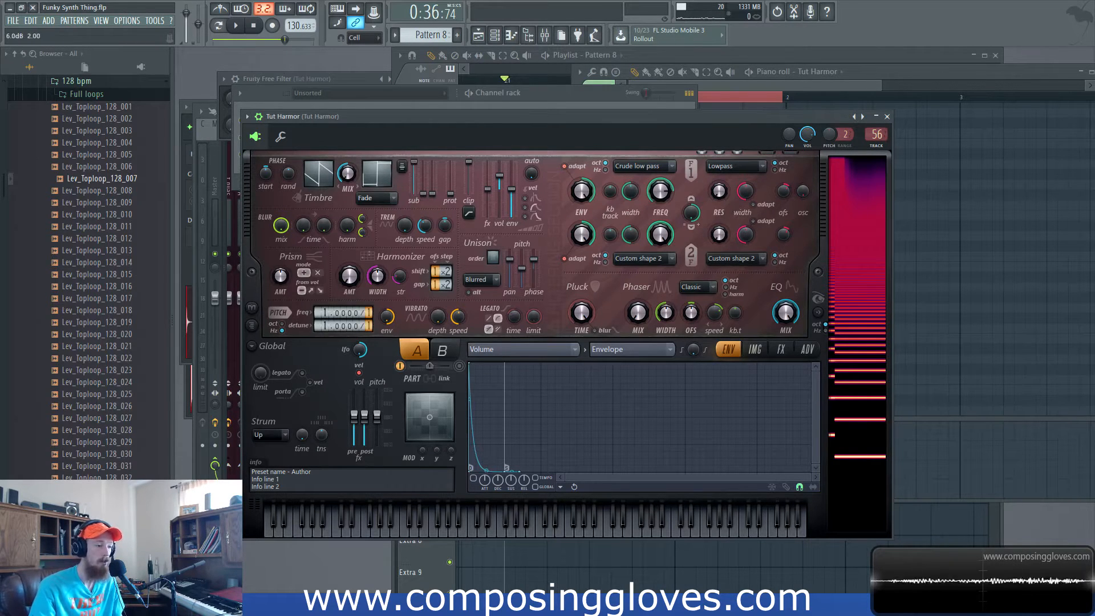
{"action": "key", "text": "space"}
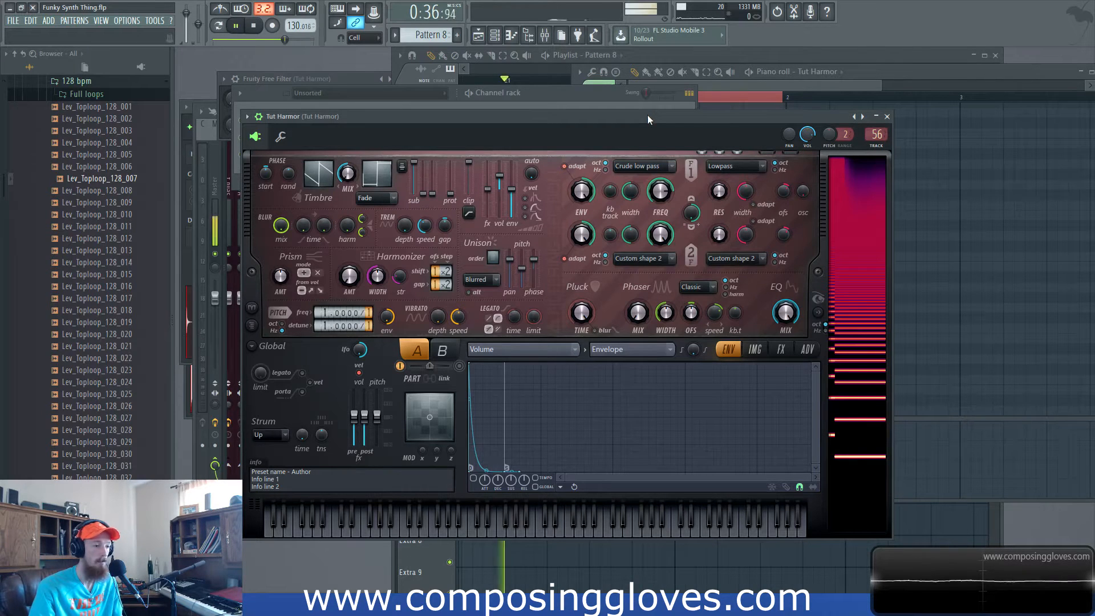
{"action": "key", "text": "space"}
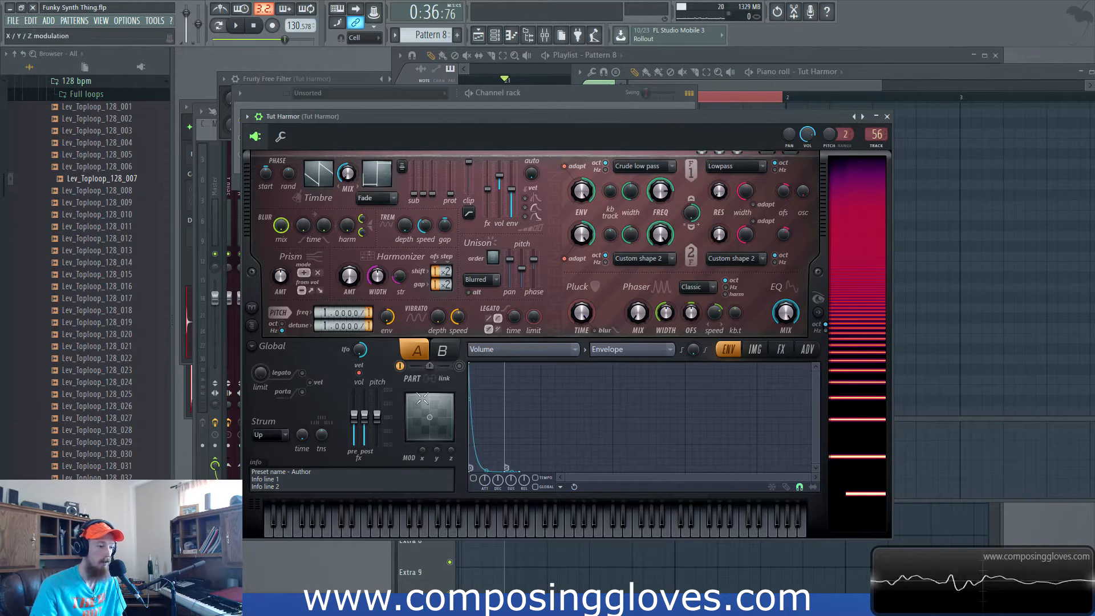
Enable part B of Tut Harmor, play the song with both parts active, and return to part A.
{"action": "left_click", "coordinate": [457, 368]}
{"action": "left_click", "coordinate": [458, 368]}
{"action": "key", "text": "space"}
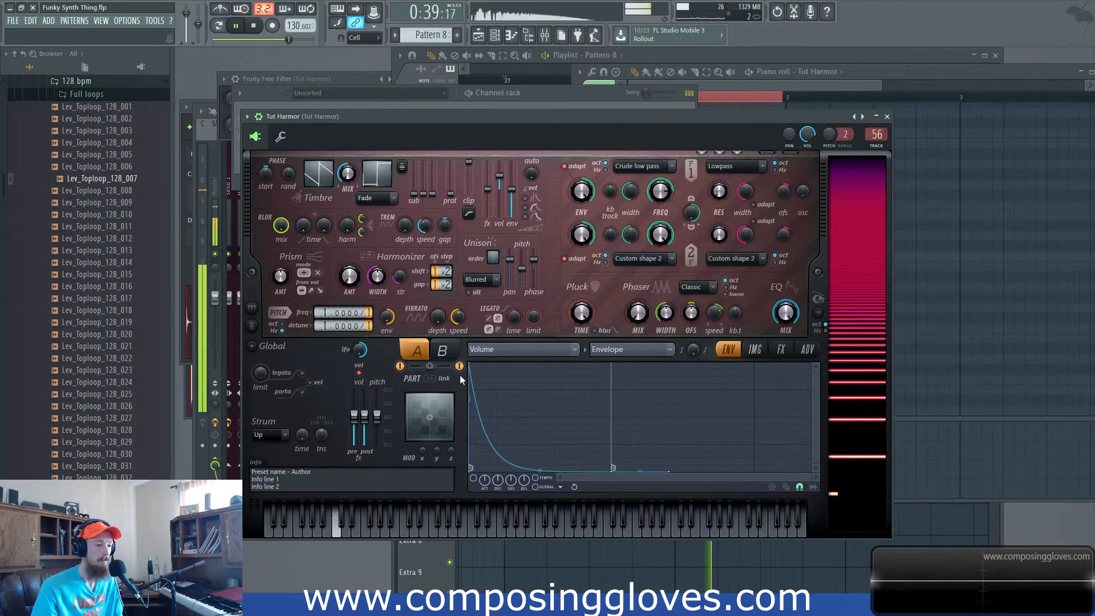
{"action": "key", "text": "space"}
{"action": "key", "text": "space"}
{"action": "key", "text": "space"}
{"action": "left_click", "coordinate": [447, 352]}
{"action": "left_click", "coordinate": [425, 356]}
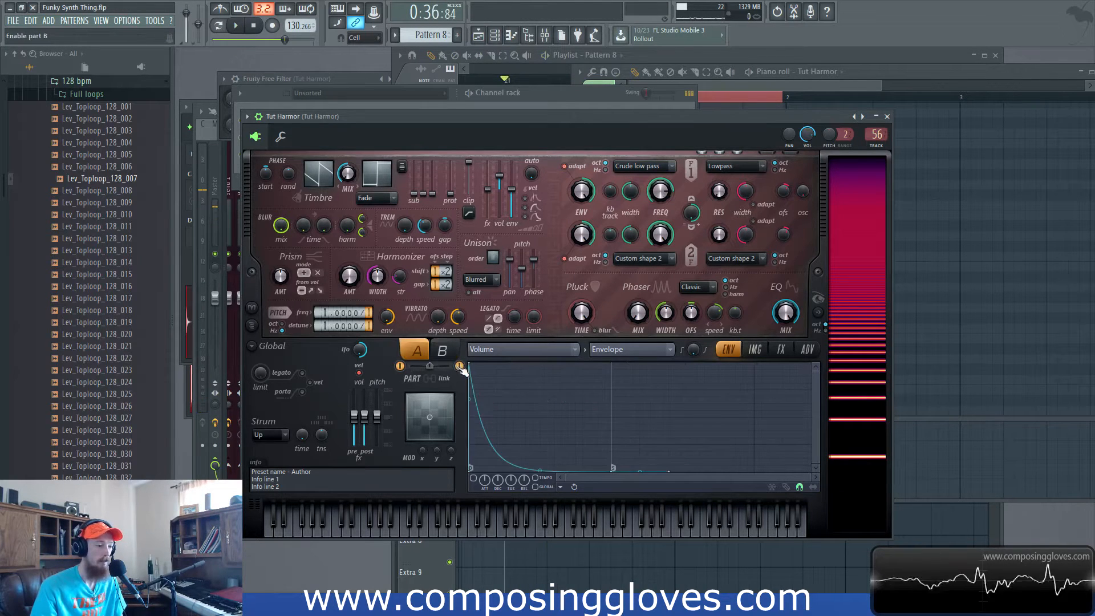
Play the song and readjust the Sub-harmonic 1 level in Tut Harmor by ear.
{"action": "key", "text": "space"}
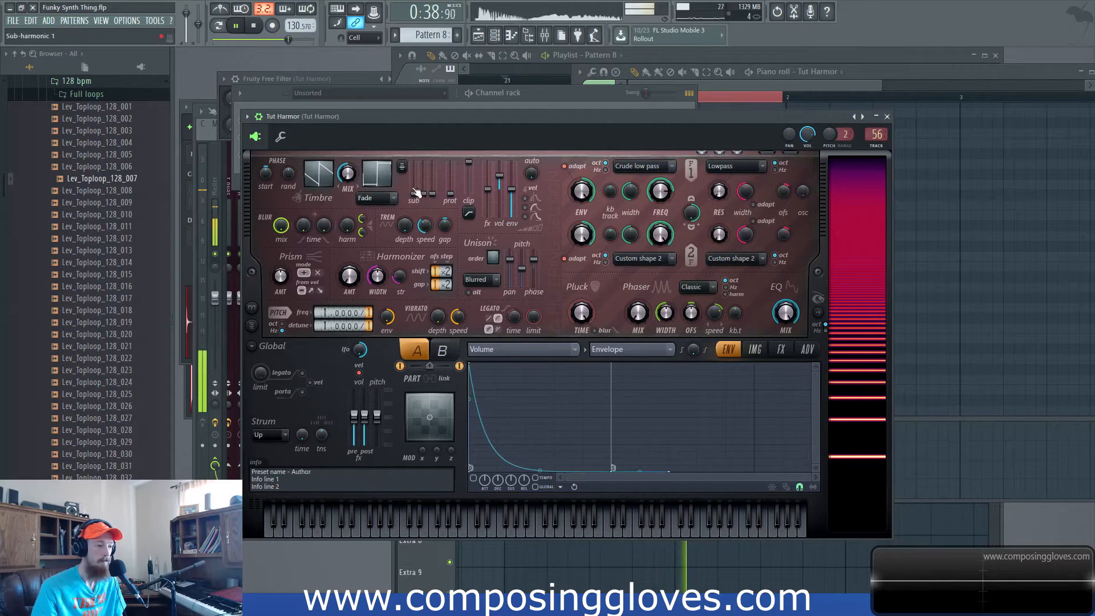
{"action": "left_click_drag", "start_coordinate": [415, 181], "coordinate": [415, 189]}
{"action": "key", "text": "space"}
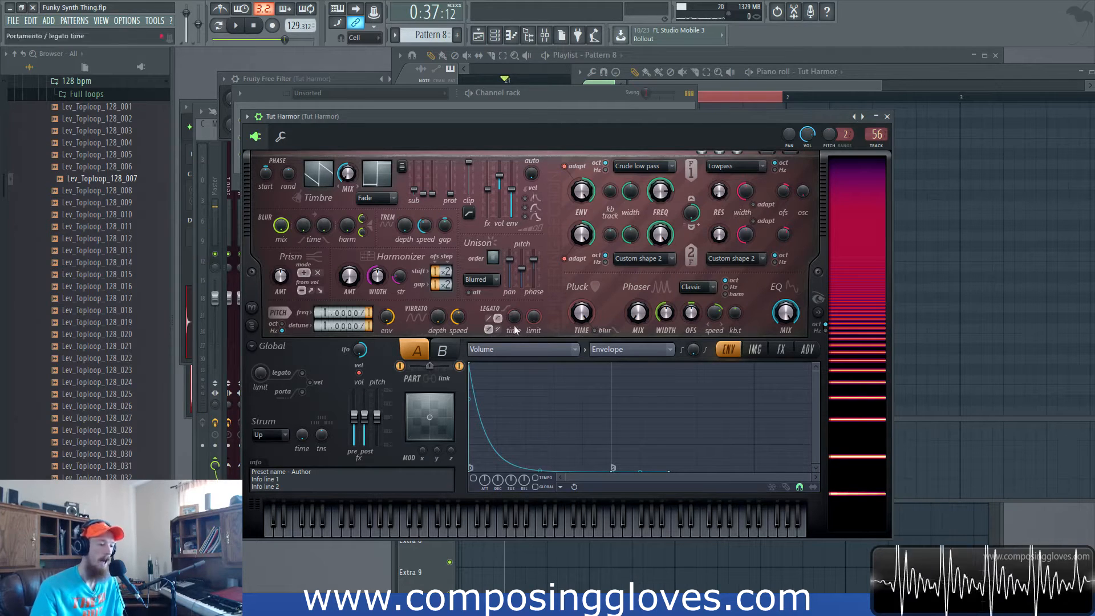
Open Tut Harmor's Global EQ and add curve points that boost the high frequencies while the song plays.
{"action": "left_click_drag", "start_coordinate": [600, 114], "coordinate": [598, 106]}
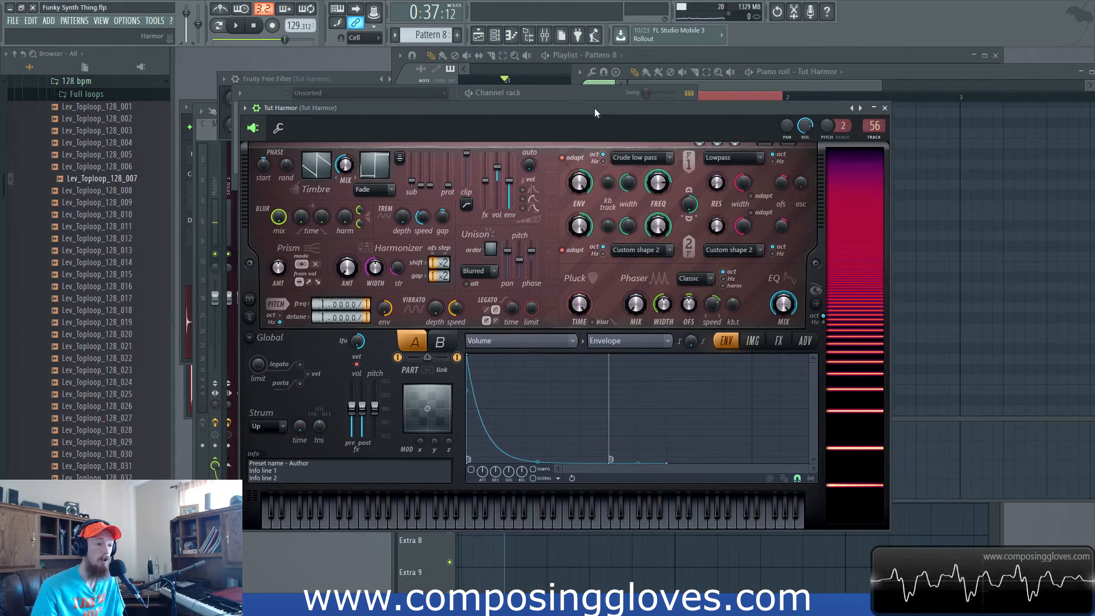
{"action": "left_click", "coordinate": [783, 305]}
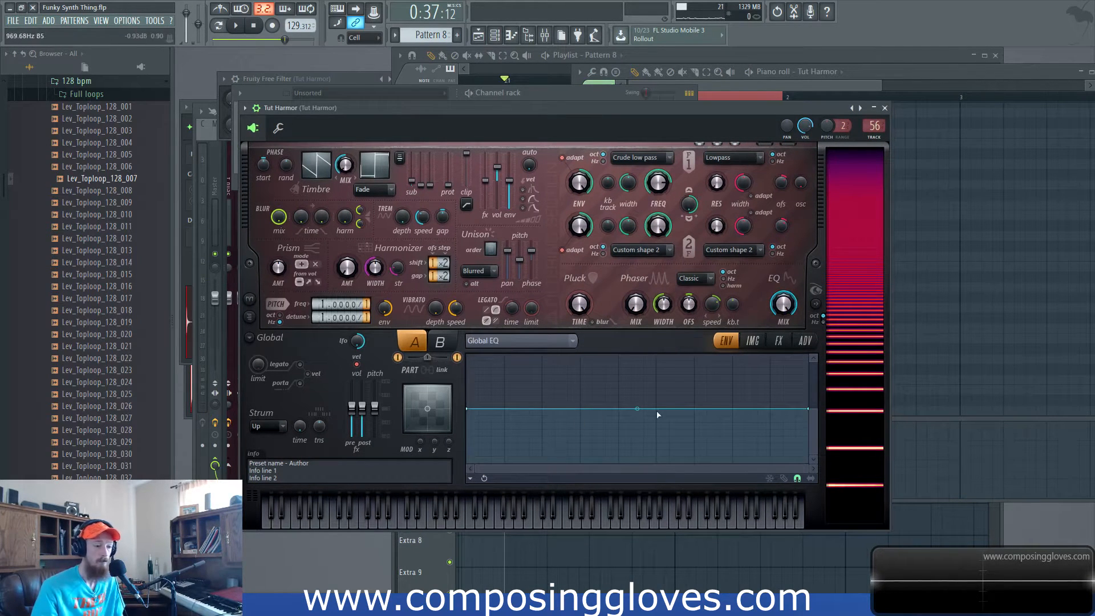
{"action": "right_click", "coordinate": [756, 379]}
{"action": "left_click_drag", "start_coordinate": [606, 378], "coordinate": [613, 409]}
{"action": "right_click", "coordinate": [682, 395]}
{"action": "key", "text": "space"}
{"action": "left_click_drag", "start_coordinate": [765, 378], "coordinate": [771, 403]}
{"action": "left_click_drag", "start_coordinate": [682, 395], "coordinate": [670, 395]}
Add low-frequency points to the Global EQ and shape a small bass boost at about 52 Hz during playback.
{"action": "right_click", "coordinate": [504, 395]}
{"action": "right_click", "coordinate": [530, 394]}
{"action": "left_click_drag", "start_coordinate": [530, 395], "coordinate": [530, 450]}
{"action": "left_click_drag", "start_coordinate": [520, 394], "coordinate": [493, 397]}
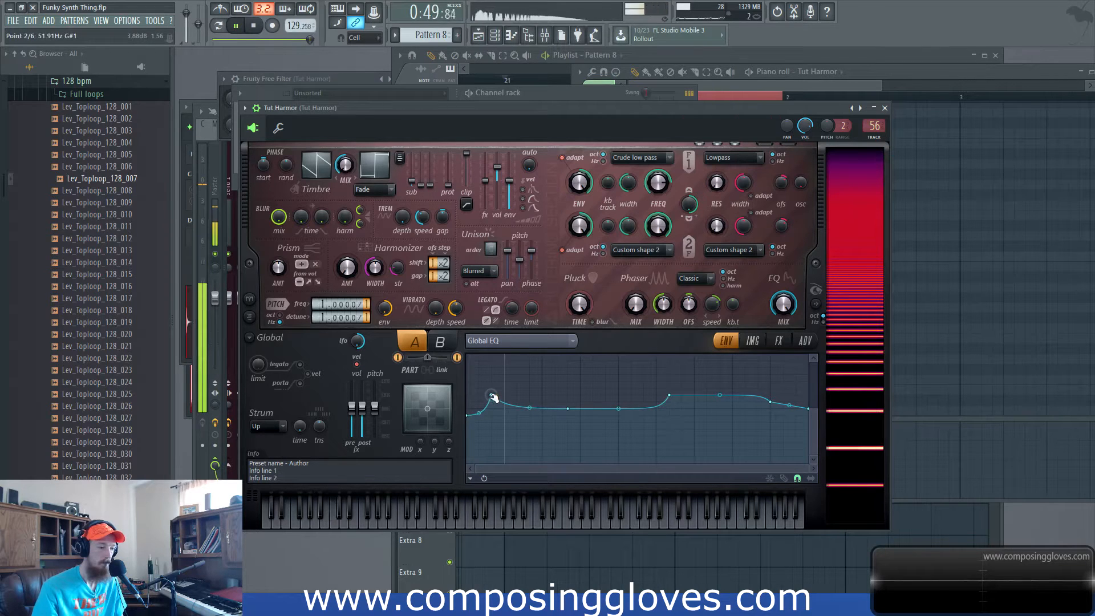
{"action": "key", "text": "space"}
Transpose the four Tut Harmor notes in the piano roll to A2 and play the arrangement from bar 21.
{"action": "left_click", "coordinate": [789, 80]}
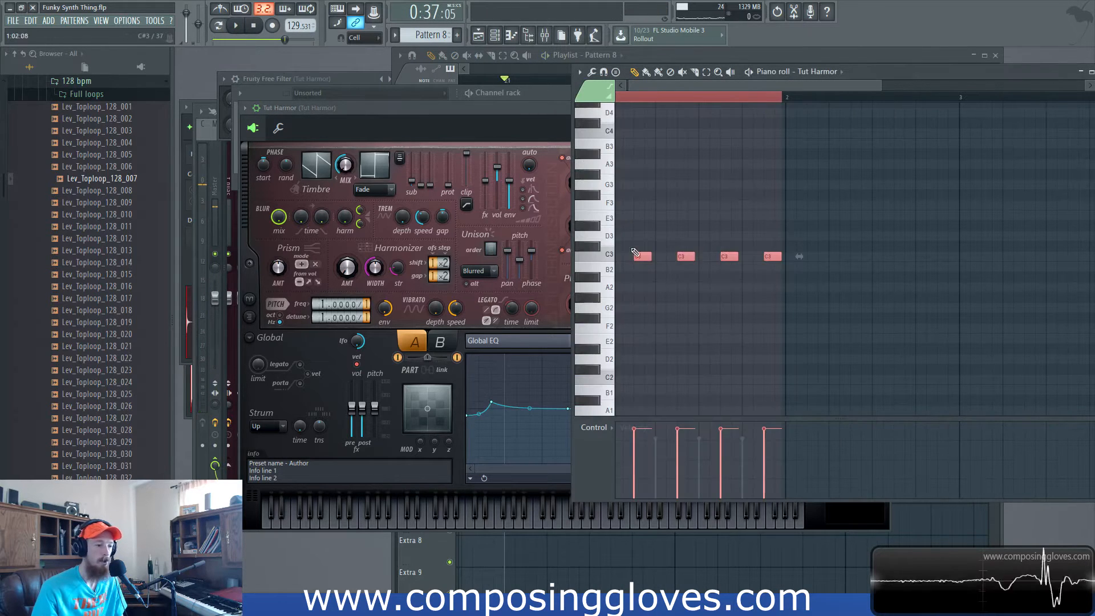
{"action": "left_click_drag", "start_coordinate": [644, 253], "coordinate": [644, 287]}
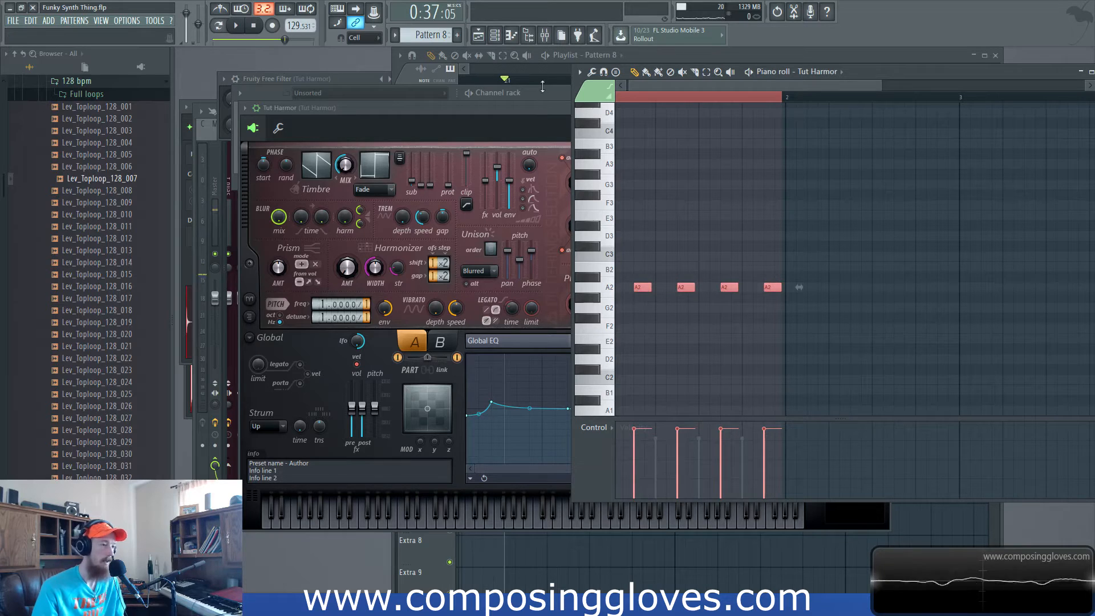
{"action": "key", "text": "F6"}
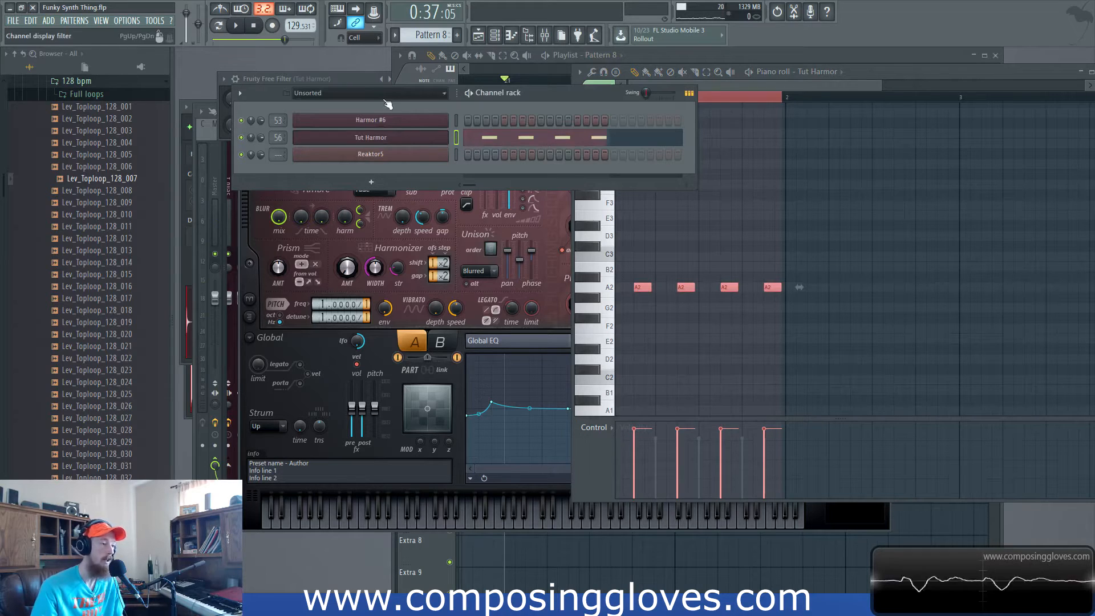
{"action": "left_click", "coordinate": [772, 64]}
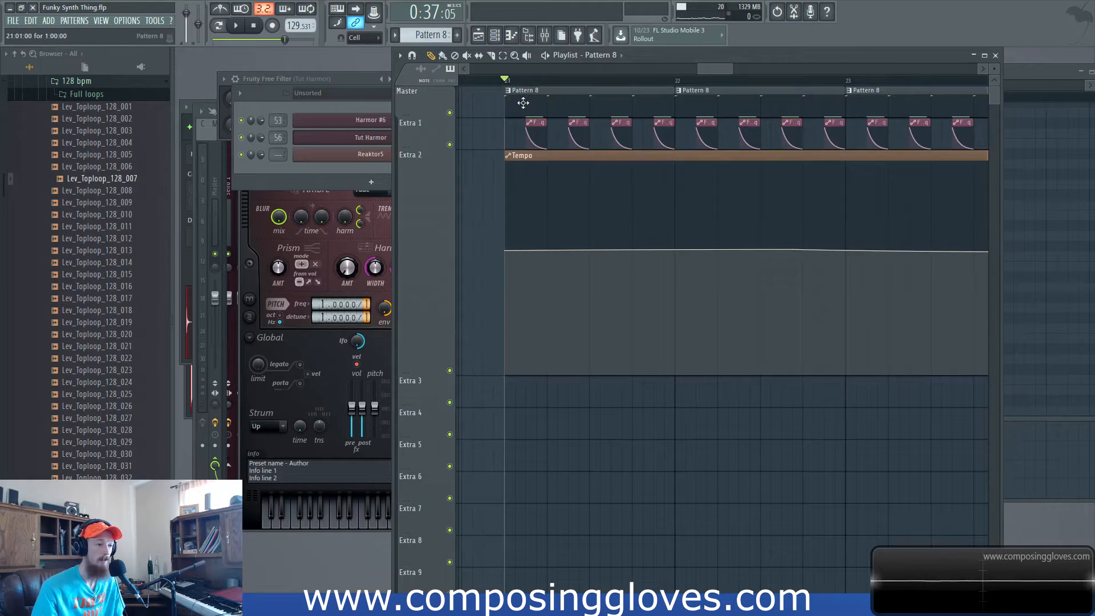
{"action": "key", "text": "space"}
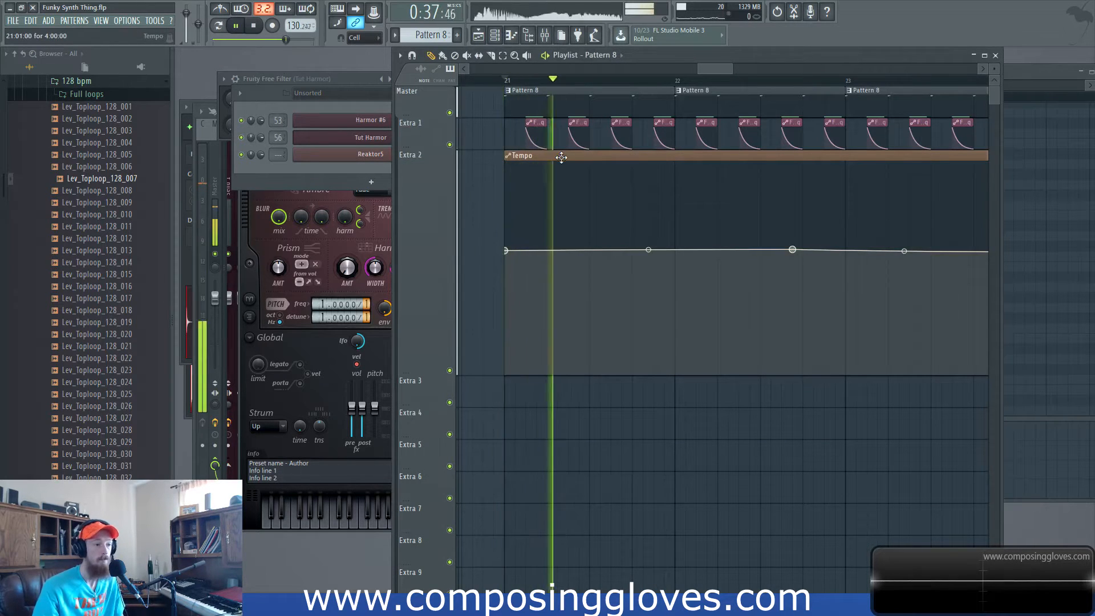
{"action": "key", "text": "space"}
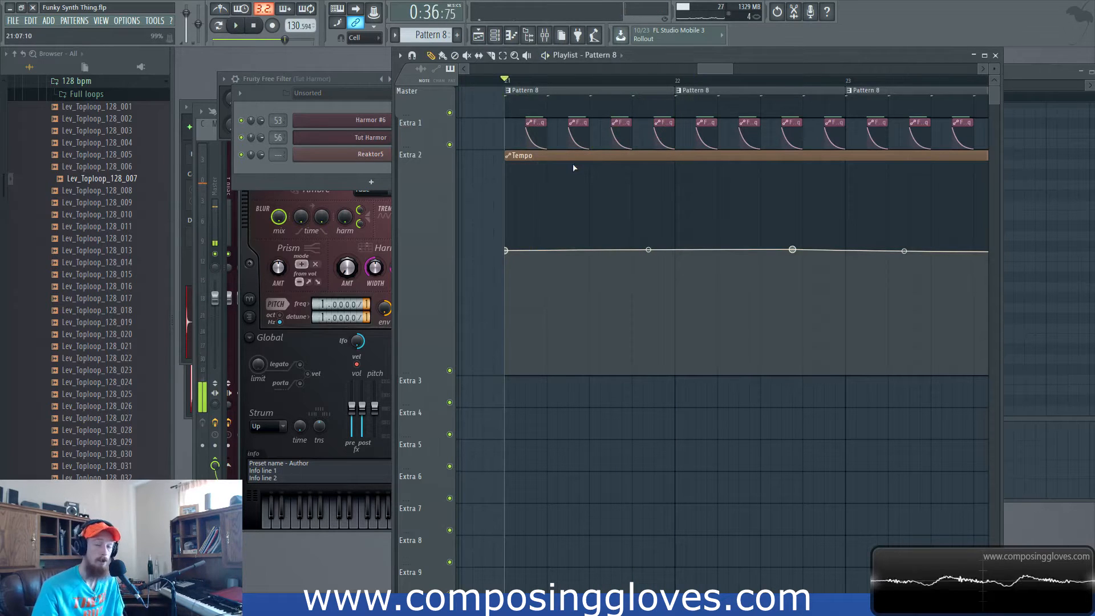
Reopen Tut Harmor, play the song, and try a midrange cut and a low-mid boost around 130 Hz in the Global EQ.
{"action": "left_click", "coordinate": [283, 172]}
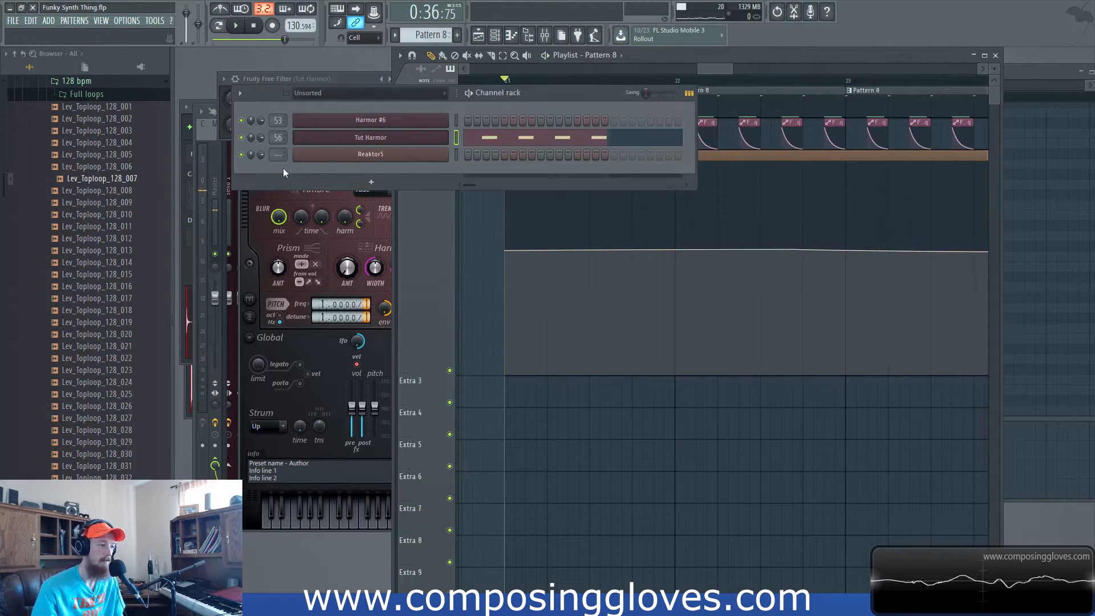
{"action": "left_click", "coordinate": [388, 147]}
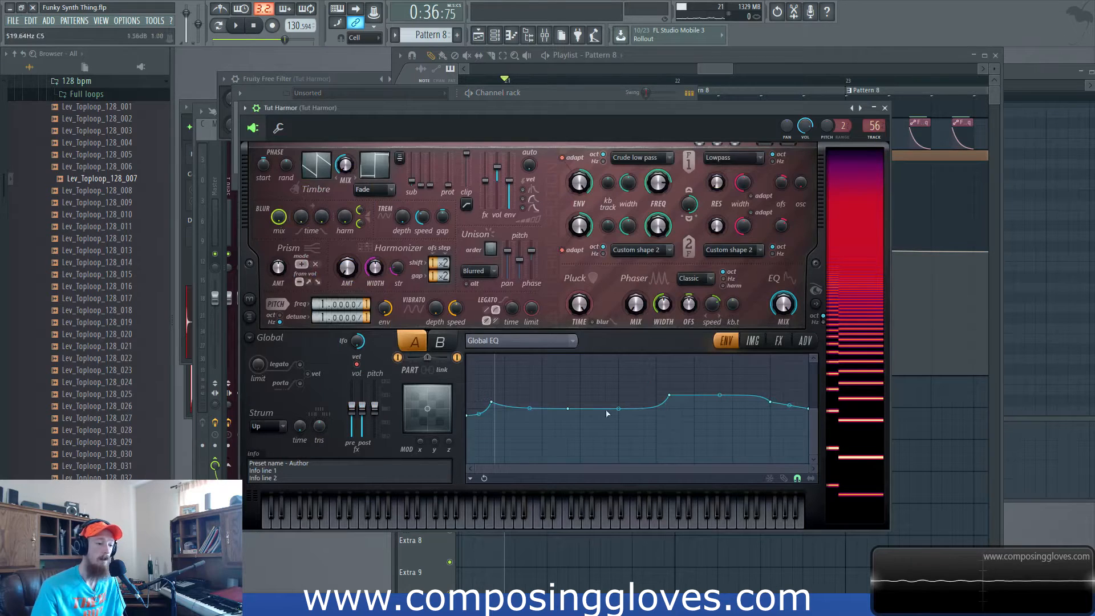
{"action": "key", "text": "space"}
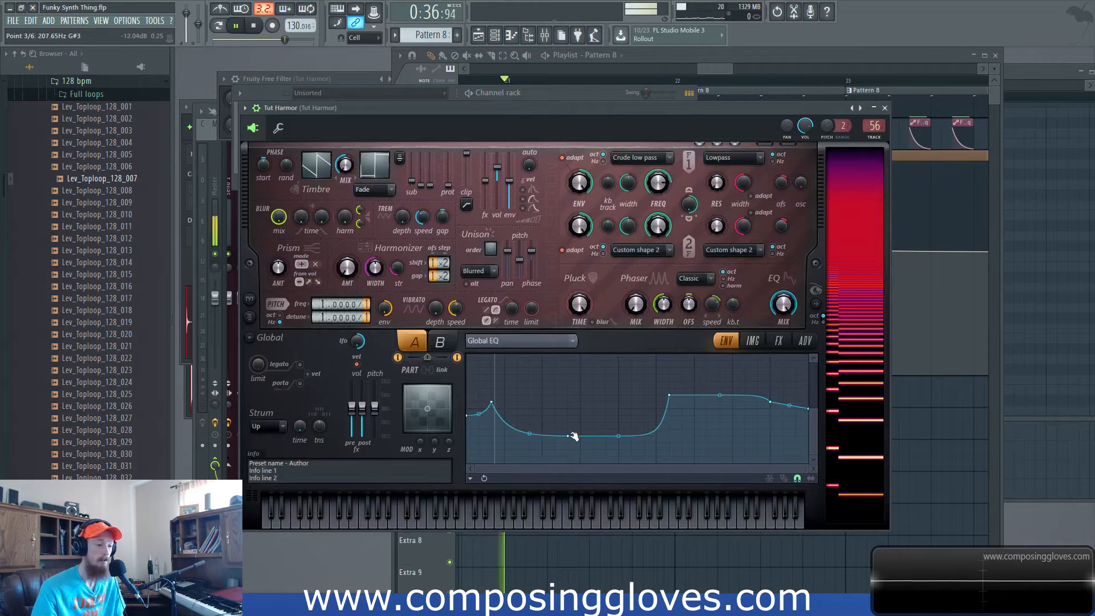
{"action": "right_click", "coordinate": [530, 408]}
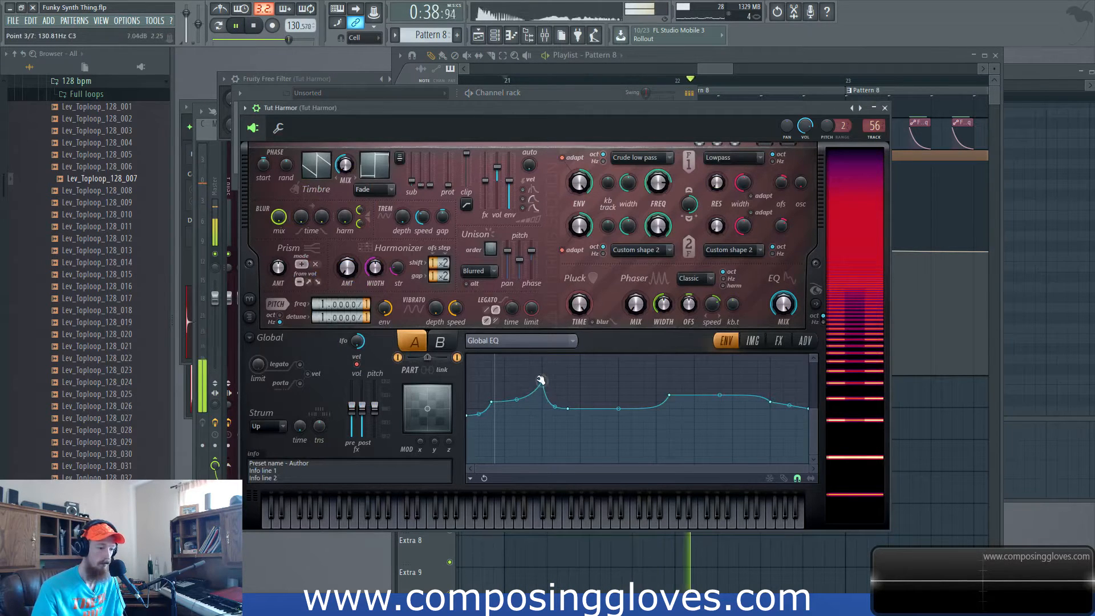
{"action": "left_click_drag", "start_coordinate": [568, 409], "coordinate": [574, 388]}
Lower the Global EQ's high-frequency boost and flatten the midrange curve while listening to playback.
{"action": "left_click_drag", "start_coordinate": [669, 394], "coordinate": [683, 439]}
{"action": "left_click_drag", "start_coordinate": [610, 394], "coordinate": [611, 425]}
{"action": "left_click_drag", "start_coordinate": [683, 437], "coordinate": [683, 404]}
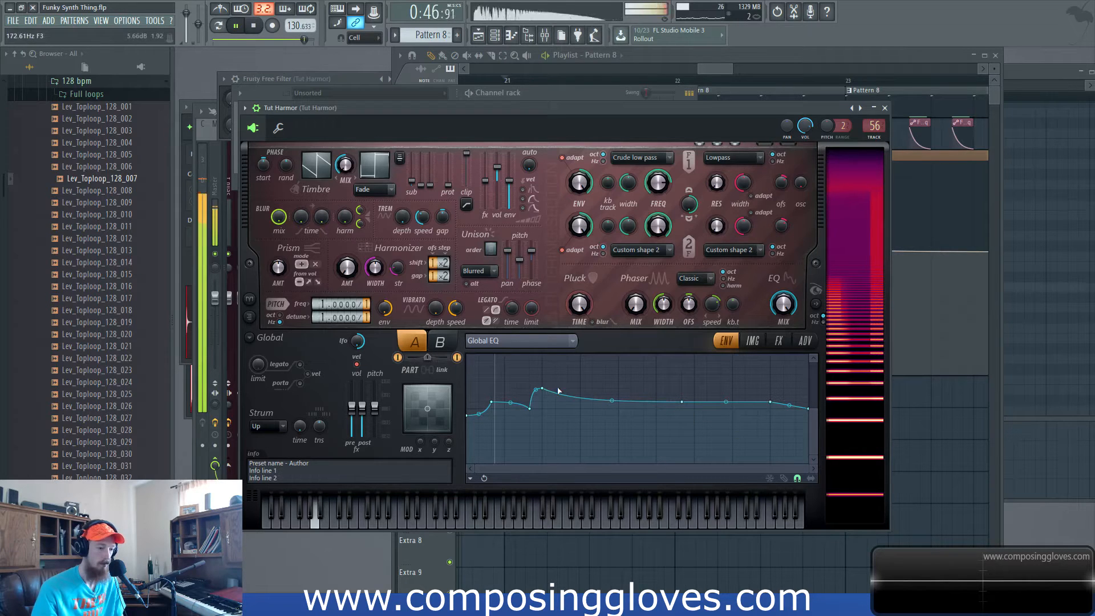
{"action": "left_click_drag", "start_coordinate": [541, 388], "coordinate": [618, 409]}
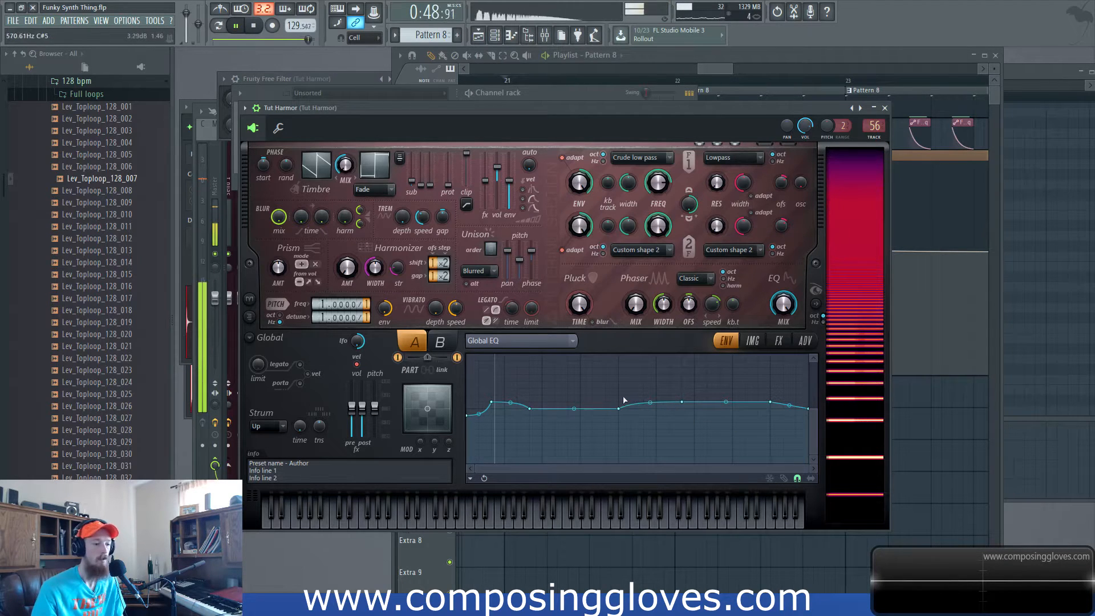
{"action": "key", "text": "space"}
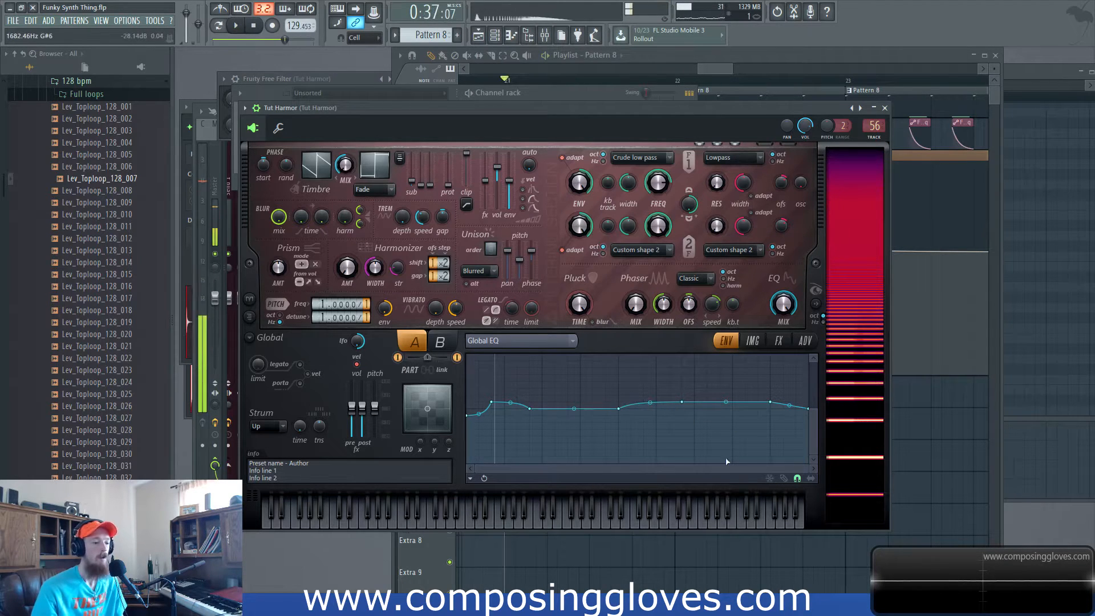
Show Tut Harmor's effects page and look through the Distortion types, leaving distortion set to Off.
{"action": "left_click", "coordinate": [779, 341]}
{"action": "left_click", "coordinate": [565, 372]}
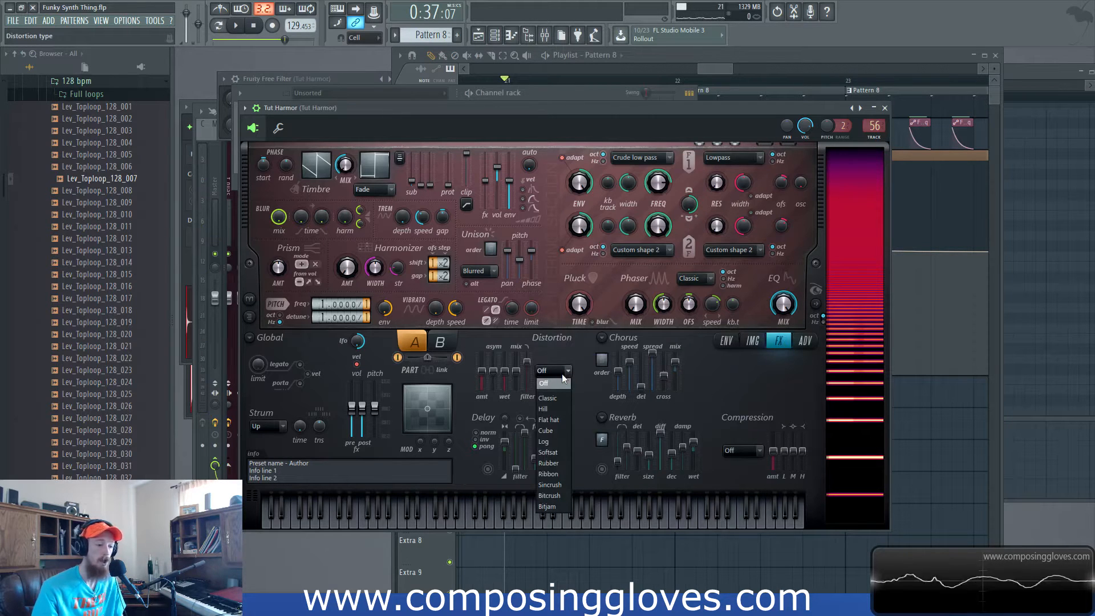
{"action": "left_click", "coordinate": [563, 378]}
{"action": "left_click", "coordinate": [567, 372]}
{"action": "left_click", "coordinate": [567, 373]}
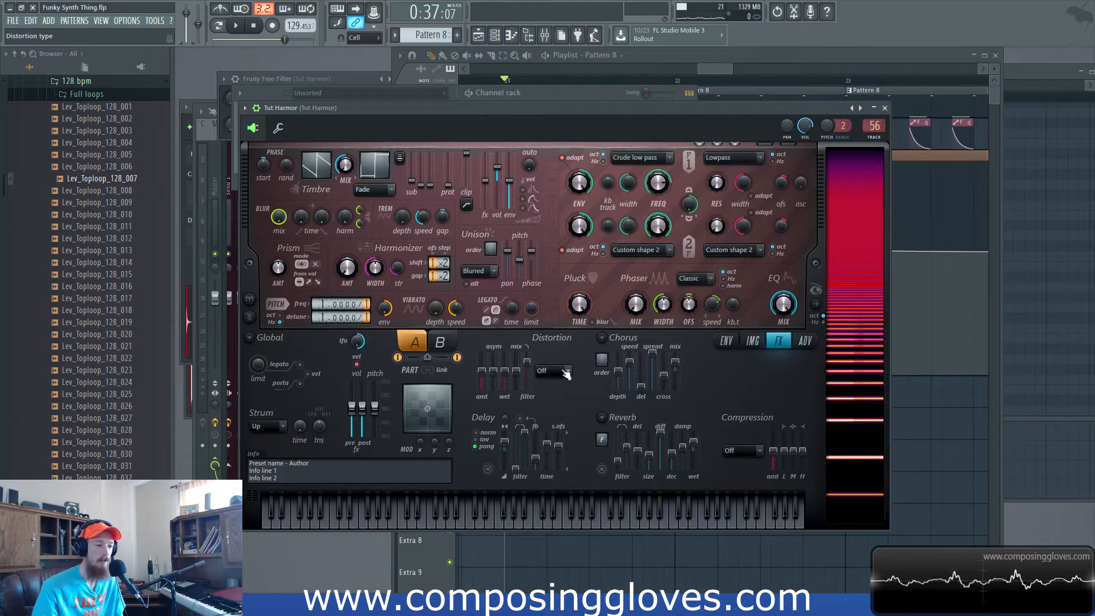
{"action": "left_click", "coordinate": [562, 378]}
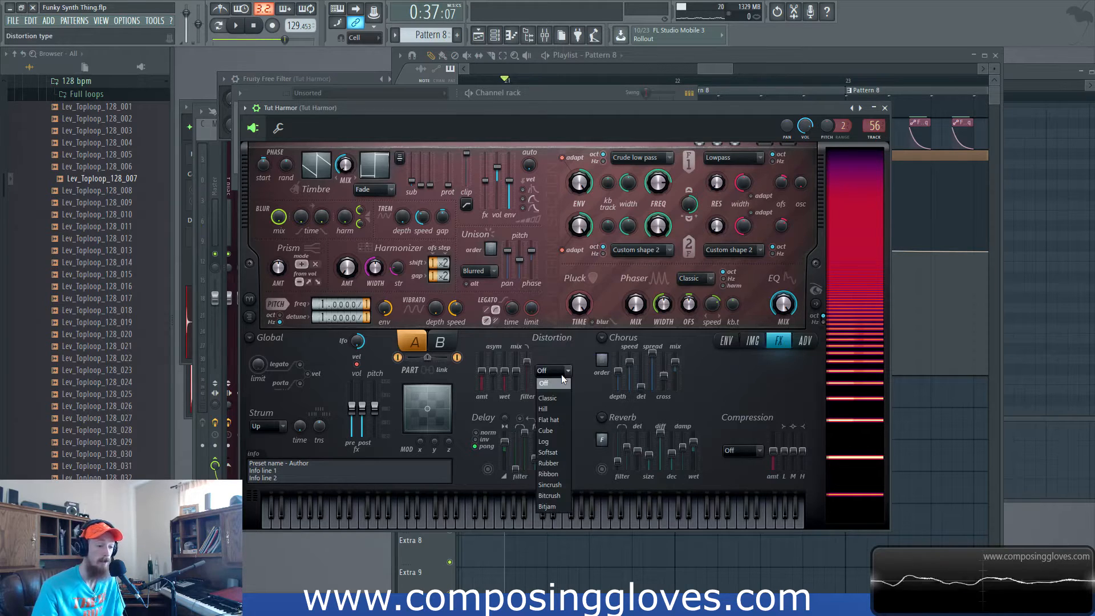
{"action": "left_click", "coordinate": [577, 349]}
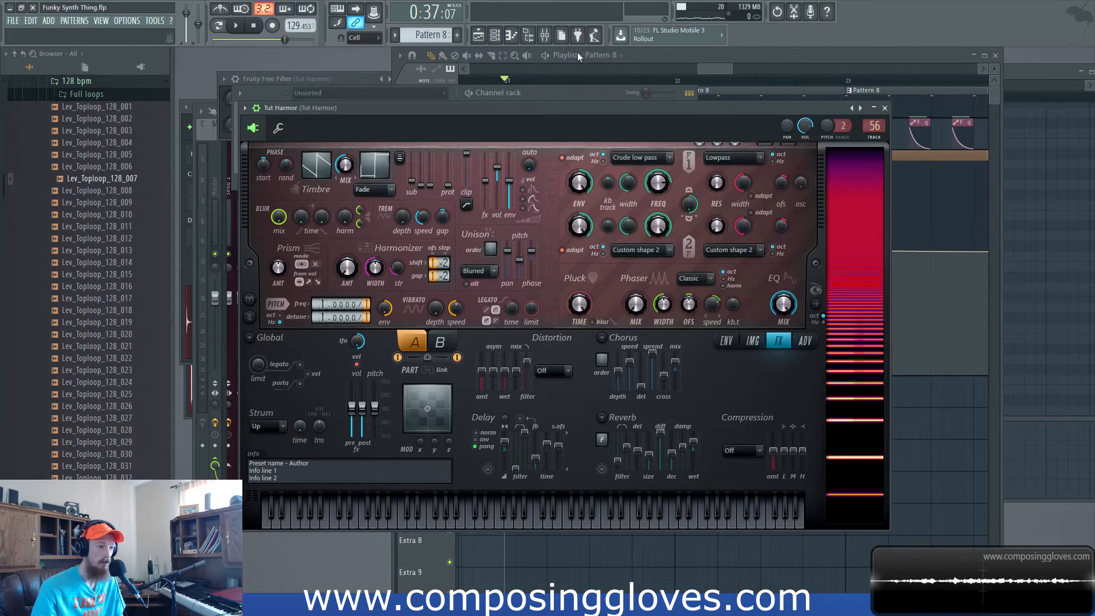
Open the mixer, load Fruity WaveShaper into slot 2 of the Tut Harmor track, and place its window over the mixer.
{"action": "left_click", "coordinate": [544, 36]}
{"action": "scroll", "coordinate": [419, 165], "scroll_direction": "down", "scroll_amount": 3}
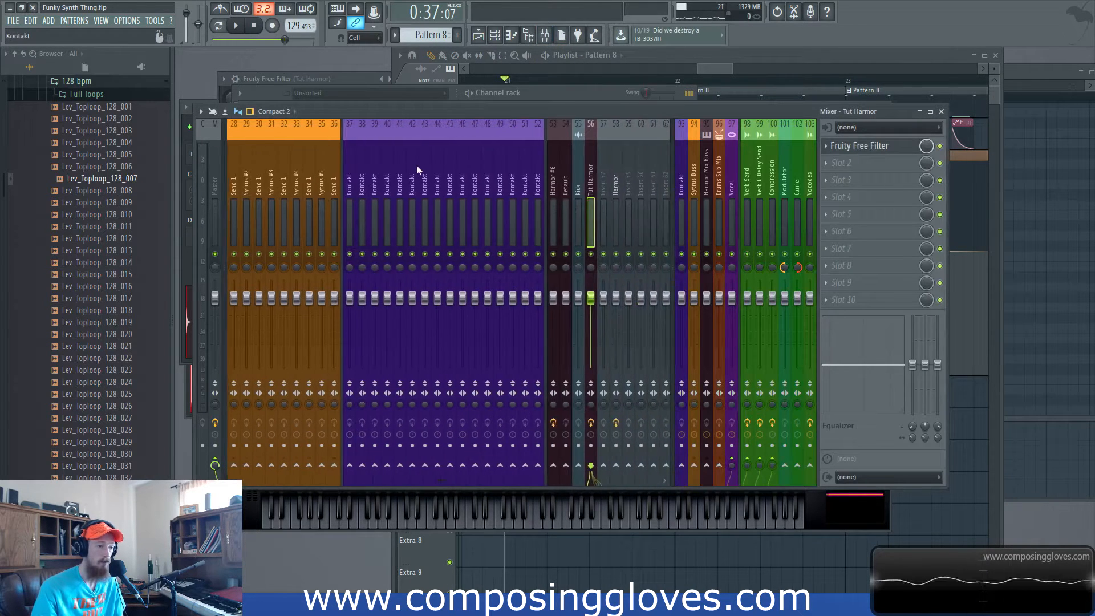
{"action": "left_click", "coordinate": [829, 167]}
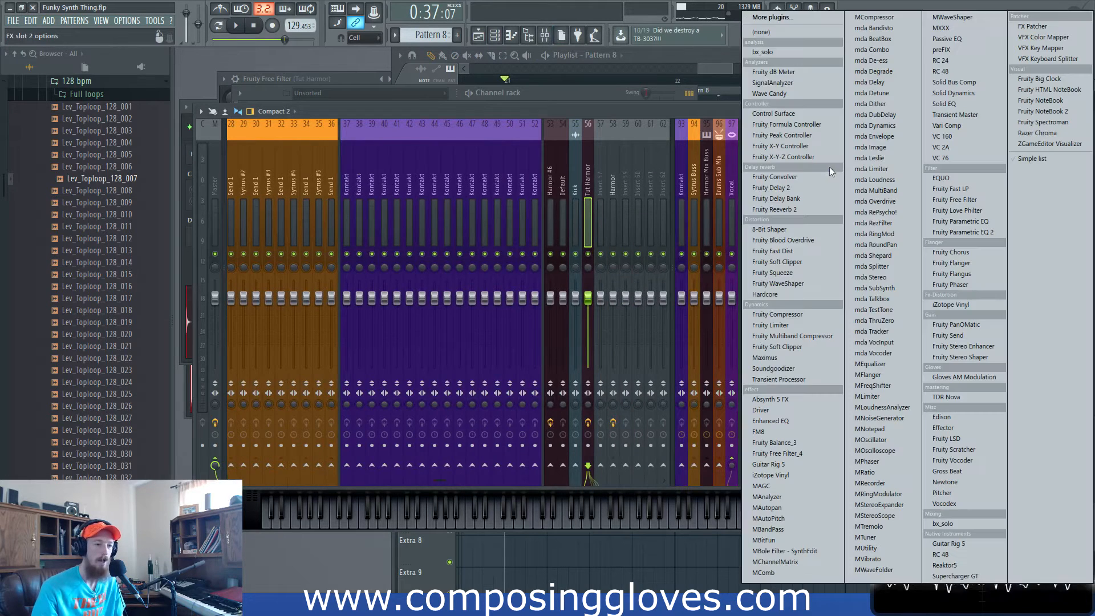
{"action": "left_click", "coordinate": [812, 286]}
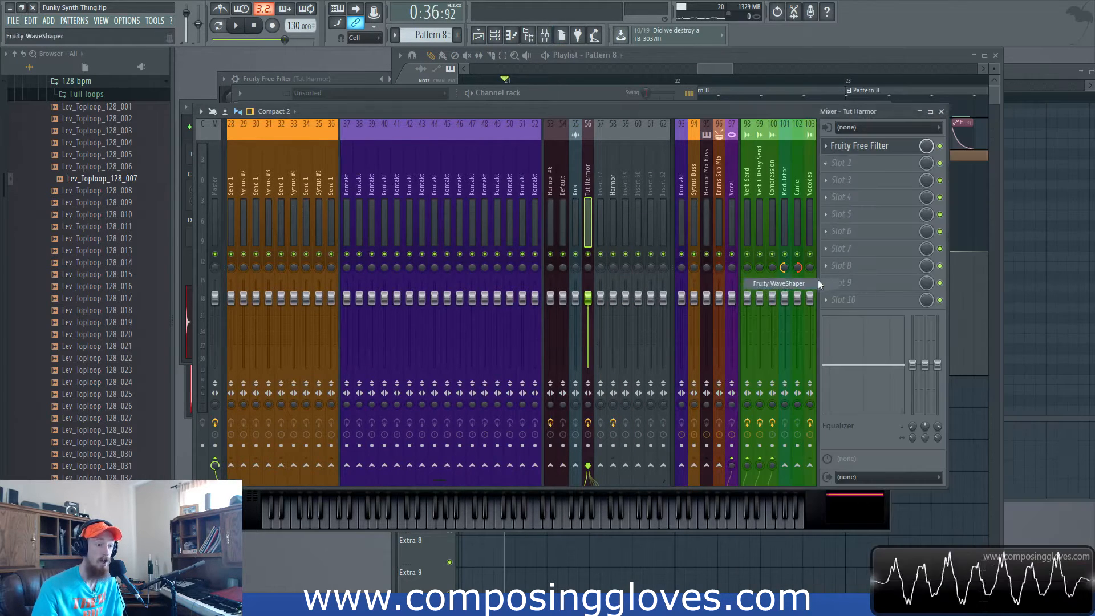
{"action": "left_click_drag", "start_coordinate": [339, 158], "coordinate": [468, 185]}
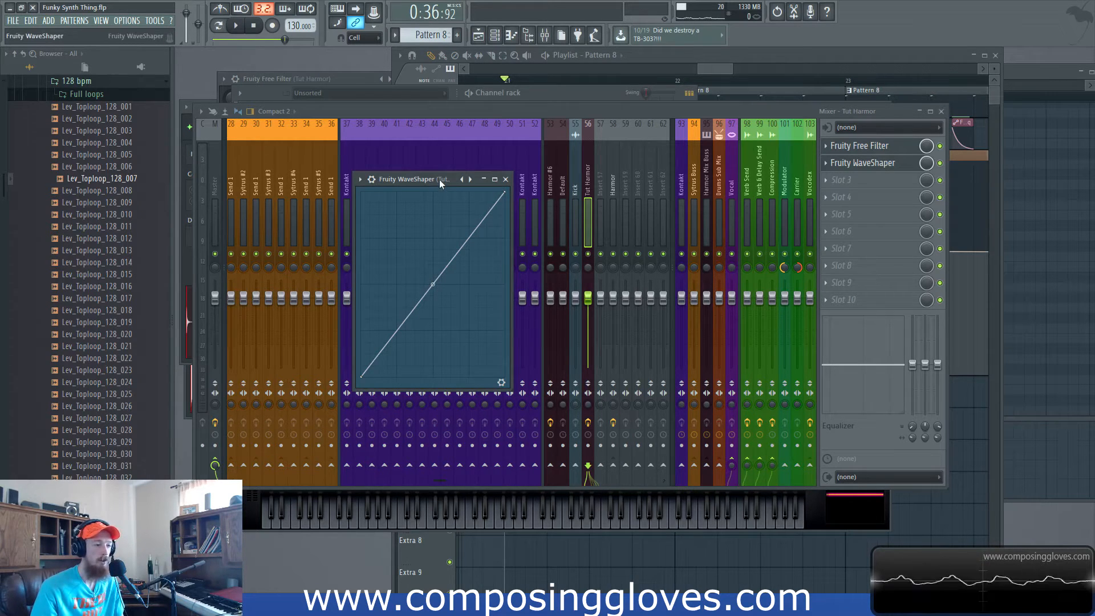
{"action": "left_click_drag", "start_coordinate": [439, 179], "coordinate": [450, 199]}
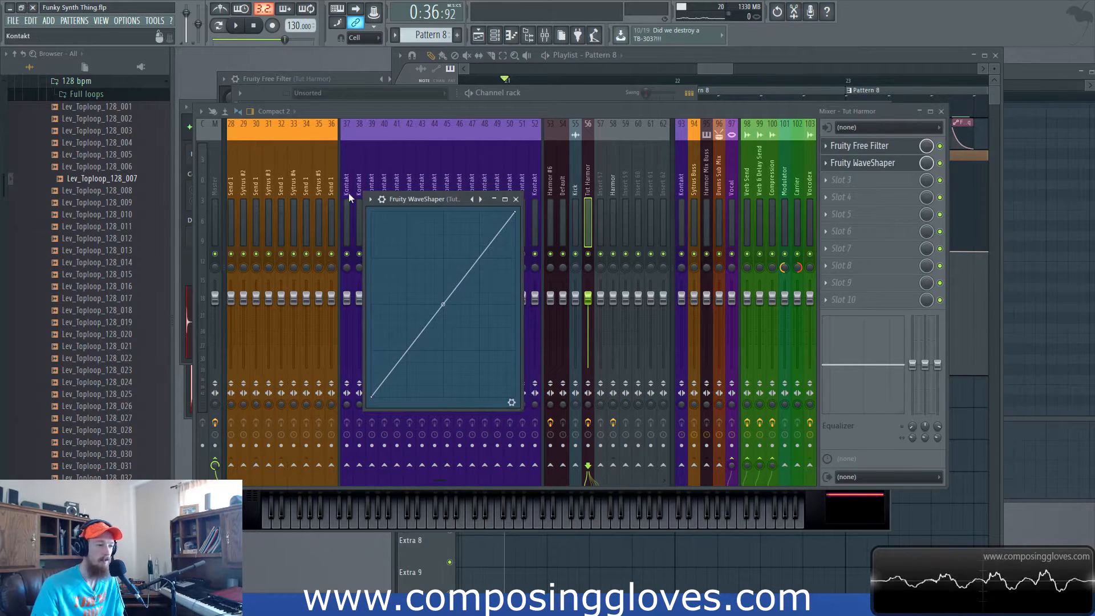
{"action": "left_click_drag", "start_coordinate": [414, 201], "coordinate": [420, 202]}
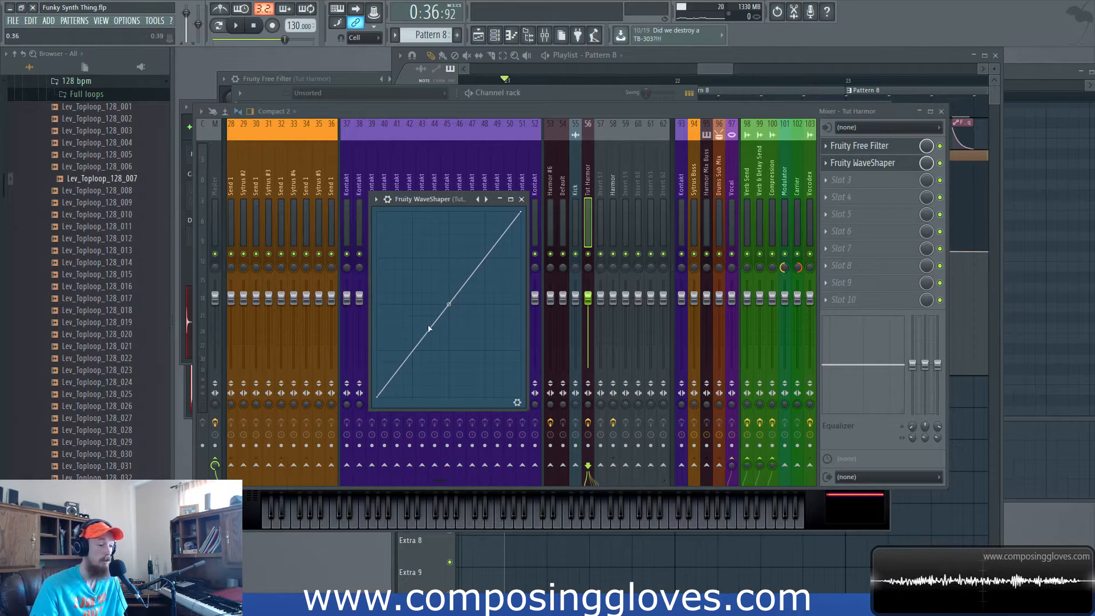
Play the song and bend the WaveShaper curve into an uneven shape with added points and changed tensions.
{"action": "key", "text": "space"}
{"action": "left_click_drag", "start_coordinate": [449, 304], "coordinate": [403, 329]}
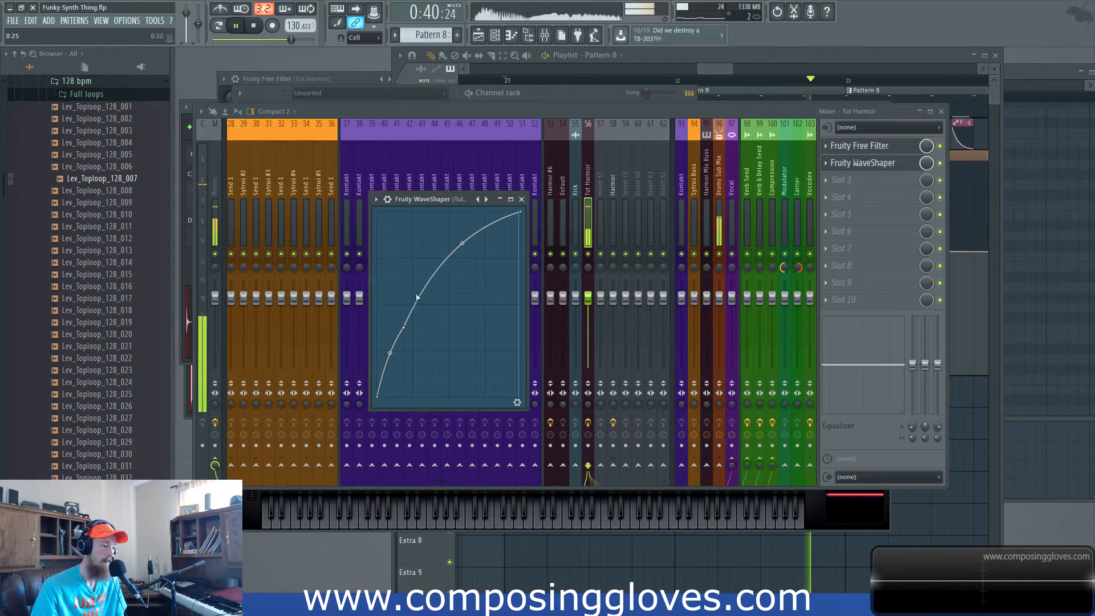
{"action": "mouse_move", "coordinate": [462, 244]}
{"action": "left_mouse_down"}
{"action": "mouse_move", "coordinate": [464, 297]}
{"action": "mouse_move", "coordinate": [462, 261]}
{"action": "left_mouse_up"}
{"action": "right_click", "coordinate": [386, 373]}
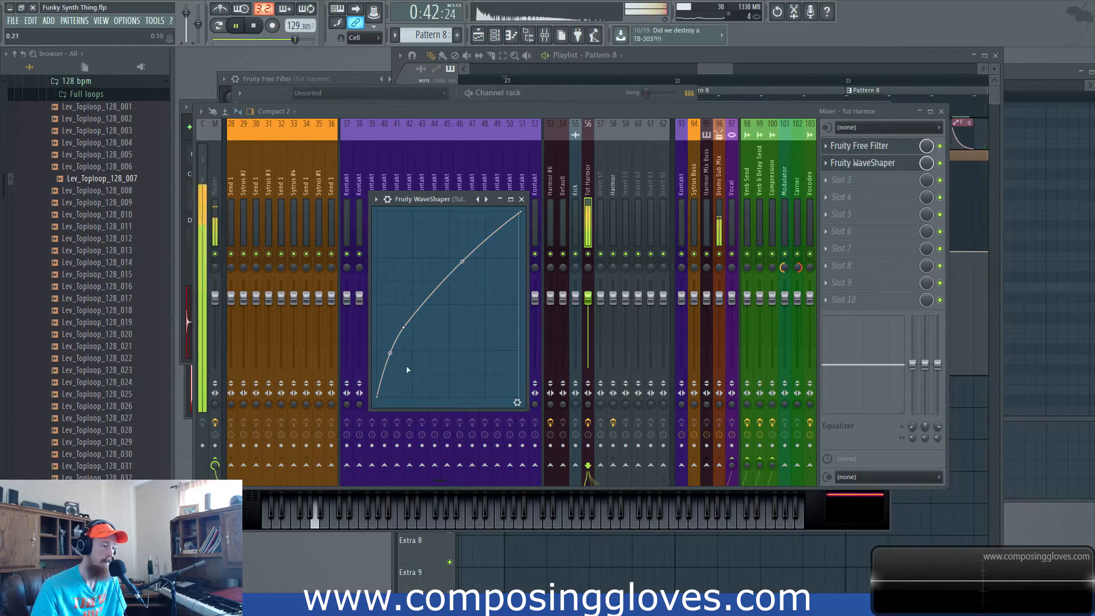
{"action": "left_click_drag", "start_coordinate": [387, 374], "coordinate": [385, 386]}
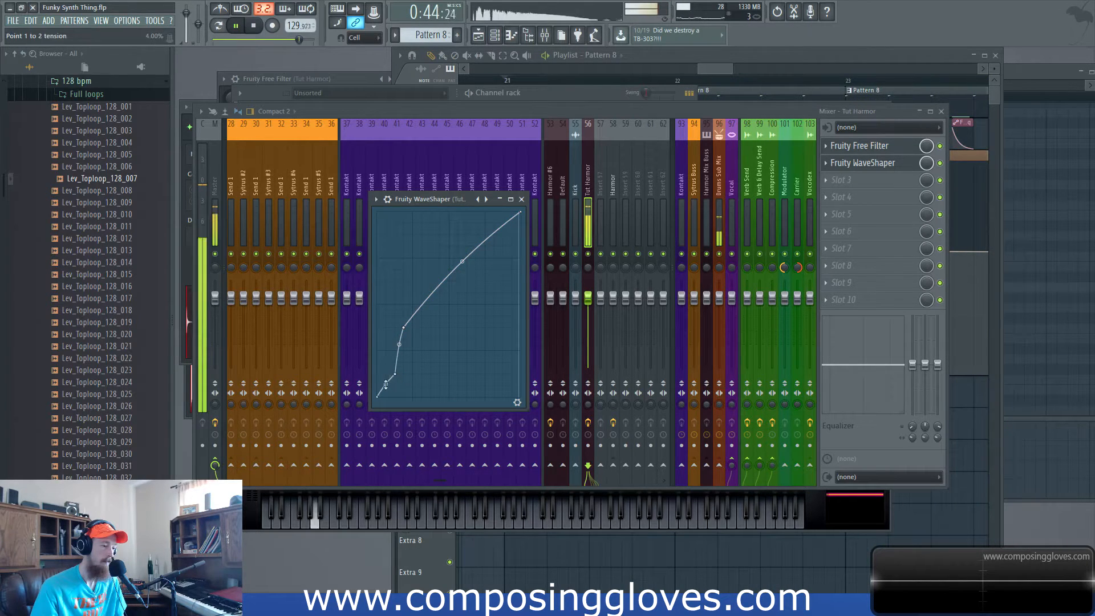
{"action": "left_click_drag", "start_coordinate": [404, 328], "coordinate": [475, 318]}
{"action": "right_click", "coordinate": [454, 291]}
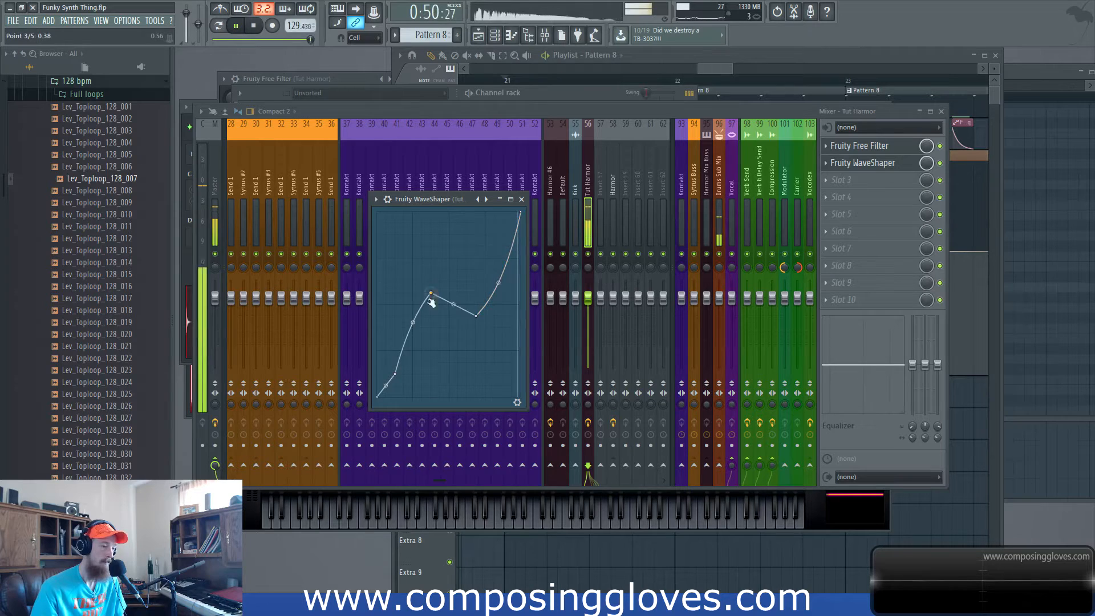
Delete the two upper inner points of the WaveShaper curve and straighten the remaining long segment, checking it in playback.
{"action": "right_click", "coordinate": [427, 328]}
{"action": "left_click", "coordinate": [442, 335]}
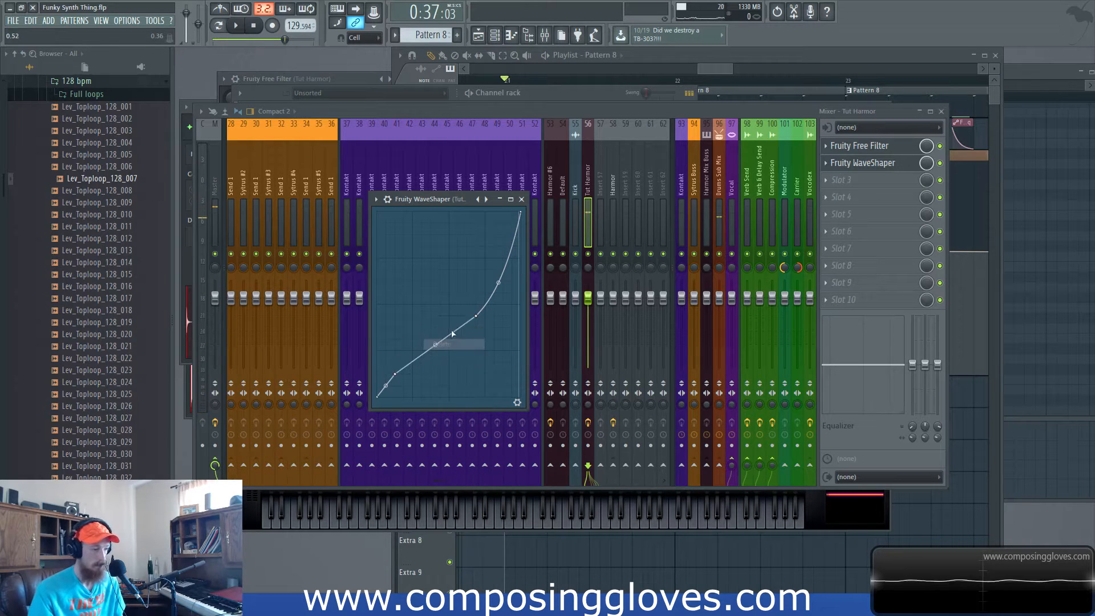
{"action": "right_click", "coordinate": [477, 318]}
{"action": "left_click", "coordinate": [492, 331]}
{"action": "left_click_drag", "start_coordinate": [458, 324], "coordinate": [458, 289]}
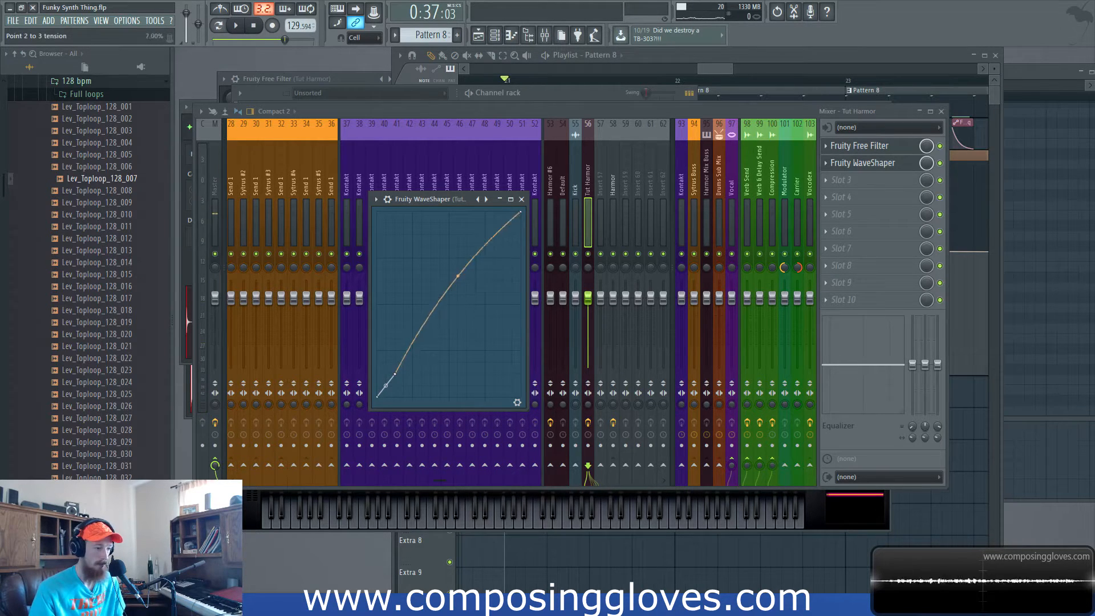
{"action": "key", "text": "space"}
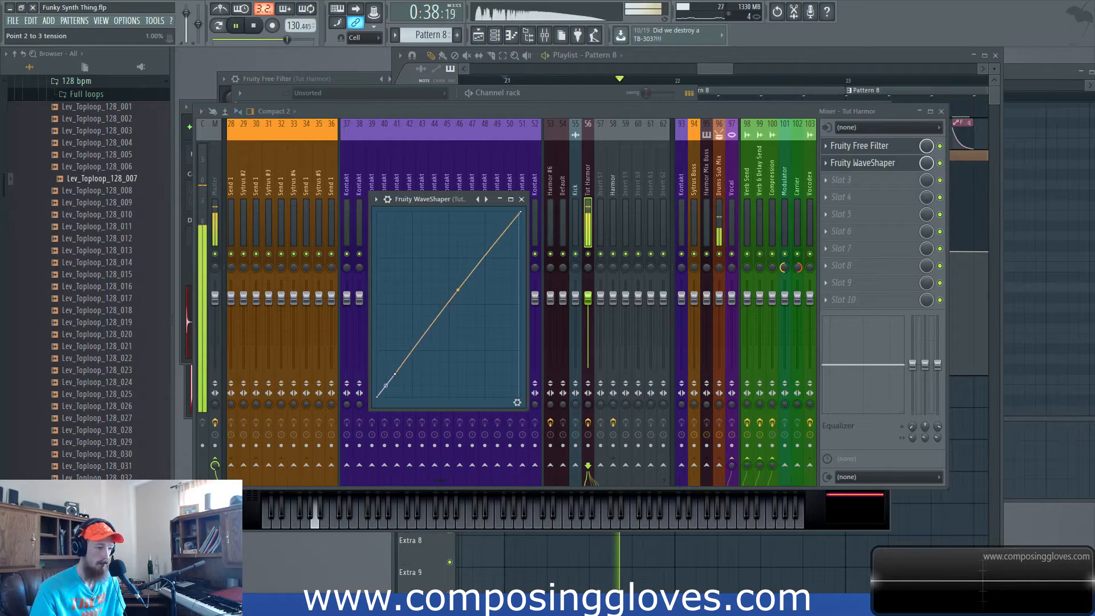
{"action": "key", "text": "space"}
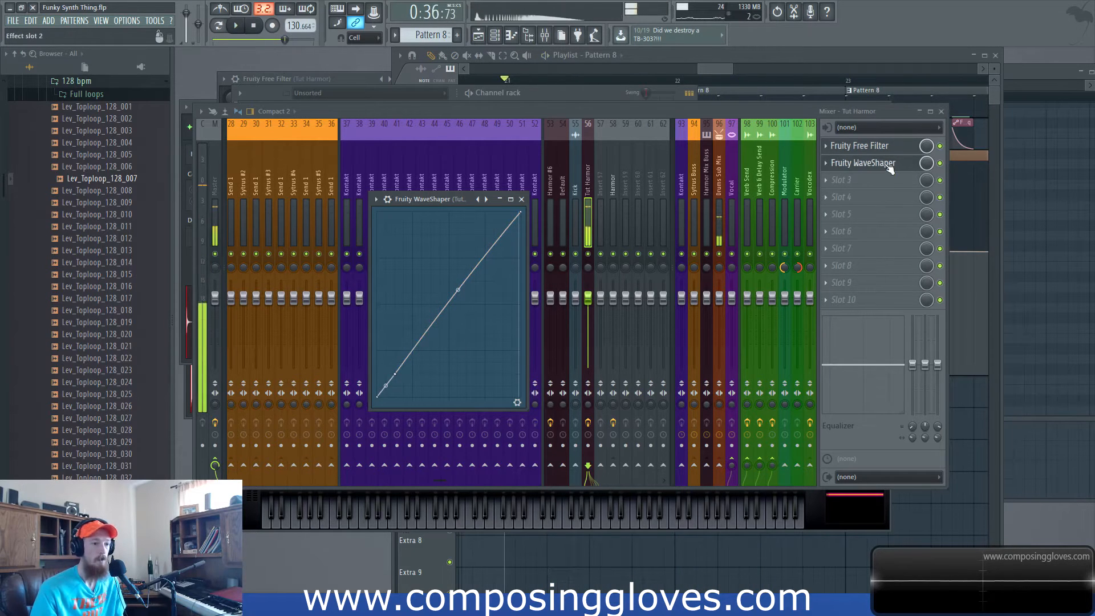
Move Fruity WaveShaper down to slot 3, and check the Free Filter and WaveShaper windows during playback.
{"action": "scroll", "coordinate": [869, 167], "scroll_direction": "down", "scroll_amount": 1}
{"action": "left_click", "coordinate": [860, 145]}
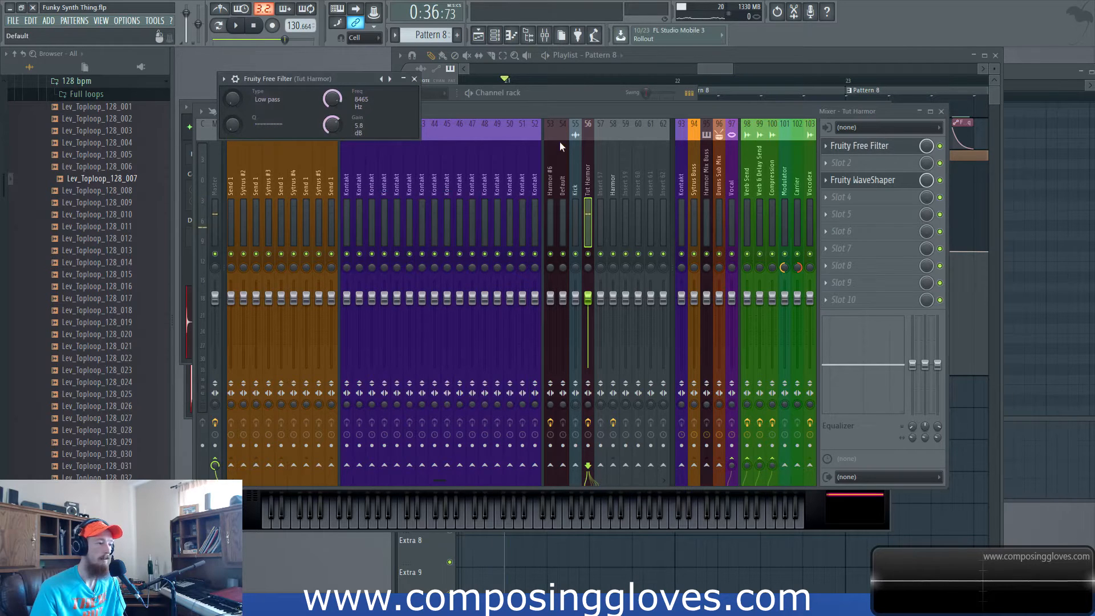
{"action": "key", "text": "space"}
{"action": "left_click", "coordinate": [863, 179]}
{"action": "key", "text": "space"}
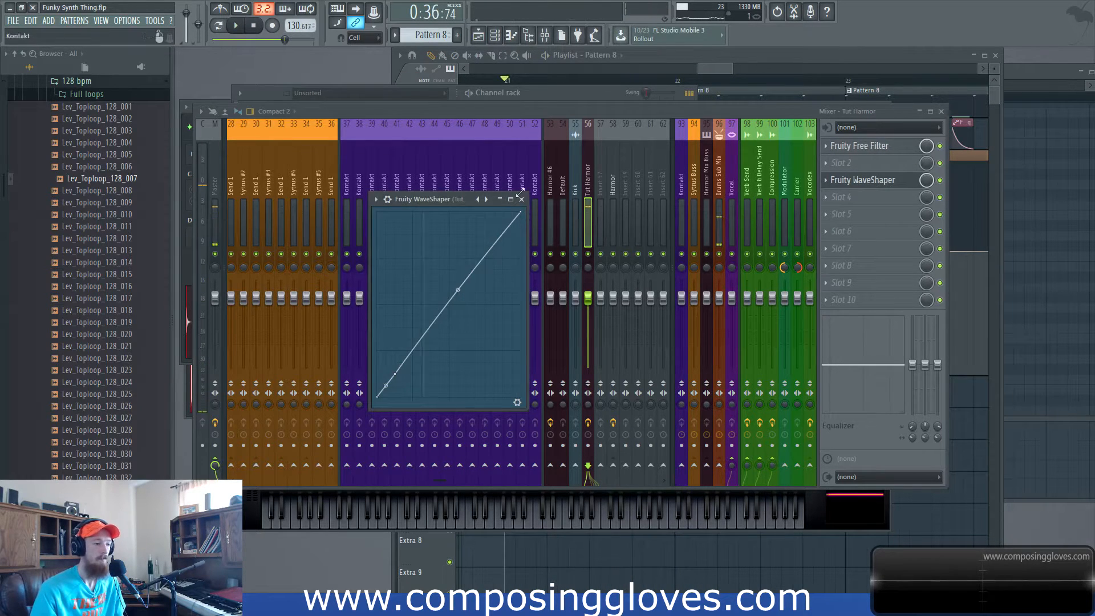
{"action": "left_click", "coordinate": [521, 199]}
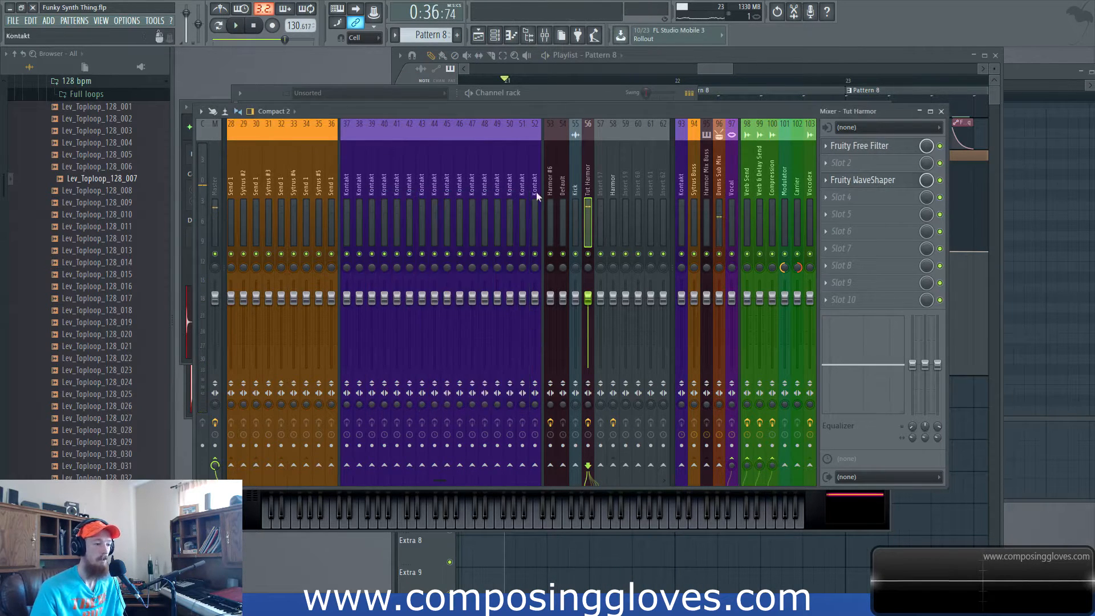
Load Fruity Parametric EQ 2 into slot 2, lowering bands 1 and 5 and raising bands 3 and 7 during playback.
{"action": "left_click", "coordinate": [858, 166]}
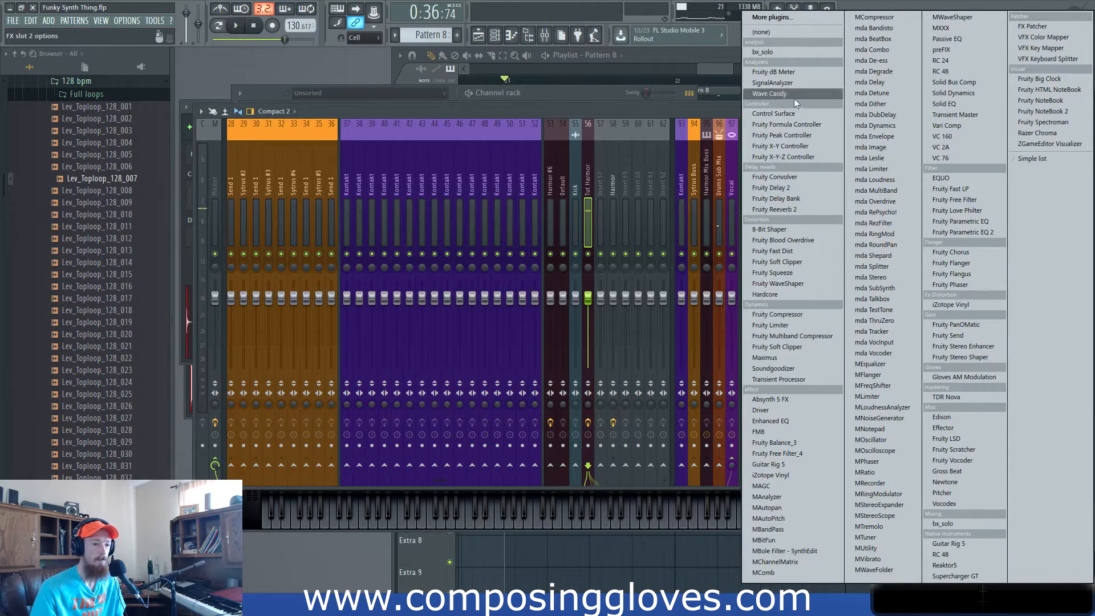
{"action": "left_click", "coordinate": [963, 232]}
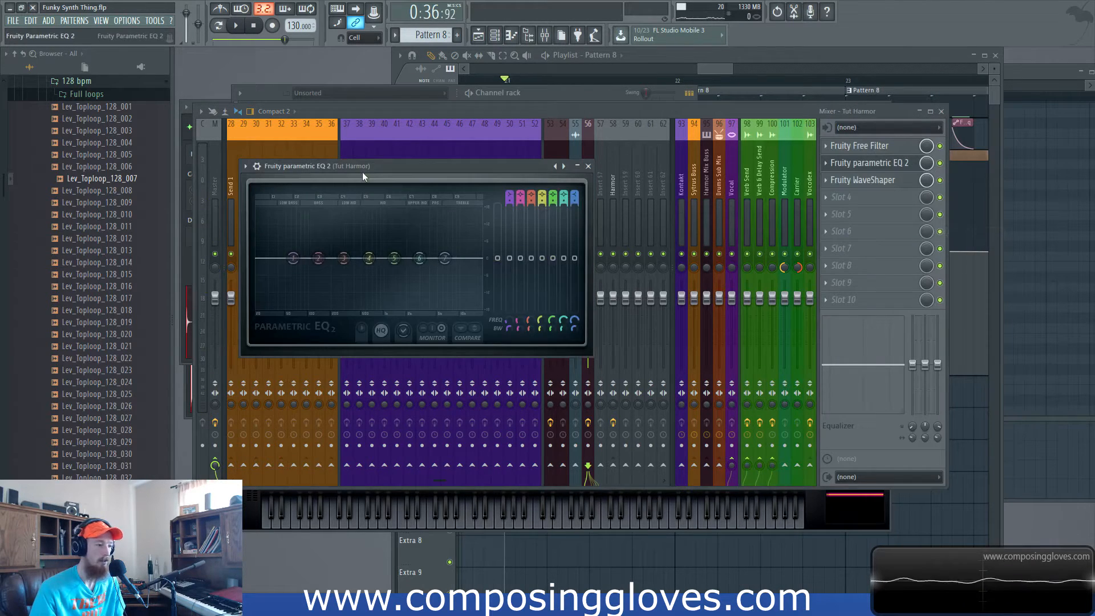
{"action": "left_click_drag", "start_coordinate": [363, 176], "coordinate": [449, 182]}
{"action": "key", "text": "space"}
{"action": "left_click_drag", "start_coordinate": [531, 264], "coordinate": [351, 307]}
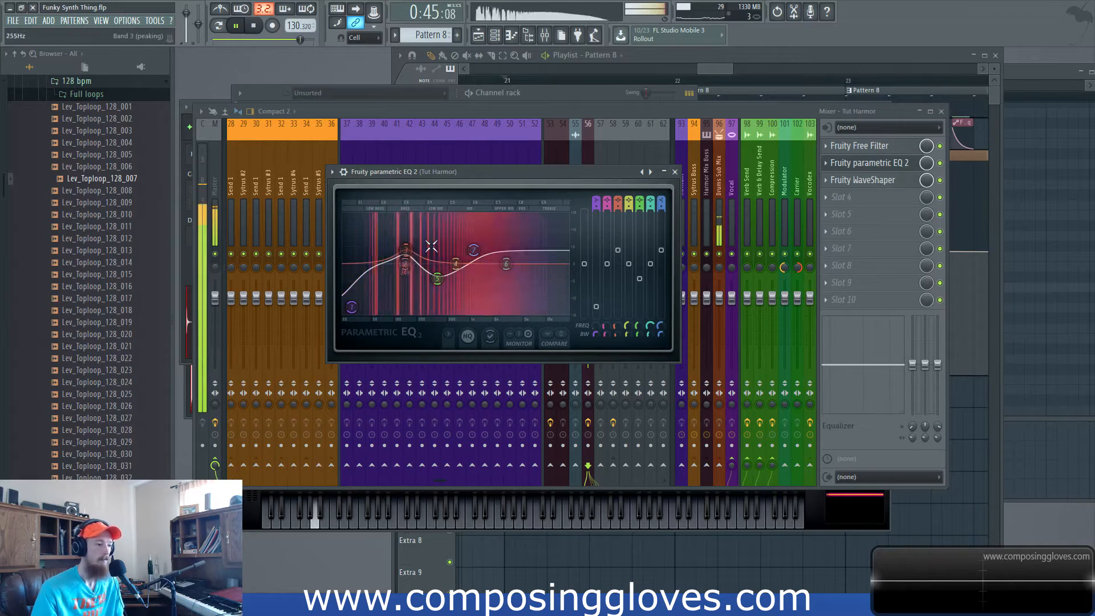
{"action": "key", "text": "space"}
Zoom in on the playlist and set the Free Filter frequency automation curve's tension to 27%, listening to the result.
{"action": "left_click_drag", "start_coordinate": [718, 66], "coordinate": [721, 67]}
{"action": "scroll", "coordinate": [508, 146], "scroll_direction": "up", "scroll_amount": 3}
{"action": "key", "text": "space"}
{"action": "left_click_drag", "start_coordinate": [518, 143], "coordinate": [518, 141]}
{"action": "key", "text": "space"}
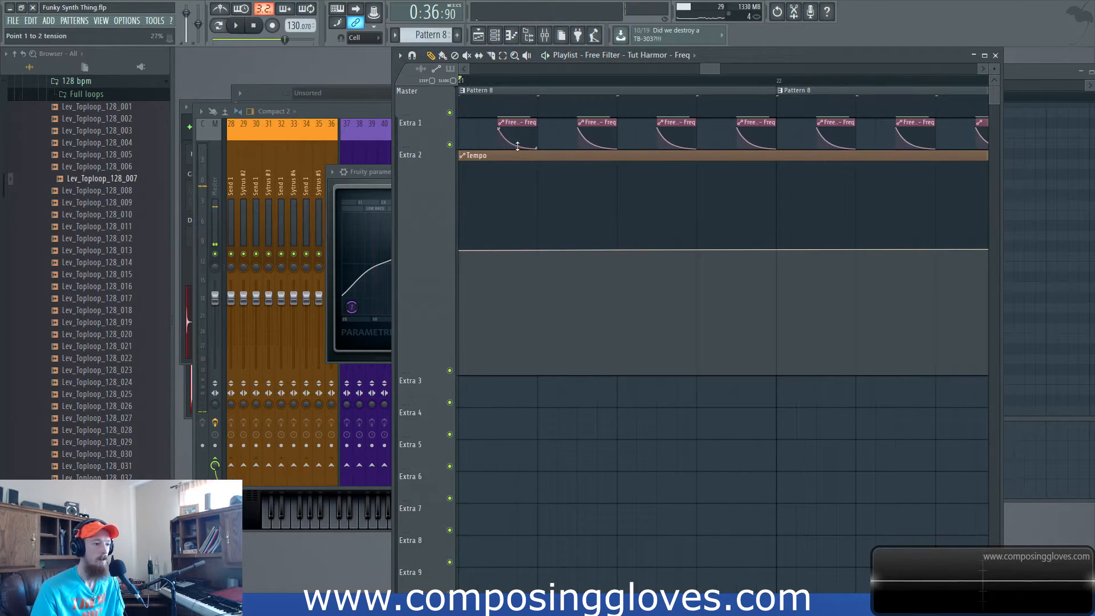
{"action": "key", "text": "space"}
{"action": "key", "text": "space"}
Reopen Tut Harmor, select part A, and try adjusting its pitch settings during playback.
{"action": "left_click", "coordinate": [302, 91]}
{"action": "left_click", "coordinate": [375, 139]}
{"action": "left_click", "coordinate": [374, 137]}
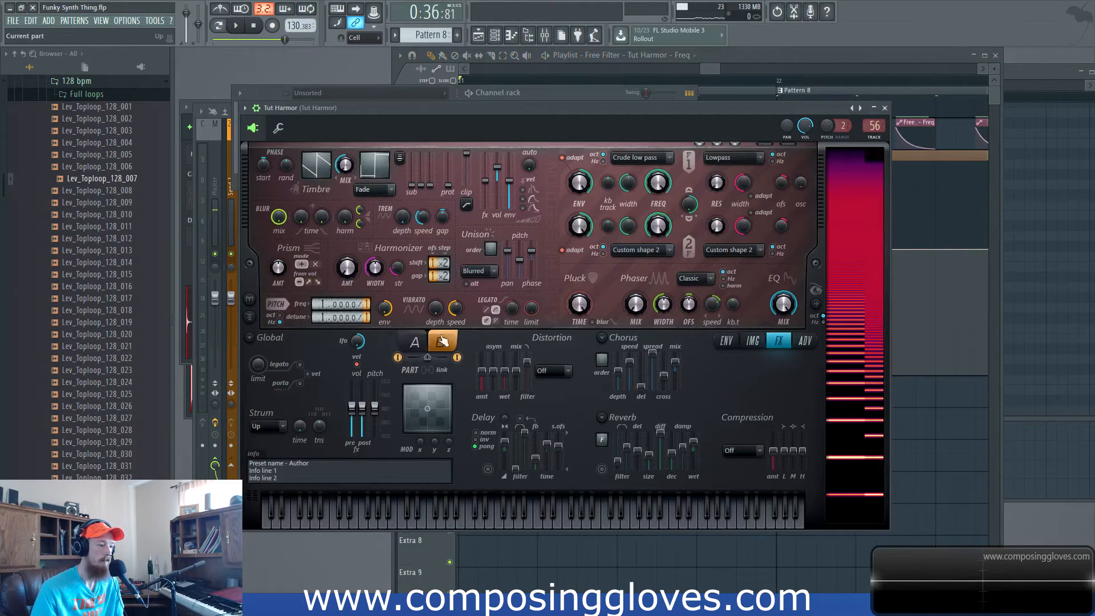
{"action": "left_click", "coordinate": [403, 341]}
{"action": "key", "text": "space"}
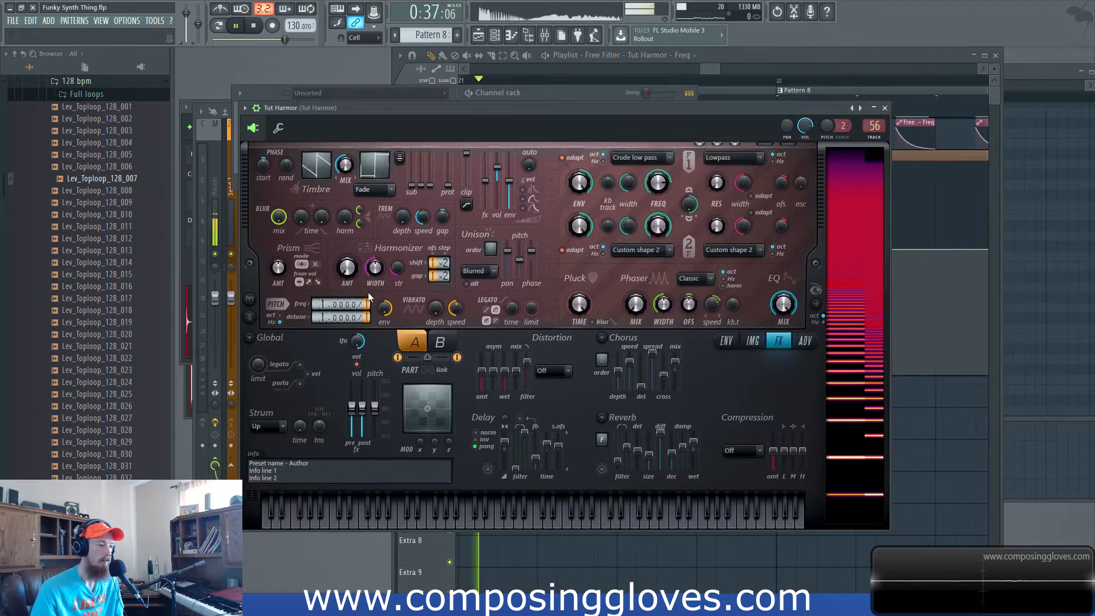
{"action": "left_click_drag", "start_coordinate": [367, 304], "coordinate": [367, 317]}
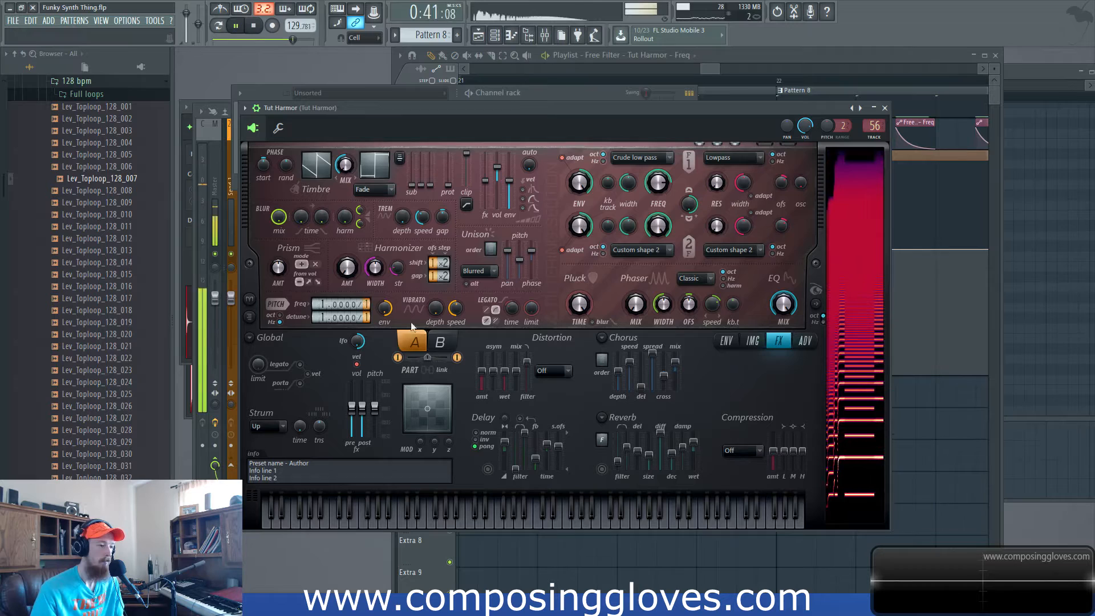
{"action": "key", "text": "space"}
Compare Tut Harmor's parts A and B, and try part A's Timbre 1 and 2 mix at 87% during playback.
{"action": "left_click", "coordinate": [415, 343]}
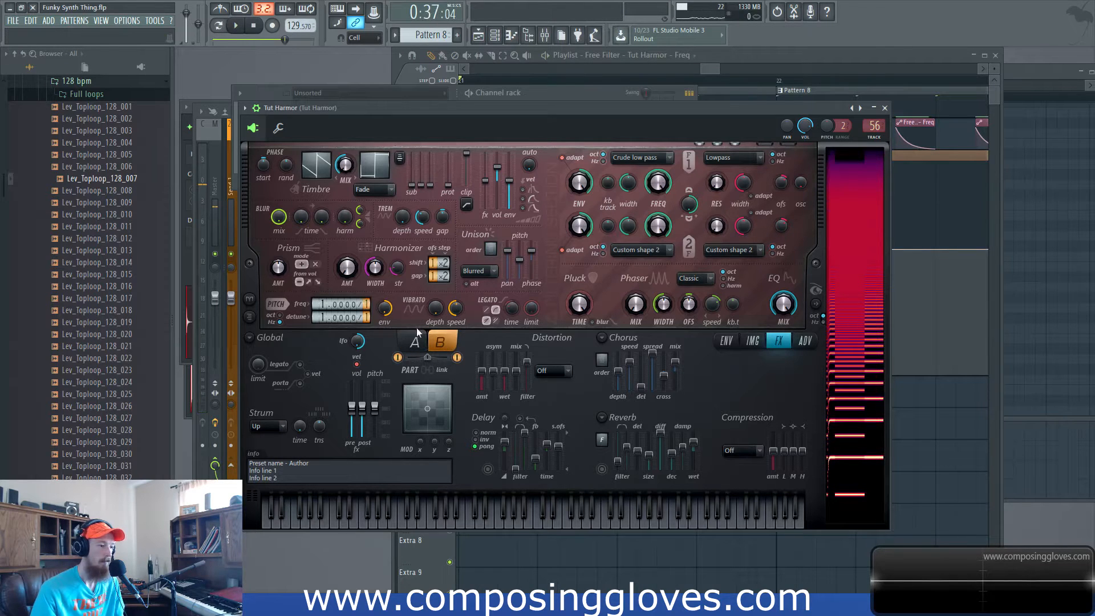
{"action": "left_click", "coordinate": [417, 334]}
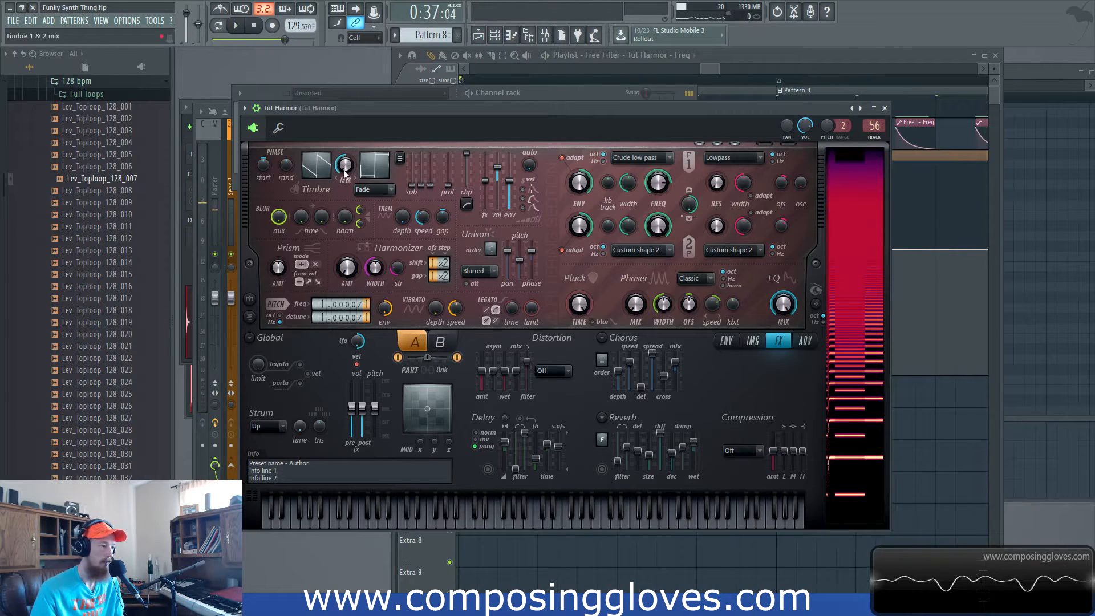
{"action": "key", "text": "space"}
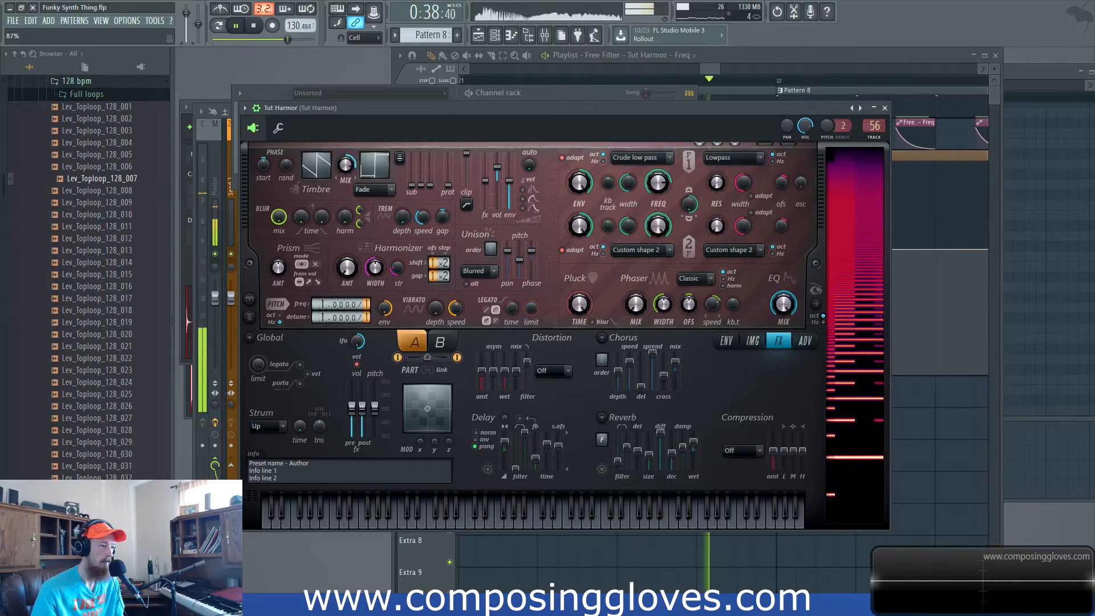
{"action": "key", "text": "space"}
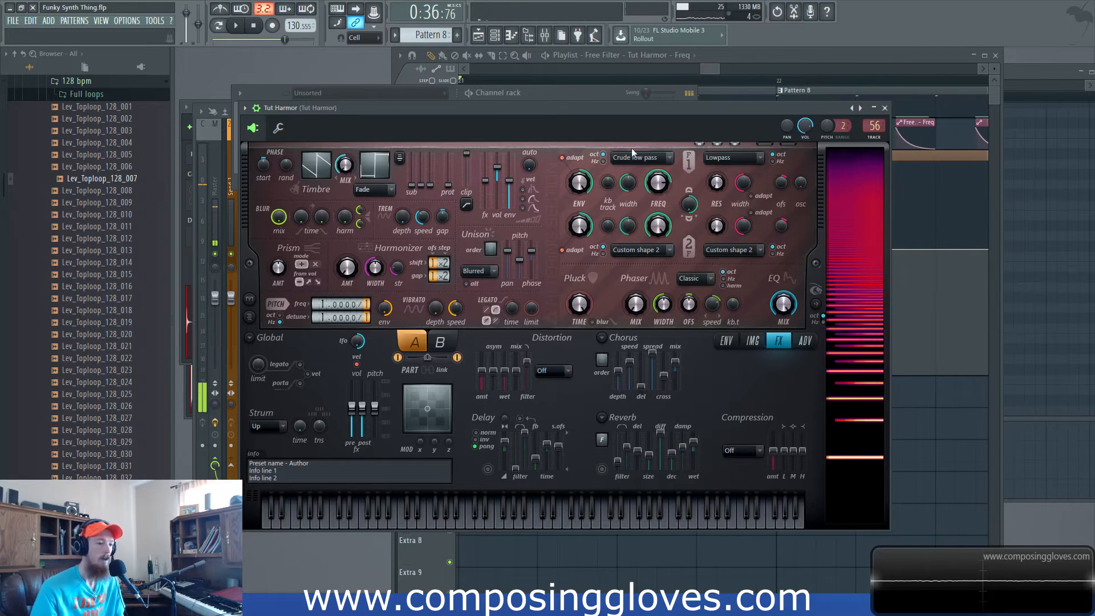
Load a second Fruity Parametric EQ 2 into slot 4, cutting band 6 near 1.9 kHz and boosting band 4 near 1 kHz.
{"action": "left_click", "coordinate": [545, 35]}
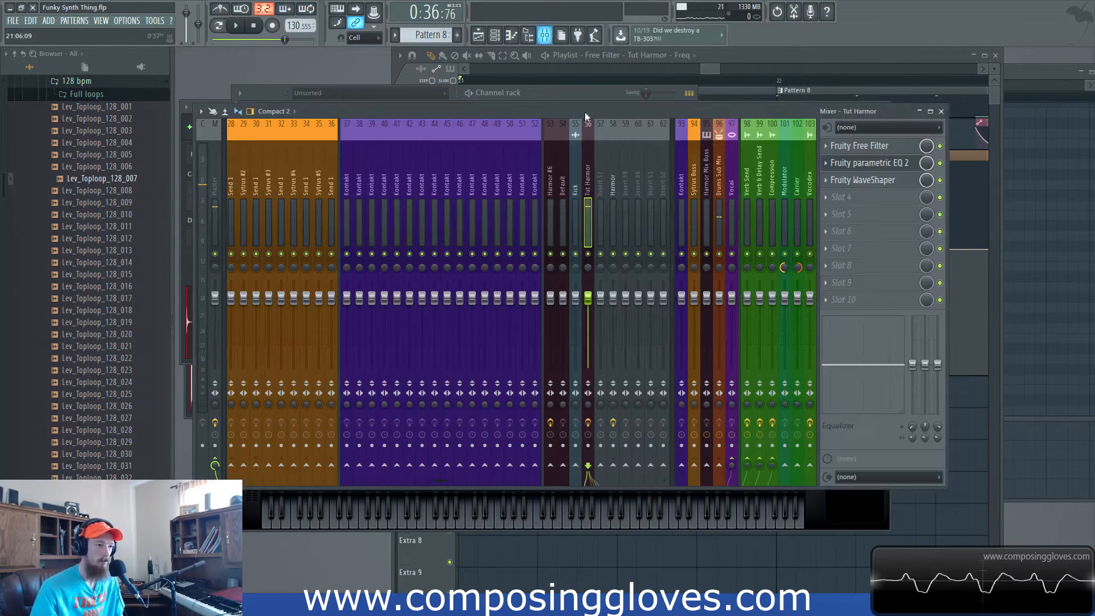
{"action": "left_click", "coordinate": [847, 204]}
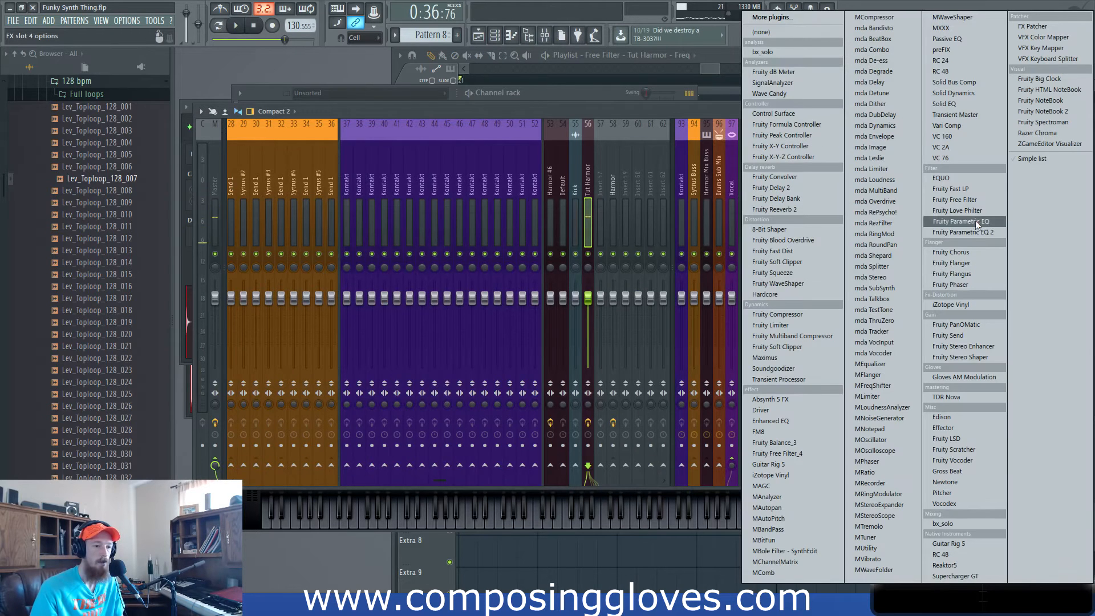
{"action": "left_click", "coordinate": [984, 232]}
{"action": "key", "text": "space"}
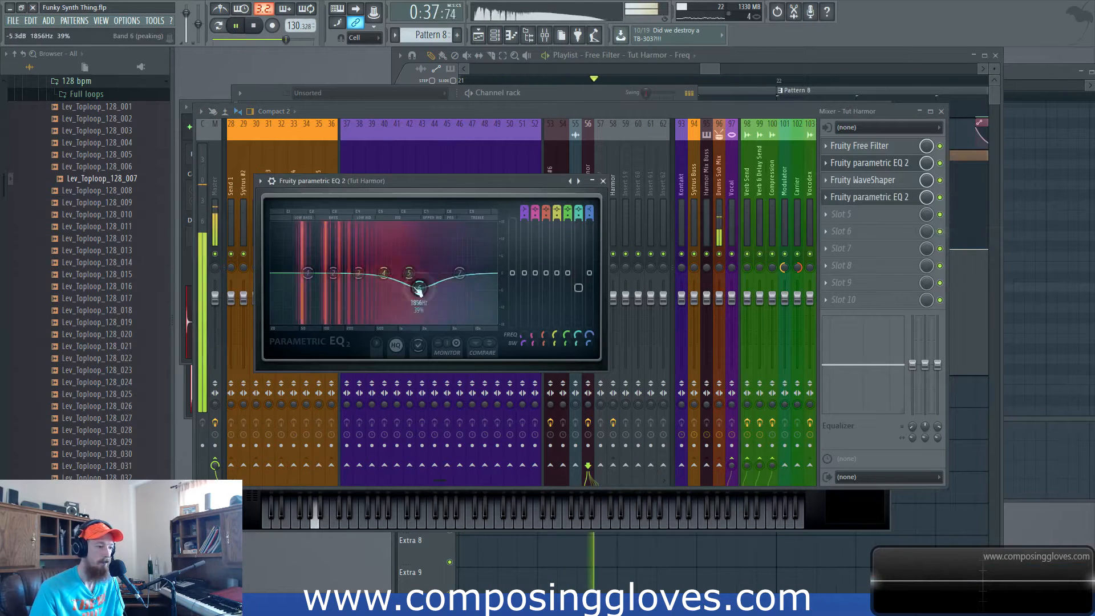
{"action": "left_click_drag", "start_coordinate": [383, 273], "coordinate": [404, 257]}
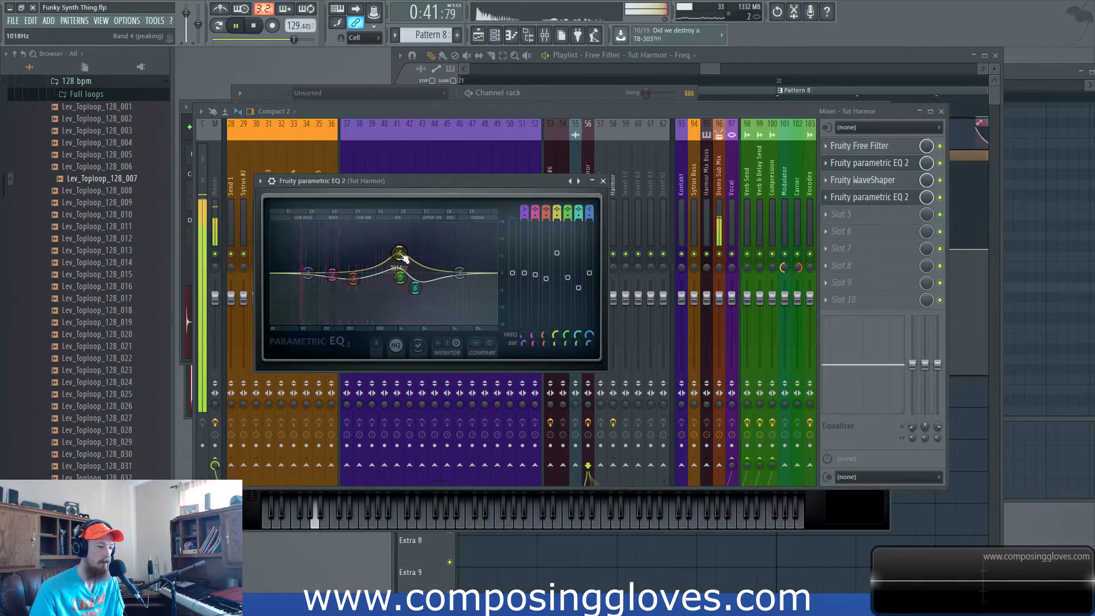
{"action": "key", "text": "space"}
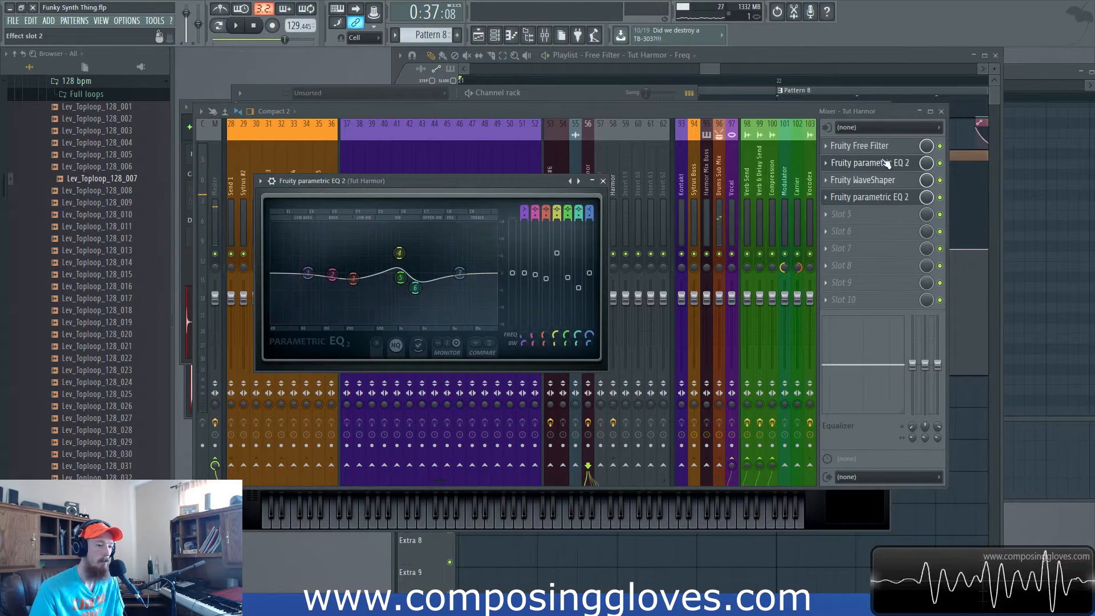
Compare the two EQs, try a deep band 6 cut near 1.9 kHz in the slot 4 EQ, and reduce it to a mild cut.
{"action": "left_click", "coordinate": [886, 164]}
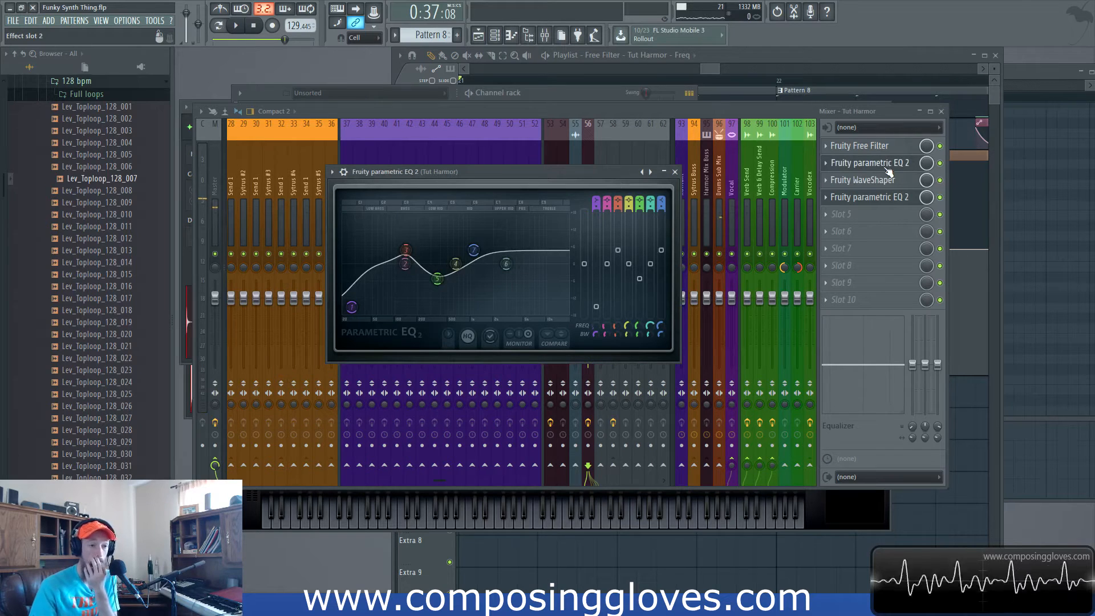
{"action": "left_click", "coordinate": [895, 204]}
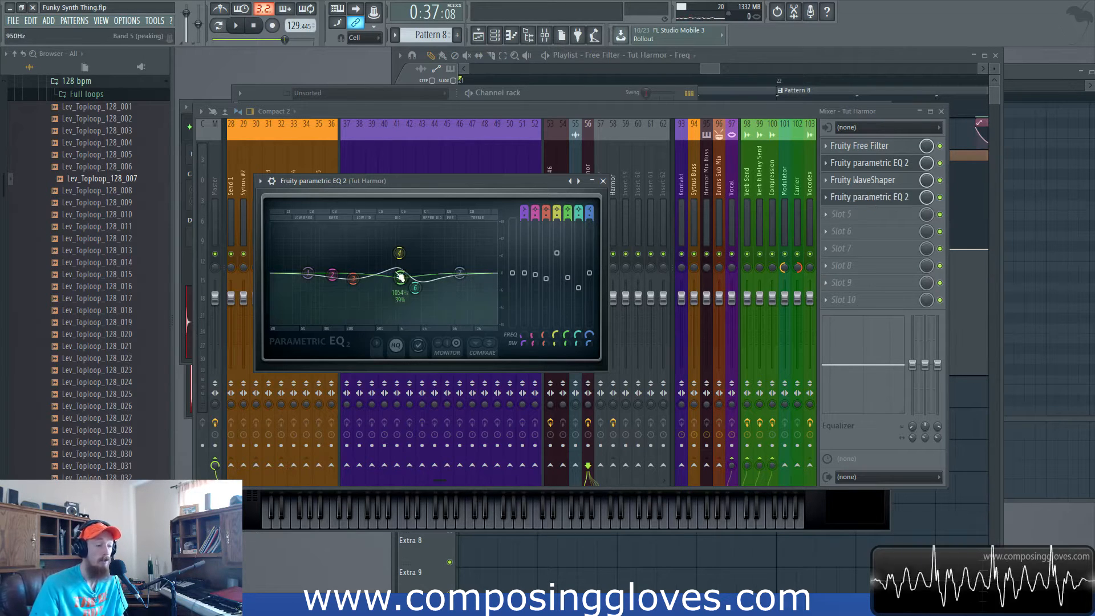
{"action": "left_click_drag", "start_coordinate": [415, 287], "coordinate": [422, 320]}
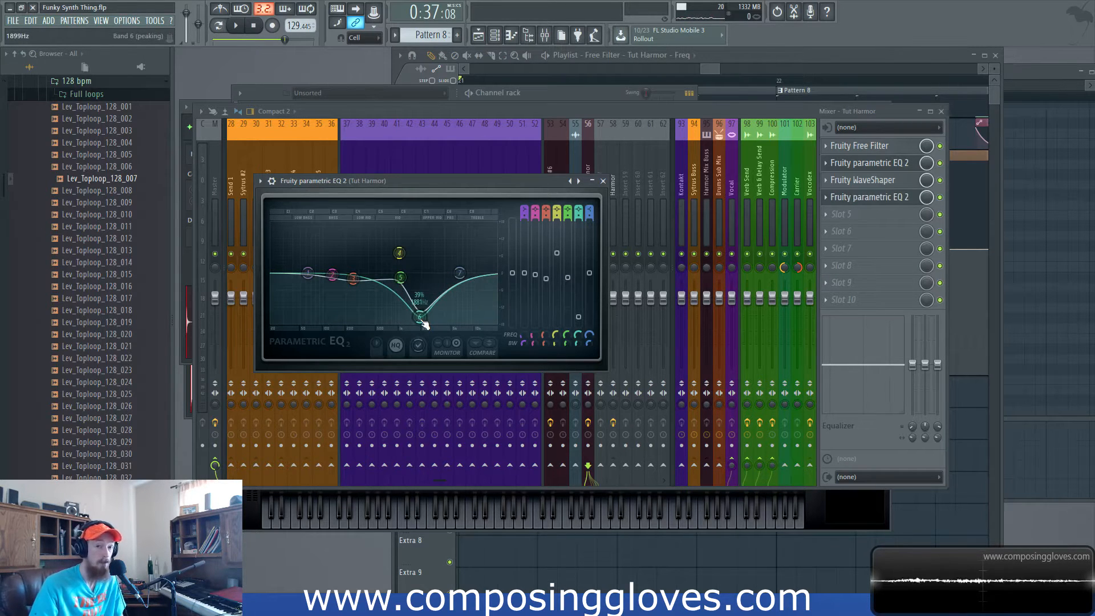
{"action": "left_click_drag", "start_coordinate": [425, 326], "coordinate": [418, 297]}
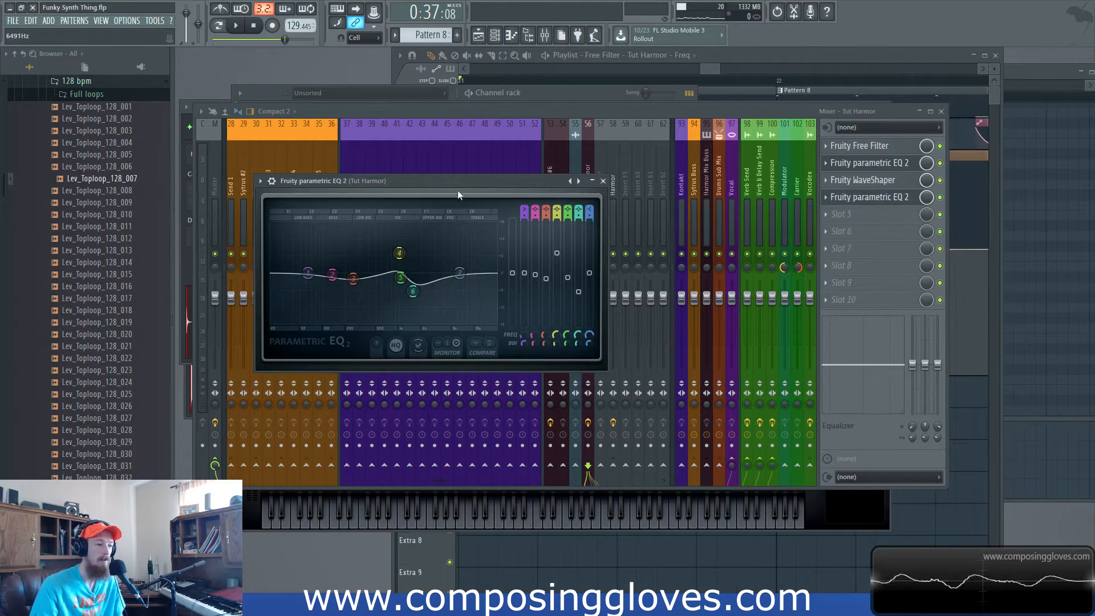
Reposition the slot 4 EQ window, shift band 4 to a slightly lower frequency, and adjust its bandwidth.
{"action": "left_click_drag", "start_coordinate": [454, 193], "coordinate": [555, 181]}
{"action": "left_click_drag", "start_coordinate": [501, 240], "coordinate": [490, 239]}
{"action": "scroll", "coordinate": [508, 258], "scroll_direction": "down", "scroll_amount": 2}
{"action": "scroll", "coordinate": [500, 246], "scroll_direction": "down", "scroll_amount": 2}
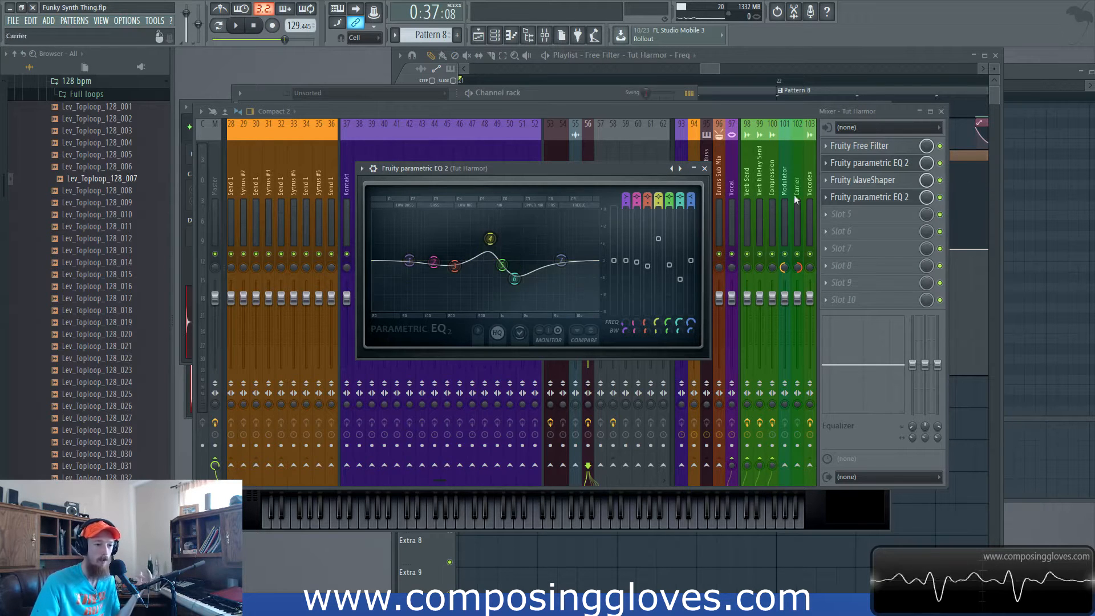
Open and close the slot 2 and slot 4 EQs to compare their curves, leaving the slot 4 EQ open.
{"action": "left_click", "coordinate": [871, 198]}
{"action": "left_click", "coordinate": [871, 198]}
{"action": "left_click", "coordinate": [867, 163]}
{"action": "left_click", "coordinate": [867, 163]}
{"action": "left_click", "coordinate": [871, 199]}
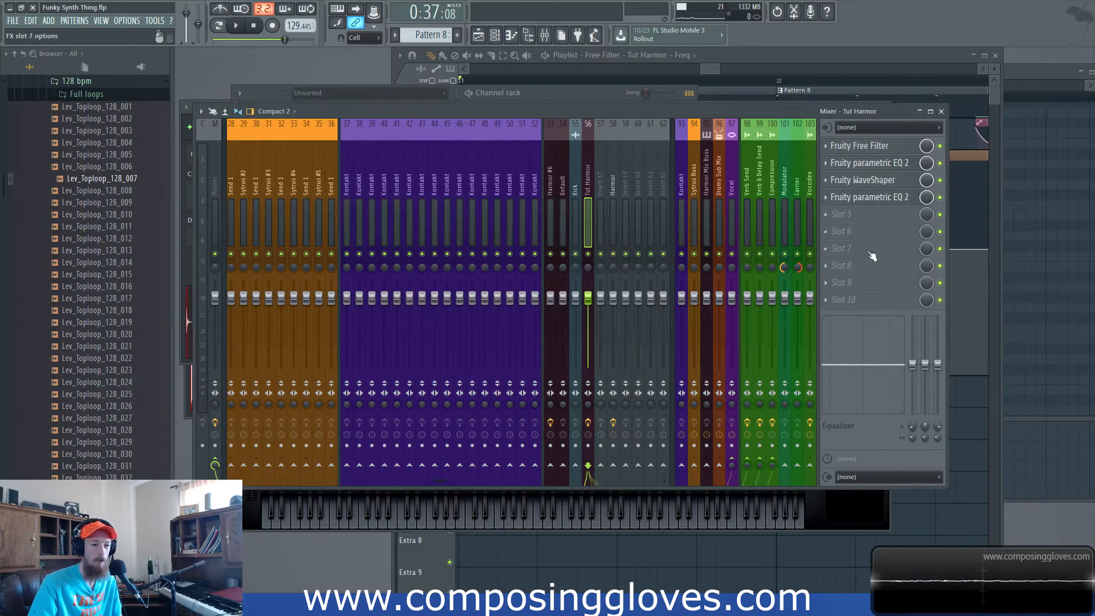
{"action": "left_click", "coordinate": [868, 200]}
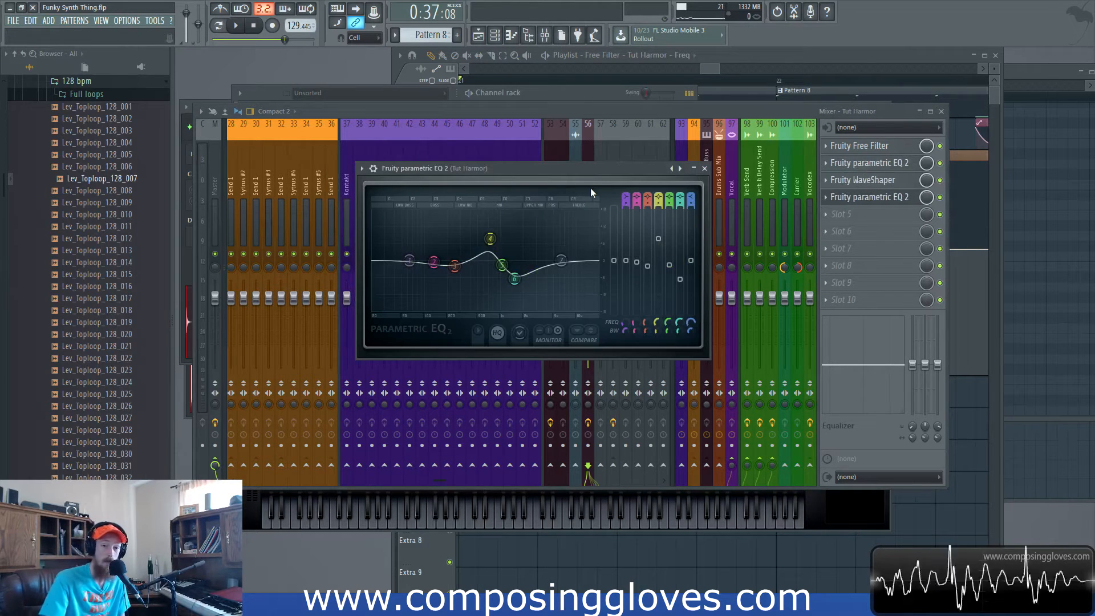
{"action": "left_click_drag", "start_coordinate": [600, 169], "coordinate": [608, 162]}
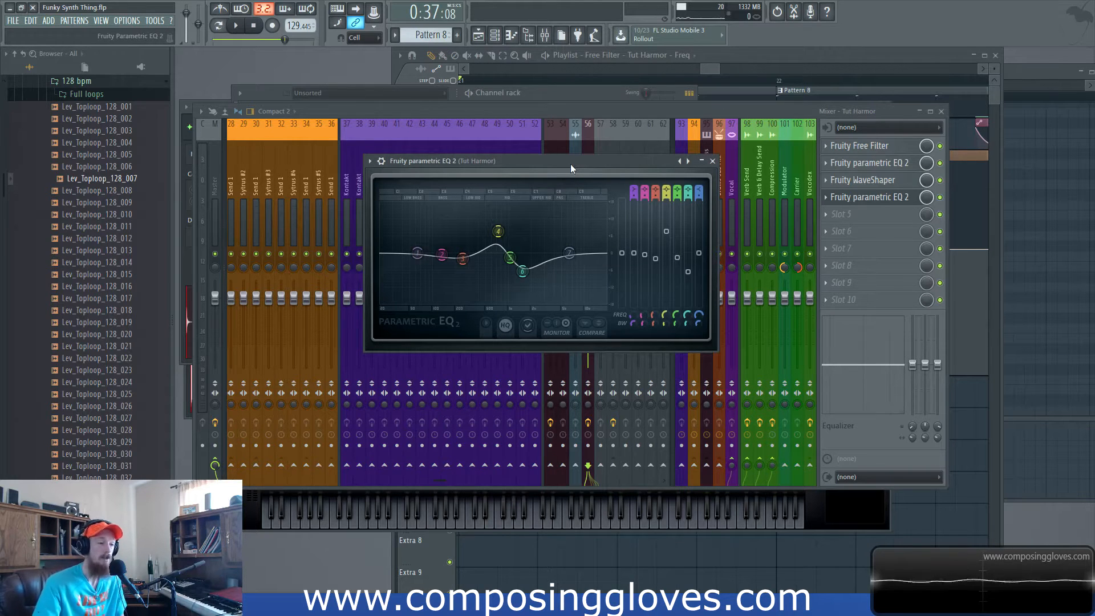
Raise band 2 slightly and cut band 3 mildly in the slot 4 EQ while the section plays.
{"action": "key", "text": "space"}
{"action": "mouse_move", "coordinate": [440, 255]}
{"action": "left_mouse_down"}
{"action": "mouse_move", "coordinate": [442, 225]}
{"action": "mouse_move", "coordinate": [463, 231]}
{"action": "mouse_move", "coordinate": [441, 250]}
{"action": "left_mouse_up"}
{"action": "key", "text": "space"}
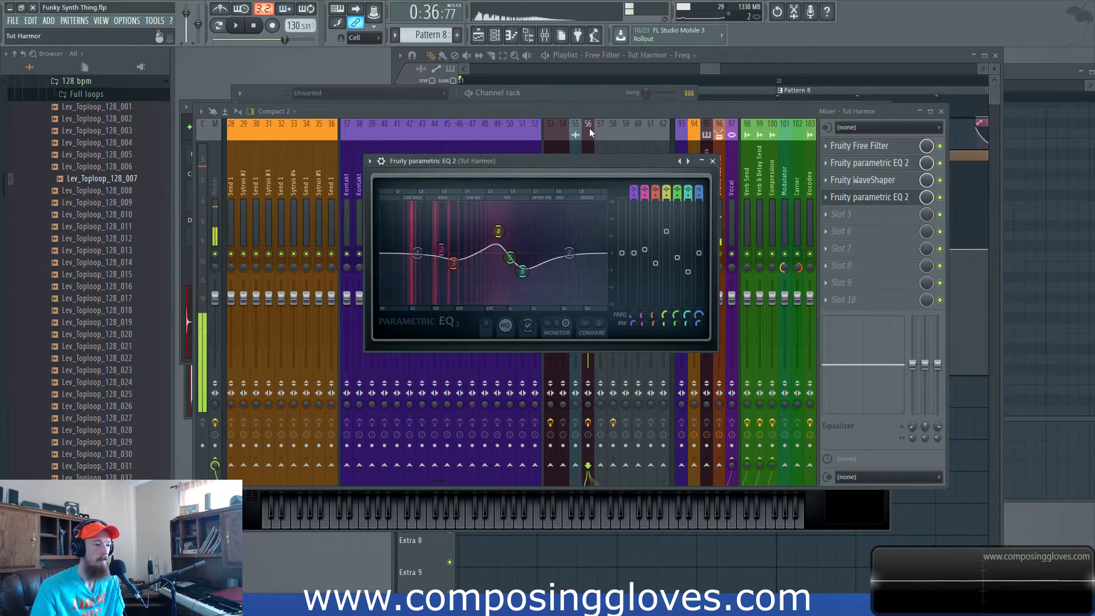
Reopen the Tut Harmor synth, lower part A's unison pitch thickness, and audition the section.
{"action": "left_click", "coordinate": [573, 93]}
{"action": "left_click", "coordinate": [406, 146]}
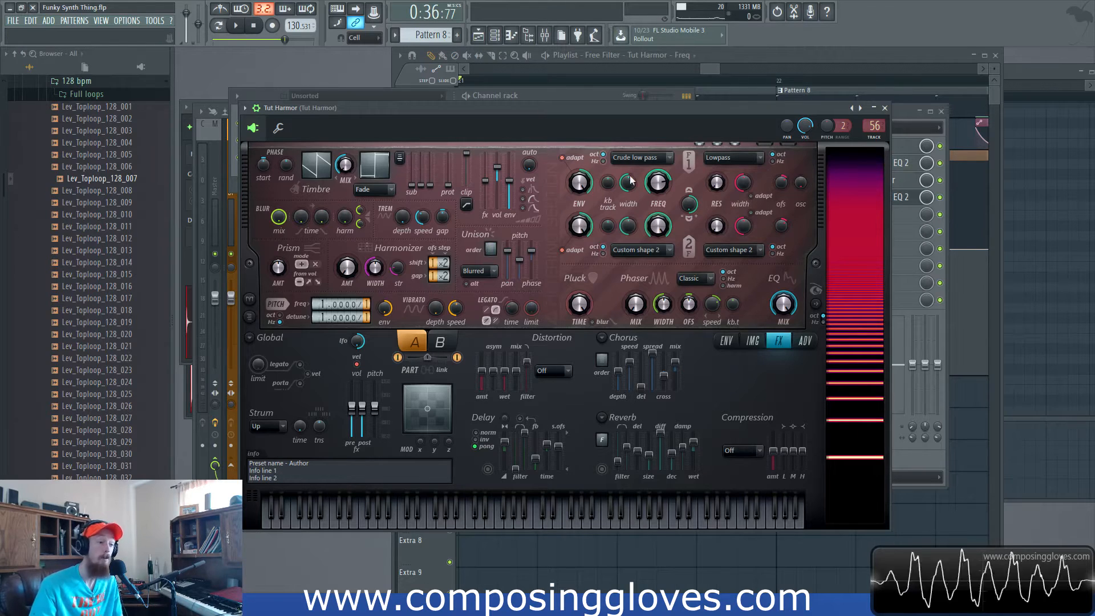
{"action": "left_click_drag", "start_coordinate": [622, 107], "coordinate": [622, 104]}
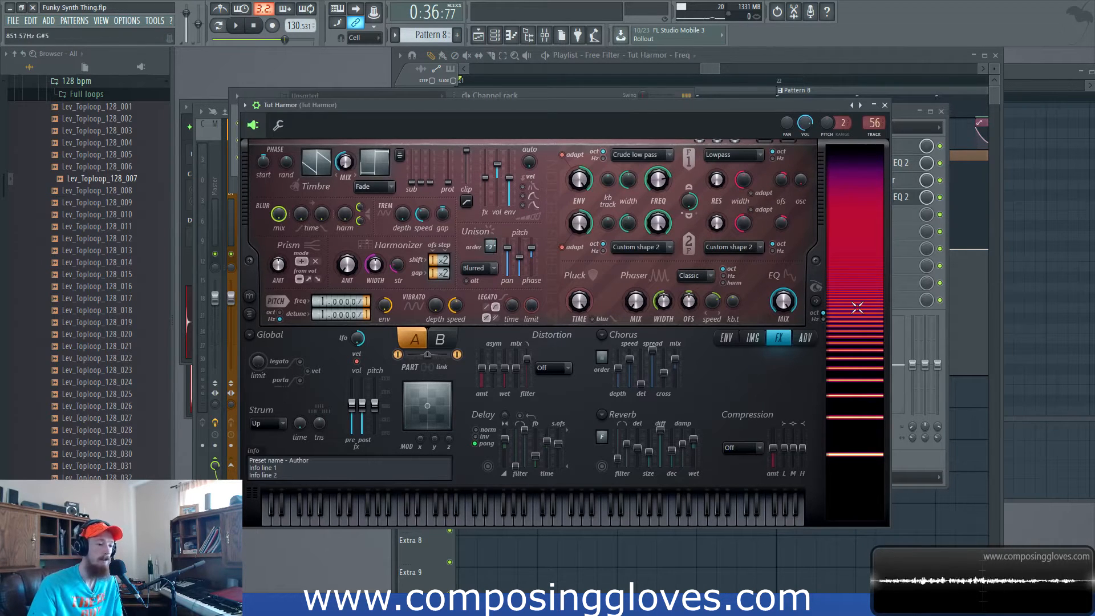
{"action": "left_click_drag", "start_coordinate": [520, 258], "coordinate": [521, 265]}
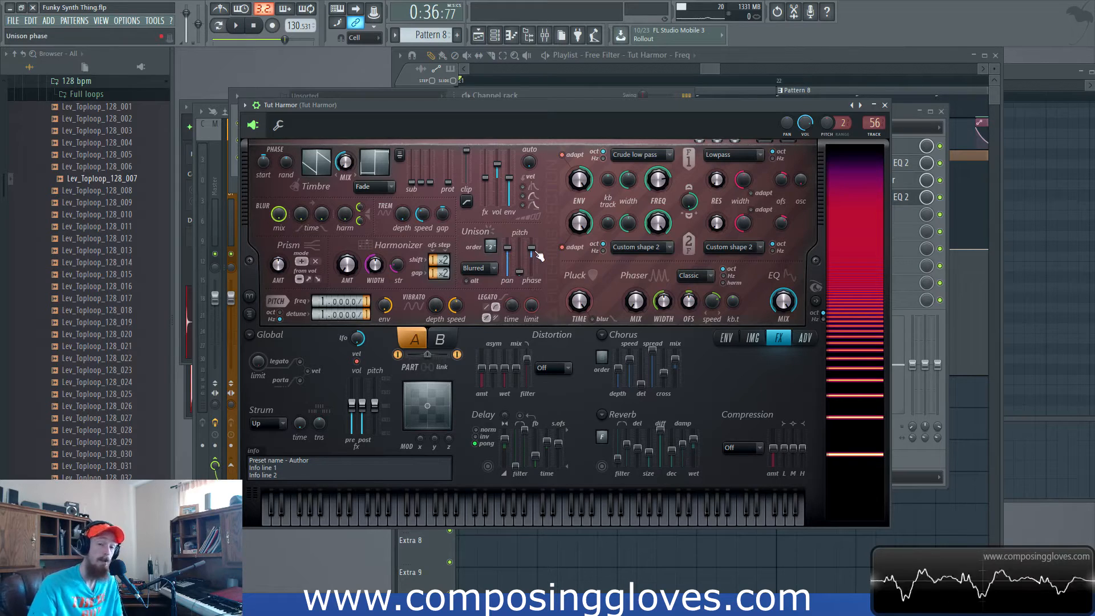
{"action": "key", "text": "space"}
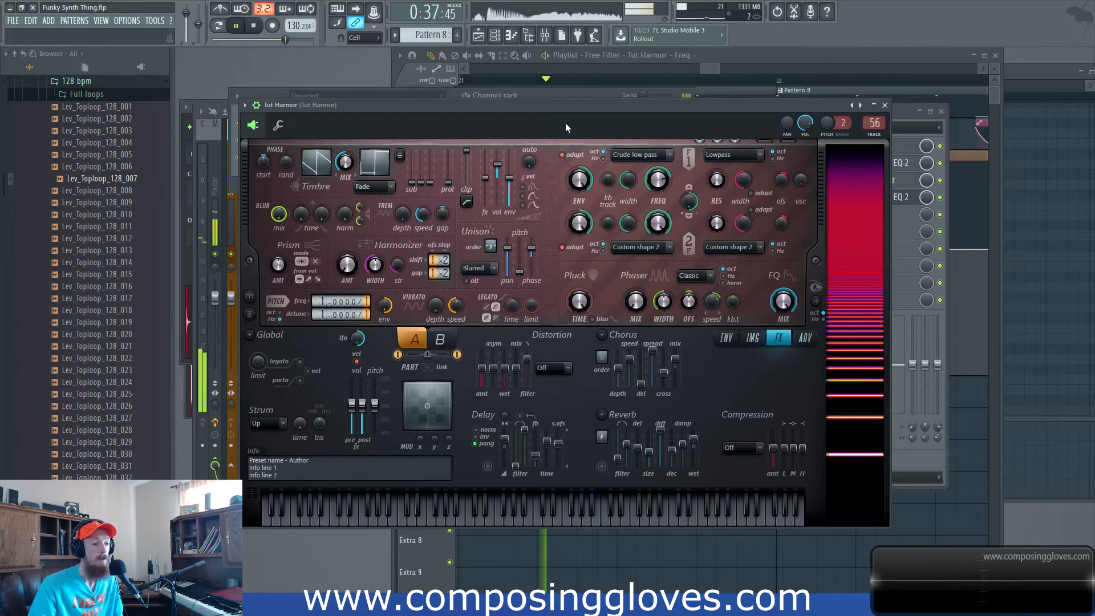
{"action": "key", "text": "space"}
{"action": "key", "text": "space"}
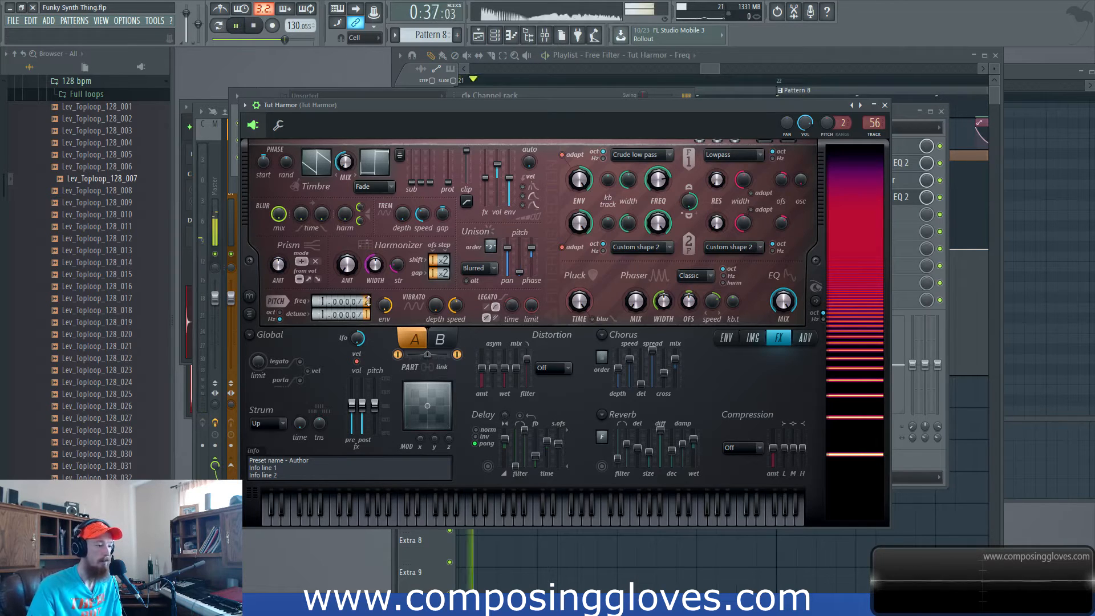
{"action": "key", "text": "space"}
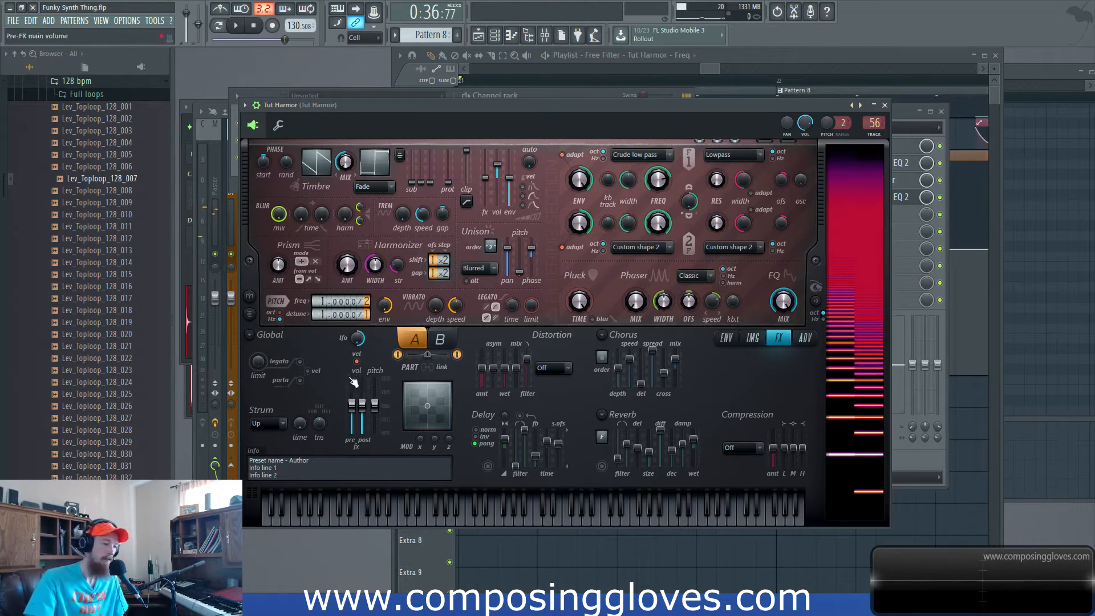
Compare Tut Harmor's part B with part A during playback, returning to part A.
{"action": "left_click", "coordinate": [440, 342]}
{"action": "key", "text": "space"}
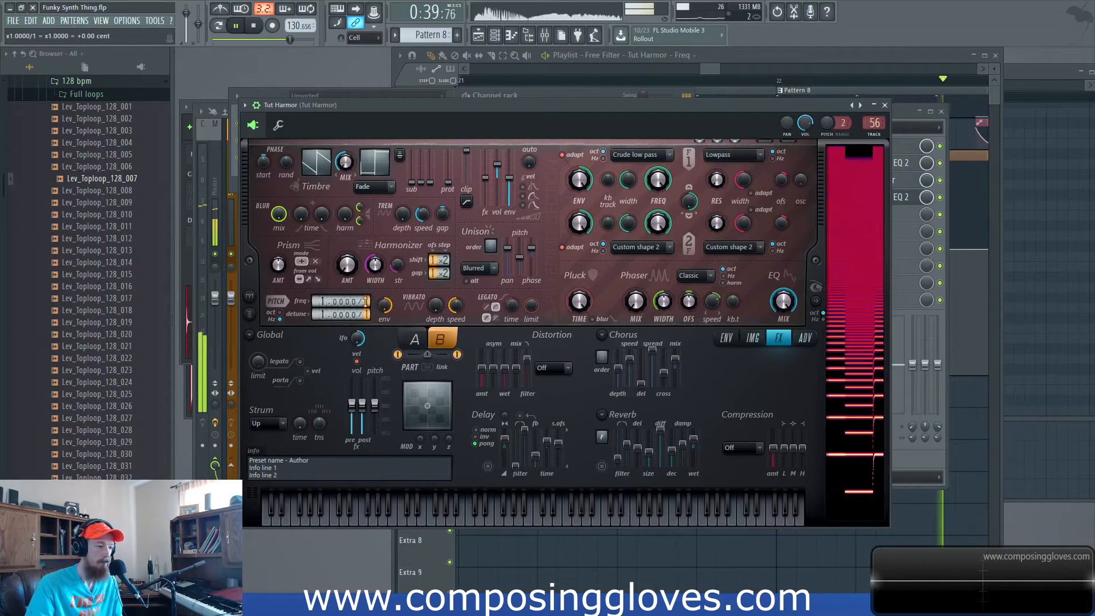
{"action": "left_click", "coordinate": [416, 339]}
{"action": "key", "text": "space"}
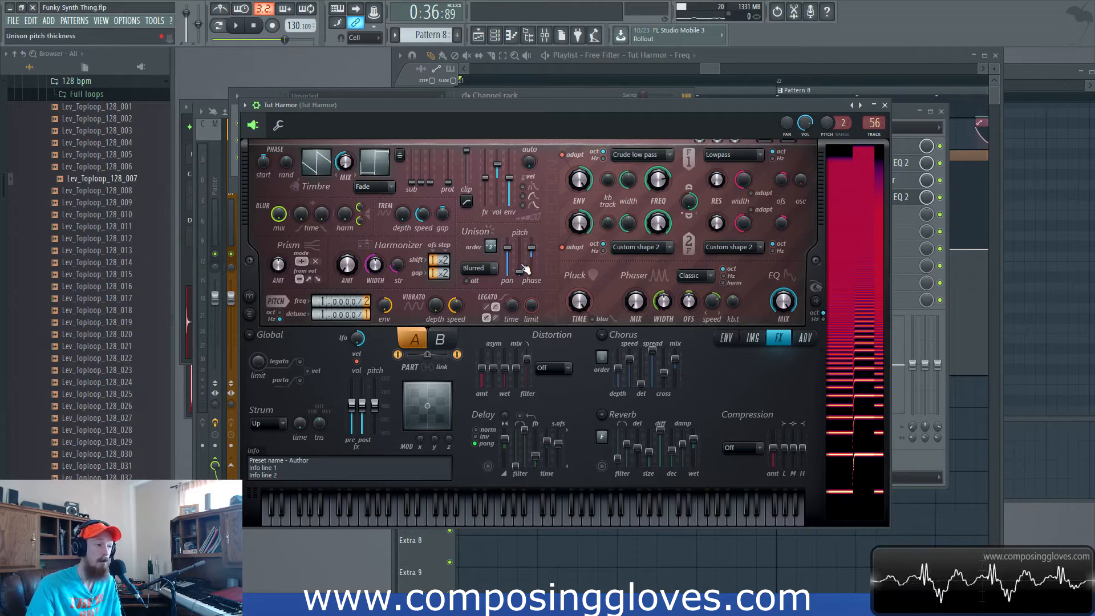
{"action": "mouse_move", "coordinate": [594, 107]}
{"action": "left_mouse_down"}
{"action": "mouse_move", "coordinate": [649, 114]}
{"action": "mouse_move", "coordinate": [585, 109]}
{"action": "left_mouse_up"}
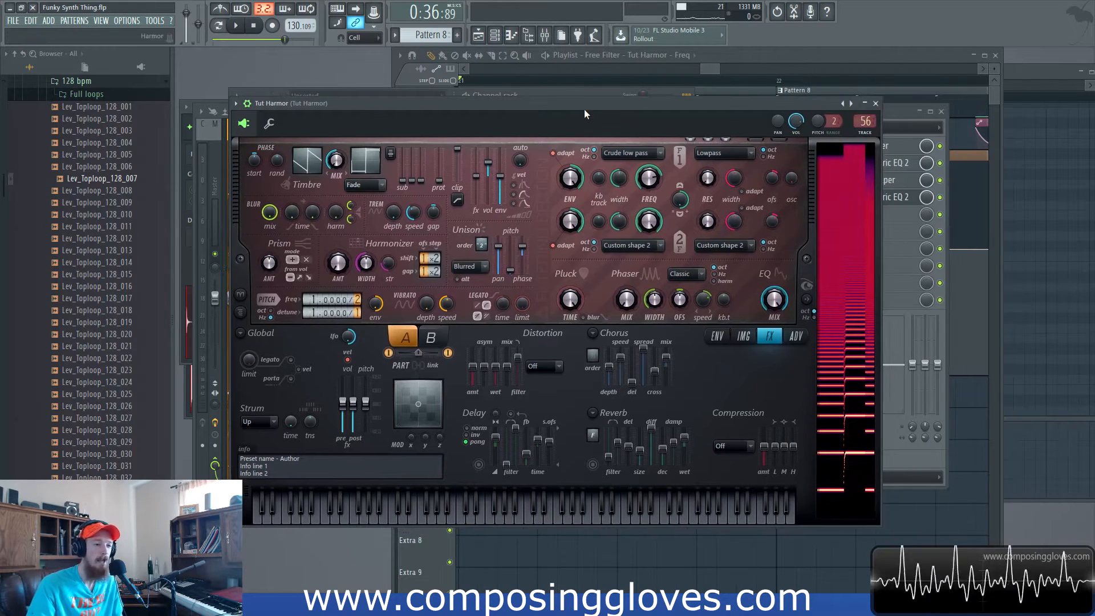
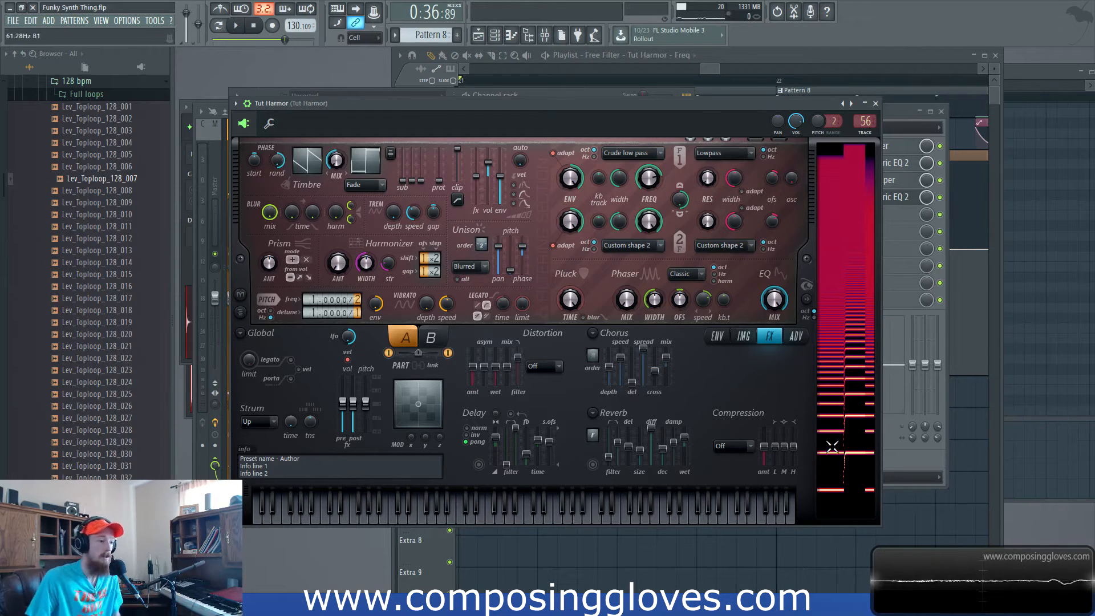
Audition the sound, lower part A's phase randomness, and play the section again.
{"action": "key", "text": "space"}
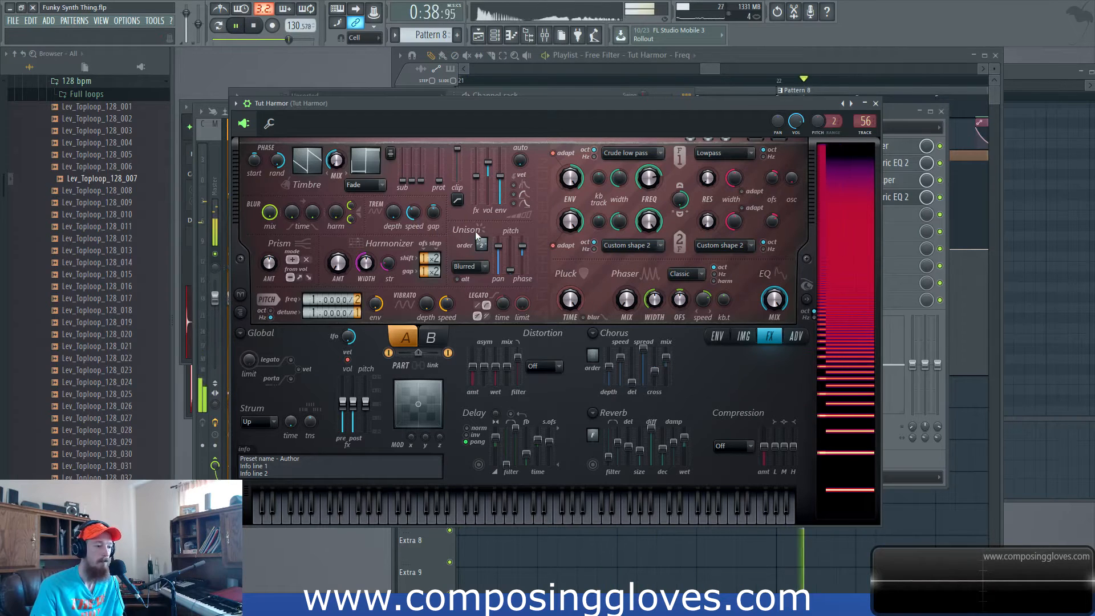
{"action": "key", "text": "space"}
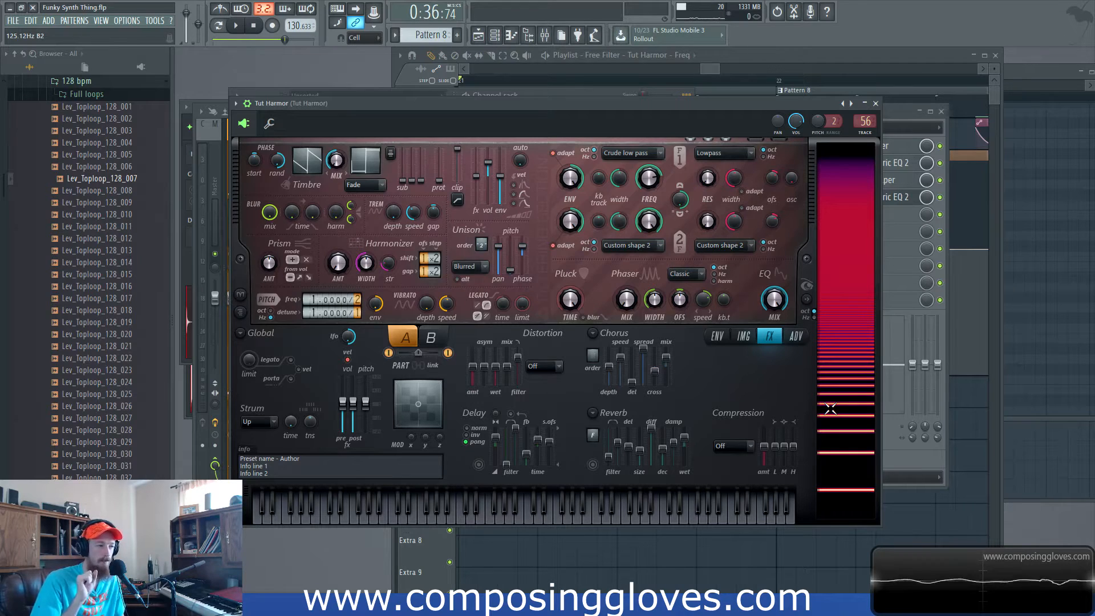
{"action": "left_click_drag", "start_coordinate": [277, 161], "coordinate": [277, 191]}
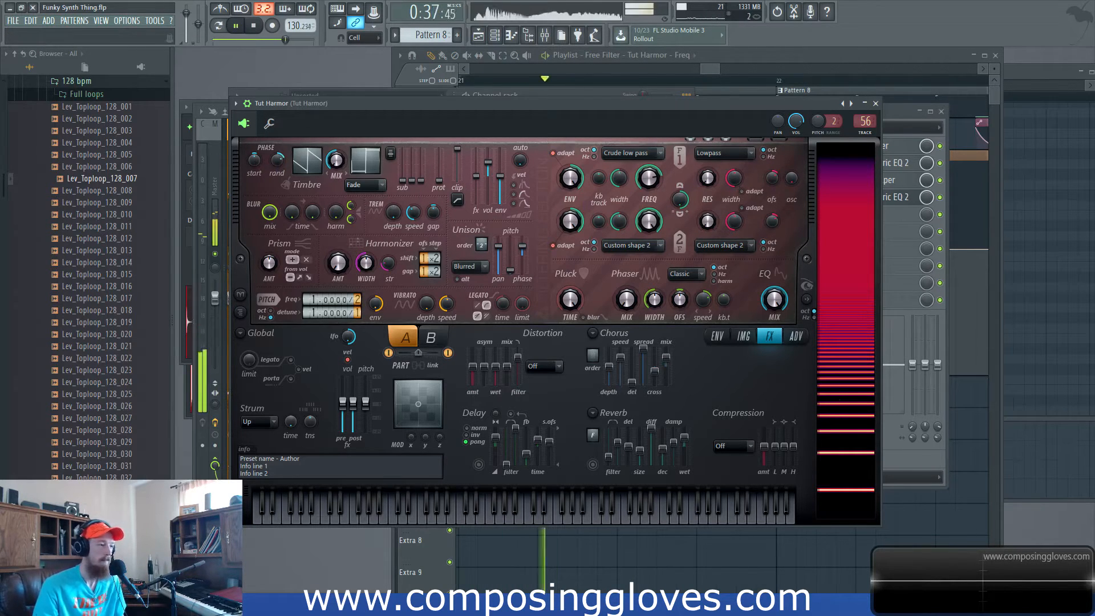
{"action": "key", "text": "space"}
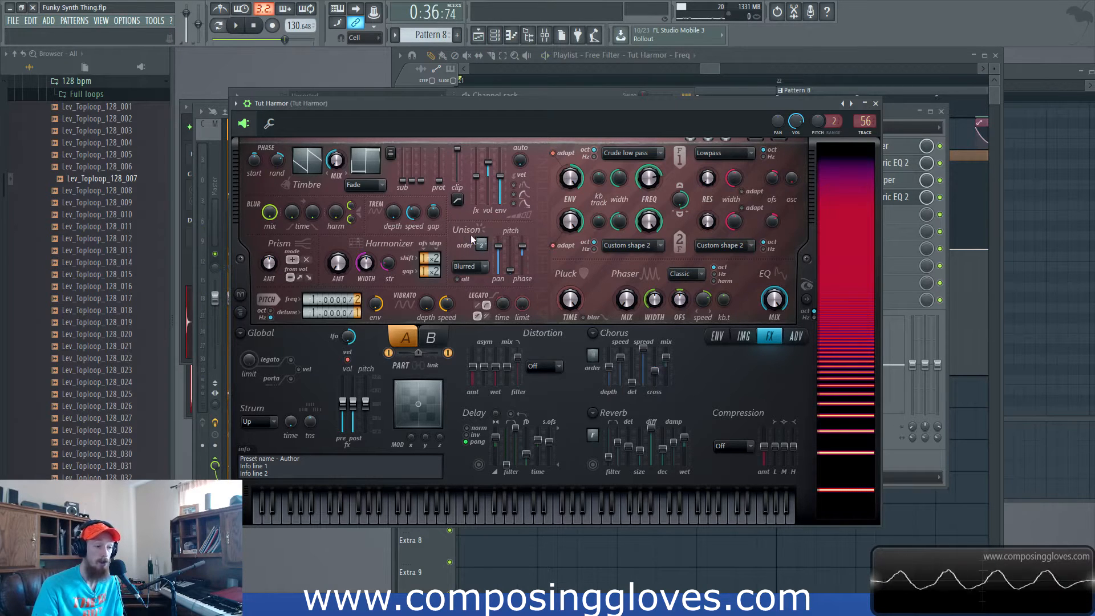
Select bars 21 to 28 in the playlist and create an automation clip for part A's unison phase.
{"action": "left_click", "coordinate": [711, 68]}
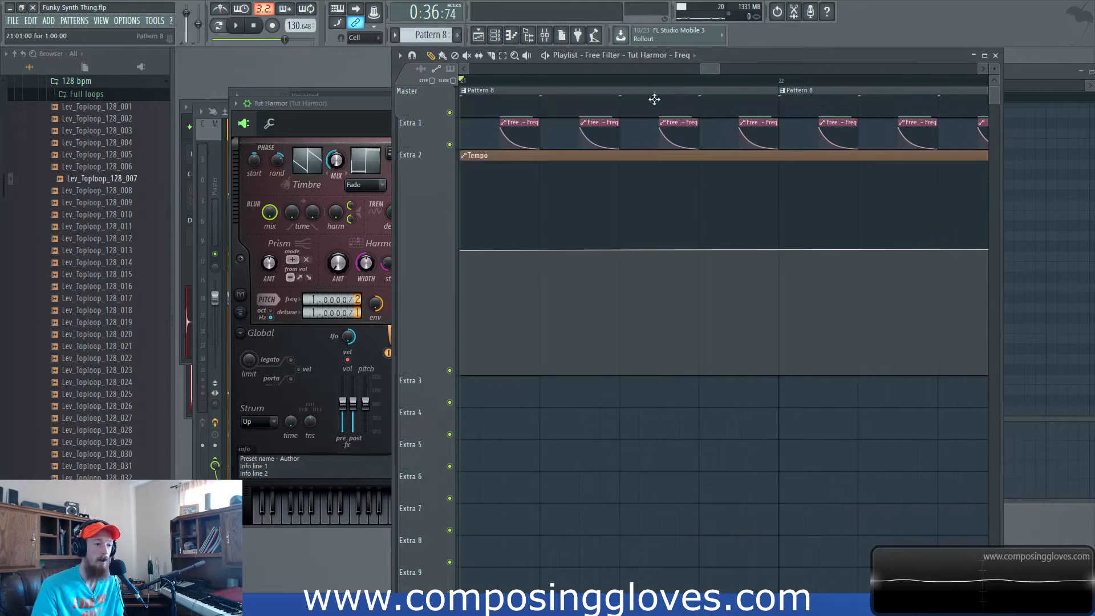
{"action": "scroll", "coordinate": [577, 86], "scroll_direction": "down", "scroll_amount": 3}
{"action": "left_click_drag", "start_coordinate": [536, 85], "coordinate": [804, 143]}
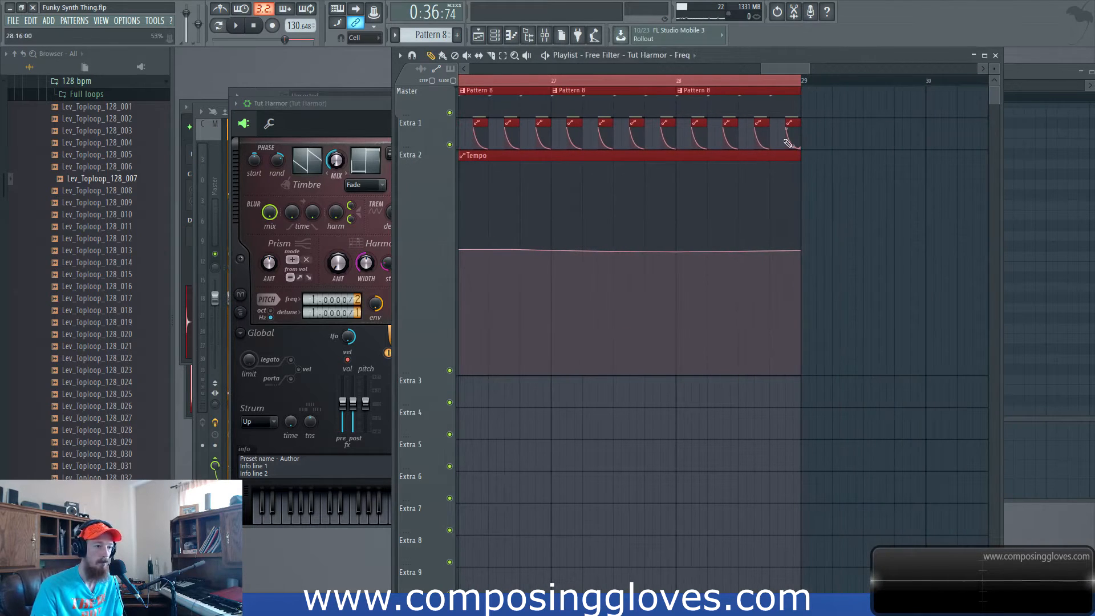
{"action": "left_click", "coordinate": [359, 136]}
{"action": "right_click", "coordinate": [521, 248]}
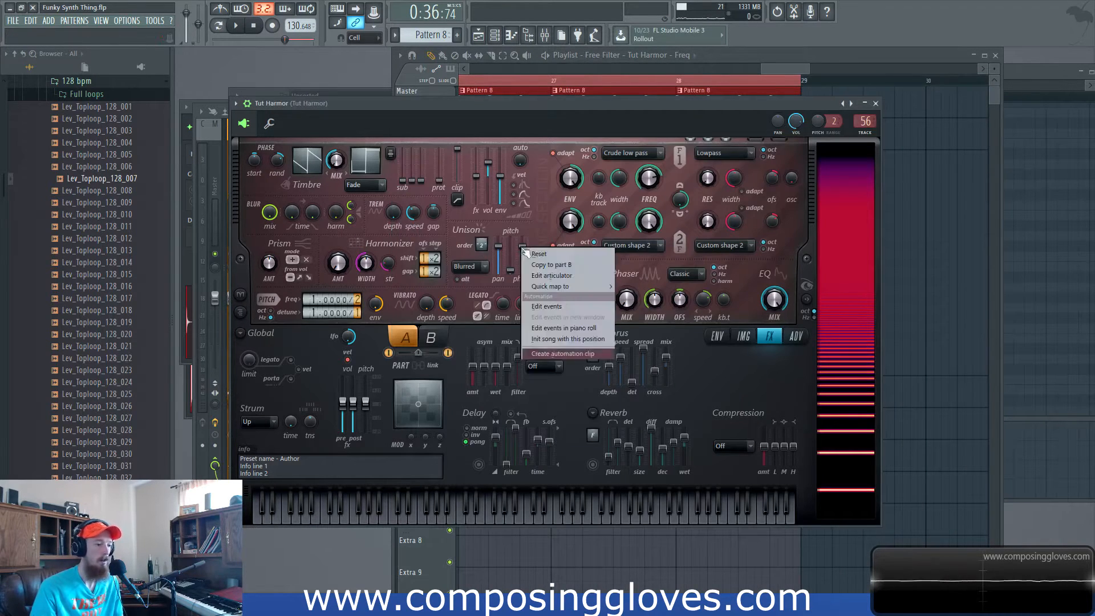
{"action": "left_click", "coordinate": [557, 354]}
Shape the unison phase automation with a dip near bar 22 and a rise toward bar 25, and audition it.
{"action": "left_click", "coordinate": [717, 64]}
{"action": "scroll", "coordinate": [565, 355], "scroll_direction": "down", "scroll_amount": 4}
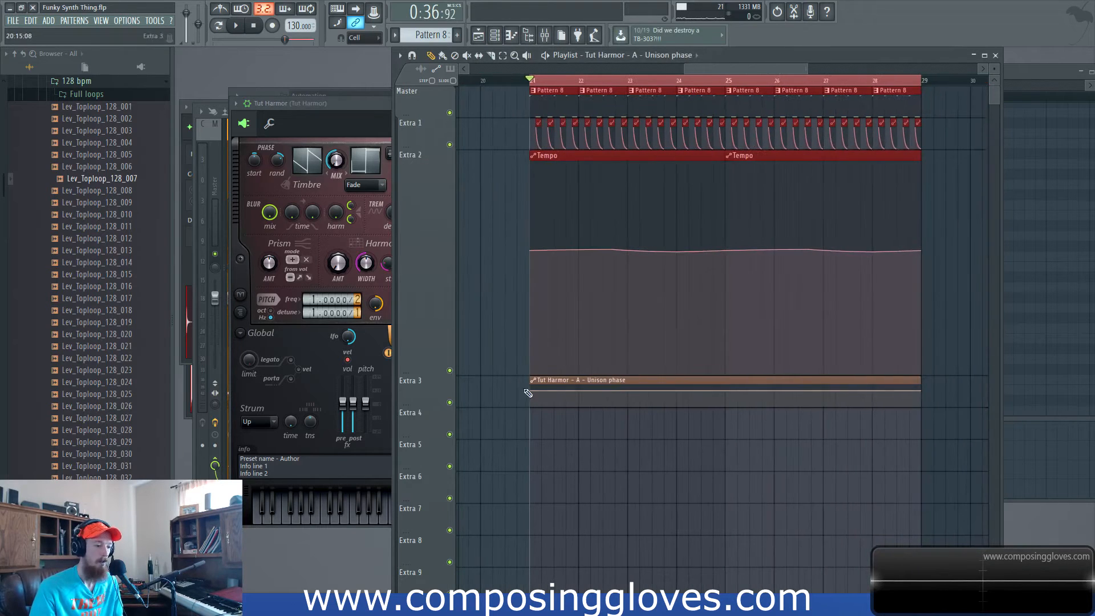
{"action": "right_click", "coordinate": [603, 396]}
{"action": "right_click", "coordinate": [750, 392]}
{"action": "key", "text": "space"}
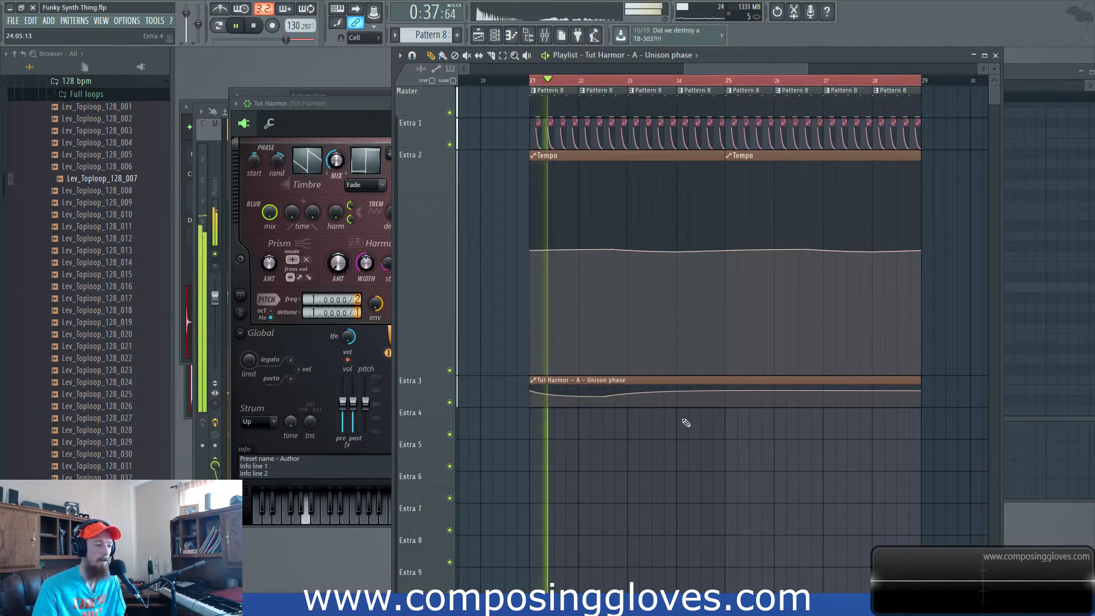
{"action": "left_click", "coordinate": [371, 112]}
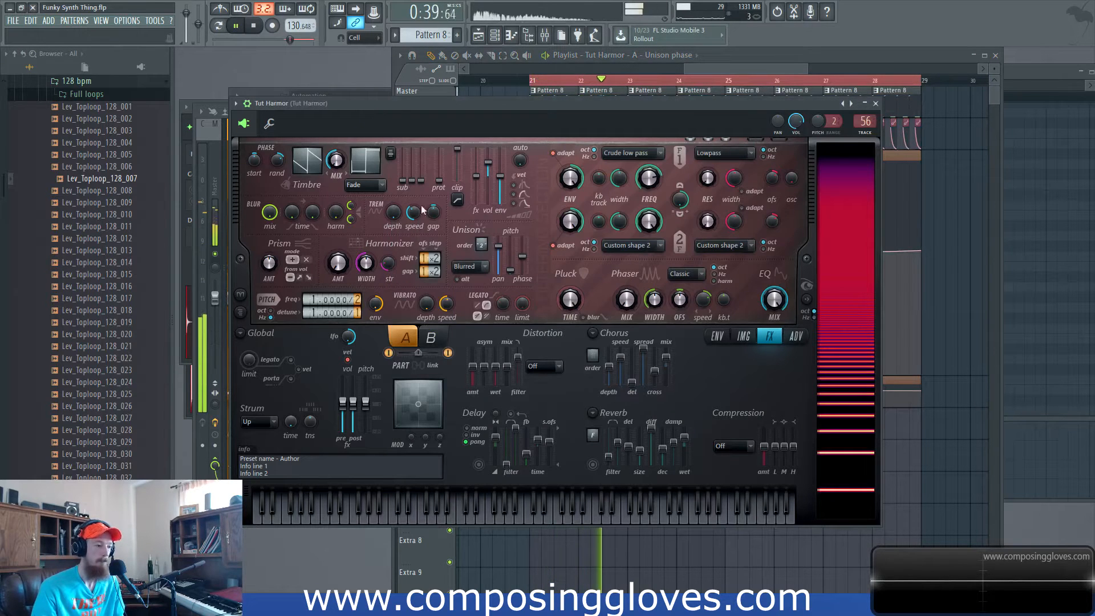
{"action": "key", "text": "space"}
Open Tut Harmor's slot 4 EQ and cut band 3 by about 8.6 dB near 191 Hz during playback.
{"action": "left_click", "coordinate": [545, 36]}
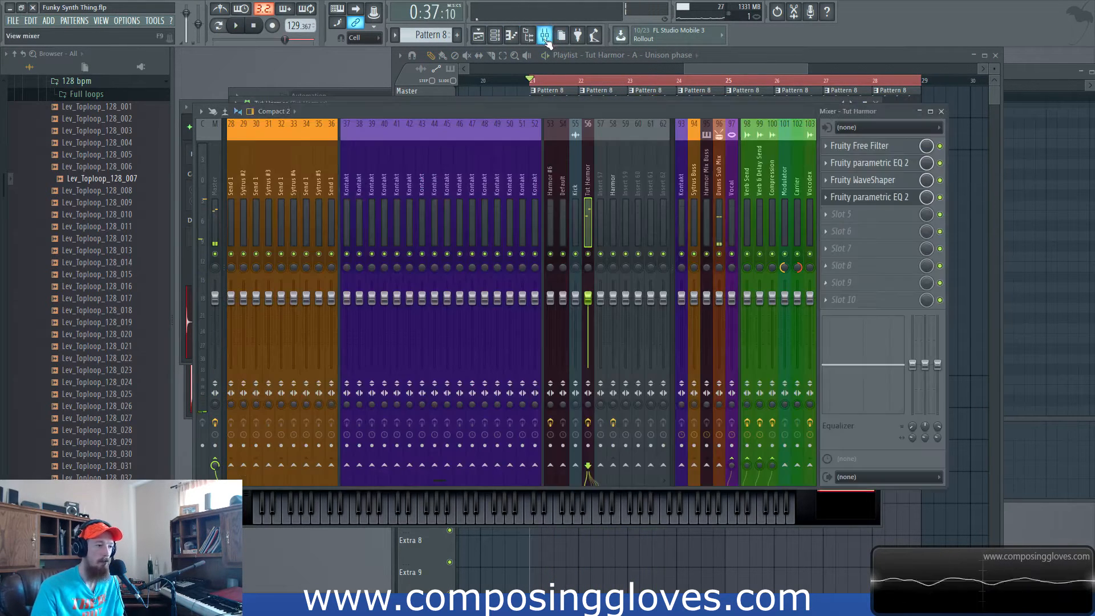
{"action": "left_click", "coordinate": [863, 197]}
{"action": "key", "text": "space"}
{"action": "mouse_move", "coordinate": [453, 263]}
{"action": "left_mouse_down"}
{"action": "mouse_move", "coordinate": [462, 292]}
{"action": "mouse_move", "coordinate": [453, 278]}
{"action": "left_mouse_up"}
{"action": "key", "text": "space"}
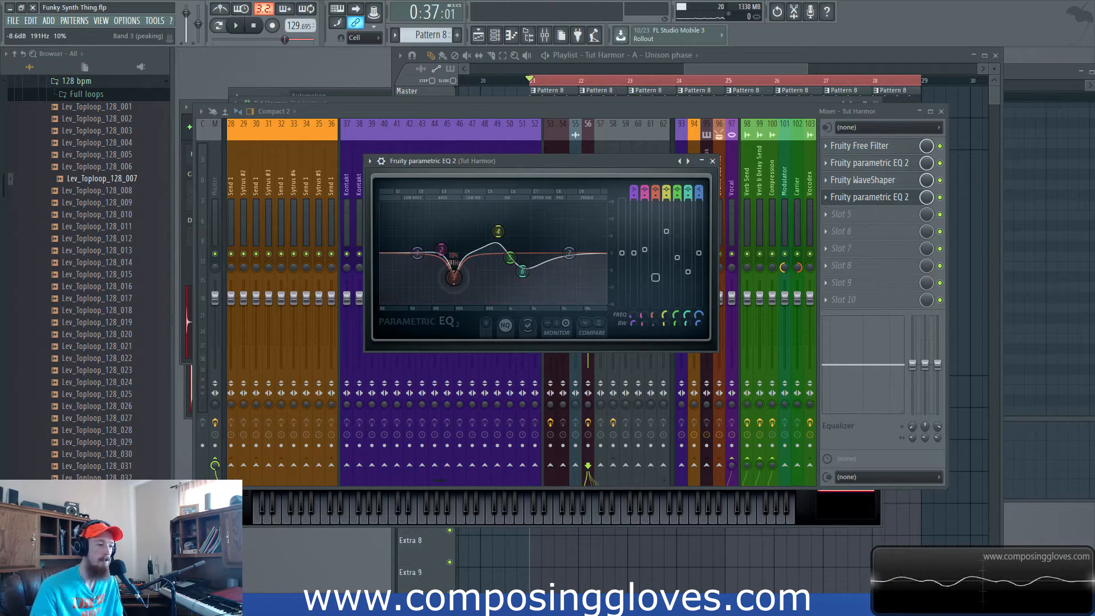
Shift the slot 4 EQ's band 2 to a lower frequency and roll off the lowest frequencies with band 1.
{"action": "mouse_move", "coordinate": [446, 252]}
{"action": "left_mouse_down"}
{"action": "mouse_move", "coordinate": [418, 257]}
{"action": "mouse_move", "coordinate": [395, 305]}
{"action": "mouse_move", "coordinate": [386, 303]}
{"action": "mouse_move", "coordinate": [403, 303]}
{"action": "mouse_move", "coordinate": [388, 303]}
{"action": "mouse_move", "coordinate": [431, 246]}
{"action": "mouse_move", "coordinate": [428, 258]}
{"action": "left_mouse_up"}
{"action": "key", "text": "space"}
{"action": "scroll", "coordinate": [394, 300], "scroll_direction": "down", "scroll_amount": 4}
{"action": "scroll", "coordinate": [398, 303], "scroll_direction": "down", "scroll_amount": 2}
{"action": "key", "text": "space"}
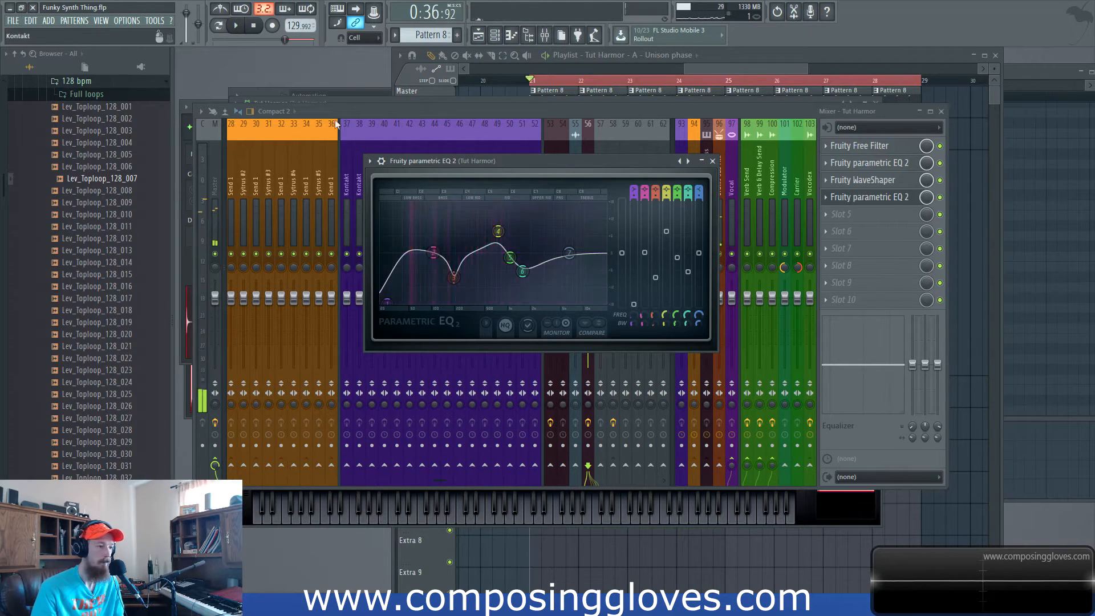
Show the Unsorted channels, reopen Tut Harmor, and raise part A's Harmonizer amount to about 52%.
{"action": "key", "text": "F6"}
{"action": "left_click", "coordinate": [348, 97]}
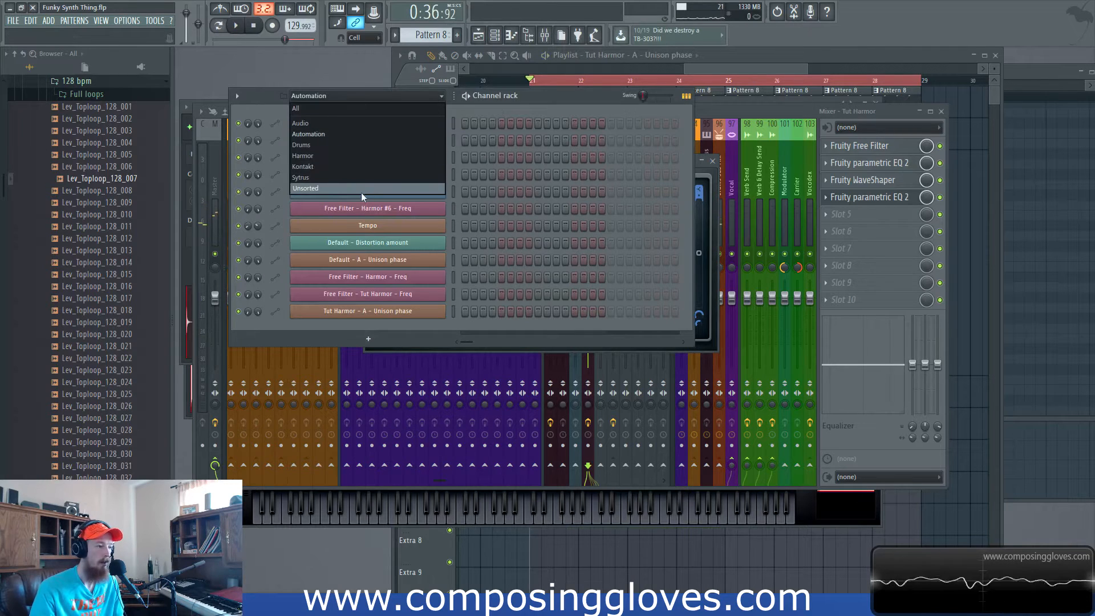
{"action": "left_click", "coordinate": [362, 189]}
{"action": "left_click", "coordinate": [375, 140]}
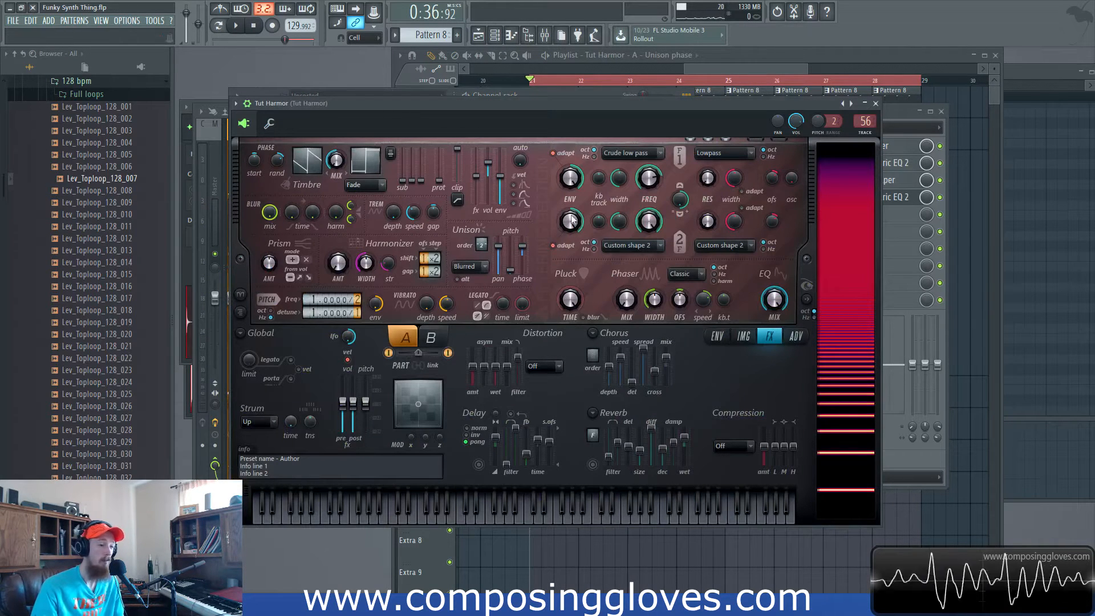
{"action": "key", "text": "space"}
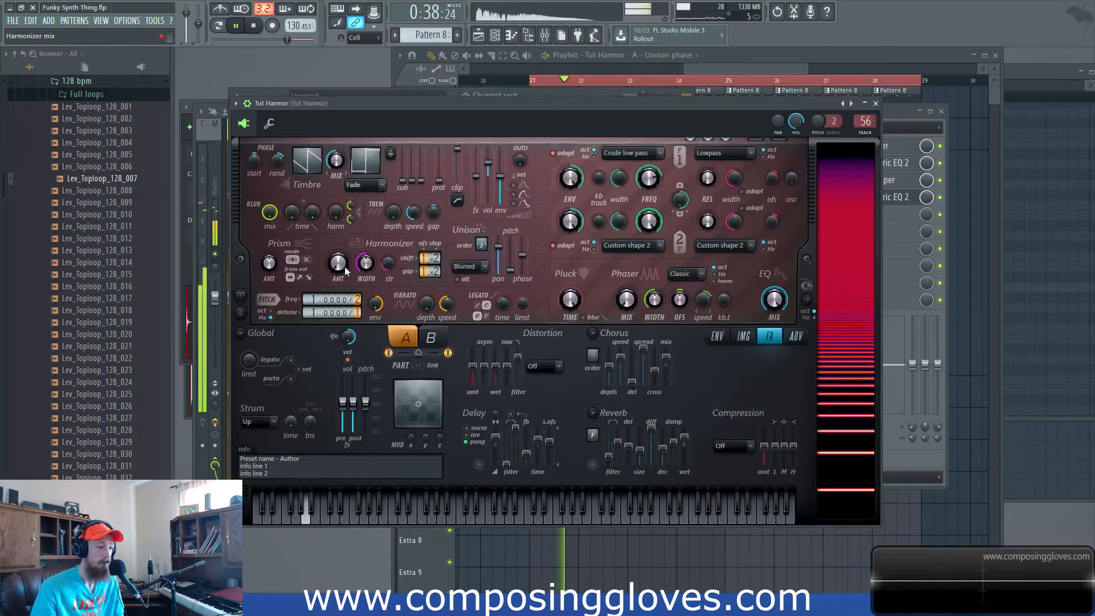
{"action": "key", "text": "space"}
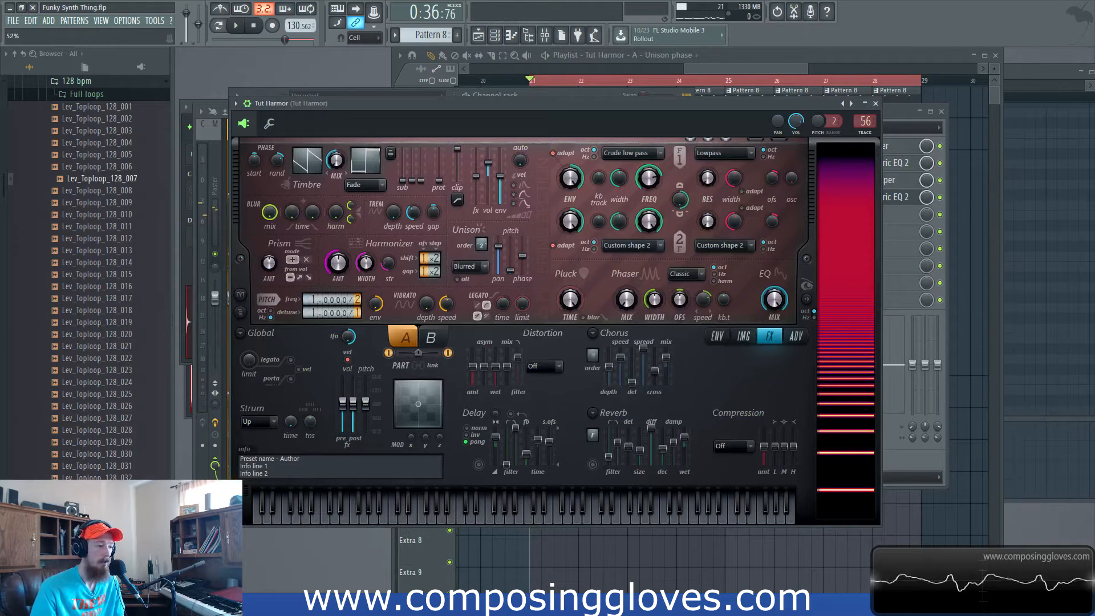
Adjust the Harmonizer's shift and gap values, setting the gap step to 4, while auditioning the section.
{"action": "key", "text": "space"}
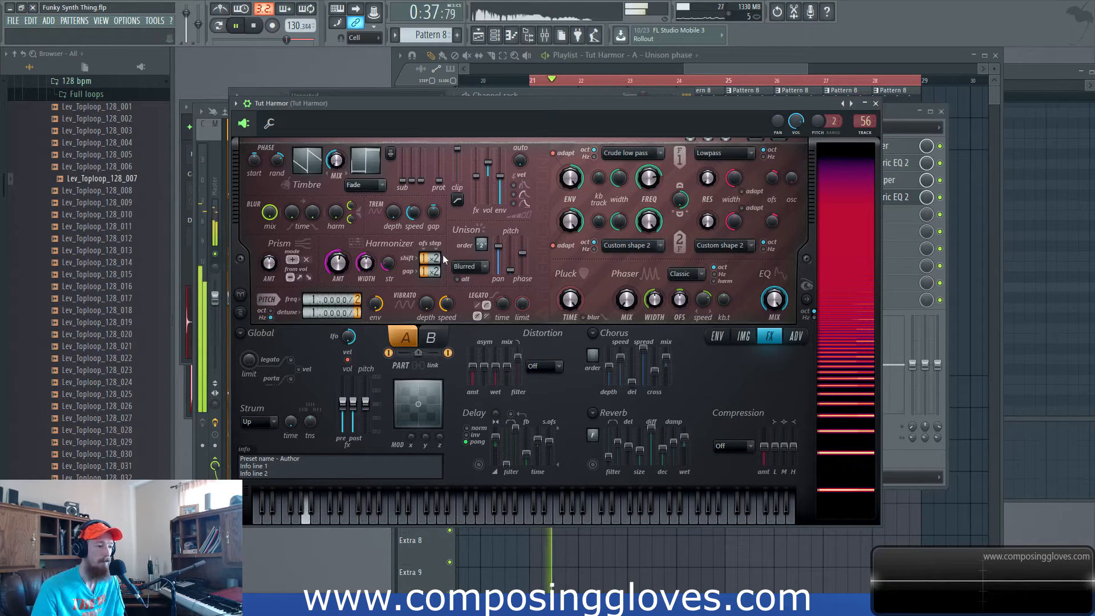
{"action": "key", "text": "space"}
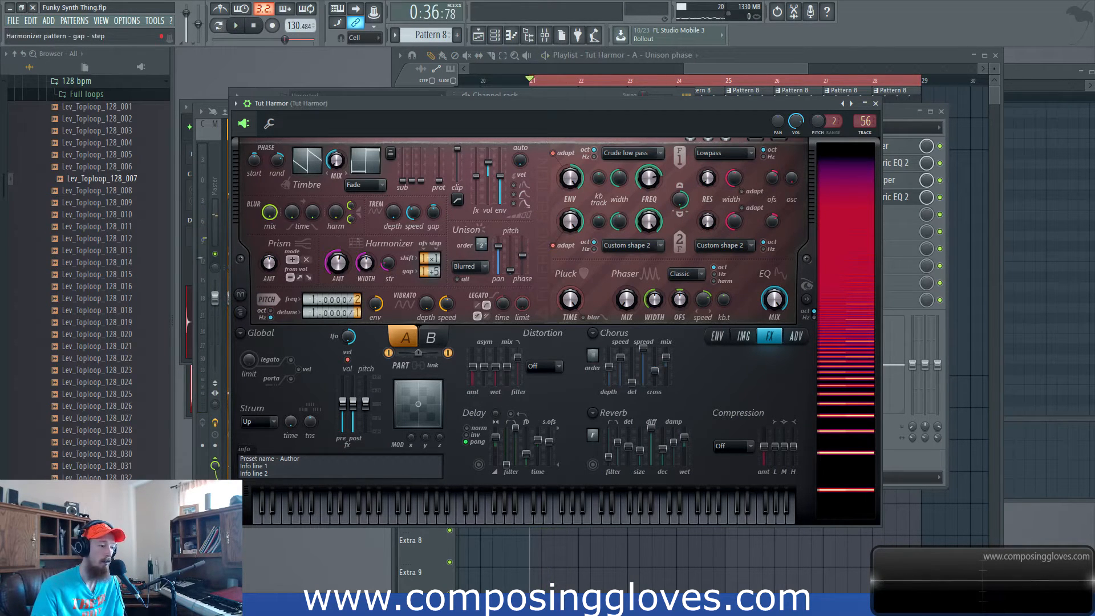
{"action": "left_click_drag", "start_coordinate": [631, 104], "coordinate": [669, 110]}
{"action": "key", "text": "space"}
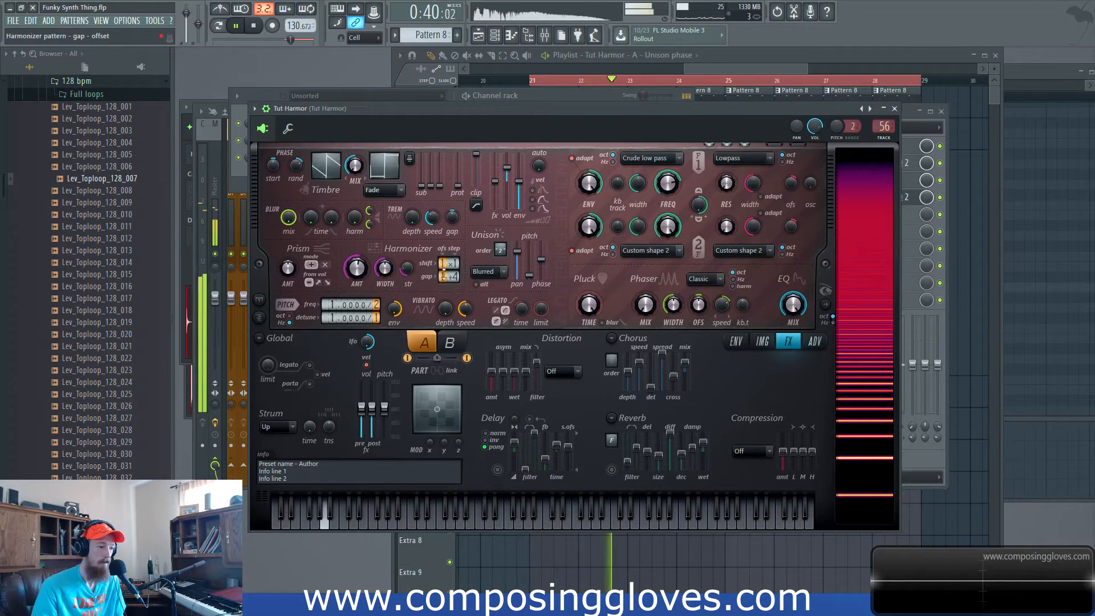
{"action": "scroll", "coordinate": [356, 273], "scroll_direction": "down", "scroll_amount": 3}
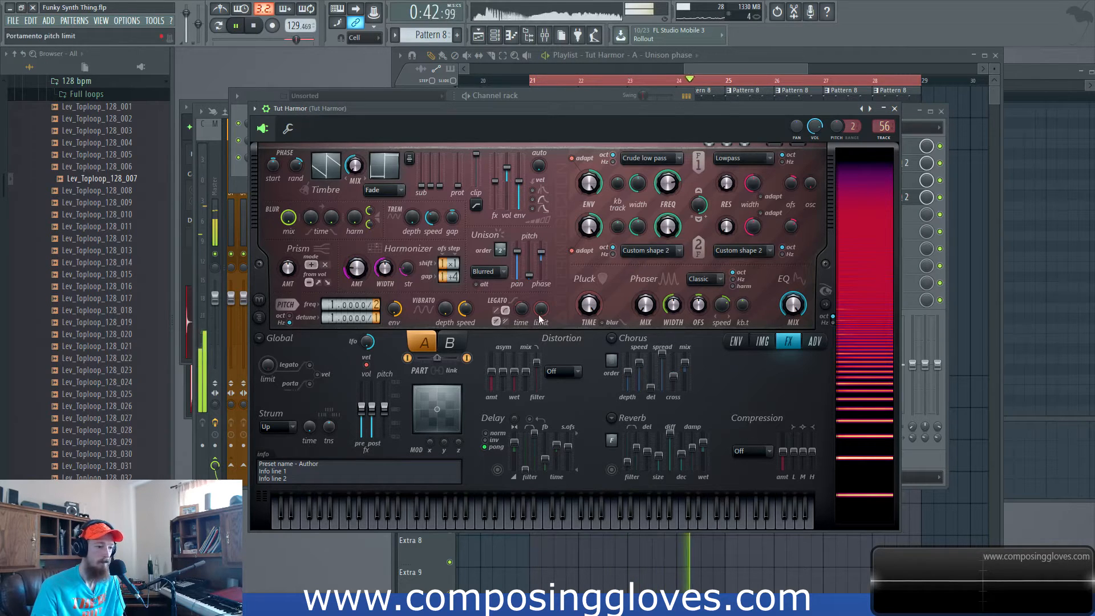
{"action": "key", "text": "space"}
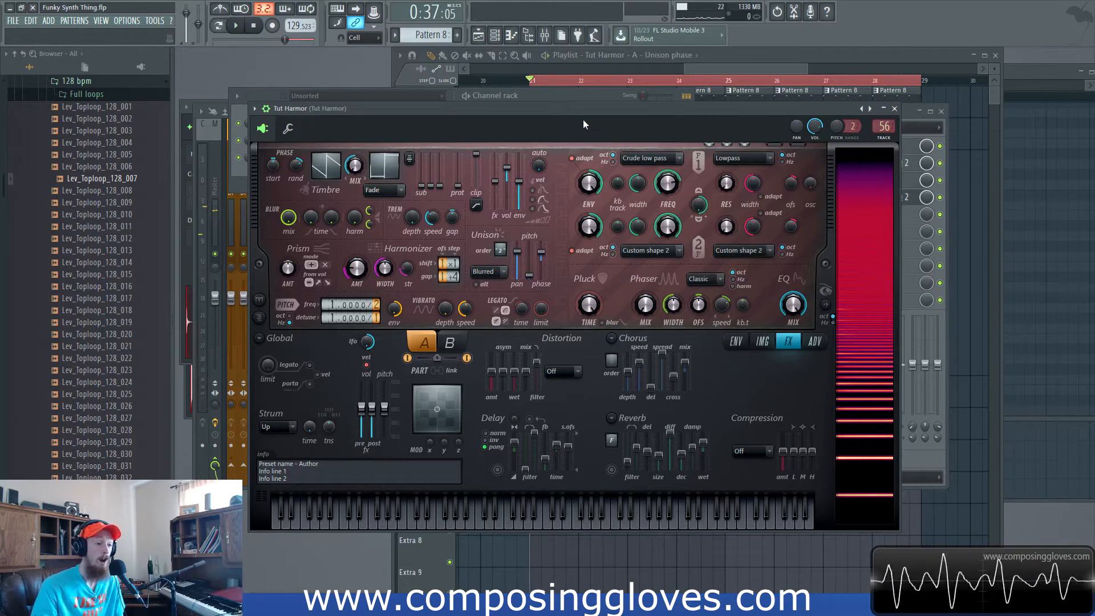
Move the Tut Harmor window aside and show the playlist around bars 17 to 27.
{"action": "left_click_drag", "start_coordinate": [583, 120], "coordinate": [614, 97]}
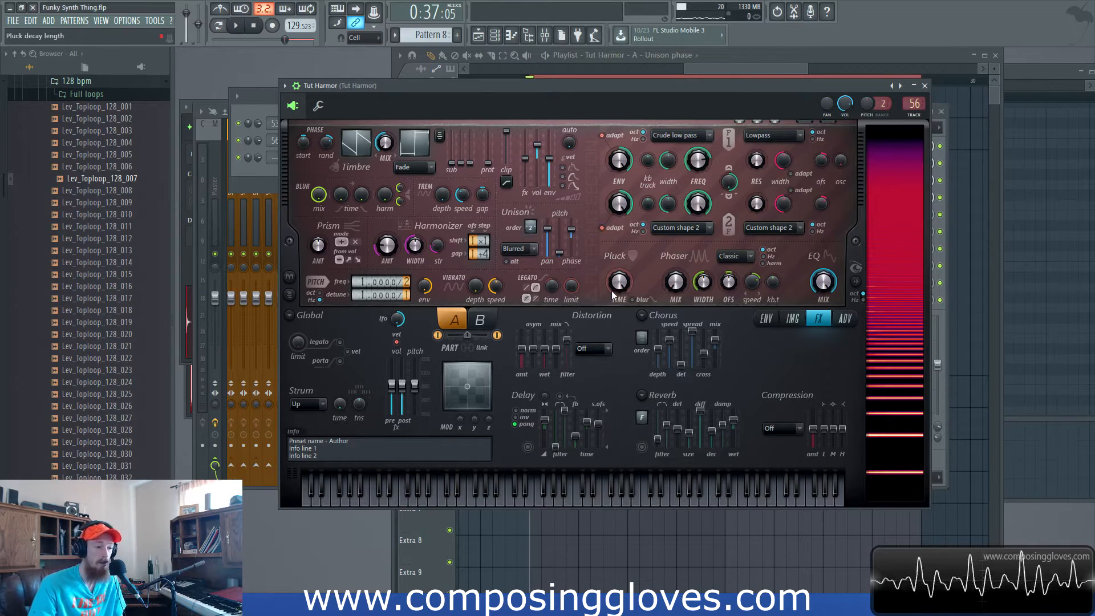
{"action": "left_click_drag", "start_coordinate": [632, 89], "coordinate": [730, 149]}
{"action": "left_click", "coordinate": [759, 66]}
{"action": "scroll", "coordinate": [655, 143], "scroll_direction": "left", "scroll_amount": 3}
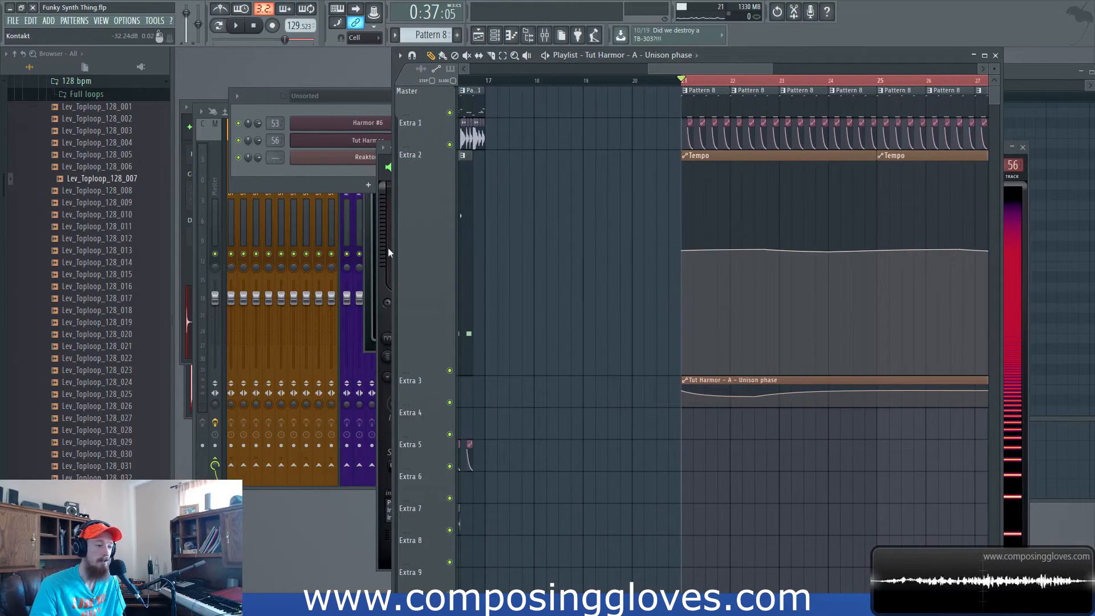
Bring Tut Harmor forward and adjust part A's pluck decay time to about 34% while auditioning the section.
{"action": "left_click", "coordinate": [388, 252]}
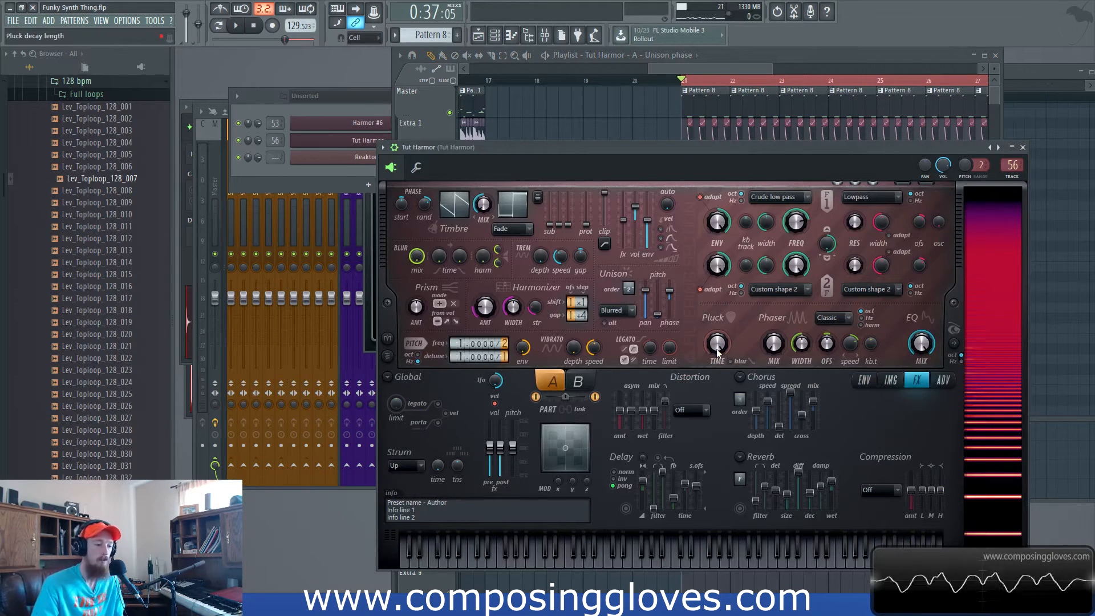
{"action": "key", "text": "space"}
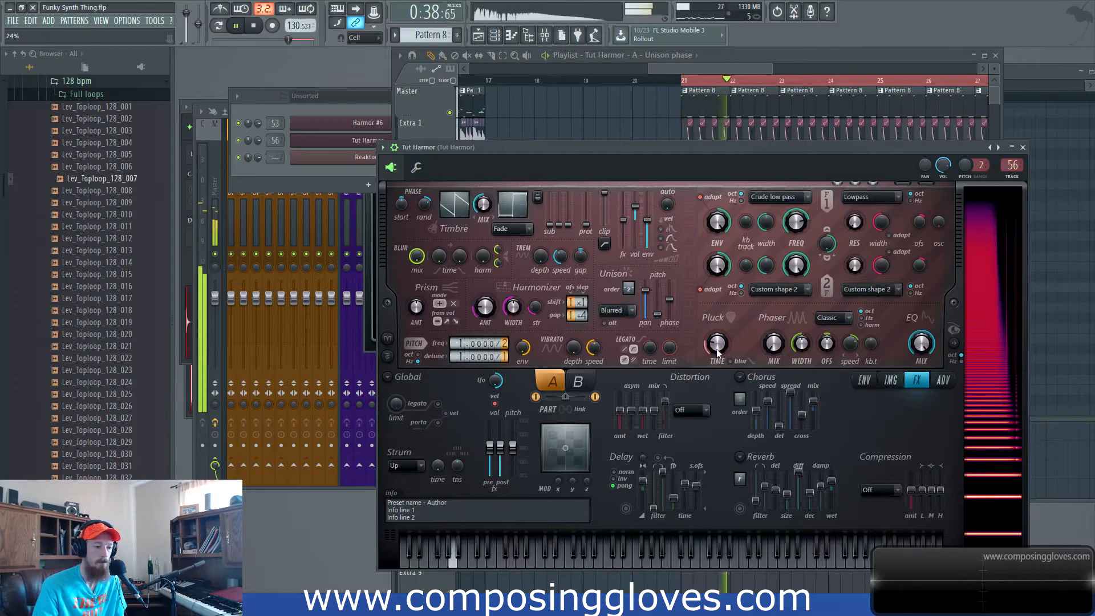
{"action": "left_click_drag", "start_coordinate": [718, 353], "coordinate": [718, 337]}
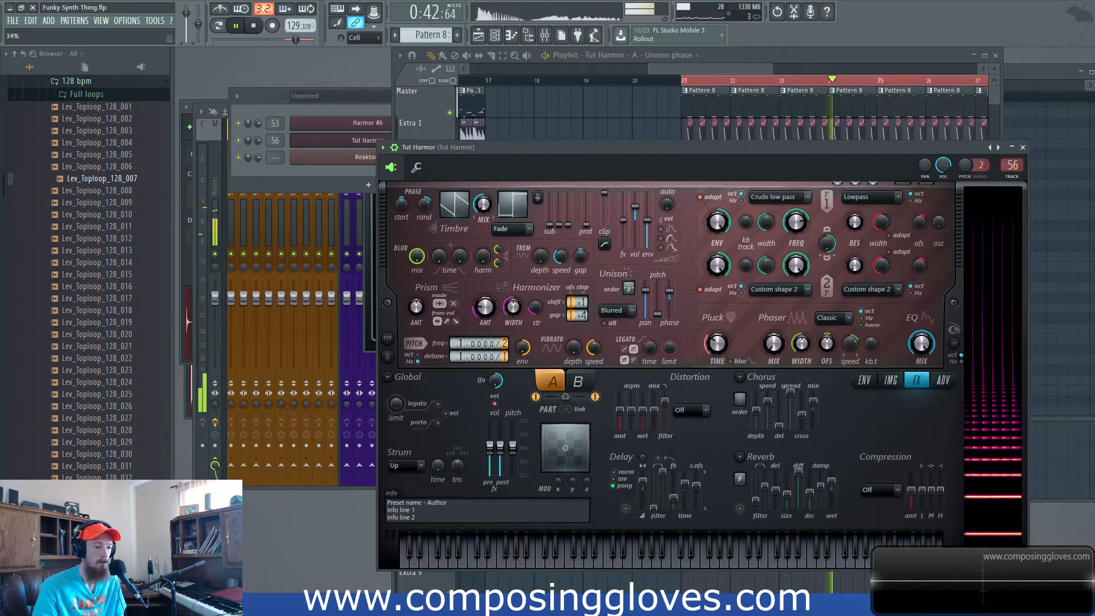
{"action": "key", "text": "space"}
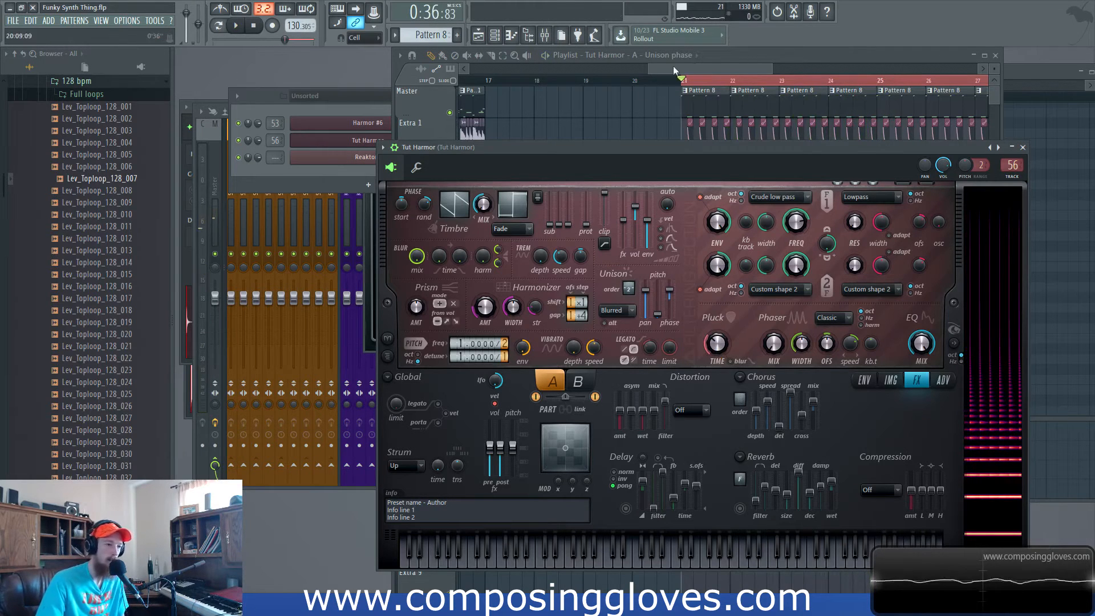
Set Tut Harmor's distortion type to Softsat and raise the distortion amount while auditioning the section.
{"action": "left_click", "coordinate": [686, 414]}
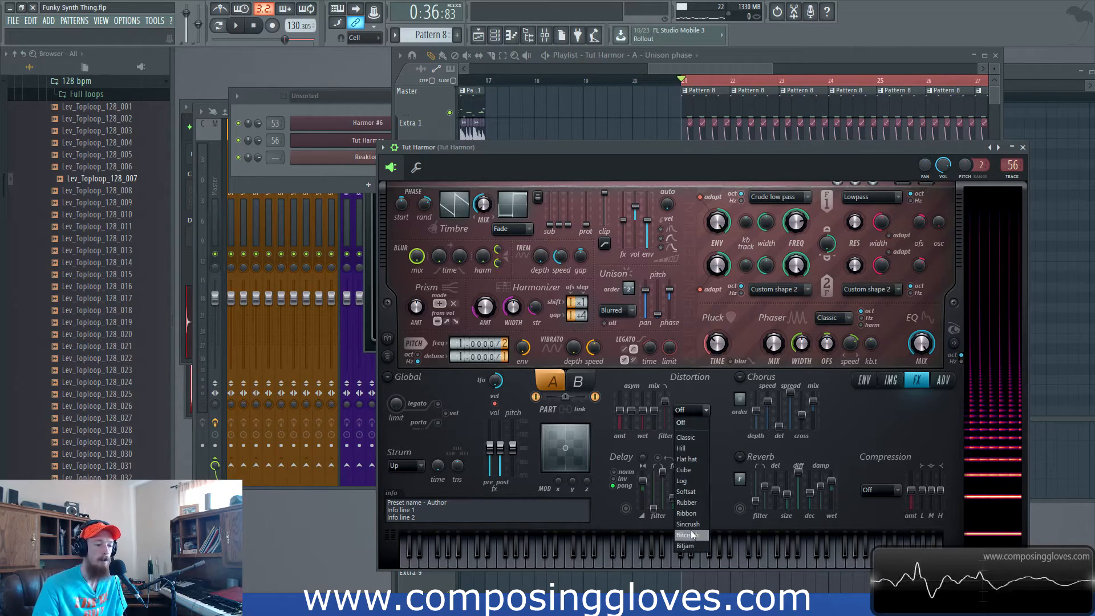
{"action": "left_click", "coordinate": [700, 490]}
{"action": "key", "text": "space"}
{"action": "left_click_drag", "start_coordinate": [634, 425], "coordinate": [622, 402]}
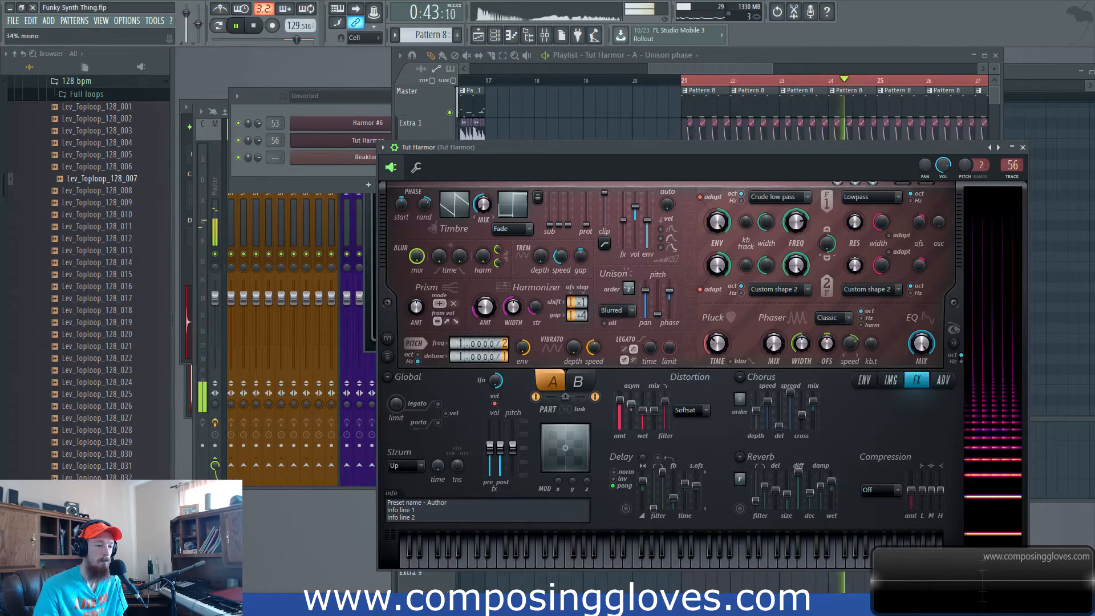
{"action": "key", "text": "space"}
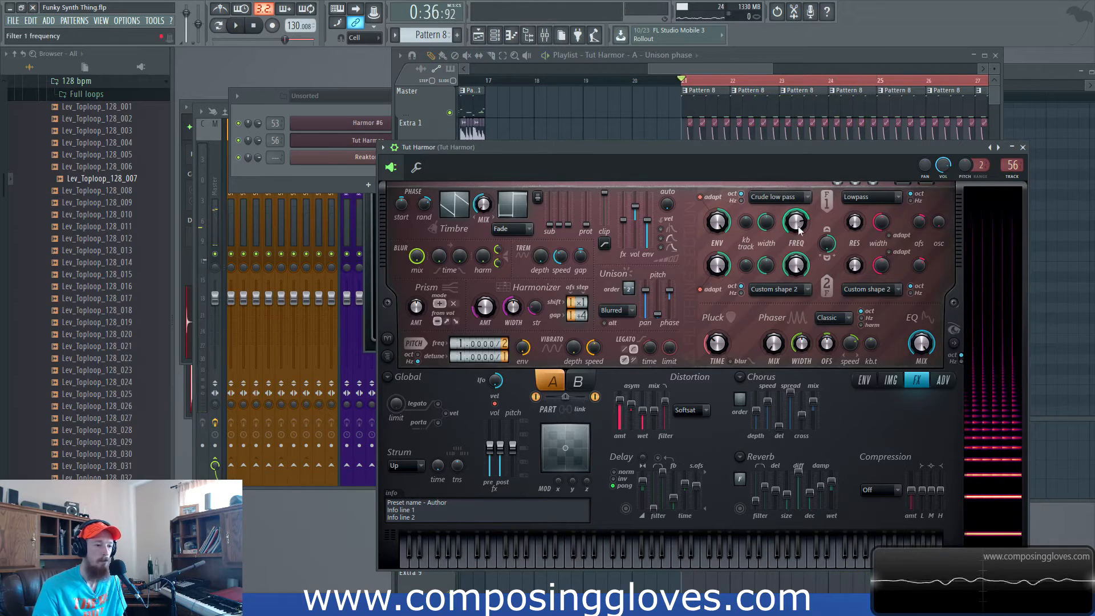
Open the Pattern 8 notes of Tut Harmor in the piano roll and audition them with the section.
{"action": "left_click", "coordinate": [336, 91]}
{"action": "double_click", "coordinate": [710, 102]}
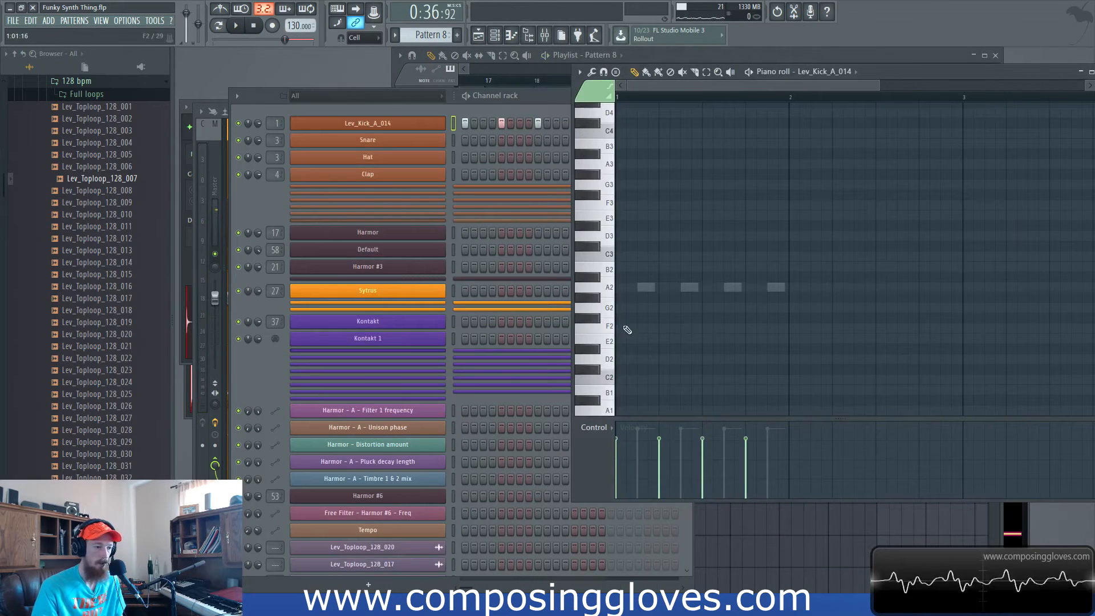
{"action": "double_click", "coordinate": [646, 288]}
{"action": "scroll", "coordinate": [635, 193], "scroll_direction": "down", "scroll_amount": 3}
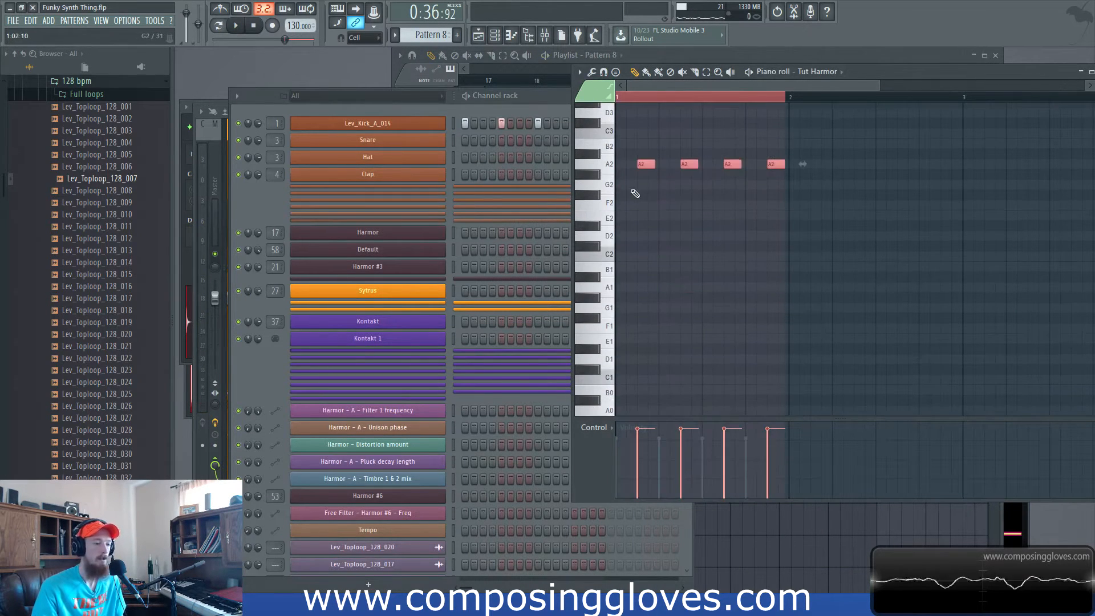
{"action": "key", "text": "space"}
{"action": "mouse_move", "coordinate": [646, 164]}
{"action": "left_mouse_down"}
{"action": "mouse_move", "coordinate": [648, 259]}
{"action": "mouse_move", "coordinate": [648, 161]}
{"action": "left_mouse_up"}
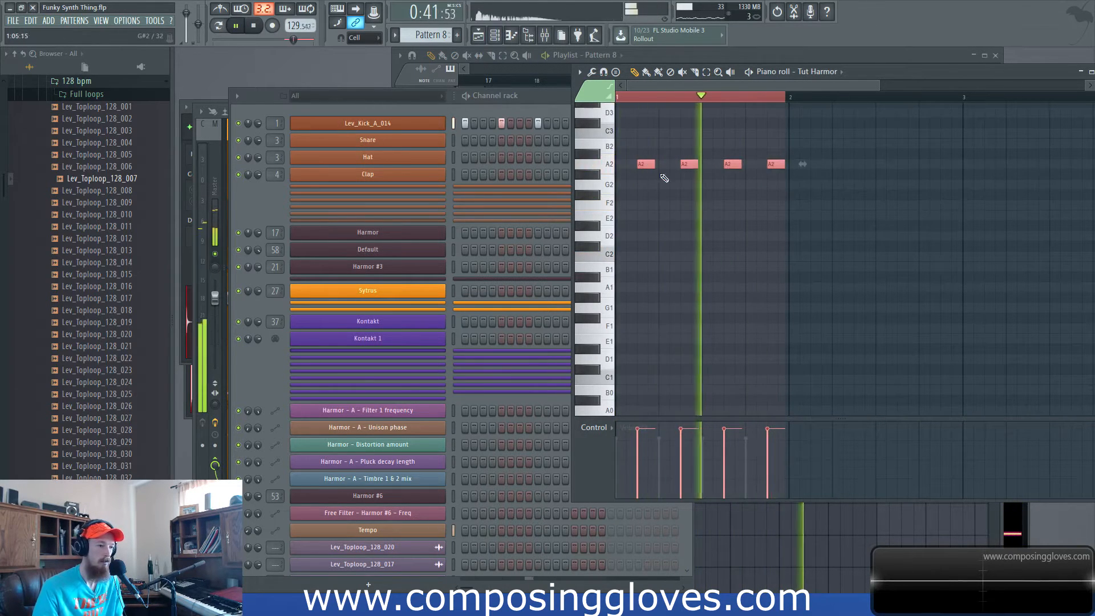
{"action": "key", "text": "space"}
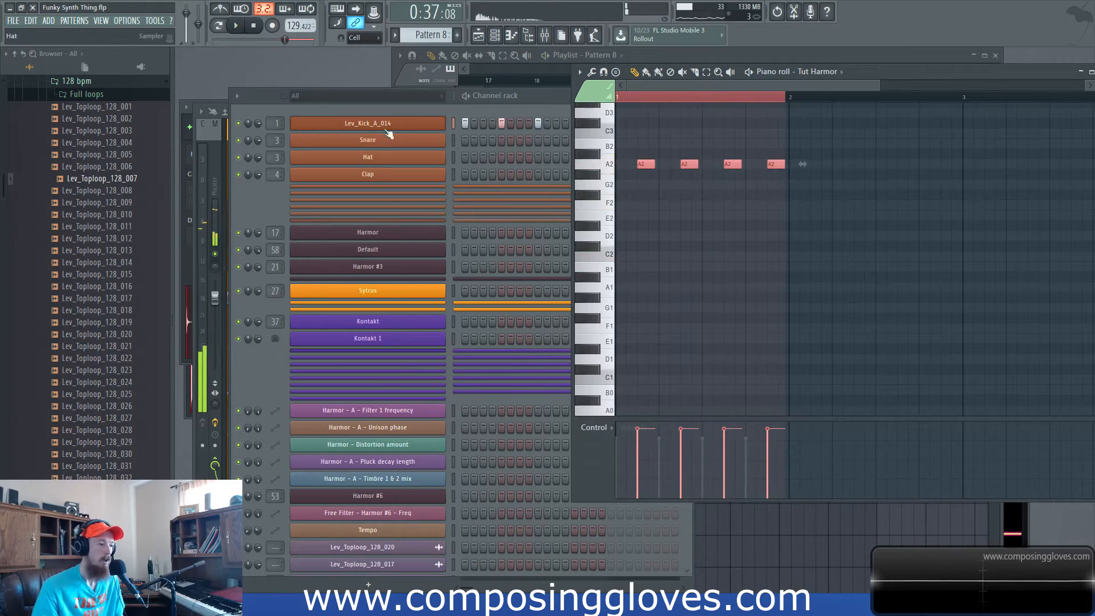
Move the piano roll aside, zoom the playlist in around bar 21, and bring up the mixer on the Tut Harmor track.
{"action": "left_click_drag", "start_coordinate": [894, 74], "coordinate": [594, 114]}
{"action": "left_click", "coordinate": [734, 71]}
{"action": "scroll", "coordinate": [752, 162], "scroll_direction": "up", "scroll_amount": 5}
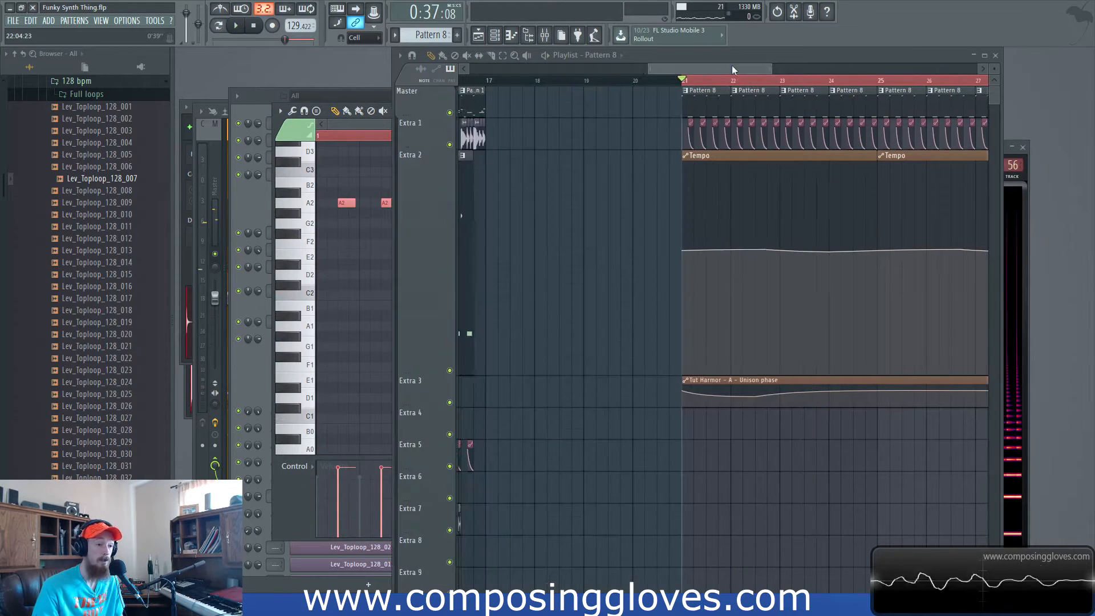
{"action": "scroll", "coordinate": [793, 162], "scroll_direction": "down", "scroll_amount": 3}
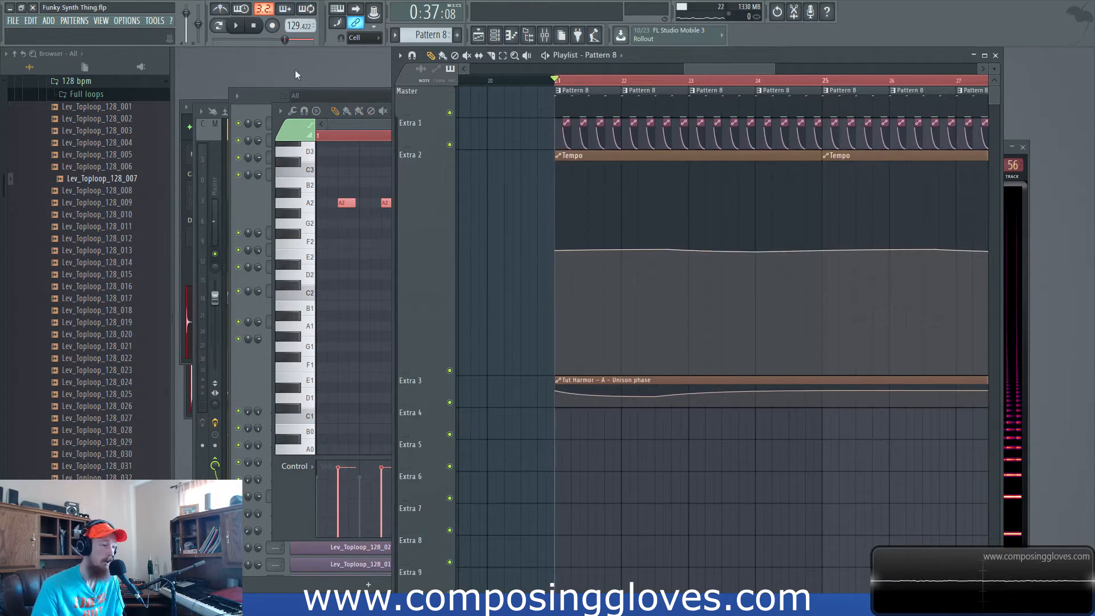
{"action": "left_click", "coordinate": [255, 95]}
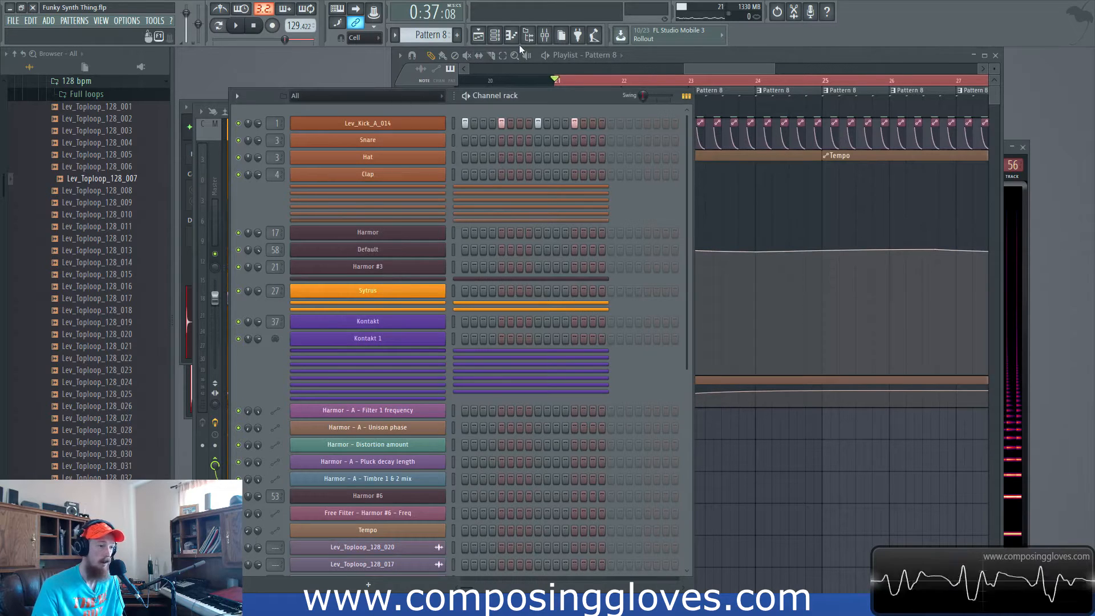
{"action": "left_click", "coordinate": [545, 35]}
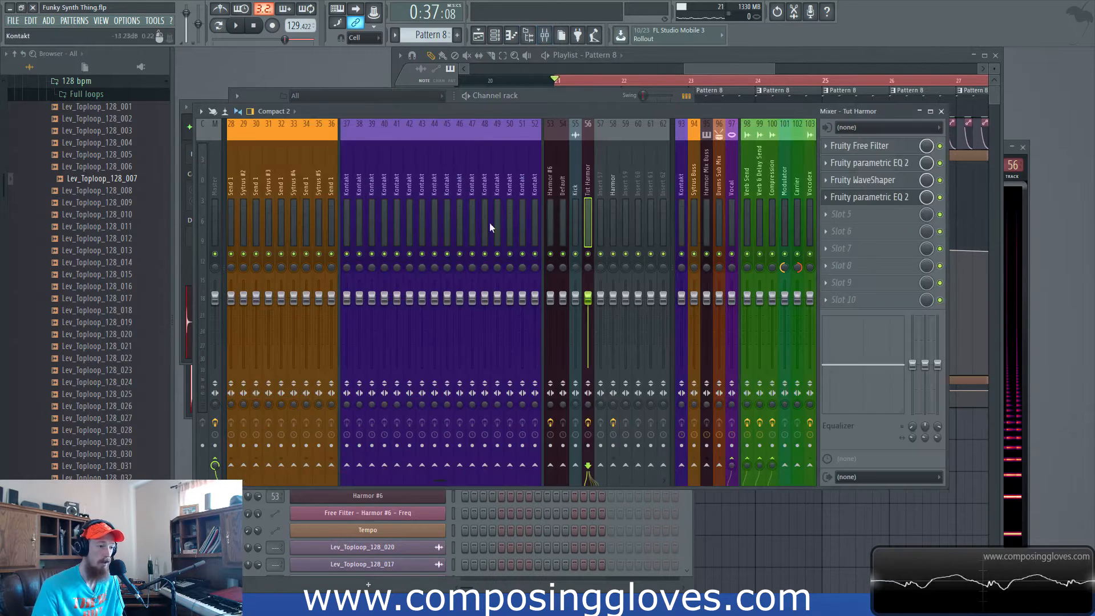
Load Maximus into slot 6 of the Tut Harmor mixer track and reposition its window.
{"action": "left_click", "coordinate": [855, 235]}
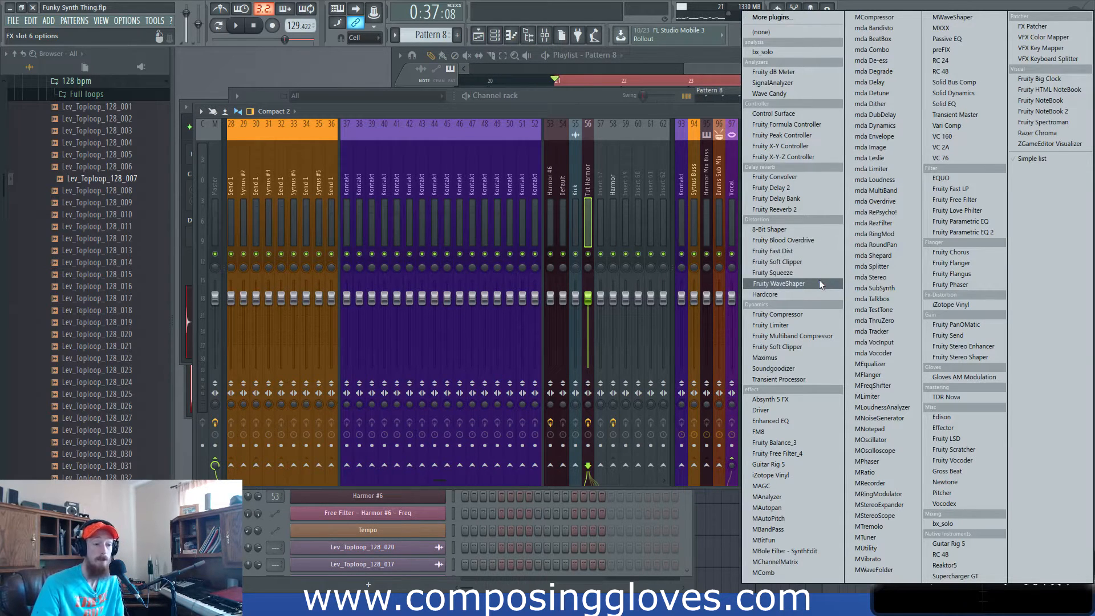
{"action": "left_click", "coordinate": [807, 358]}
{"action": "left_click_drag", "start_coordinate": [463, 213], "coordinate": [572, 135]}
Flatten Maximus's low-band compression curve above a lowered knee, placing point 3 at about 8.7 dB in and -4.7 dB out.
{"action": "left_click", "coordinate": [406, 268]}
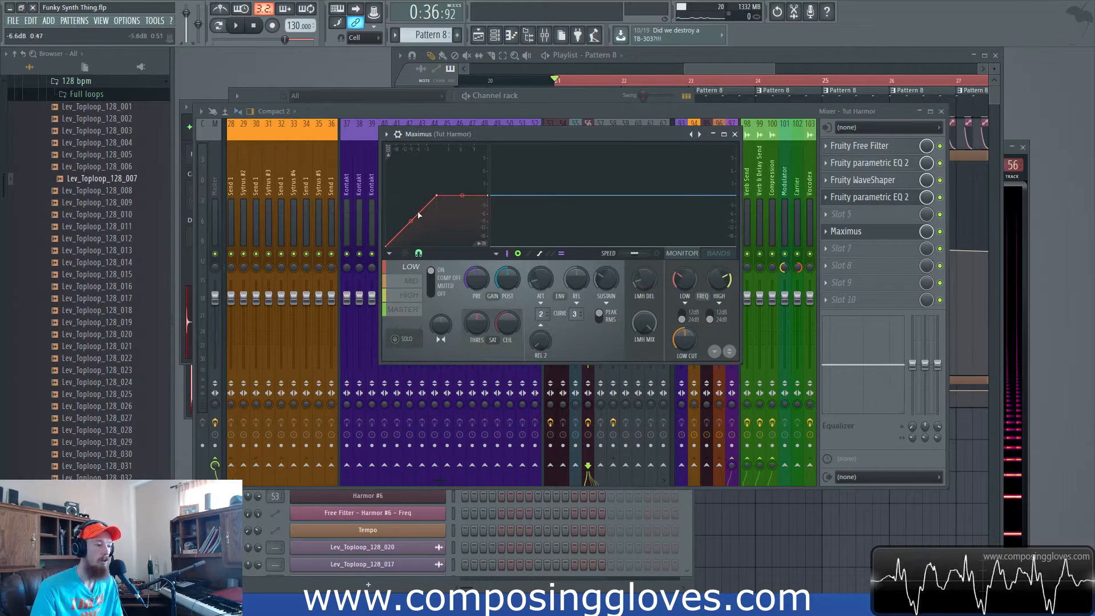
{"action": "left_click_drag", "start_coordinate": [444, 196], "coordinate": [469, 195]}
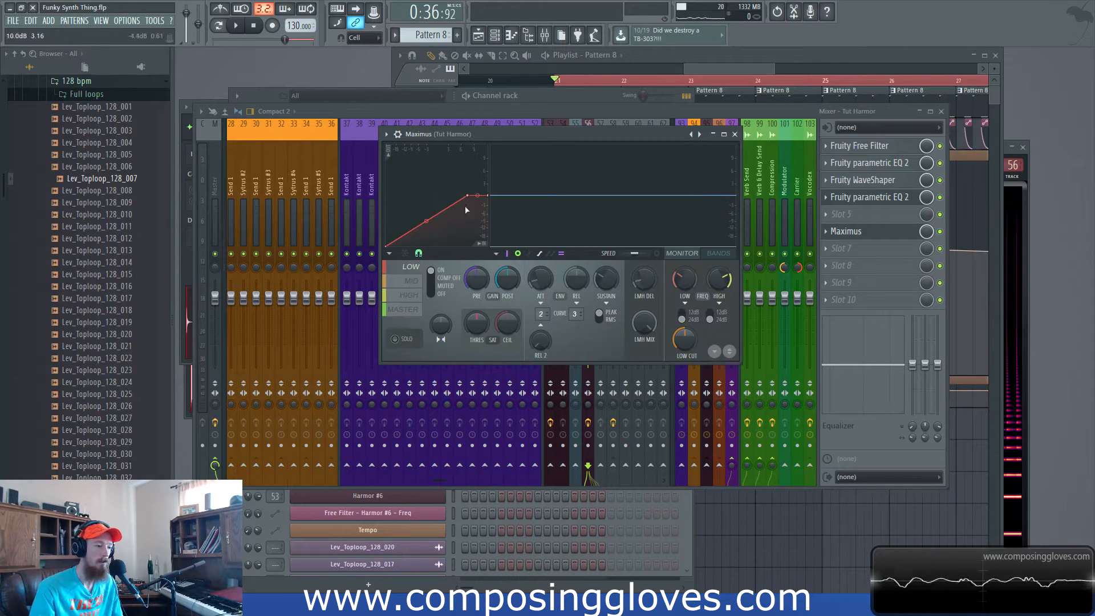
{"action": "left_click_drag", "start_coordinate": [471, 195], "coordinate": [447, 218]}
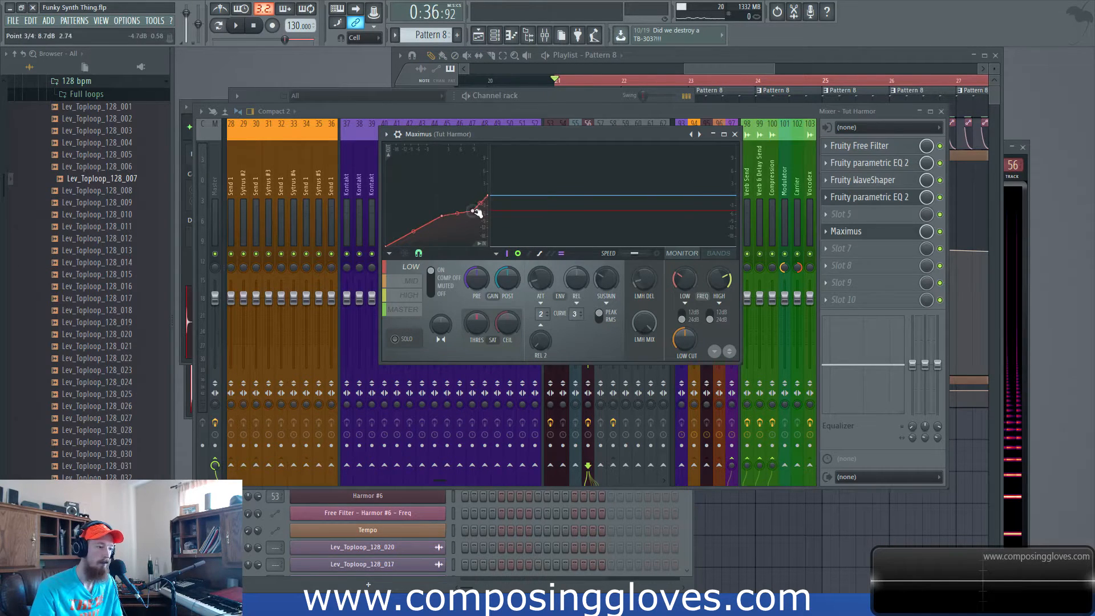
{"action": "left_click_drag", "start_coordinate": [536, 277], "coordinate": [537, 294]}
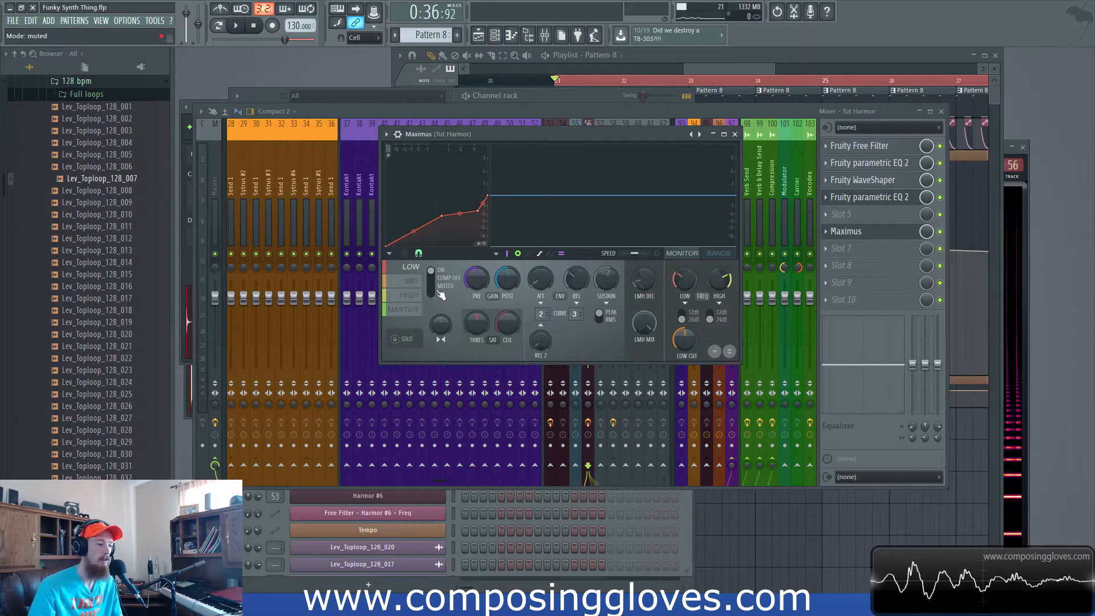
{"action": "mouse_move", "coordinate": [436, 290]}
{"action": "left_mouse_down"}
{"action": "mouse_move", "coordinate": [438, 300]}
{"action": "mouse_move", "coordinate": [433, 275]}
{"action": "left_mouse_up"}
Compare the section with Maximus enabled and bypassed, and bring its window back up.
{"action": "key", "text": "space"}
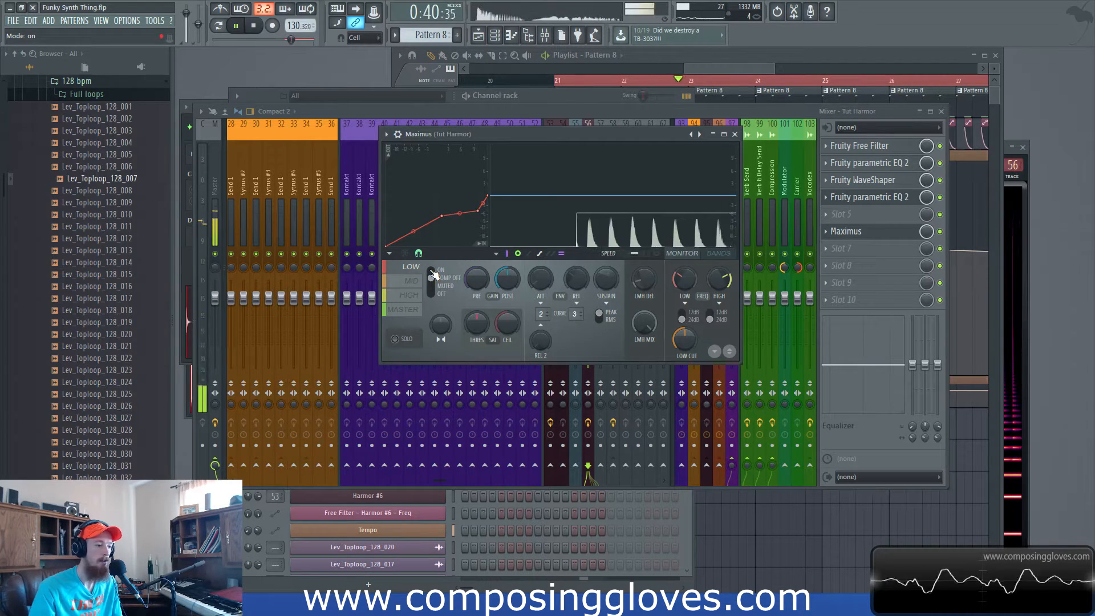
{"action": "left_click", "coordinate": [940, 233]}
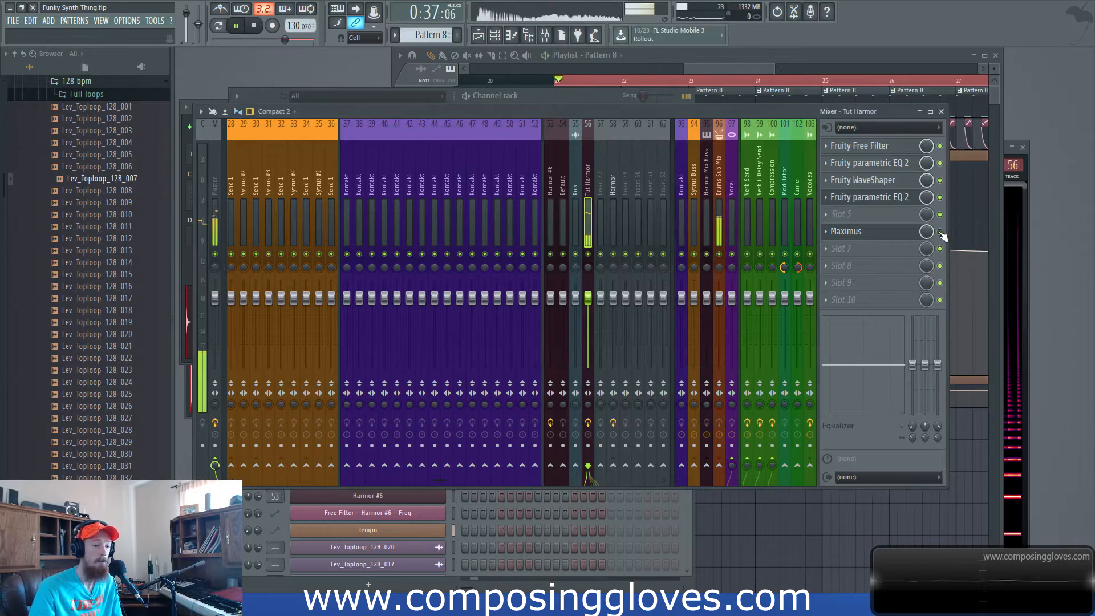
{"action": "key", "text": "space"}
{"action": "left_click", "coordinate": [901, 238]}
{"action": "left_click", "coordinate": [901, 239]}
{"action": "left_click", "coordinate": [901, 239]}
{"action": "left_click", "coordinate": [901, 239]}
{"action": "left_click", "coordinate": [902, 238]}
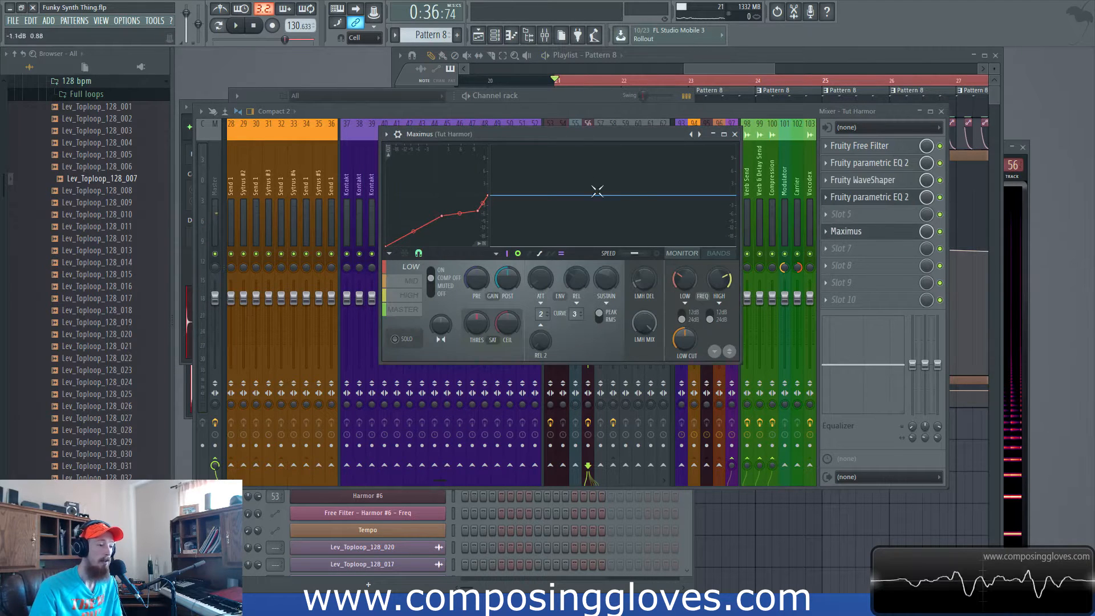
Turn on the low band's compression and raise its post gain to about 5.6 dB during playback.
{"action": "left_click_drag", "start_coordinate": [590, 139], "coordinate": [547, 135]}
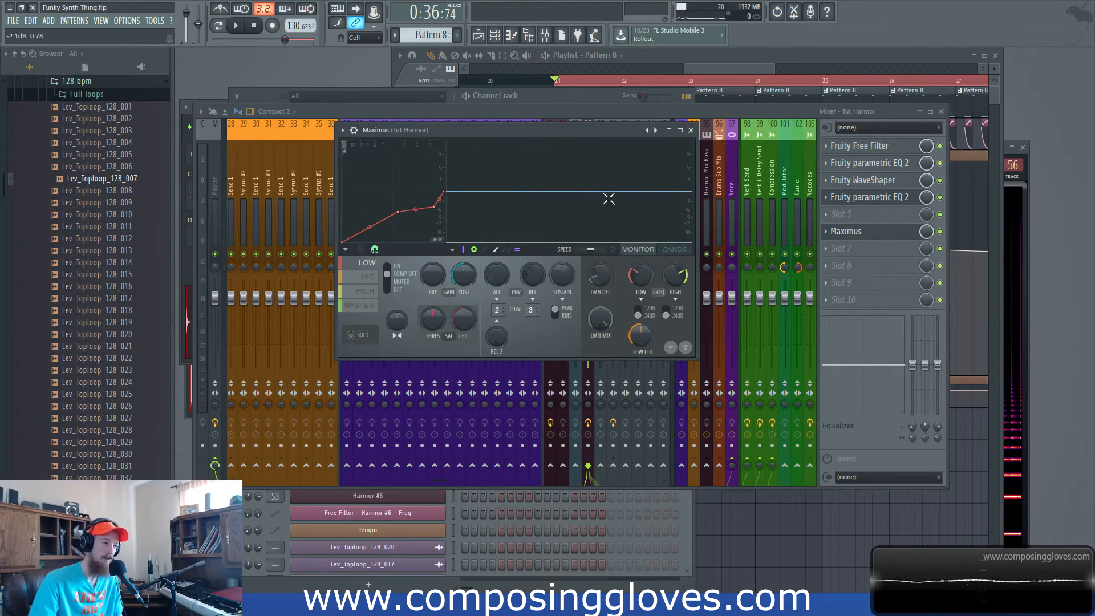
{"action": "left_click", "coordinate": [390, 275]}
{"action": "key", "text": "space"}
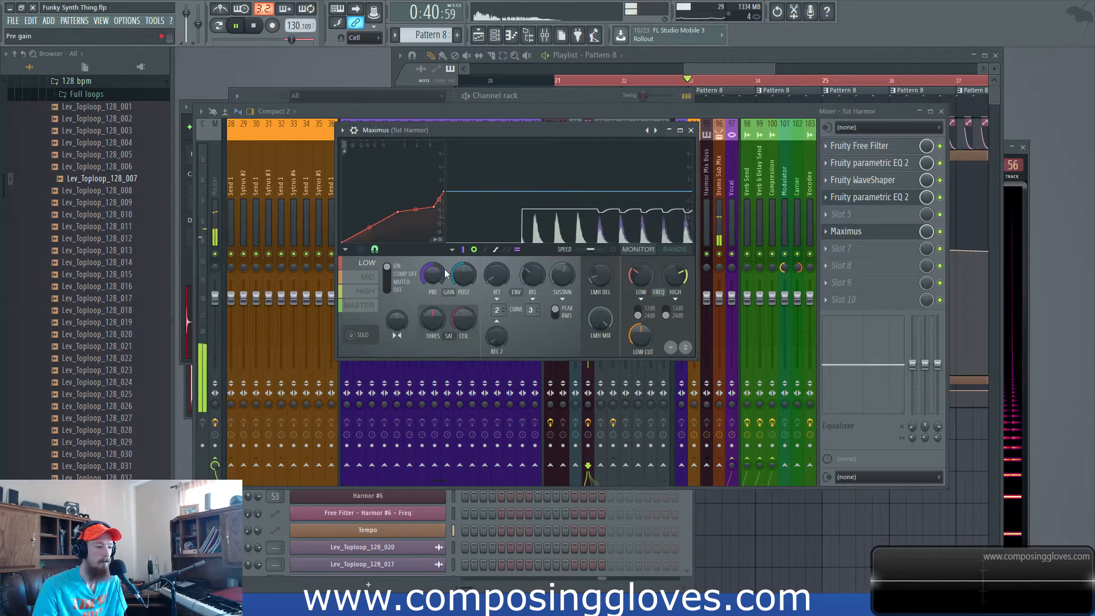
{"action": "left_click_drag", "start_coordinate": [463, 275], "coordinate": [464, 251]}
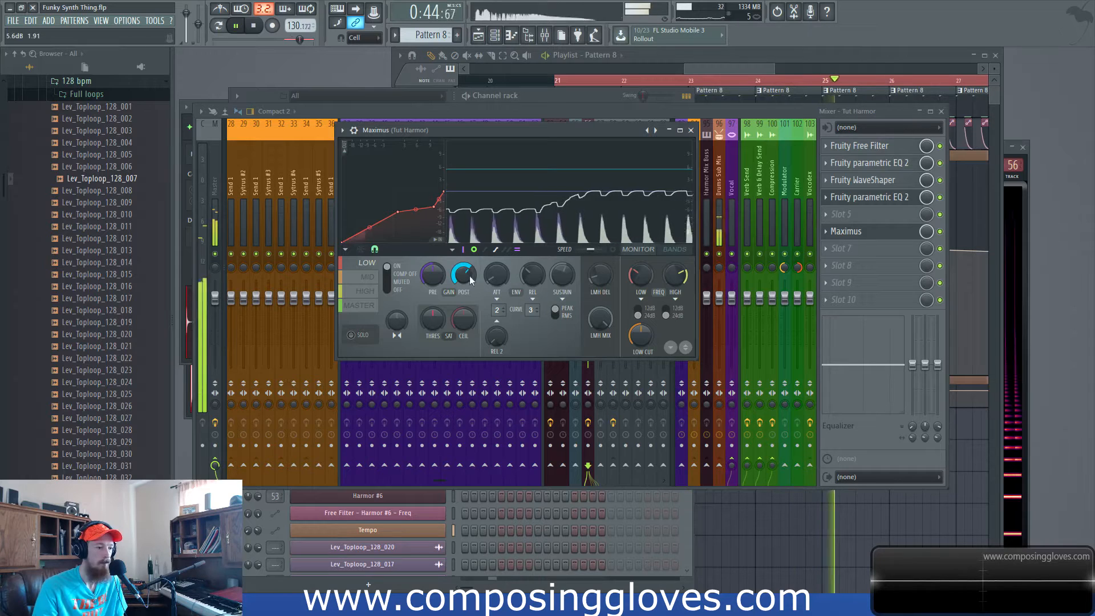
Set the low band's release to about 58 ms and shift its curve's second point to a lower input level.
{"action": "left_click_drag", "start_coordinate": [532, 281], "coordinate": [532, 265]}
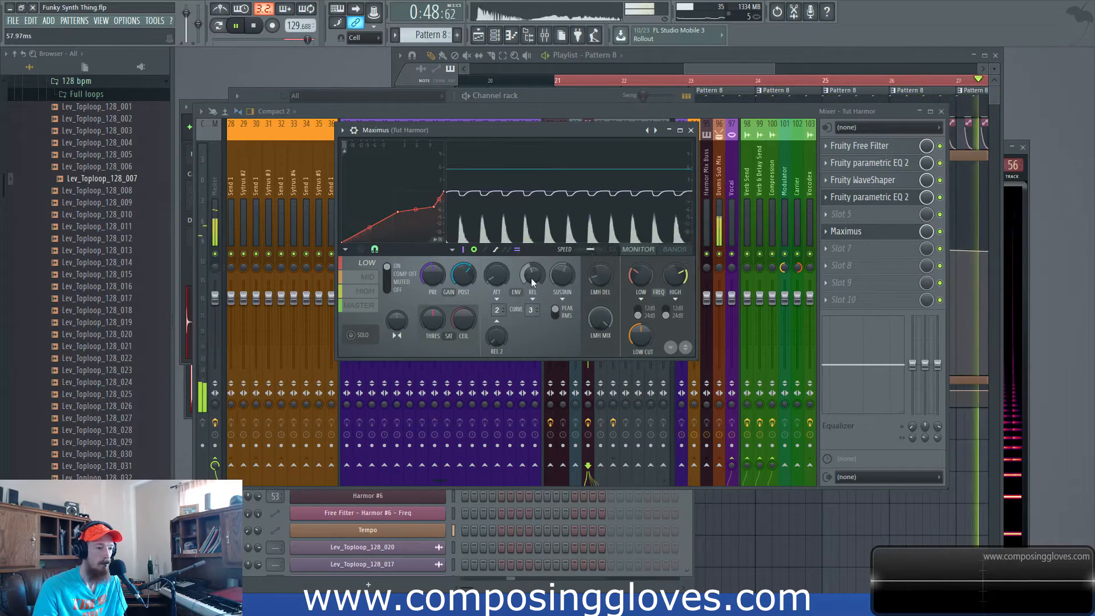
{"action": "left_click_drag", "start_coordinate": [370, 226], "coordinate": [392, 212]}
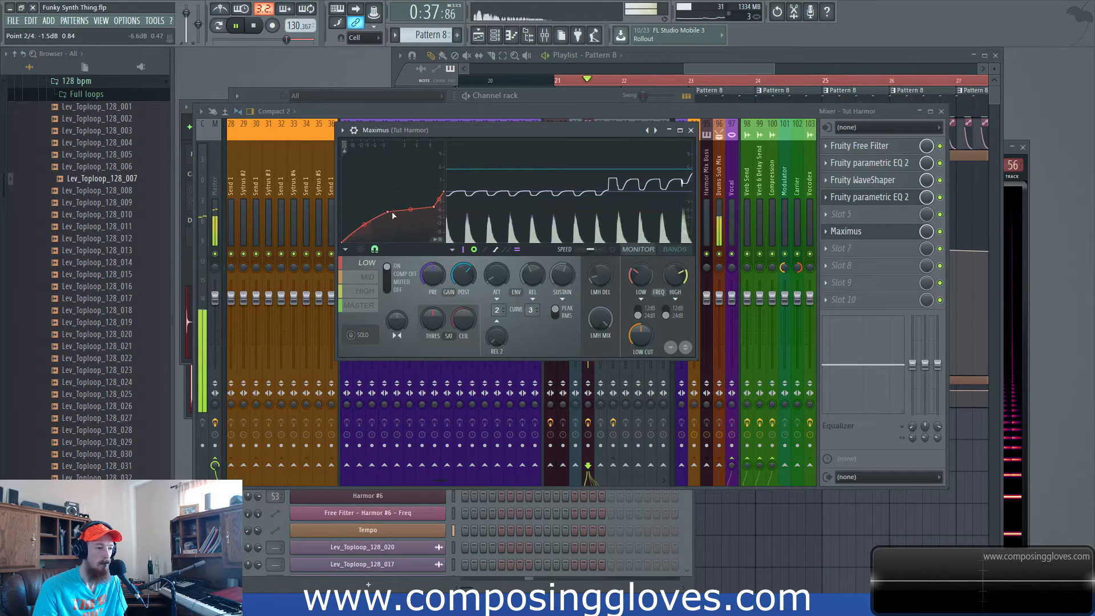
{"action": "key", "text": "space"}
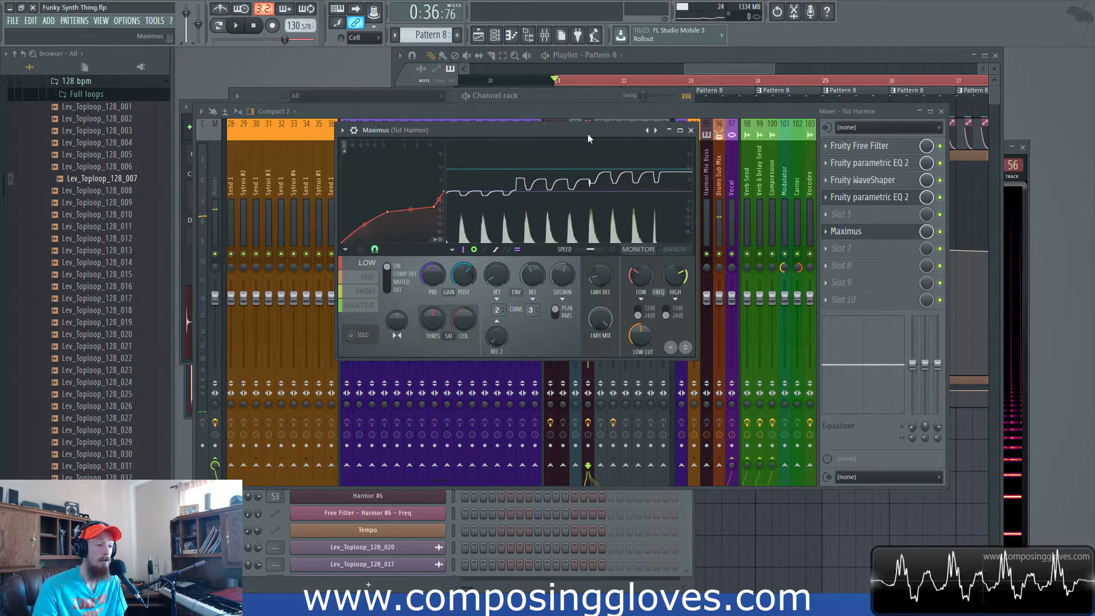
Reshape the mid band's curve to rise steeply from a very low second point, with about 37% tension between points 2 and 3.
{"action": "left_click_drag", "start_coordinate": [587, 131], "coordinate": [580, 129]}
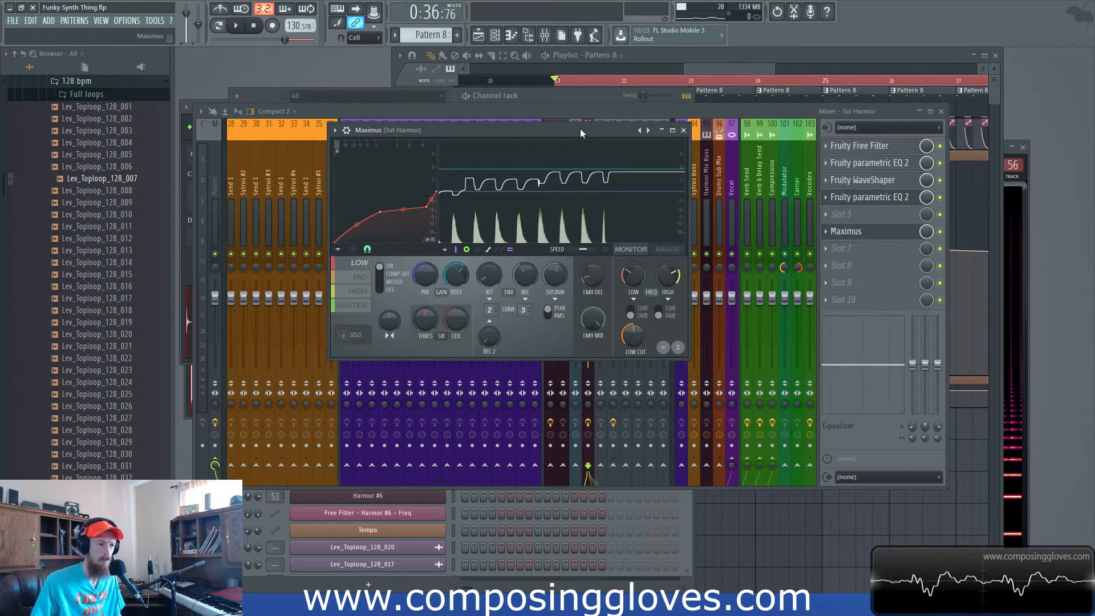
{"action": "left_click", "coordinate": [360, 278]}
{"action": "key", "text": "space"}
{"action": "left_click_drag", "start_coordinate": [359, 202], "coordinate": [359, 200]}
{"action": "right_click", "coordinate": [349, 227]}
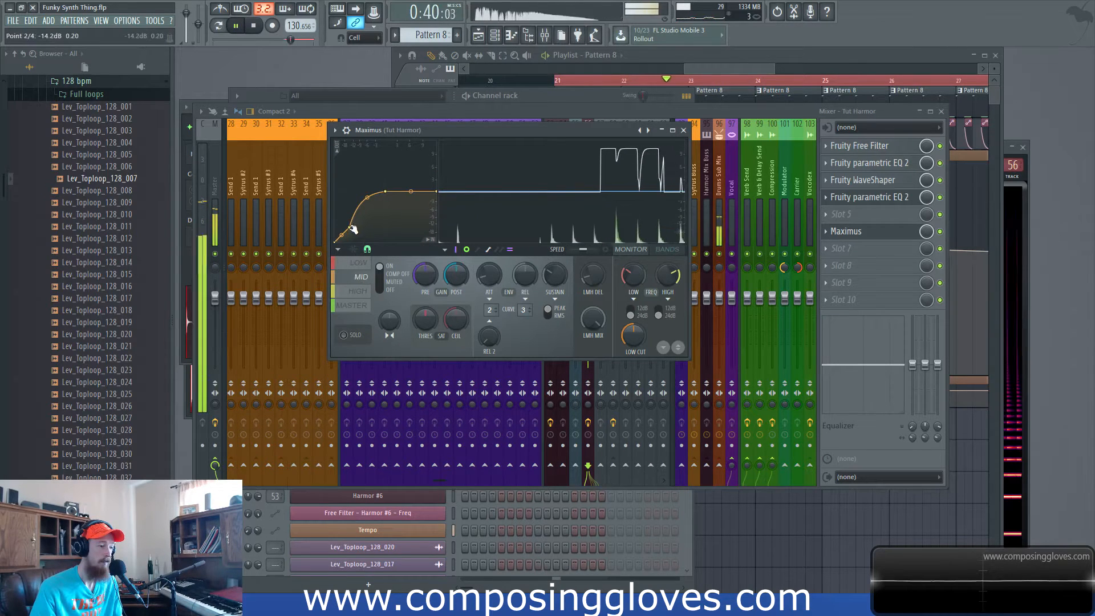
{"action": "key", "text": "space"}
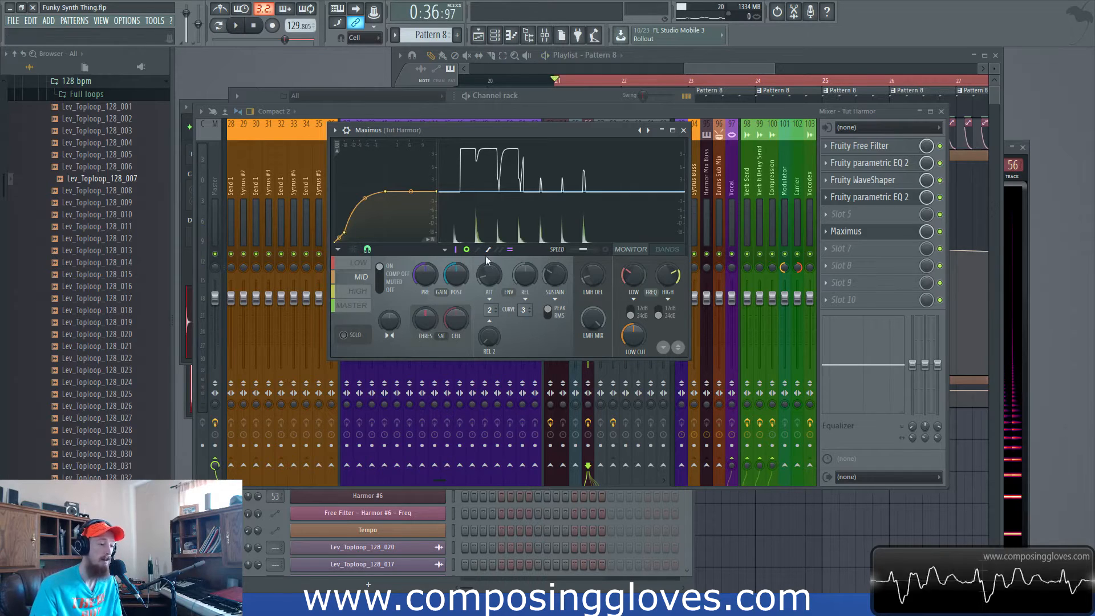
{"action": "key", "text": "space"}
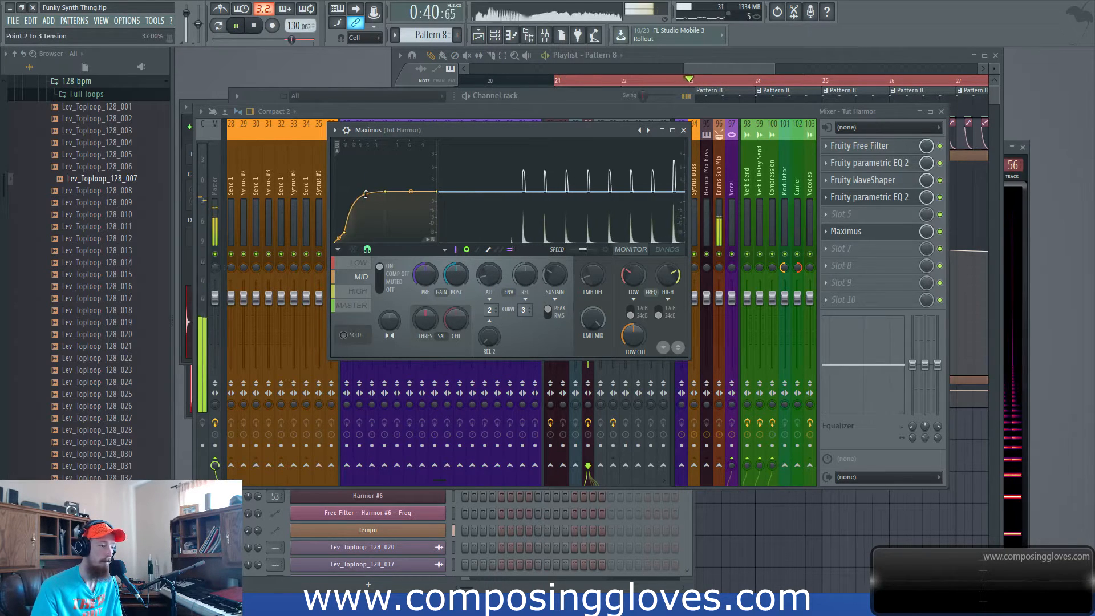
Bend the high band's curve into a steep rise from a second point at about -24.7 dB.
{"action": "left_click", "coordinate": [365, 297]}
{"action": "key", "text": "space"}
{"action": "left_click_drag", "start_coordinate": [363, 214], "coordinate": [362, 194]}
{"action": "key", "text": "space"}
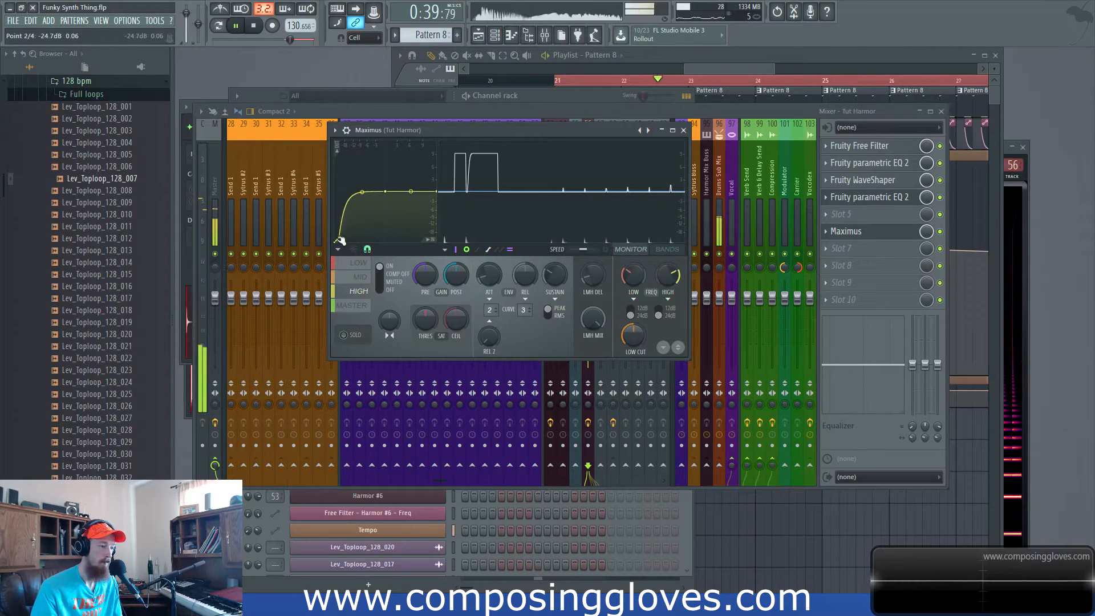
Maximize the Maximus window to enlarge the high band's curve and restart playback.
{"action": "double_click", "coordinate": [468, 130]}
{"action": "key", "text": "space"}
{"action": "key", "text": "space"}
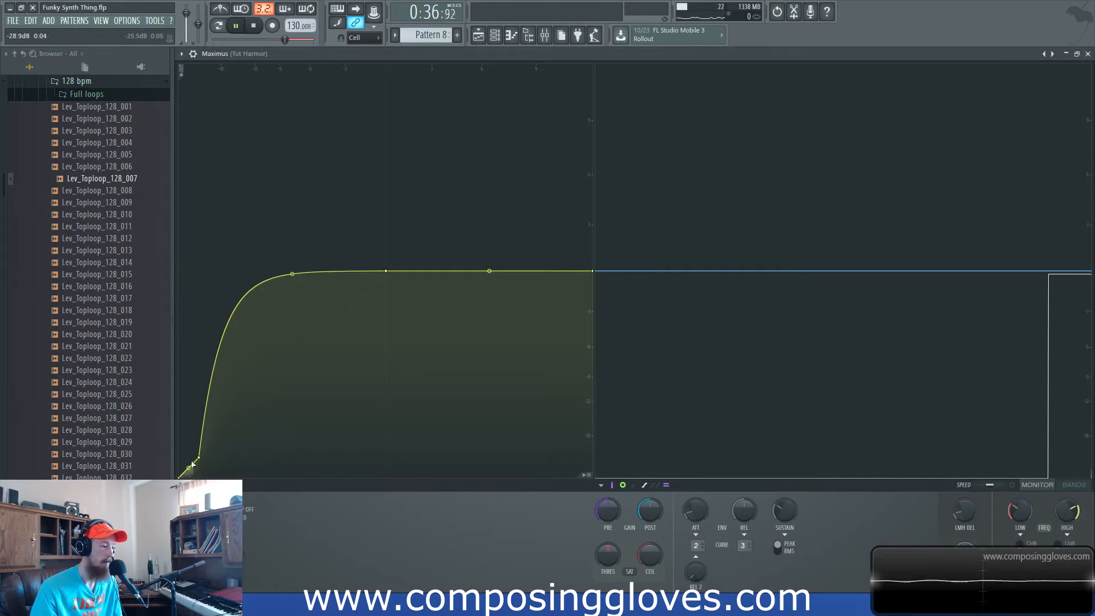
{"action": "left_click_drag", "start_coordinate": [198, 457], "coordinate": [195, 471]}
{"action": "key", "text": "space"}
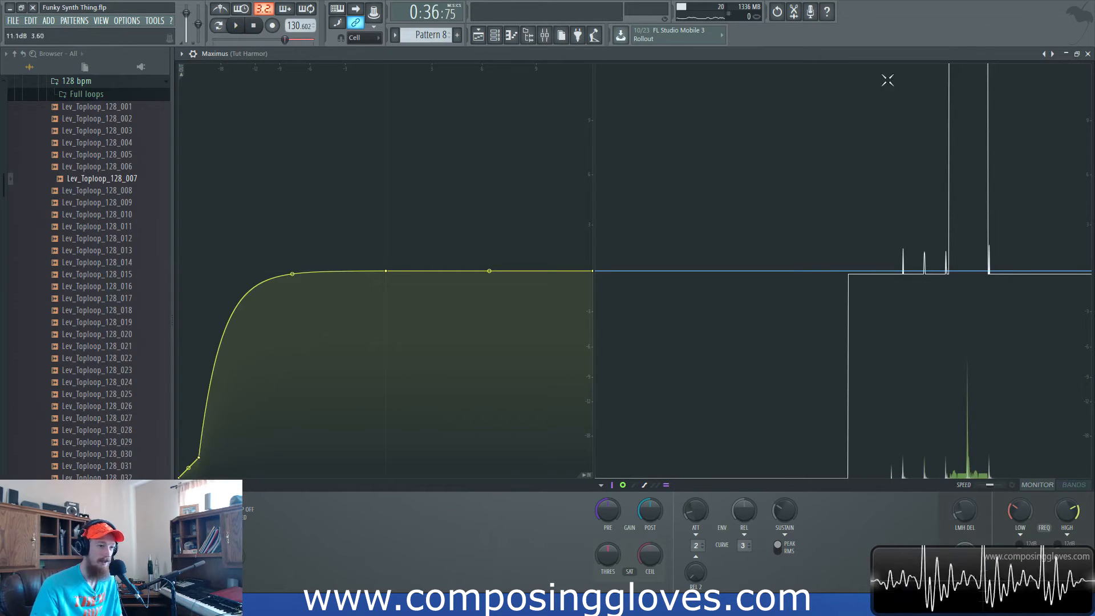
{"action": "double_click", "coordinate": [830, 55]}
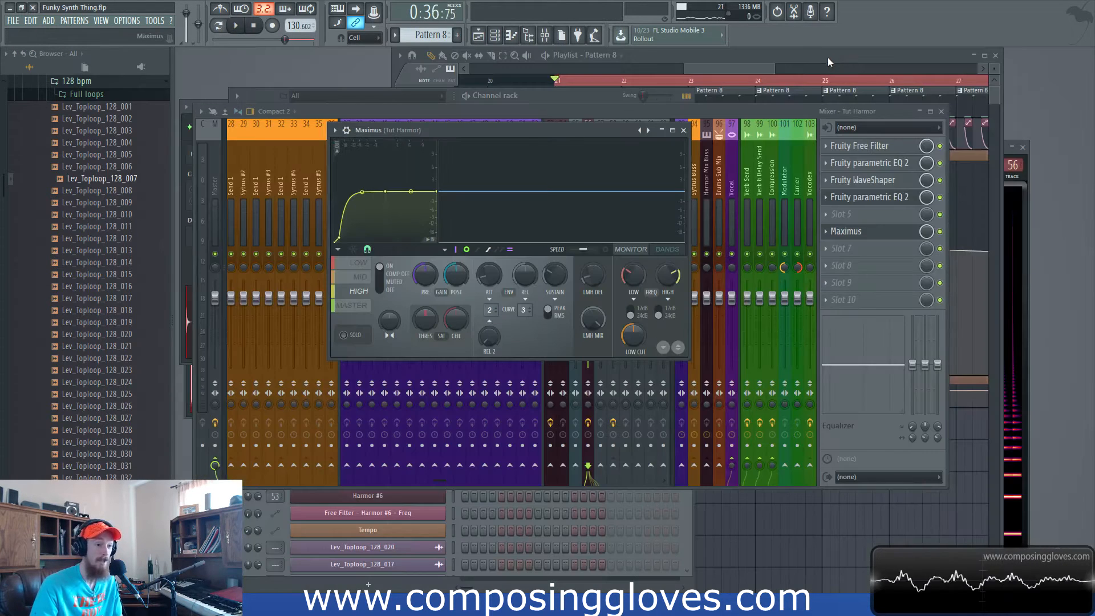
{"action": "left_click_drag", "start_coordinate": [591, 141], "coordinate": [543, 116]}
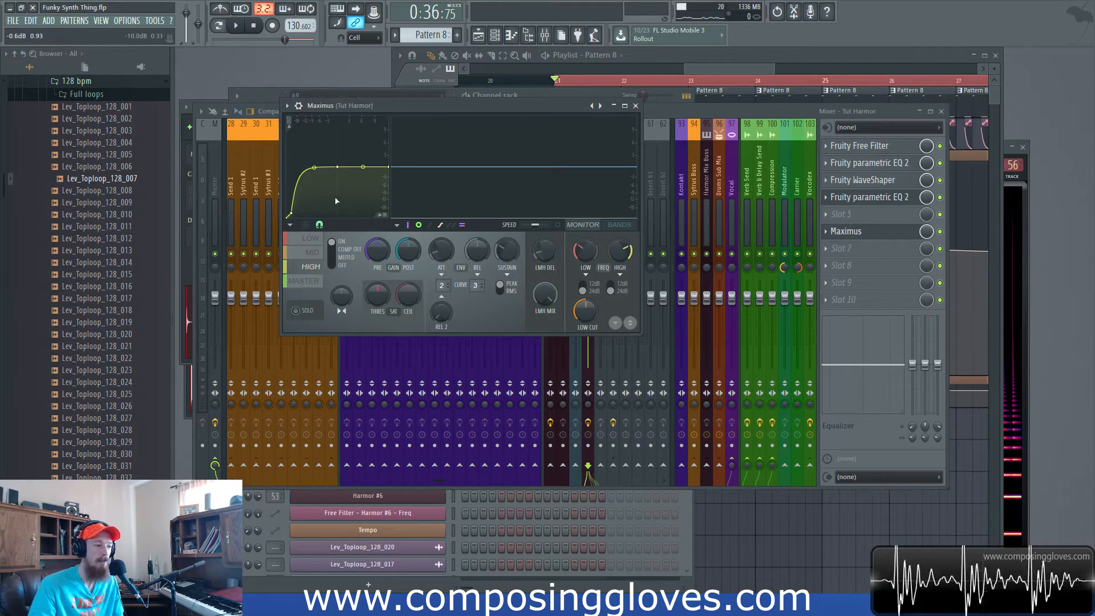
{"action": "key", "text": "Escape"}
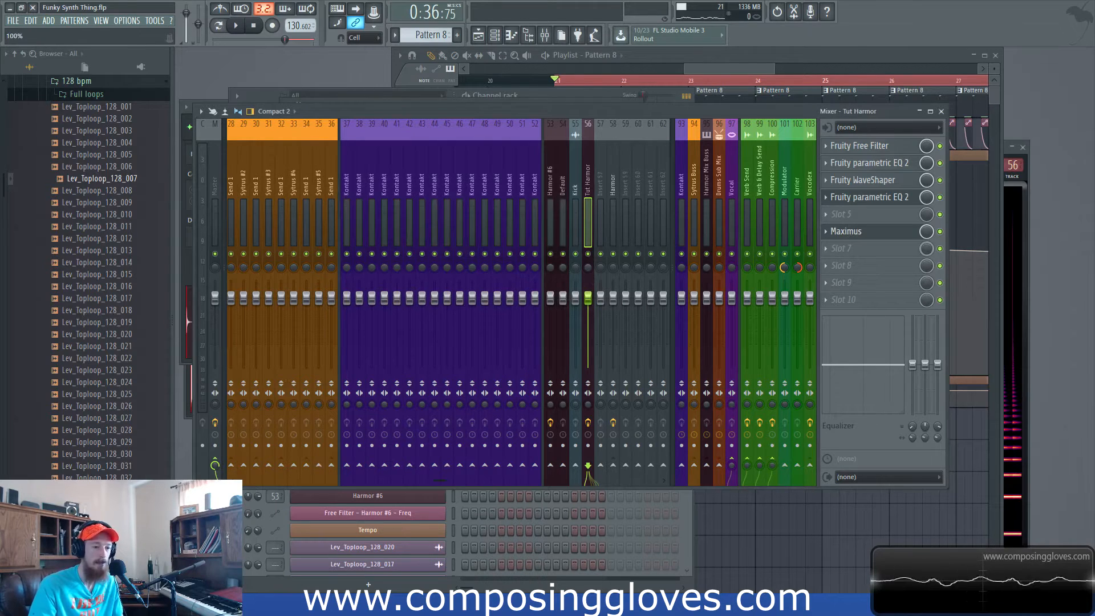
{"action": "left_click", "coordinate": [850, 231]}
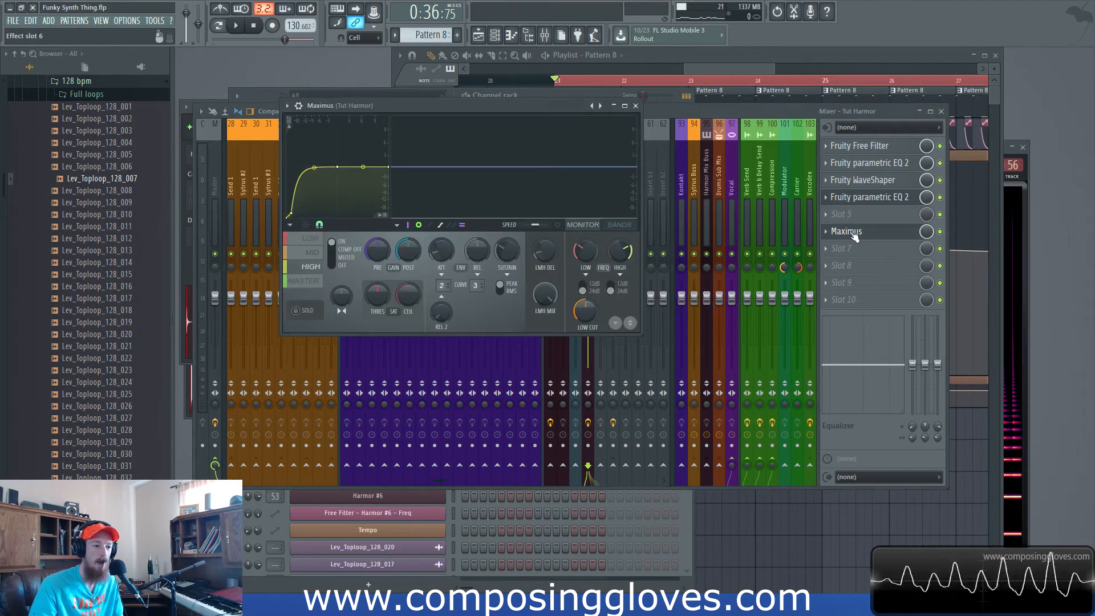
{"action": "double_click", "coordinate": [444, 101]}
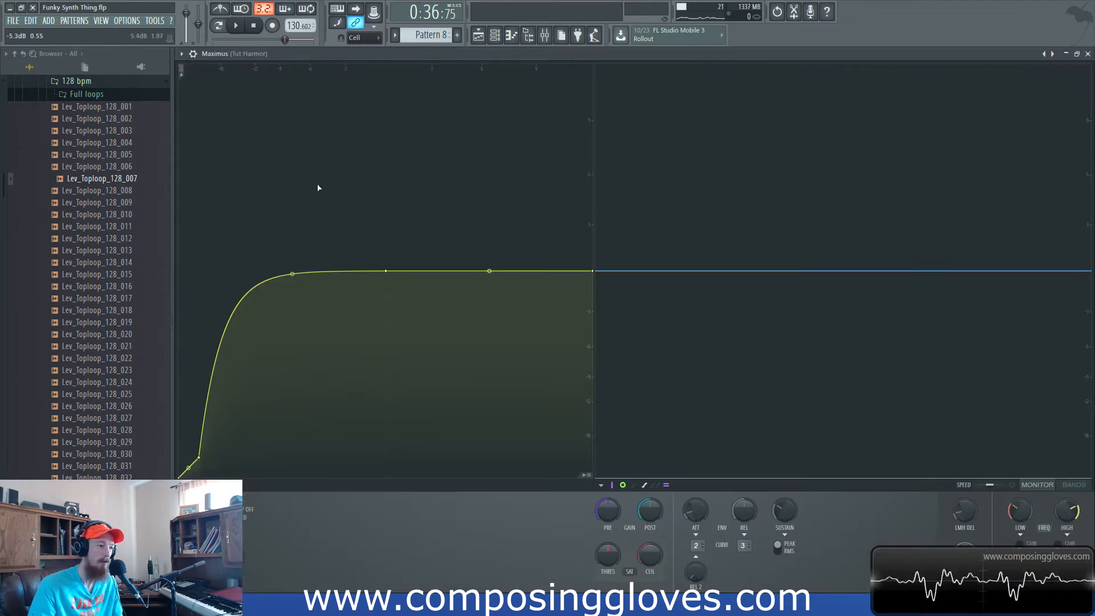
Reshape the high band's curve with a lower second point and a gentler bend, and set its post gain to about 2.4 dB.
{"action": "left_click_drag", "start_coordinate": [203, 460], "coordinate": [192, 475]}
{"action": "key", "text": "space"}
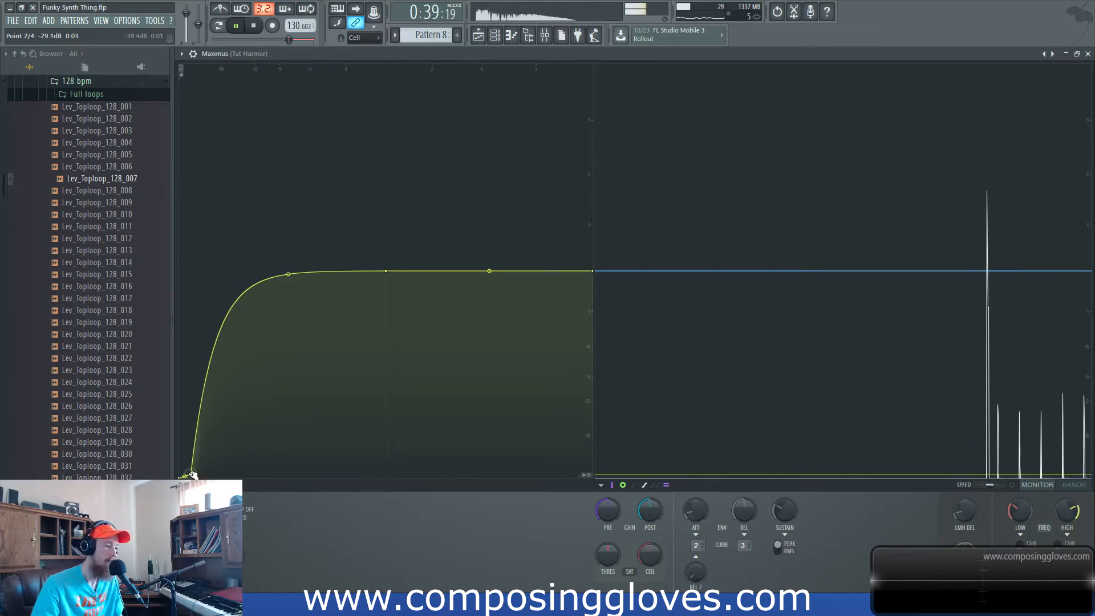
{"action": "left_click_drag", "start_coordinate": [286, 276], "coordinate": [287, 315]}
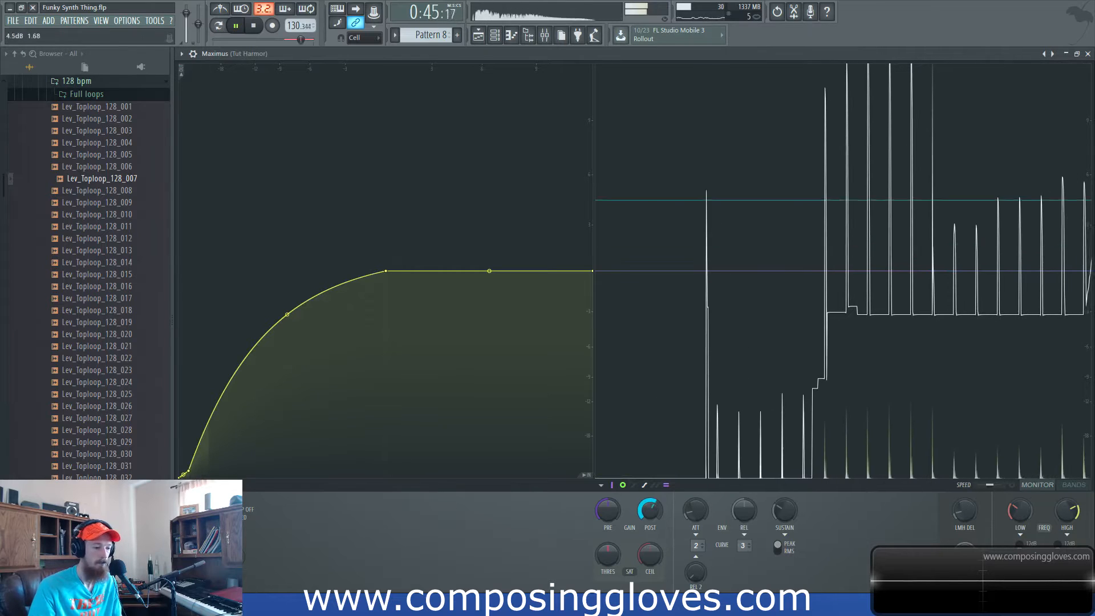
{"action": "scroll", "coordinate": [656, 515], "scroll_direction": "down", "scroll_amount": 5}
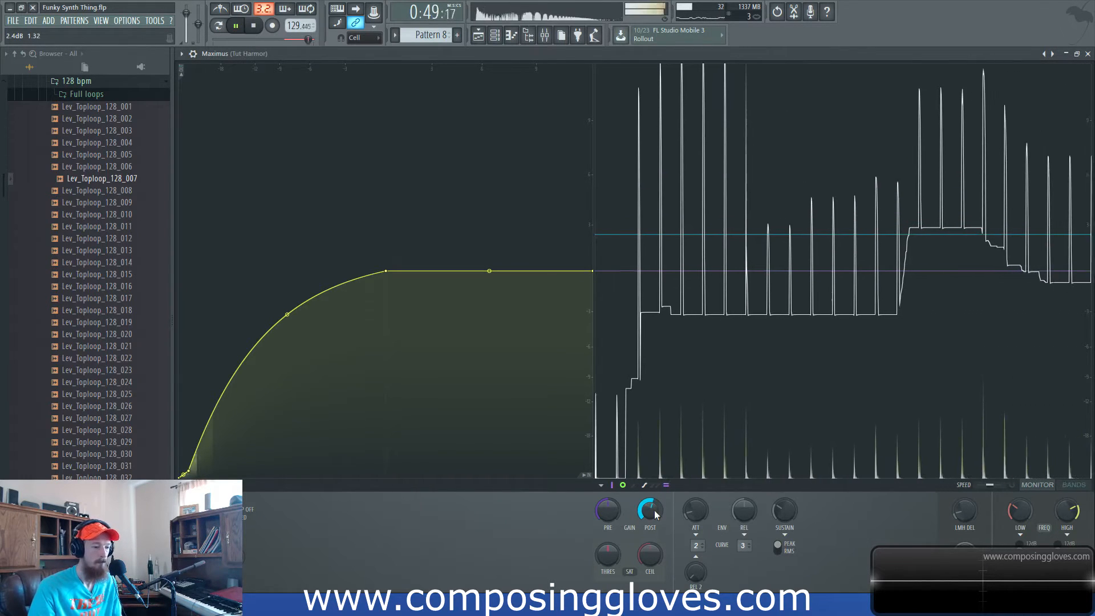
Restore the enlarged Maximus window, return to the mixer and audition the processed Tut Harmor track.
{"action": "double_click", "coordinate": [901, 54]}
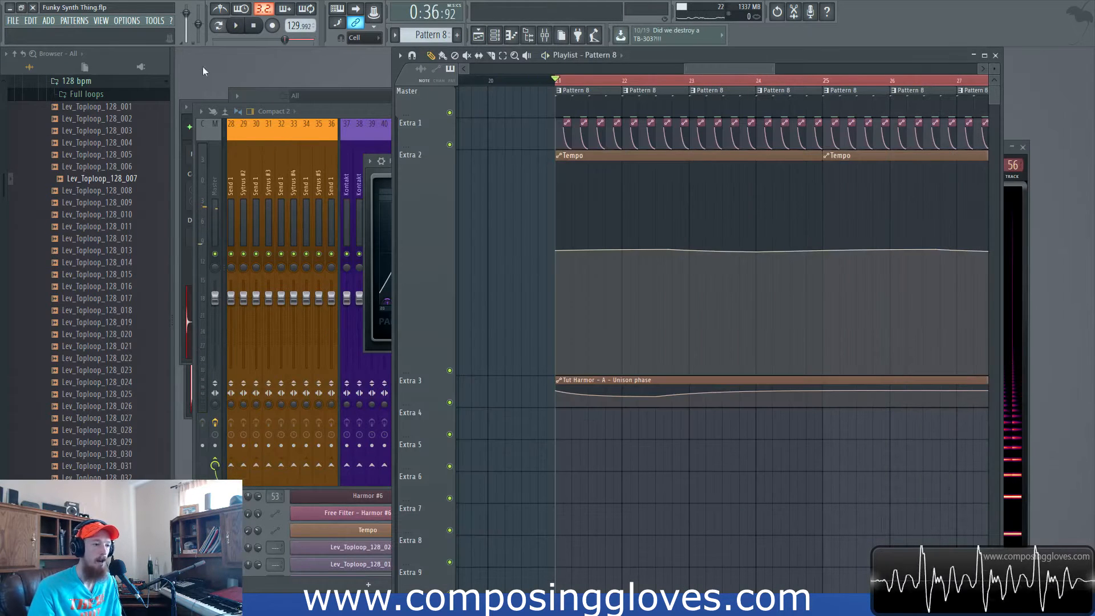
{"action": "left_click", "coordinate": [344, 108]}
{"action": "key", "text": "space"}
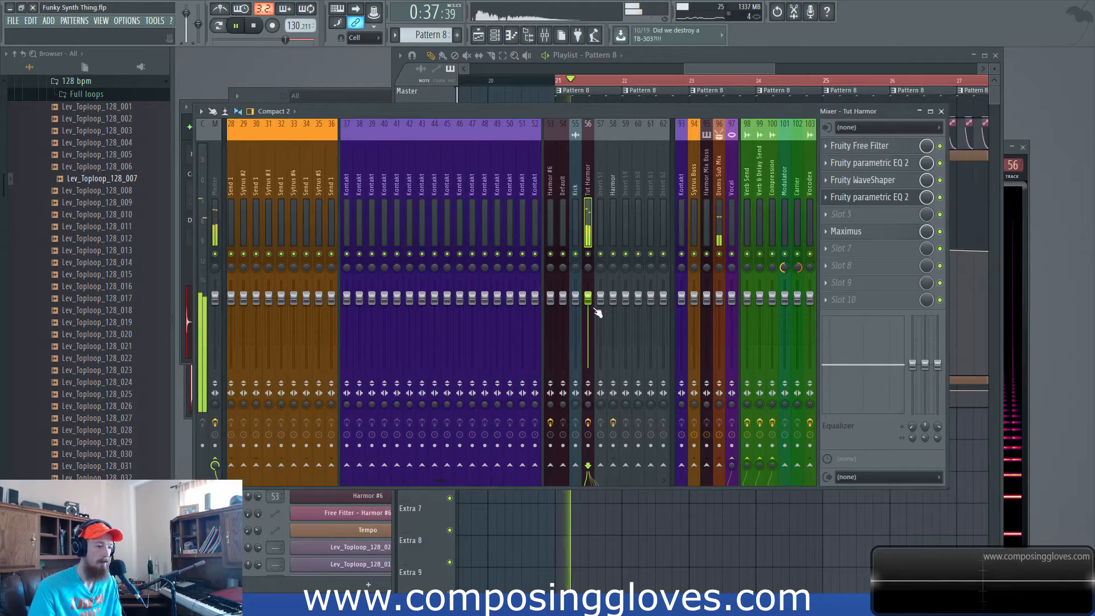
{"action": "key", "text": "space"}
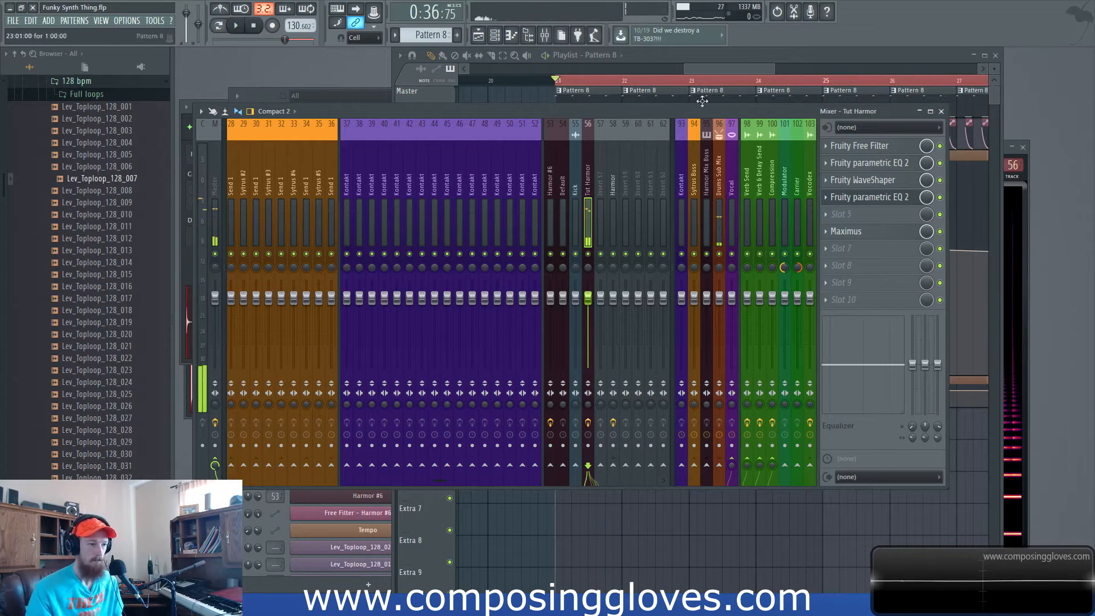
Examine Tut Harmor's notes in Pattern 8 and the clips arranged across bars 21 to 28 of the playlist.
{"action": "left_click", "coordinate": [724, 66]}
{"action": "double_click", "coordinate": [579, 103]}
{"action": "scroll", "coordinate": [344, 258], "scroll_direction": "up", "scroll_amount": 1}
{"action": "double_click", "coordinate": [348, 227]}
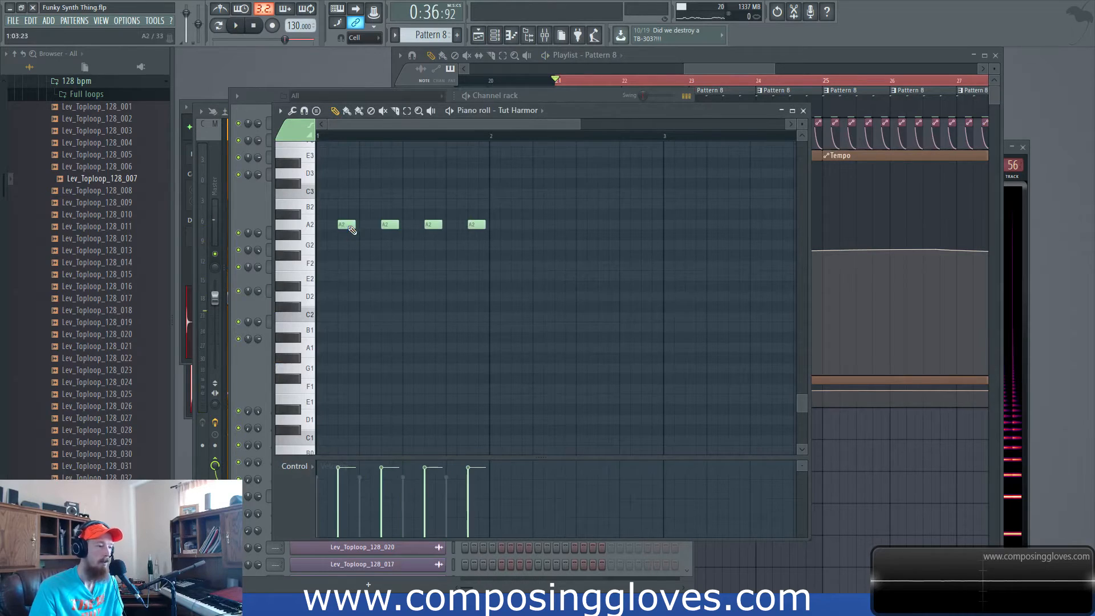
{"action": "left_click", "coordinate": [748, 68]}
{"action": "scroll", "coordinate": [747, 69], "scroll_direction": "down", "scroll_amount": 8}
{"action": "scroll", "coordinate": [689, 145], "scroll_direction": "up", "scroll_amount": 1}
{"action": "scroll", "coordinate": [665, 110], "scroll_direction": "up", "scroll_amount": 7}
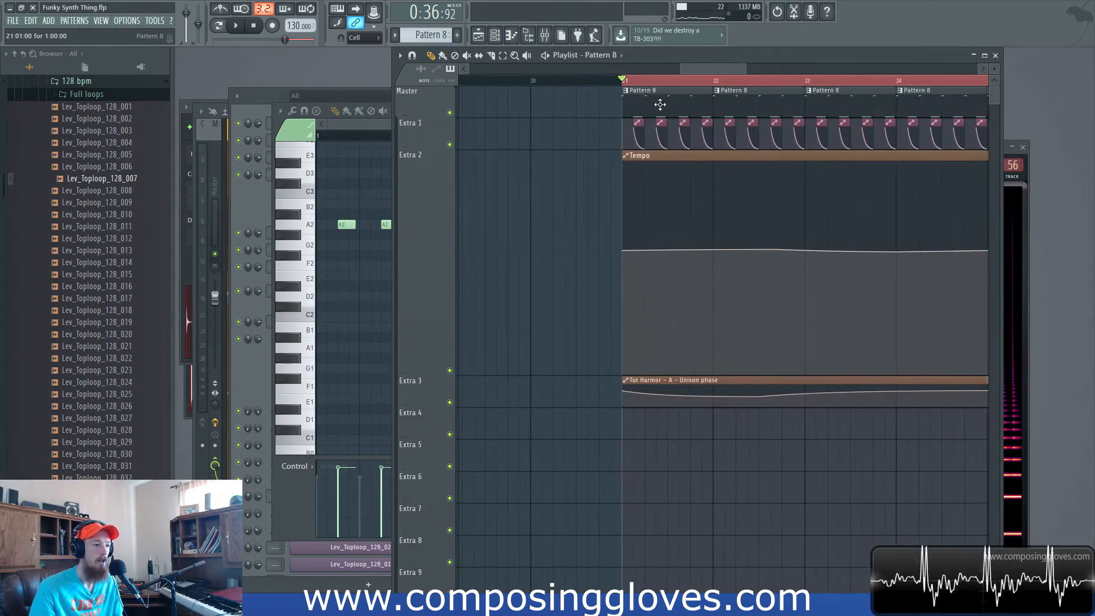
{"action": "scroll", "coordinate": [647, 171], "scroll_direction": "down", "scroll_amount": 3}
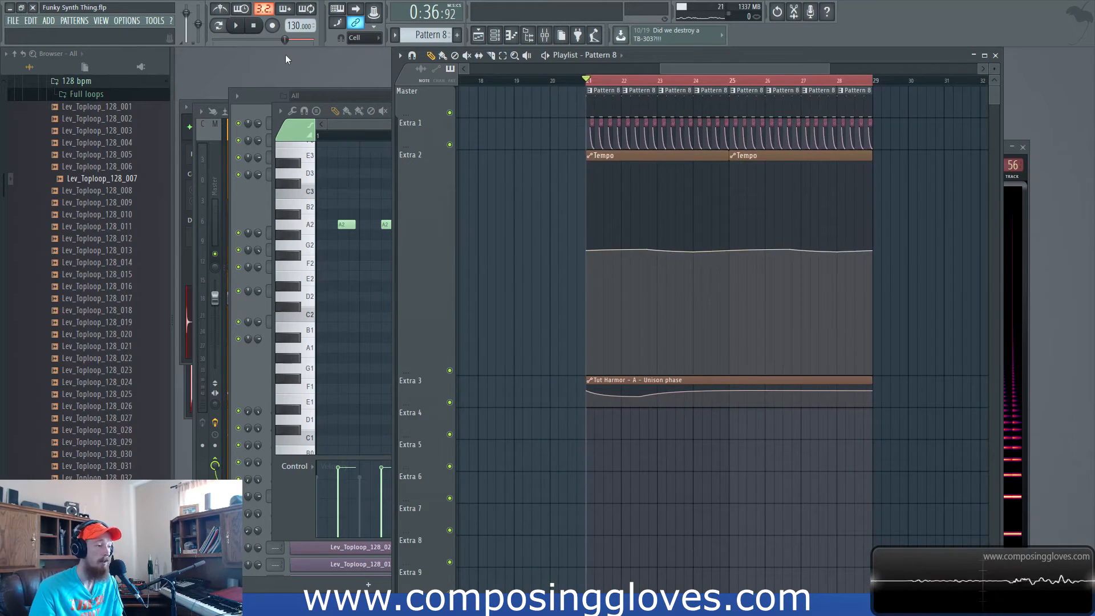
Open Tut Harmor from the Unsorted channel group and create an automation clip for part A's Pluck decay length.
{"action": "key", "text": "F6"}
{"action": "left_click", "coordinate": [381, 271]}
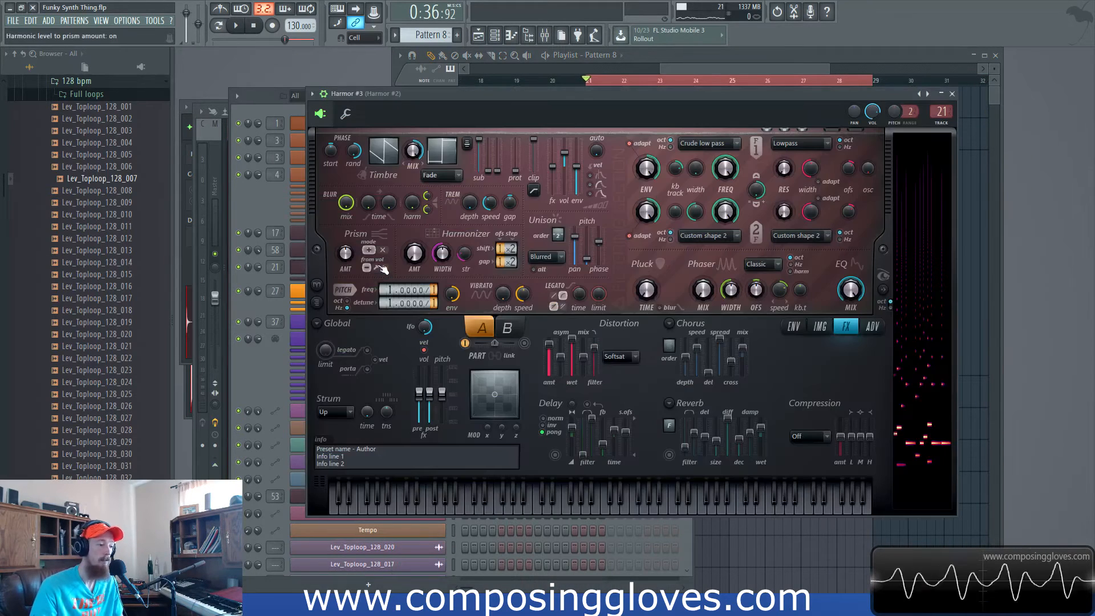
{"action": "left_click", "coordinate": [290, 107]}
{"action": "left_click", "coordinate": [330, 96]}
{"action": "left_click", "coordinate": [353, 190]}
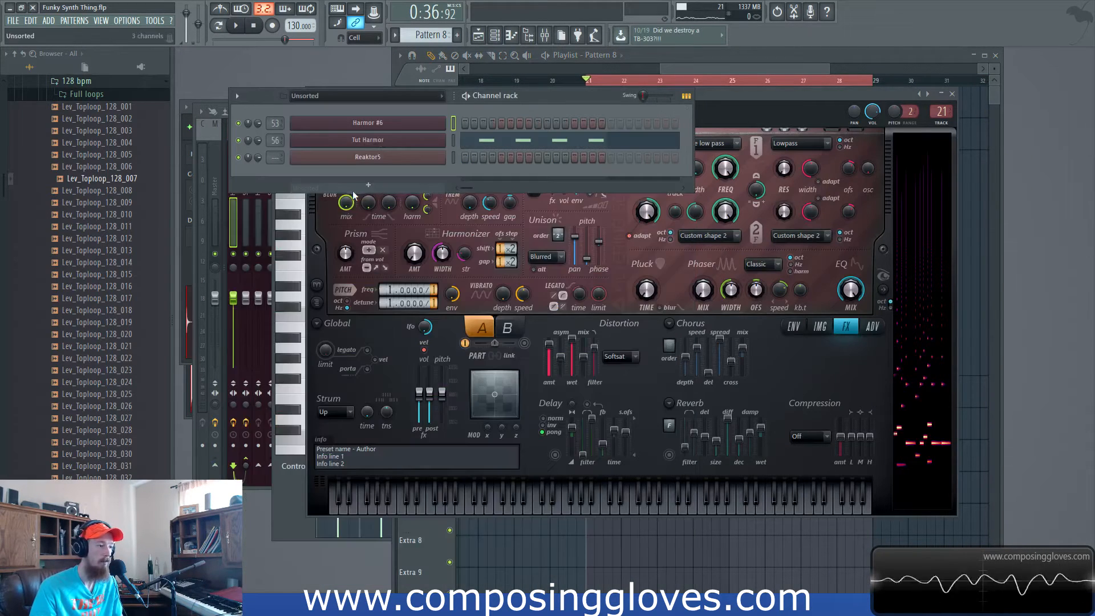
{"action": "left_click", "coordinate": [398, 143]}
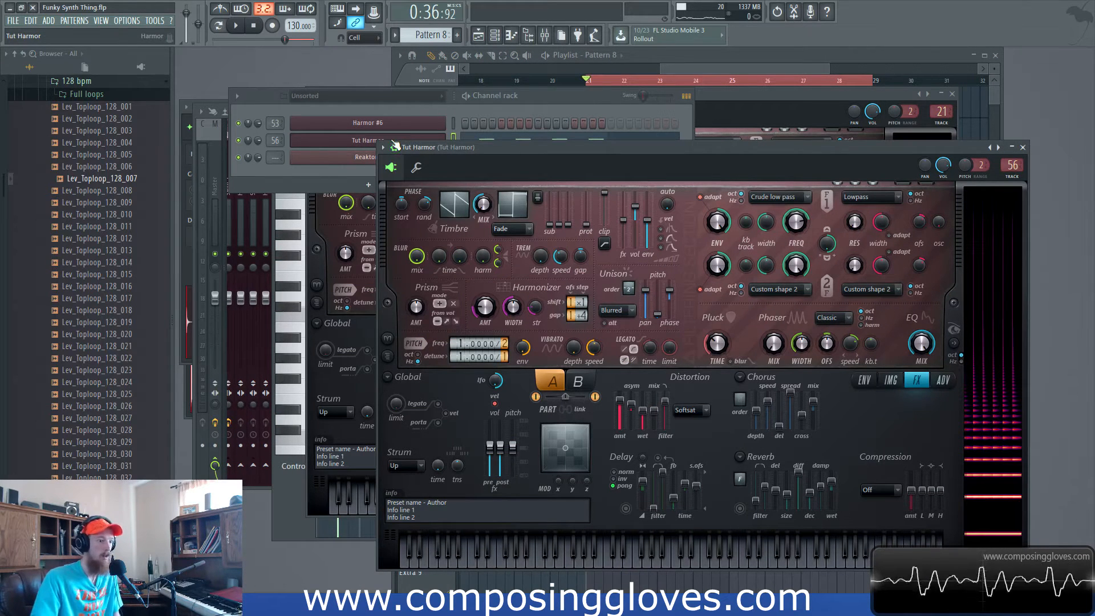
{"action": "right_click", "coordinate": [719, 351]}
{"action": "key", "text": "c"}
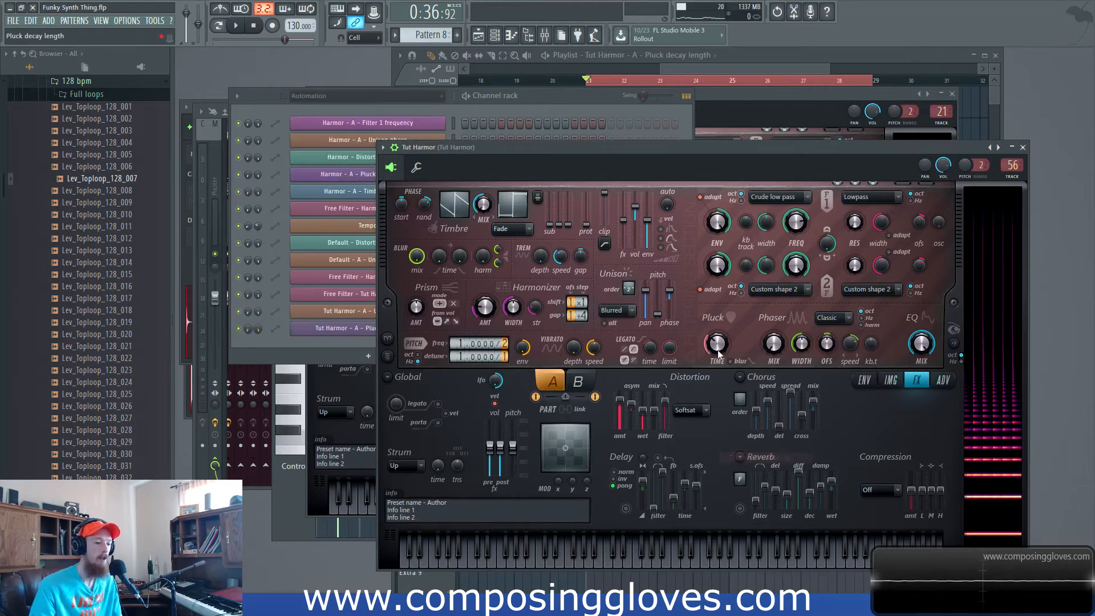
Add a control point near bar 22 in the Pluck decay length clip, slightly above the clip's starting level.
{"action": "left_click", "coordinate": [707, 77]}
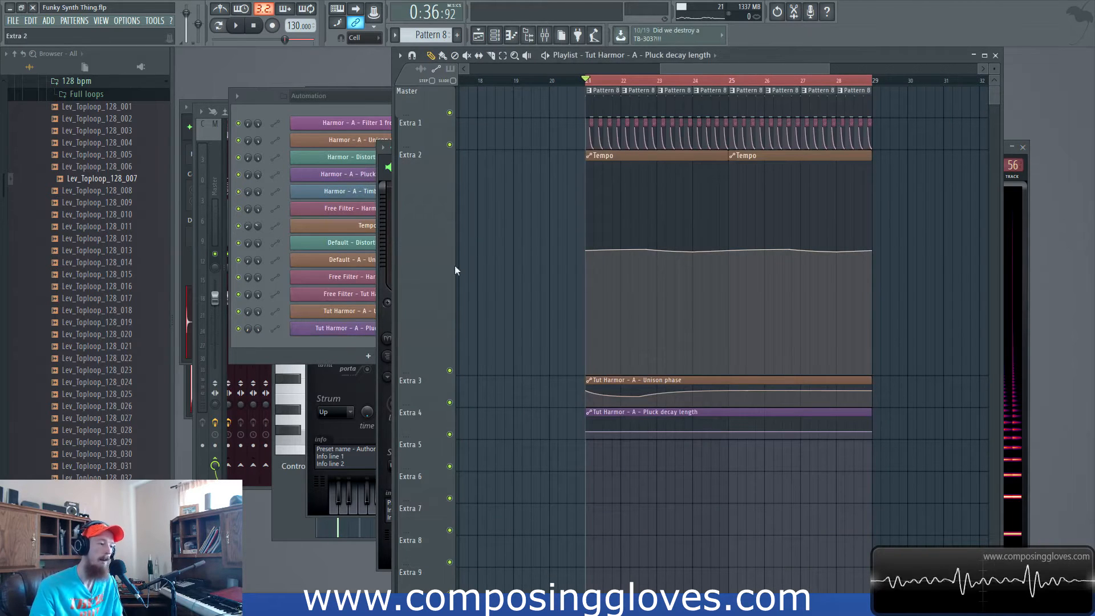
{"action": "left_click", "coordinate": [248, 353]}
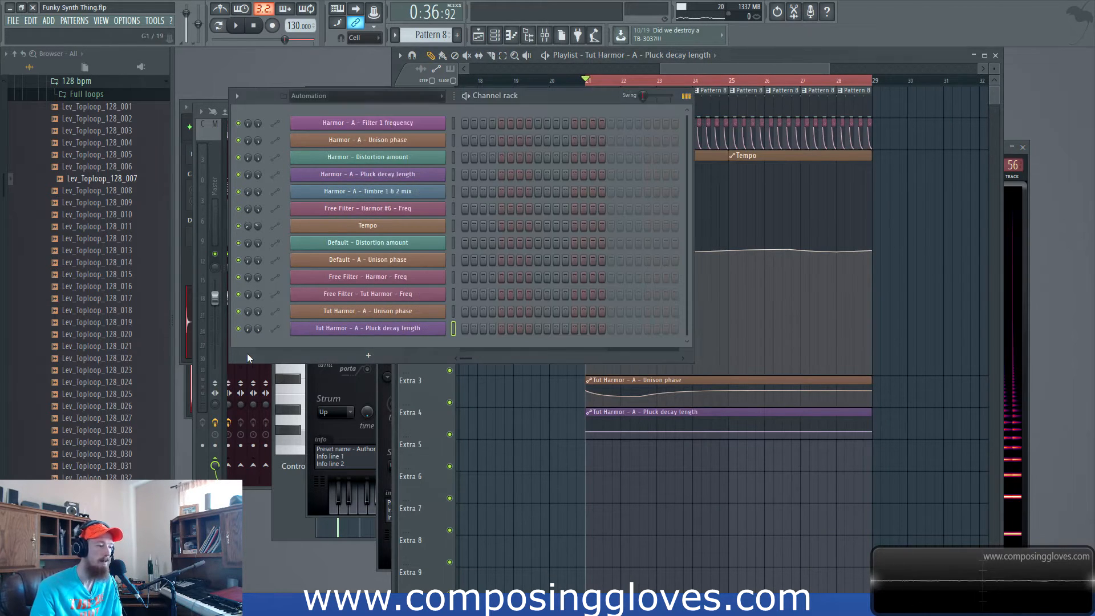
{"action": "left_click", "coordinate": [772, 69]}
{"action": "scroll", "coordinate": [652, 361], "scroll_direction": "up", "scroll_amount": 3, "text": "ctrl"}
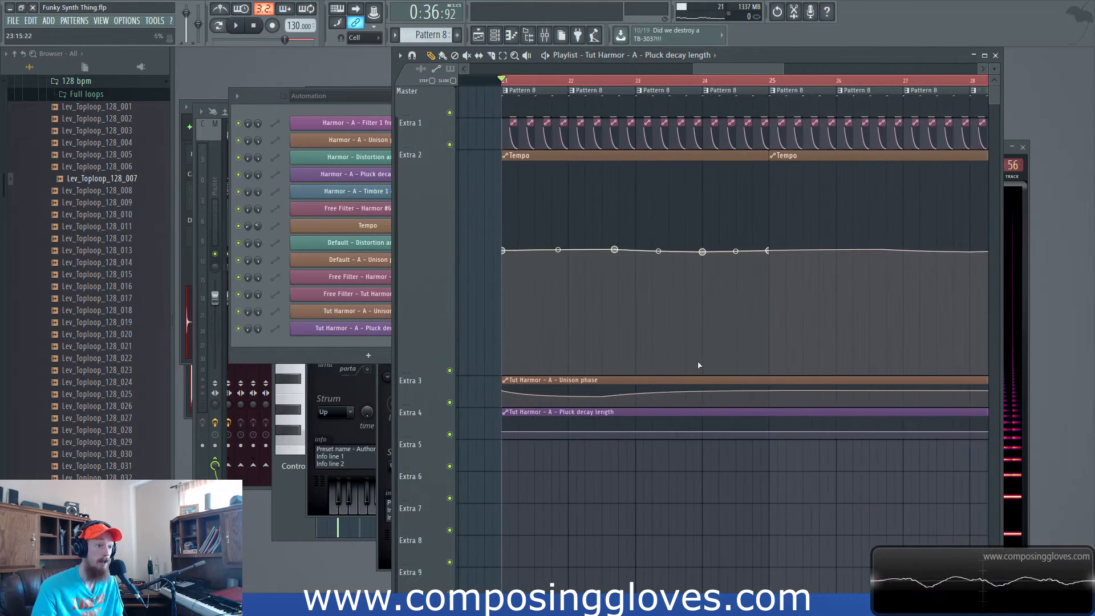
{"action": "scroll", "coordinate": [607, 311], "scroll_direction": "down", "scroll_amount": 2}
{"action": "scroll", "coordinate": [607, 311], "scroll_direction": "down", "scroll_amount": 1, "text": "ctrl"}
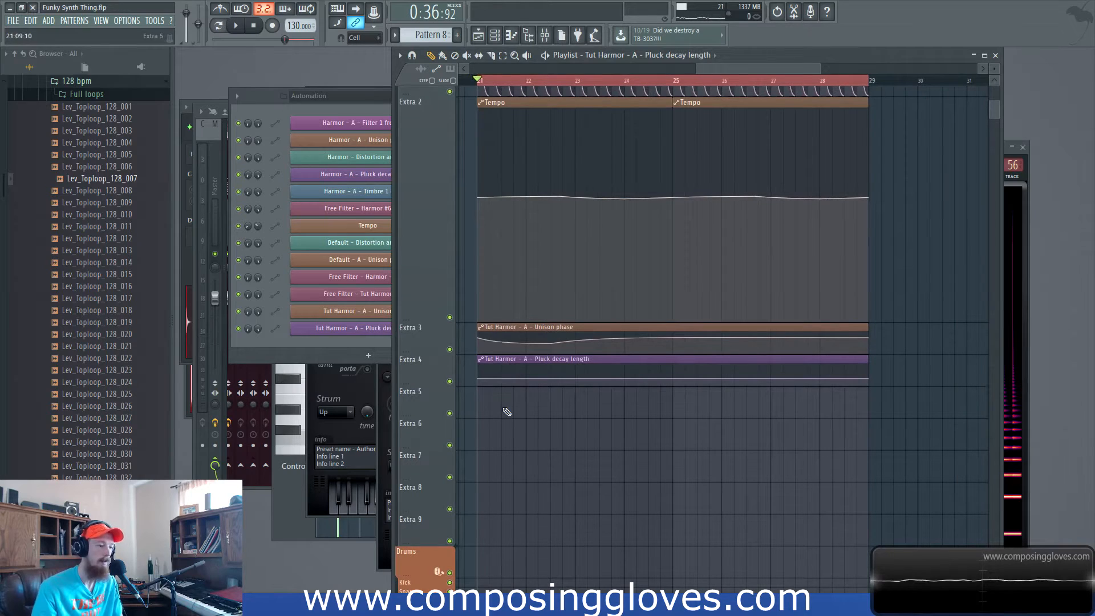
{"action": "right_click", "coordinate": [529, 373]}
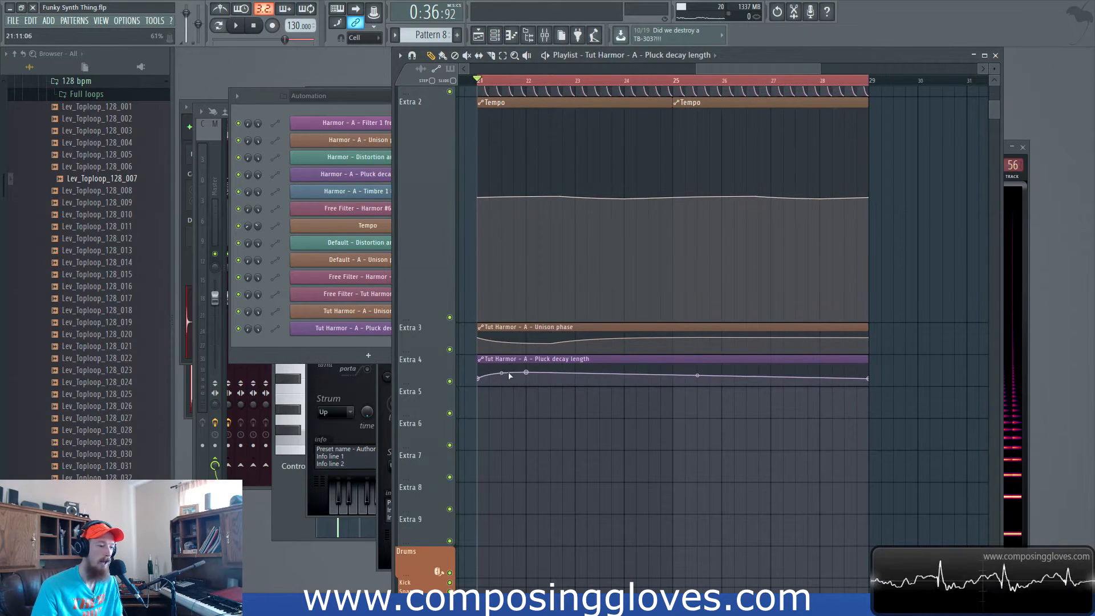
Shape the Pluck decay length automation with a peak at bar 23, a dip at bar 25 and a gentle rise near bar 28.
{"action": "left_click_drag", "start_coordinate": [529, 373], "coordinate": [582, 367]}
{"action": "right_click", "coordinate": [540, 380]}
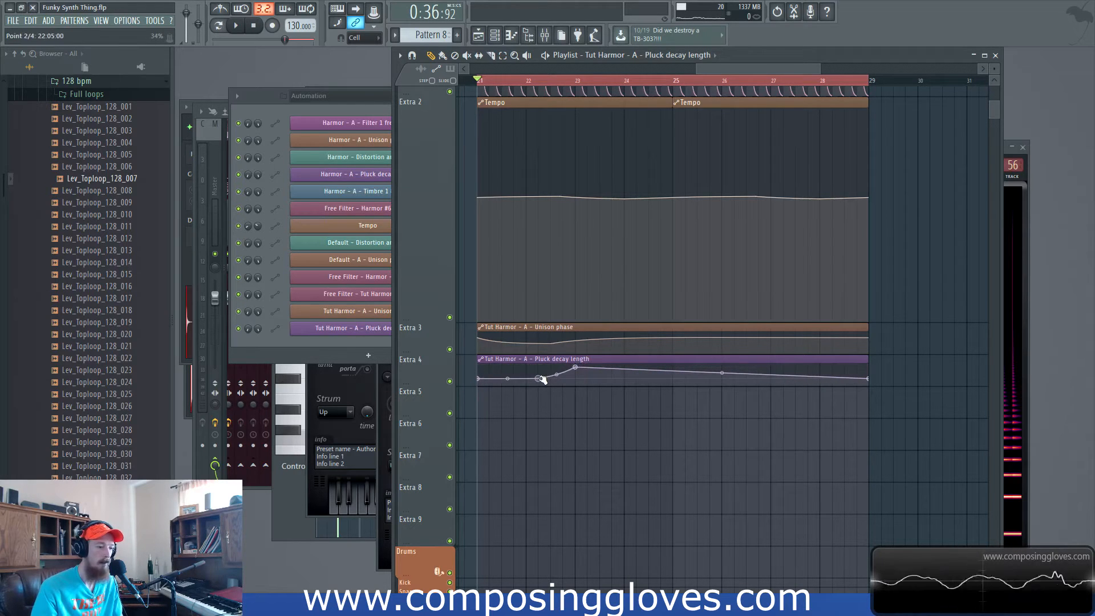
{"action": "right_click", "coordinate": [587, 379]}
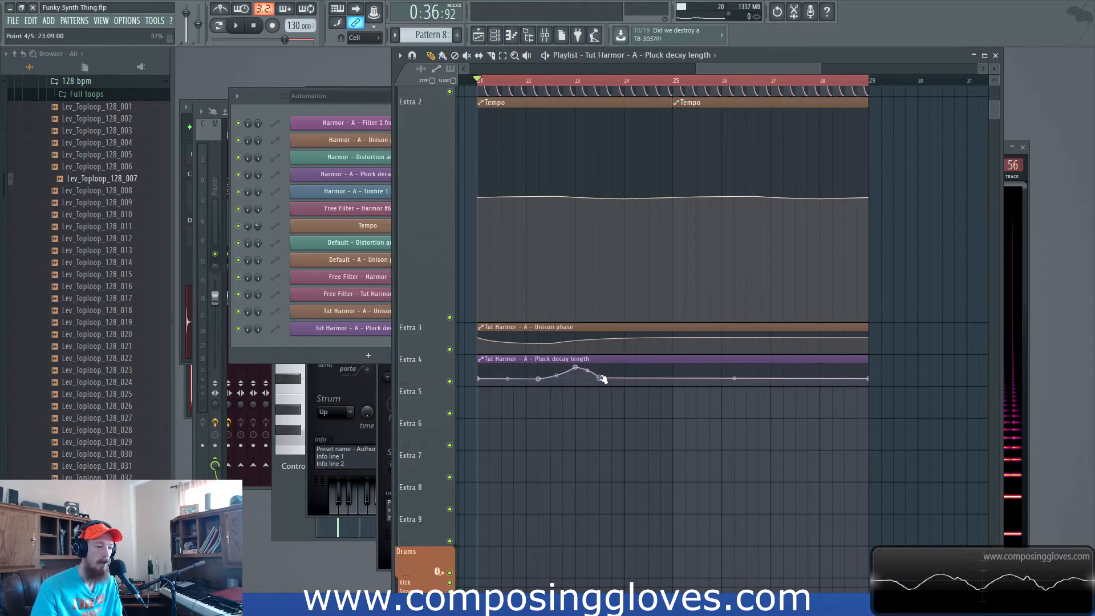
{"action": "right_click", "coordinate": [672, 385]}
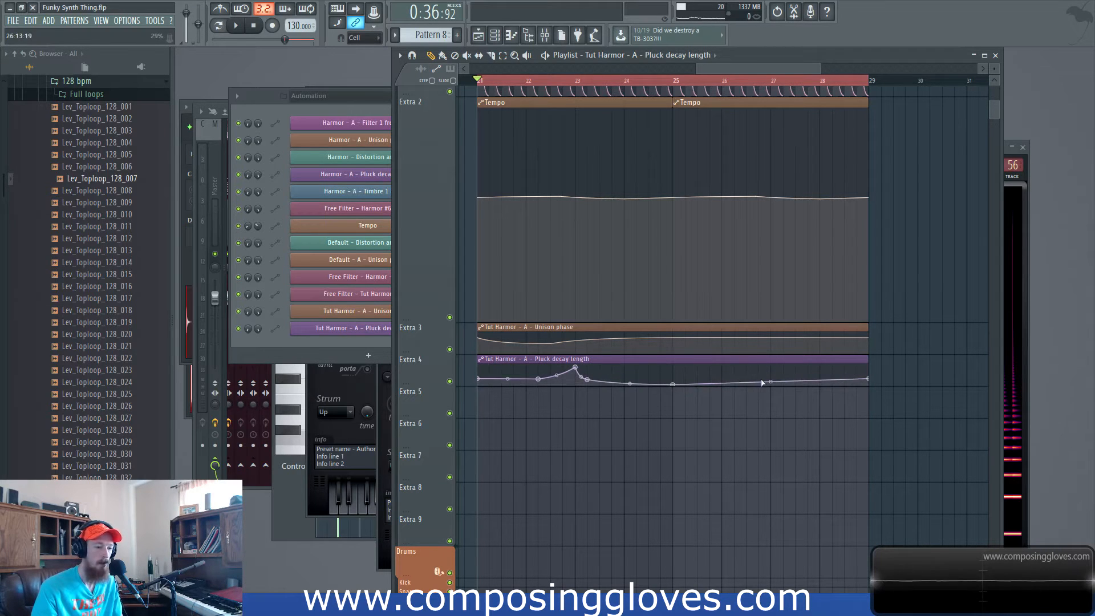
{"action": "right_click", "coordinate": [820, 375]}
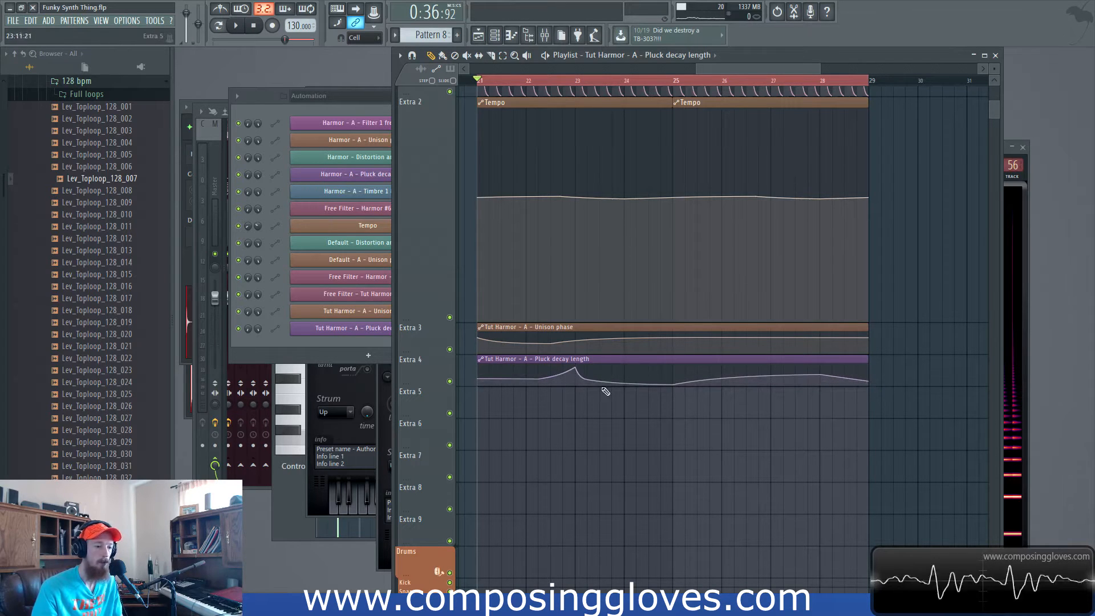
{"action": "scroll", "coordinate": [688, 379], "scroll_direction": "down", "scroll_amount": 2}
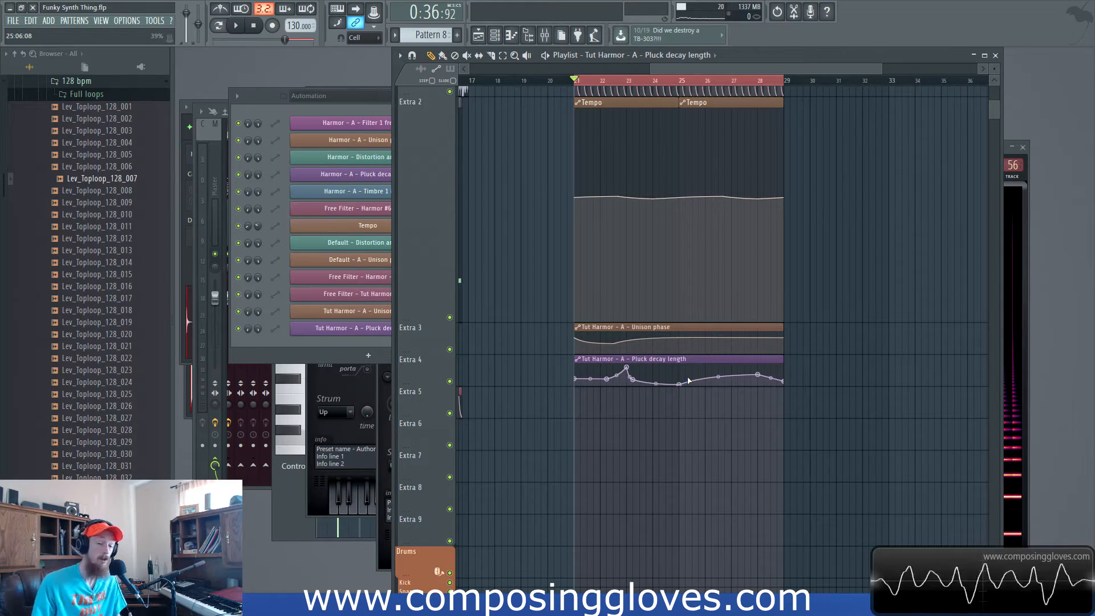
{"action": "scroll", "coordinate": [688, 380], "scroll_direction": "up", "scroll_amount": 2}
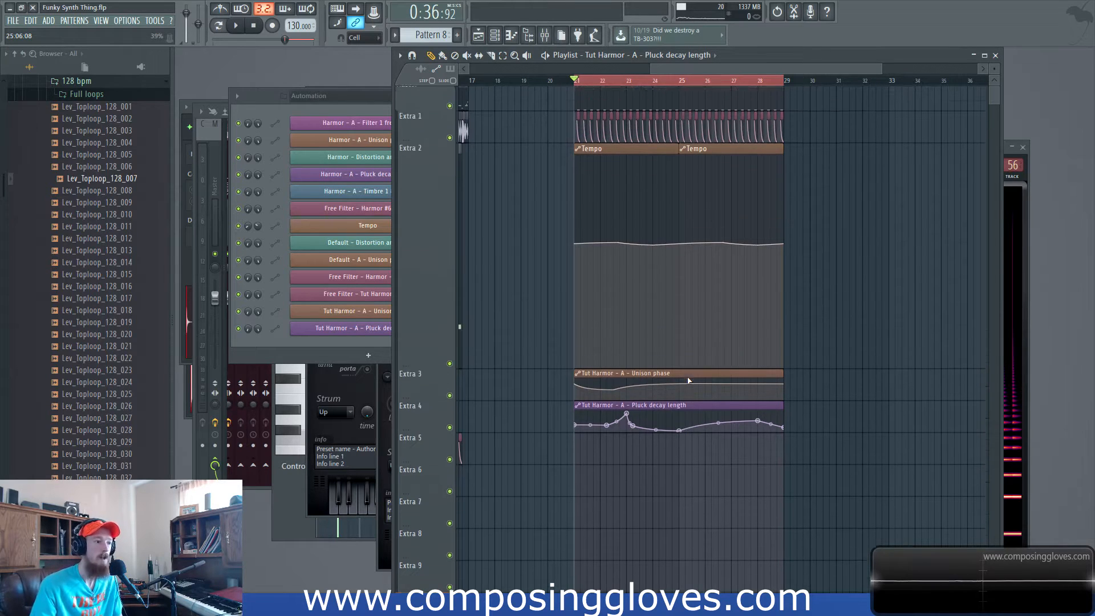
Add a second spike to the Pluck decay length automation, rising from late bar 24 and dropping sharply at bar 25.
{"action": "key", "text": "space"}
{"action": "scroll", "coordinate": [755, 335], "scroll_direction": "up", "scroll_amount": 2}
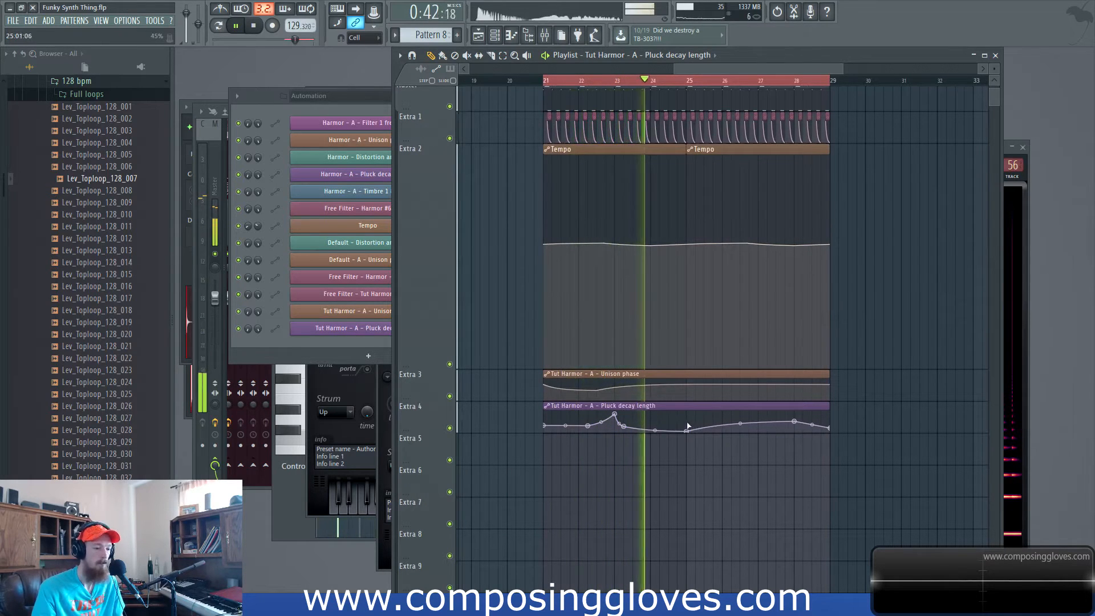
{"action": "right_click", "coordinate": [670, 431]}
{"action": "right_click", "coordinate": [678, 419]}
{"action": "key", "text": "space"}
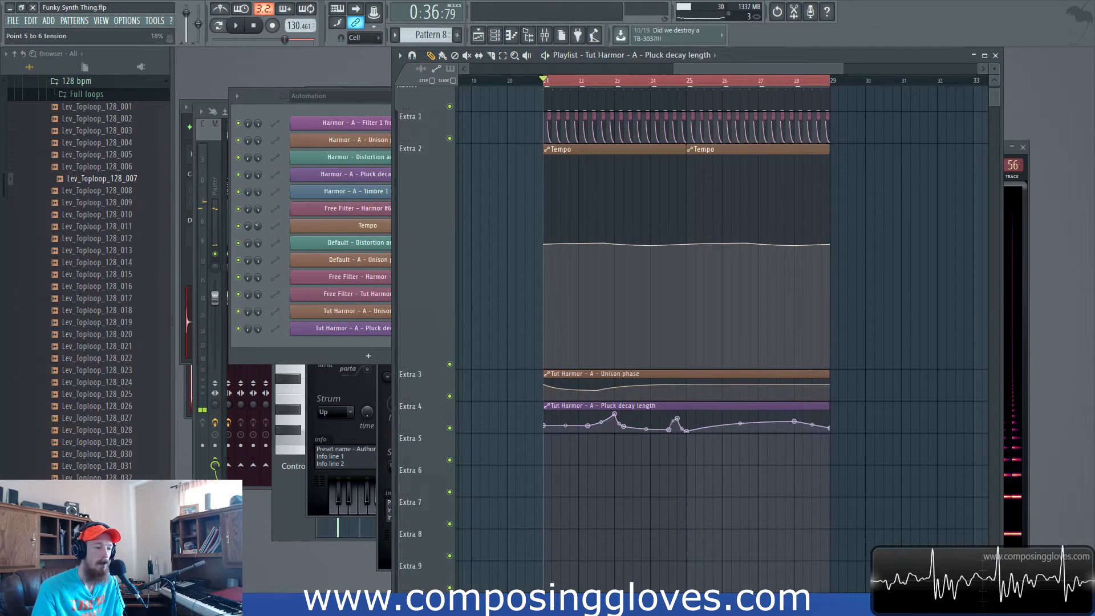
{"action": "left_click_drag", "start_coordinate": [679, 420], "coordinate": [682, 418]}
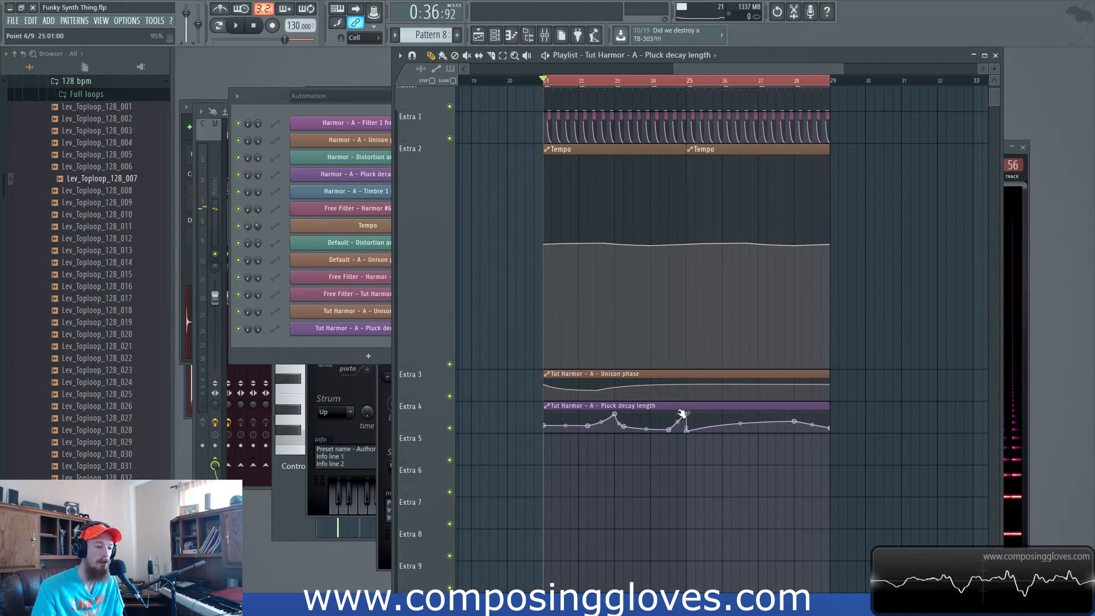
{"action": "scroll", "coordinate": [692, 423], "scroll_direction": "up", "scroll_amount": 3}
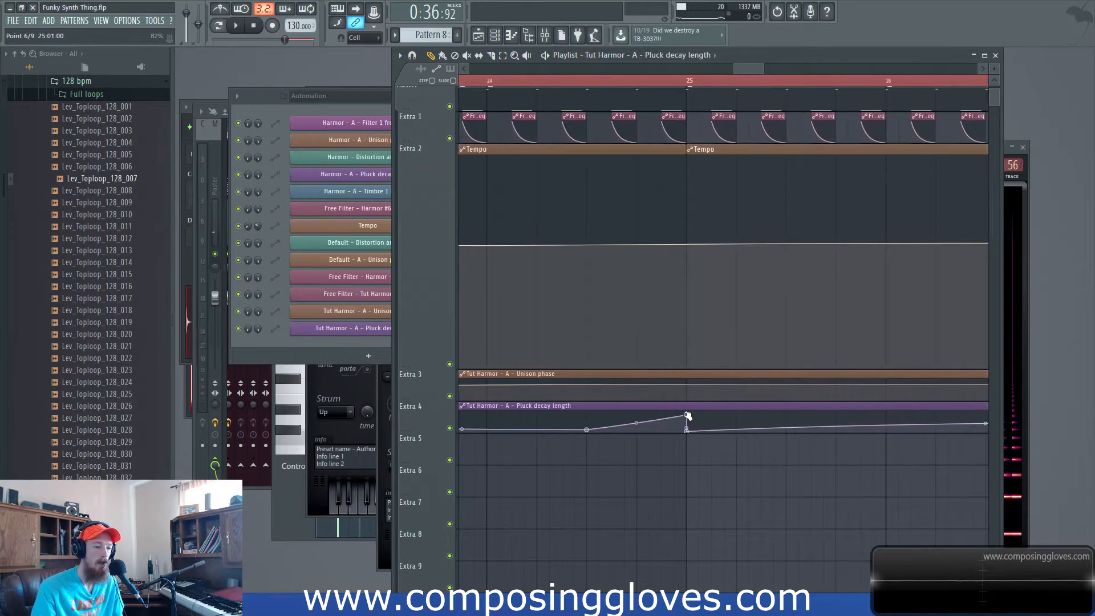
{"action": "scroll", "coordinate": [670, 428], "scroll_direction": "down", "scroll_amount": 1}
{"action": "scroll", "coordinate": [670, 428], "scroll_direction": "down", "scroll_amount": 5}
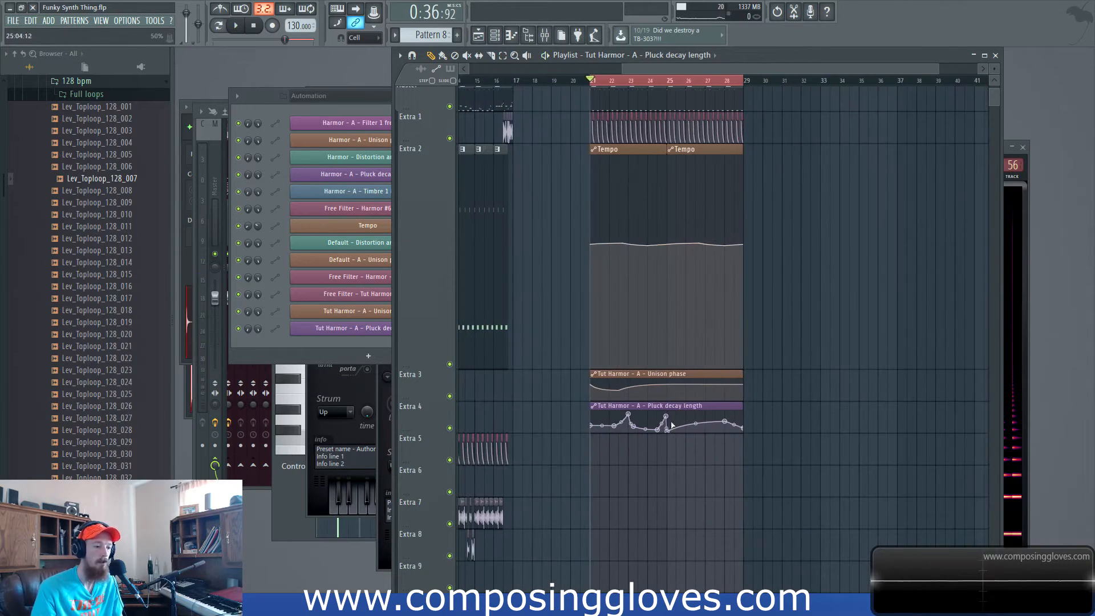
Play the looped section from bar 21 to audition the Pluck decay length automation.
{"action": "key", "text": "space"}
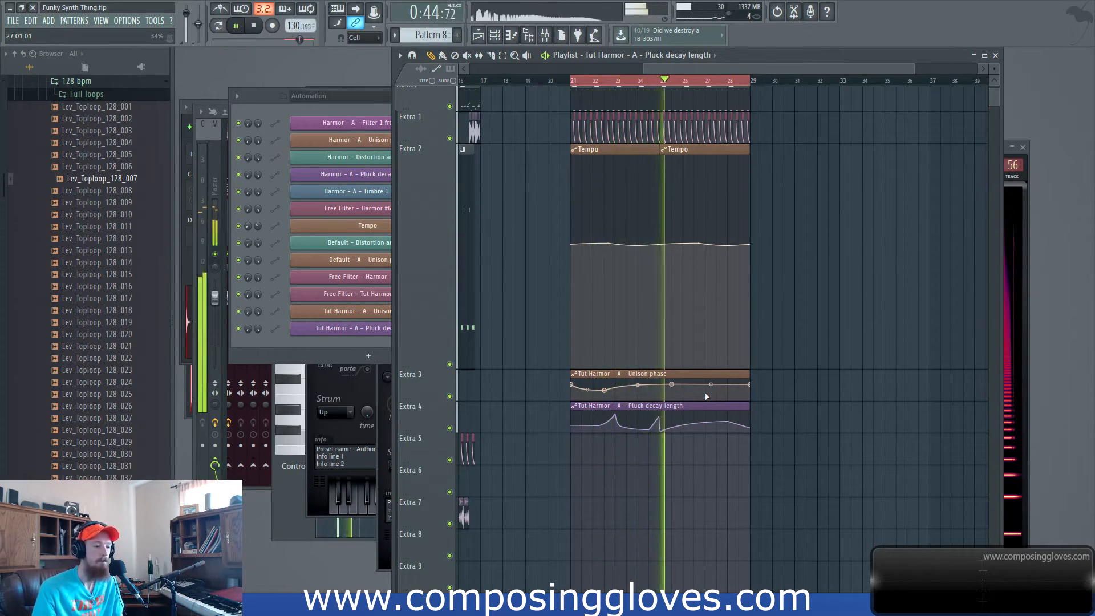
{"action": "key", "text": "space"}
{"action": "scroll", "coordinate": [608, 199], "scroll_direction": "up", "scroll_amount": 4}
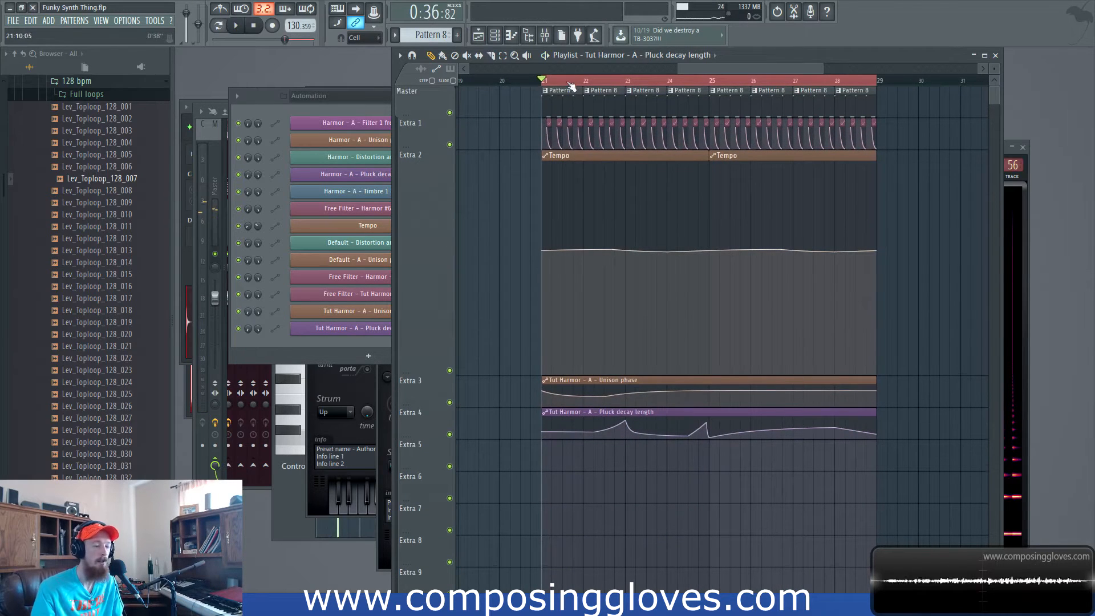
{"action": "key", "text": "space"}
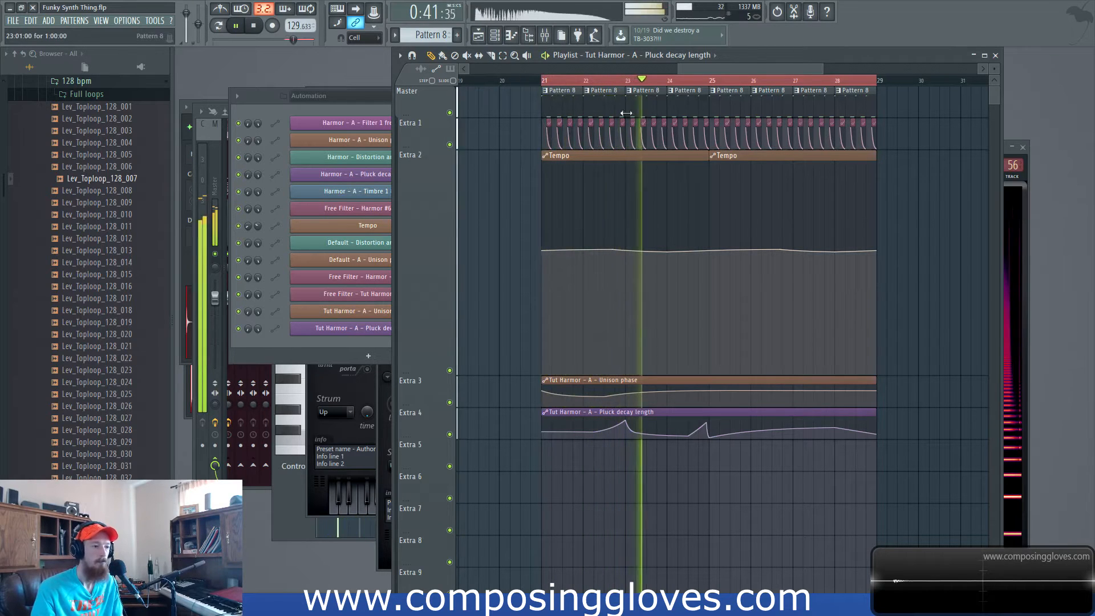
{"action": "key", "text": "space"}
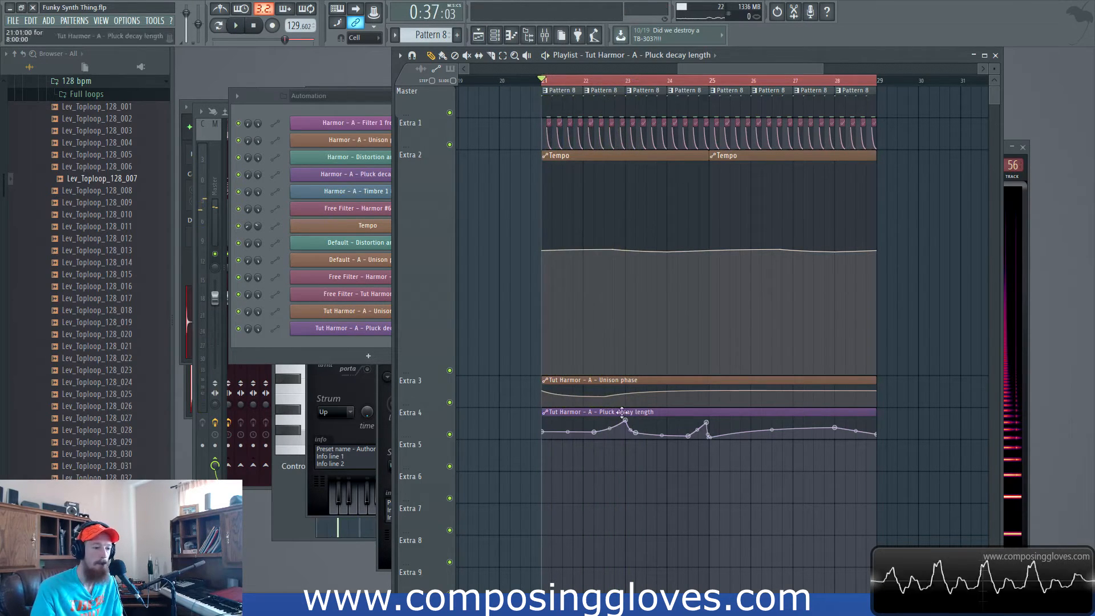
Make the Pattern 8 clip at bar 22 unique and add an A2 note on beat four of its Tut Harmor part.
{"action": "right_click", "coordinate": [591, 90]}
{"action": "key", "text": "m"}
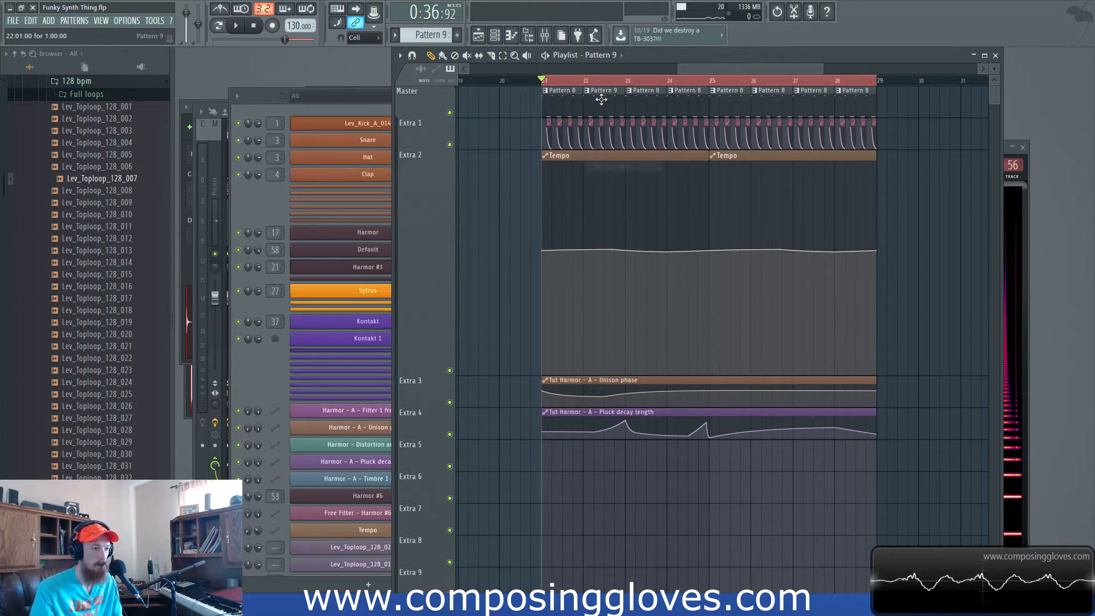
{"action": "double_click", "coordinate": [600, 97]}
{"action": "right_click", "coordinate": [433, 227]}
{"action": "right_click", "coordinate": [433, 228]}
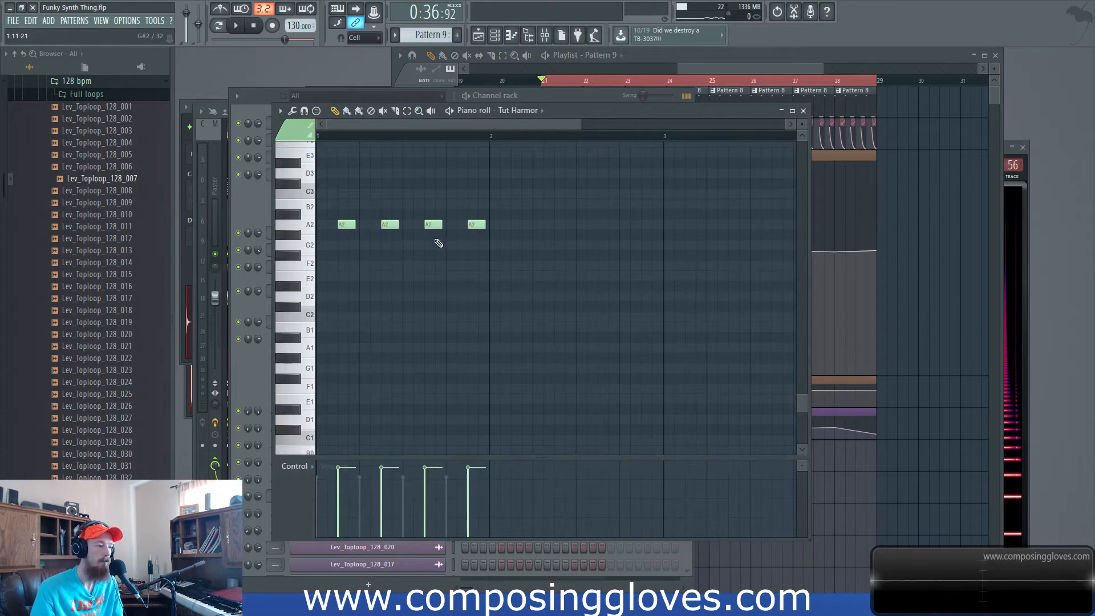
{"action": "scroll", "coordinate": [440, 240], "scroll_direction": "up", "scroll_amount": 2}
{"action": "scroll", "coordinate": [485, 251], "scroll_direction": "up", "scroll_amount": 1}
{"action": "left_click", "coordinate": [502, 234]}
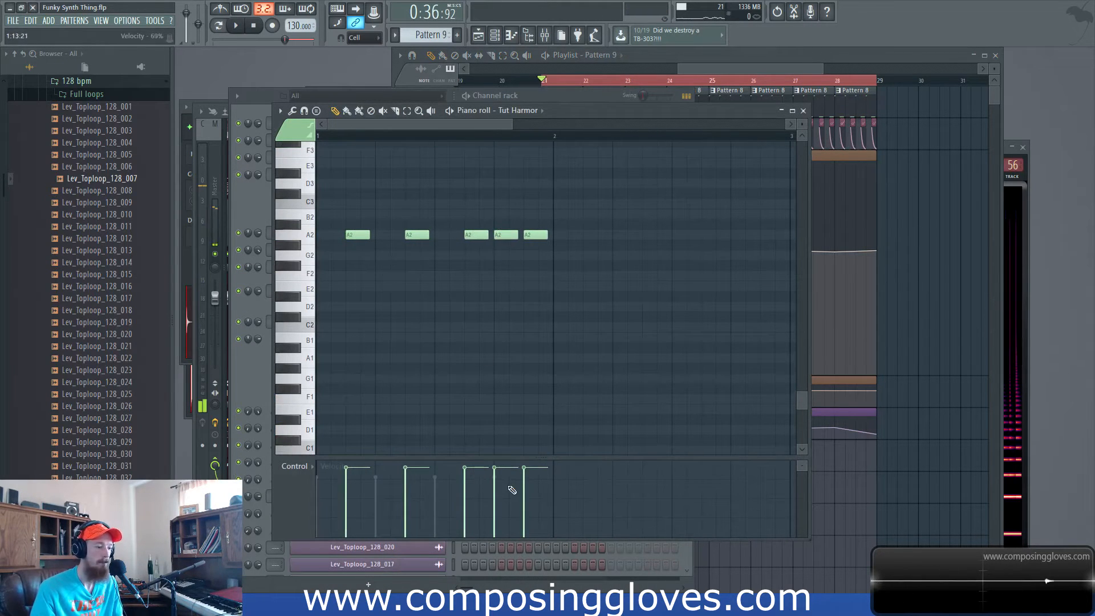
Open Pattern 8's Tut Harmor notes and nudge the off-beat A2 notes slightly off the grid.
{"action": "scroll", "coordinate": [539, 260], "scroll_direction": "down", "scroll_amount": 2}
{"action": "left_click", "coordinate": [701, 69]}
{"action": "double_click", "coordinate": [561, 104]}
{"action": "left_click_drag", "start_coordinate": [446, 313], "coordinate": [456, 317]}
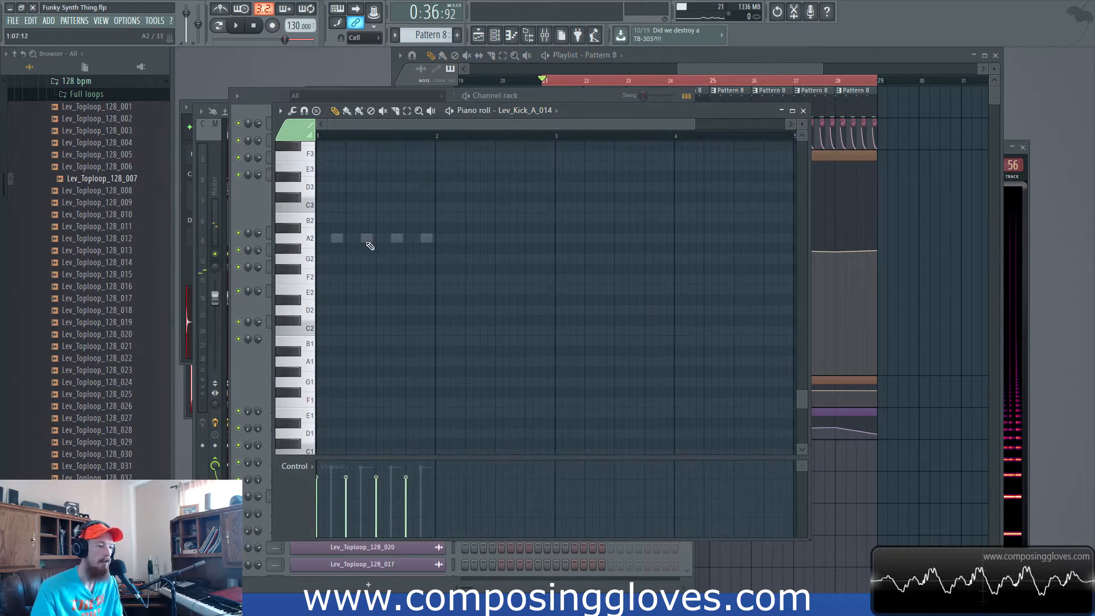
{"action": "right_click", "coordinate": [364, 241]}
{"action": "scroll", "coordinate": [369, 252], "scroll_direction": "up", "scroll_amount": 4}
{"action": "left_click_drag", "start_coordinate": [365, 261], "coordinate": [531, 256]}
{"action": "scroll", "coordinate": [599, 299], "scroll_direction": "down", "scroll_amount": 2}
{"action": "left_click", "coordinate": [658, 260]}
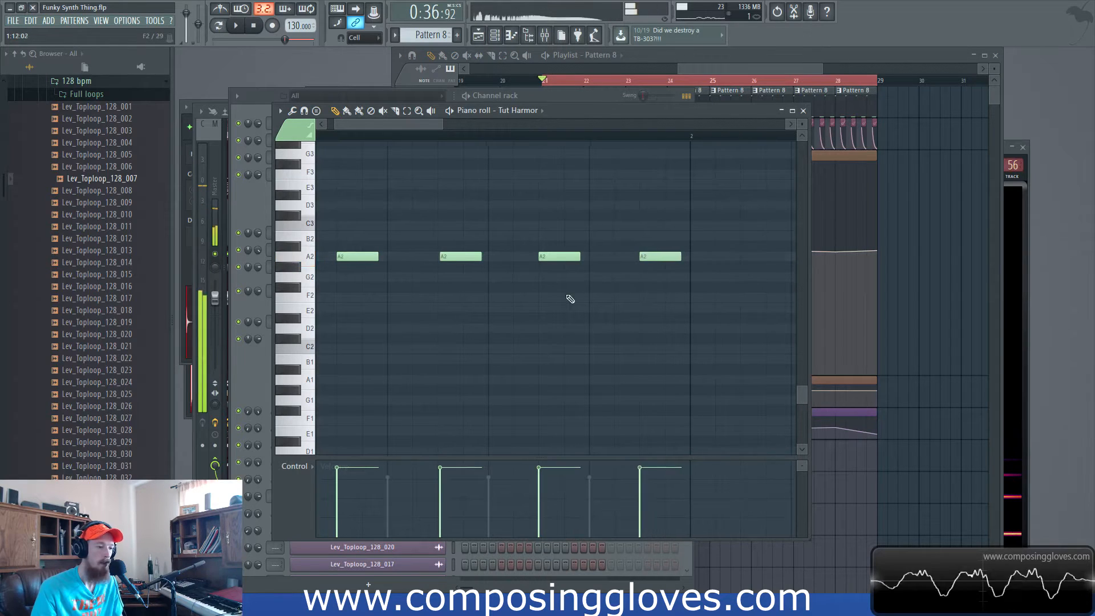
Fine-tune the timing of Pattern 8's A2 notes and vary their velocities slightly.
{"action": "scroll", "coordinate": [676, 296], "scroll_direction": "up", "scroll_amount": 2}
{"action": "left_click_drag", "start_coordinate": [565, 294], "coordinate": [686, 283]}
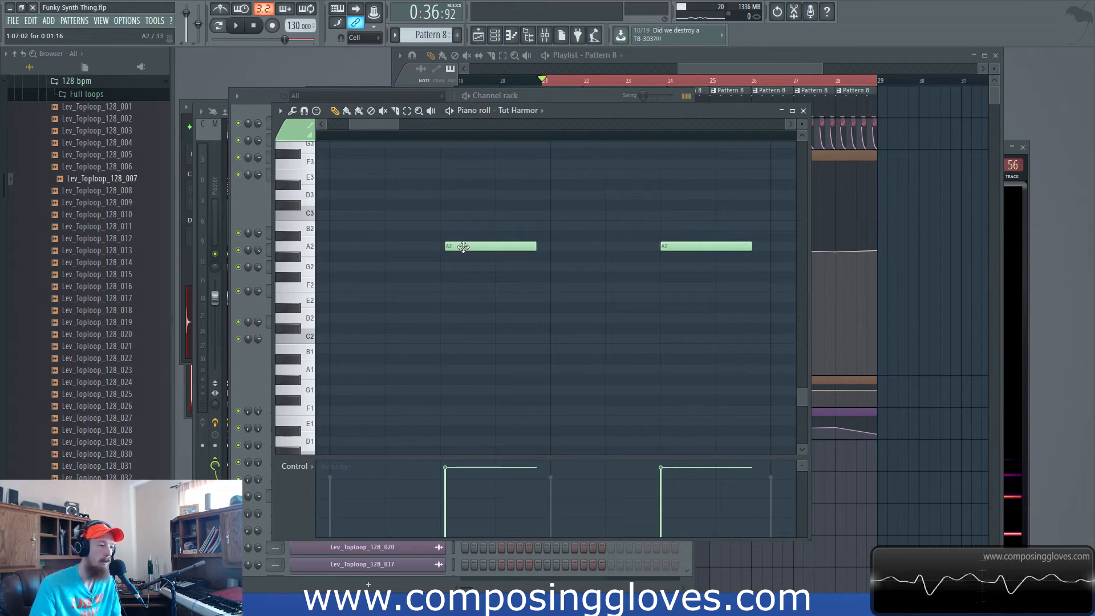
{"action": "left_click_drag", "start_coordinate": [464, 249], "coordinate": [457, 251]}
{"action": "left_click_drag", "start_coordinate": [630, 260], "coordinate": [526, 270]}
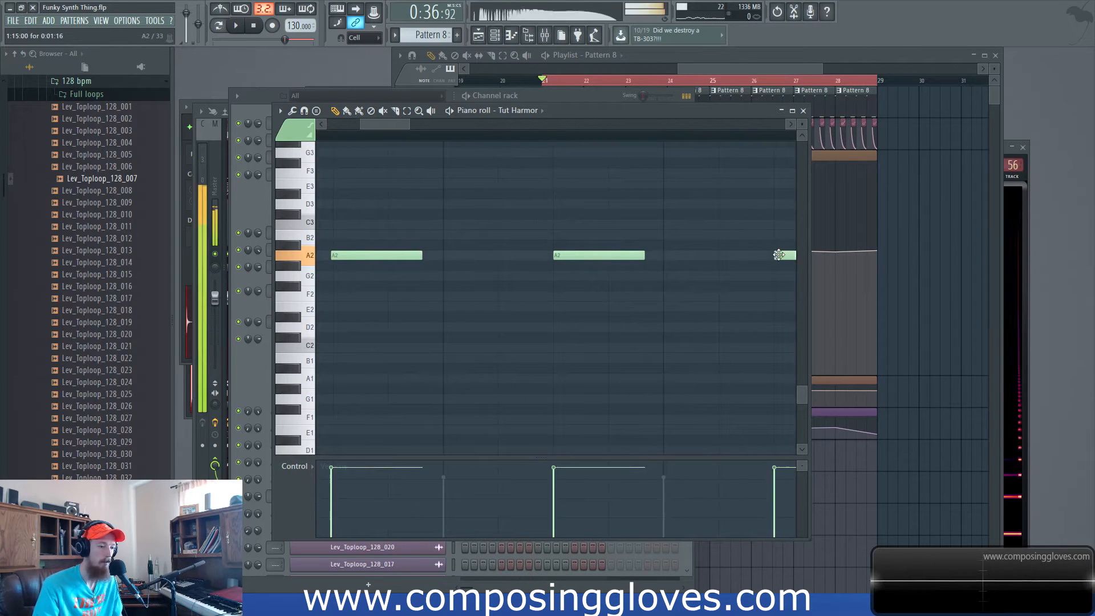
{"action": "scroll", "coordinate": [553, 389], "scroll_direction": "down", "scroll_amount": 2}
{"action": "scroll", "coordinate": [553, 389], "scroll_direction": "down", "scroll_amount": 1}
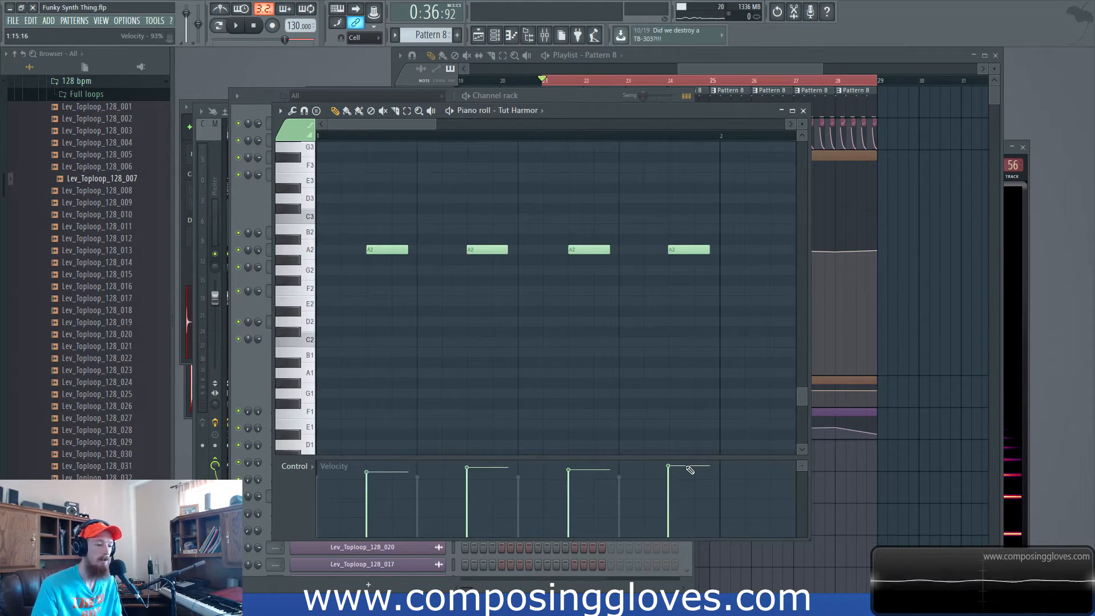
Return to the playlist and play the looped section to compare the adjusted Pattern 8 with Pattern 9 at bar 22.
{"action": "left_click", "coordinate": [732, 67]}
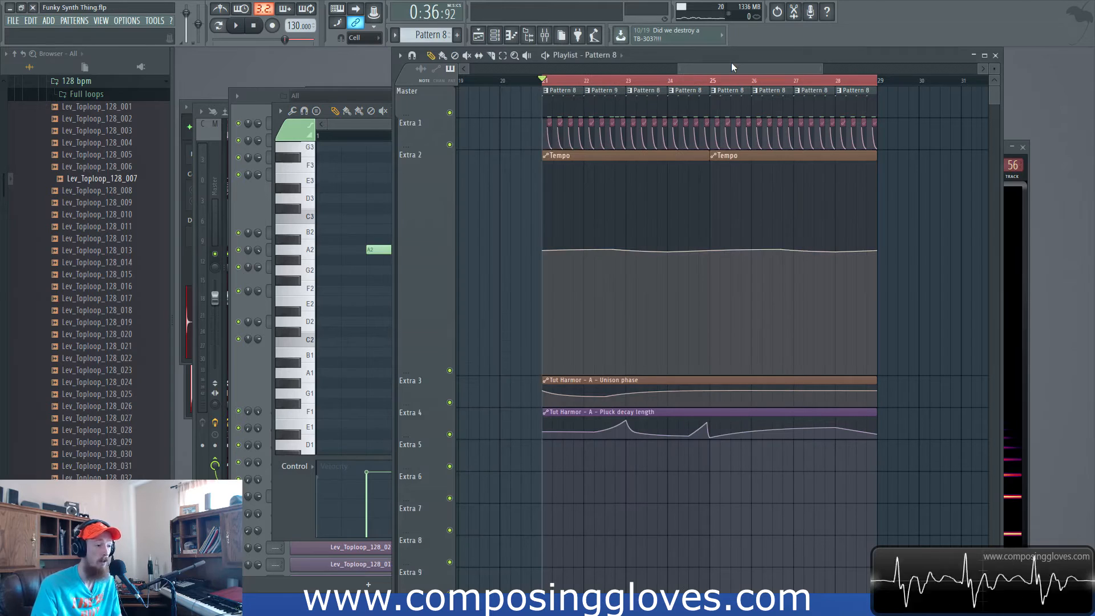
{"action": "scroll", "coordinate": [702, 183], "scroll_direction": "right", "scroll_amount": 1}
{"action": "key", "text": "space"}
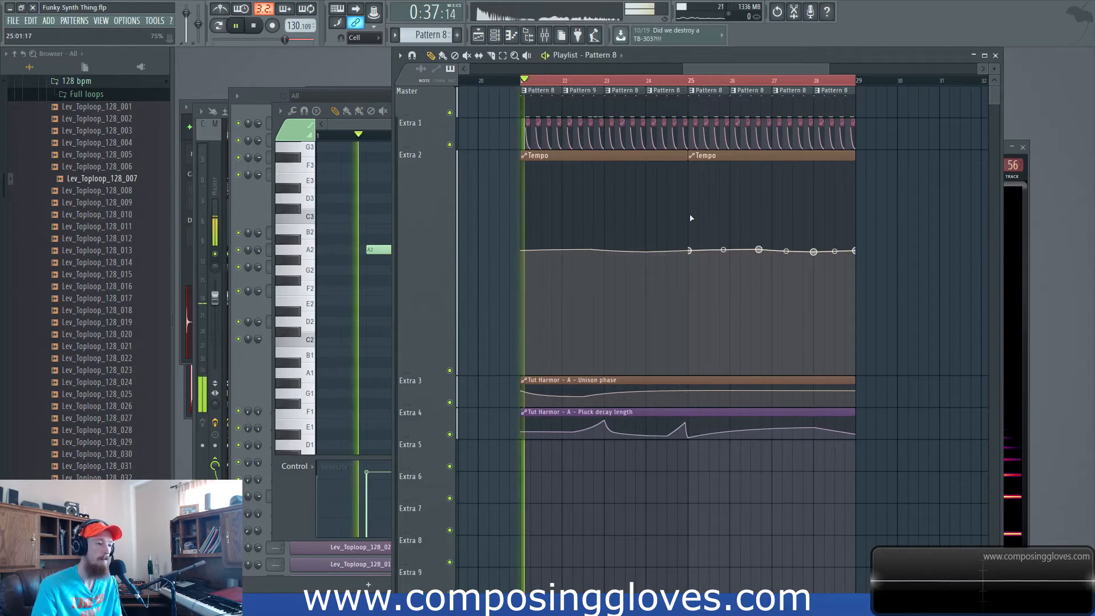
{"action": "scroll", "coordinate": [646, 274], "scroll_direction": "down", "scroll_amount": 1}
{"action": "scroll", "coordinate": [647, 275], "scroll_direction": "down", "scroll_amount": 1}
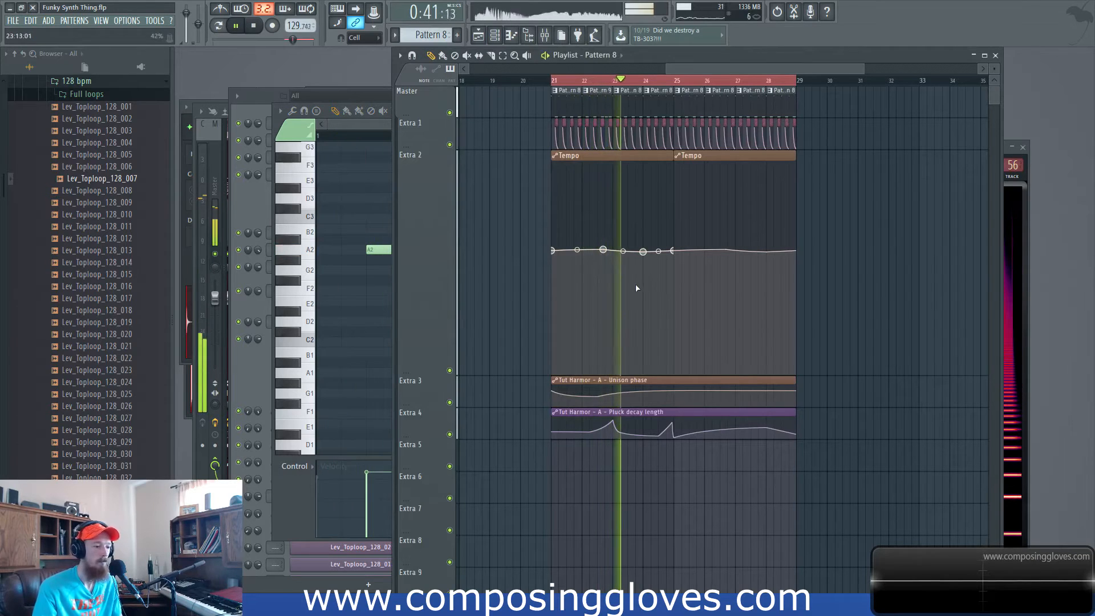
{"action": "key", "text": "space"}
{"action": "scroll", "coordinate": [599, 90], "scroll_direction": "up", "scroll_amount": 3}
{"action": "key", "text": "space"}
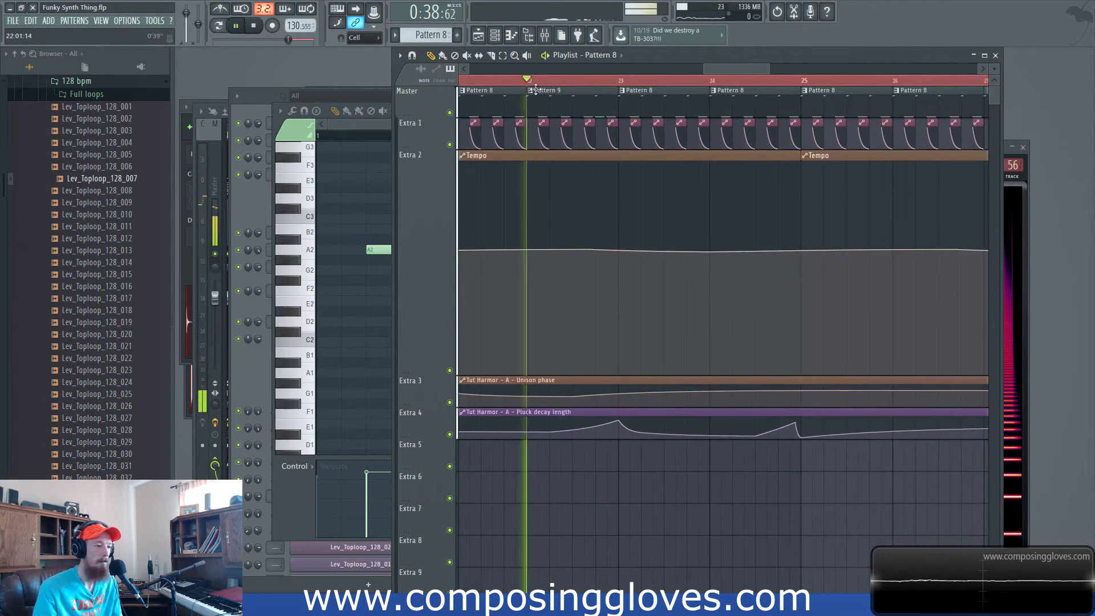
{"action": "key", "text": "space"}
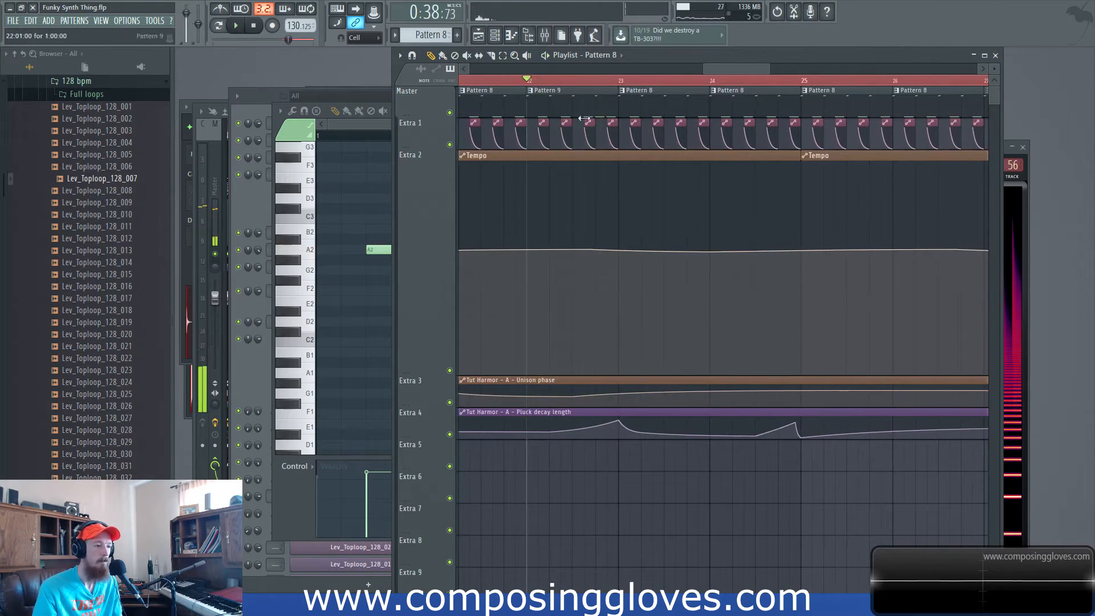
Show only the Unsorted channels, open Tut Harmor's notes in Pattern 9 and place the A2 note on beat four again.
{"action": "double_click", "coordinate": [586, 97]}
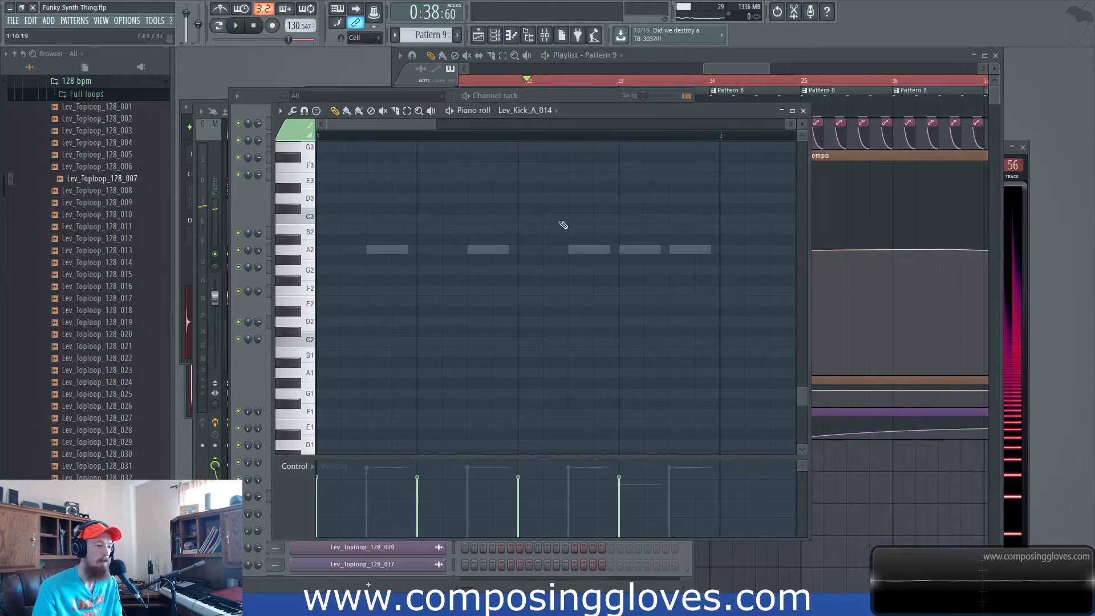
{"action": "right_click", "coordinate": [639, 249]}
{"action": "key", "text": "F6"}
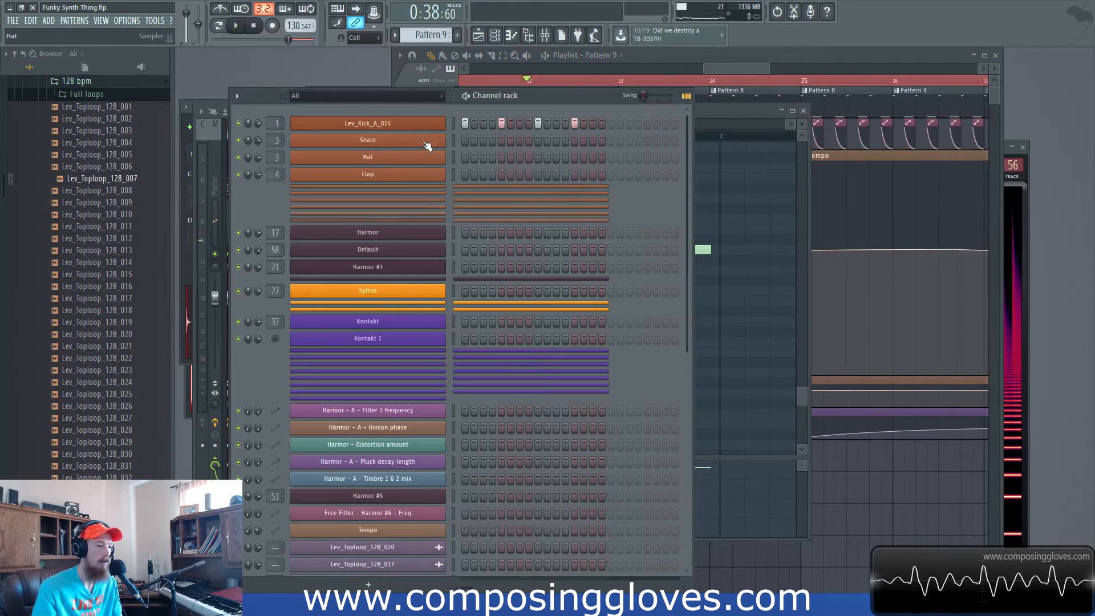
{"action": "left_click", "coordinate": [372, 97]}
{"action": "left_click", "coordinate": [348, 190]}
{"action": "left_click", "coordinate": [523, 141]}
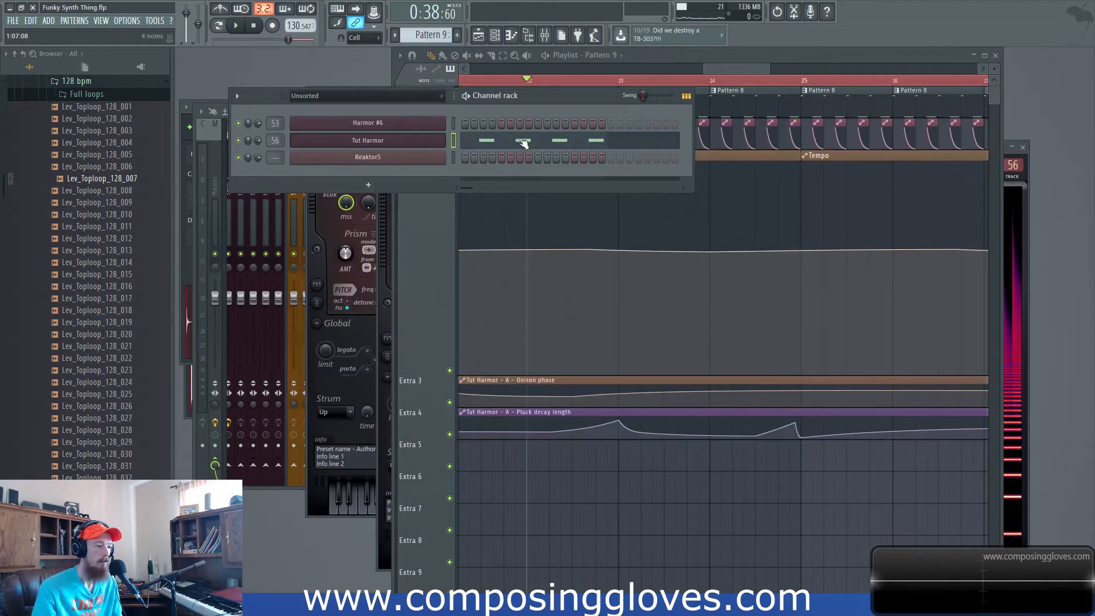
{"action": "left_click", "coordinate": [523, 142]}
{"action": "left_click", "coordinate": [635, 251]}
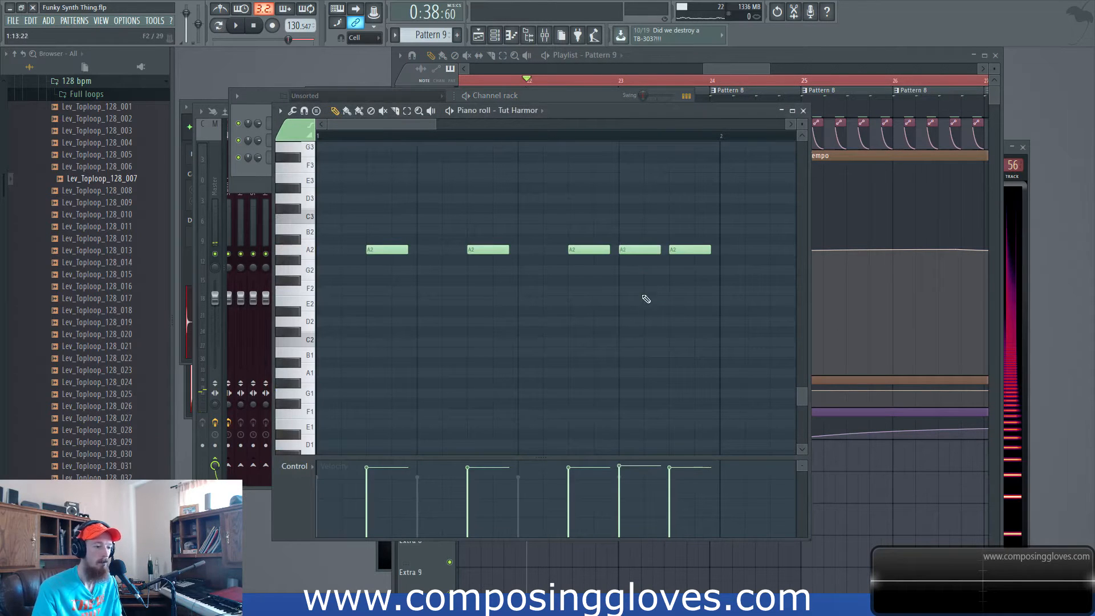
Play Pattern 9 to hear its extra A2 note, and return the playlist's playback position to bar 22.
{"action": "key", "text": "space"}
{"action": "scroll", "coordinate": [736, 137], "scroll_direction": "down", "scroll_amount": 2}
{"action": "scroll", "coordinate": [736, 137], "scroll_direction": "up", "scroll_amount": 1}
{"action": "key", "text": "space"}
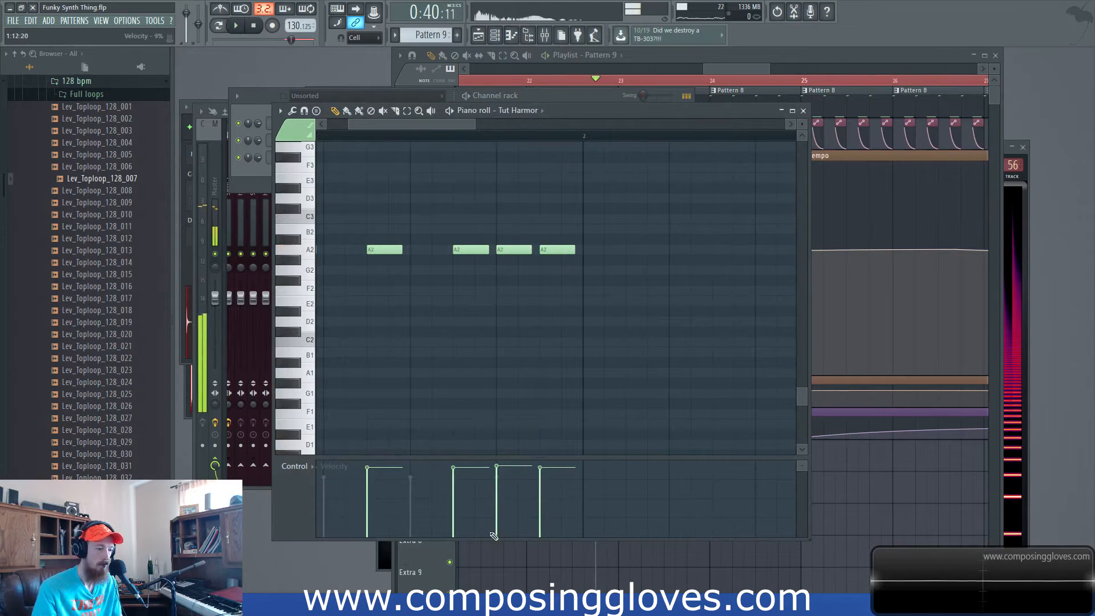
{"action": "key", "text": "space"}
{"action": "left_click", "coordinate": [741, 70]}
{"action": "key", "text": "space"}
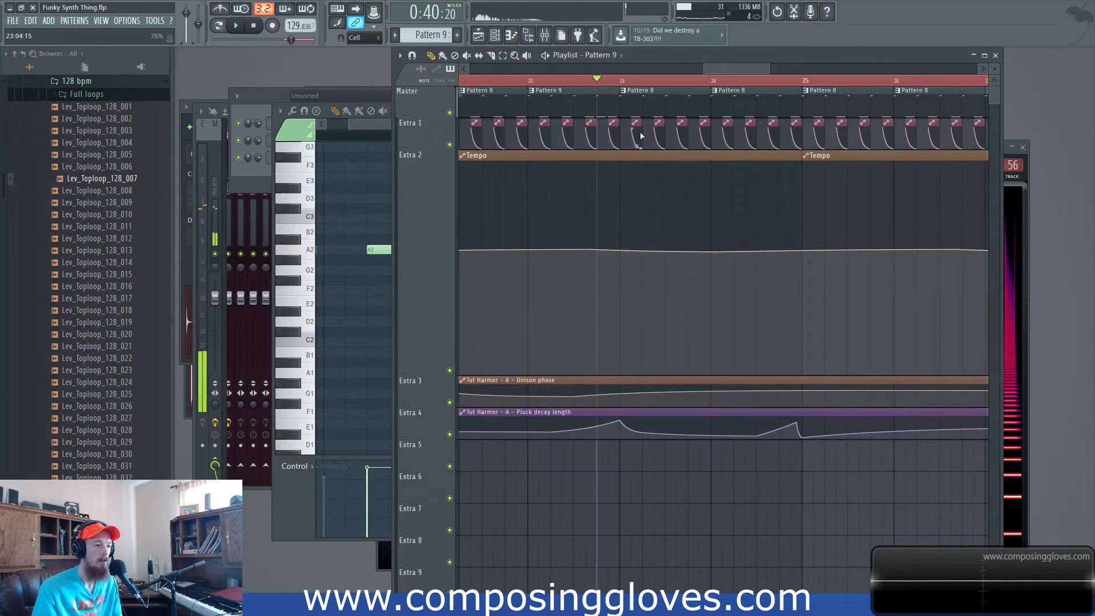
{"action": "left_click", "coordinate": [539, 80]}
{"action": "scroll", "coordinate": [571, 125], "scroll_direction": "up", "scroll_amount": 3}
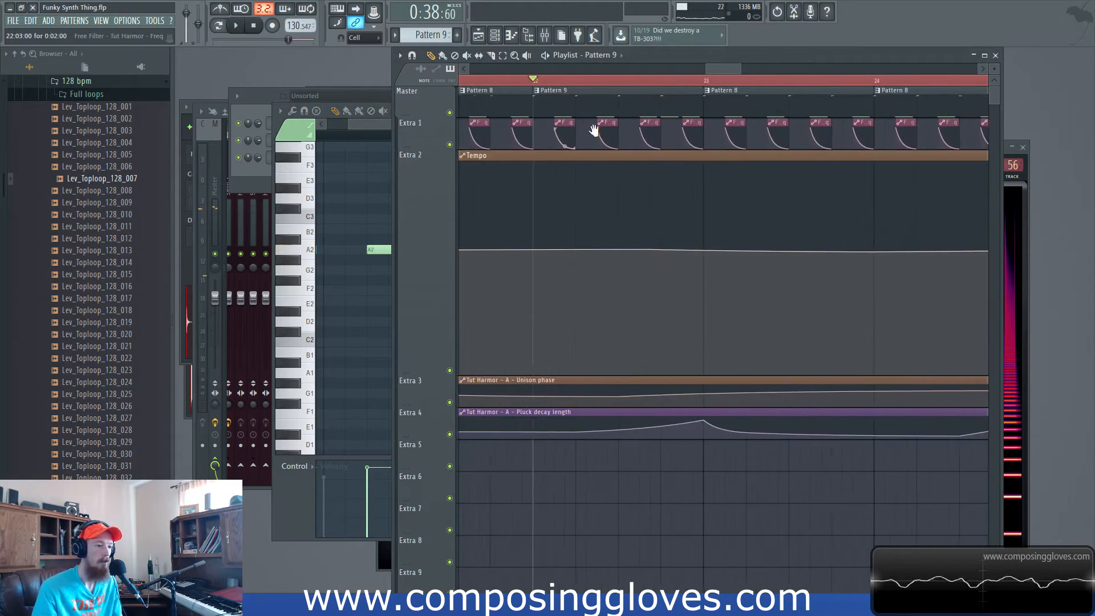
Place an extra Free Filter – Tut Harmor – Freq automation clip on beat four of bar 22, between the two neighbouring clips.
{"action": "left_click", "coordinate": [688, 121]}
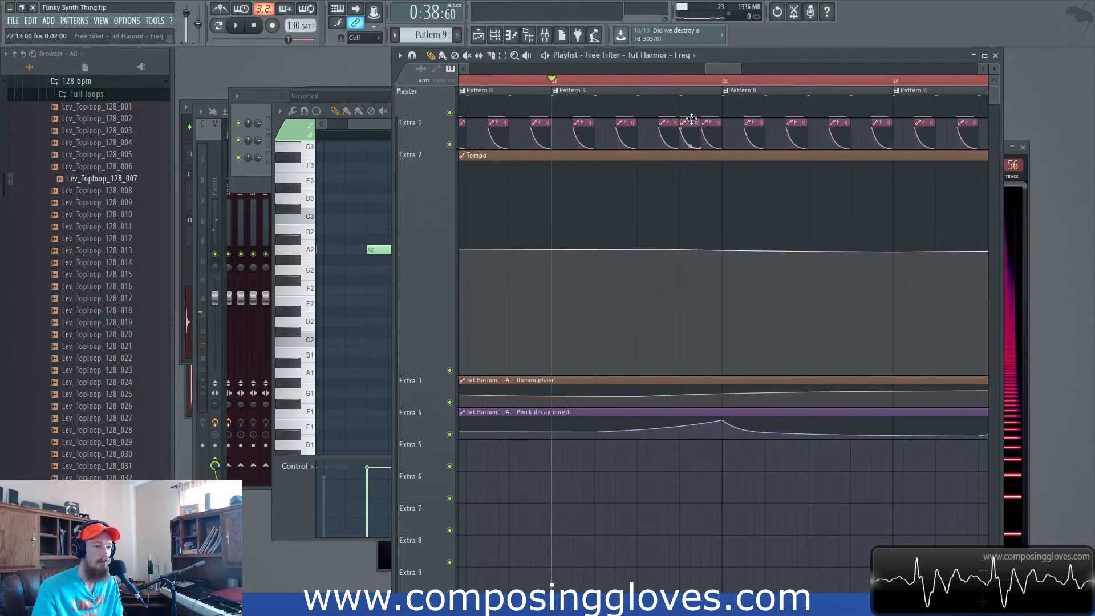
{"action": "scroll", "coordinate": [706, 143], "scroll_direction": "down", "scroll_amount": 3}
{"action": "scroll", "coordinate": [676, 132], "scroll_direction": "up", "scroll_amount": 3}
{"action": "left_click_drag", "start_coordinate": [657, 135], "coordinate": [782, 137], "text": "ctrl"}
{"action": "left_click", "coordinate": [718, 132], "text": "ctrl"}
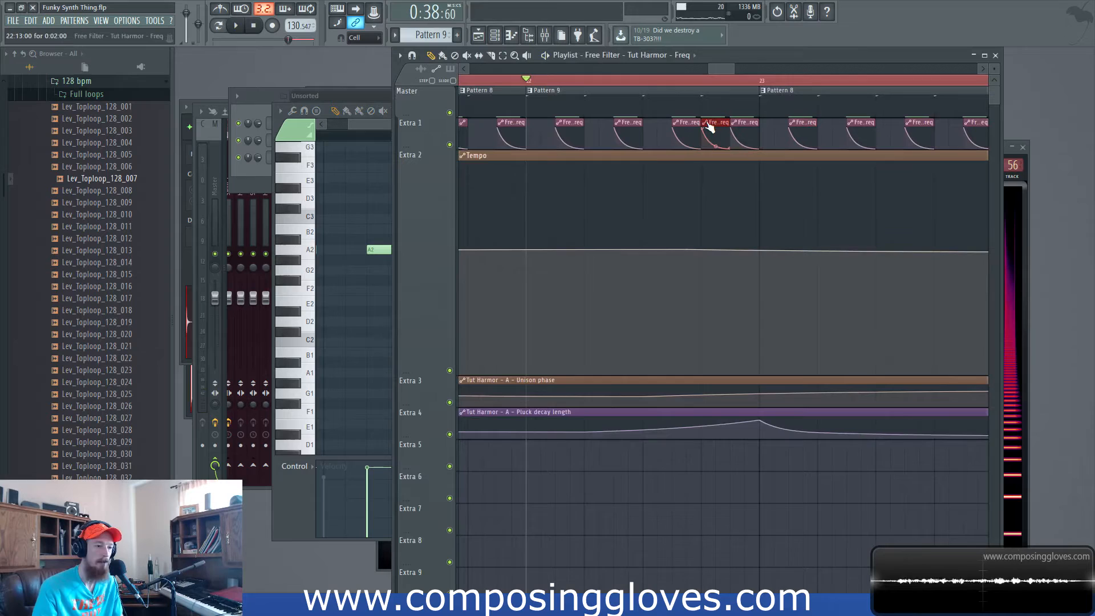
{"action": "scroll", "coordinate": [502, 127], "scroll_direction": "down", "scroll_amount": 3}
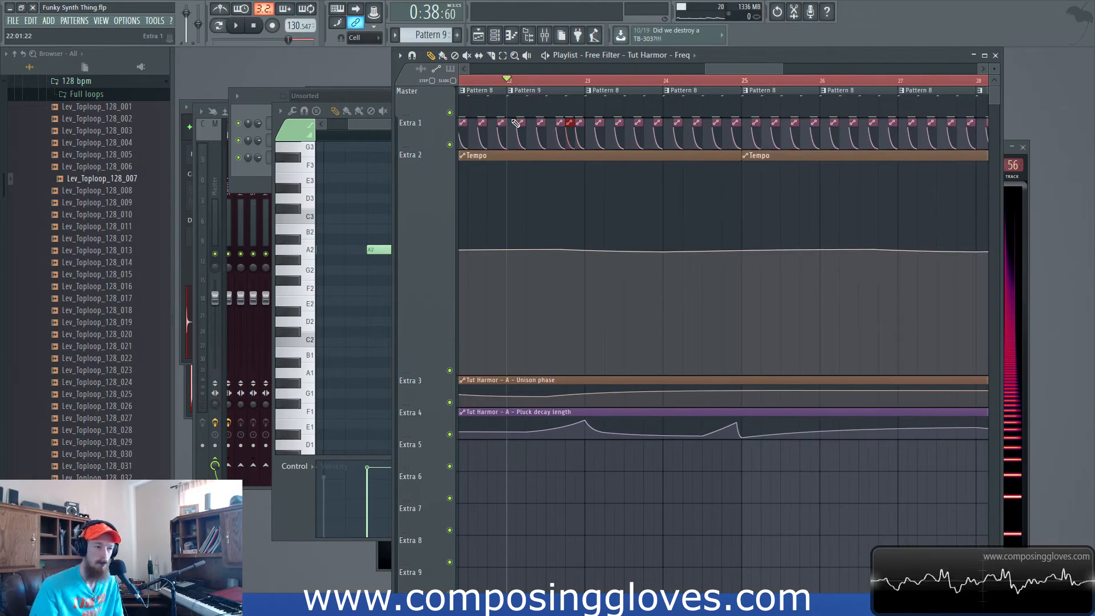
Play the loop from bar 22 to hear the added filter sweep, and inspect the new clip up close.
{"action": "key", "text": "space"}
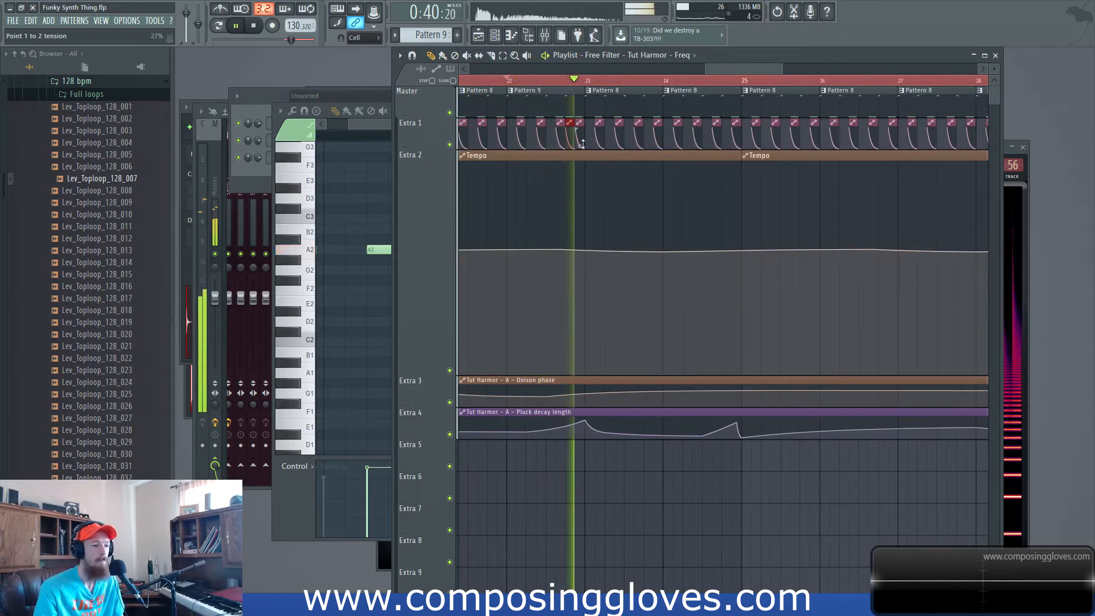
{"action": "key", "text": "space"}
{"action": "scroll", "coordinate": [583, 140], "scroll_direction": "up", "scroll_amount": 3}
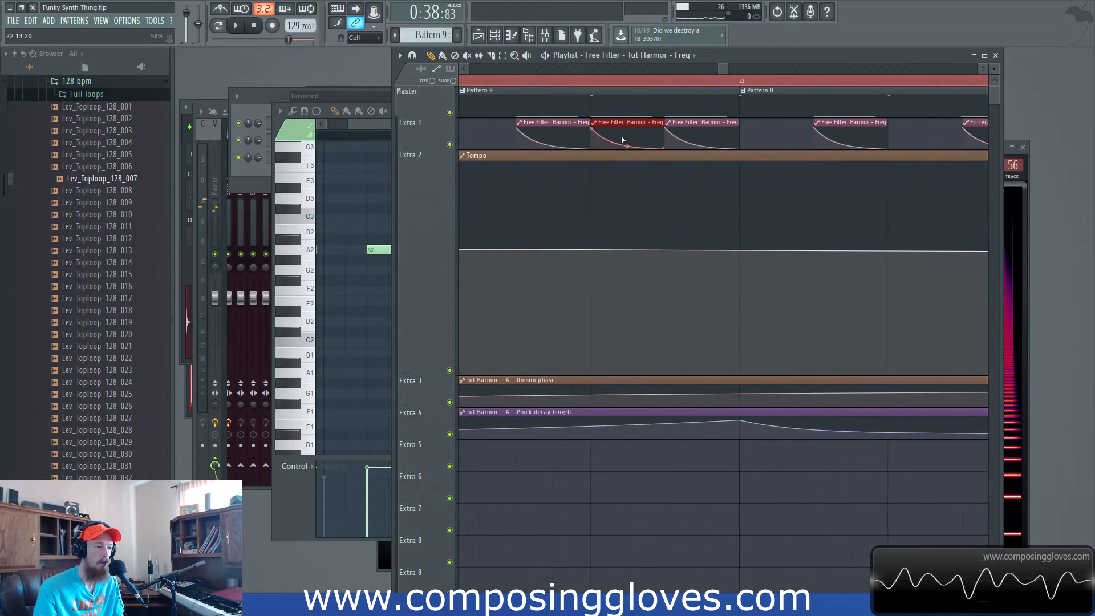
Open the settings of the Free Filter – Tut Harmor – Freq automation and create an automation clip for its output min level.
{"action": "scroll", "coordinate": [599, 132], "scroll_direction": "down", "scroll_amount": 5}
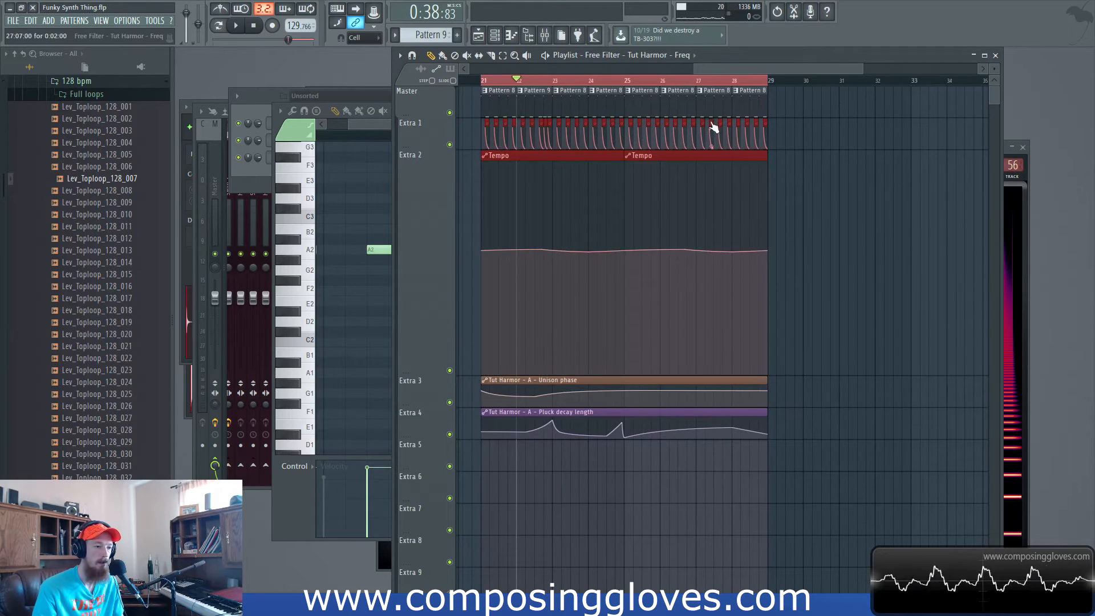
{"action": "scroll", "coordinate": [719, 126], "scroll_direction": "up", "scroll_amount": 5}
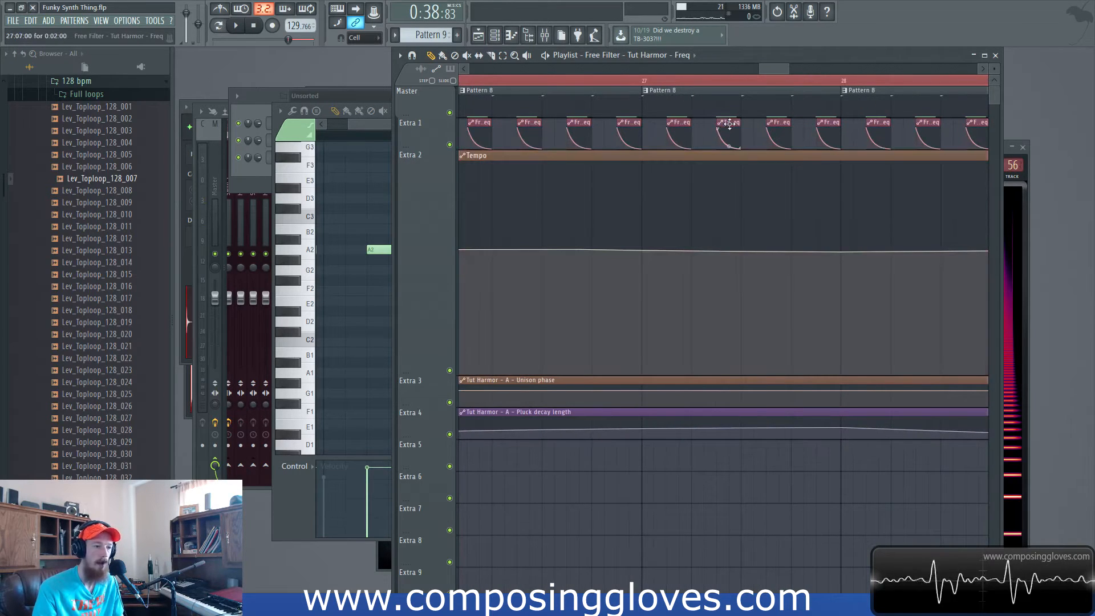
{"action": "double_click", "coordinate": [729, 124]}
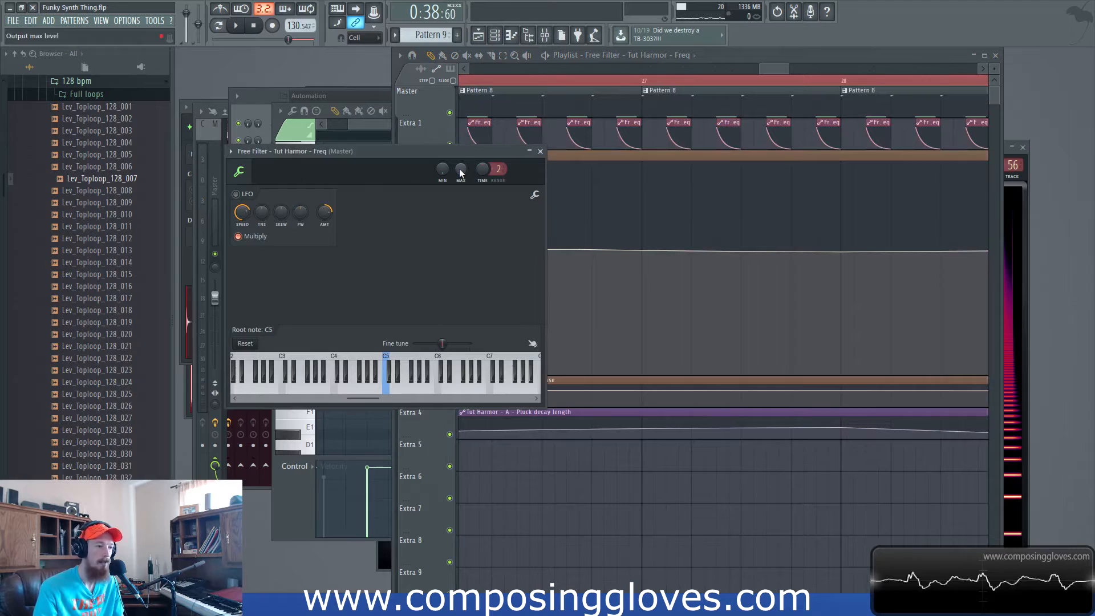
{"action": "left_click_drag", "start_coordinate": [468, 152], "coordinate": [376, 165]}
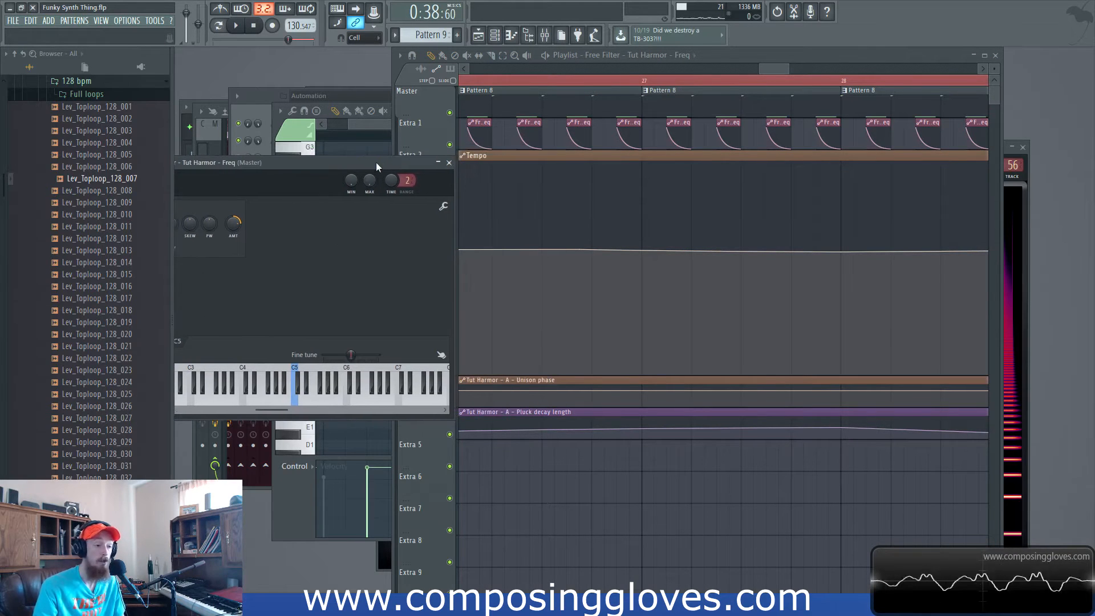
{"action": "right_click", "coordinate": [352, 181]}
{"action": "left_click", "coordinate": [394, 255]}
Add points to the Output min level clip at bars 24, 25 and 26, forming a low peak at bar 25.
{"action": "left_click_drag", "start_coordinate": [774, 69], "coordinate": [717, 68]}
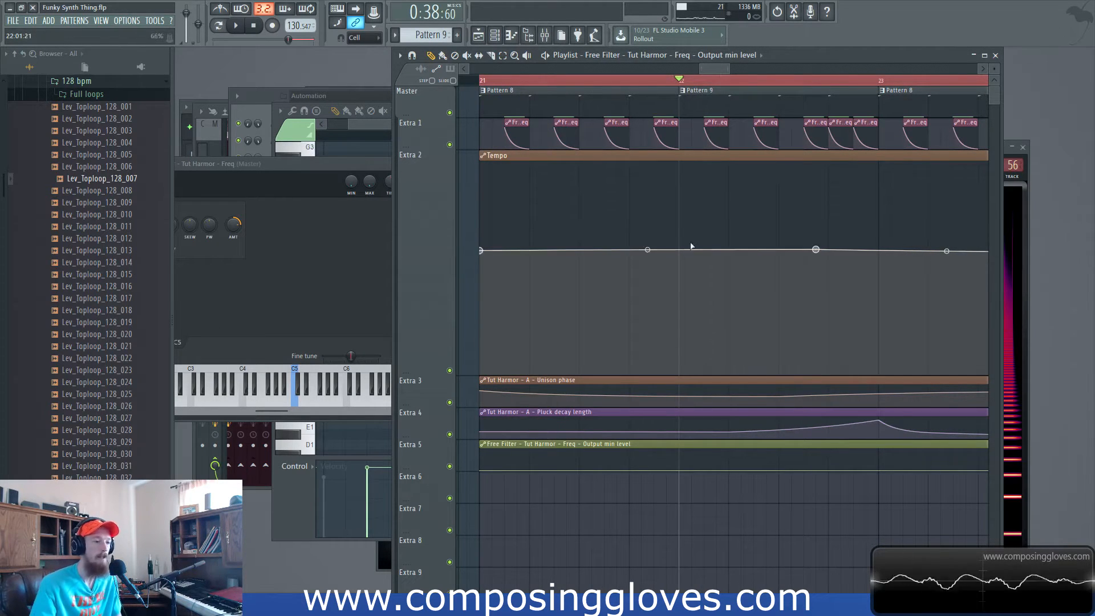
{"action": "scroll", "coordinate": [692, 218], "scroll_direction": "down", "scroll_amount": 5}
{"action": "right_click", "coordinate": [772, 470]}
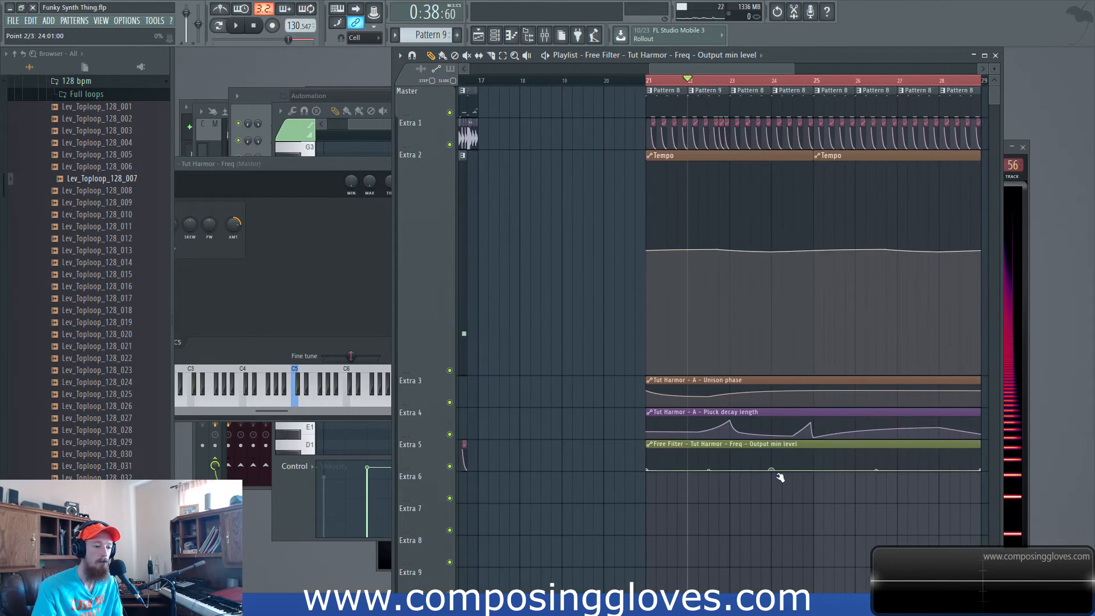
{"action": "right_click", "coordinate": [814, 466]}
{"action": "left_click_drag", "start_coordinate": [860, 471], "coordinate": [862, 491]}
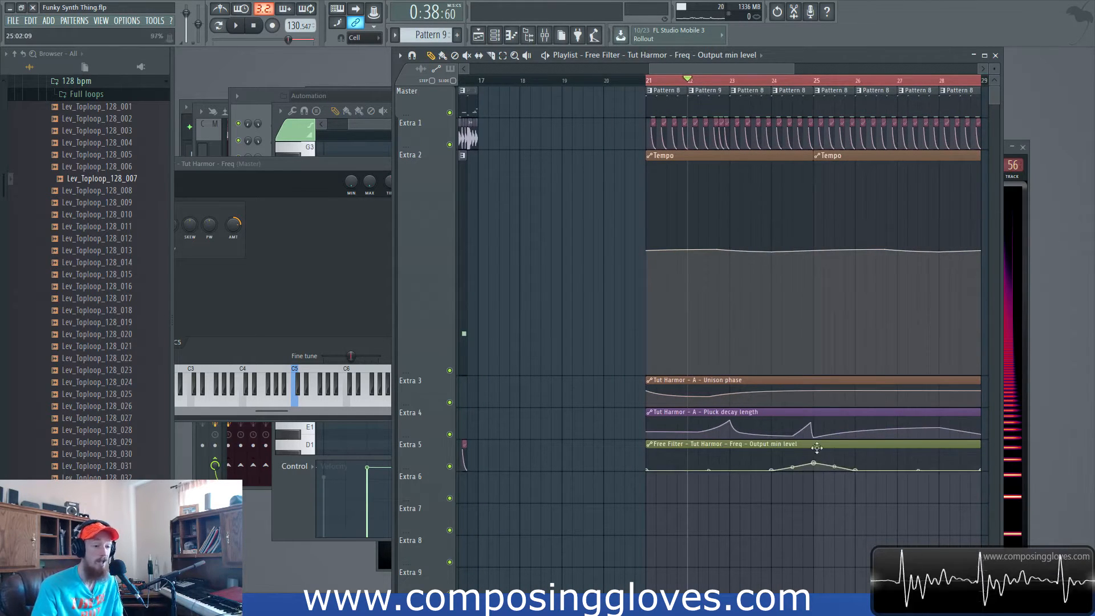
Play the loop from bar 22 through bar 26 to hear the filter's raised minimum around bar 25.
{"action": "scroll", "coordinate": [797, 494], "scroll_direction": "up", "scroll_amount": 3}
{"action": "scroll", "coordinate": [742, 285], "scroll_direction": "down", "scroll_amount": 1}
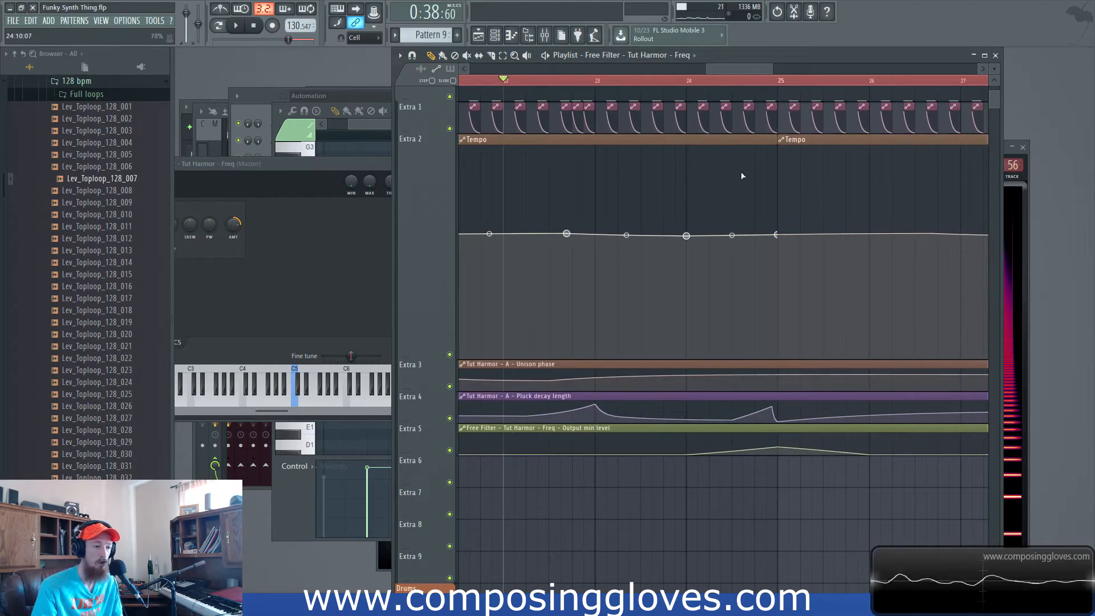
{"action": "scroll", "coordinate": [682, 164], "scroll_direction": "down", "scroll_amount": 3}
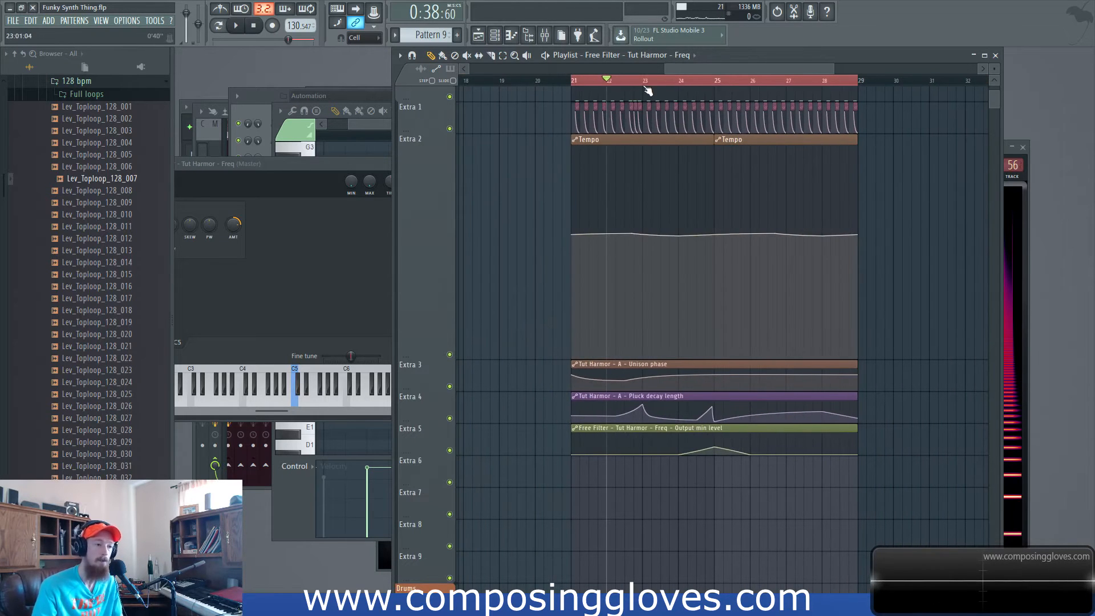
{"action": "key", "text": "space"}
{"action": "scroll", "coordinate": [656, 222], "scroll_direction": "up", "scroll_amount": 2}
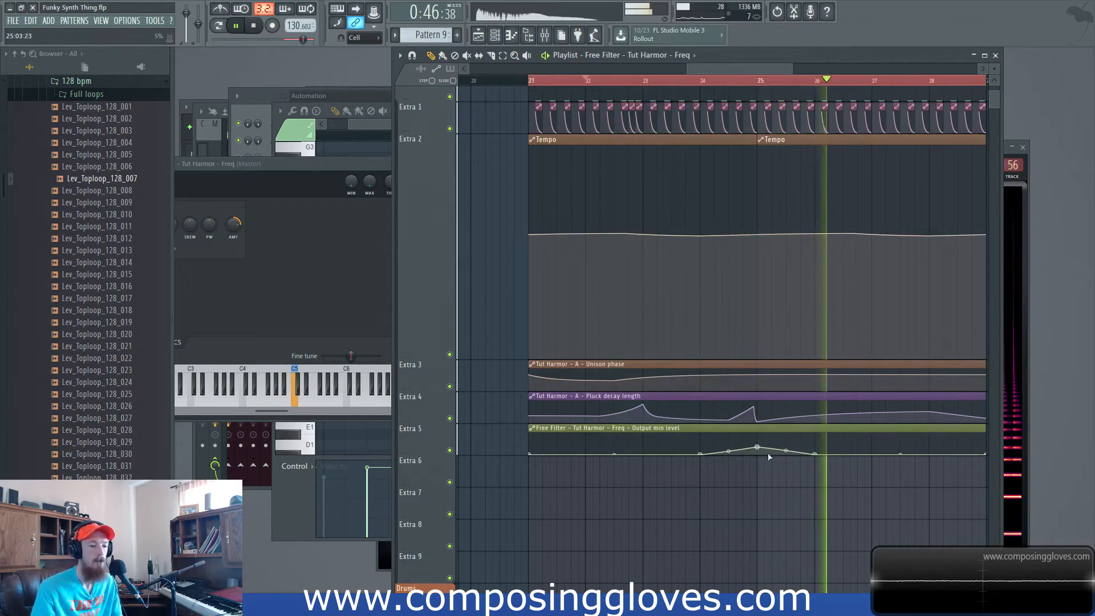
{"action": "key", "text": "space"}
Lower the Output min level peak at bar 25 to 21% and remove the Pluck decay length spike just before bar 25.
{"action": "scroll", "coordinate": [768, 453], "scroll_direction": "up", "scroll_amount": 2}
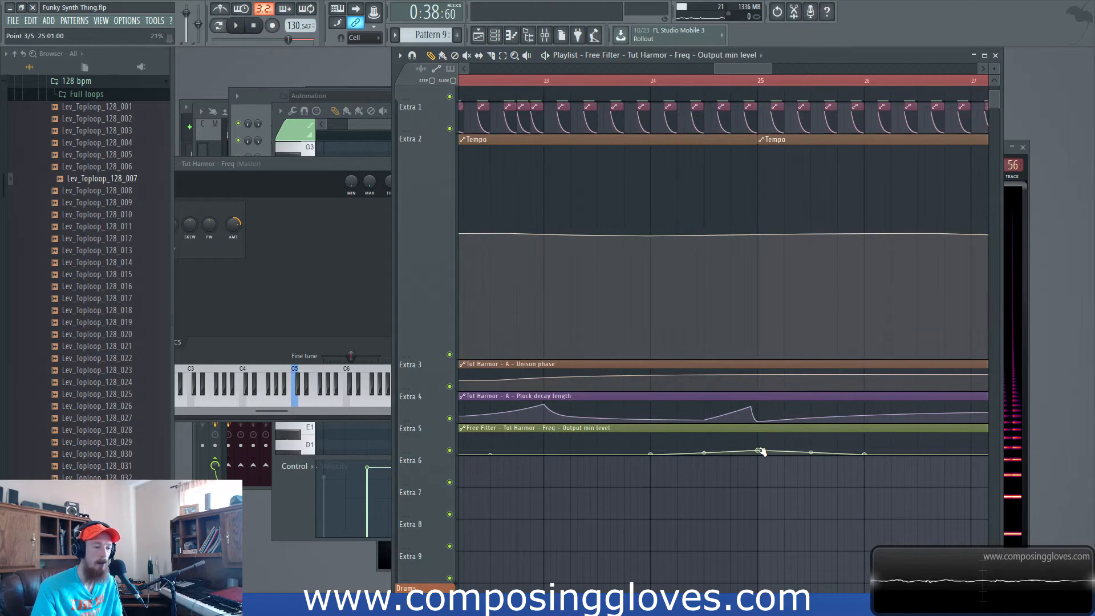
{"action": "scroll", "coordinate": [719, 296], "scroll_direction": "down", "scroll_amount": 3}
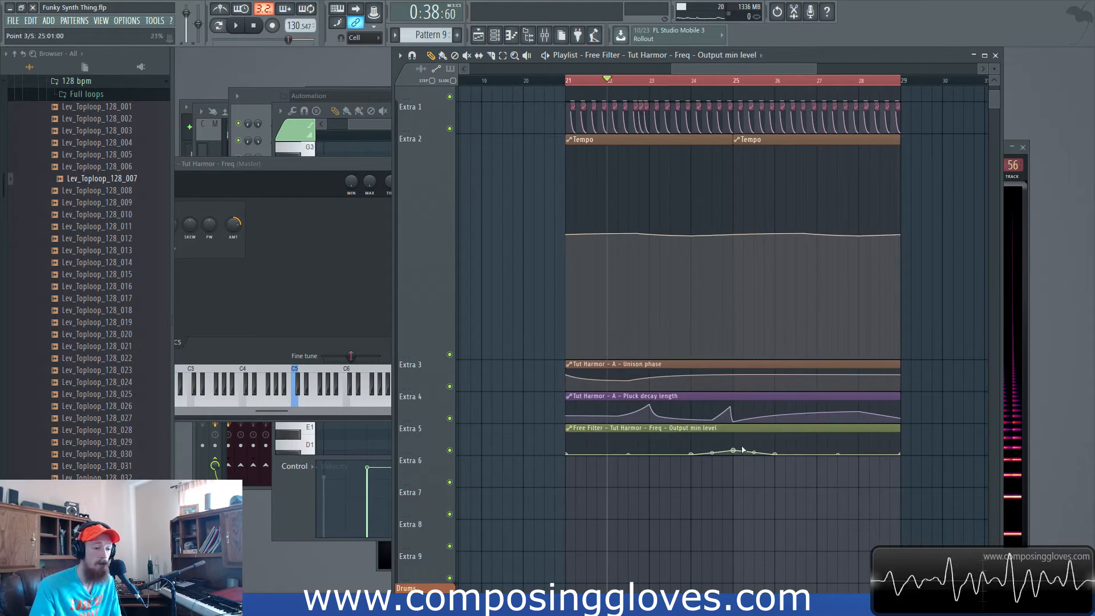
{"action": "scroll", "coordinate": [736, 451], "scroll_direction": "up", "scroll_amount": 3}
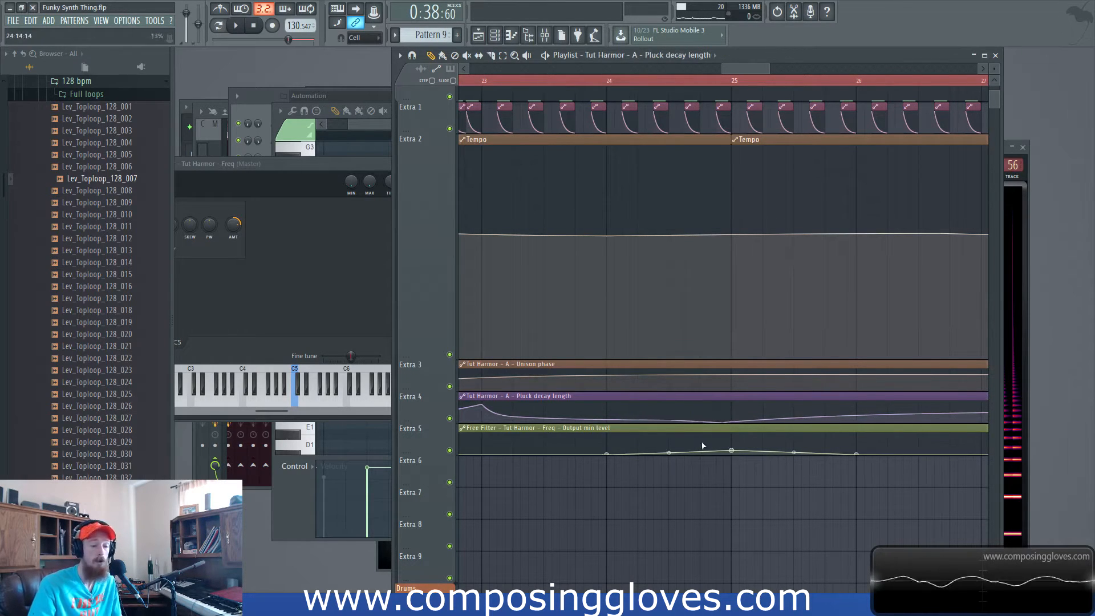
{"action": "left_click_drag", "start_coordinate": [724, 422], "coordinate": [734, 457]}
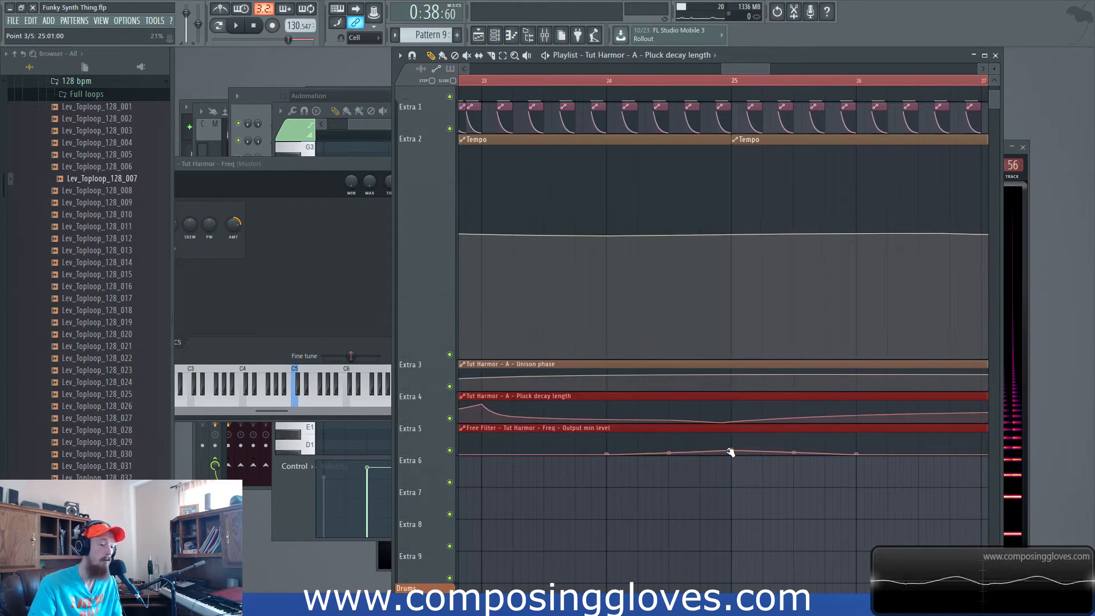
{"action": "scroll", "coordinate": [730, 453], "scroll_direction": "down", "scroll_amount": 3}
{"action": "left_click", "coordinate": [738, 496], "text": "ctrl"}
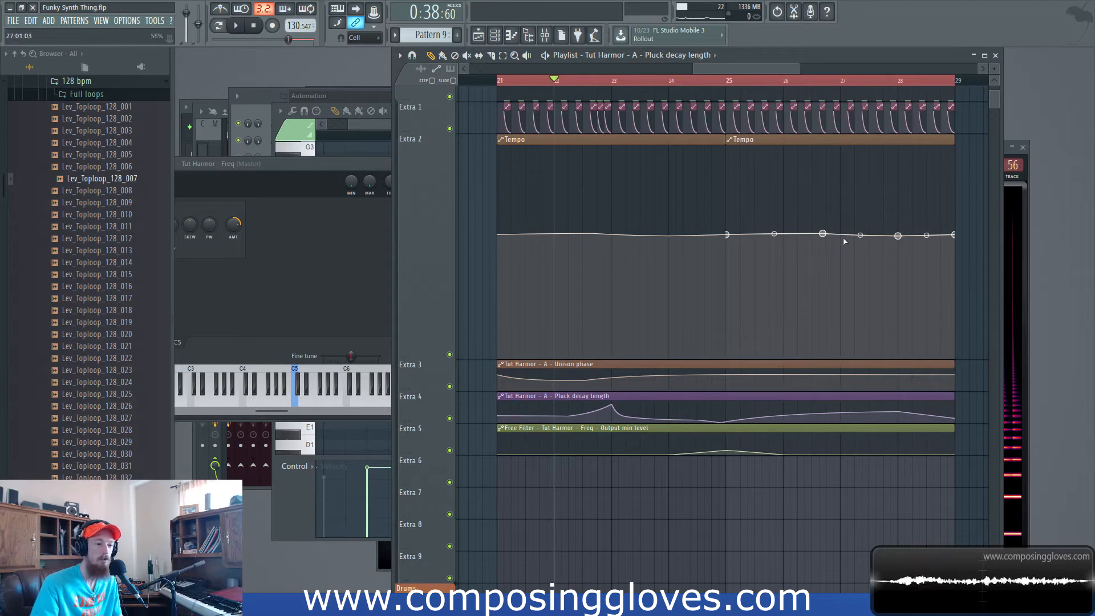
Play the loop from bar 22 to hear the gentler filter minimum and the smoothed pluck decay.
{"action": "key", "text": "space"}
{"action": "scroll", "coordinate": [685, 381], "scroll_direction": "down", "scroll_amount": 1}
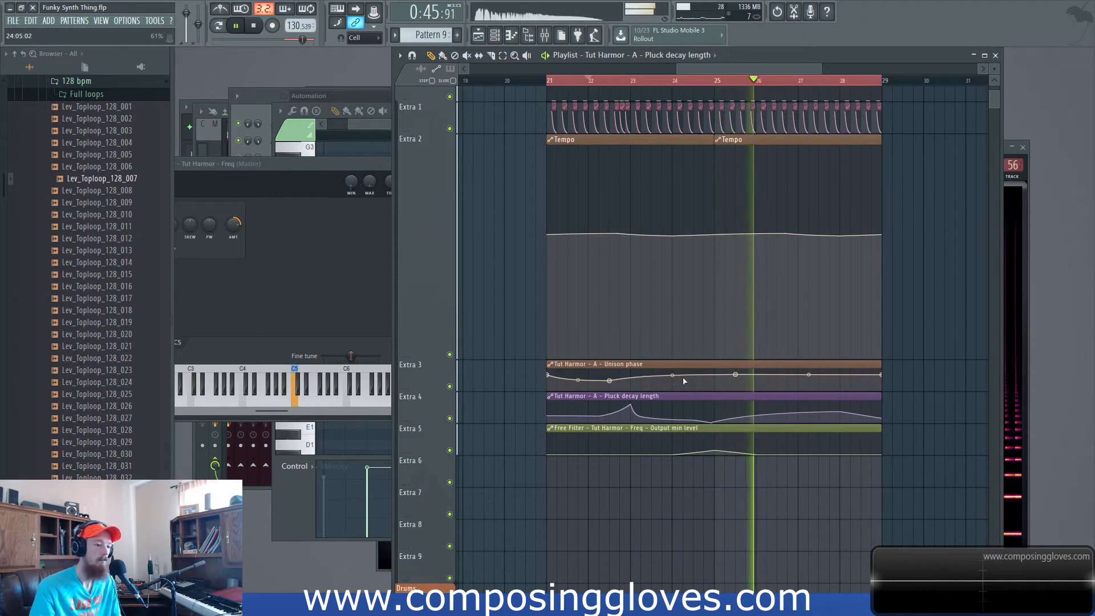
{"action": "key", "text": "space"}
{"action": "scroll", "coordinate": [714, 204], "scroll_direction": "up", "scroll_amount": 1}
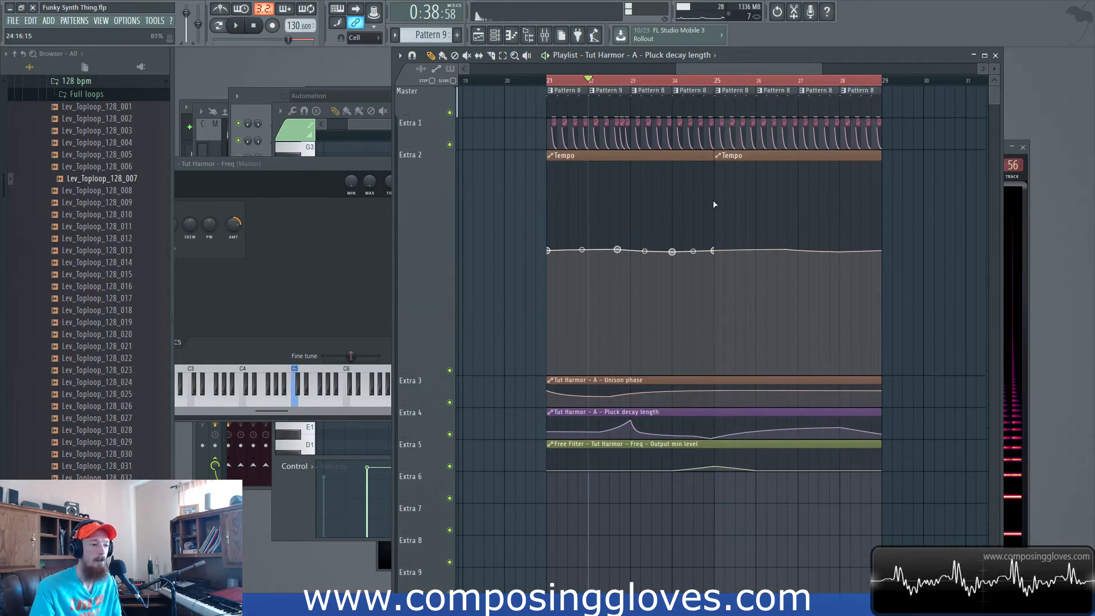
Make the Pattern 8 clip at bar 24 unique and open its Tut Harmor notes in the piano roll.
{"action": "left_click", "coordinate": [679, 98]}
{"action": "left_click", "coordinate": [736, 173]}
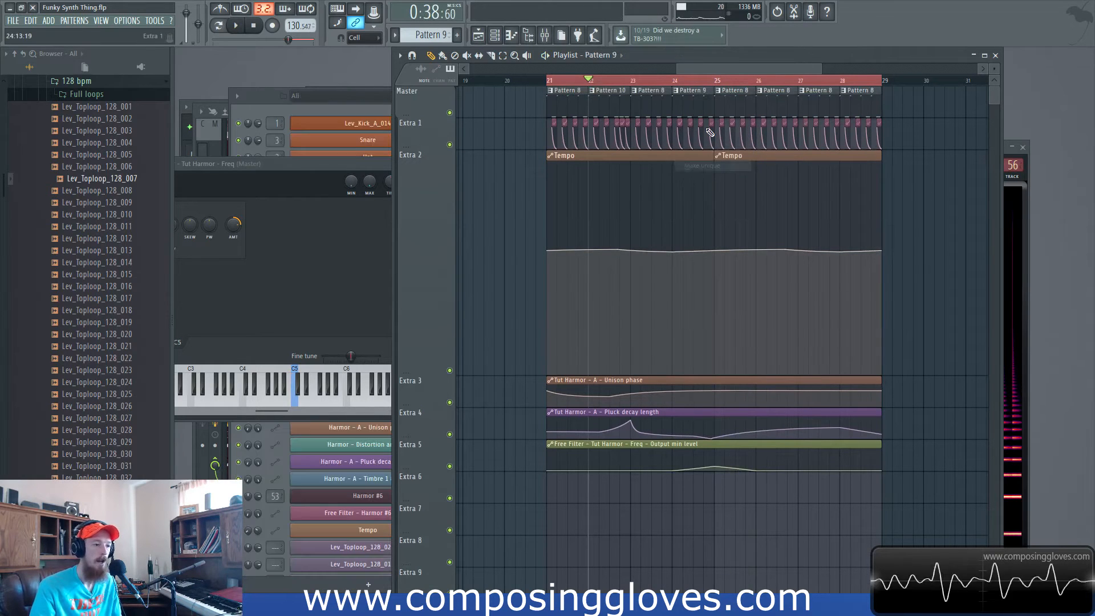
{"action": "double_click", "coordinate": [701, 113]}
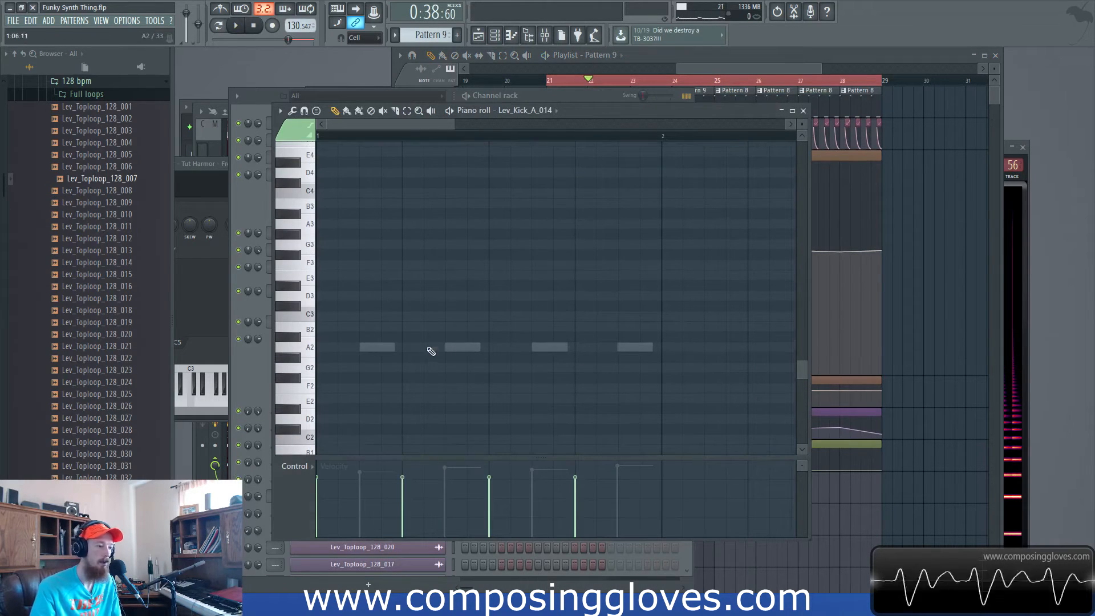
{"action": "double_click", "coordinate": [392, 349]}
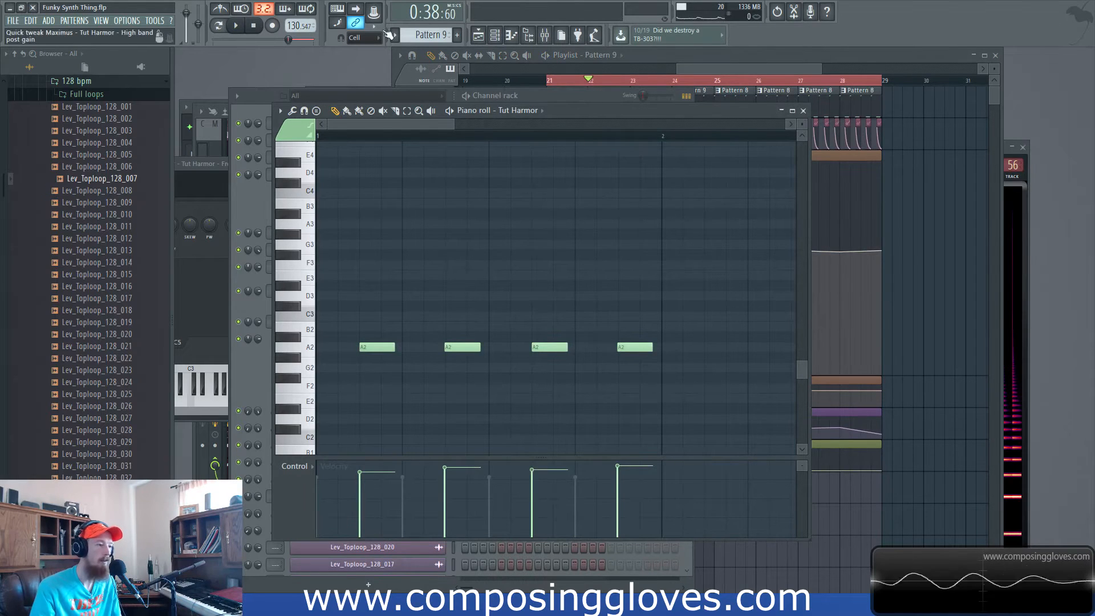
Set the snap to 1/3 beat and add a D3 note on beat three and a C3 note on beat four.
{"action": "left_click", "coordinate": [364, 37]}
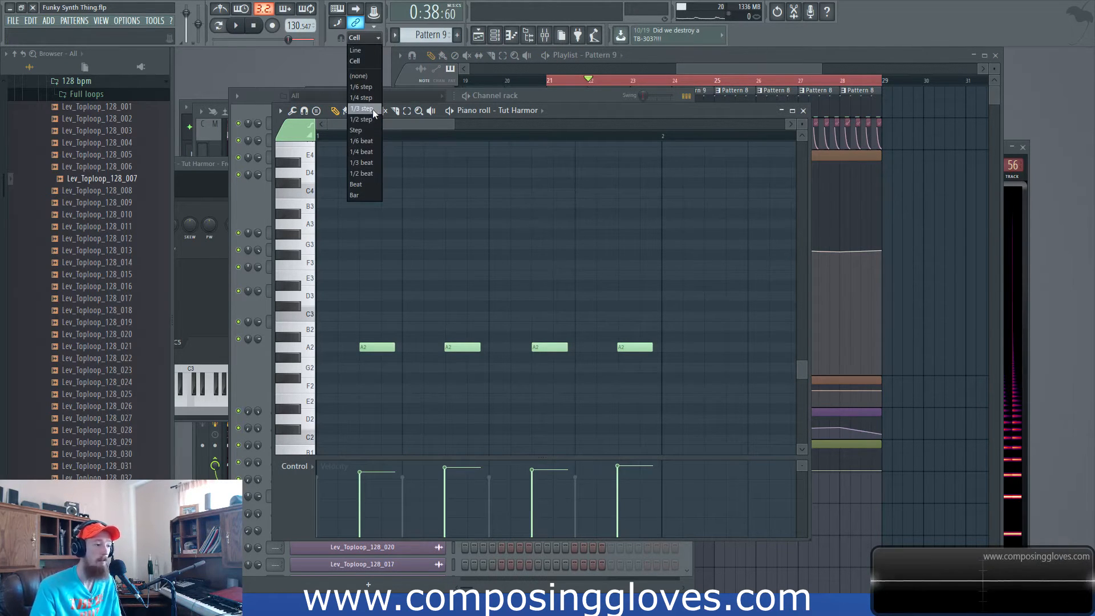
{"action": "left_click", "coordinate": [375, 162]}
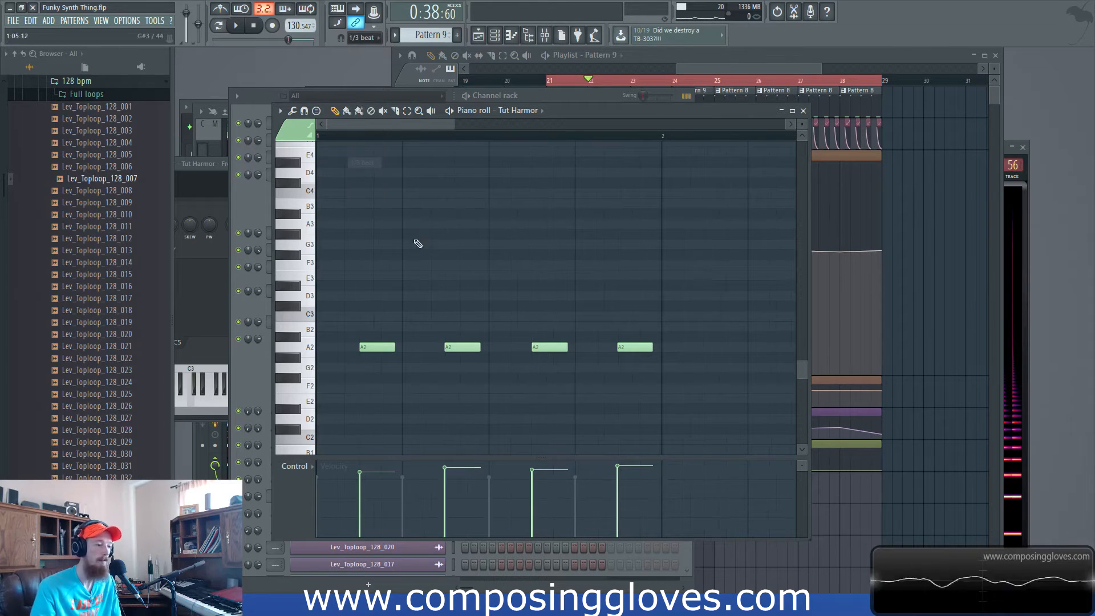
{"action": "scroll", "coordinate": [485, 251], "scroll_direction": "down", "scroll_amount": 2}
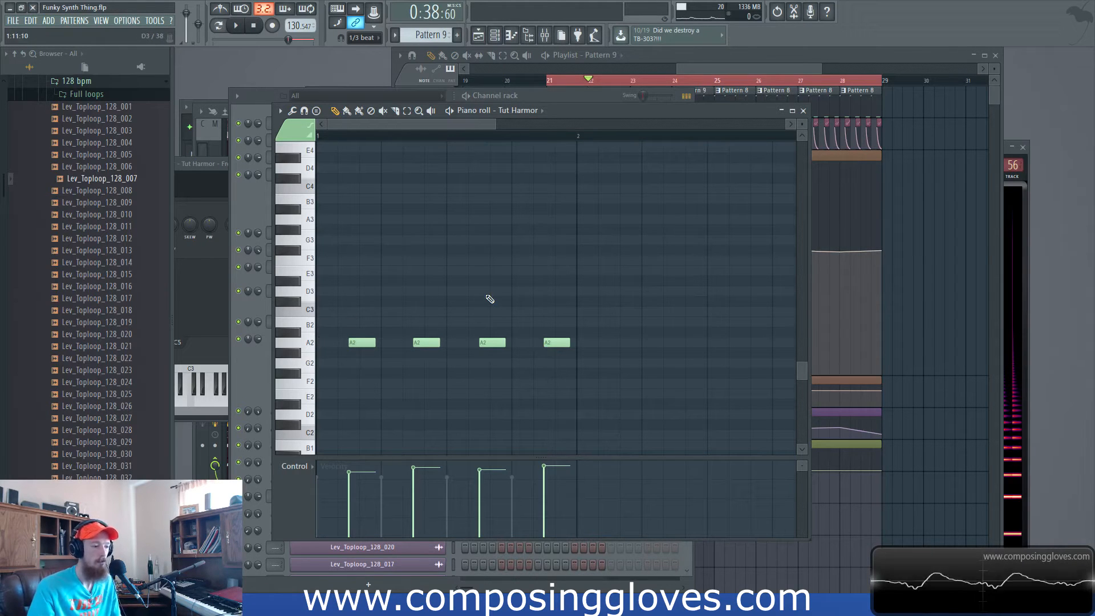
{"action": "left_click", "coordinate": [456, 303]}
{"action": "left_click_drag", "start_coordinate": [460, 301], "coordinate": [467, 291]}
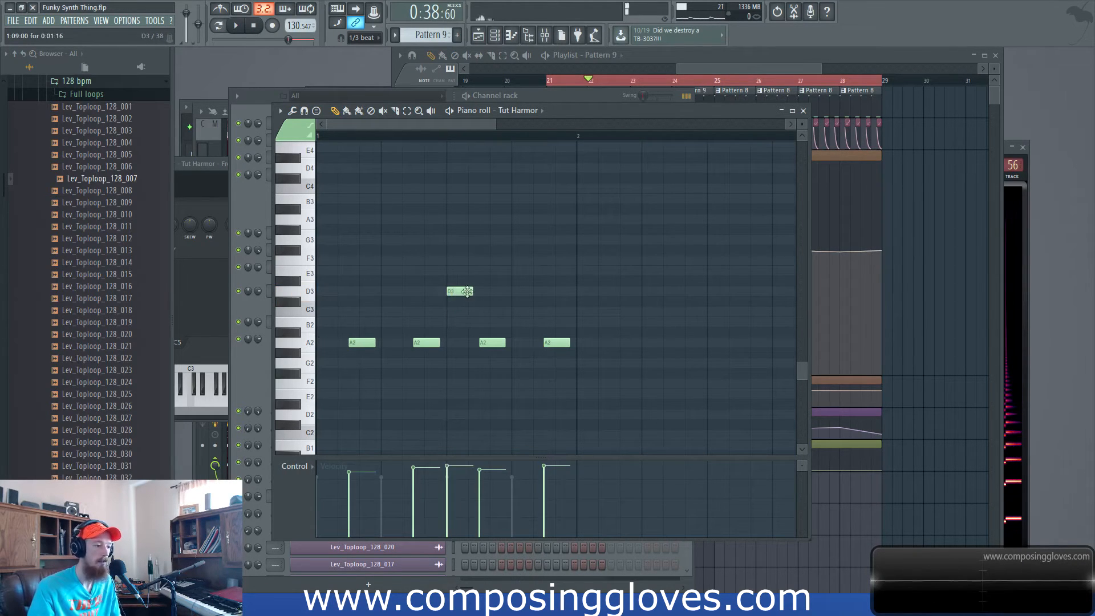
{"action": "left_click", "coordinate": [514, 313]}
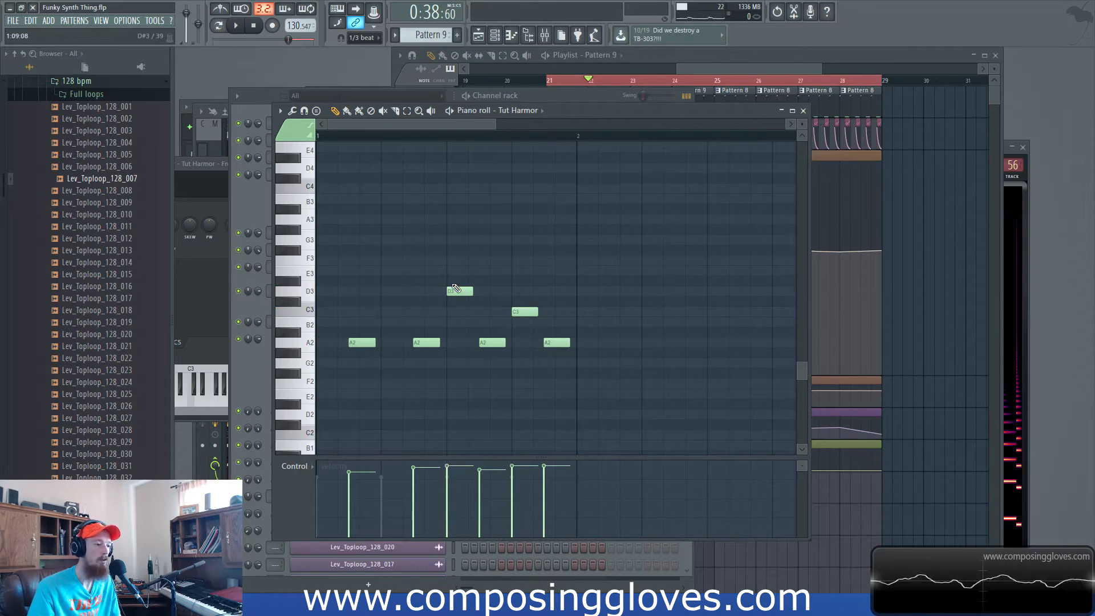
{"action": "scroll", "coordinate": [548, 331], "scroll_direction": "up", "scroll_amount": 2, "text": "ctrl"}
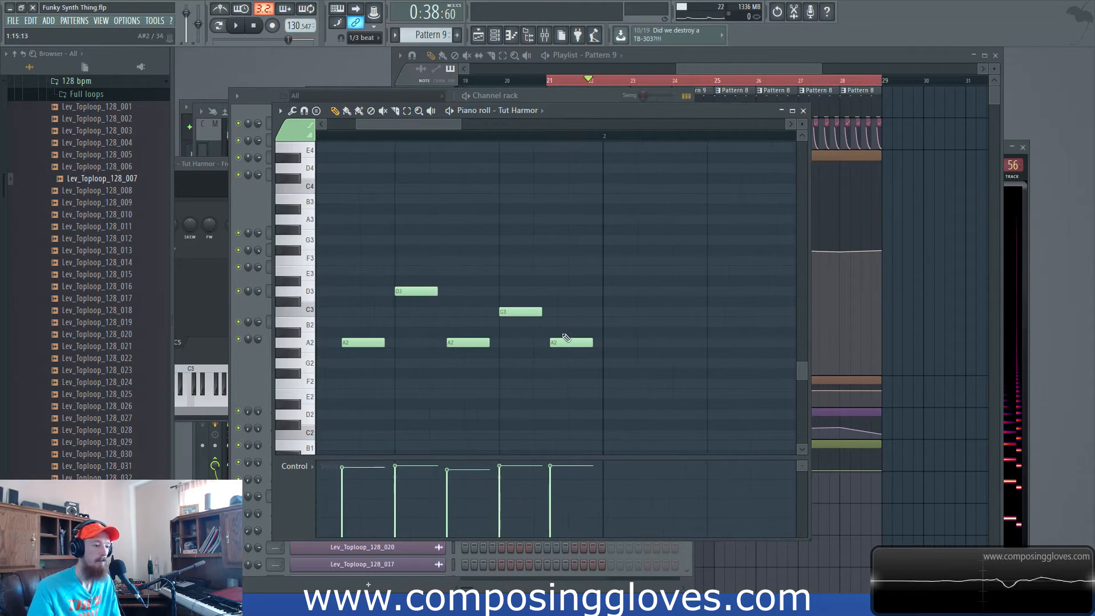
{"action": "scroll", "coordinate": [462, 317], "scroll_direction": "down", "scroll_amount": 2, "text": "ctrl"}
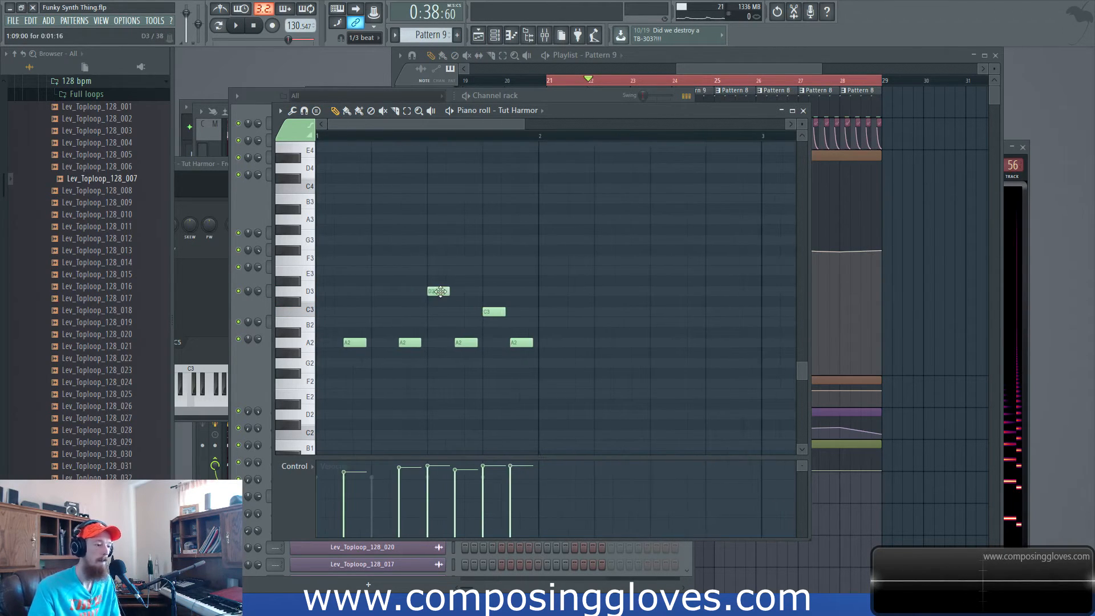
{"action": "scroll", "coordinate": [430, 268], "scroll_direction": "down", "scroll_amount": 2, "text": "ctrl"}
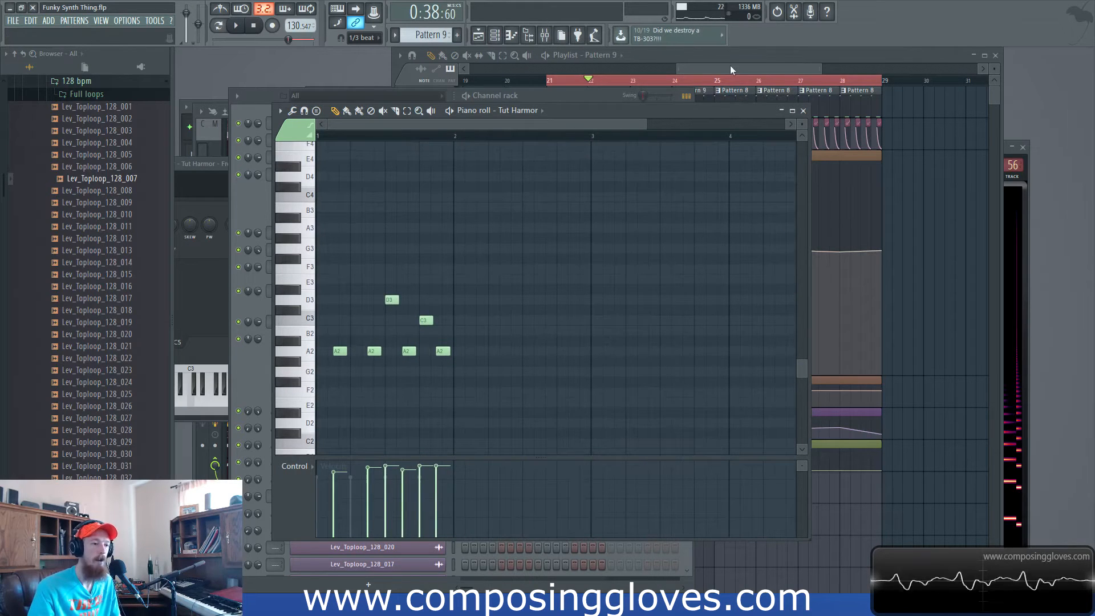
Return to the playlist and play from bar 24 to hear the added D3 and C3 notes, restarting playback once.
{"action": "left_click", "coordinate": [732, 69]}
{"action": "left_click", "coordinate": [679, 84]}
{"action": "key", "text": "space"}
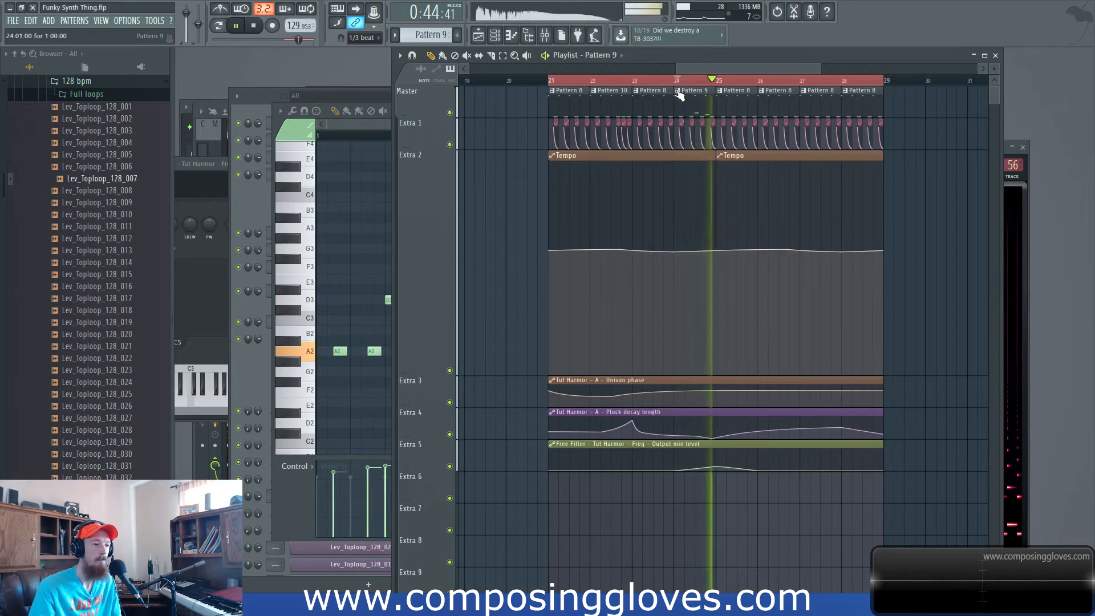
{"action": "key", "text": "space"}
{"action": "key", "text": "space"}
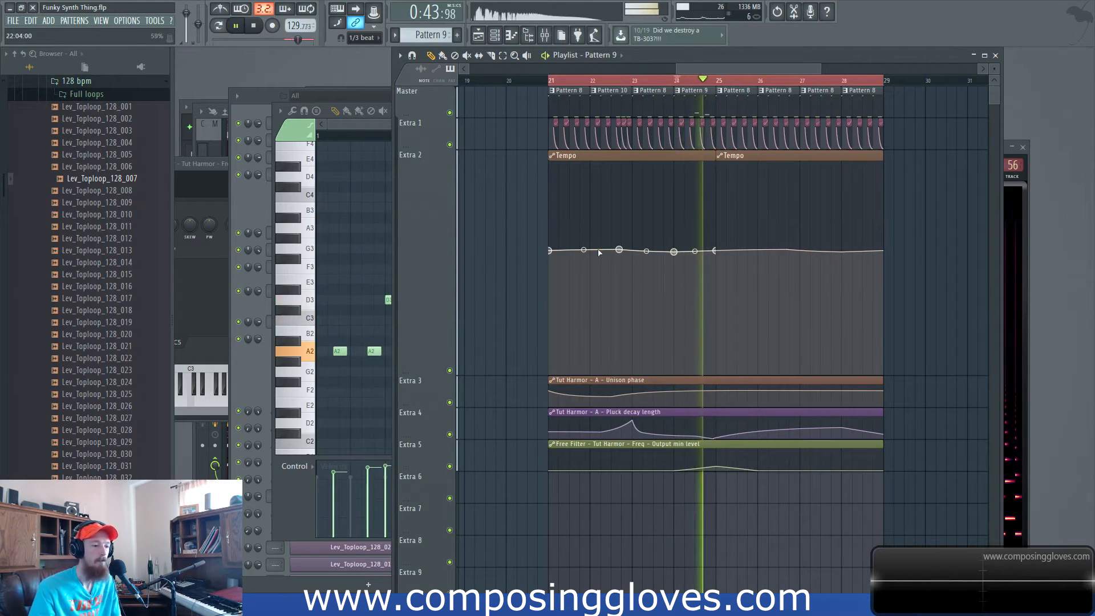
Stop playback, raise the D3 and C3 notes of Pattern 9's Tut Harmor part to D4 and C4, and audition them.
{"action": "key", "text": "space"}
{"action": "left_click", "coordinate": [374, 125]}
{"action": "left_click_drag", "start_coordinate": [390, 294], "coordinate": [415, 332]}
{"action": "scroll", "coordinate": [435, 328], "scroll_direction": "up", "scroll_amount": 3}
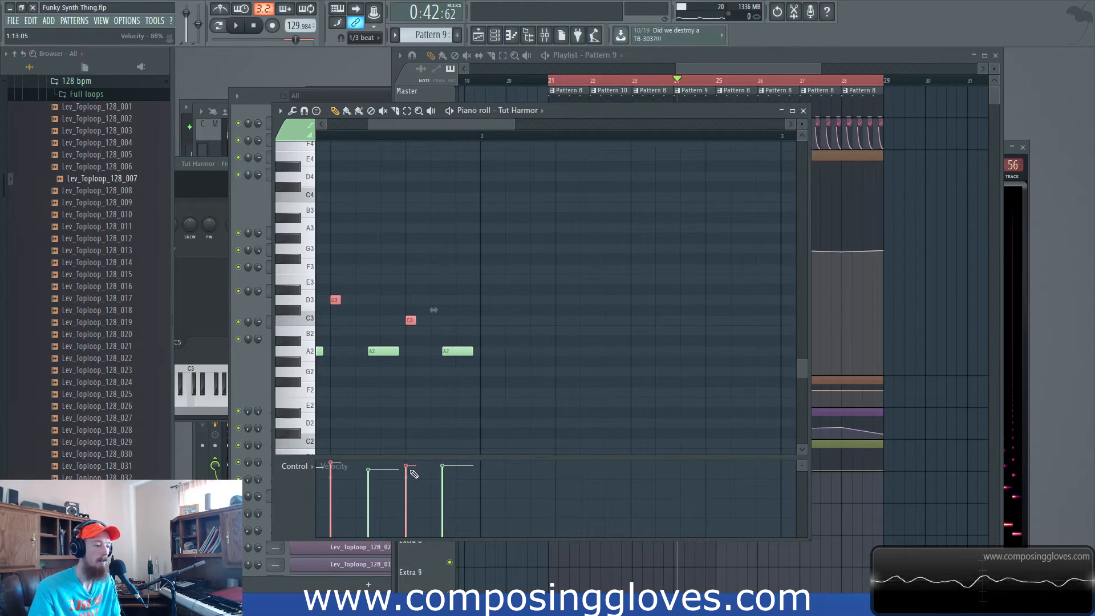
{"action": "key", "text": "space"}
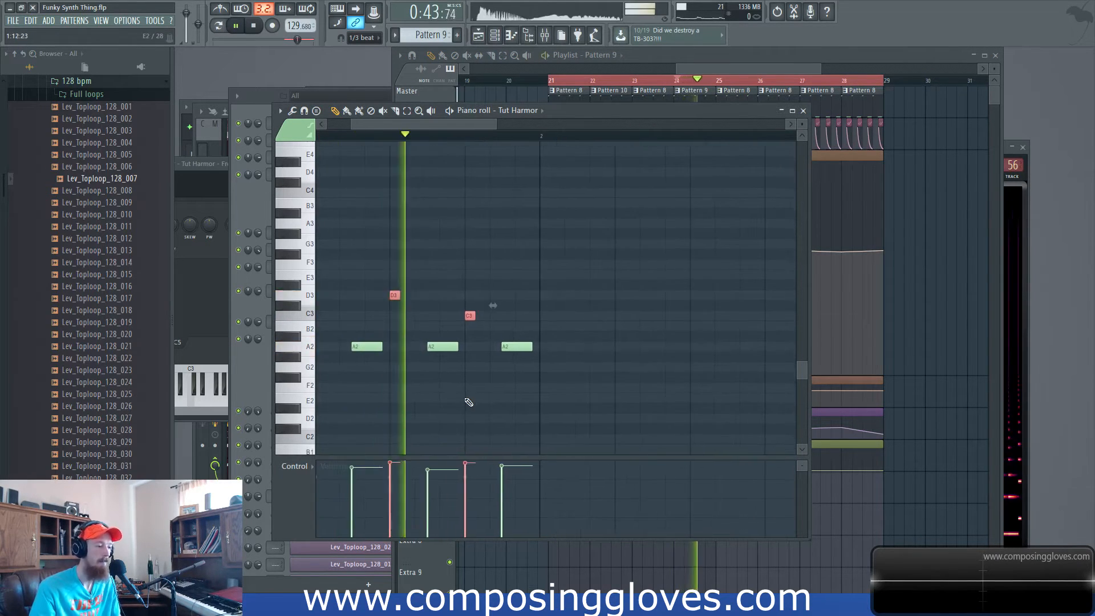
{"action": "key", "text": "space"}
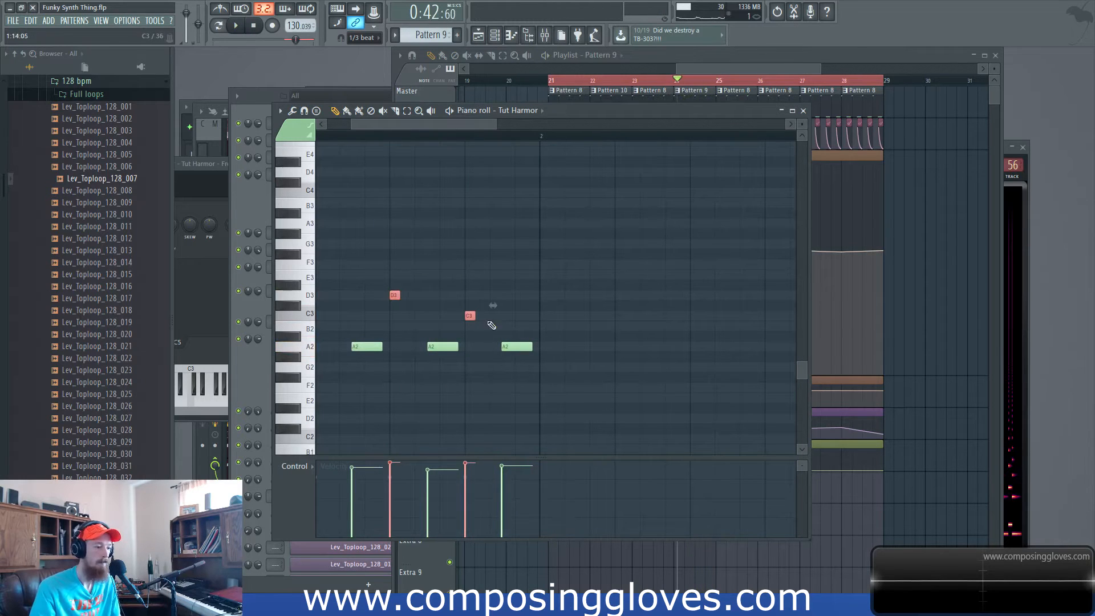
{"action": "scroll", "coordinate": [398, 305], "scroll_direction": "up", "scroll_amount": 4}
{"action": "left_click_drag", "start_coordinate": [392, 386], "coordinate": [400, 270]}
{"action": "scroll", "coordinate": [484, 314], "scroll_direction": "down", "scroll_amount": 2, "text": "ctrl"}
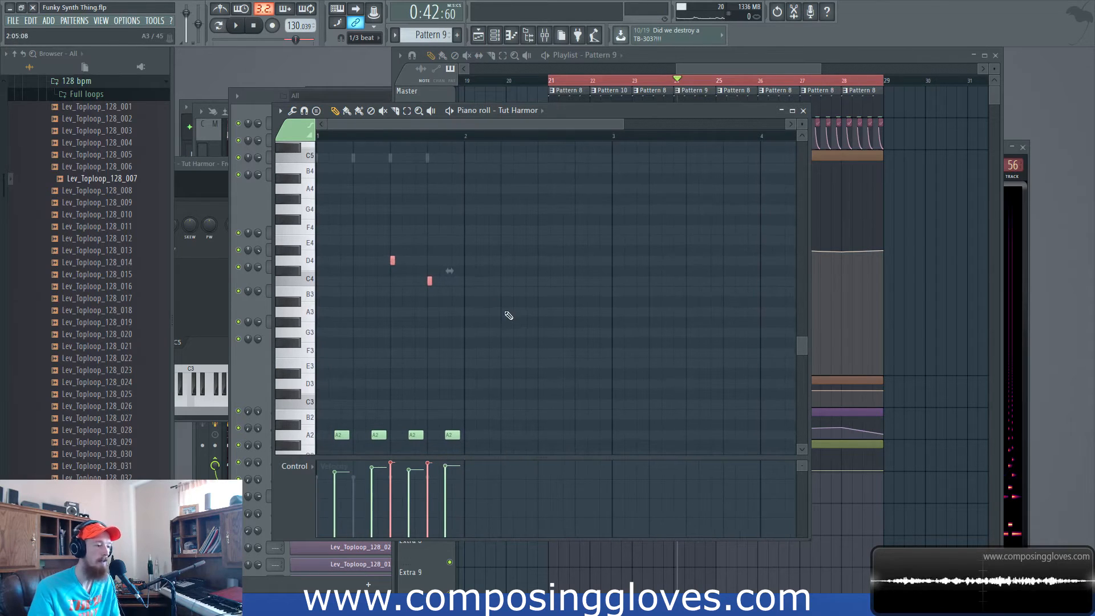
{"action": "key", "text": "space"}
{"action": "key", "text": "space"}
Lengthen the D4 and C4 notes slightly and lower them to A3 and G3.
{"action": "scroll", "coordinate": [409, 262], "scroll_direction": "up", "scroll_amount": 2, "text": "ctrl"}
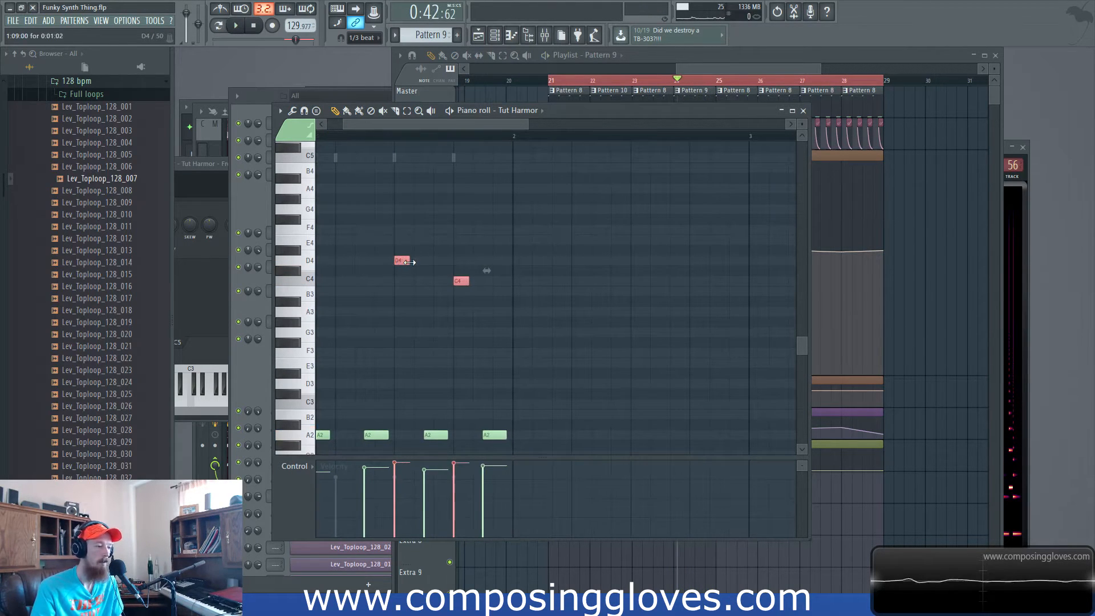
{"action": "key", "text": "space"}
{"action": "key", "text": "space"}
{"action": "left_click_drag", "start_coordinate": [399, 260], "coordinate": [399, 313]}
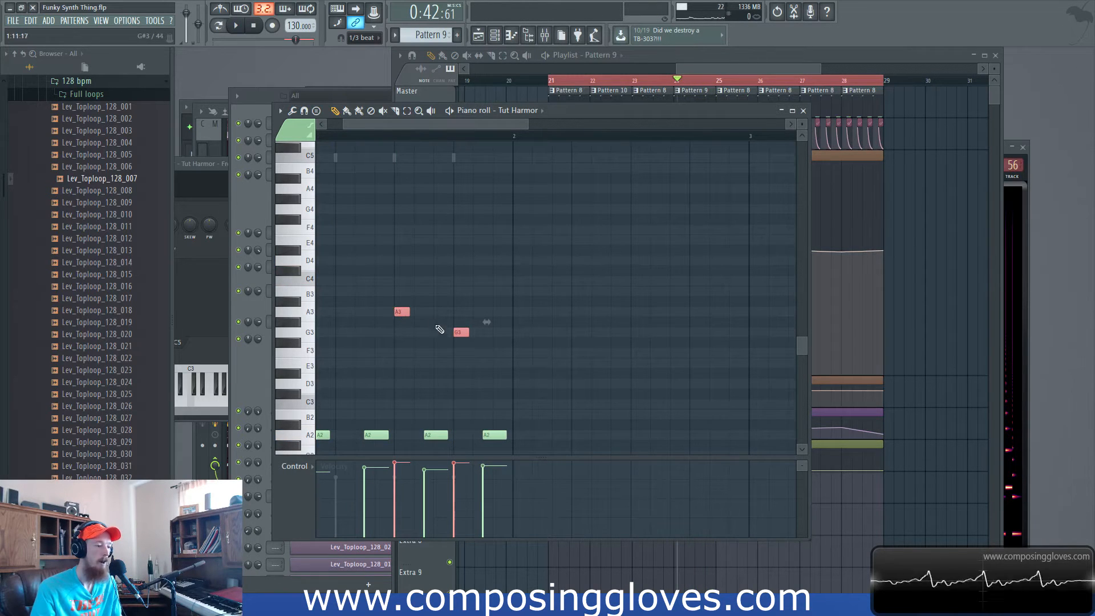
{"action": "scroll", "coordinate": [427, 325], "scroll_direction": "down", "scroll_amount": 3}
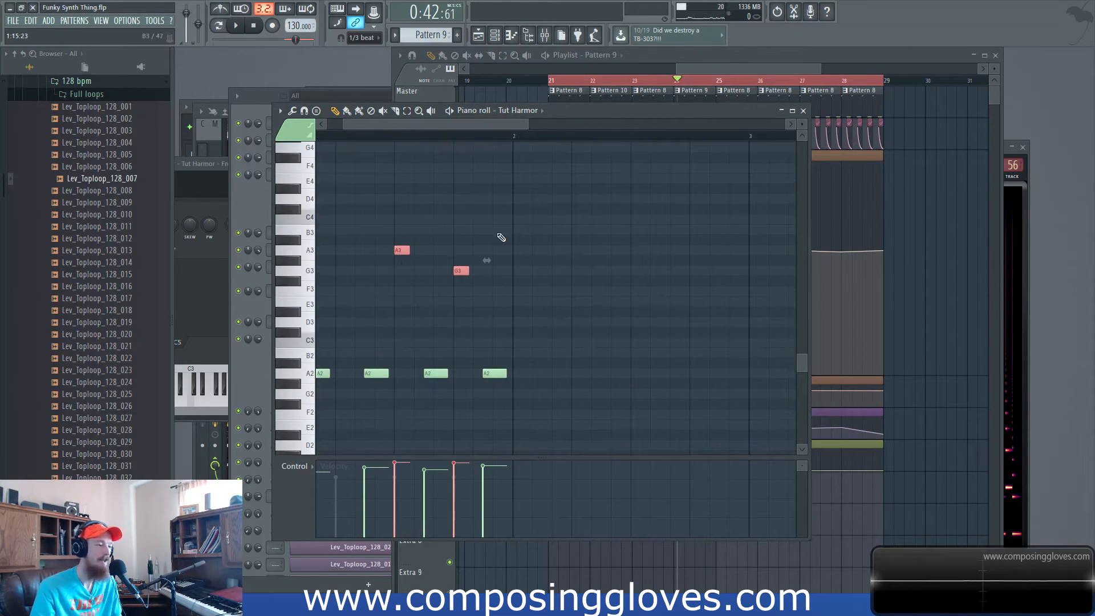
Try shifting an extra Tut Harmor filter frequency clip onto the first added note in bar 24 of the playlist, and delete it.
{"action": "left_click", "coordinate": [720, 64]}
{"action": "scroll", "coordinate": [681, 146], "scroll_direction": "up", "scroll_amount": 6}
{"action": "scroll", "coordinate": [679, 145], "scroll_direction": "right", "scroll_amount": 1}
{"action": "scroll", "coordinate": [672, 146], "scroll_direction": "right", "scroll_amount": 1}
{"action": "left_click_drag", "start_coordinate": [681, 126], "coordinate": [717, 121]}
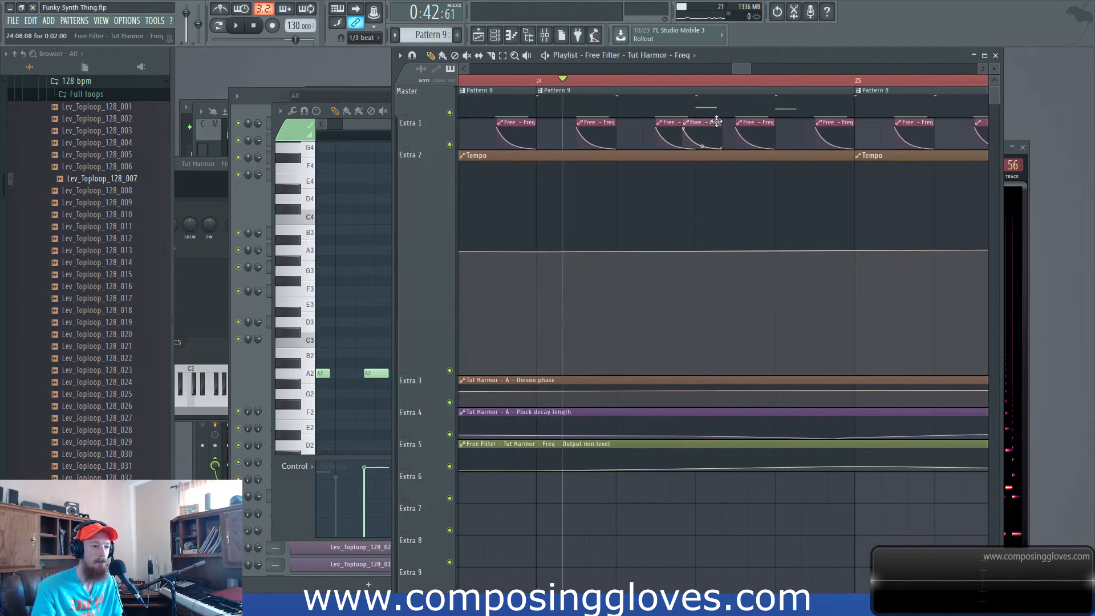
{"action": "scroll", "coordinate": [706, 132], "scroll_direction": "up", "scroll_amount": 4}
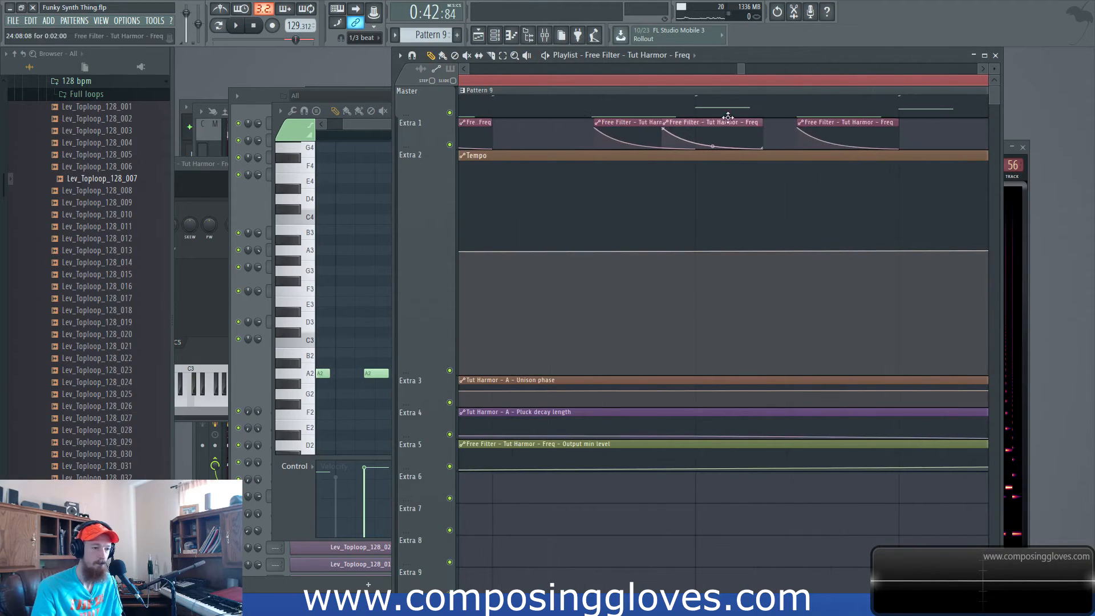
{"action": "left_click_drag", "start_coordinate": [726, 120], "coordinate": [760, 123]}
{"action": "scroll", "coordinate": [750, 132], "scroll_direction": "up", "scroll_amount": 3}
{"action": "scroll", "coordinate": [750, 136], "scroll_direction": "down", "scroll_amount": 3}
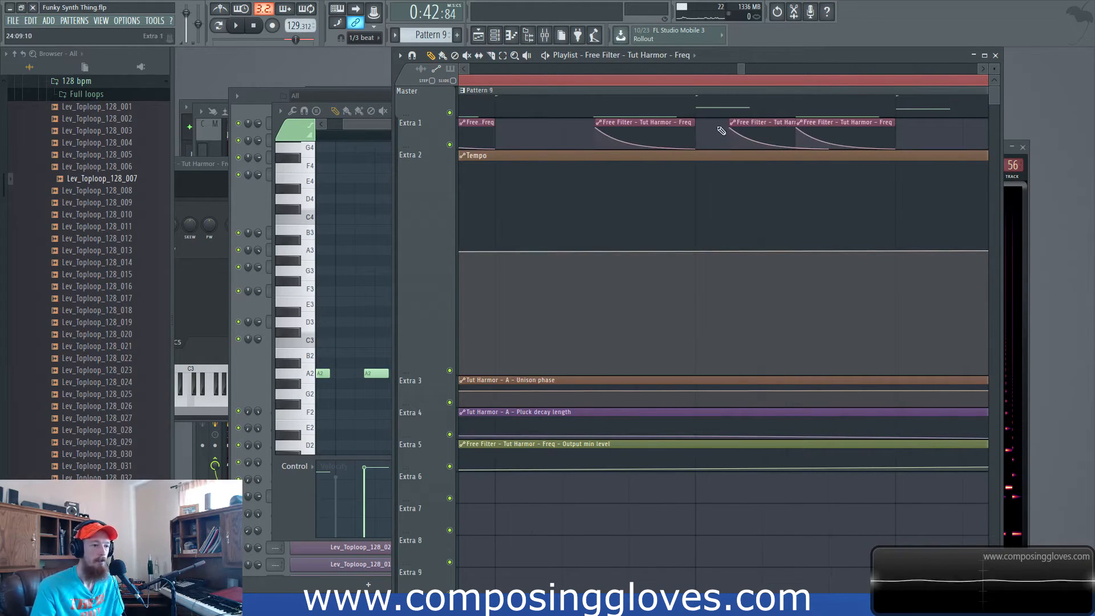
{"action": "right_click", "coordinate": [756, 140]}
Set the snap to Cell, copy the filter frequency clip to 24:09 and 24:13 under the added notes, and play the result.
{"action": "left_click", "coordinate": [363, 38]}
{"action": "left_click", "coordinate": [366, 61]}
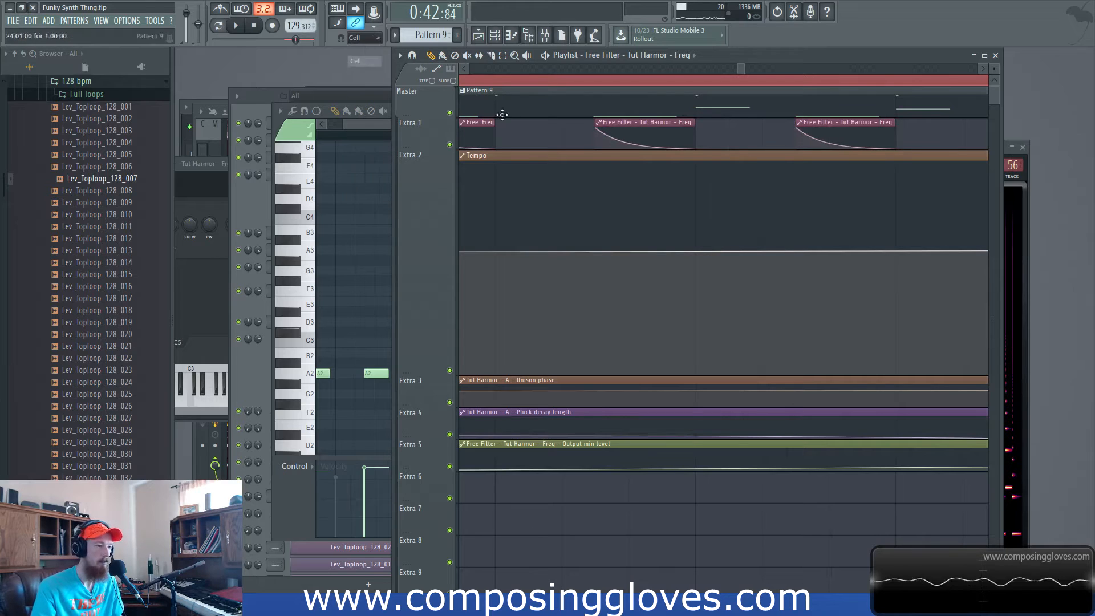
{"action": "left_click_drag", "start_coordinate": [639, 137], "coordinate": [740, 136]}
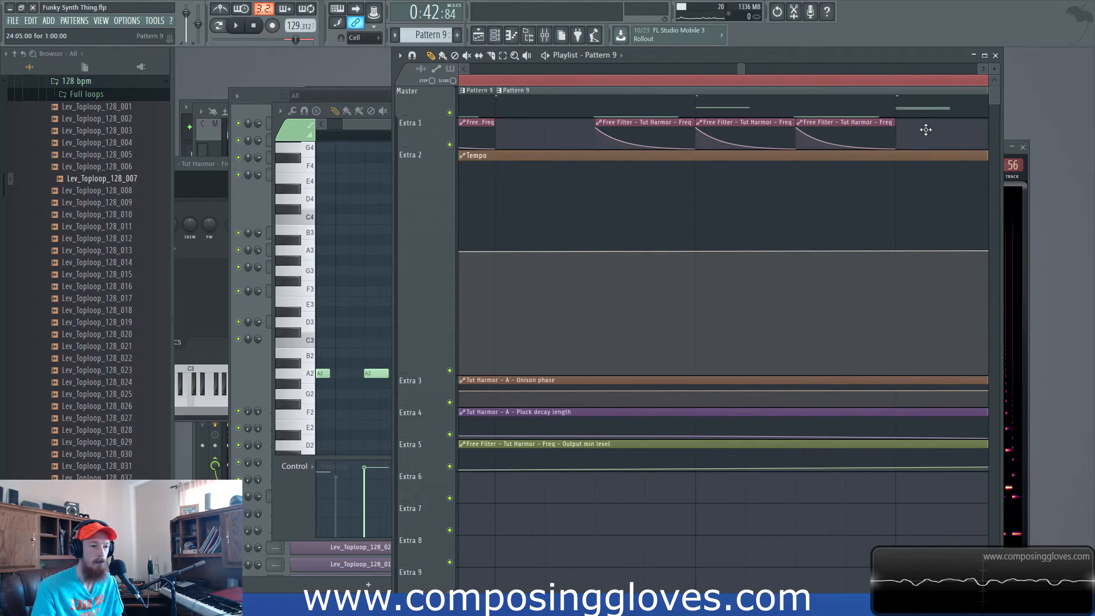
{"action": "left_click_drag", "start_coordinate": [767, 126], "coordinate": [964, 131]}
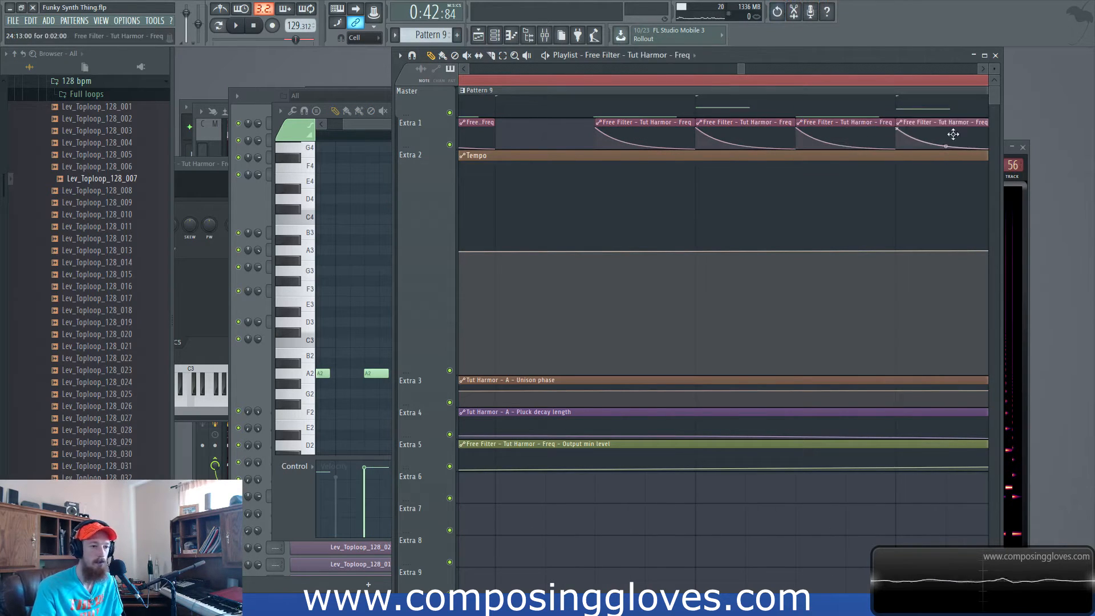
{"action": "key", "text": "space"}
{"action": "scroll", "coordinate": [833, 171], "scroll_direction": "down", "scroll_amount": 2}
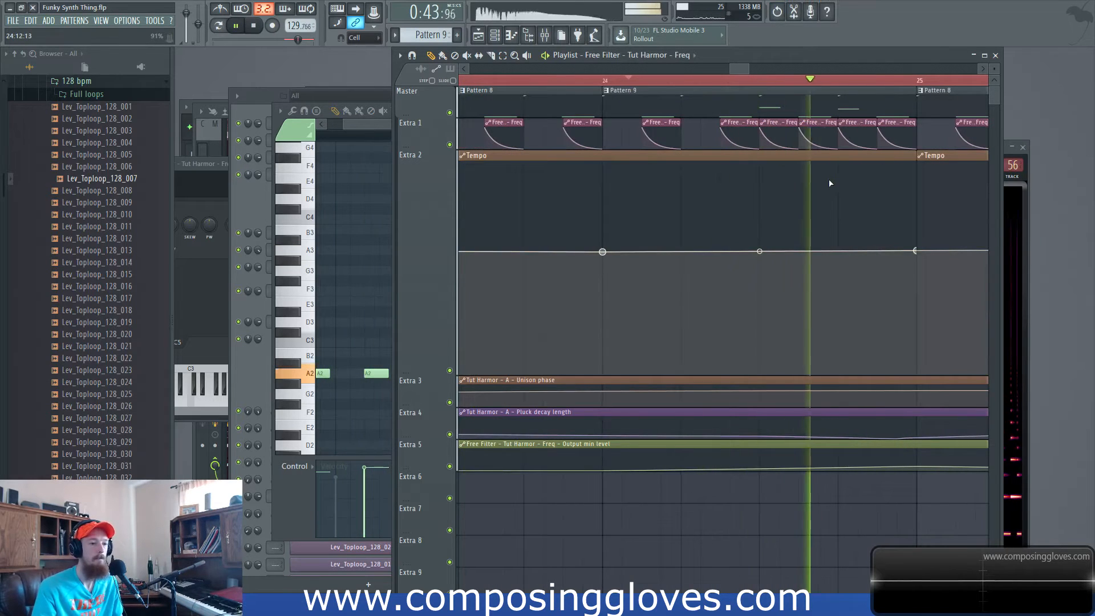
{"action": "key", "text": "space"}
Audition the A3 and G3 notes in the piano roll, shorten them, move them down to D3 and C3, and replay.
{"action": "left_click", "coordinate": [381, 124]}
{"action": "left_click_drag", "start_coordinate": [364, 226], "coordinate": [480, 318]}
{"action": "key", "text": "space"}
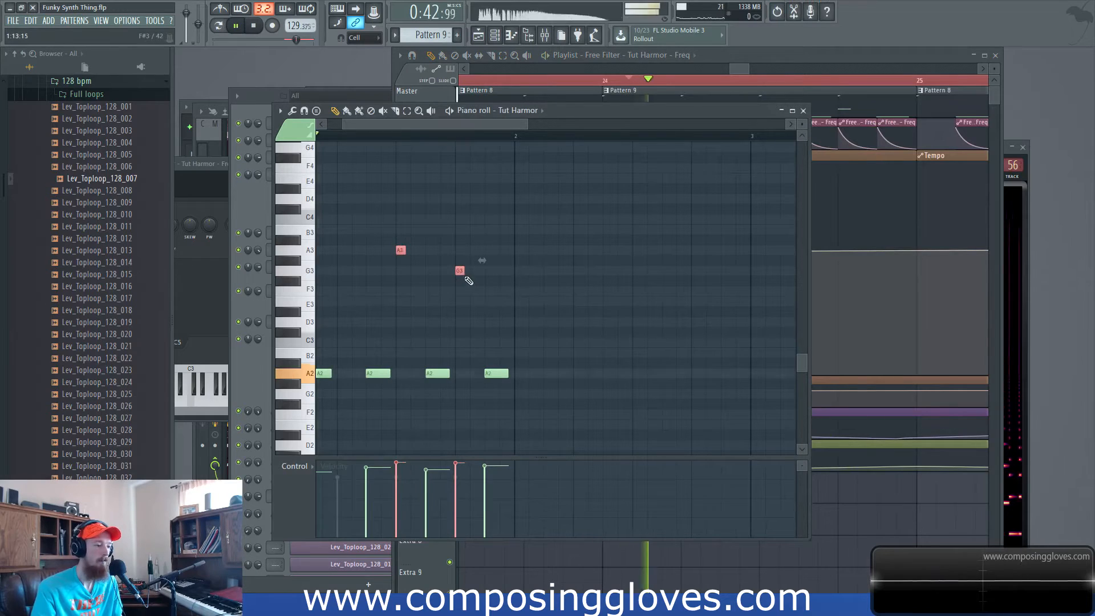
{"action": "key", "text": "space"}
{"action": "left_click_drag", "start_coordinate": [460, 269], "coordinate": [459, 346]}
{"action": "left_click", "coordinate": [461, 334]}
{"action": "mouse_move", "coordinate": [398, 313]}
{"action": "left_mouse_down"}
{"action": "mouse_move", "coordinate": [399, 331]}
{"action": "mouse_move", "coordinate": [400, 320]}
{"action": "left_mouse_up"}
{"action": "key", "text": "space"}
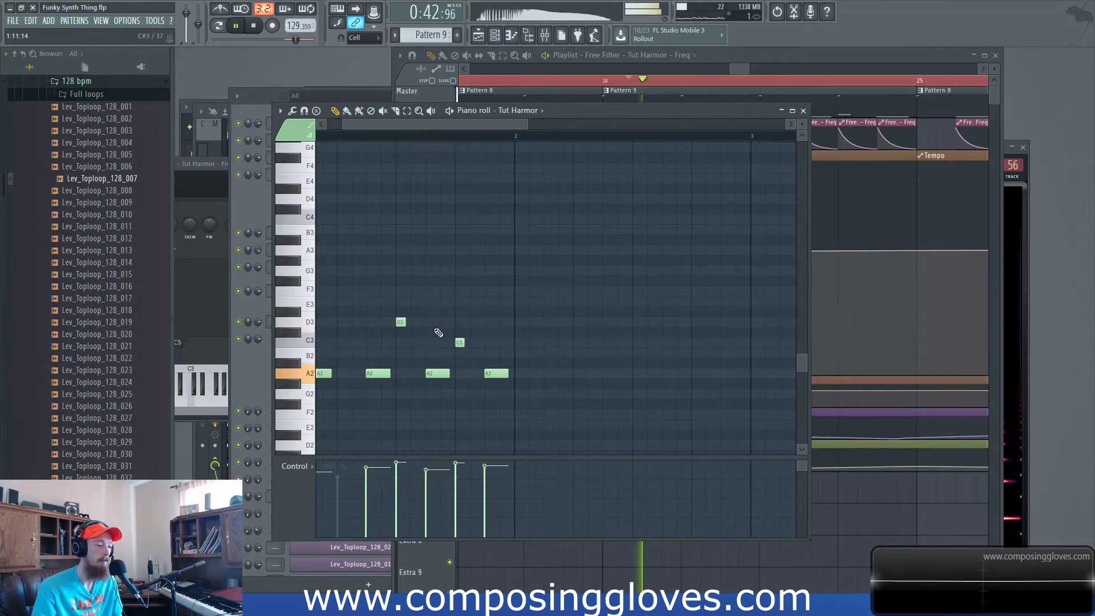
{"action": "scroll", "coordinate": [437, 324], "scroll_direction": "down", "scroll_amount": 2}
{"action": "key", "text": "space"}
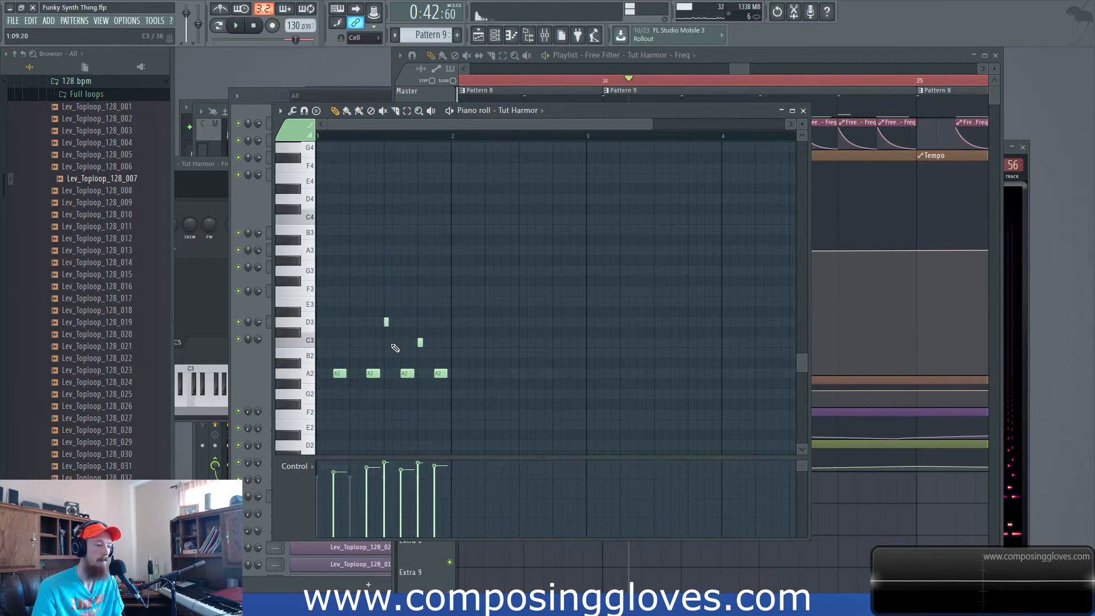
Lower the D3 note to F2 and play the changed pattern.
{"action": "scroll", "coordinate": [386, 320], "scroll_direction": "up", "scroll_amount": 2}
{"action": "left_click_drag", "start_coordinate": [386, 320], "coordinate": [393, 420]}
{"action": "key", "text": "space"}
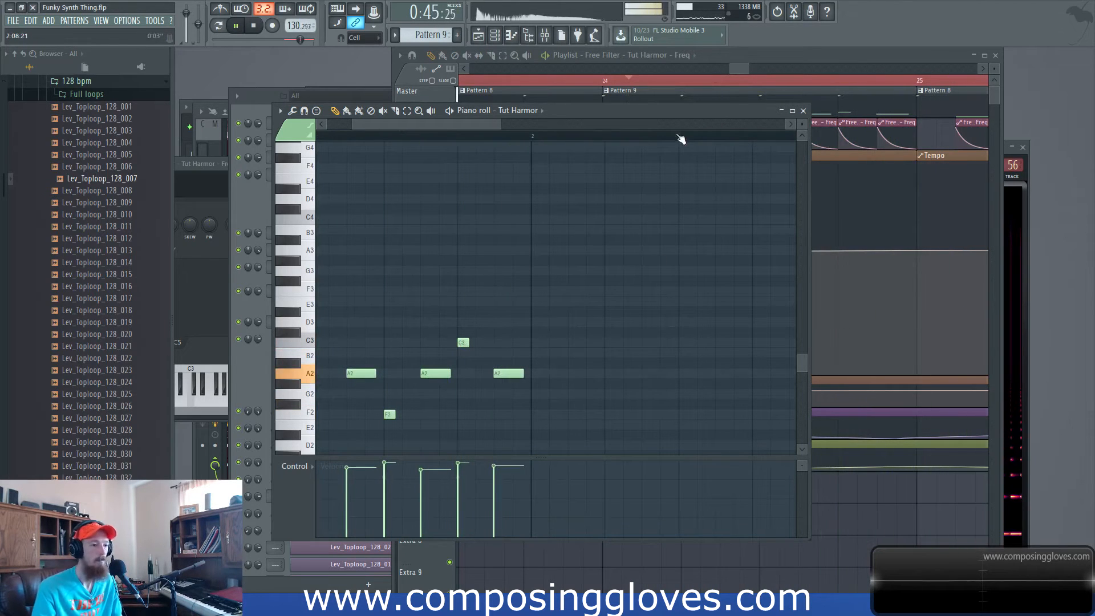
{"action": "key", "text": "space"}
Replace the Pattern 8 clip at bar 28 in the playlist with a copy of Pattern 9.
{"action": "left_click", "coordinate": [732, 56]}
{"action": "scroll", "coordinate": [717, 173], "scroll_direction": "down", "scroll_amount": 5}
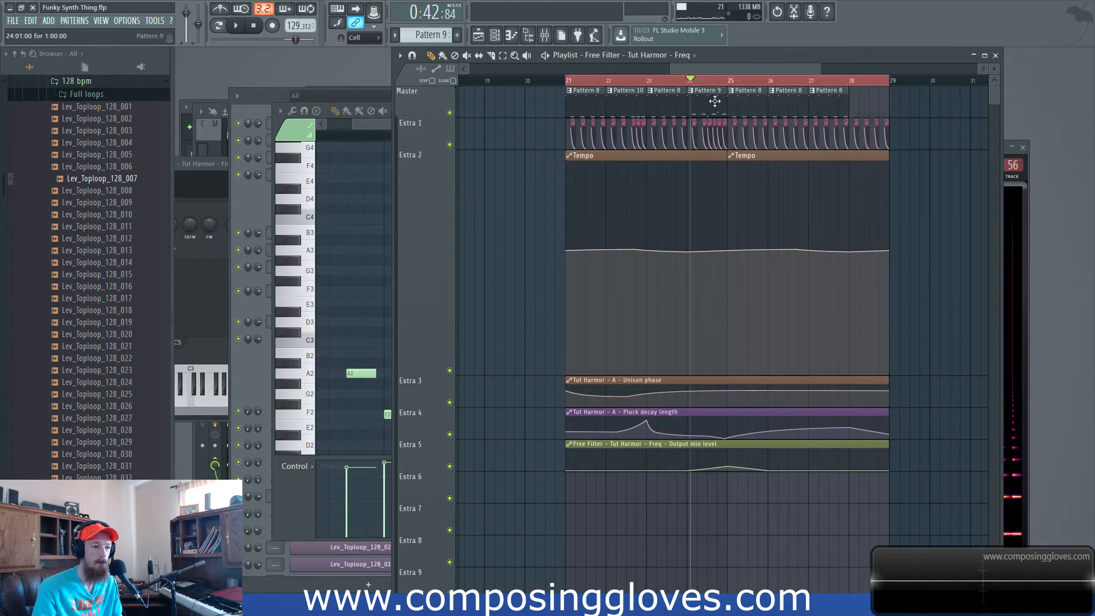
{"action": "scroll", "coordinate": [795, 125], "scroll_direction": "down", "scroll_amount": 3}
{"action": "scroll", "coordinate": [776, 149], "scroll_direction": "right", "scroll_amount": 2}
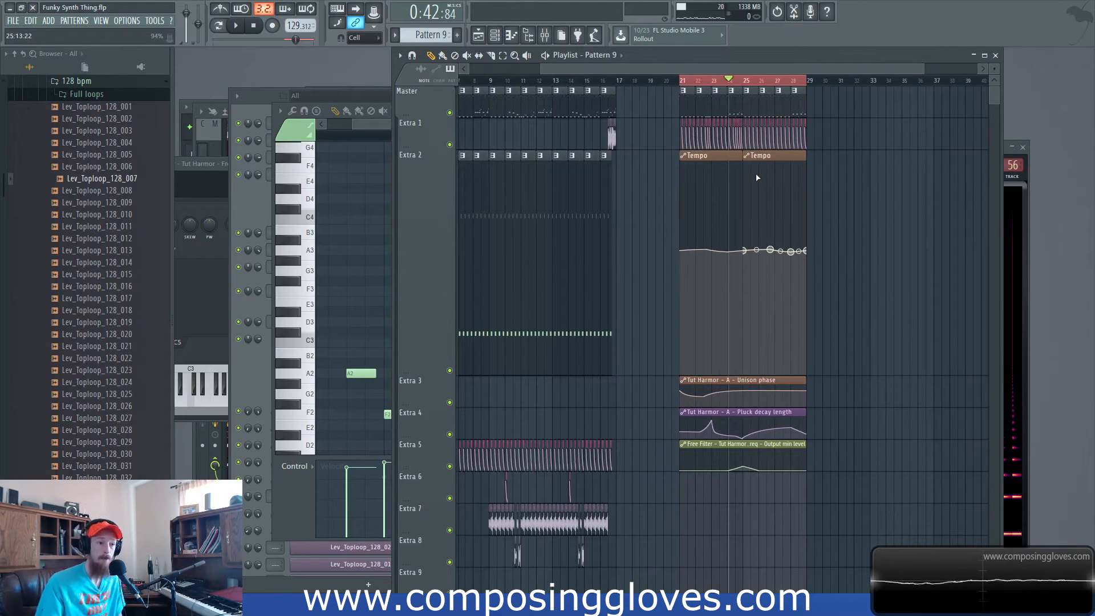
{"action": "scroll", "coordinate": [701, 133], "scroll_direction": "up", "scroll_amount": 3}
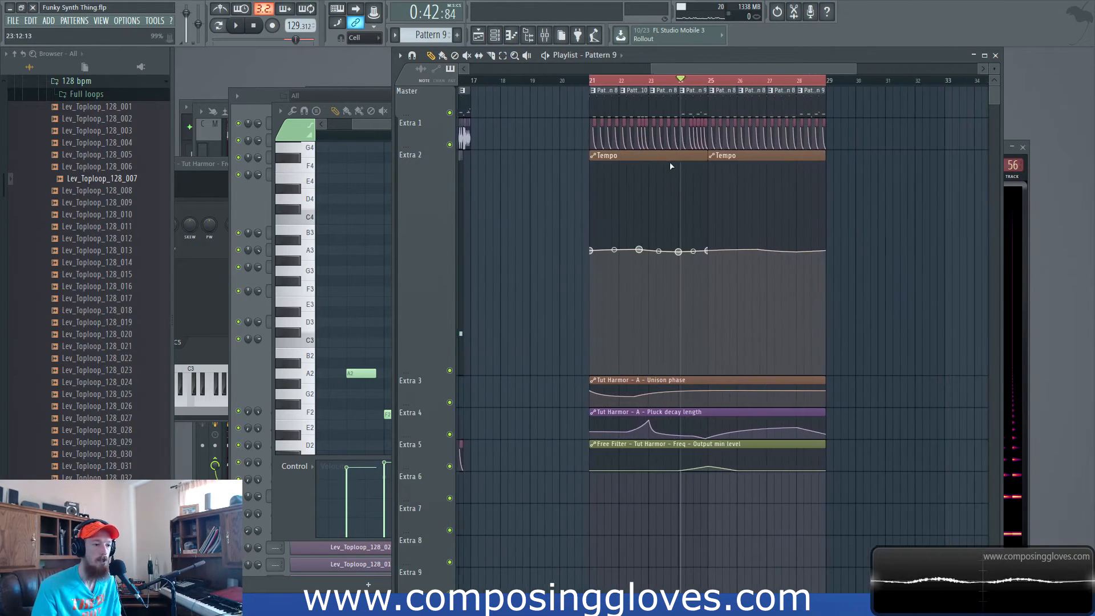
Duplicate all clips of bars 21 to 28 so the copy starts at bar 29, and place the playback position there.
{"action": "key", "text": "ctrl+a"}
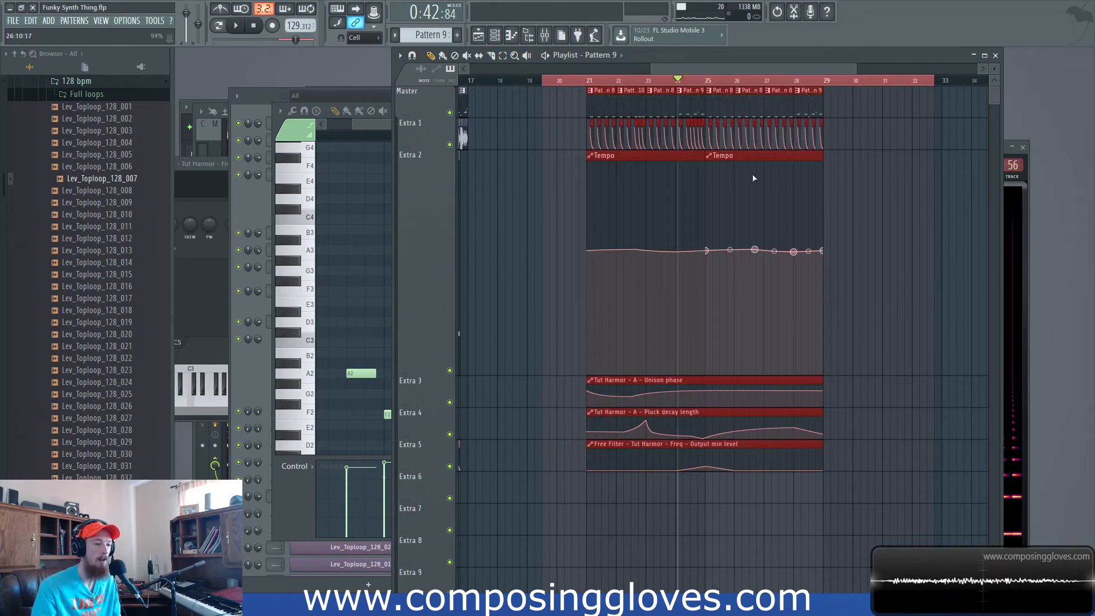
{"action": "key", "text": "ctrl+b"}
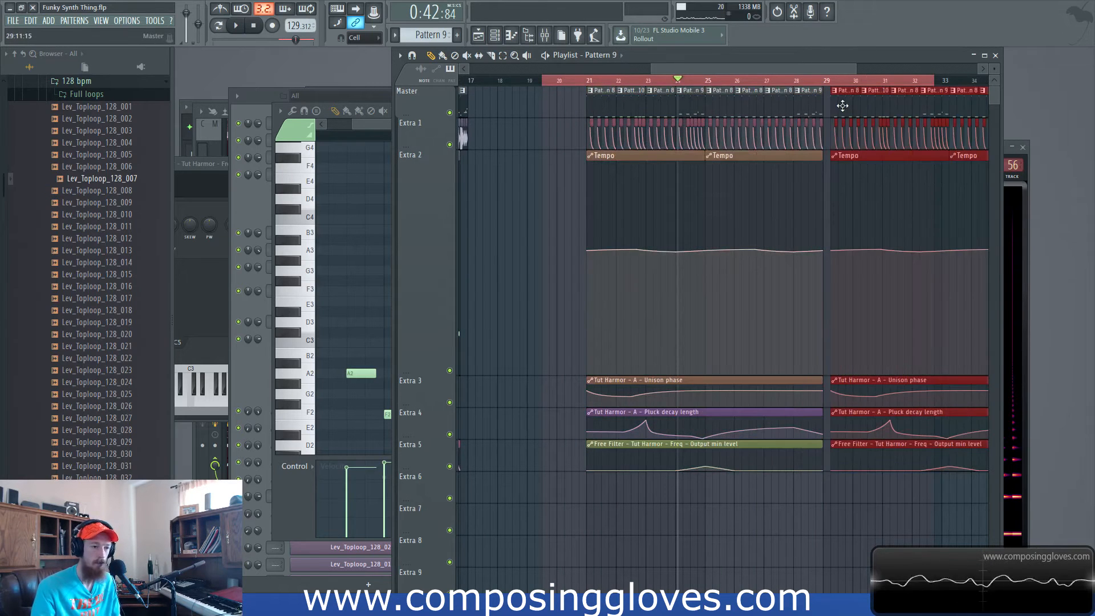
{"action": "scroll", "coordinate": [943, 174], "scroll_direction": "up", "scroll_amount": 2}
{"action": "scroll", "coordinate": [821, 199], "scroll_direction": "down", "scroll_amount": 3}
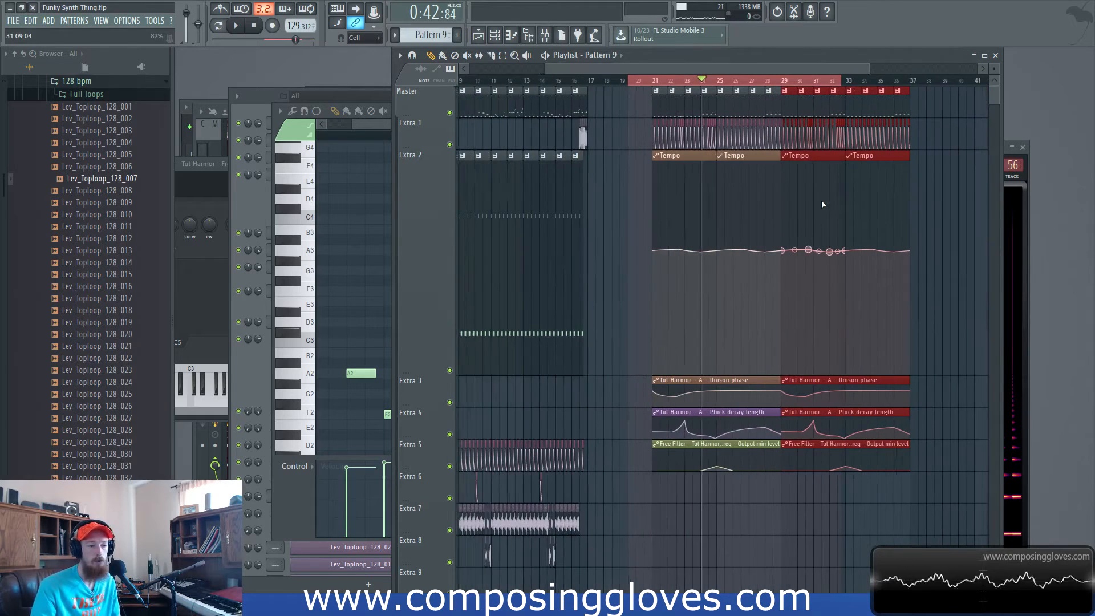
{"action": "key", "text": "ctrl+d"}
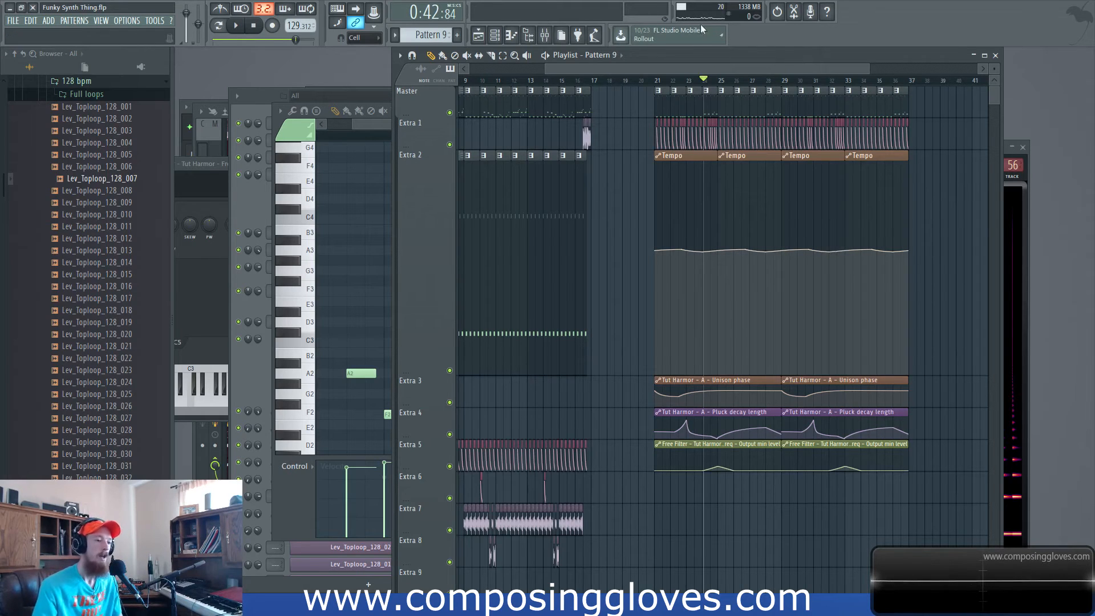
{"action": "left_click", "coordinate": [788, 81]}
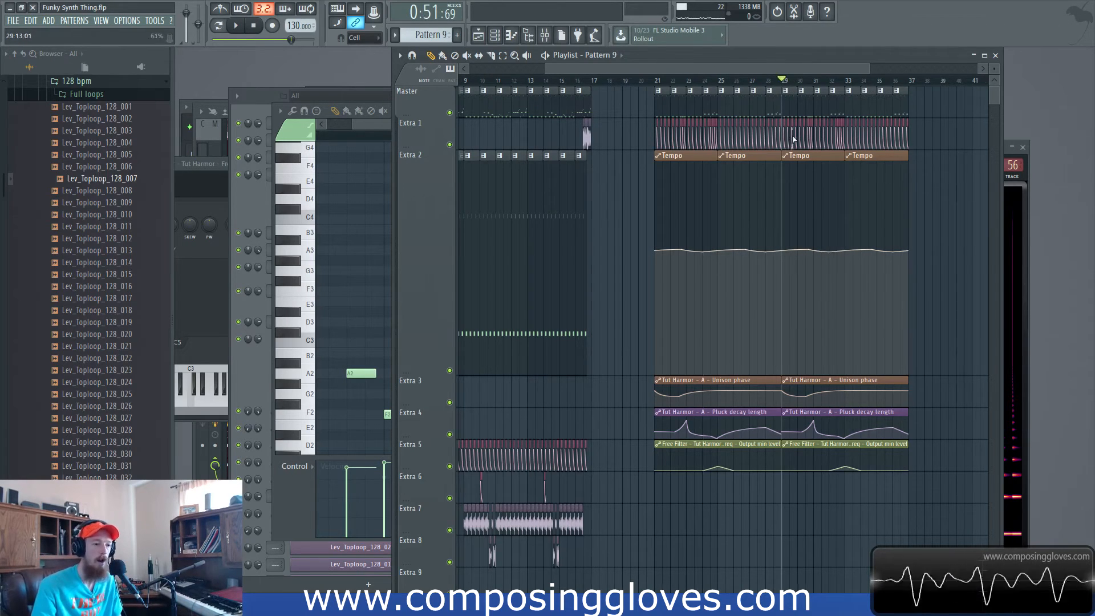
{"action": "scroll", "coordinate": [736, 171], "scroll_direction": "up", "scroll_amount": 3}
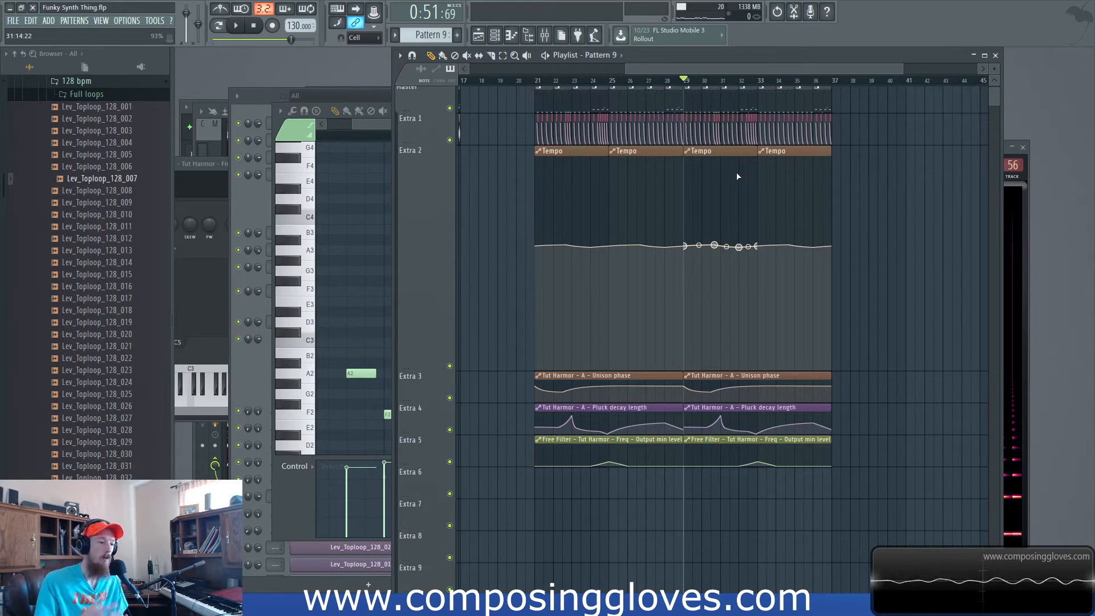
Filter the channel rack to the Unsorted group and open the Tut Harmor synth.
{"action": "left_click", "coordinate": [292, 94]}
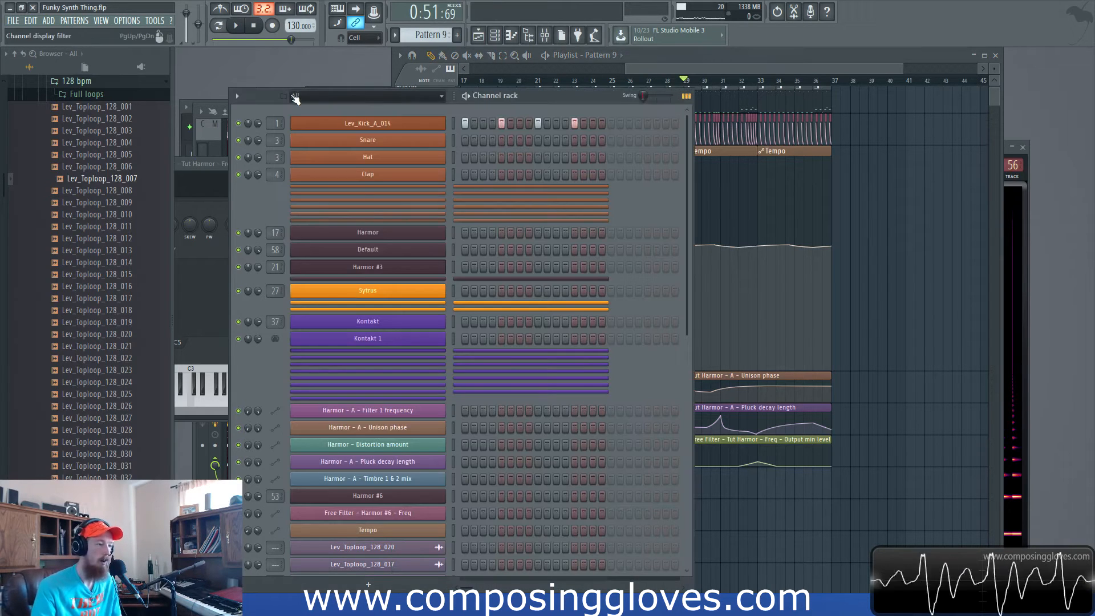
{"action": "left_click", "coordinate": [364, 98]}
{"action": "left_click", "coordinate": [349, 188]}
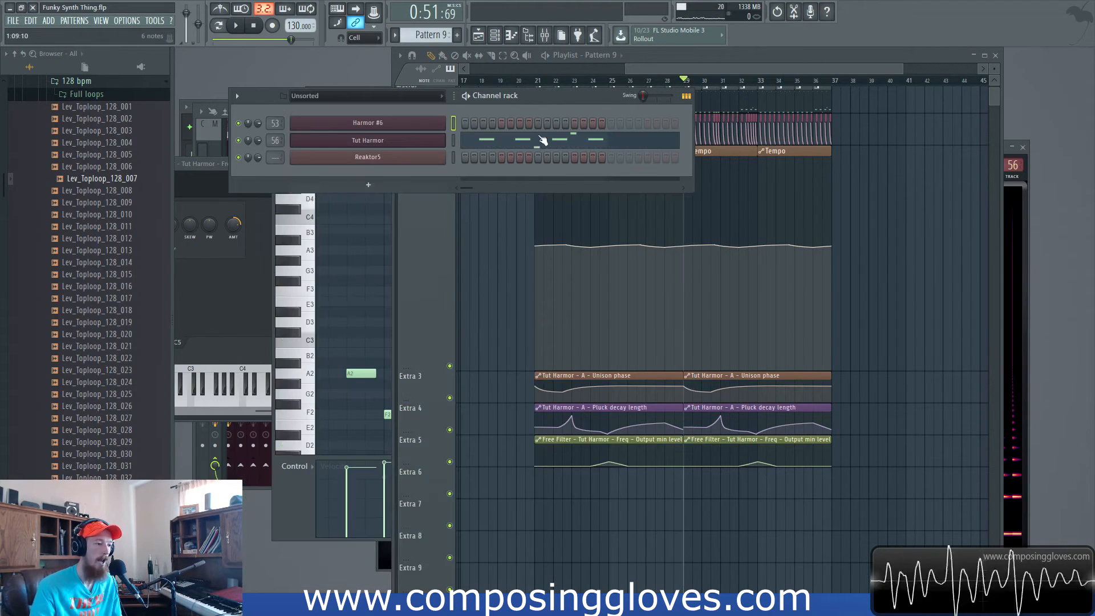
{"action": "left_click", "coordinate": [420, 144]}
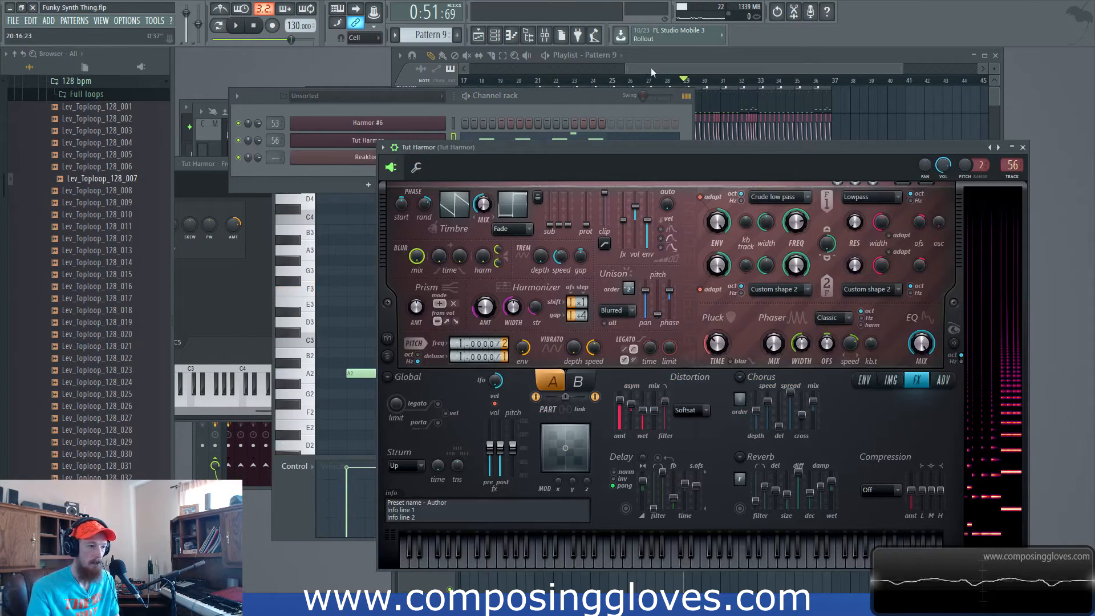
Play the original arrangement from bar 4 in the playlist, and return the playback position to bar 1.
{"action": "left_click_drag", "start_coordinate": [650, 71], "coordinate": [485, 72]}
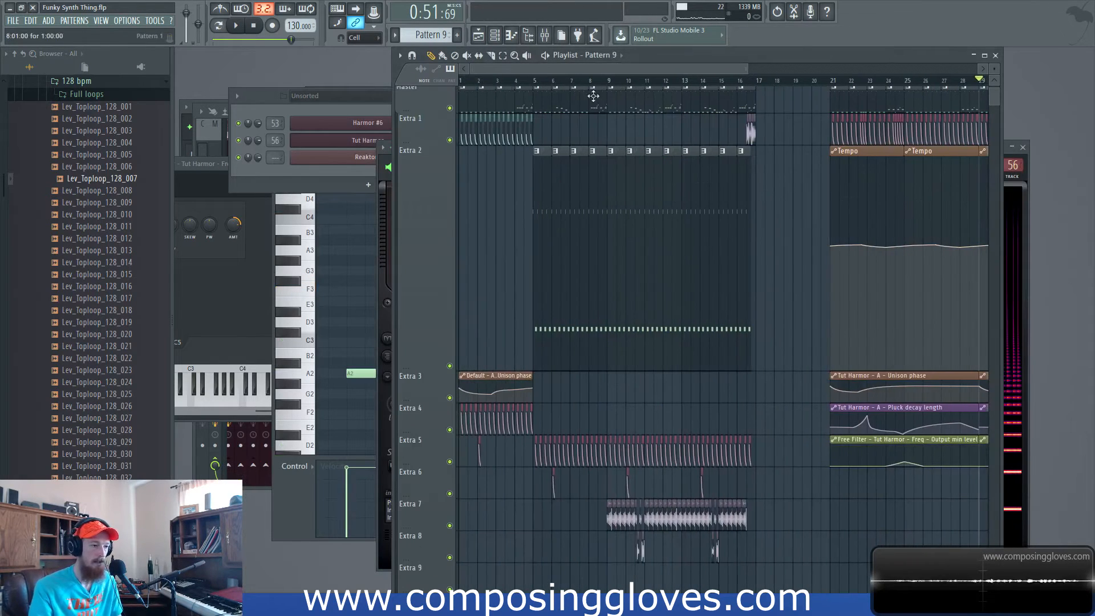
{"action": "left_click", "coordinate": [523, 89]}
{"action": "key", "text": "space"}
{"action": "scroll", "coordinate": [504, 217], "scroll_direction": "up", "scroll_amount": 5}
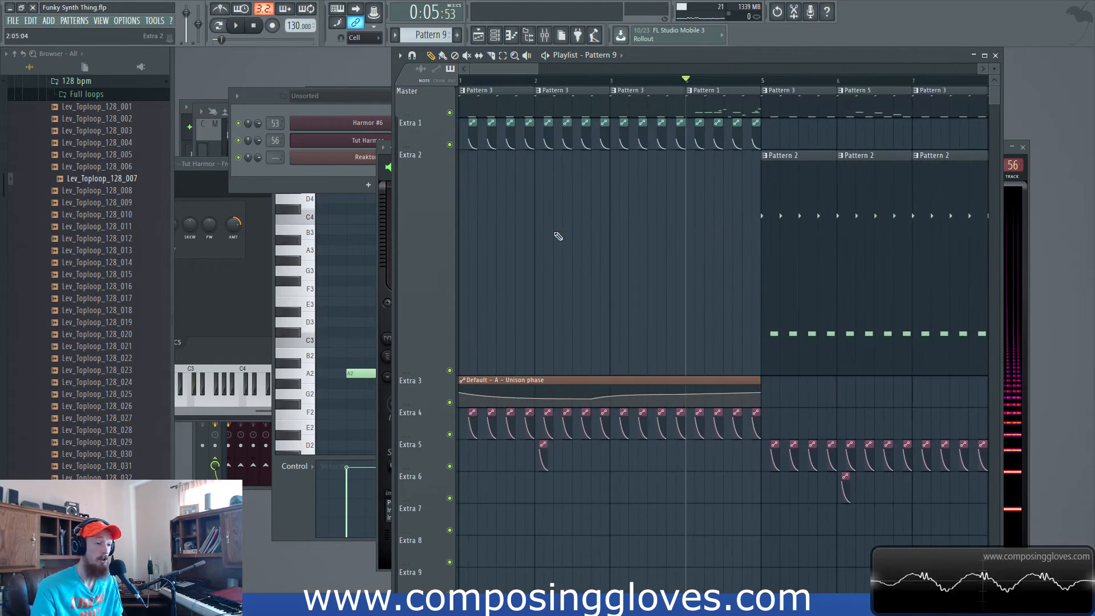
{"action": "left_click", "coordinate": [474, 84]}
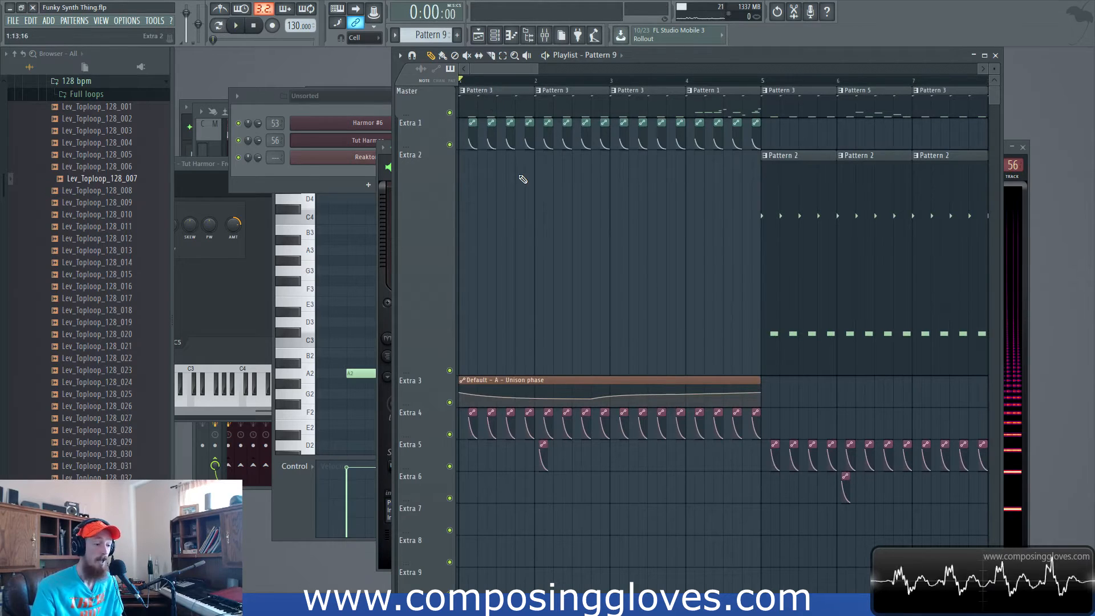
Open the original song's Harmor #3 synth and examine its part B and part A settings.
{"action": "left_click", "coordinate": [269, 176]}
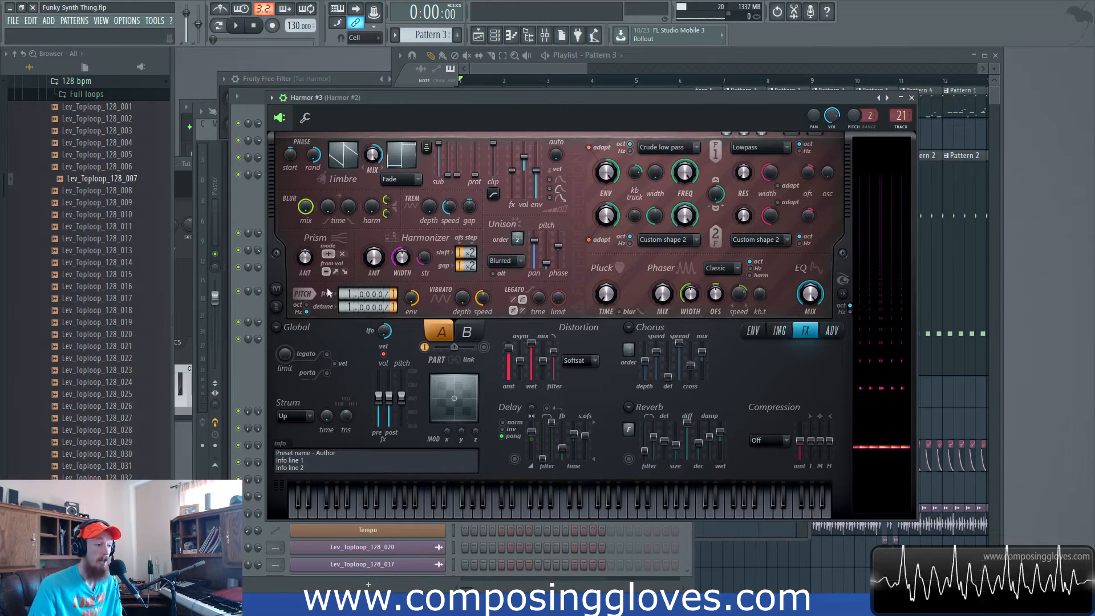
{"action": "left_click", "coordinate": [468, 336]}
{"action": "left_click", "coordinate": [444, 337]}
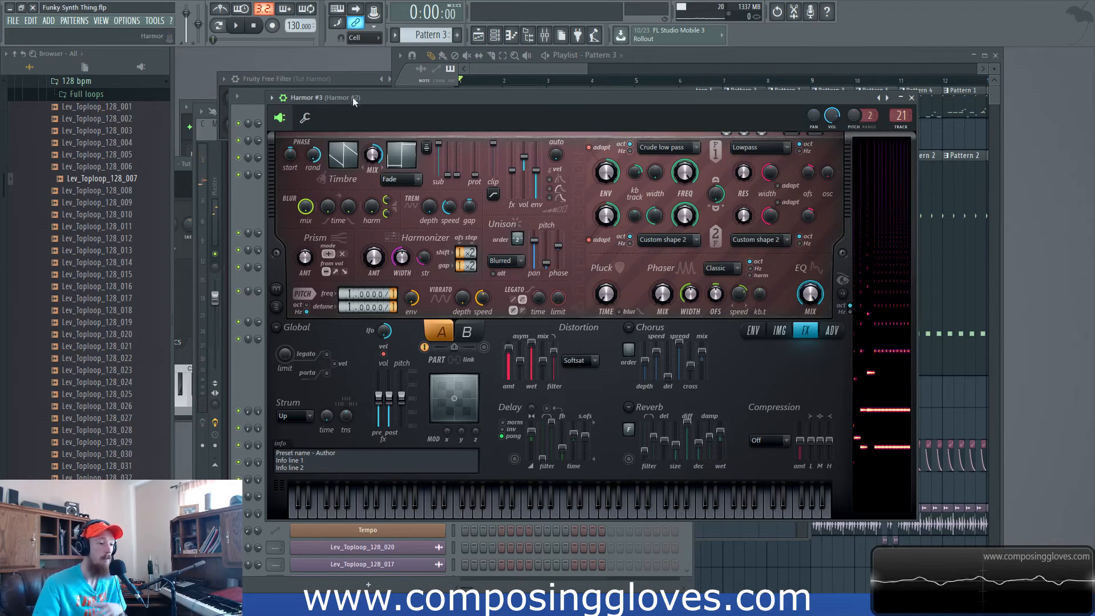
Compare Harmor #3's part A distortion types, including Off and Ribbon, restore Softsat, and briefly play the arrangement from bar 1.
{"action": "mouse_move", "coordinate": [440, 153]}
{"action": "left_mouse_down"}
{"action": "mouse_move", "coordinate": [445, 181]}
{"action": "mouse_move", "coordinate": [445, 148]}
{"action": "left_mouse_up"}
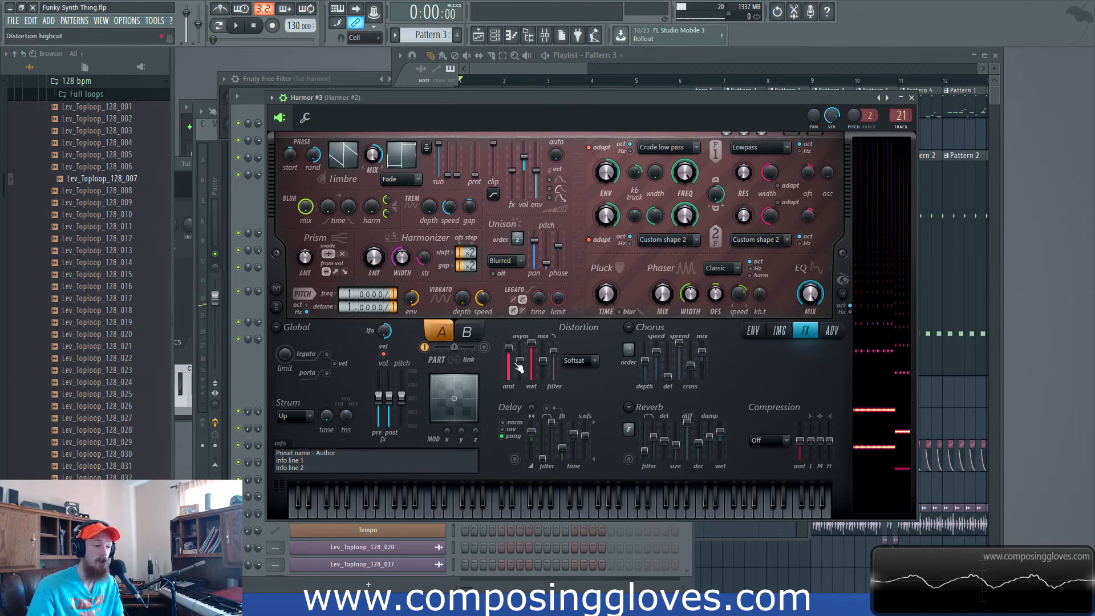
{"action": "left_click", "coordinate": [587, 365]}
{"action": "left_click", "coordinate": [583, 369]}
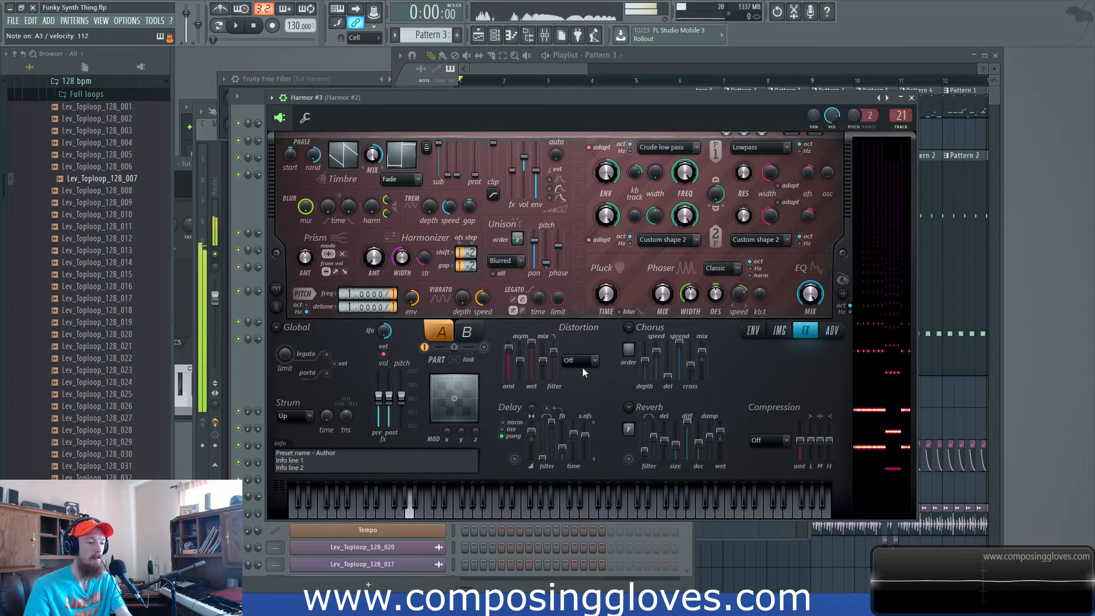
{"action": "left_click", "coordinate": [584, 366]}
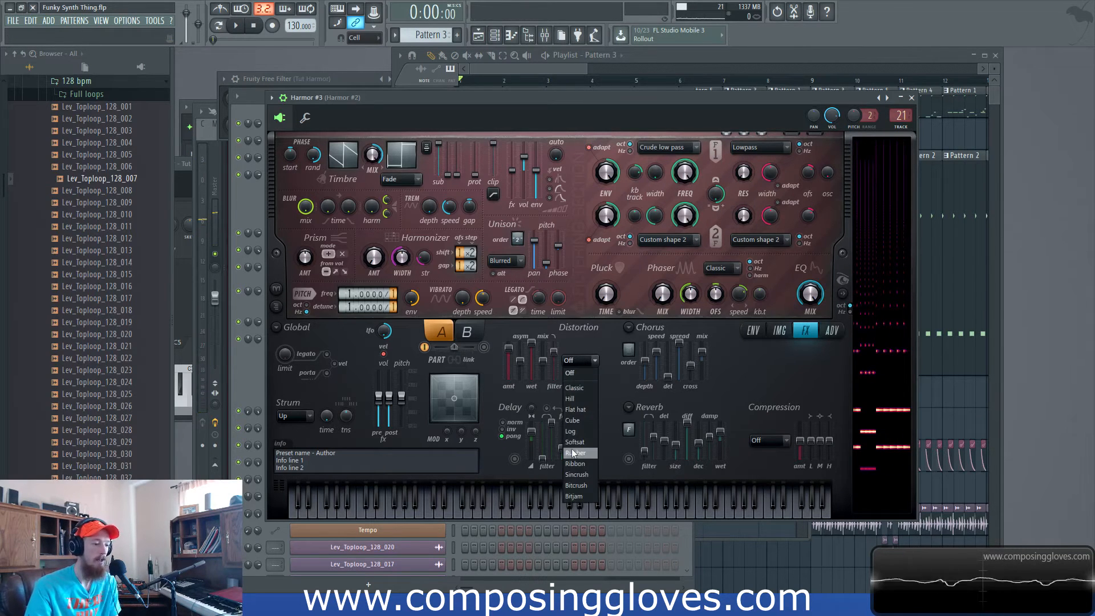
{"action": "left_click", "coordinate": [588, 443]}
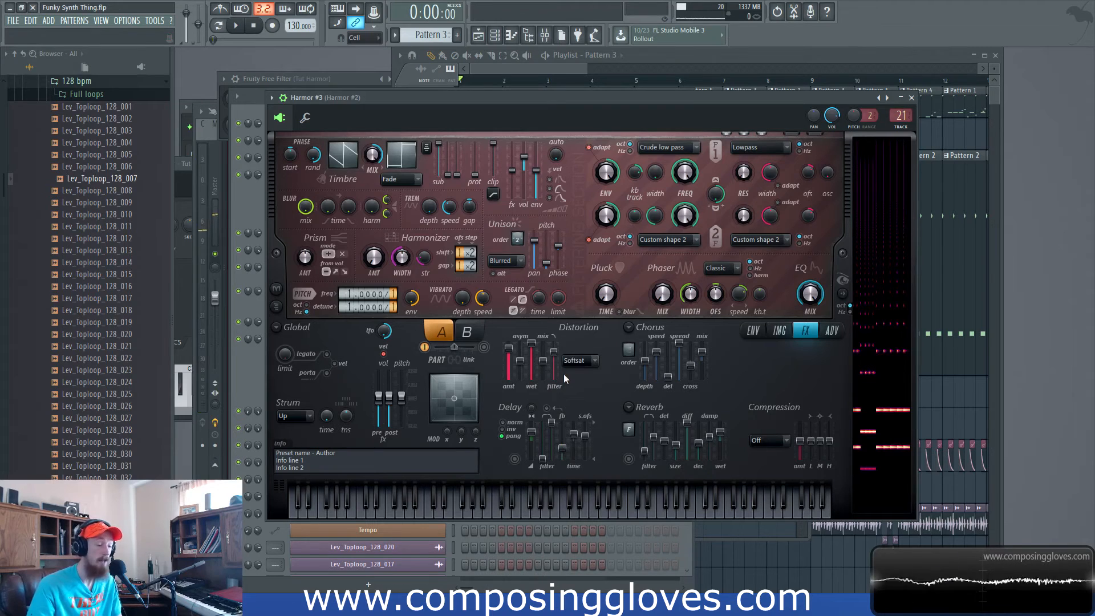
{"action": "scroll", "coordinate": [593, 361], "scroll_direction": "down", "scroll_amount": 1}
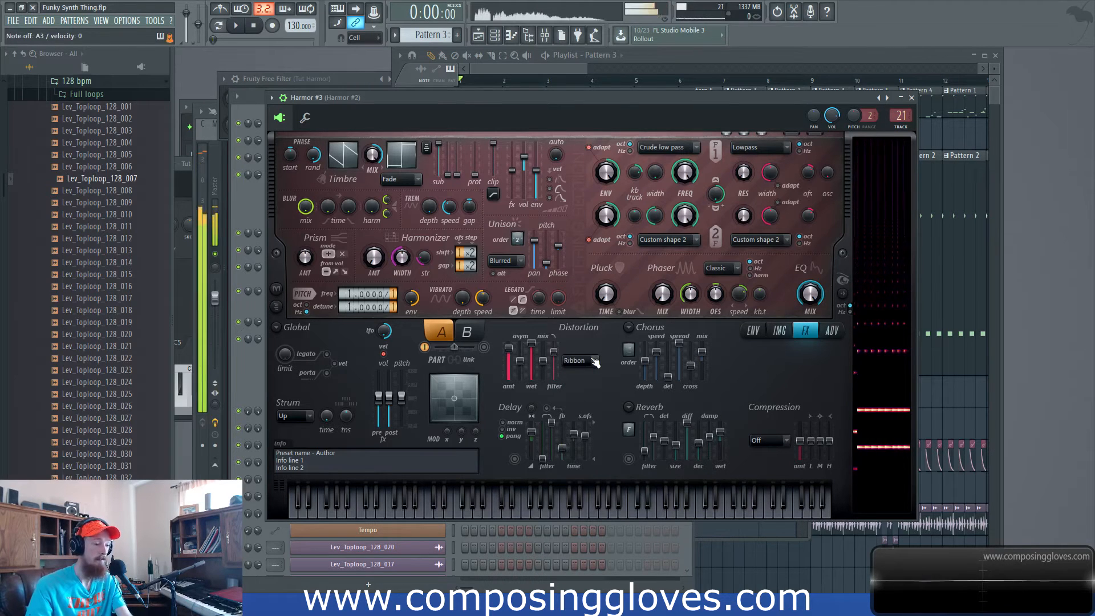
{"action": "scroll", "coordinate": [593, 362], "scroll_direction": "down", "scroll_amount": 1}
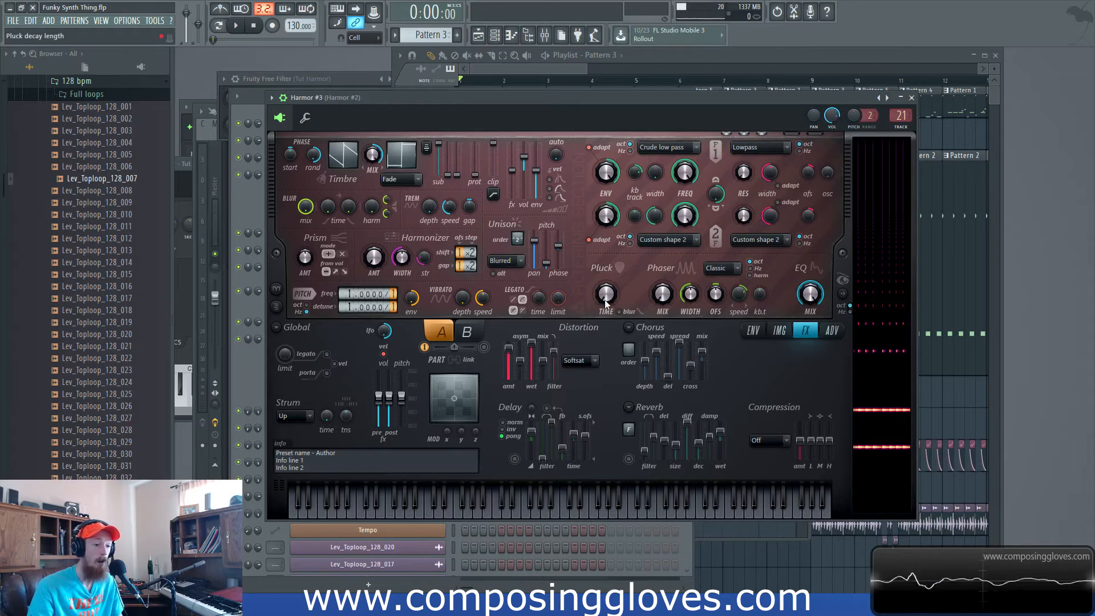
{"action": "key", "text": "space"}
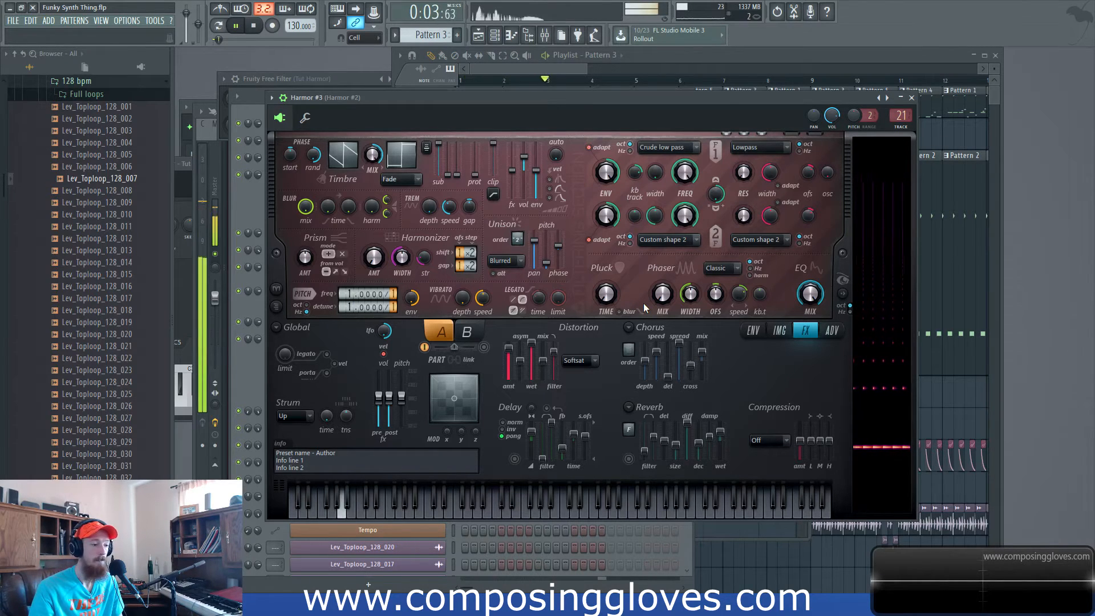
{"action": "key", "text": "space"}
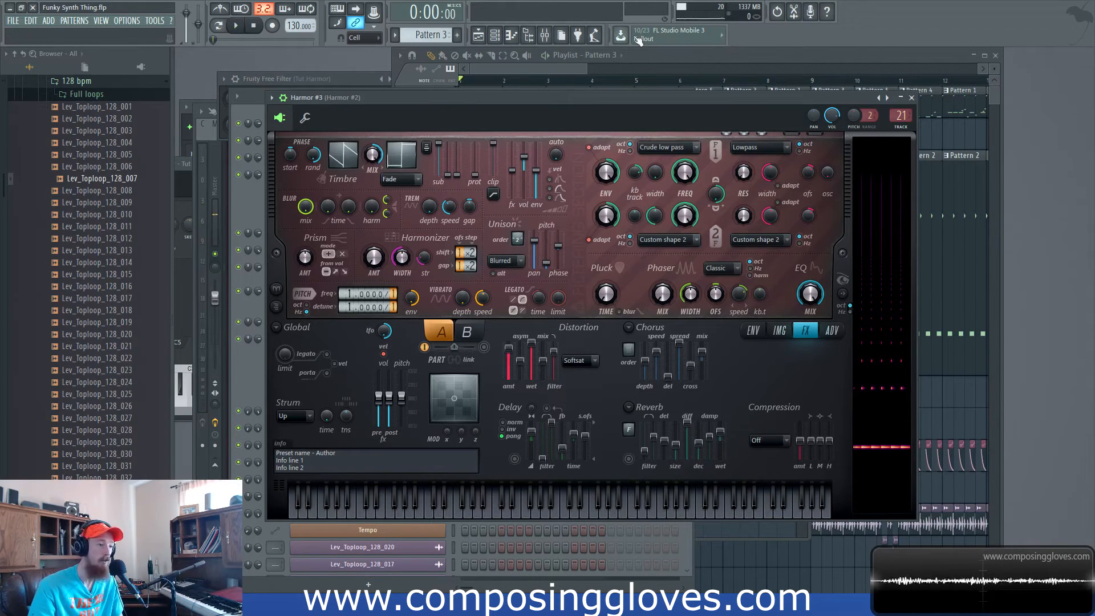
Open the Fruity parametric EQ 2 on the Harmor #2 mixer track and examine its curve while briefly playing the song.
{"action": "left_click", "coordinate": [545, 35]}
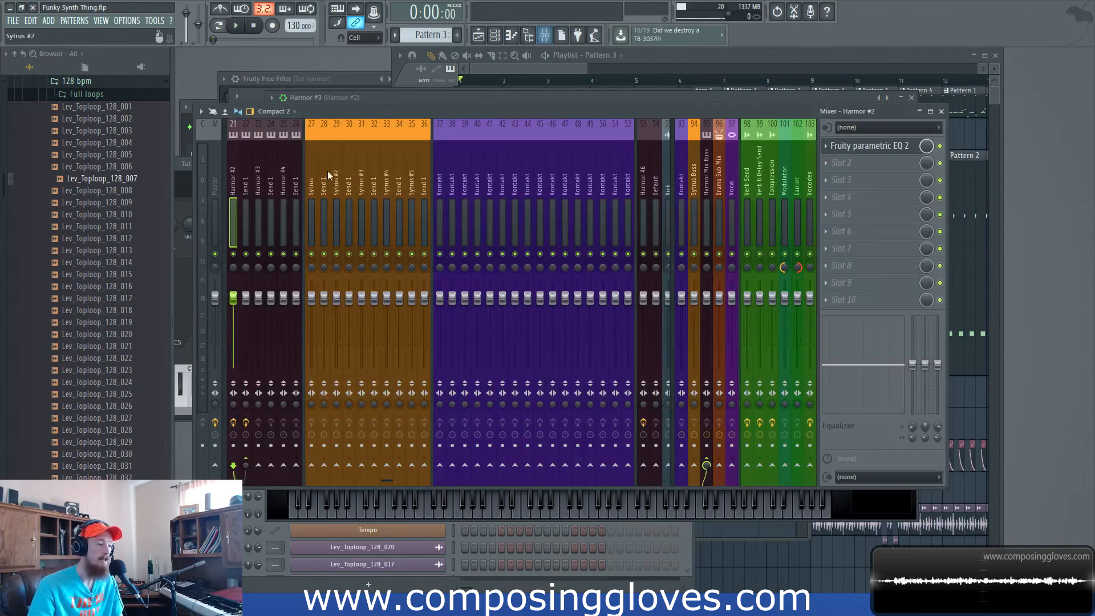
{"action": "left_click", "coordinate": [884, 151]}
{"action": "left_click", "coordinate": [523, 156]}
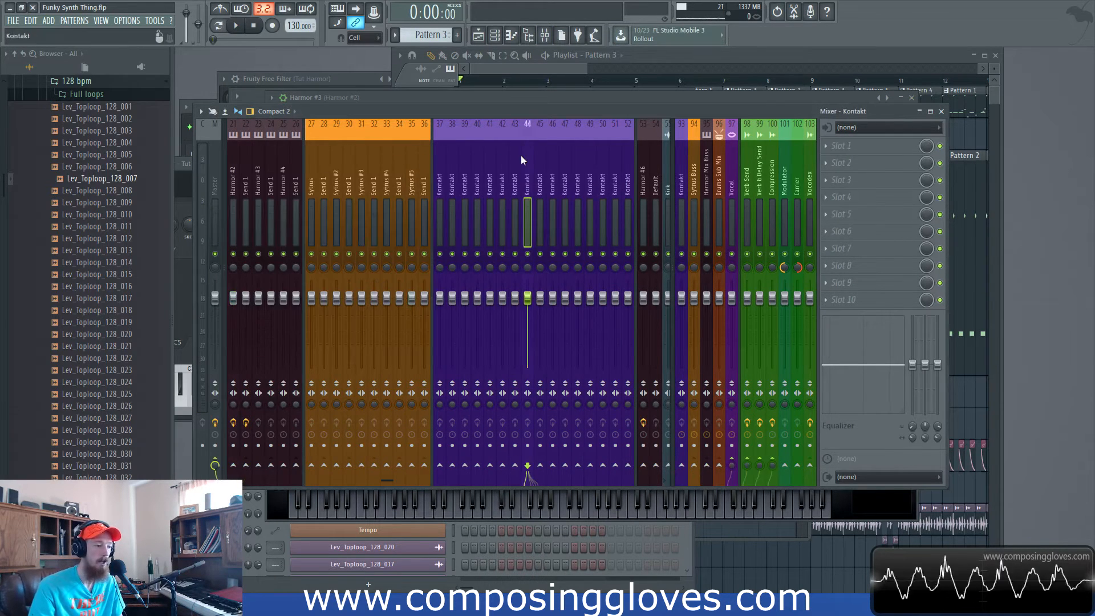
{"action": "left_click", "coordinate": [236, 166]}
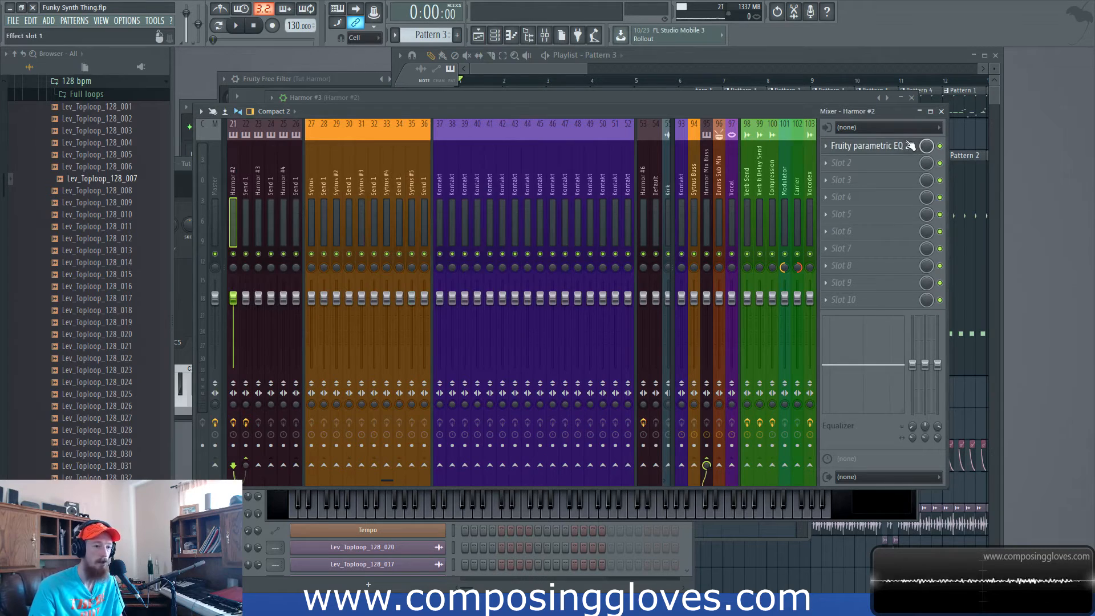
{"action": "left_click", "coordinate": [867, 146]}
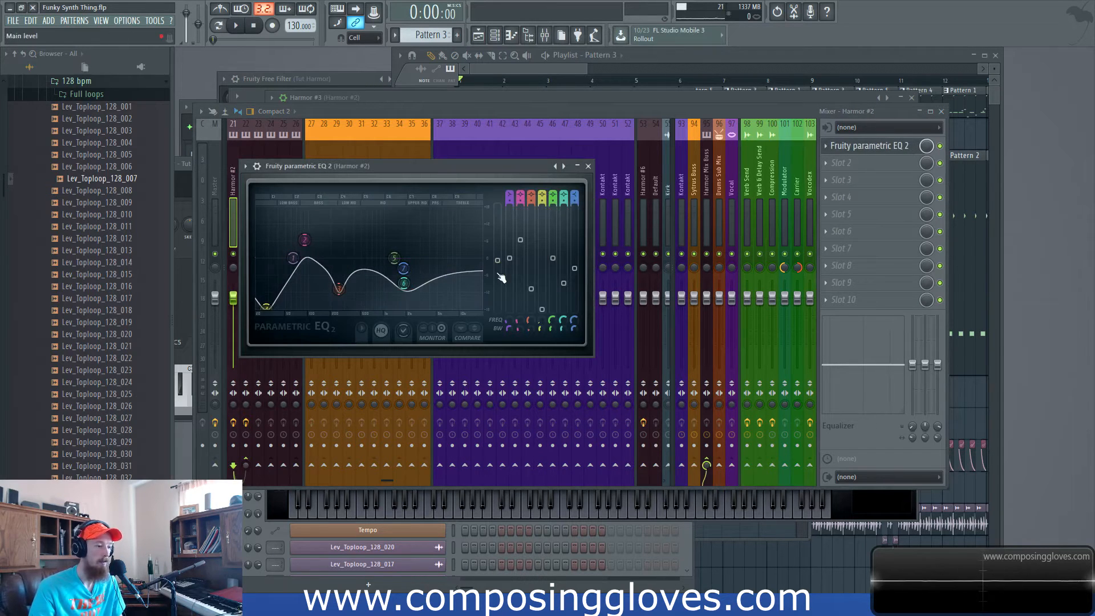
{"action": "key", "text": "space"}
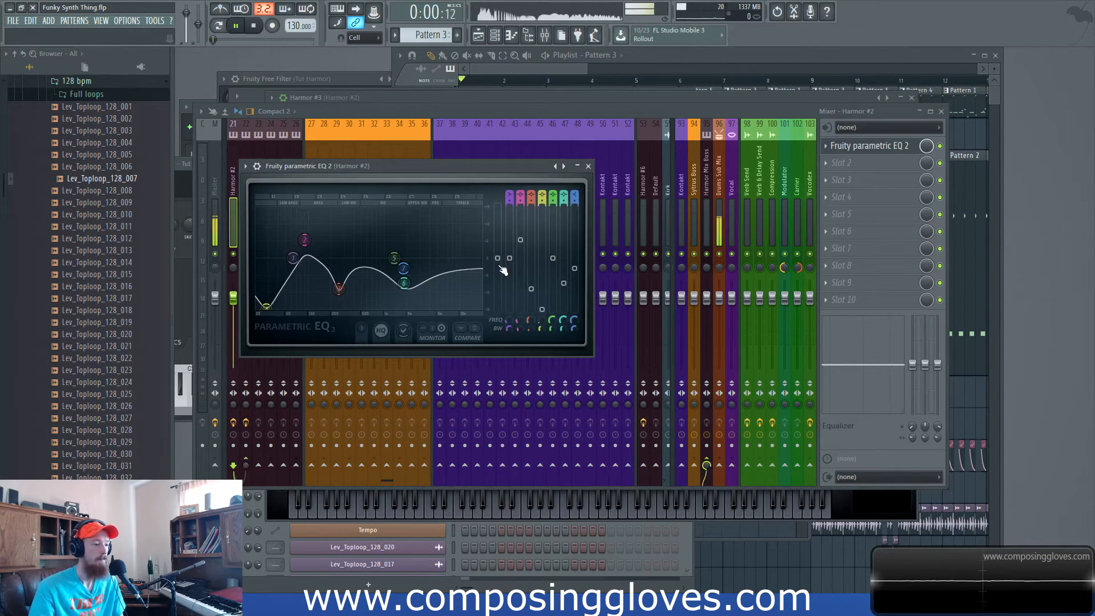
{"action": "key", "text": "space"}
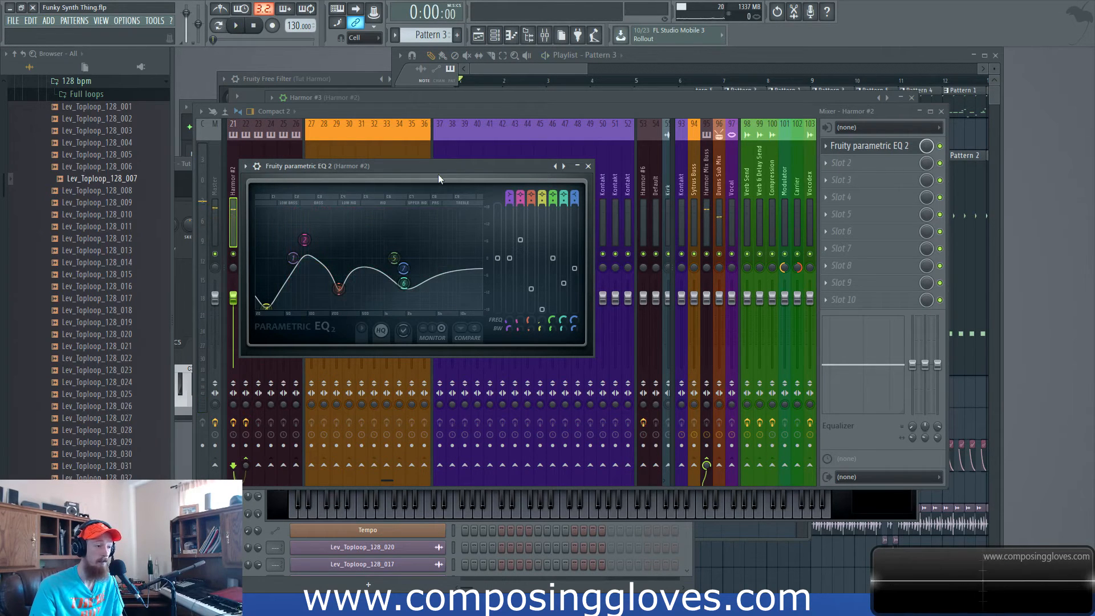
{"action": "left_click_drag", "start_coordinate": [533, 169], "coordinate": [678, 147]}
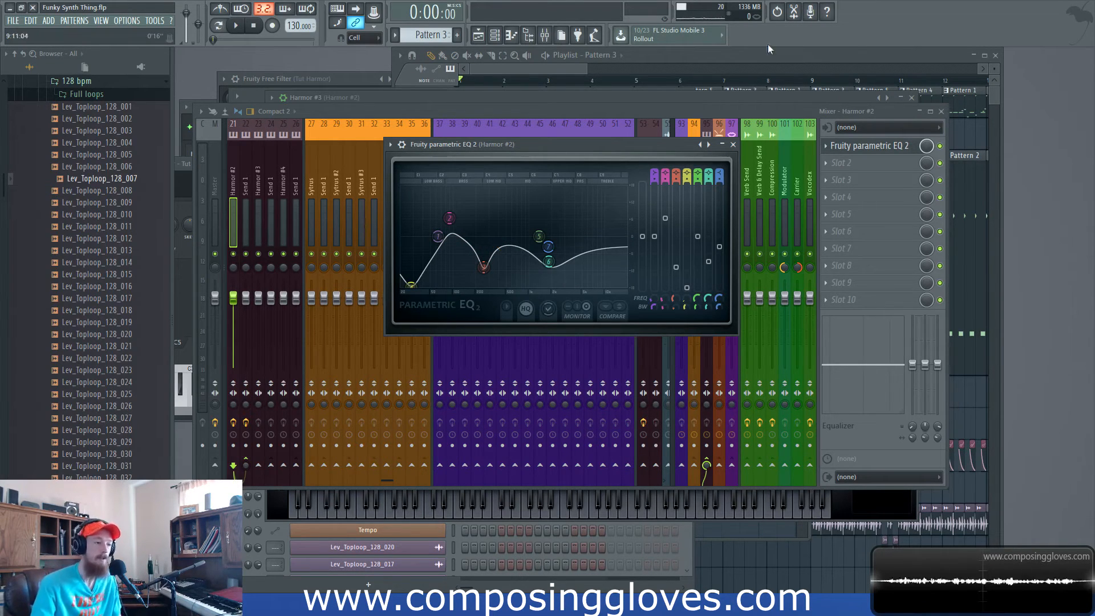
Place a Pattern 3 clip on Extra 6 at bar 37 and duplicate all clips of bars 21 to 36 so the copy starts at bar 37.
{"action": "left_click", "coordinate": [551, 65]}
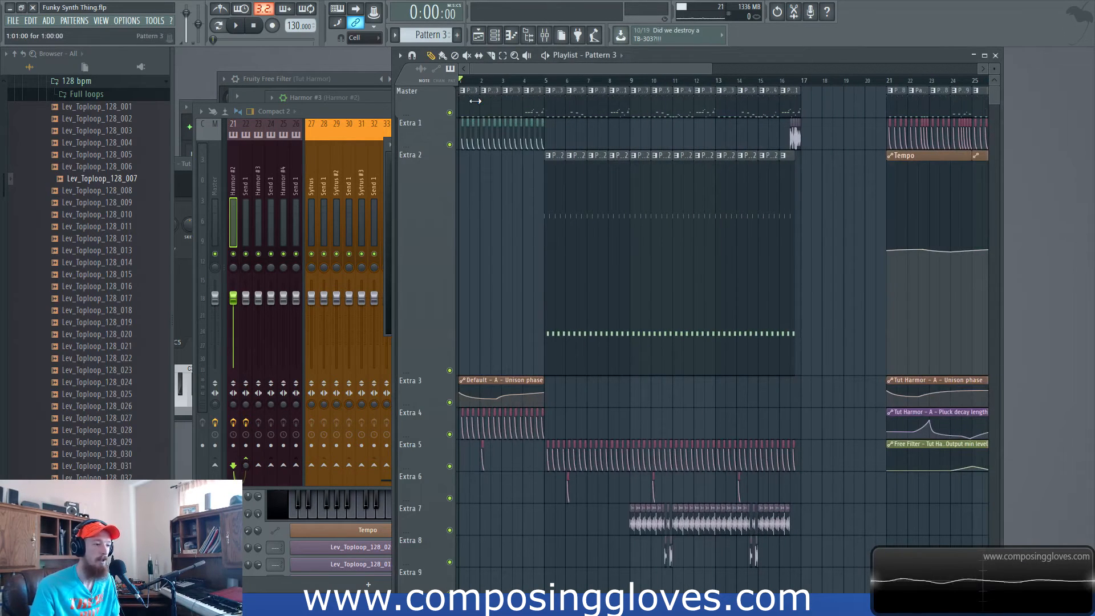
{"action": "scroll", "coordinate": [570, 228], "scroll_direction": "right", "scroll_amount": 10}
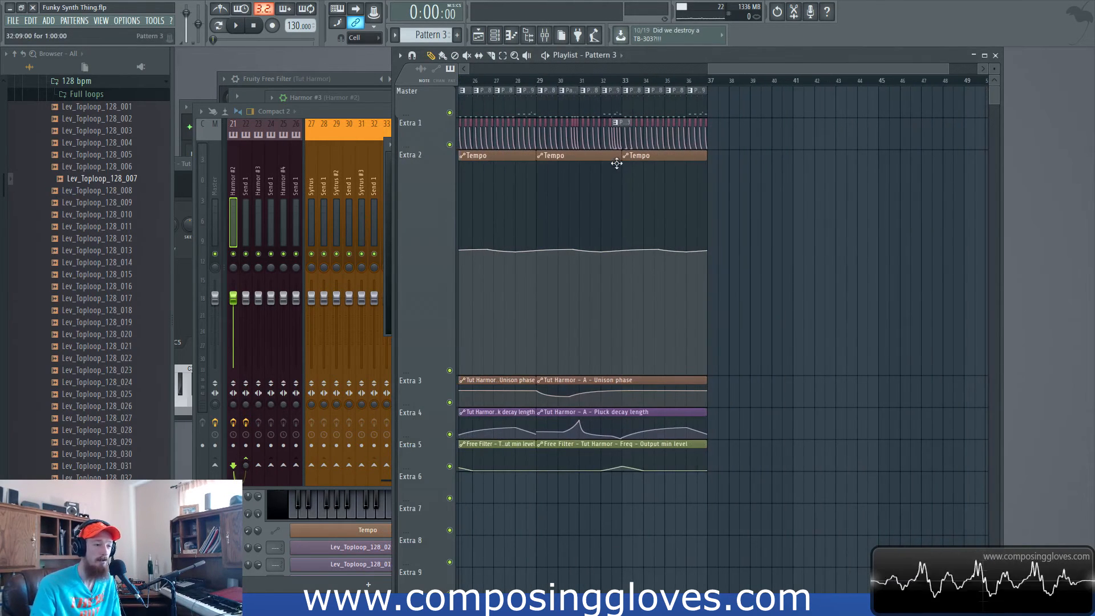
{"action": "scroll", "coordinate": [702, 267], "scroll_direction": "down", "scroll_amount": 3}
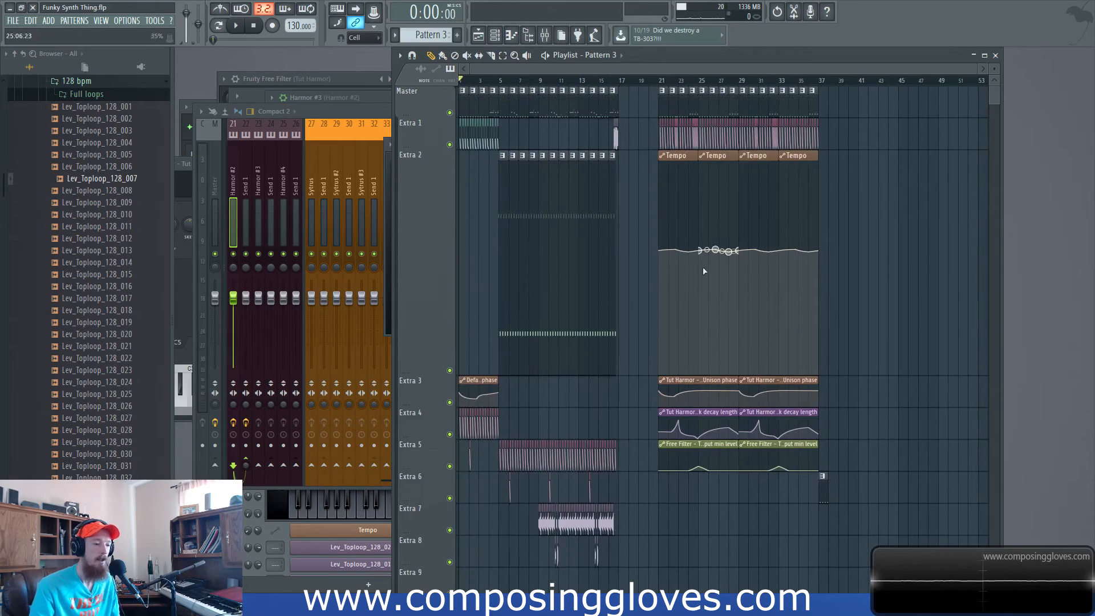
{"action": "scroll", "coordinate": [647, 107], "scroll_direction": "right", "scroll_amount": 3}
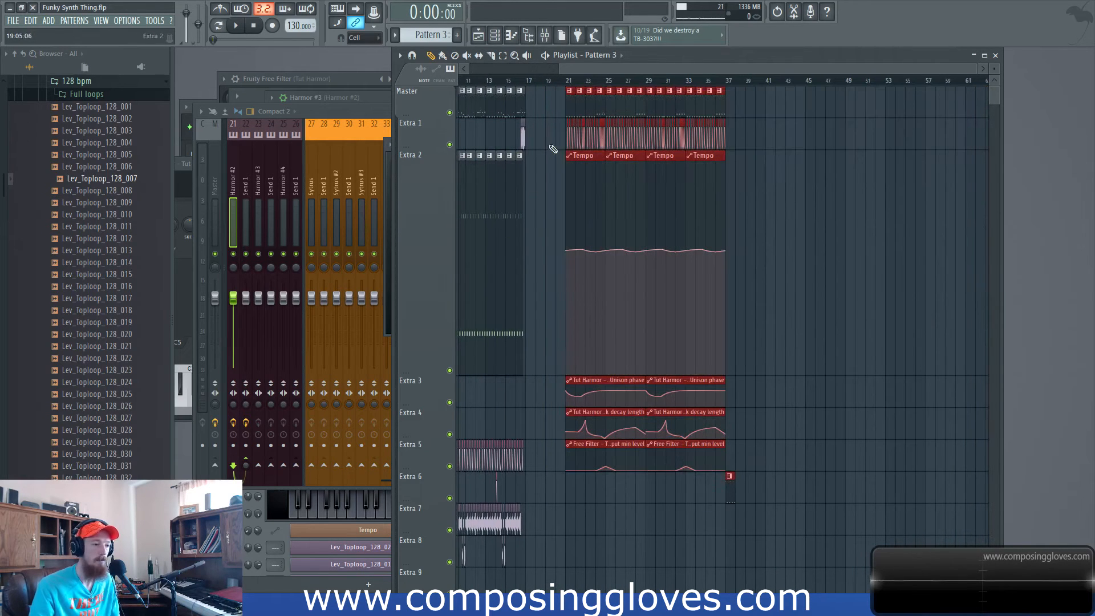
{"action": "left_click_drag", "start_coordinate": [553, 101], "coordinate": [820, 455]}
{"action": "scroll", "coordinate": [679, 452], "scroll_direction": "up", "scroll_amount": 3}
{"action": "left_click_drag", "start_coordinate": [641, 447], "coordinate": [975, 444]}
{"action": "left_click_drag", "start_coordinate": [980, 444], "coordinate": [989, 443]}
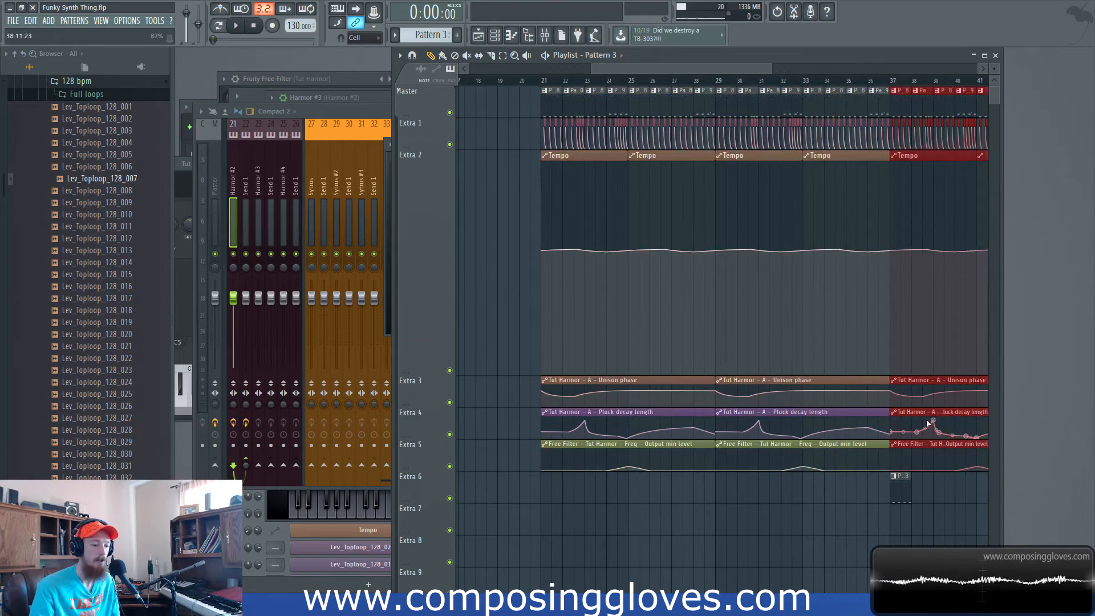
{"action": "scroll", "coordinate": [895, 371], "scroll_direction": "down", "scroll_amount": 3}
{"action": "scroll", "coordinate": [834, 341], "scroll_direction": "up", "scroll_amount": 5}
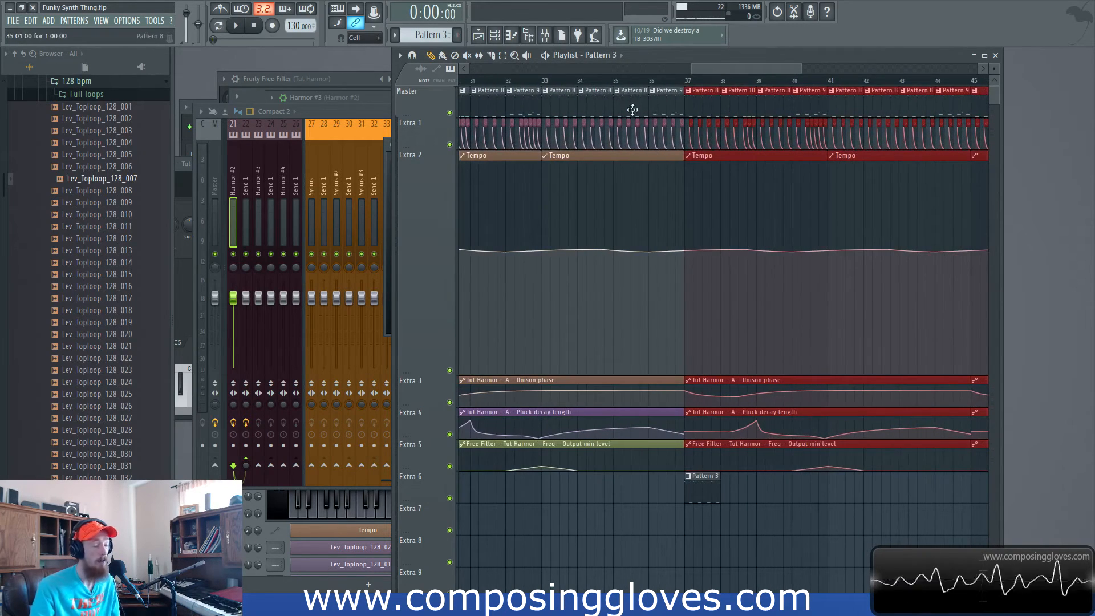
Examine the Harmor tracks in the mixer, including the effect slots of track 17.
{"action": "left_click", "coordinate": [544, 38]}
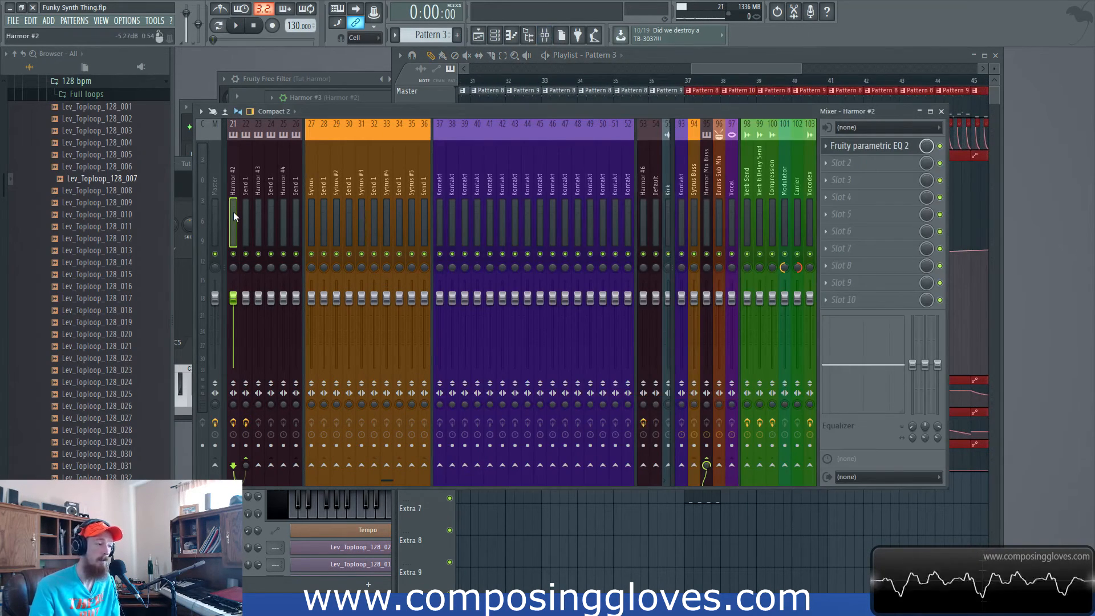
{"action": "scroll", "coordinate": [331, 226], "scroll_direction": "left", "scroll_amount": 5}
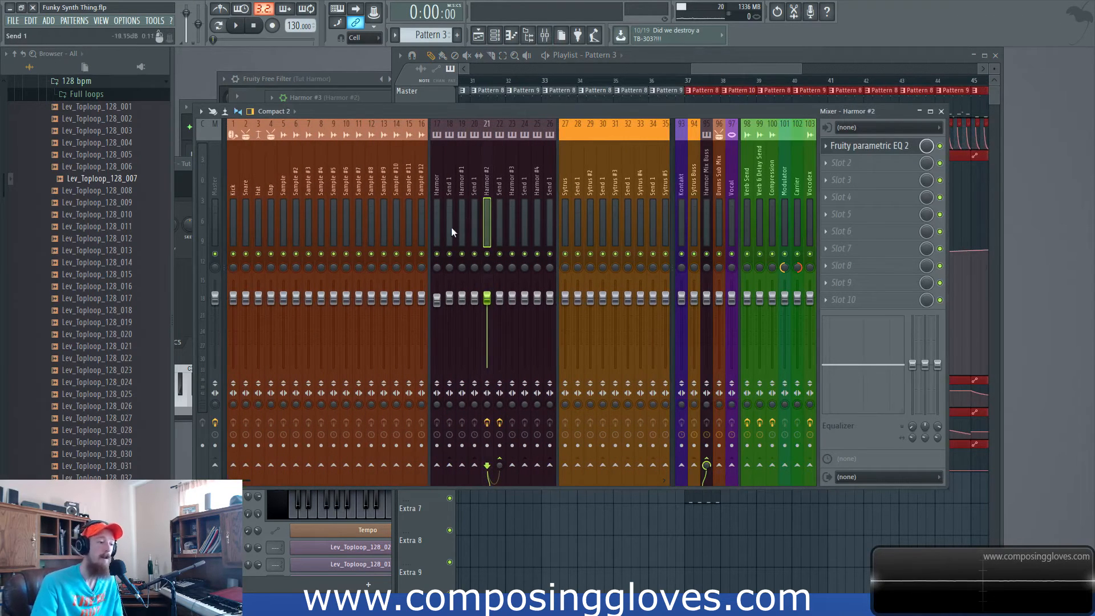
{"action": "left_click", "coordinate": [440, 235]}
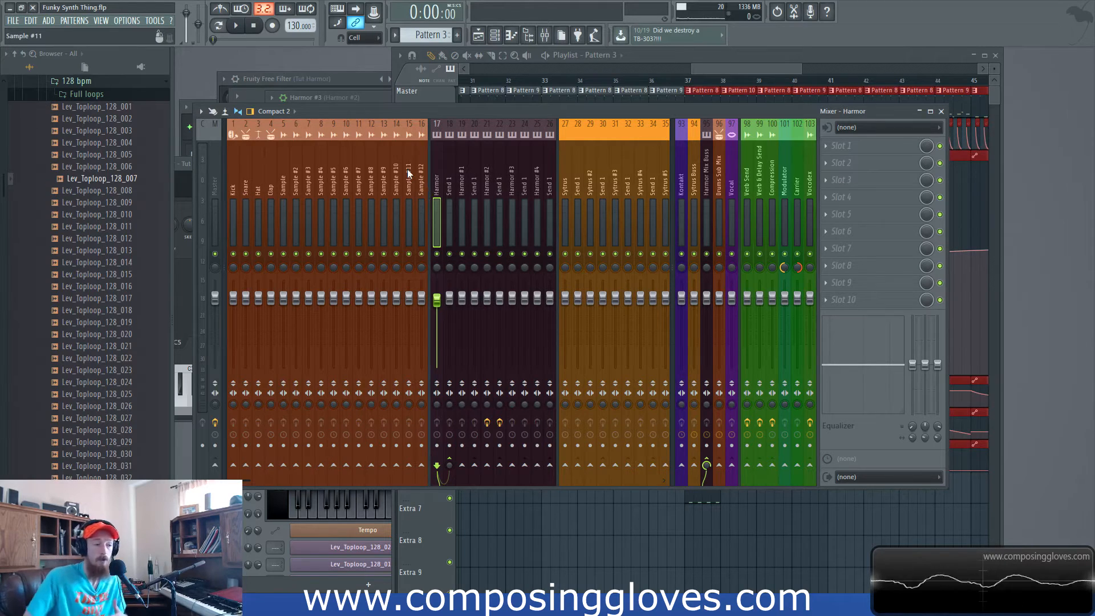
{"action": "left_click", "coordinate": [714, 66]}
{"action": "left_click", "coordinate": [704, 491]}
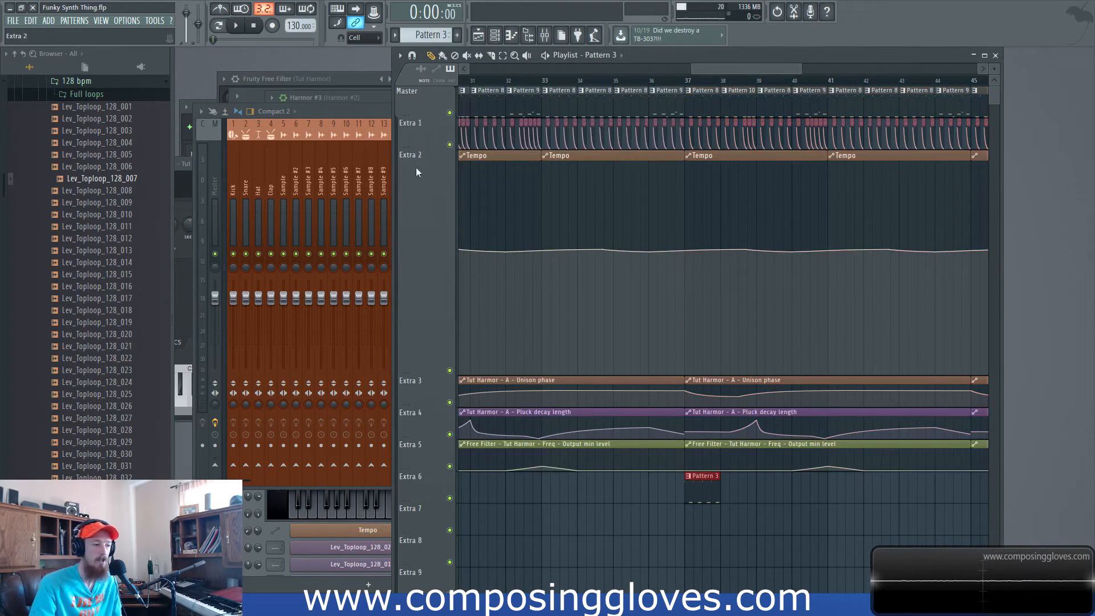
{"action": "left_click", "coordinate": [386, 119]}
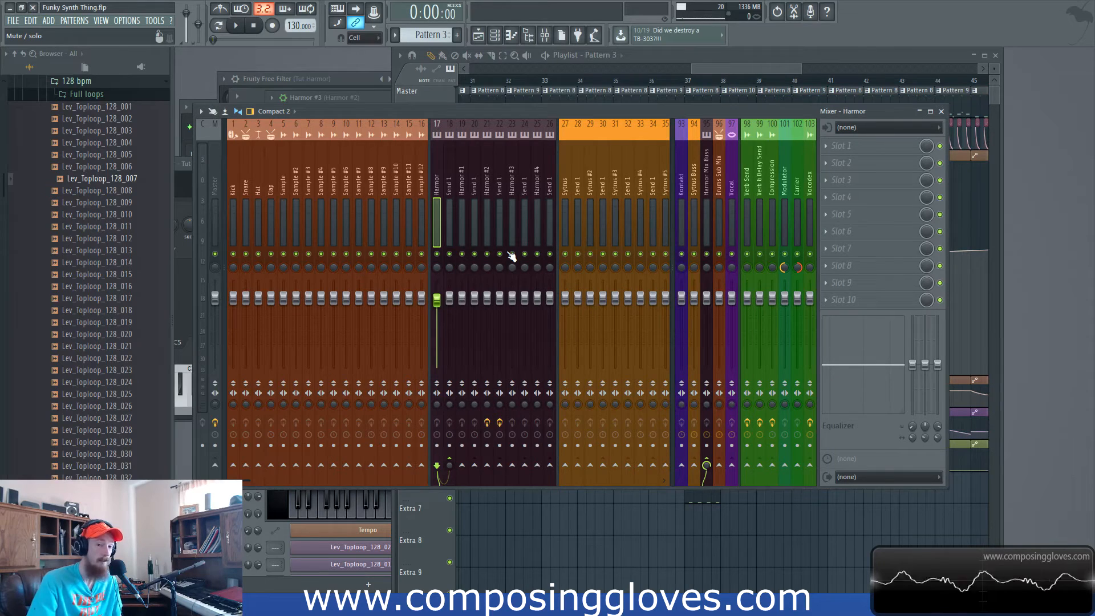
Repeat the Pattern 3 clip on Extra 6 seven times so the clips fill bars 37 to 44.
{"action": "left_click", "coordinate": [735, 85]}
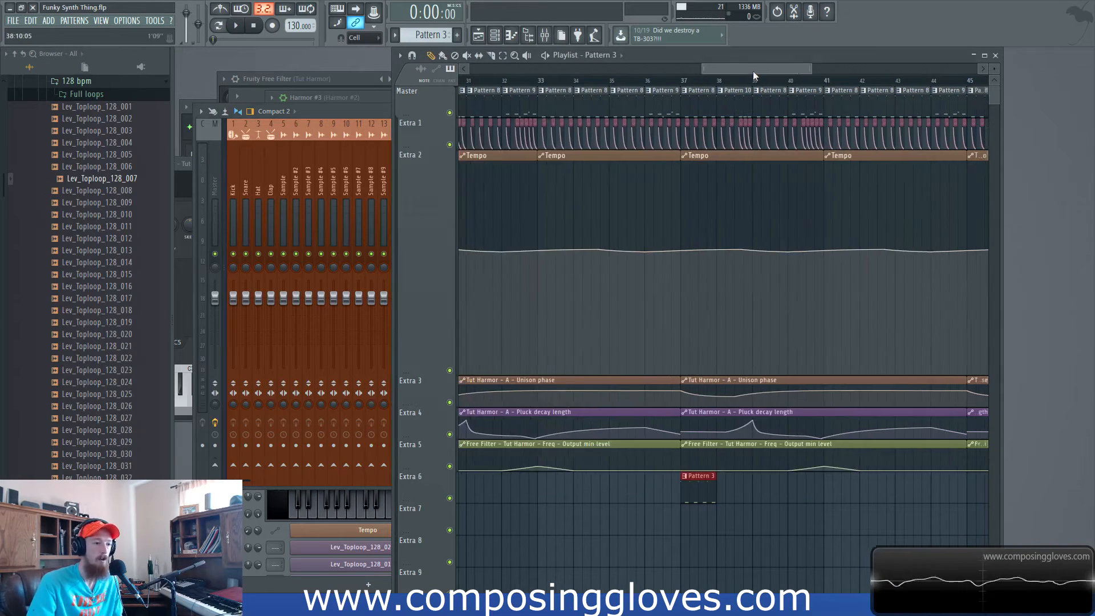
{"action": "scroll", "coordinate": [628, 286], "scroll_direction": "down", "scroll_amount": 3}
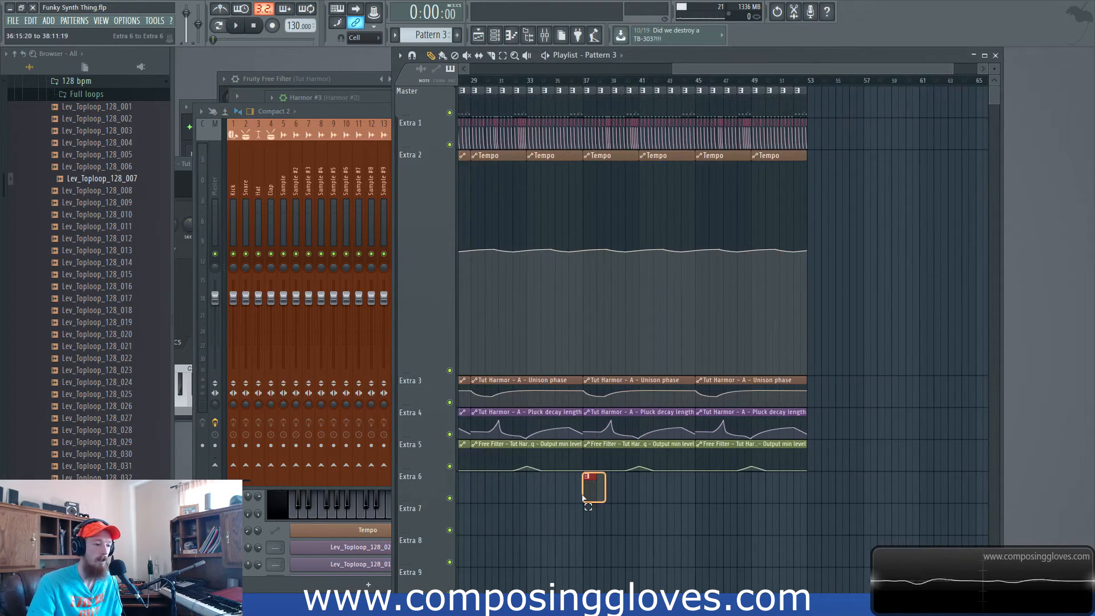
{"action": "scroll", "coordinate": [594, 494], "scroll_direction": "up", "scroll_amount": 3}
{"action": "key", "text": "ctrl+b"}
{"action": "key", "text": "ctrl+b"}
{"action": "key", "text": "ctrl+b"}
{"action": "key", "text": "ctrl+b"}
{"action": "key", "text": "ctrl+b"}
{"action": "key", "text": "ctrl+b"}
{"action": "key", "text": "ctrl+b"}
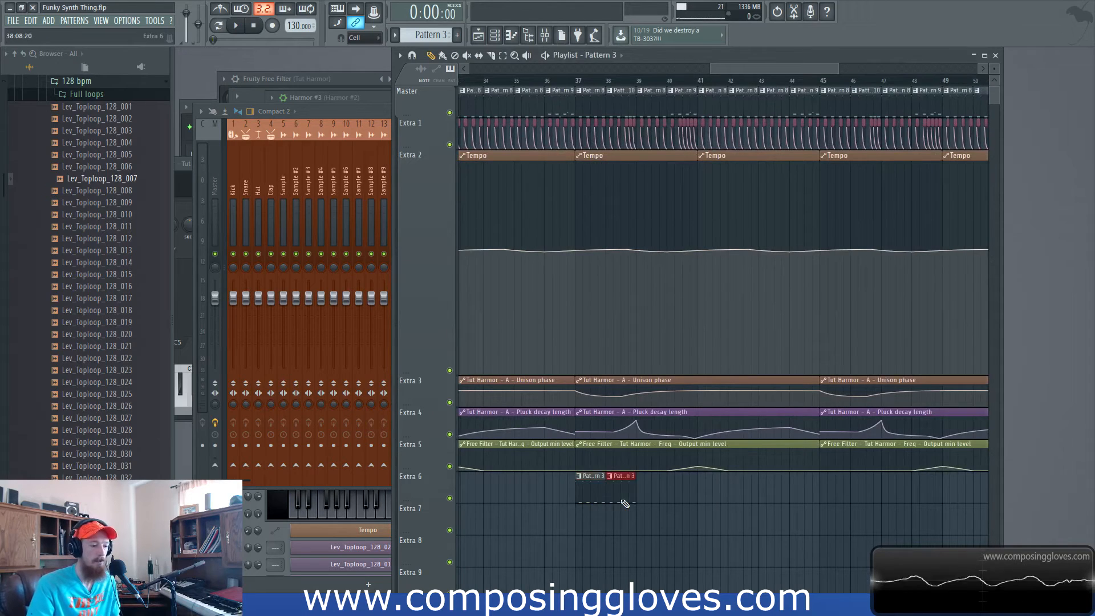
{"action": "scroll", "coordinate": [641, 485], "scroll_direction": "down", "scroll_amount": 3}
{"action": "scroll", "coordinate": [641, 485], "scroll_direction": "down", "scroll_amount": 2}
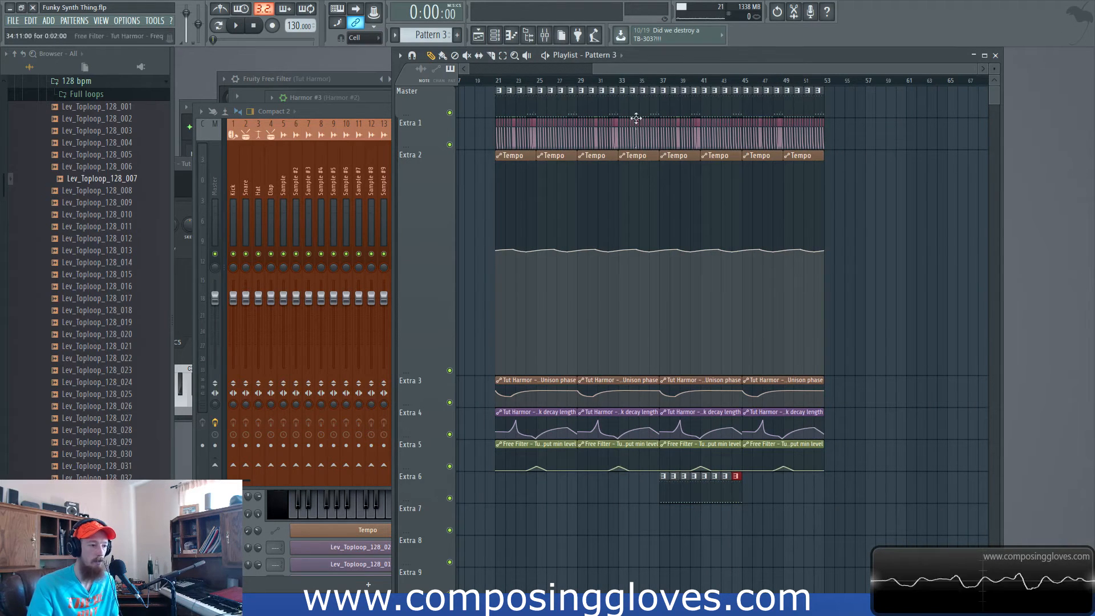
Open the notes of Pattern 3 in the piano roll and play the arrangement from bar 33.
{"action": "left_click", "coordinate": [622, 81]}
{"action": "scroll", "coordinate": [732, 429], "scroll_direction": "up", "scroll_amount": 3}
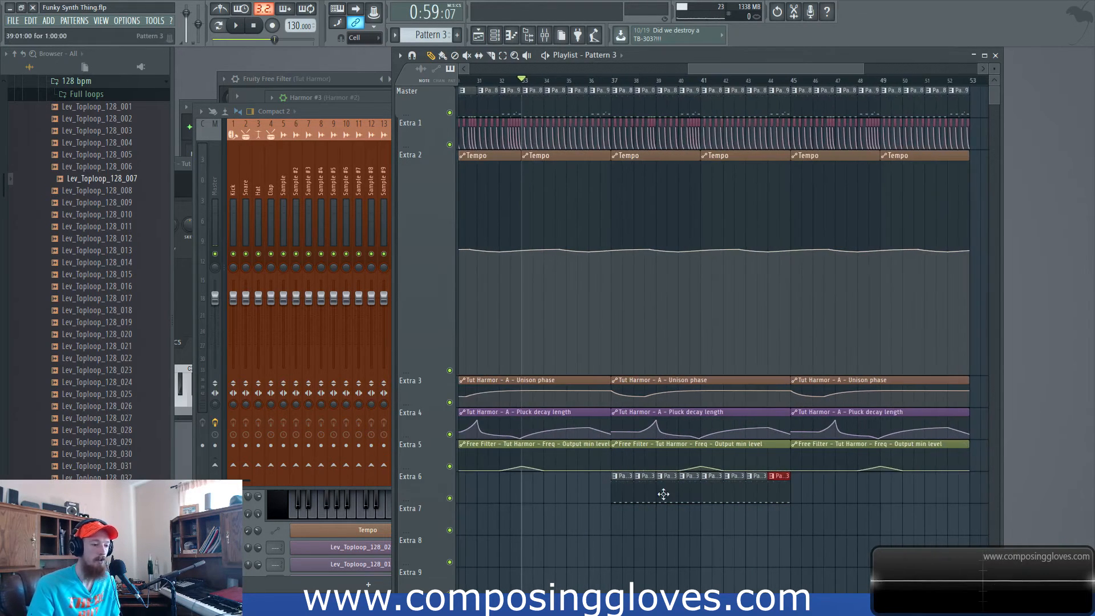
{"action": "double_click", "coordinate": [627, 497]}
{"action": "left_click_drag", "start_coordinate": [787, 62], "coordinate": [800, 73]}
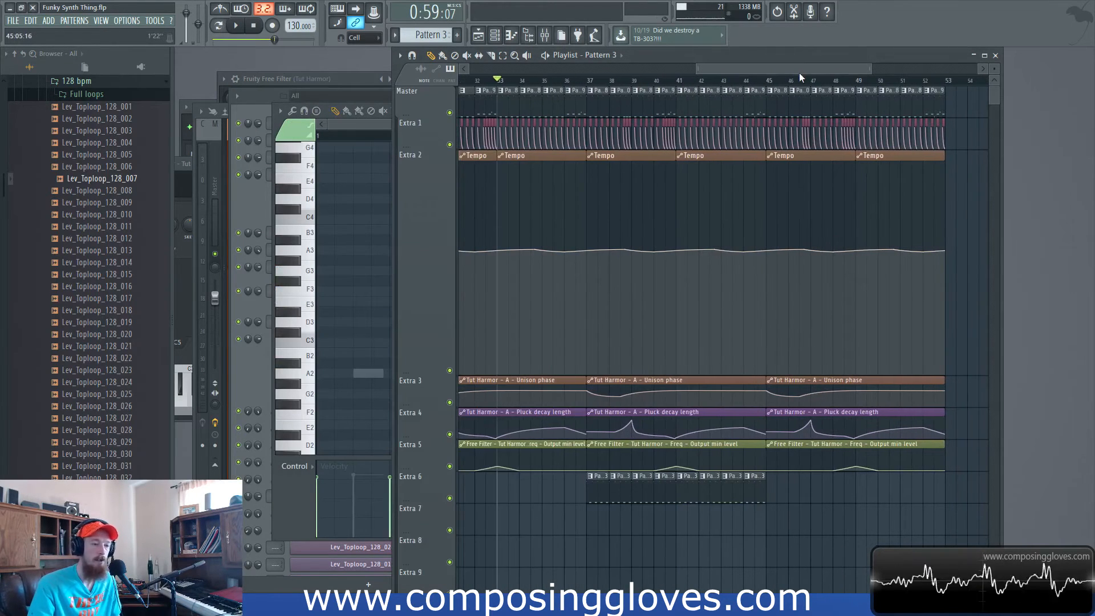
{"action": "scroll", "coordinate": [624, 200], "scroll_direction": "down", "scroll_amount": 3}
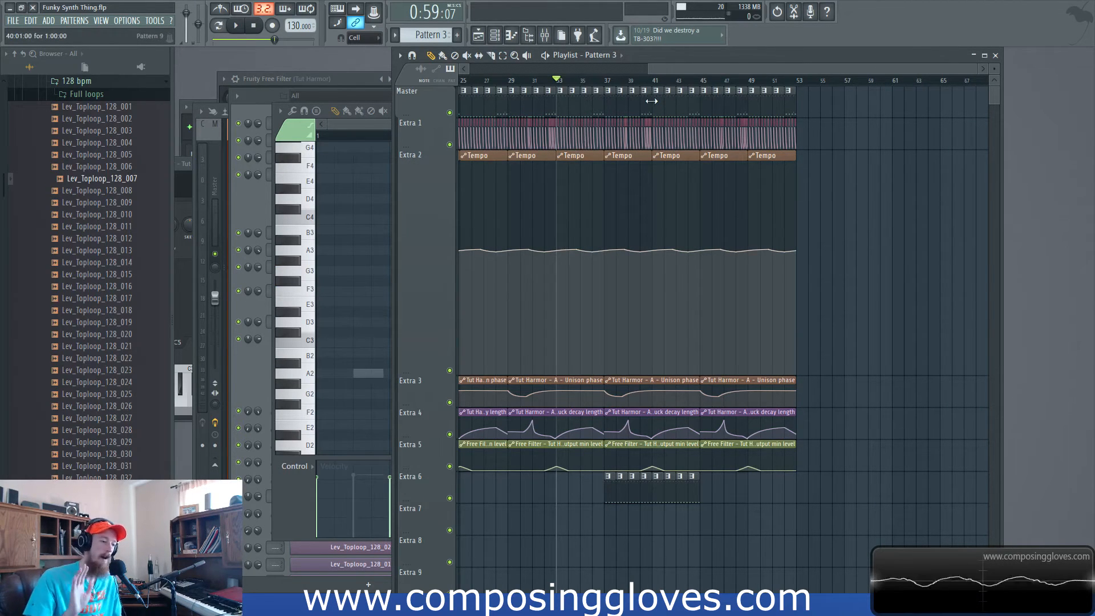
{"action": "key", "text": "space"}
Duplicate the eight Pattern 3 clips on Extra 6 so the copy starts at bar 45.
{"action": "scroll", "coordinate": [635, 228], "scroll_direction": "up", "scroll_amount": 2}
{"action": "left_click_drag", "start_coordinate": [588, 473], "coordinate": [740, 486], "text": "ctrl"}
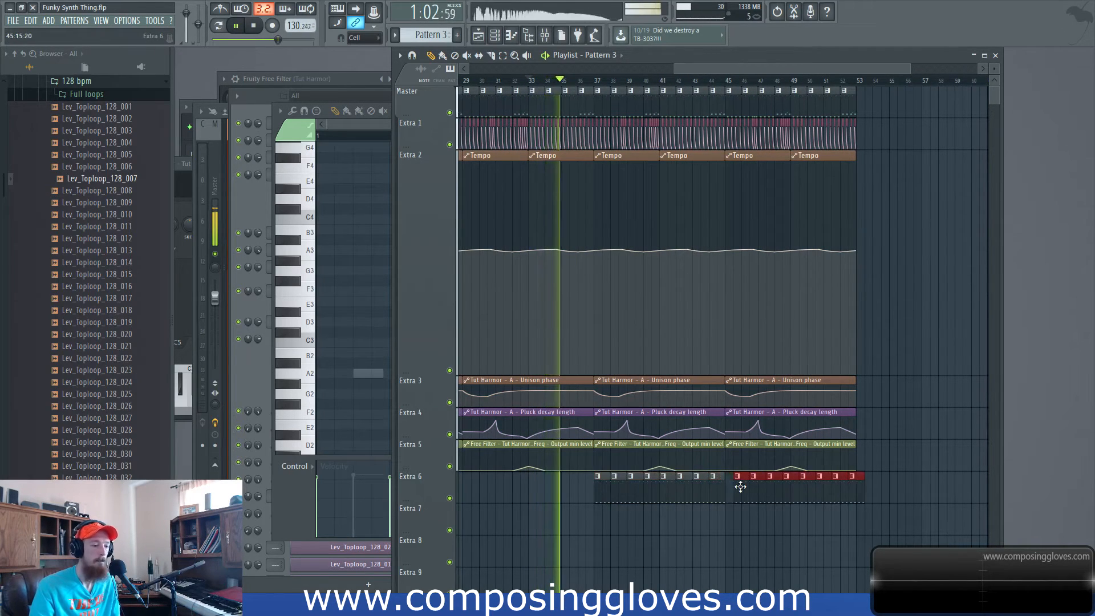
{"action": "scroll", "coordinate": [737, 486], "scroll_direction": "up", "scroll_amount": 1}
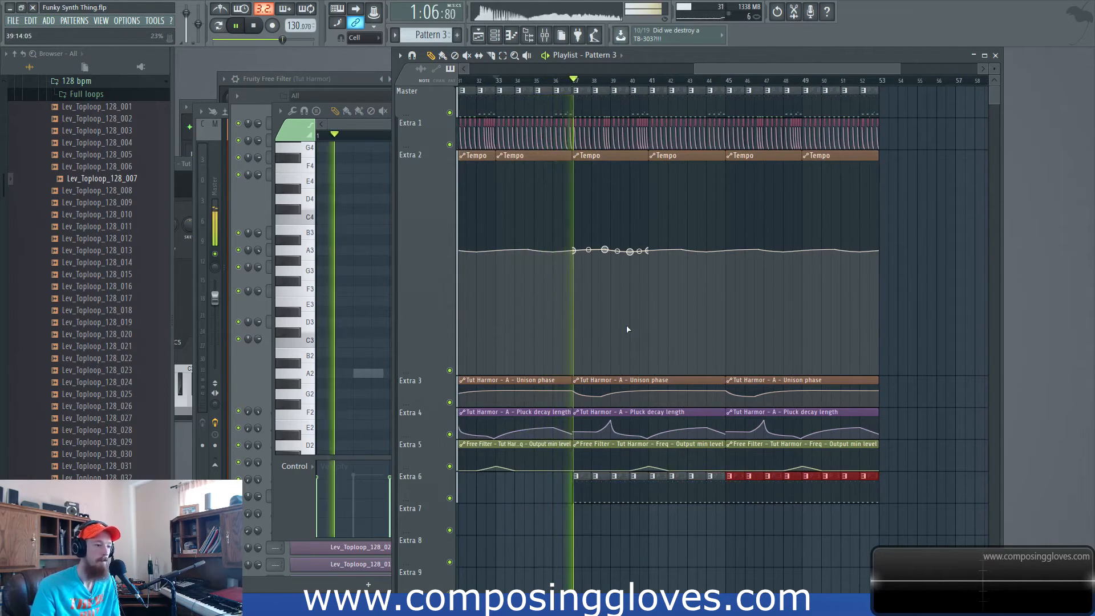
Clone the Lev_Kick_A_014 channel and shift the Pattern 3 kick hits, one every four steps, from the original to the clone.
{"action": "key", "text": "space"}
{"action": "double_click", "coordinate": [588, 496]}
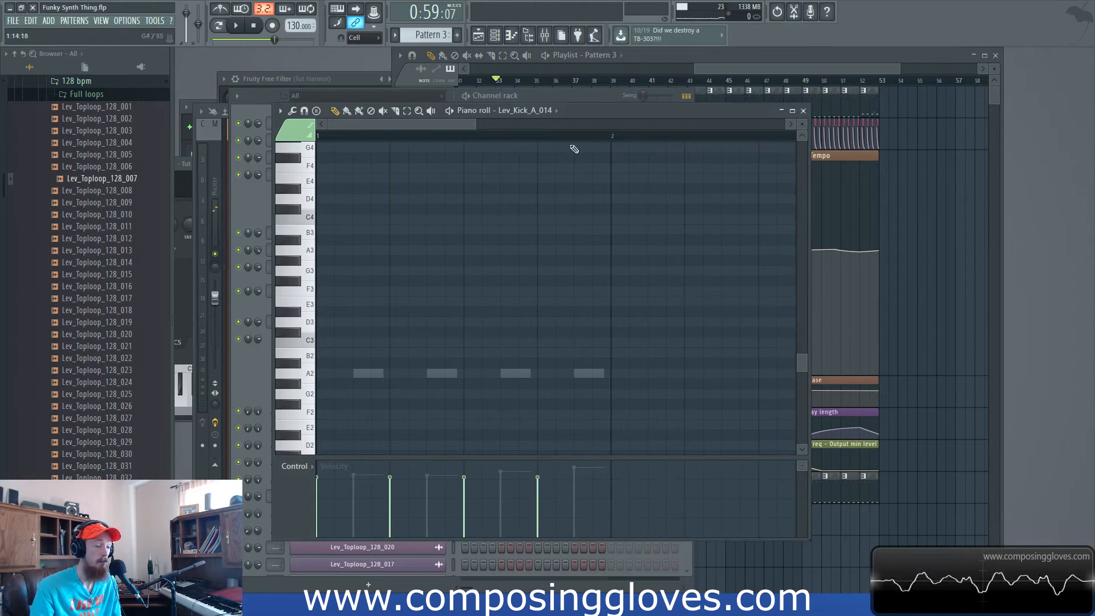
{"action": "left_click", "coordinate": [250, 110]}
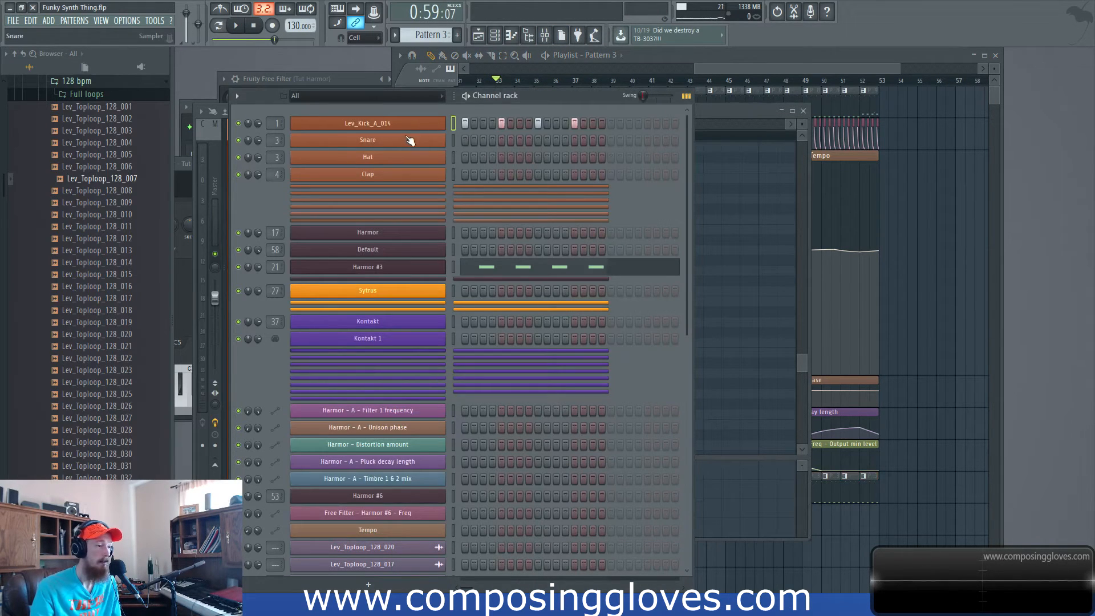
{"action": "right_click", "coordinate": [361, 123]}
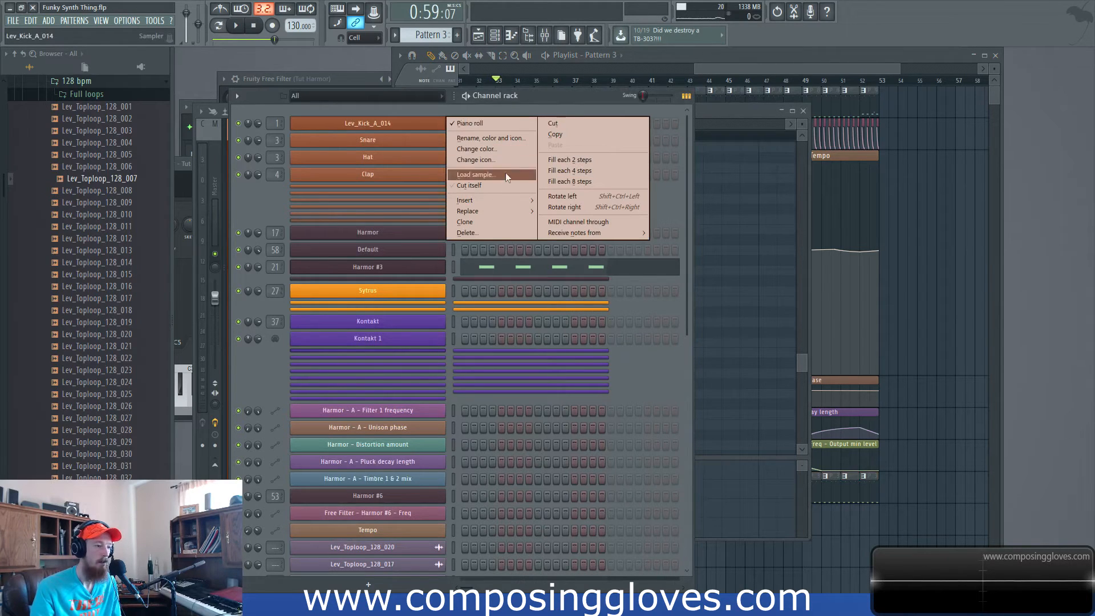
{"action": "left_click", "coordinate": [502, 223]}
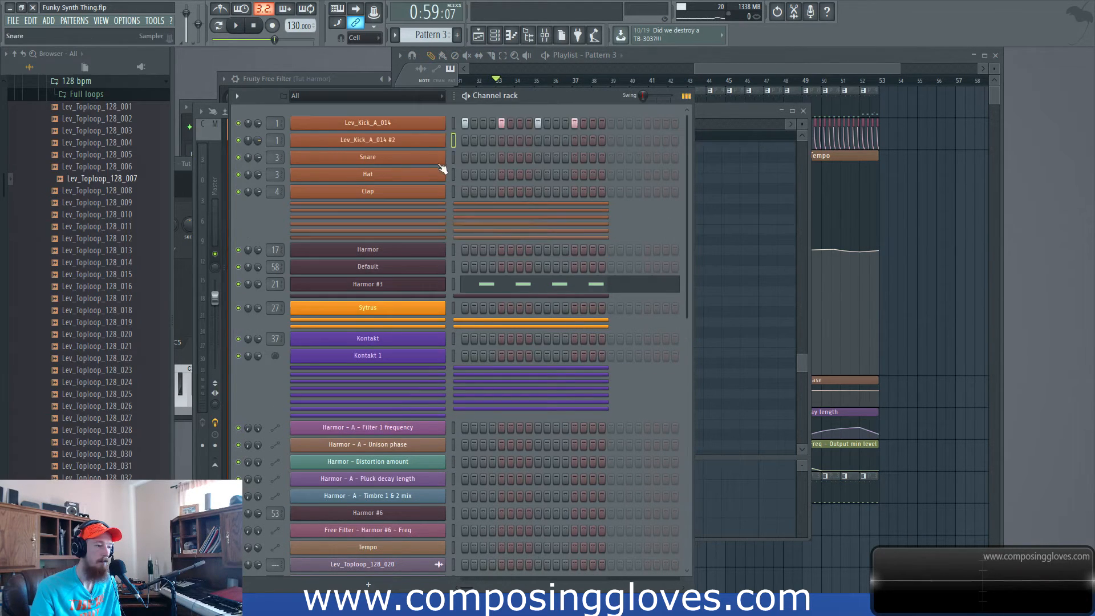
{"action": "right_click", "coordinate": [430, 139]}
{"action": "left_click", "coordinate": [584, 189]}
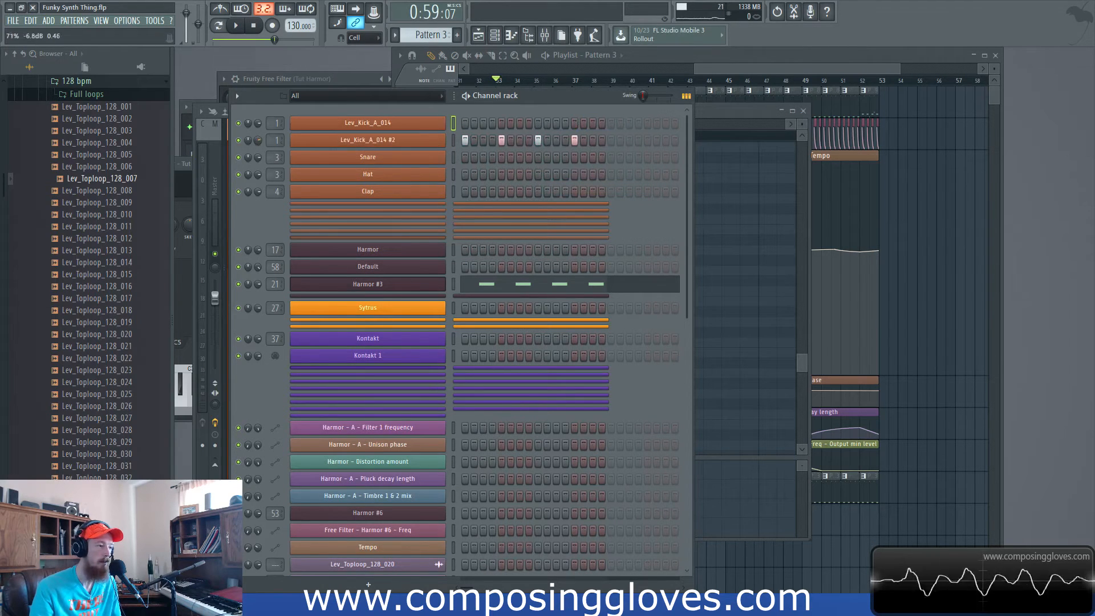
Play the arrangement from just before bar 37 to hear the layered Pattern 3 section.
{"action": "left_click", "coordinate": [756, 67]}
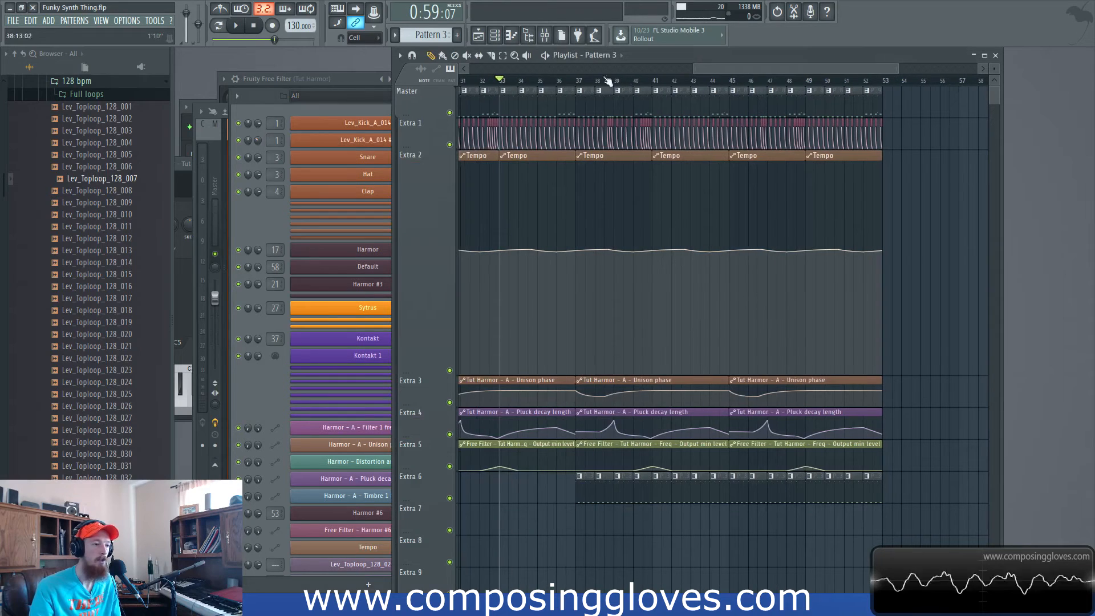
{"action": "left_click", "coordinate": [566, 82]}
{"action": "key", "text": "space"}
{"action": "scroll", "coordinate": [665, 323], "scroll_direction": "up", "scroll_amount": 3}
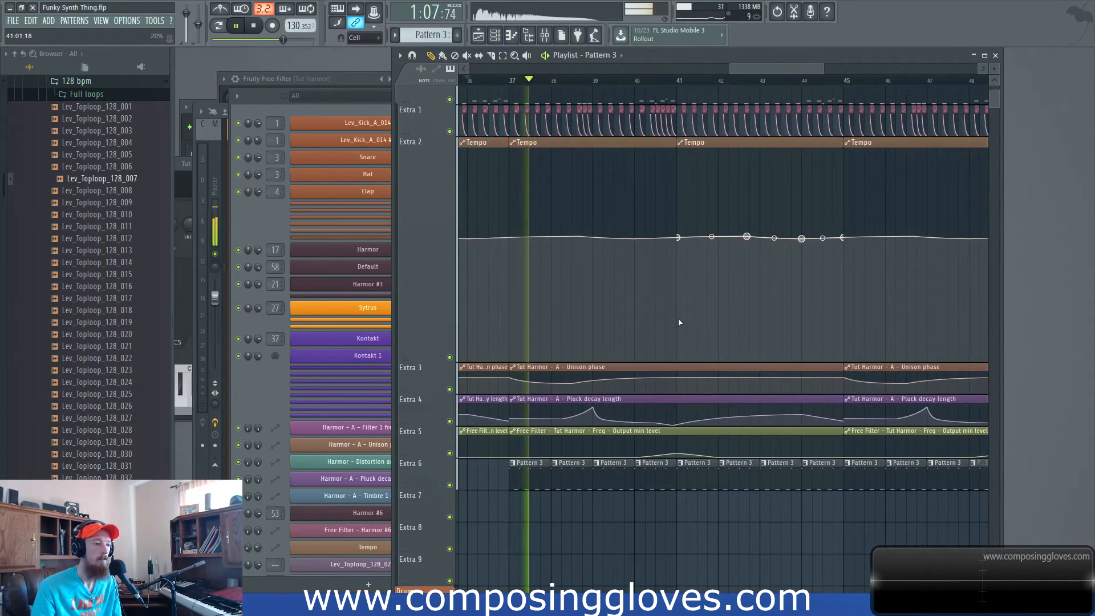
{"action": "scroll", "coordinate": [570, 343], "scroll_direction": "down", "scroll_amount": 3}
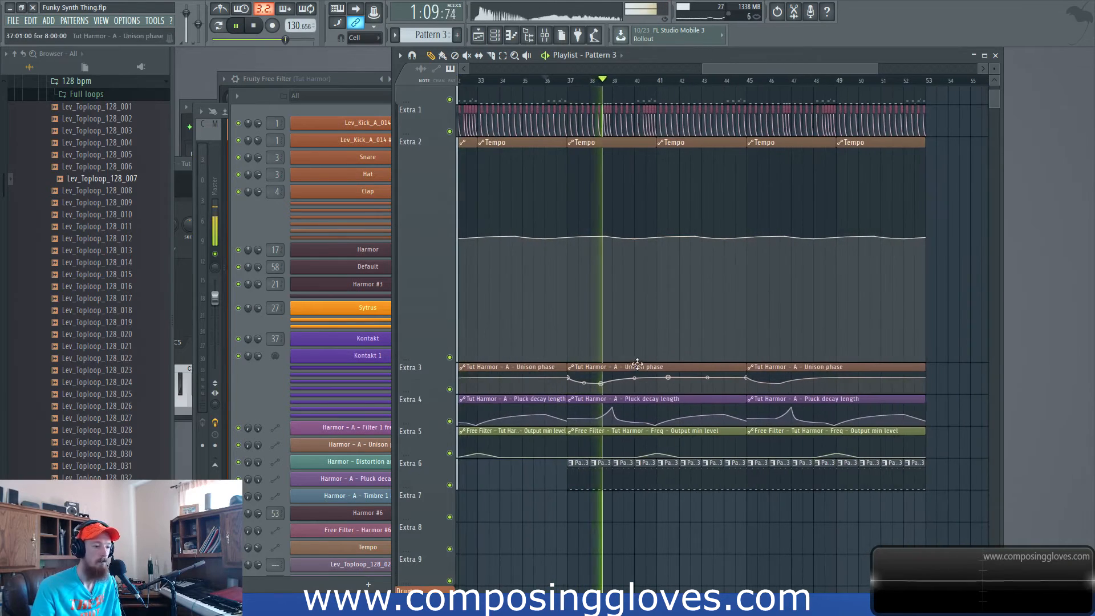
{"action": "key", "text": "space"}
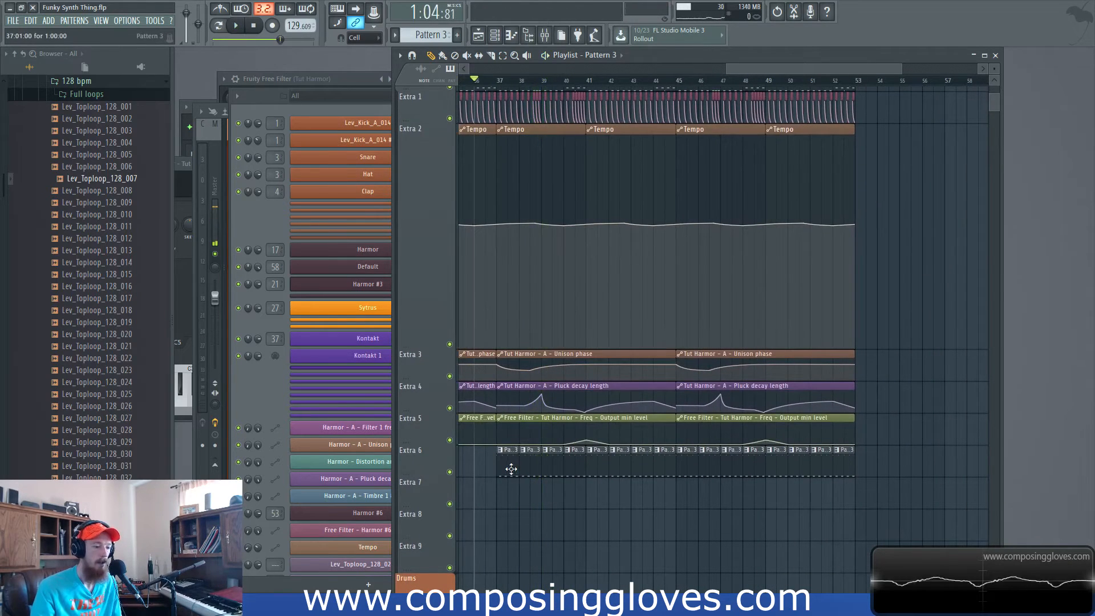
Solo the Extra 6 track, listen to the Pattern 3 clips alone, and unsolo the track.
{"action": "right_click", "coordinate": [451, 473]}
{"action": "key", "text": "space"}
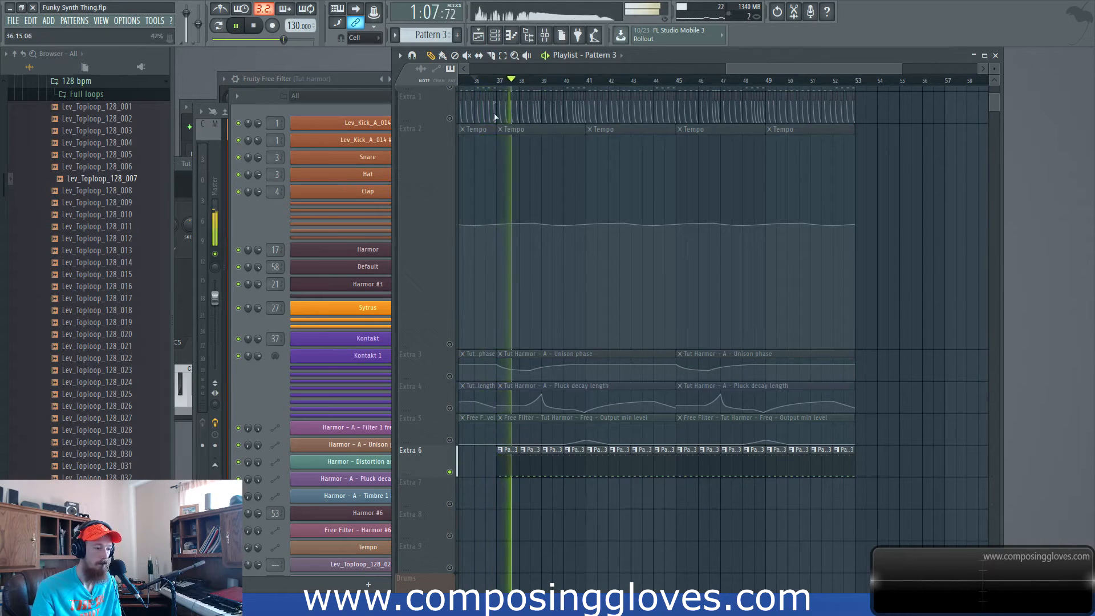
{"action": "key", "text": "space"}
{"action": "right_click", "coordinate": [450, 472]}
Make the Pattern 3 clip at bar 38 on Extra 6 unique and open its piano roll.
{"action": "left_click", "coordinate": [507, 84]}
{"action": "scroll", "coordinate": [545, 270], "scroll_direction": "up", "scroll_amount": 3}
{"action": "left_click_drag", "start_coordinate": [550, 311], "coordinate": [696, 260]}
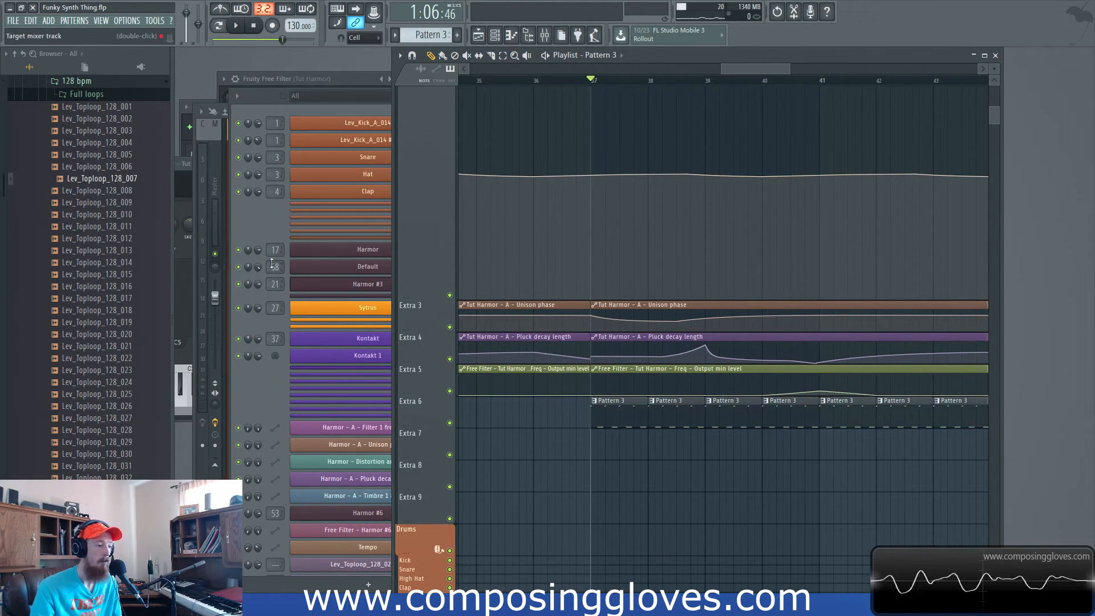
{"action": "left_click", "coordinate": [264, 229]}
{"action": "left_click", "coordinate": [716, 418]}
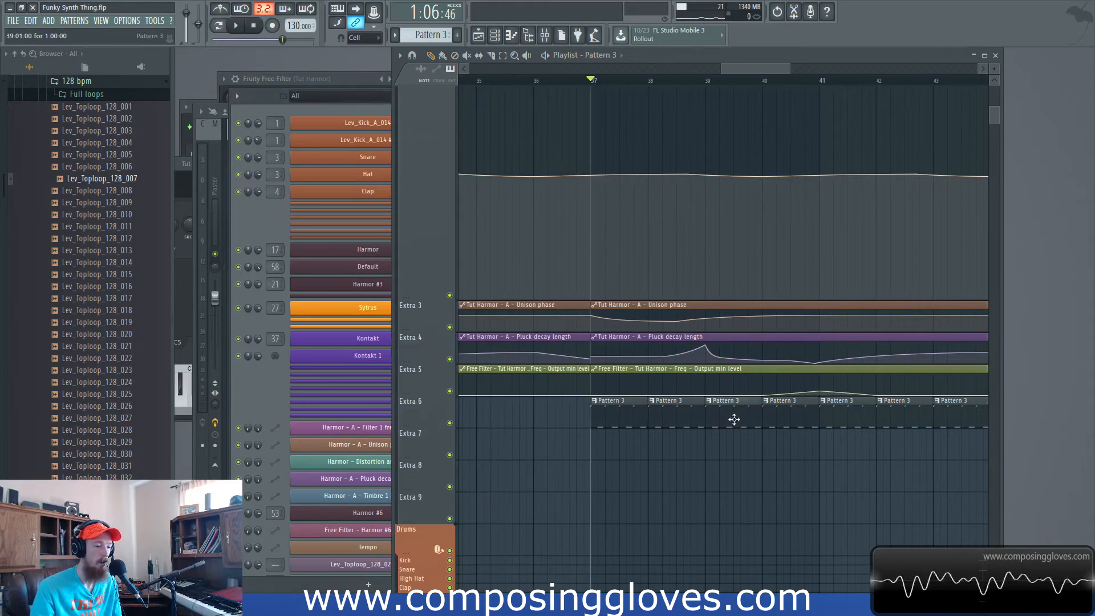
{"action": "left_click", "coordinate": [654, 401]}
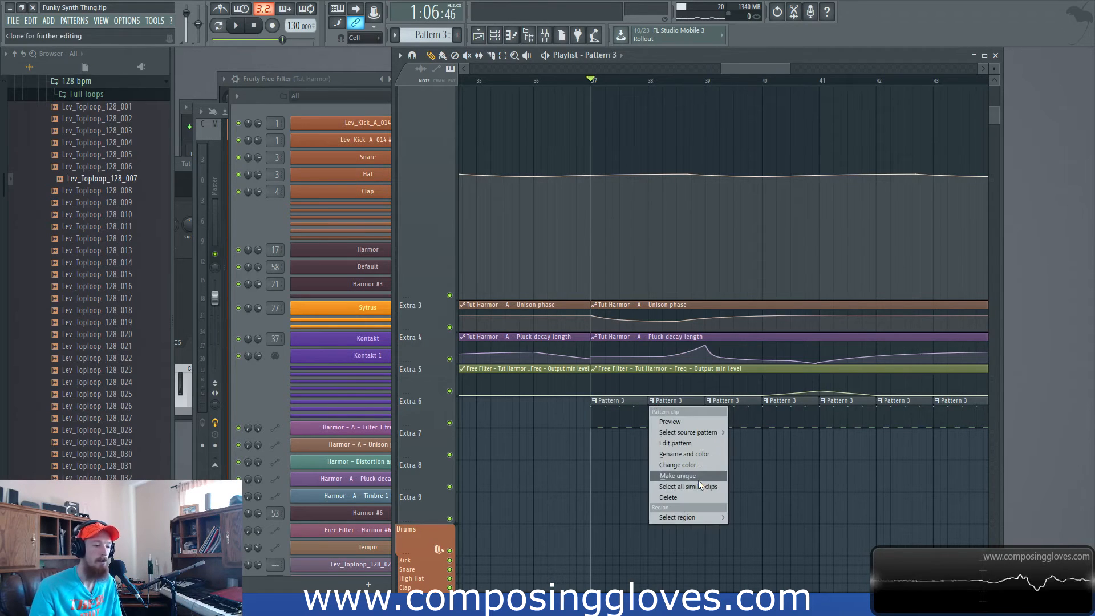
{"action": "left_click", "coordinate": [699, 479]}
{"action": "double_click", "coordinate": [672, 404]}
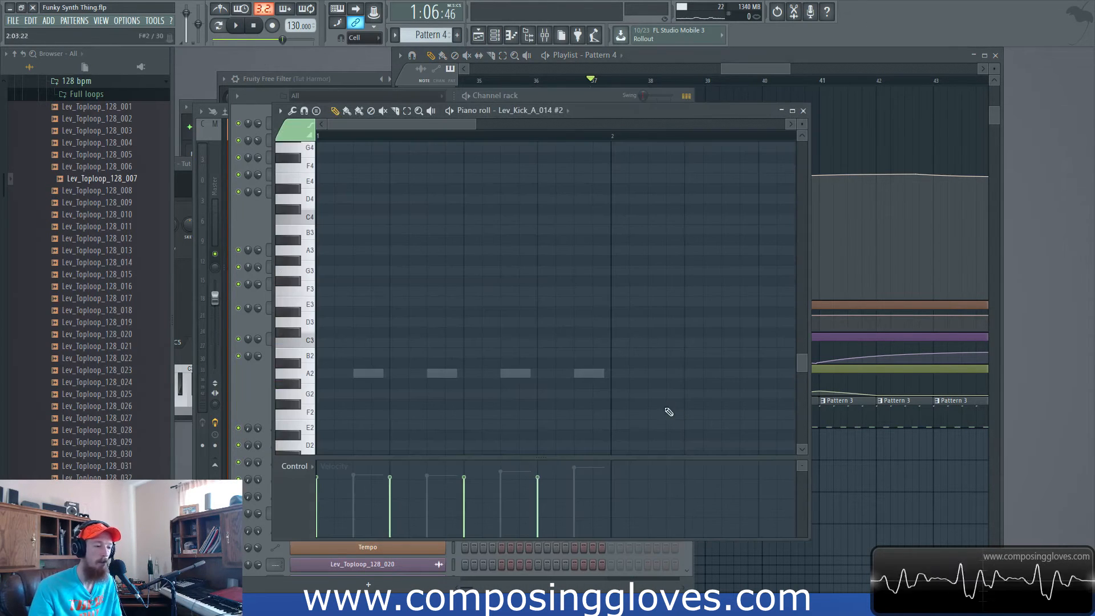
Open the Harmor #3 notes of Pattern 4 and add a short C3 note on the third beat.
{"action": "scroll", "coordinate": [574, 299], "scroll_direction": "down", "scroll_amount": 2}
{"action": "scroll", "coordinate": [417, 320], "scroll_direction": "down", "scroll_amount": 4}
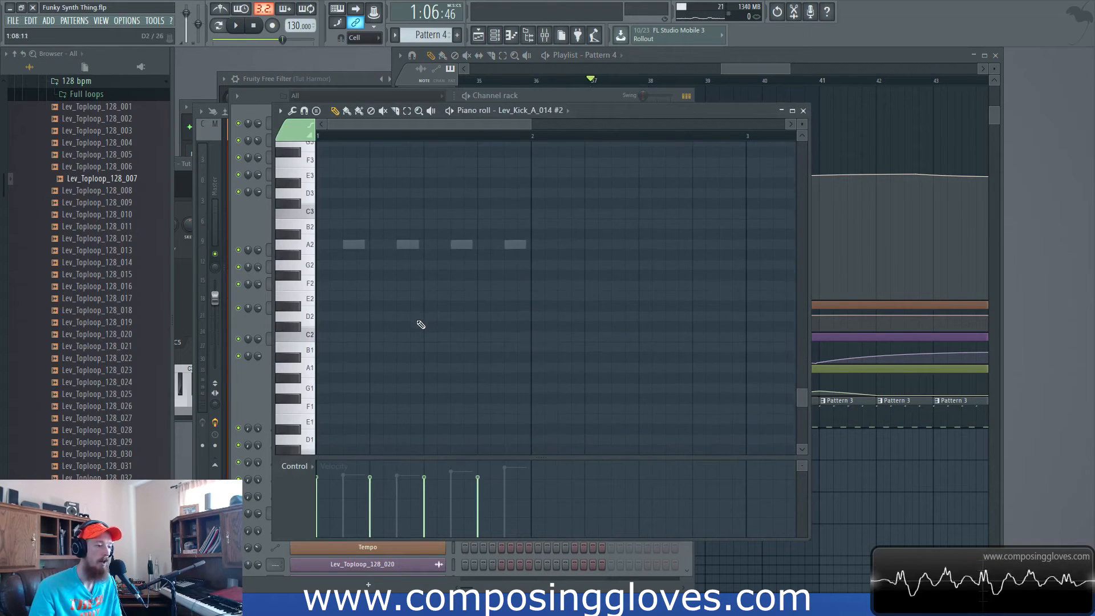
{"action": "scroll", "coordinate": [418, 323], "scroll_direction": "up", "scroll_amount": 3}
{"action": "left_click", "coordinate": [250, 229]}
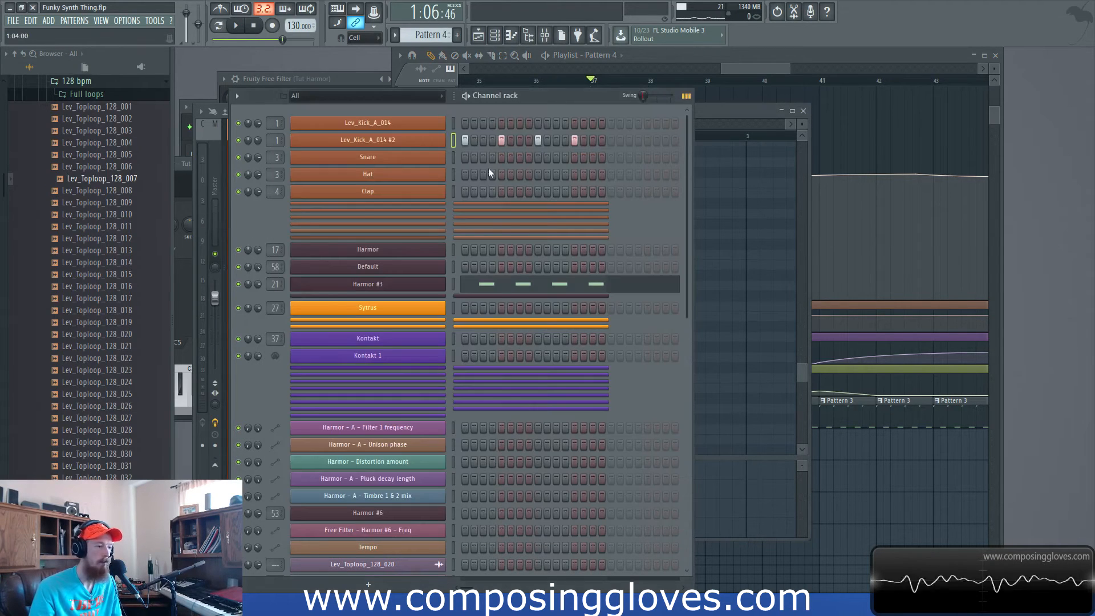
{"action": "left_click", "coordinate": [520, 291]}
{"action": "left_click", "coordinate": [413, 307]}
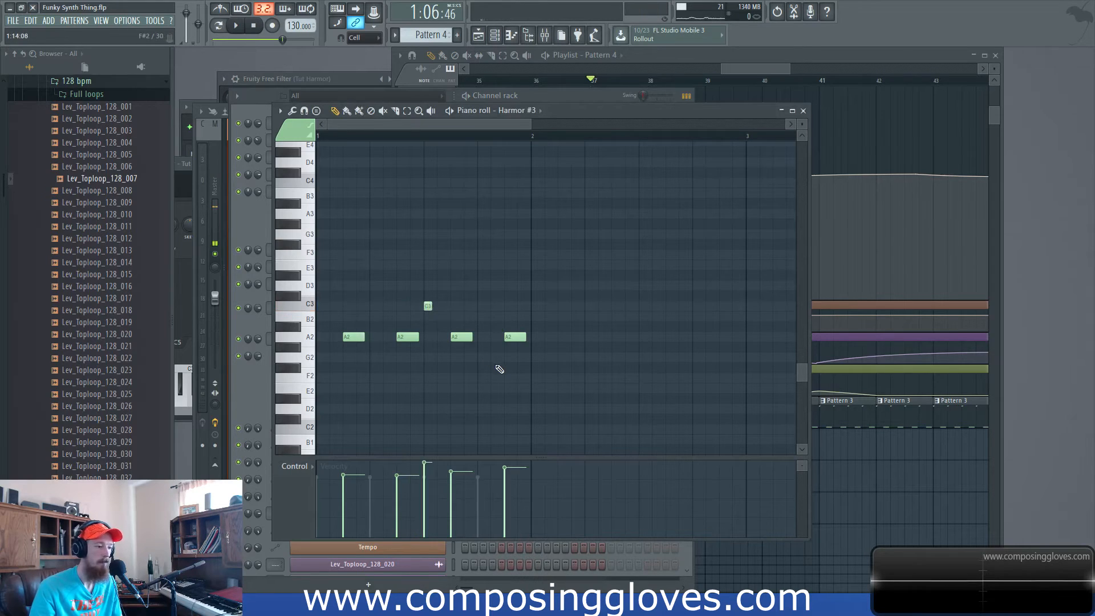
With snap at 1/3 beat, add a G2 on beat four, shorten the last A2, and add a B2 after it.
{"action": "scroll", "coordinate": [496, 368], "scroll_direction": "up", "scroll_amount": 3}
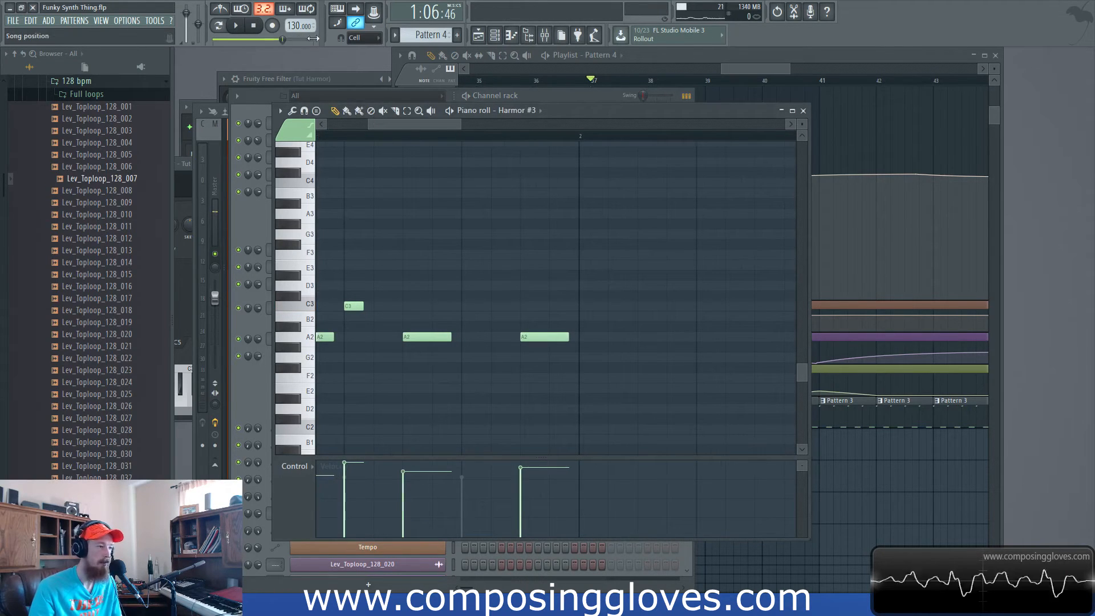
{"action": "left_click", "coordinate": [361, 37]}
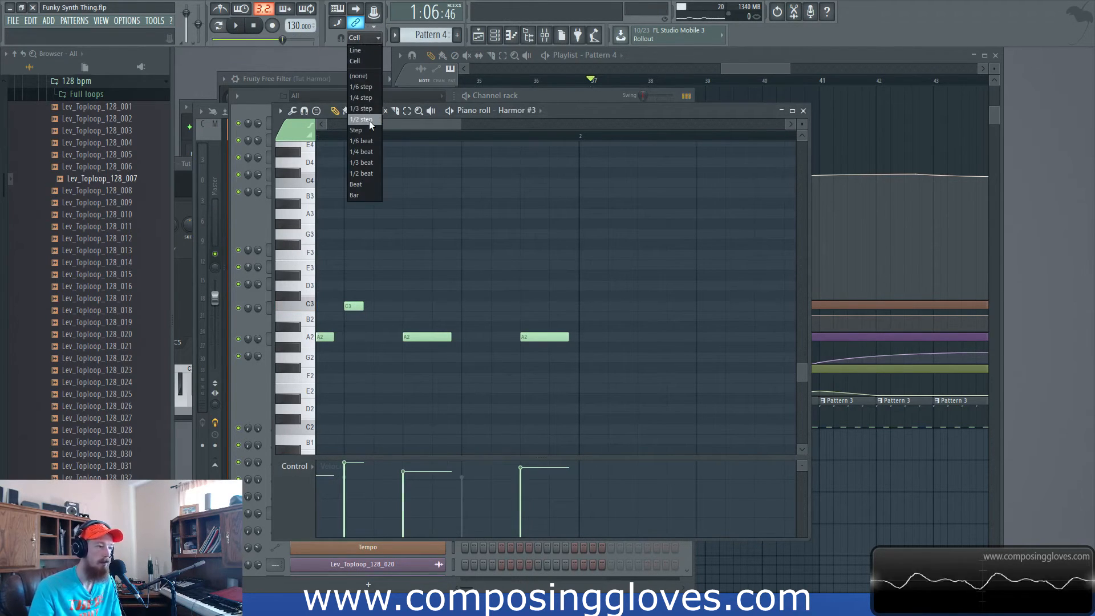
{"action": "left_click", "coordinate": [364, 163]}
{"action": "left_click", "coordinate": [471, 358]}
{"action": "left_click", "coordinate": [551, 266]}
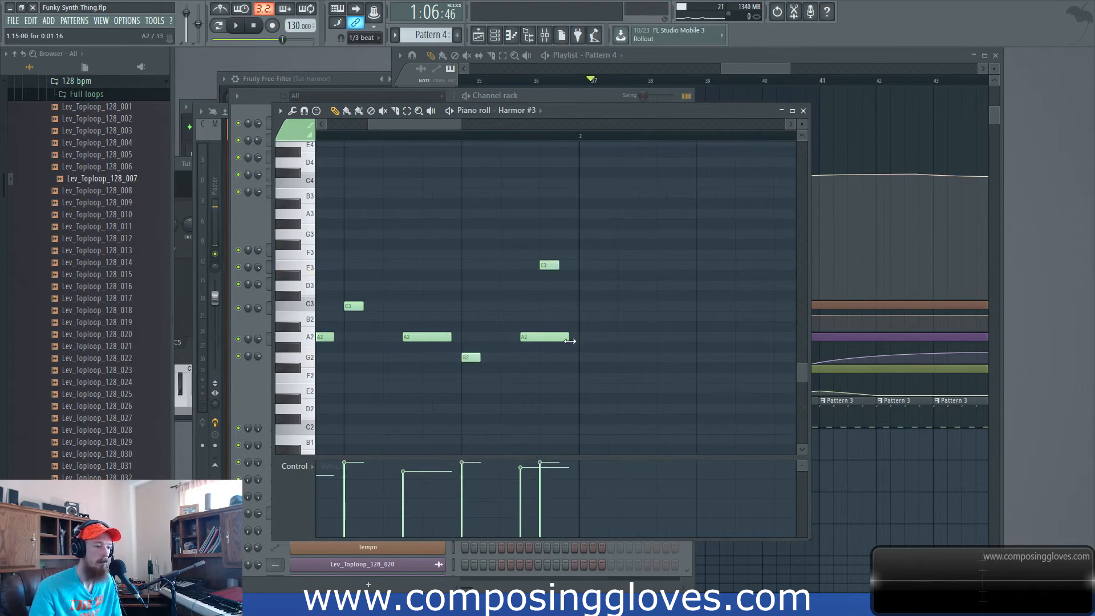
{"action": "left_click_drag", "start_coordinate": [549, 265], "coordinate": [549, 316]}
Play the arrangement through bar 38 to check the edited Pattern 4 melody, and reopen its Harmor #3 notes.
{"action": "key", "text": "space"}
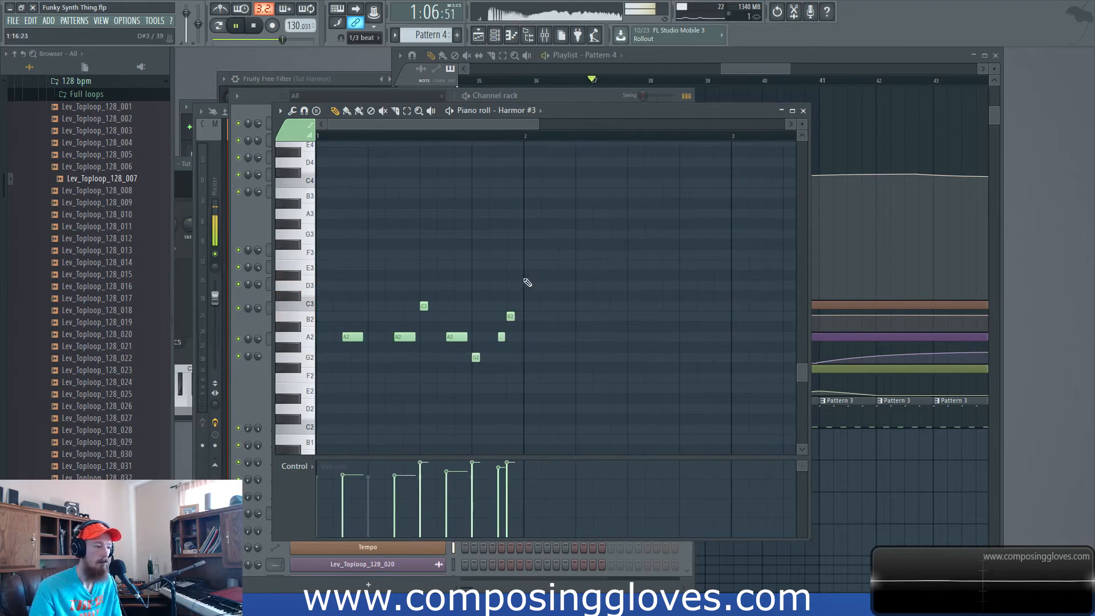
{"action": "left_click", "coordinate": [766, 70]}
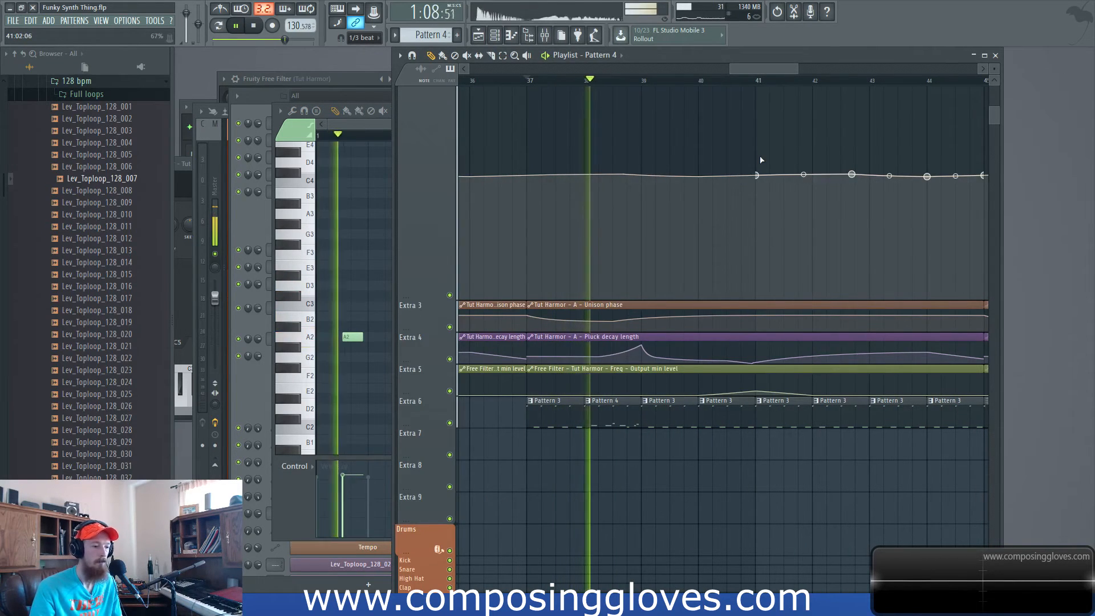
{"action": "key", "text": "space"}
{"action": "left_click", "coordinate": [344, 121]}
{"action": "key", "text": "space"}
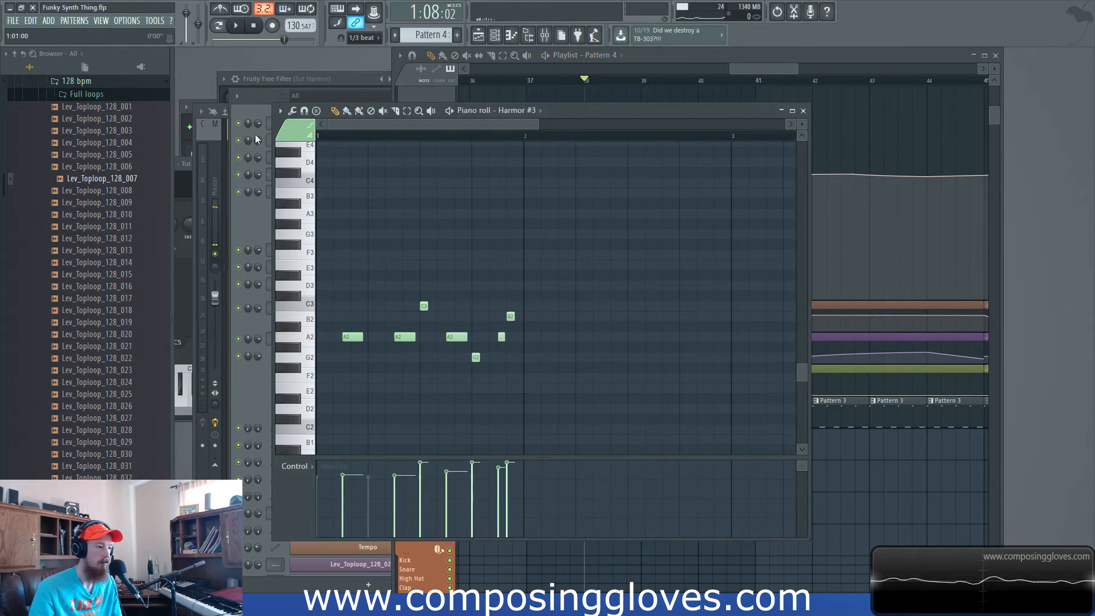
Lengthen the C3 note, lower the short last A2 to G#2, and change the final B2 to a longer A2.
{"action": "left_click_drag", "start_coordinate": [418, 307], "coordinate": [438, 309]}
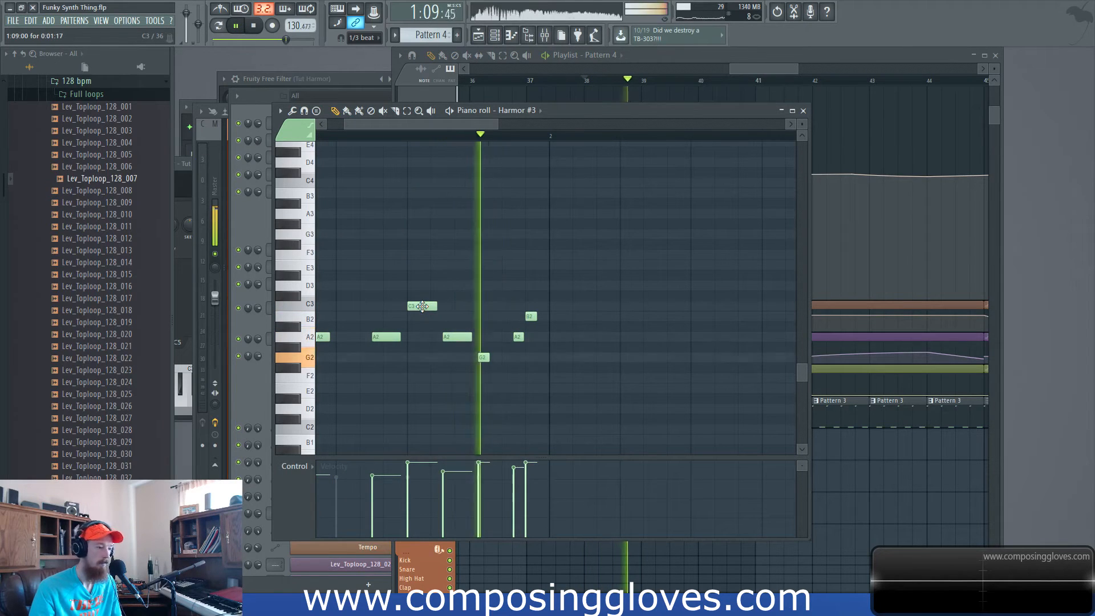
{"action": "key", "text": "space"}
{"action": "left_click_drag", "start_coordinate": [522, 337], "coordinate": [520, 347]}
{"action": "key", "text": "space"}
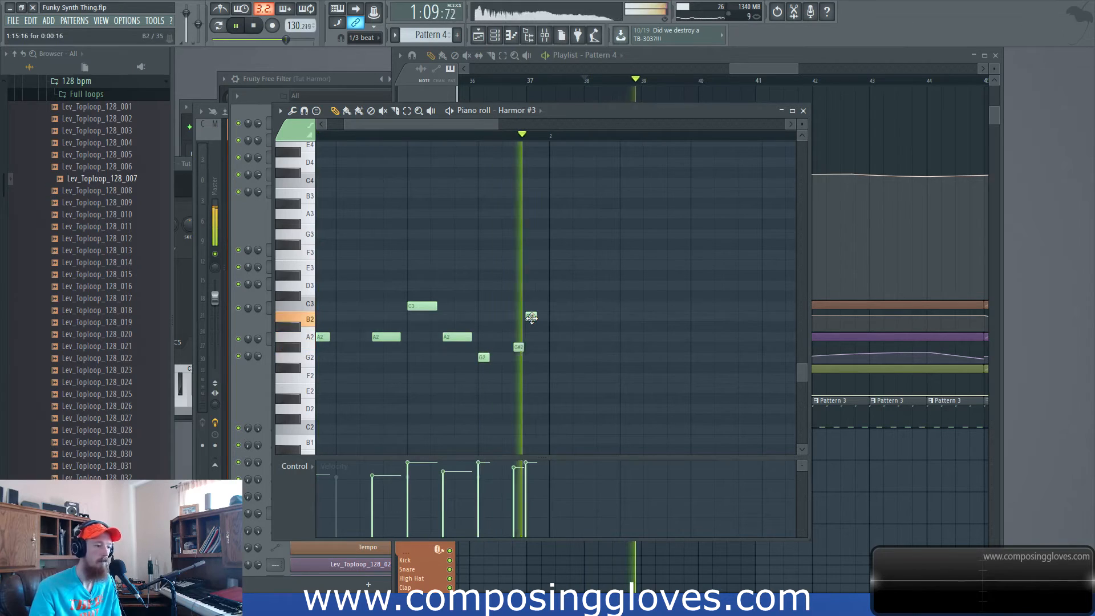
{"action": "left_click_drag", "start_coordinate": [531, 317], "coordinate": [552, 349]}
{"action": "scroll", "coordinate": [552, 349], "scroll_direction": "down", "scroll_amount": 2}
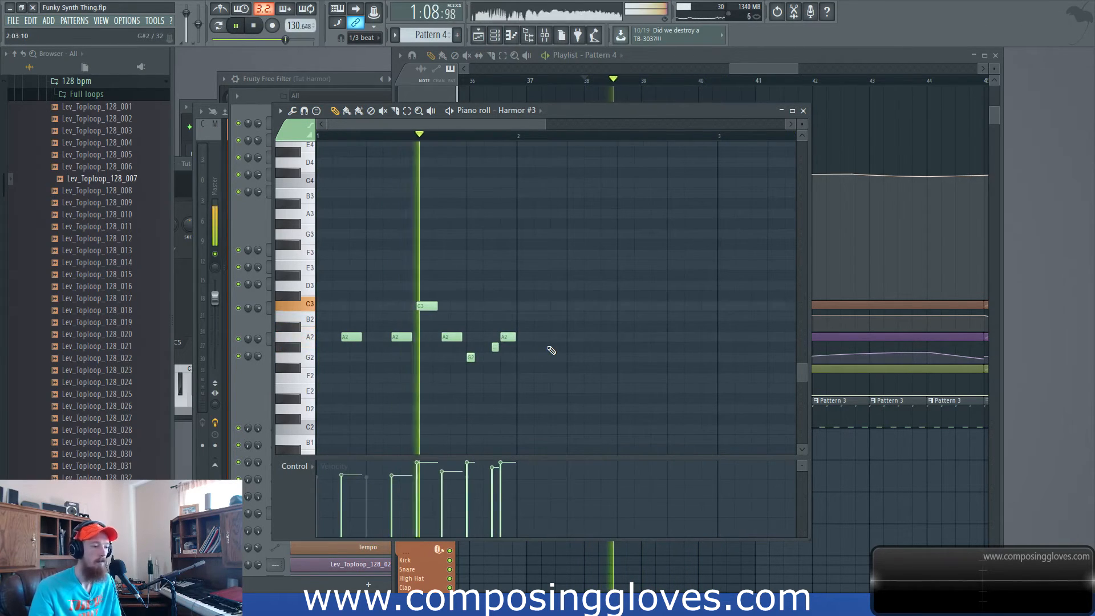
{"action": "key", "text": "space"}
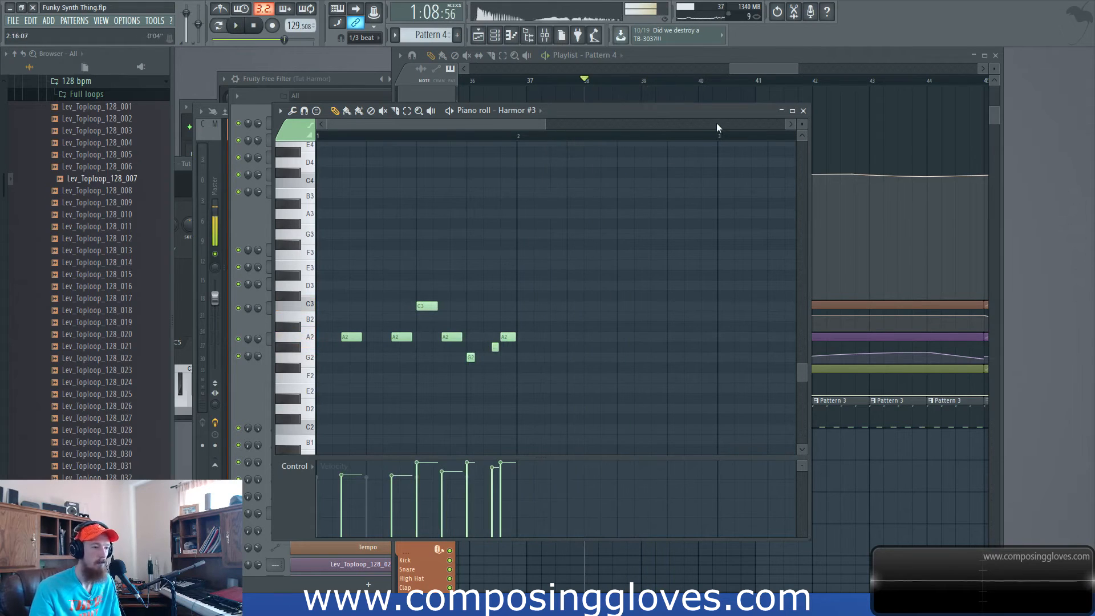
Make the Pattern 9 clip at bar 39 on the Master playlist track unique.
{"action": "left_click", "coordinate": [765, 69]}
{"action": "scroll", "coordinate": [581, 421], "scroll_direction": "down", "scroll_amount": 2}
{"action": "left_click_drag", "start_coordinate": [653, 435], "coordinate": [595, 444]}
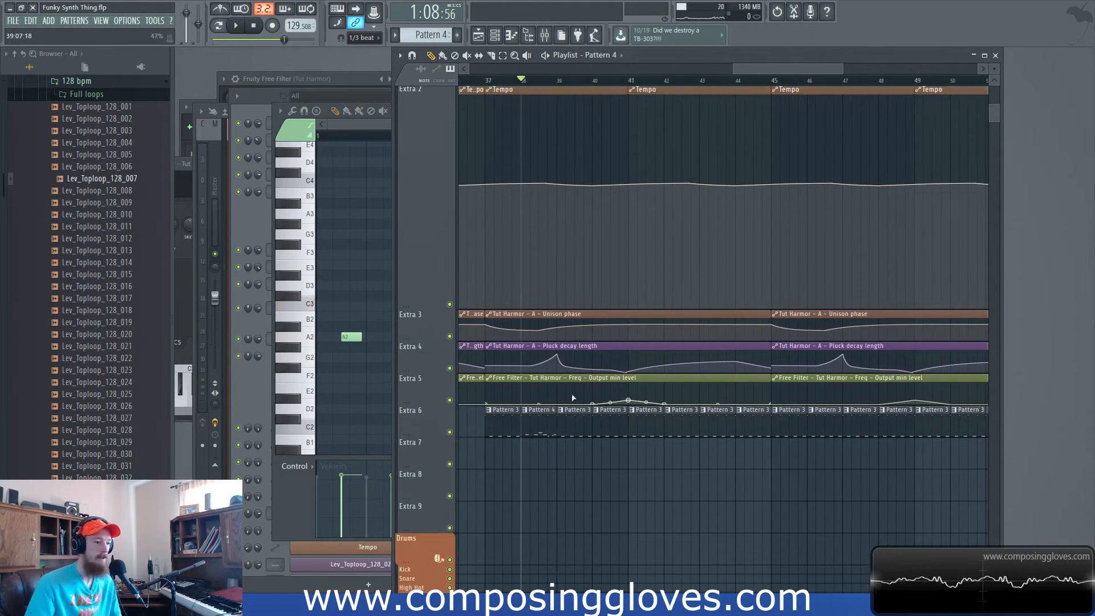
{"action": "scroll", "coordinate": [589, 190], "scroll_direction": "up", "scroll_amount": 2}
{"action": "left_click", "coordinate": [561, 90]}
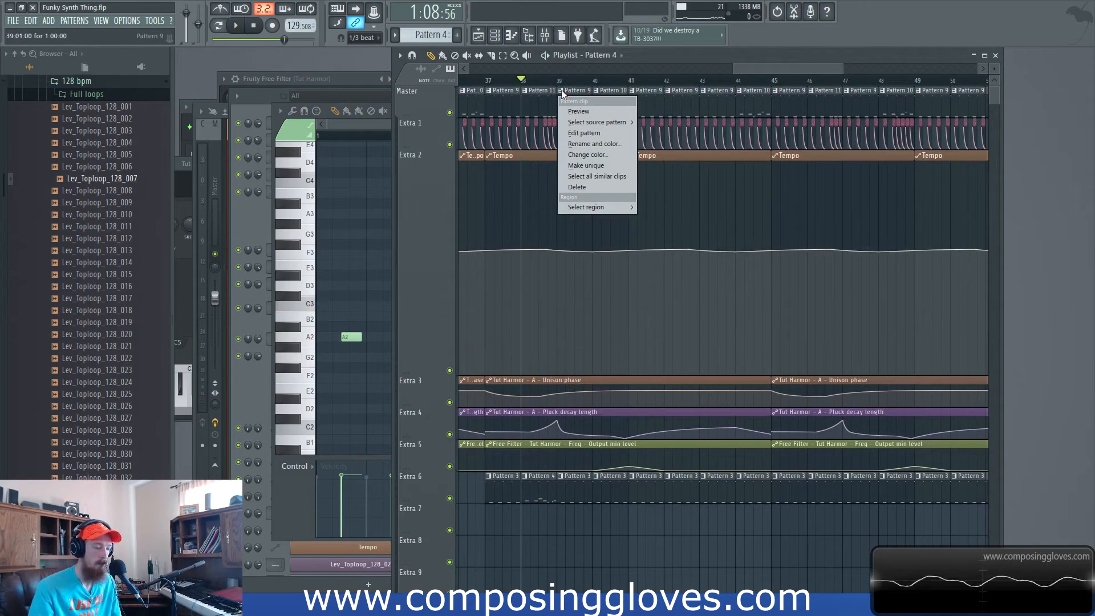
{"action": "left_click", "coordinate": [578, 166]}
Open the Tut Harmor notes of the new Pattern 10 and add a short G2 note on the third beat.
{"action": "double_click", "coordinate": [573, 105]}
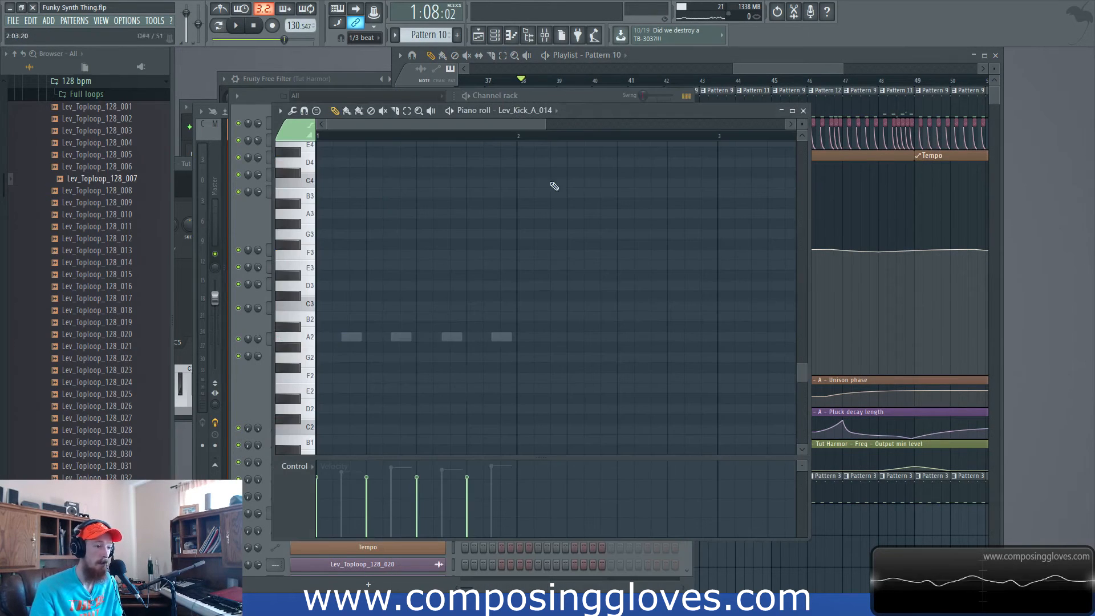
{"action": "double_click", "coordinate": [350, 337]}
{"action": "left_click", "coordinate": [374, 337]}
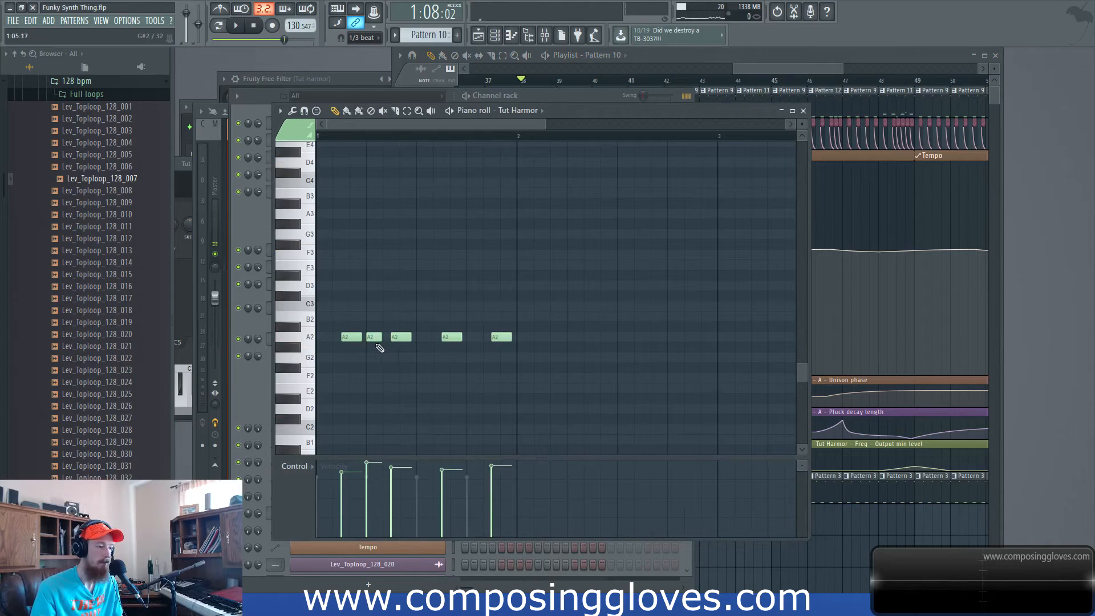
{"action": "left_click_drag", "start_coordinate": [374, 341], "coordinate": [390, 361]}
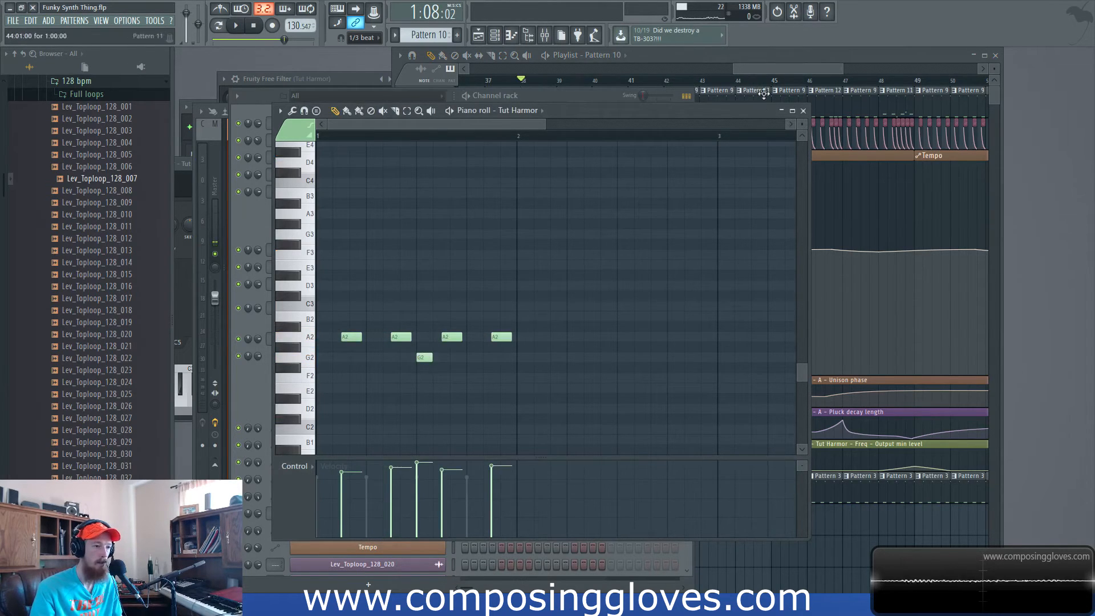
Return to the playlist and play the arrangement from bar 38 to check the new Pattern 10.
{"action": "left_click", "coordinate": [773, 64]}
{"action": "scroll", "coordinate": [543, 146], "scroll_direction": "up", "scroll_amount": 6}
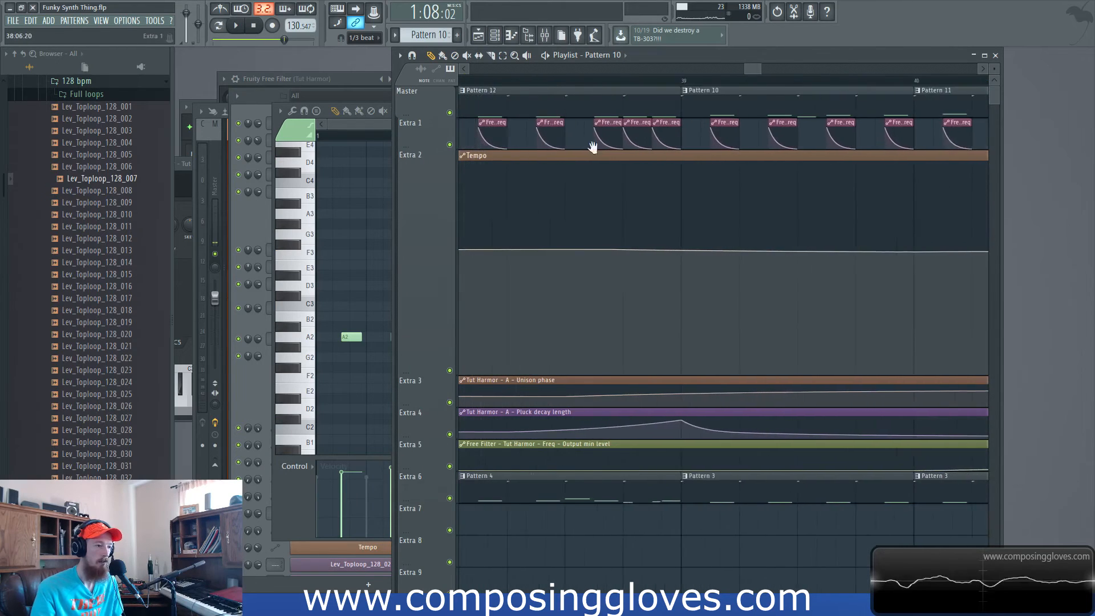
{"action": "scroll", "coordinate": [599, 137], "scroll_direction": "down", "scroll_amount": 3}
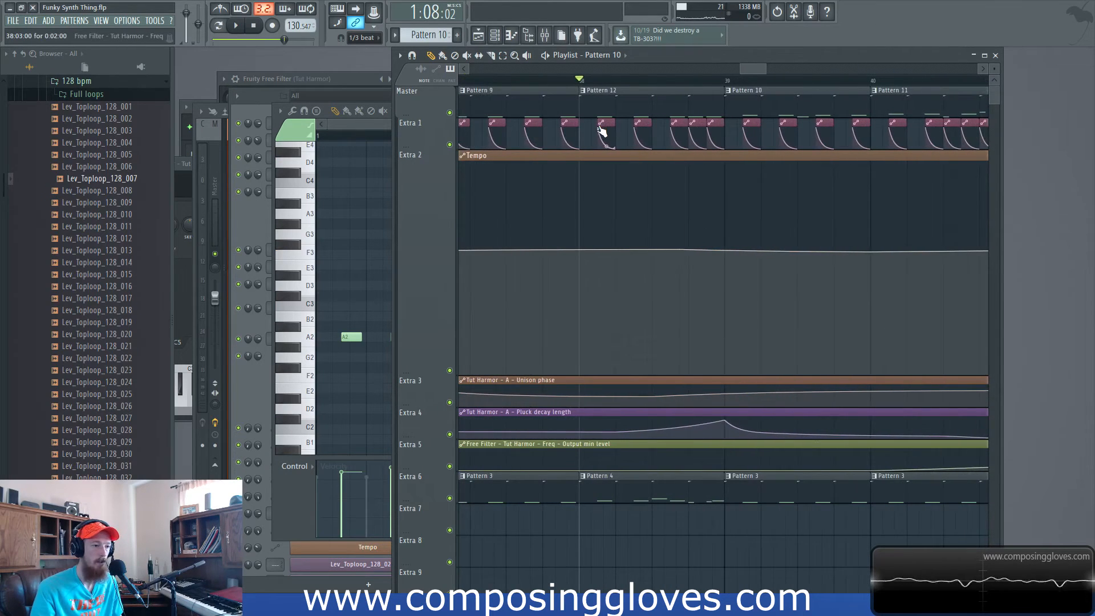
{"action": "scroll", "coordinate": [602, 131], "scroll_direction": "down", "scroll_amount": 2}
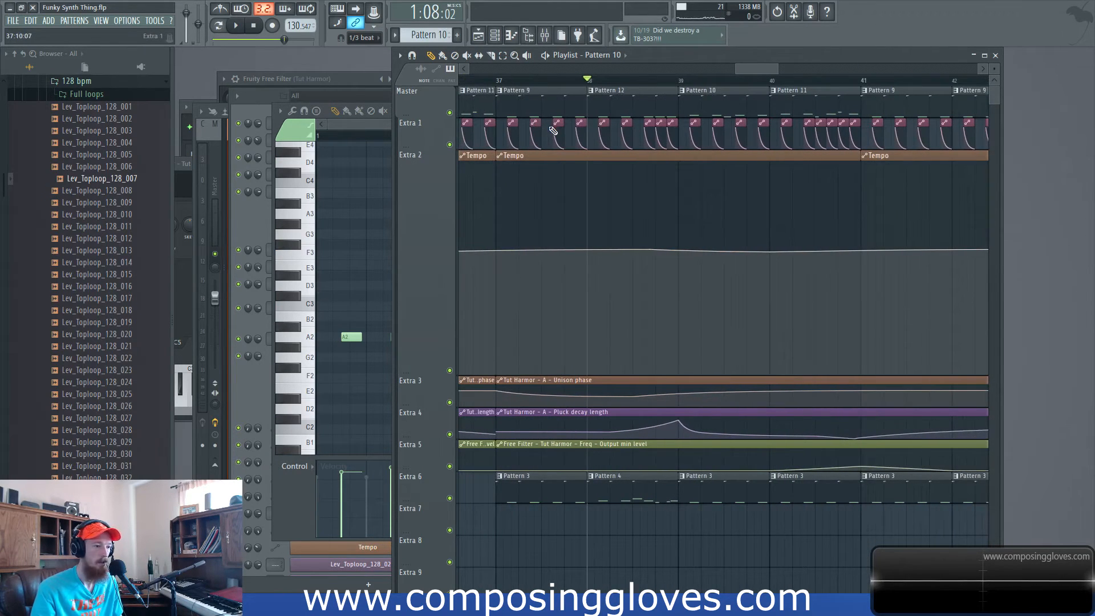
{"action": "key", "text": "space"}
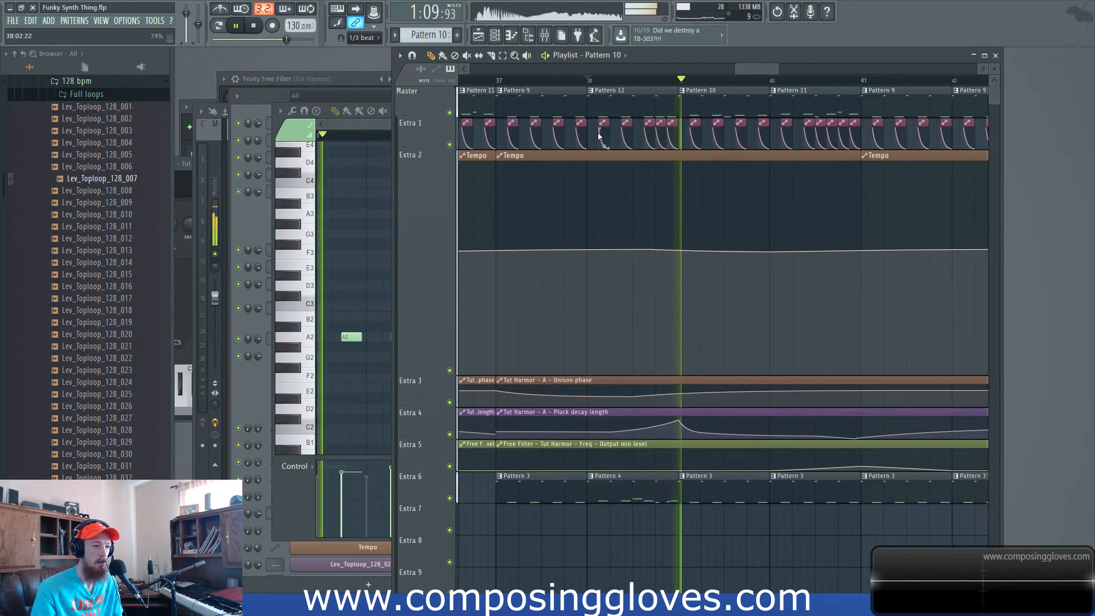
{"action": "key", "text": "space"}
Set the snap to Cell and copy a Free Filter automation clip on Extra 1 to the third beat of bar 39.
{"action": "scroll", "coordinate": [701, 121], "scroll_direction": "up", "scroll_amount": 3}
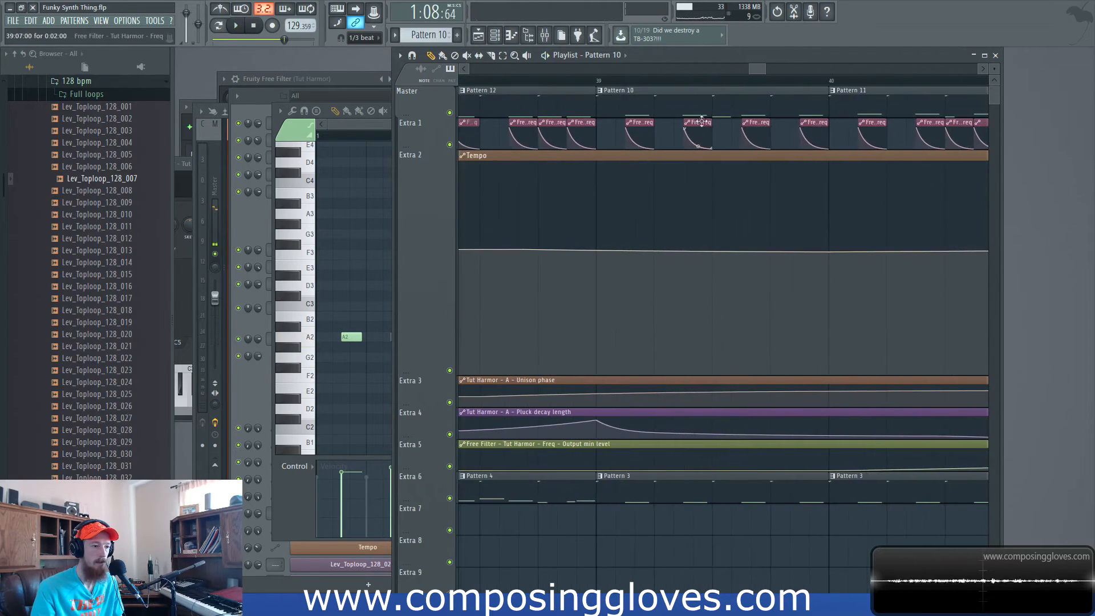
{"action": "left_click_drag", "start_coordinate": [699, 121], "coordinate": [735, 122]}
{"action": "scroll", "coordinate": [730, 122], "scroll_direction": "up", "scroll_amount": 2}
{"action": "right_click", "coordinate": [722, 124]}
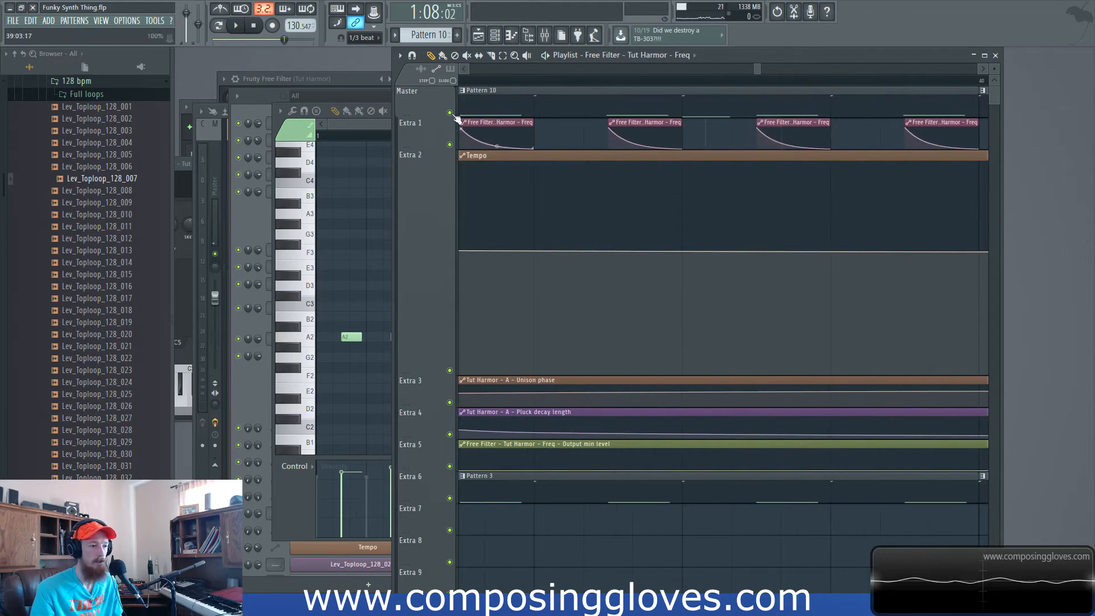
{"action": "left_click", "coordinate": [365, 38]}
{"action": "left_click", "coordinate": [363, 62]}
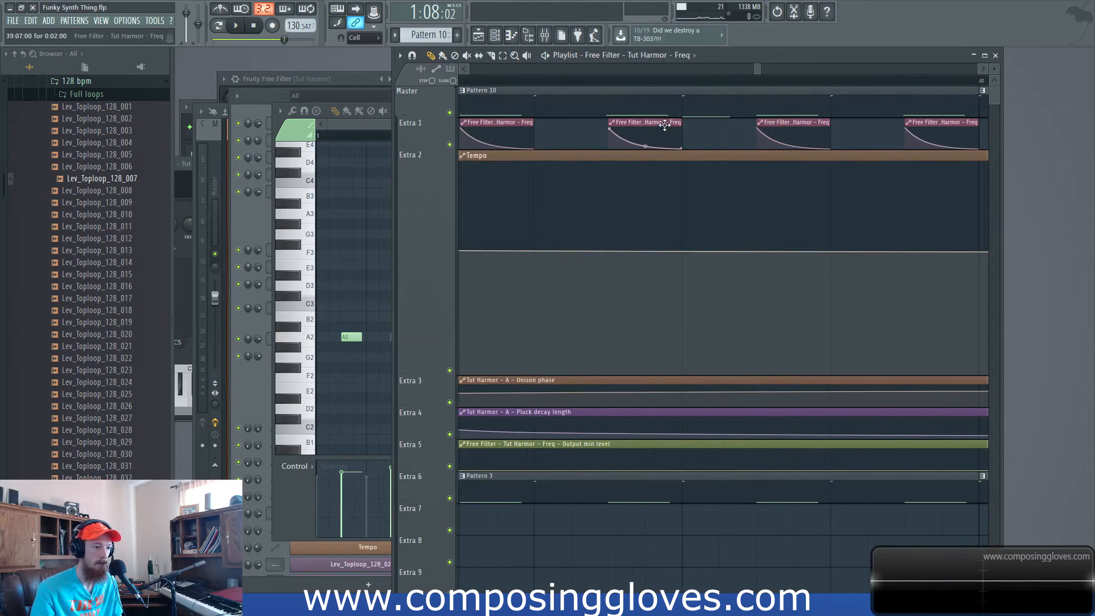
{"action": "left_click_drag", "start_coordinate": [664, 126], "coordinate": [741, 123]}
Play bars 38 through 40 to check the added filter automation clip against the bass.
{"action": "key", "text": "space"}
{"action": "scroll", "coordinate": [687, 157], "scroll_direction": "down", "scroll_amount": 3}
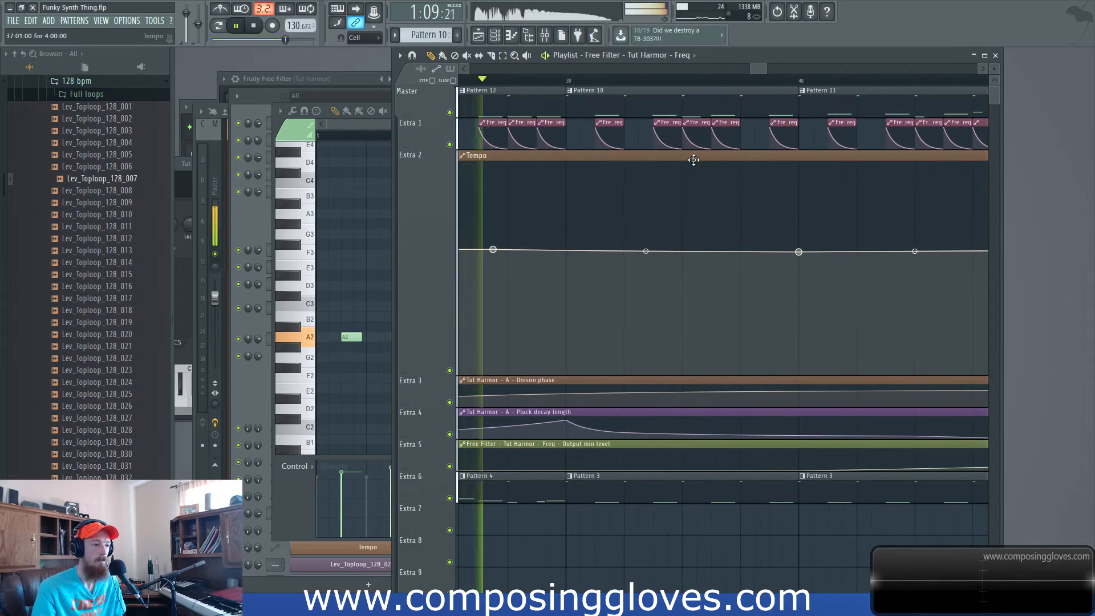
{"action": "scroll", "coordinate": [693, 160], "scroll_direction": "down", "scroll_amount": 2}
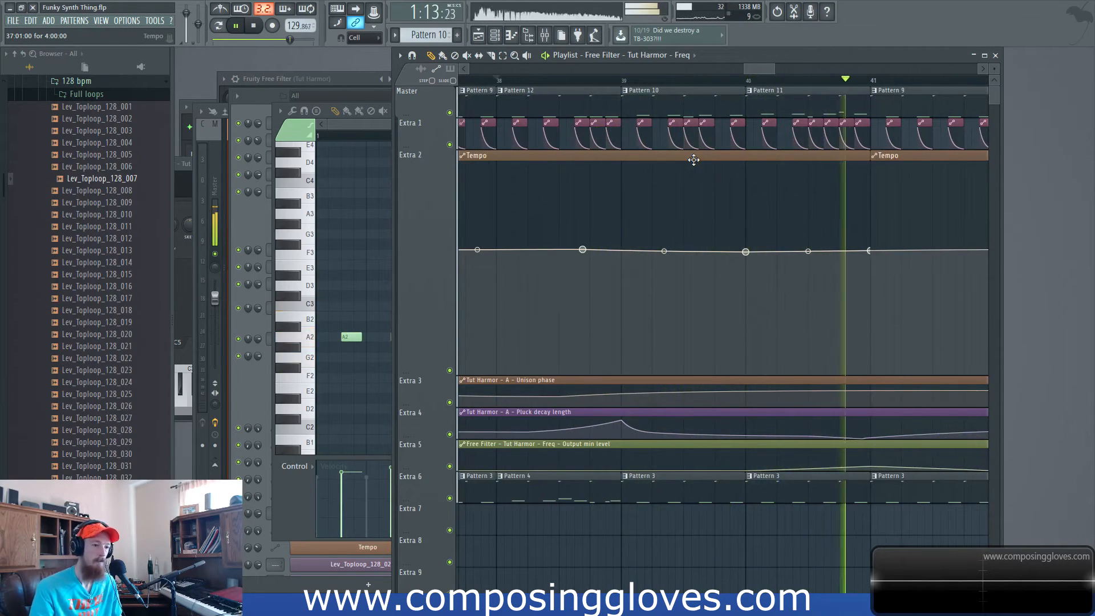
{"action": "key", "text": "space"}
Make the Pattern 3 clip at bar 41 on Extra 6 unique and open its Harmor #3 notes.
{"action": "scroll", "coordinate": [687, 171], "scroll_direction": "down", "scroll_amount": 4}
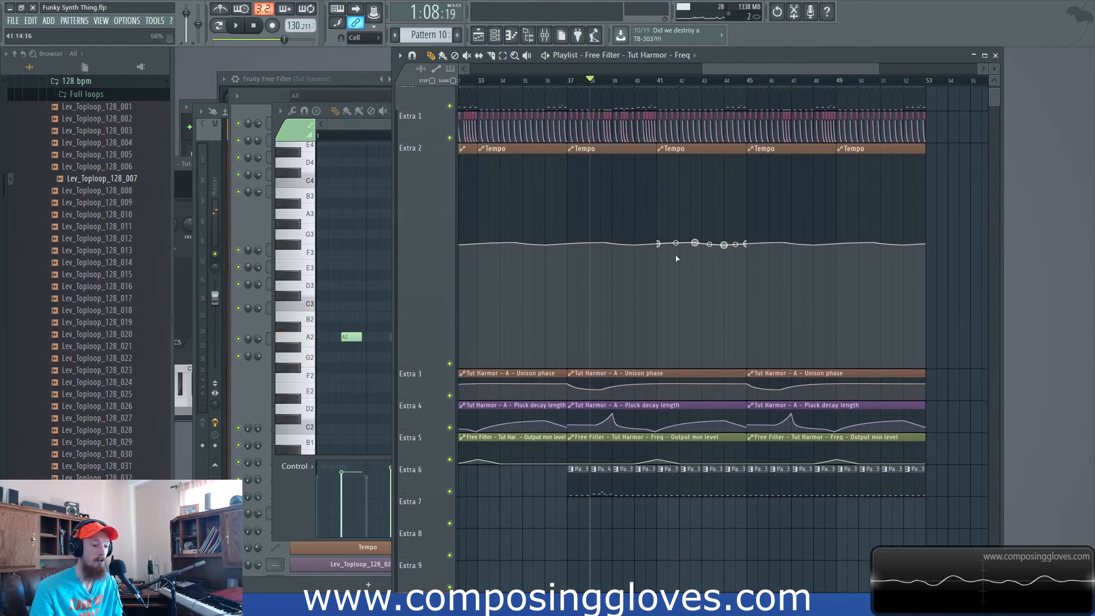
{"action": "left_click", "coordinate": [661, 472]}
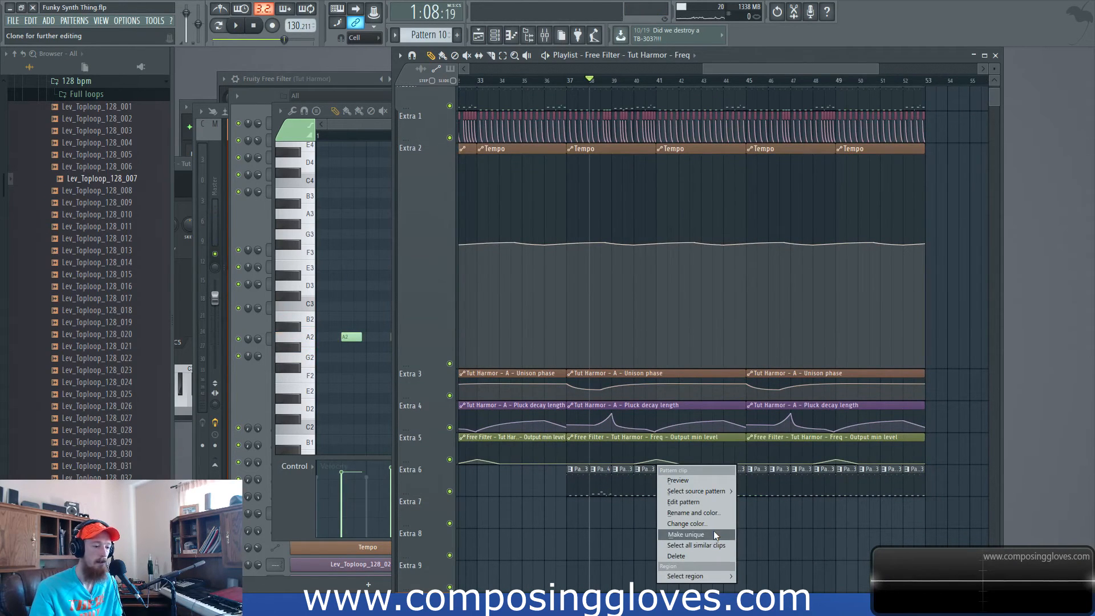
{"action": "left_click", "coordinate": [714, 530]}
{"action": "scroll", "coordinate": [401, 288], "scroll_direction": "down", "scroll_amount": 2}
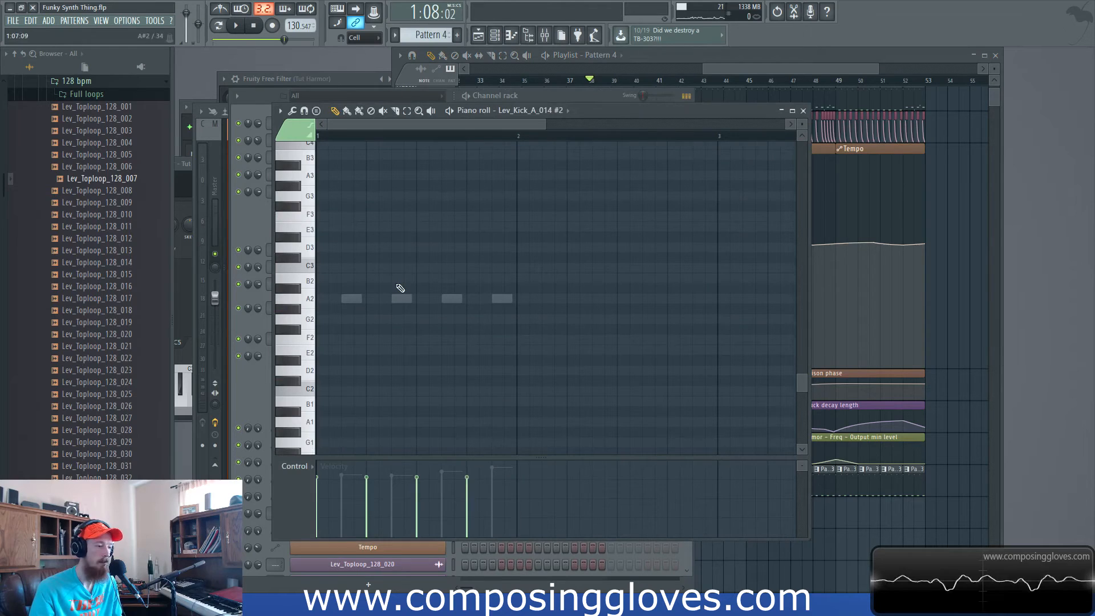
{"action": "double_click", "coordinate": [402, 298]}
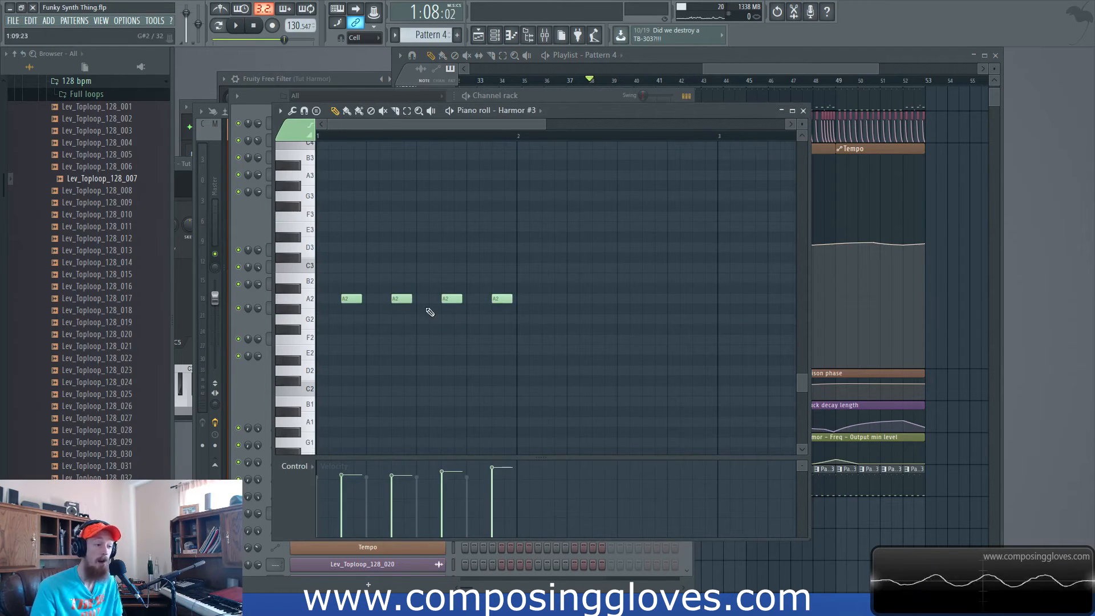
Add short notes in Harmor #3: E2 on the third beat, D#3 on the fourth and C3 right after it, and play the result.
{"action": "left_click", "coordinate": [423, 350]}
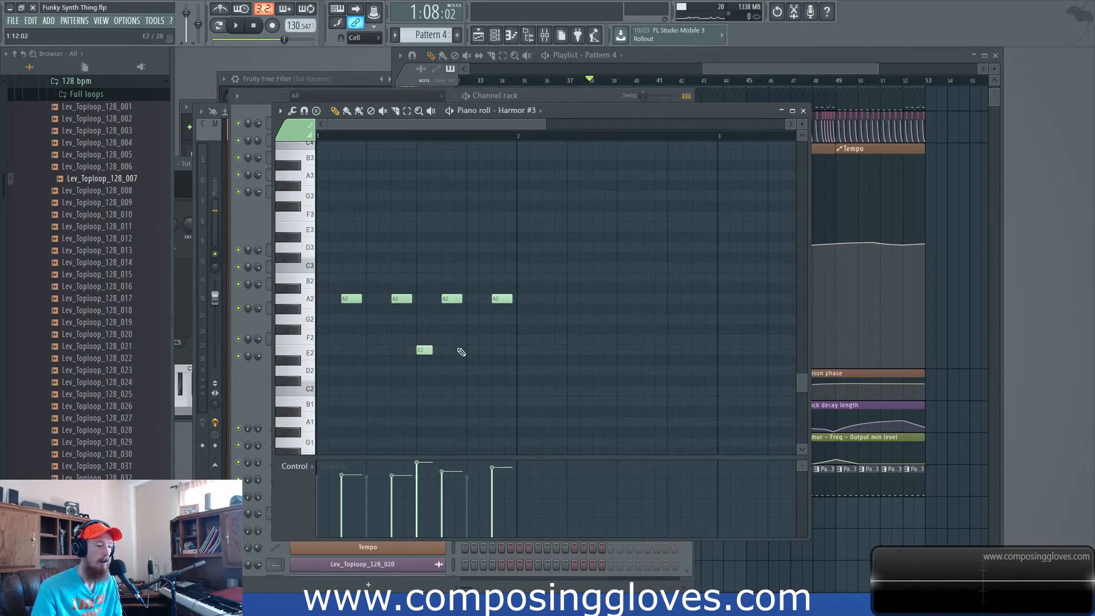
{"action": "scroll", "coordinate": [482, 322], "scroll_direction": "up", "scroll_amount": 3, "text": "ctrl"}
{"action": "left_click", "coordinate": [473, 237]}
{"action": "left_click", "coordinate": [492, 258]}
{"action": "key", "text": "space"}
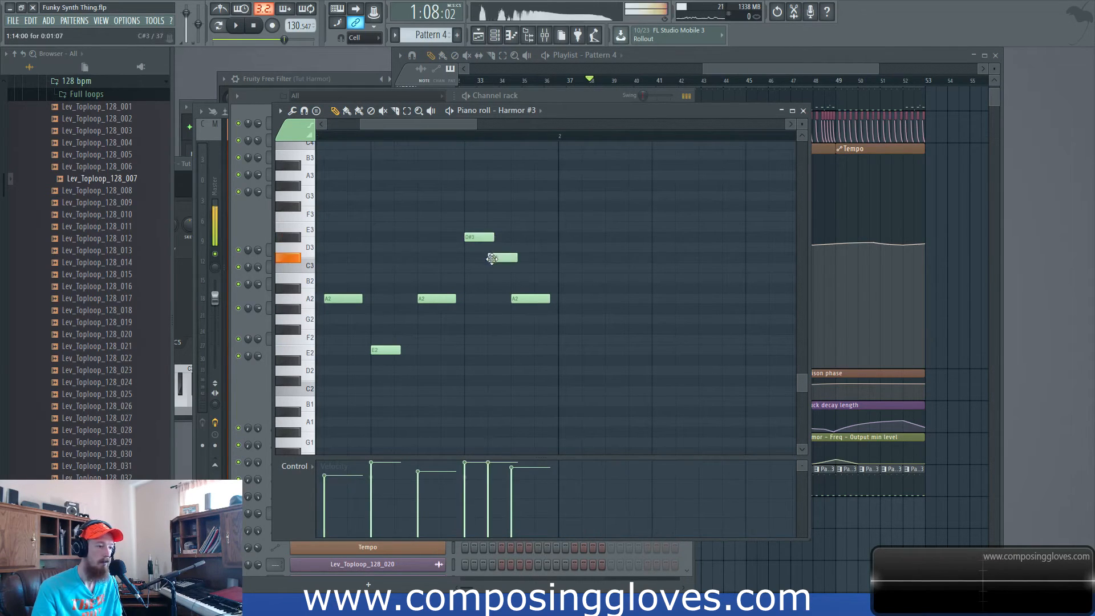
{"action": "scroll", "coordinate": [476, 268], "scroll_direction": "down", "scroll_amount": 3, "text": "ctrl"}
{"action": "left_click_drag", "start_coordinate": [479, 260], "coordinate": [478, 269]}
{"action": "scroll", "coordinate": [576, 272], "scroll_direction": "down", "scroll_amount": 1}
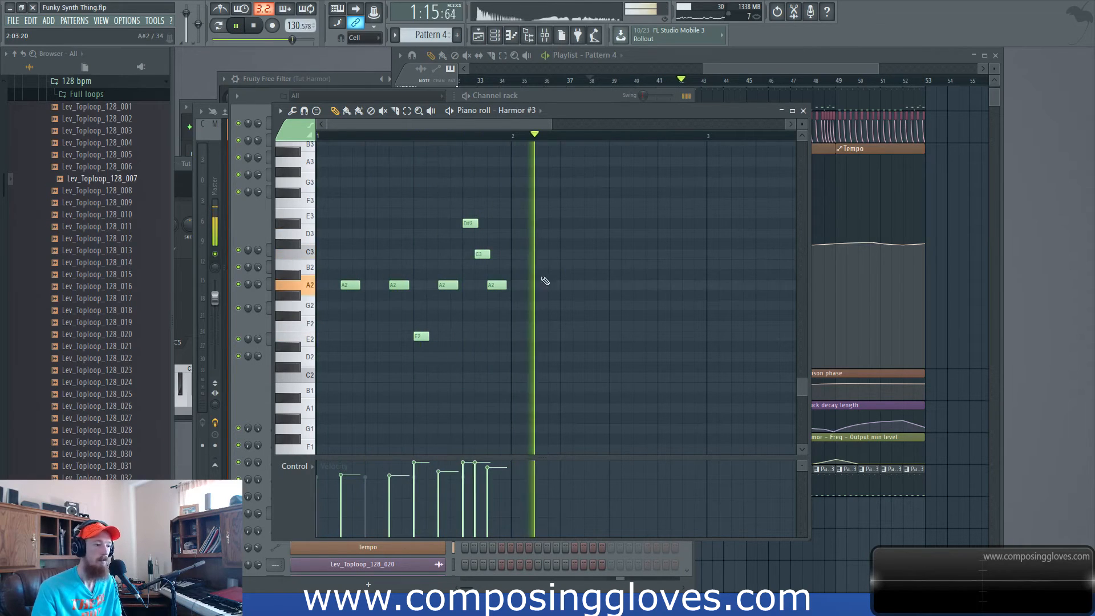
{"action": "key", "text": "space"}
Lower the D#3 note to D2 and the C3 note to E2, and play the changed melody.
{"action": "left_click_drag", "start_coordinate": [469, 224], "coordinate": [465, 369]}
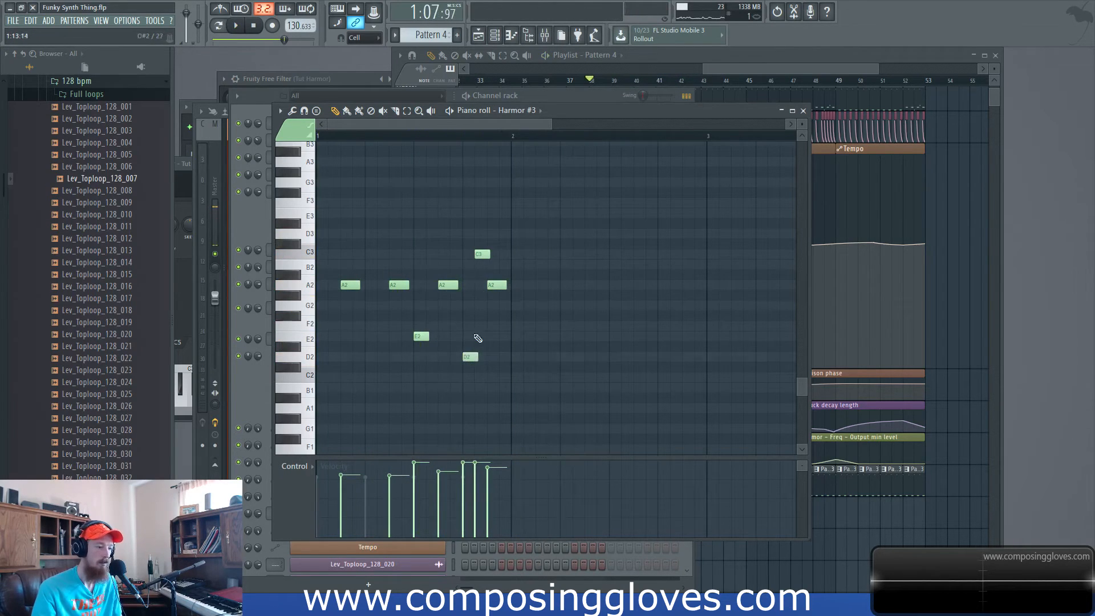
{"action": "left_click_drag", "start_coordinate": [483, 254], "coordinate": [486, 340]}
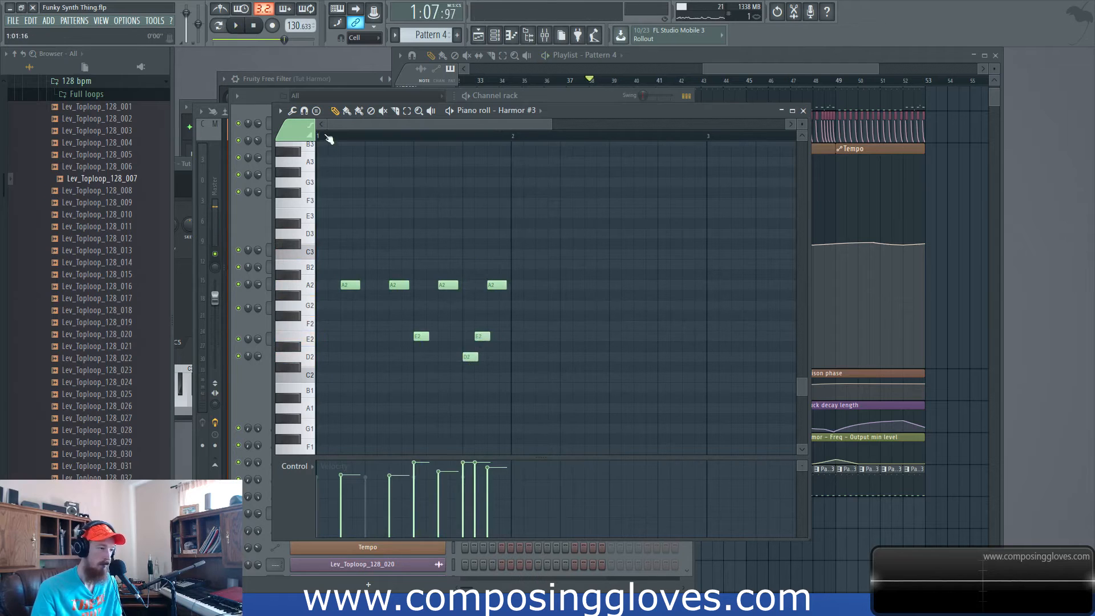
{"action": "key", "text": "space"}
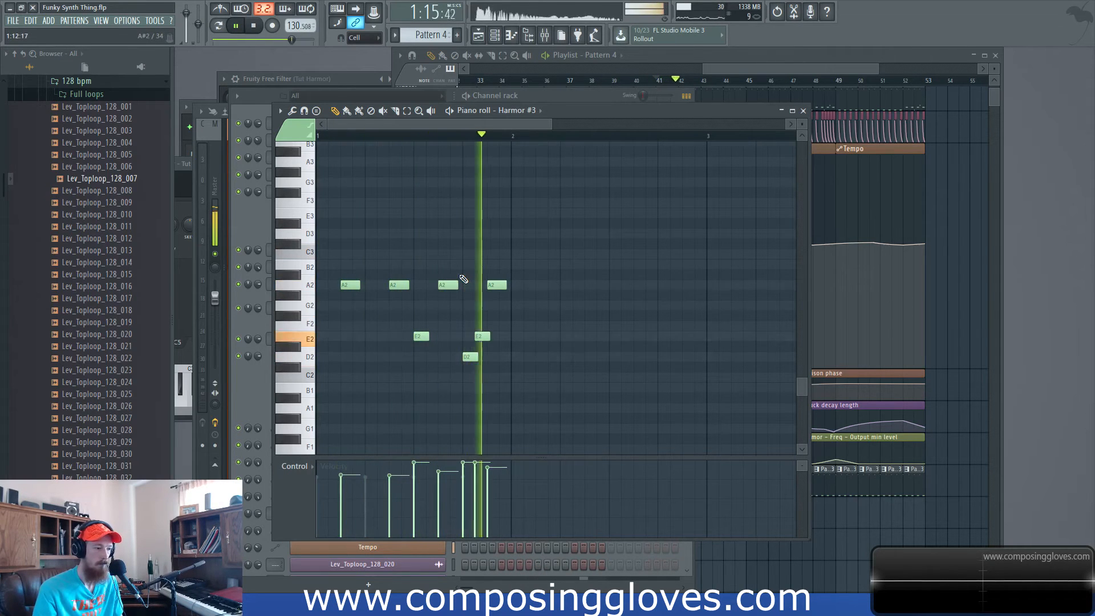
{"action": "key", "text": "space"}
Place the playback position at bar 8 in the first playlist section and reduce the height of the Extra 2 track.
{"action": "left_click", "coordinate": [720, 74]}
{"action": "scroll", "coordinate": [720, 73], "scroll_direction": "down", "scroll_amount": 3}
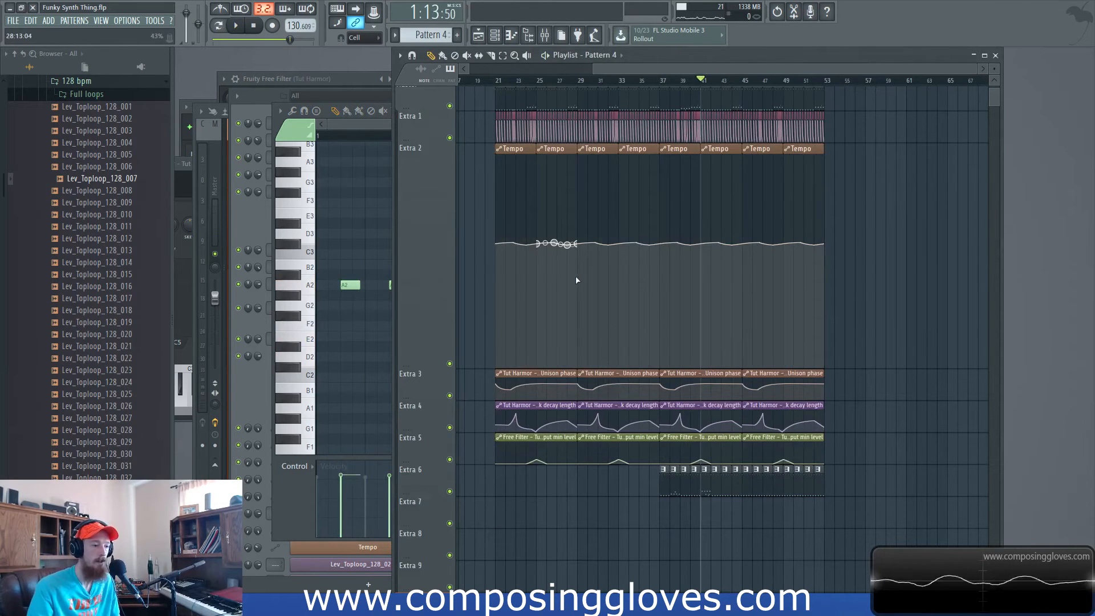
{"action": "scroll", "coordinate": [599, 294], "scroll_direction": "left", "scroll_amount": 4}
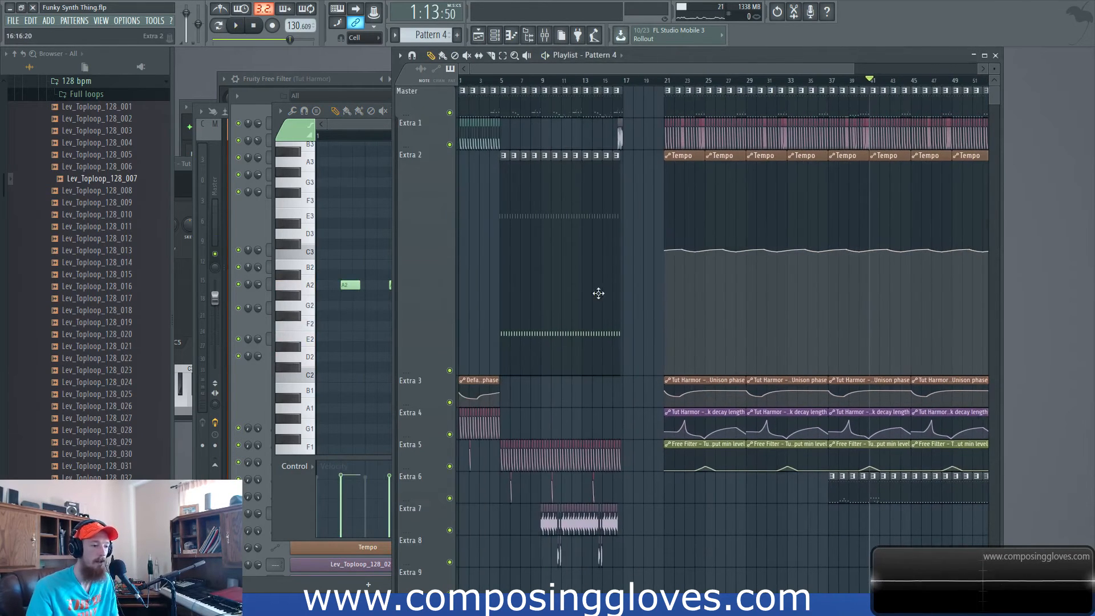
{"action": "left_click", "coordinate": [534, 81]}
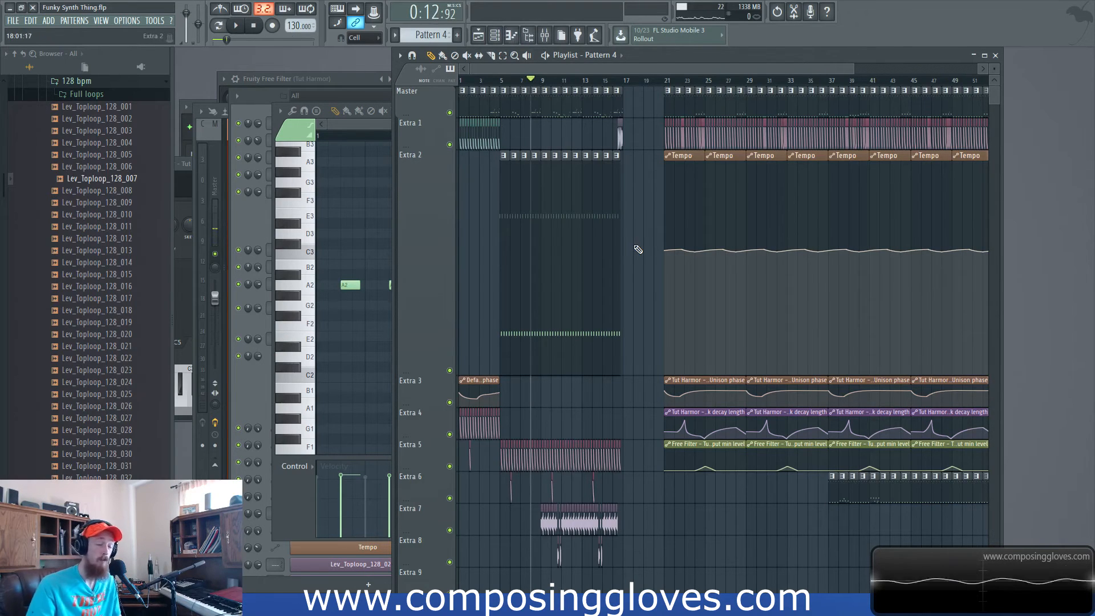
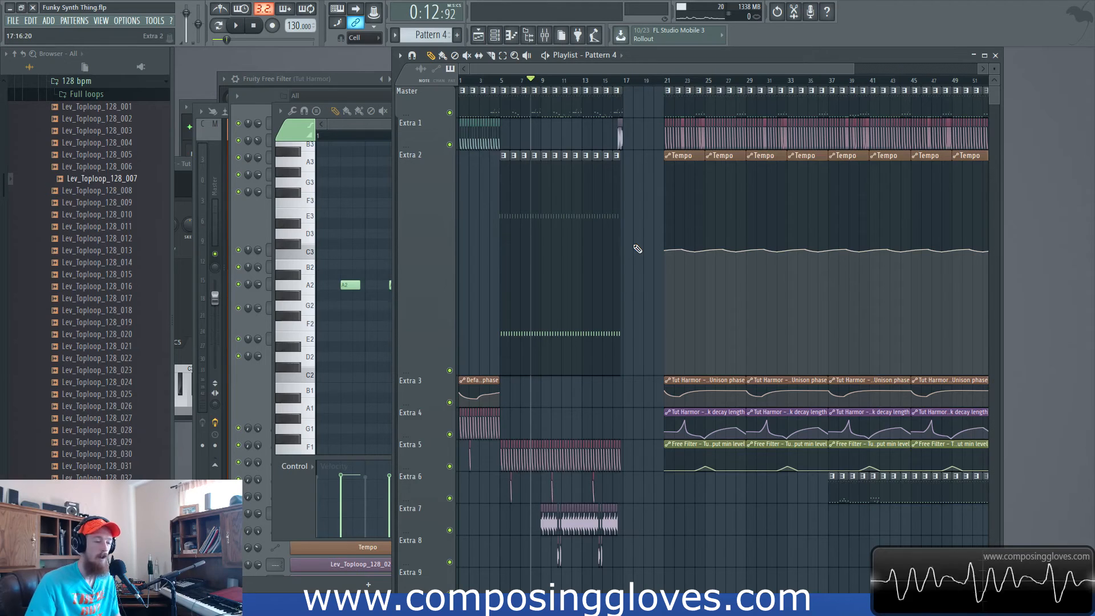
{"action": "scroll", "coordinate": [601, 388], "scroll_direction": "up", "scroll_amount": 5}
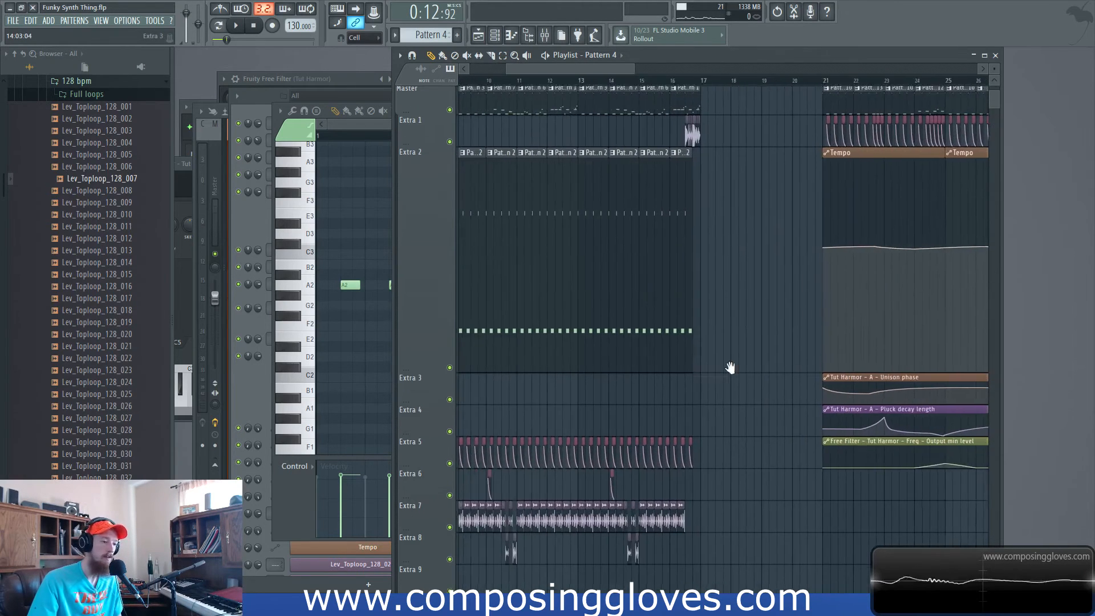
{"action": "left_click_drag", "start_coordinate": [425, 352], "coordinate": [462, 189]}
{"action": "scroll", "coordinate": [595, 251], "scroll_direction": "right", "scroll_amount": 2}
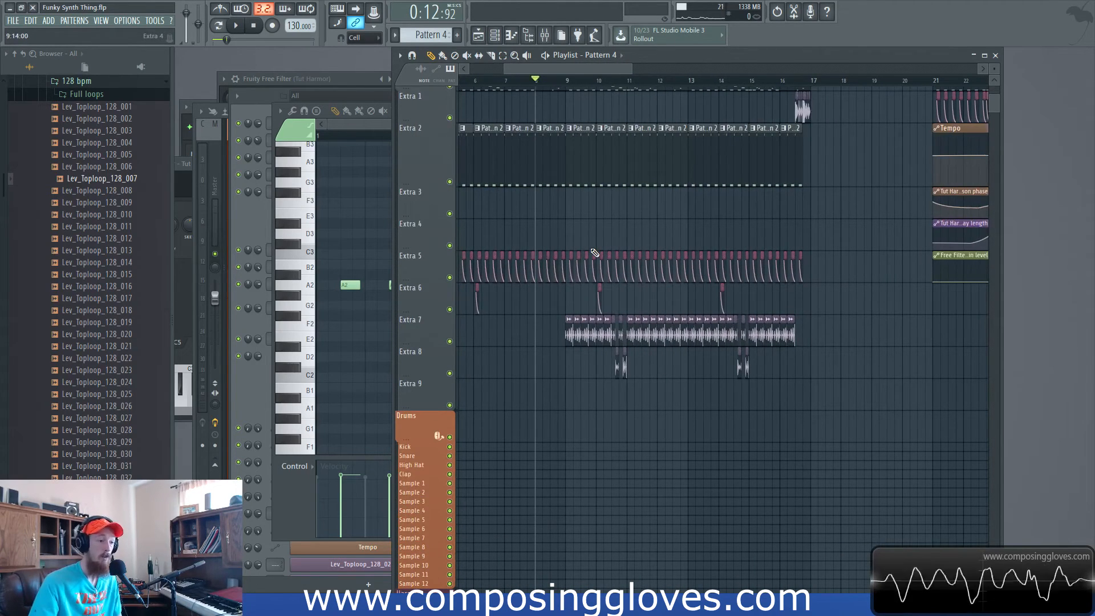
Play the first section from bar 8 into bar 9 and examine the Lev_Toploop_128_007 clips on Extra 7 up close.
{"action": "key", "text": "space"}
{"action": "scroll", "coordinate": [635, 265], "scroll_direction": "down", "scroll_amount": 1}
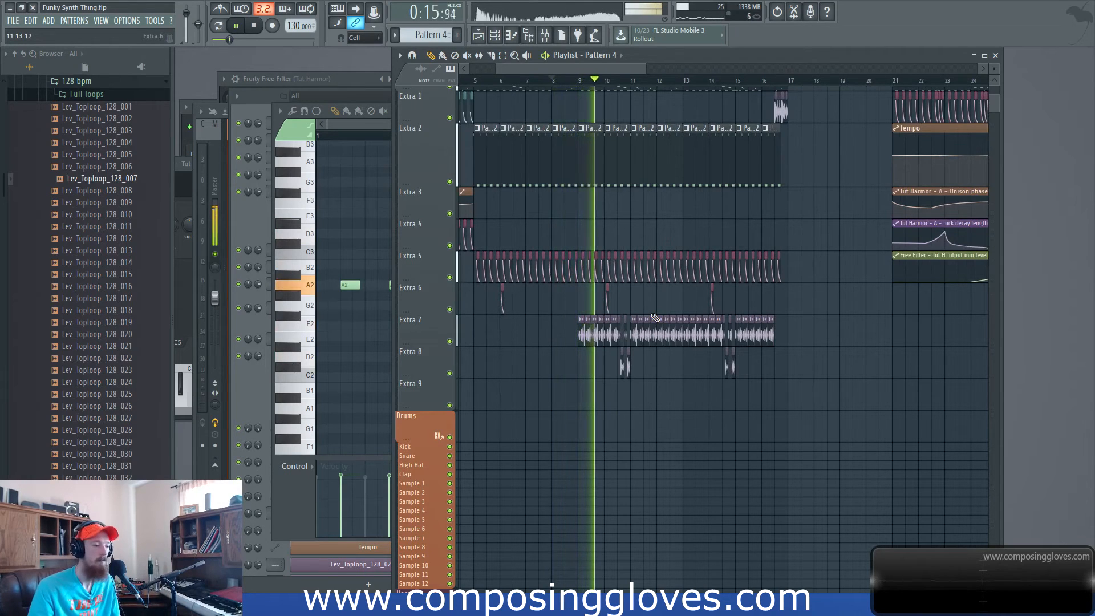
{"action": "key", "text": "space"}
{"action": "scroll", "coordinate": [588, 381], "scroll_direction": "up", "scroll_amount": 2}
{"action": "scroll", "coordinate": [588, 381], "scroll_direction": "up", "scroll_amount": 2}
{"action": "scroll", "coordinate": [656, 368], "scroll_direction": "down", "scroll_amount": 4}
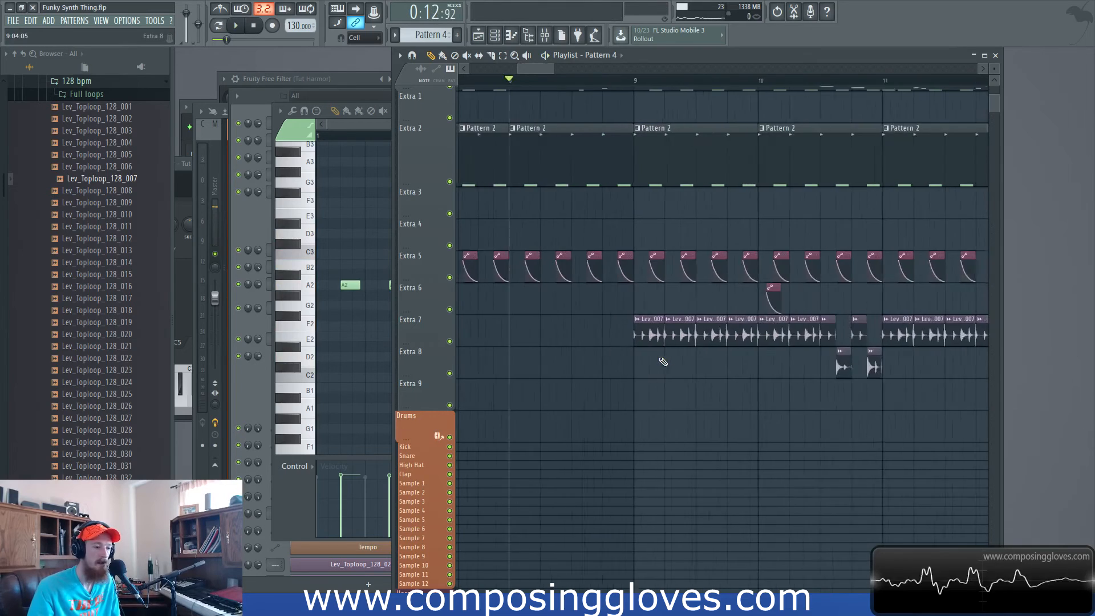
{"action": "scroll", "coordinate": [666, 373], "scroll_direction": "up", "scroll_amount": 6}
{"action": "left_click_drag", "start_coordinate": [666, 374], "coordinate": [552, 367]}
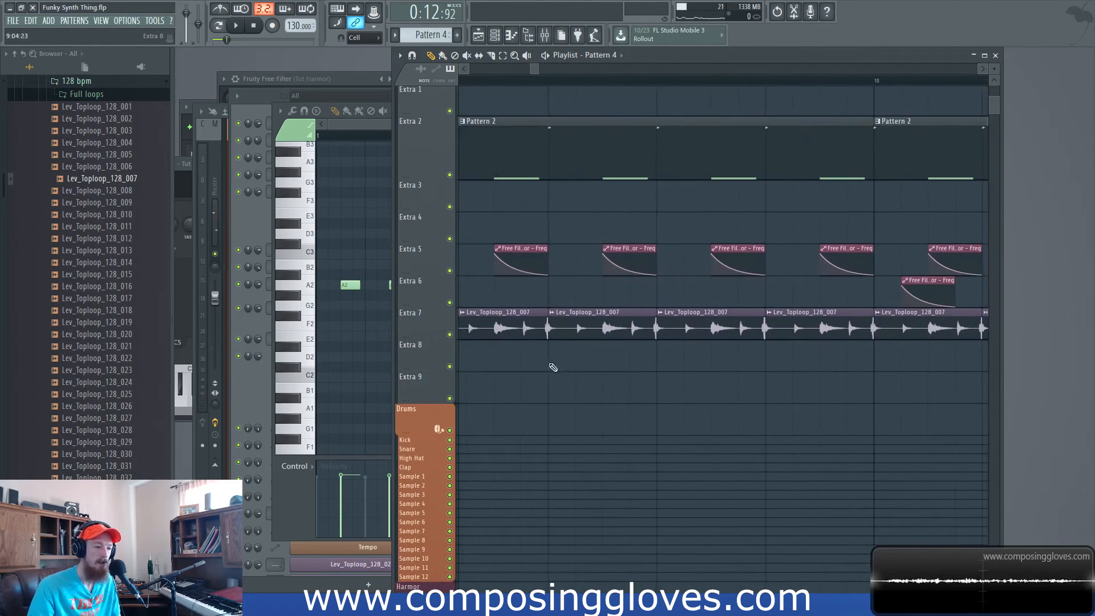
Open the channel settings of the Lev_Toploop_128_007 clip to view the full sample waveform, and return to the playlist.
{"action": "double_click", "coordinate": [509, 326]}
{"action": "left_click", "coordinate": [411, 330]}
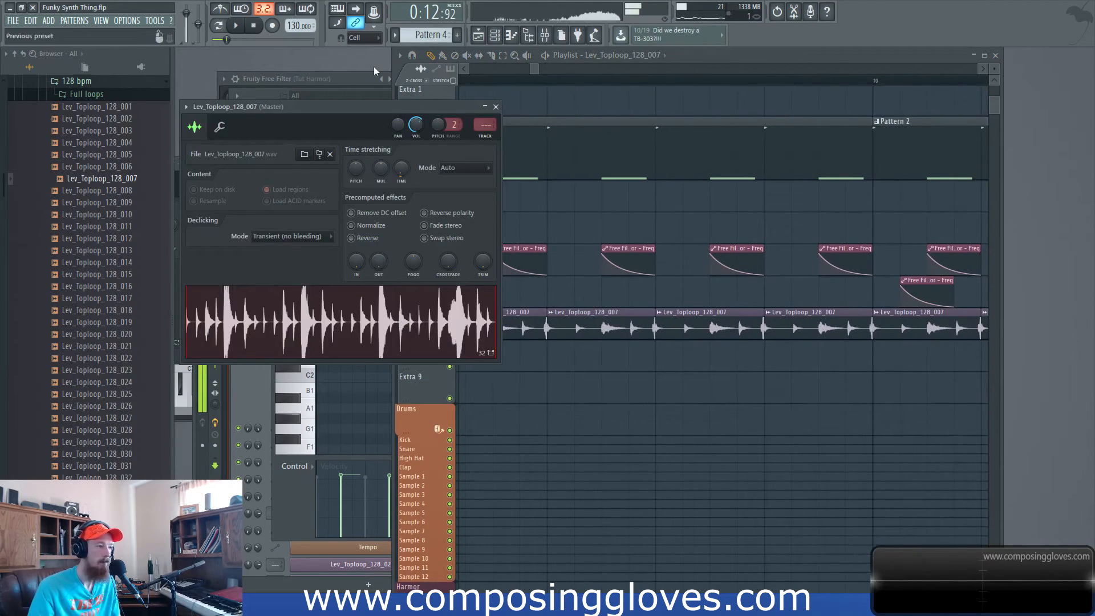
{"action": "key", "text": "space"}
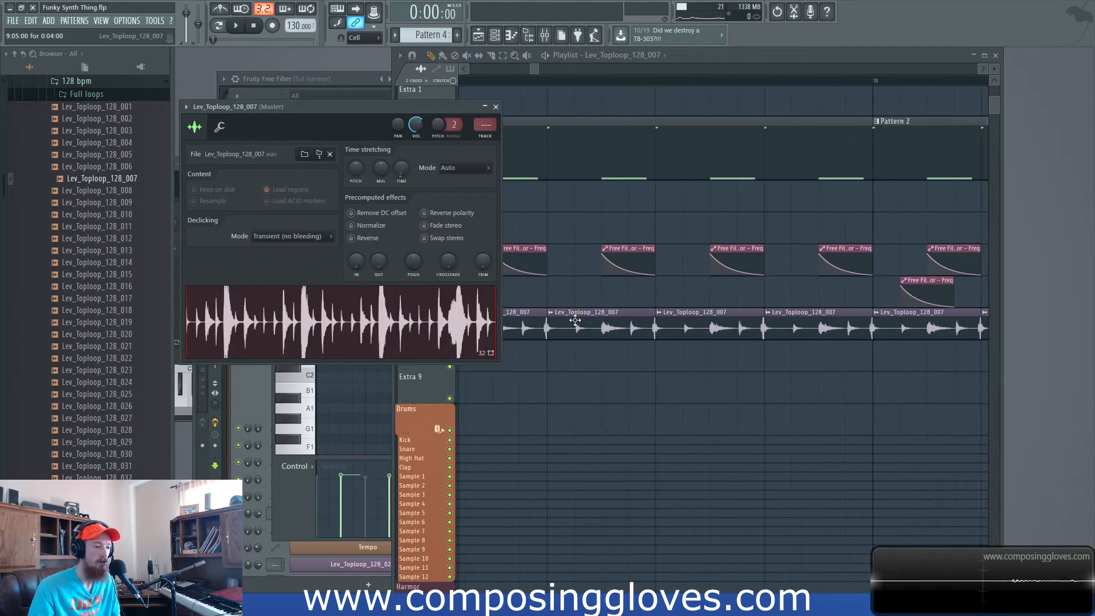
{"action": "left_click", "coordinate": [593, 330]}
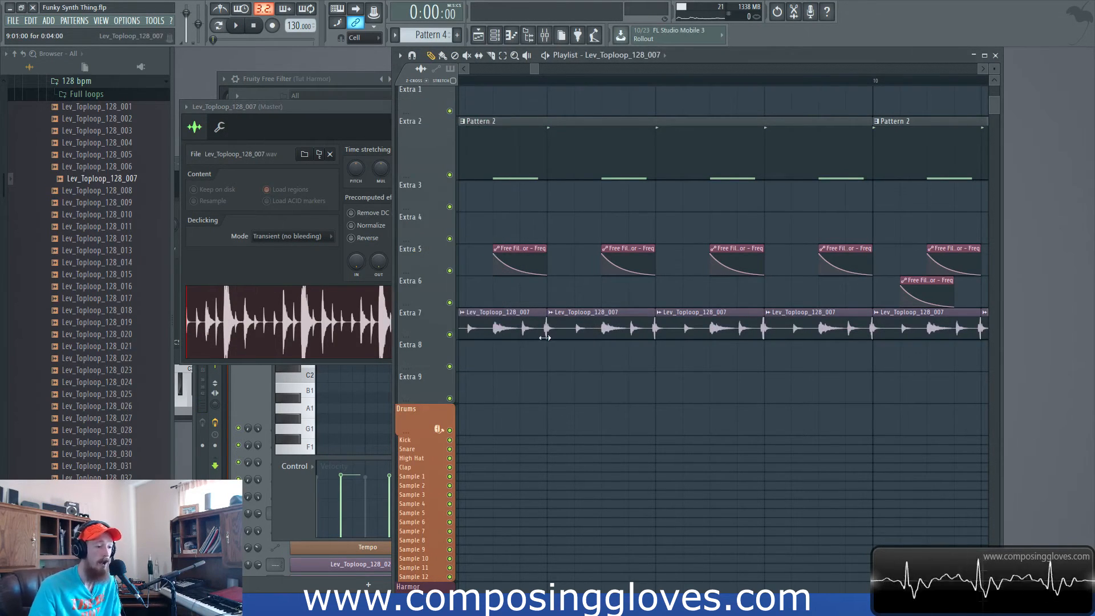
Place the playback position just before the second Lev_Toploop_128_007 clip in bar 9 and solo the Extra 7 track.
{"action": "scroll", "coordinate": [544, 337], "scroll_direction": "up", "scroll_amount": 5}
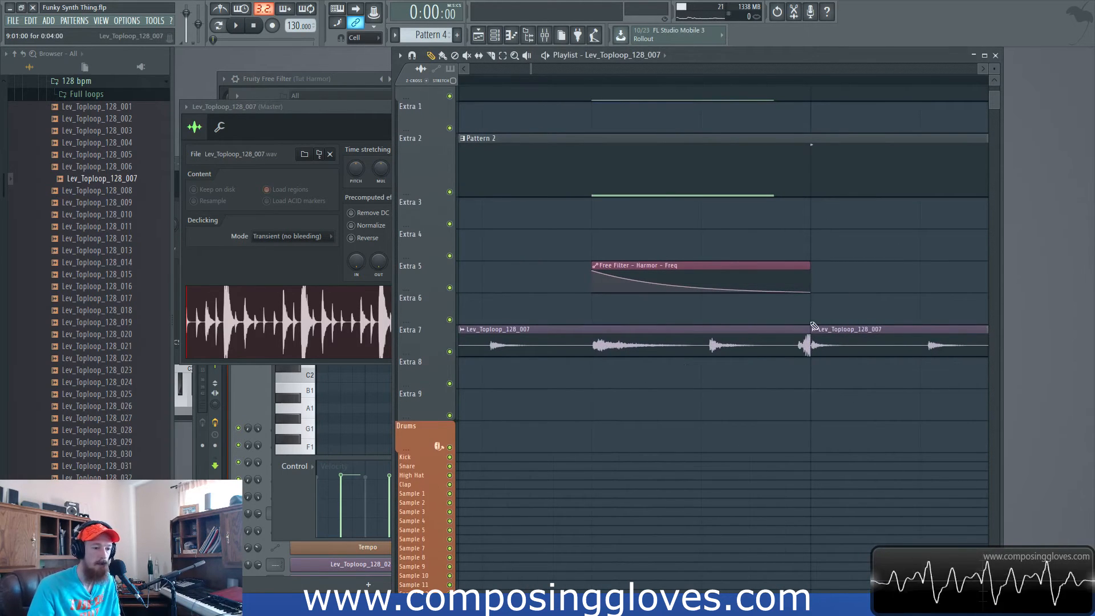
{"action": "left_click", "coordinate": [793, 85]}
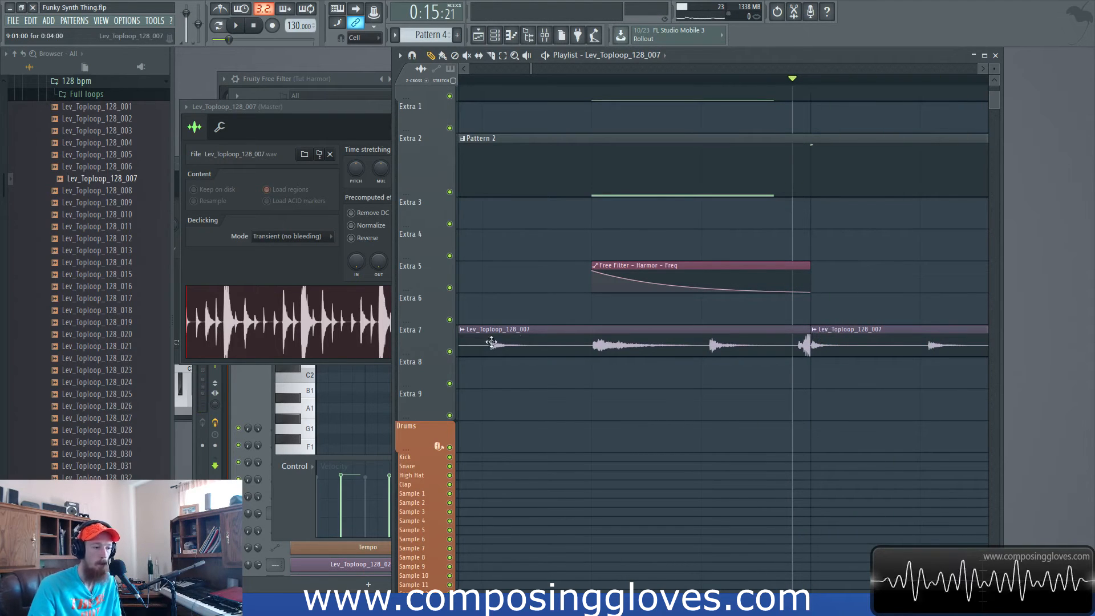
{"action": "right_click", "coordinate": [443, 353]}
{"action": "left_click", "coordinate": [431, 352]}
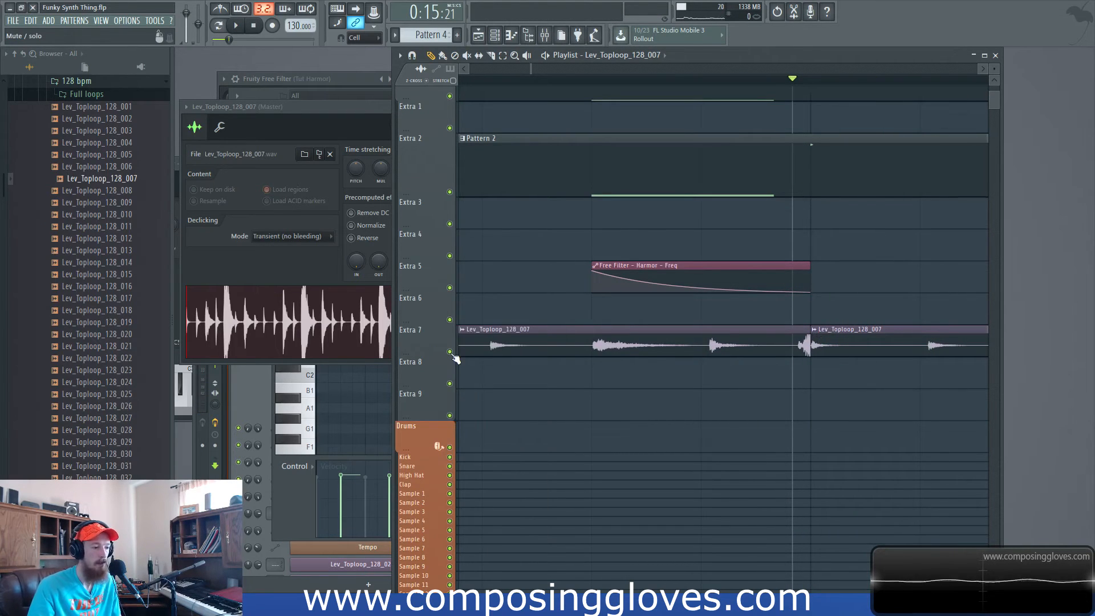
{"action": "left_click", "coordinate": [450, 352], "text": "ctrl"}
{"action": "scroll", "coordinate": [767, 370], "scroll_direction": "down", "scroll_amount": 2, "text": "ctrl"}
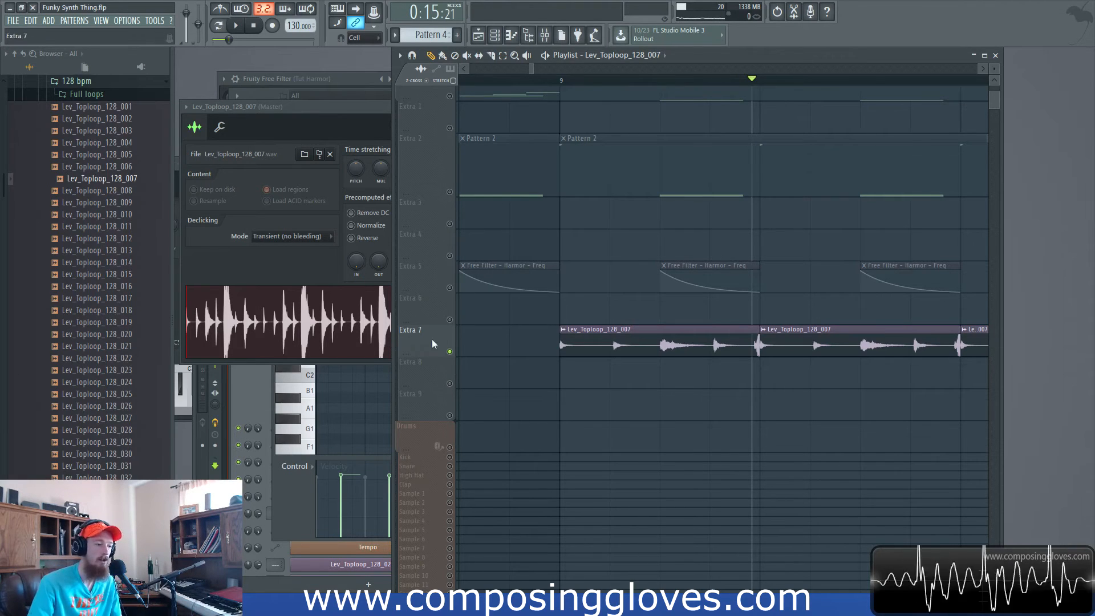
Unsolo the Extra 7 track and examine the end of its first Lev_Toploop_128_007 clip in bar 9.
{"action": "right_click", "coordinate": [452, 352]}
{"action": "scroll", "coordinate": [673, 386], "scroll_direction": "up", "scroll_amount": 3}
{"action": "left_click_drag", "start_coordinate": [782, 352], "coordinate": [705, 380]}
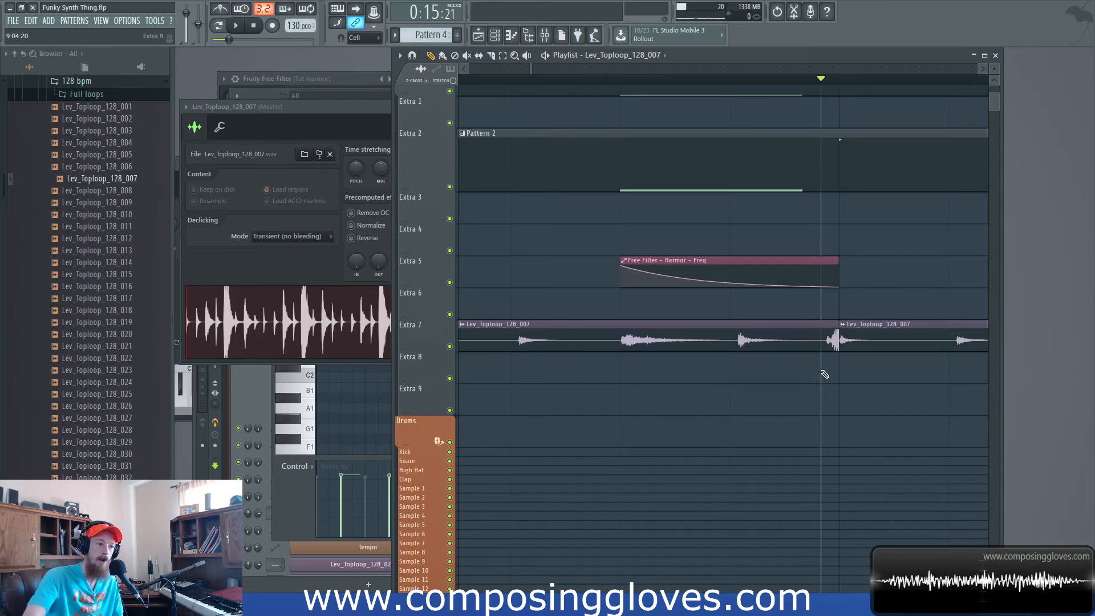
Play the arrangement from bar 9 into bar 10 and follow the top-loop clips on Extra 7.
{"action": "scroll", "coordinate": [825, 374], "scroll_direction": "down", "scroll_amount": 4}
{"action": "scroll", "coordinate": [710, 99], "scroll_direction": "down", "scroll_amount": 4}
{"action": "left_click", "coordinate": [712, 81]}
{"action": "key", "text": "space"}
{"action": "scroll", "coordinate": [799, 314], "scroll_direction": "up", "scroll_amount": 1}
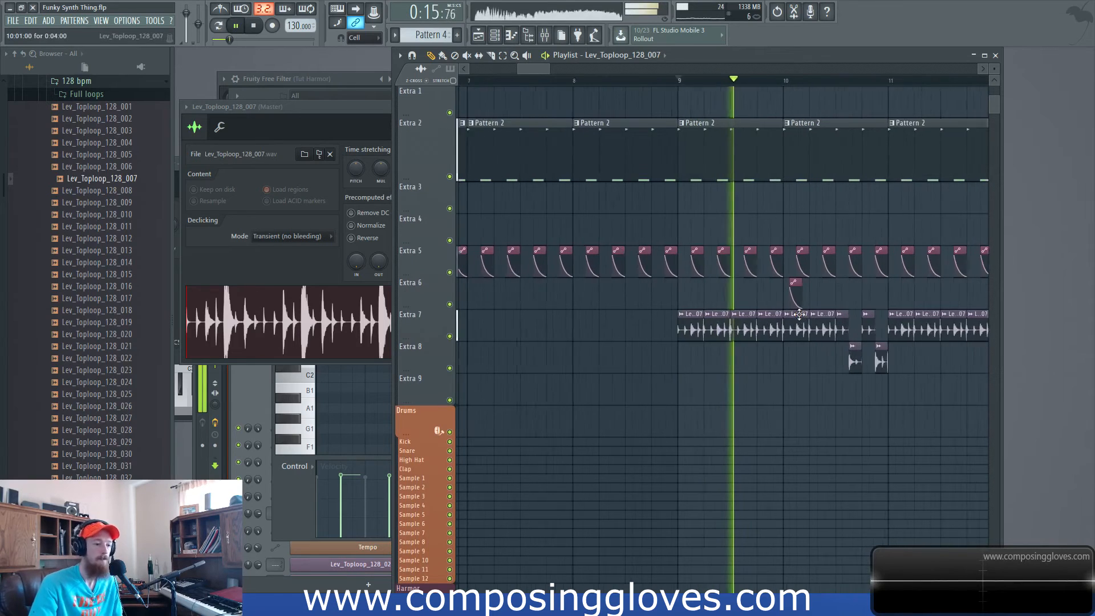
{"action": "scroll", "coordinate": [759, 308], "scroll_direction": "down", "scroll_amount": 1}
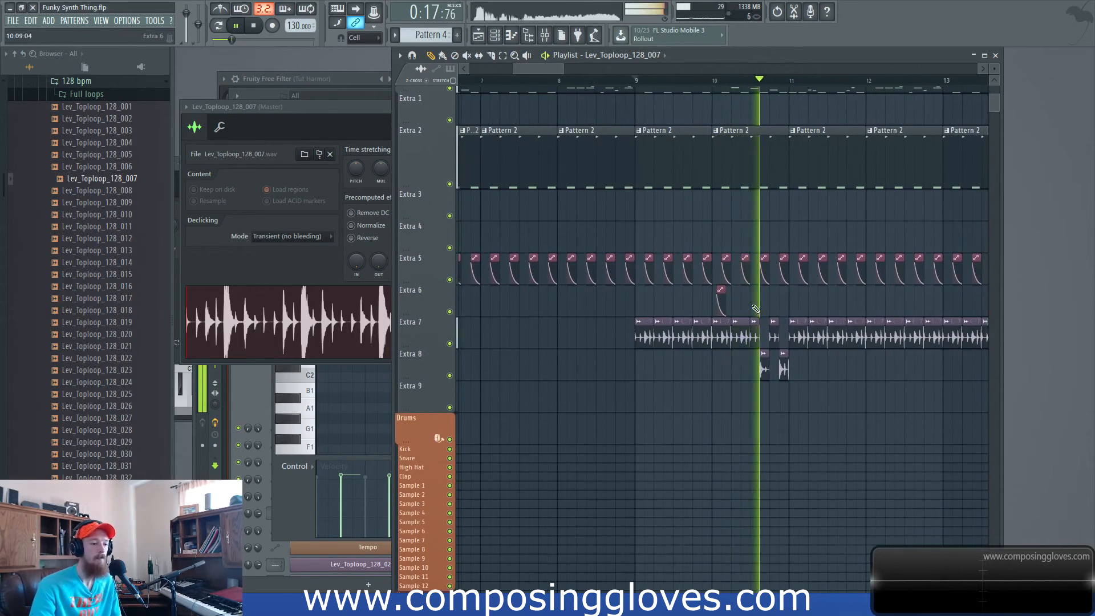
{"action": "key", "text": "space"}
Highlight the chopped Lev_Toploop_128_007 clips closing bar 10 on Extra 7 and Extra 8, and set the playback position to mid-bar 10.
{"action": "scroll", "coordinate": [624, 334], "scroll_direction": "up", "scroll_amount": 5}
{"action": "left_click_drag", "start_coordinate": [632, 311], "coordinate": [757, 387]}
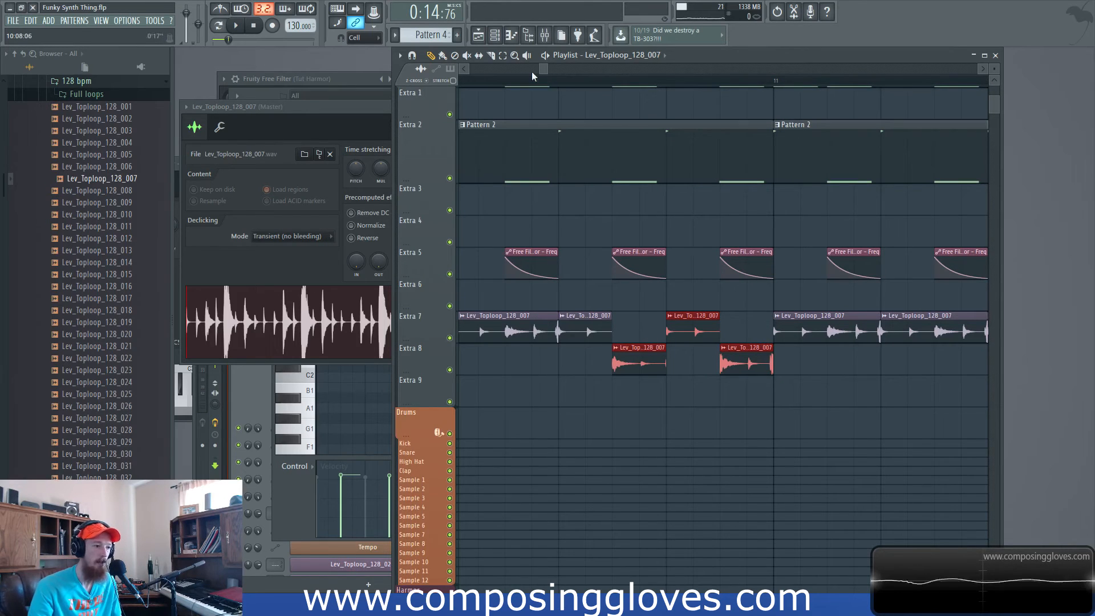
{"action": "left_click", "coordinate": [567, 83]}
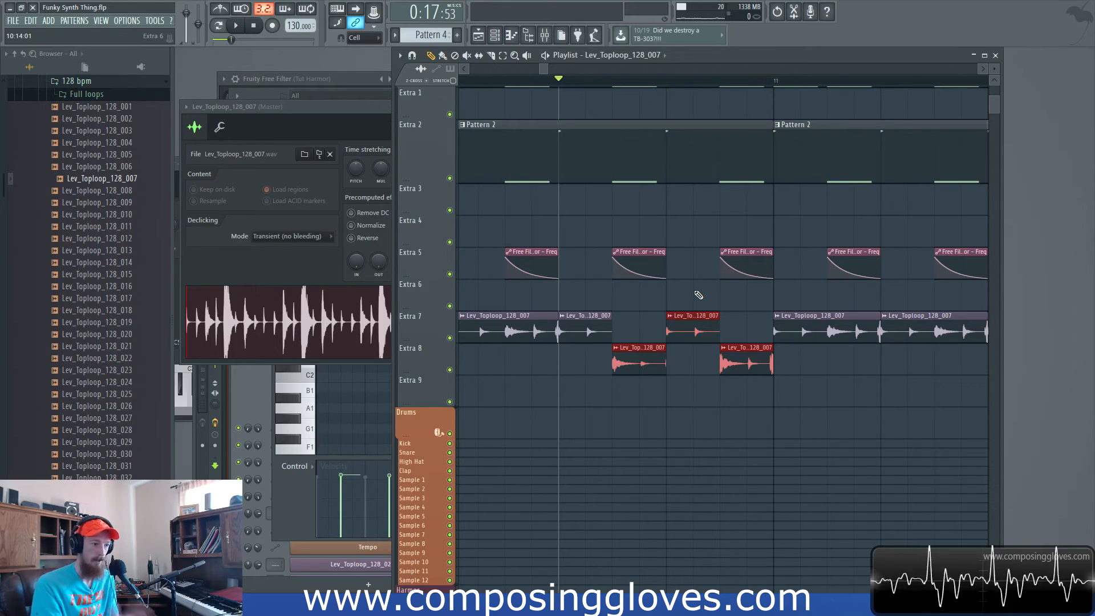
{"action": "left_click", "coordinate": [727, 384]}
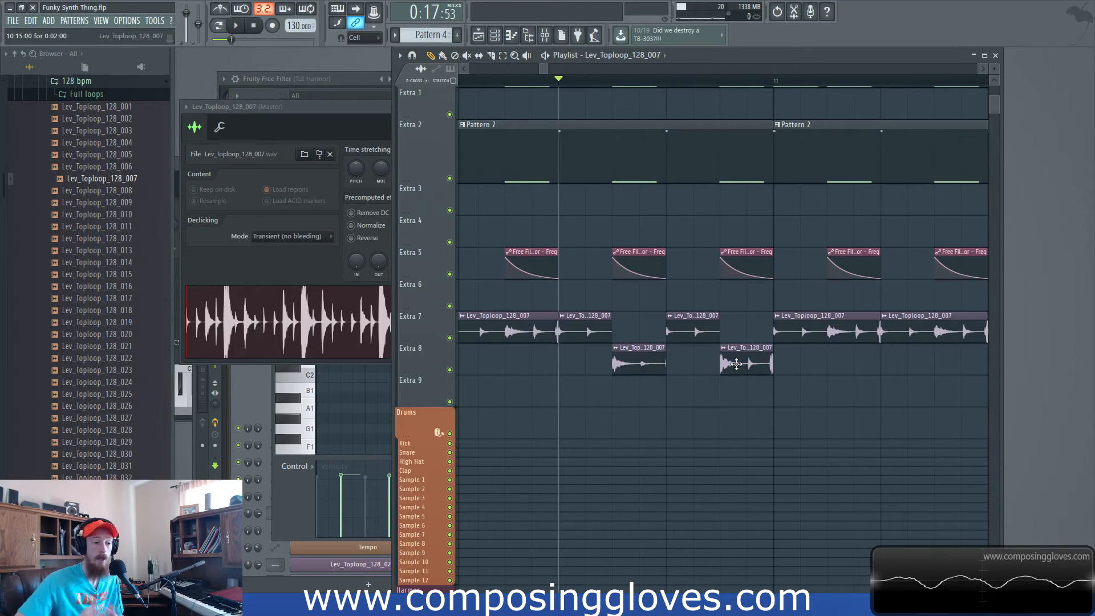
Play from the middle of bar 10 into bar 14 and review how the top-loop variation repeats on Extra 7 and Extra 8.
{"action": "key", "text": "space"}
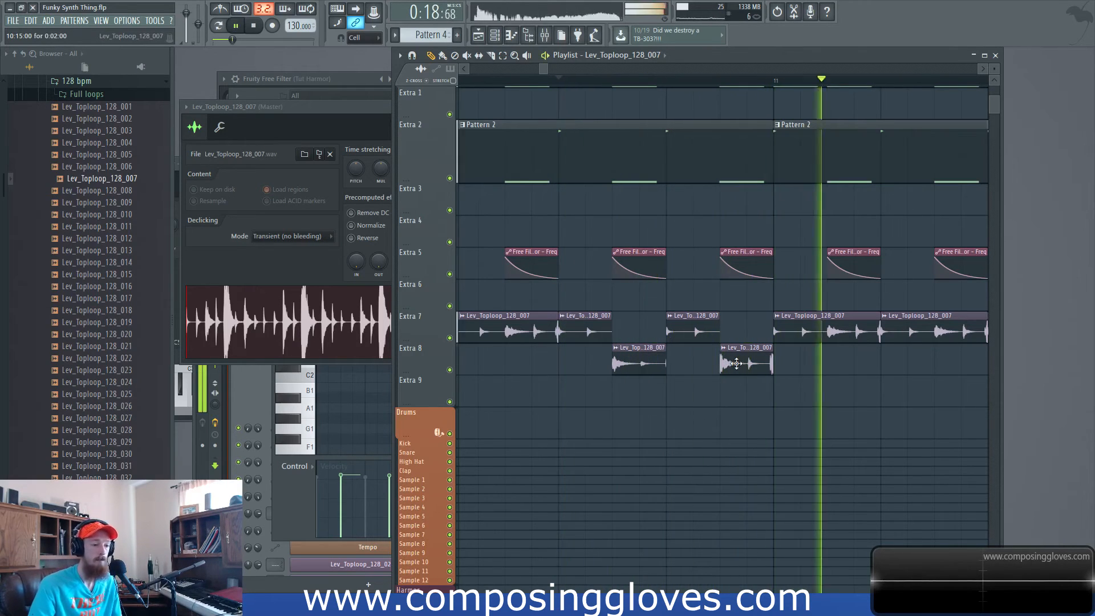
{"action": "scroll", "coordinate": [854, 355], "scroll_direction": "down", "scroll_amount": 4}
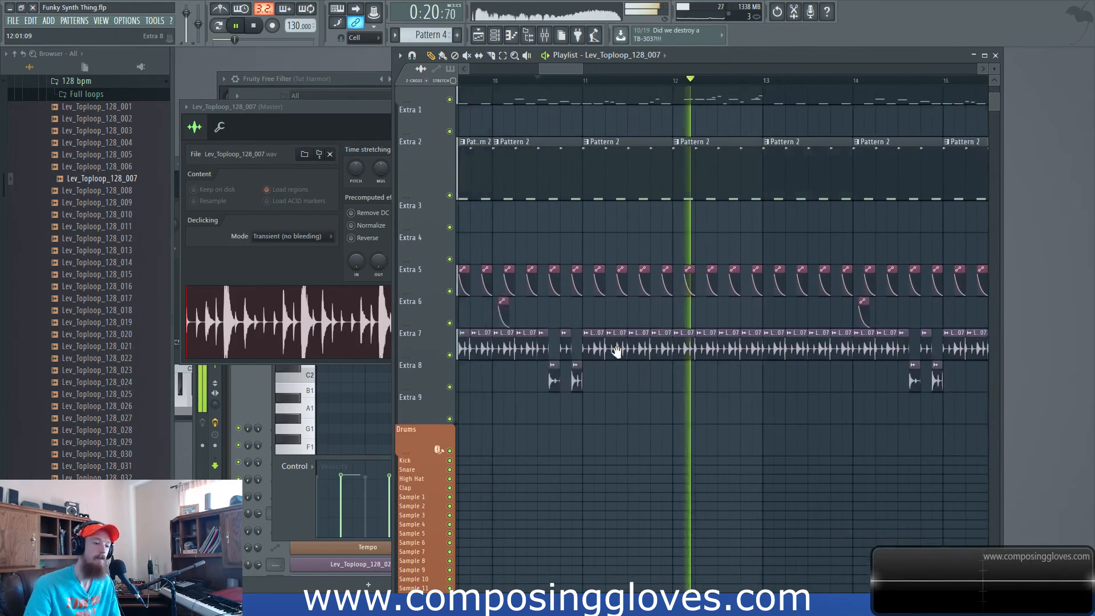
{"action": "scroll", "coordinate": [715, 378], "scroll_direction": "down", "scroll_amount": 1}
{"action": "scroll", "coordinate": [634, 357], "scroll_direction": "down", "scroll_amount": 4}
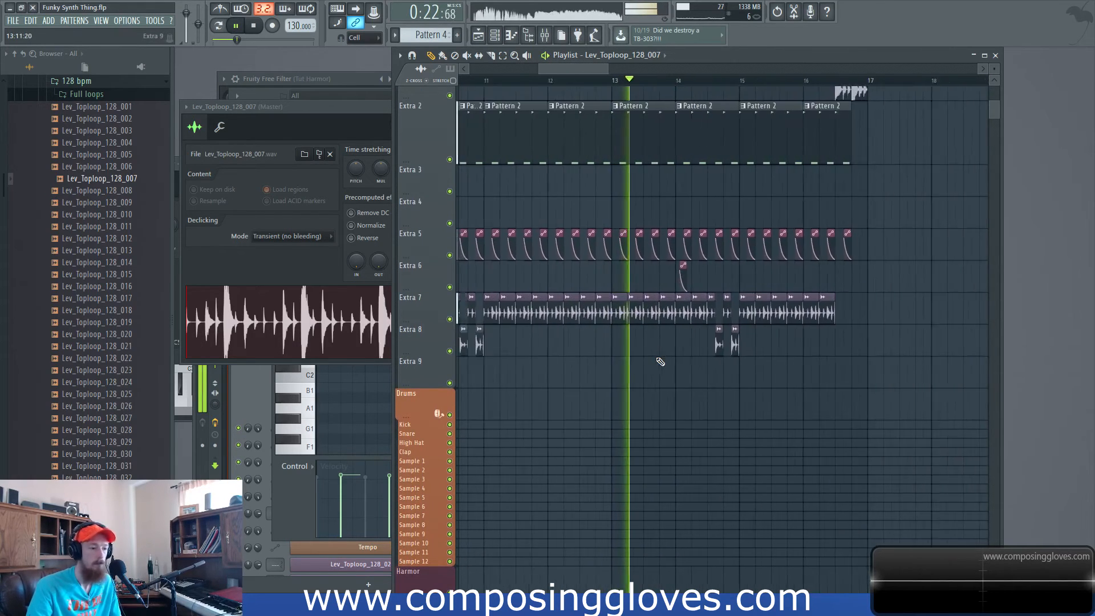
{"action": "scroll", "coordinate": [656, 355], "scroll_direction": "up", "scroll_amount": 1}
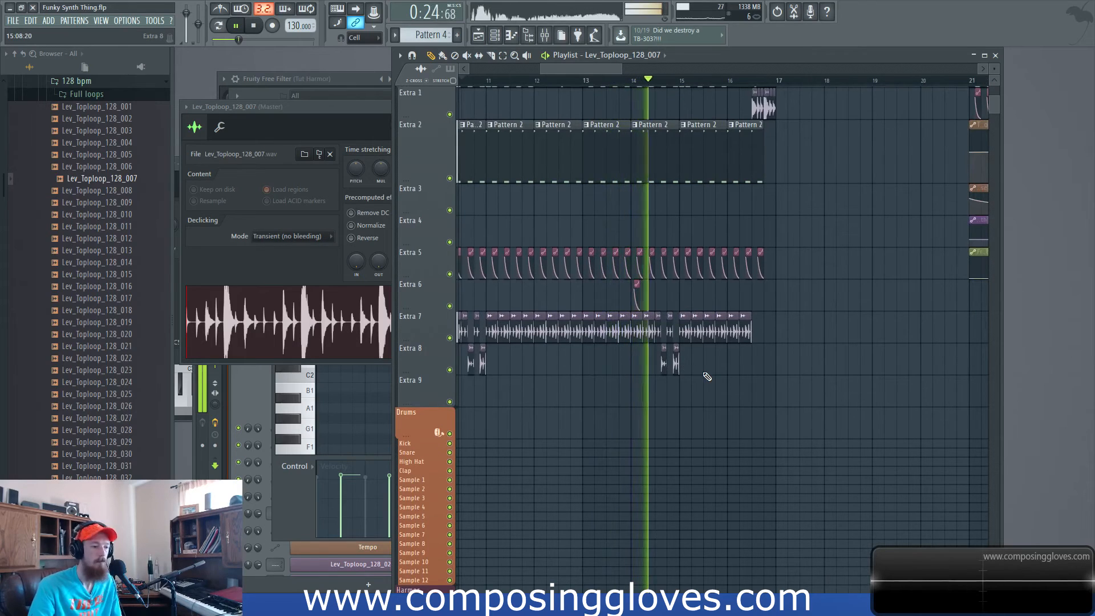
{"action": "key", "text": "space"}
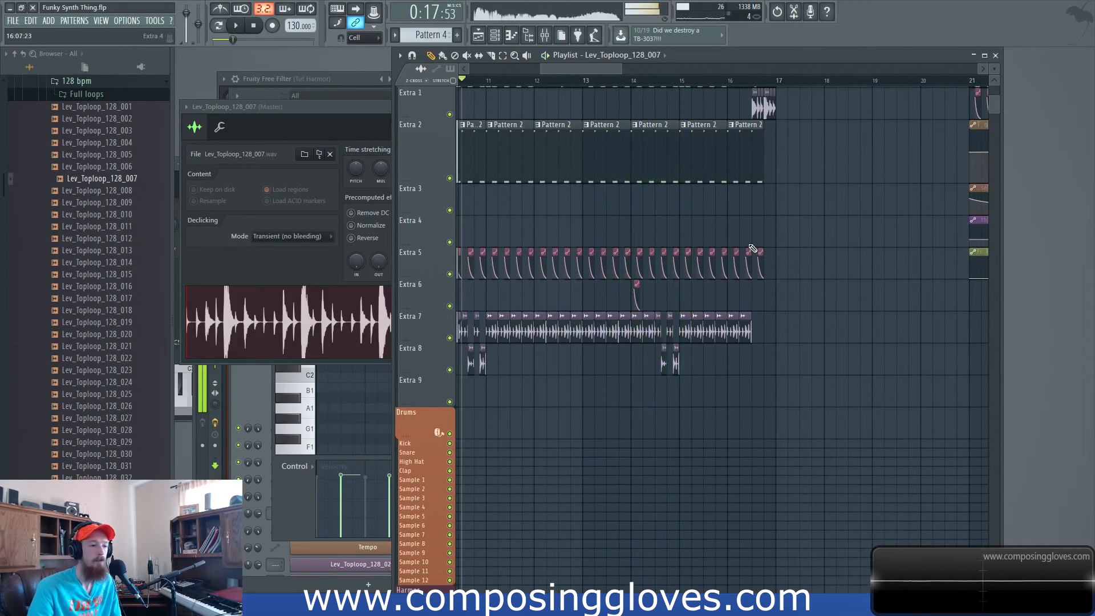
Play the ending of the first section from bar 16 to bar 17.
{"action": "scroll", "coordinate": [752, 227], "scroll_direction": "up", "scroll_amount": 1}
{"action": "left_click", "coordinate": [736, 81]}
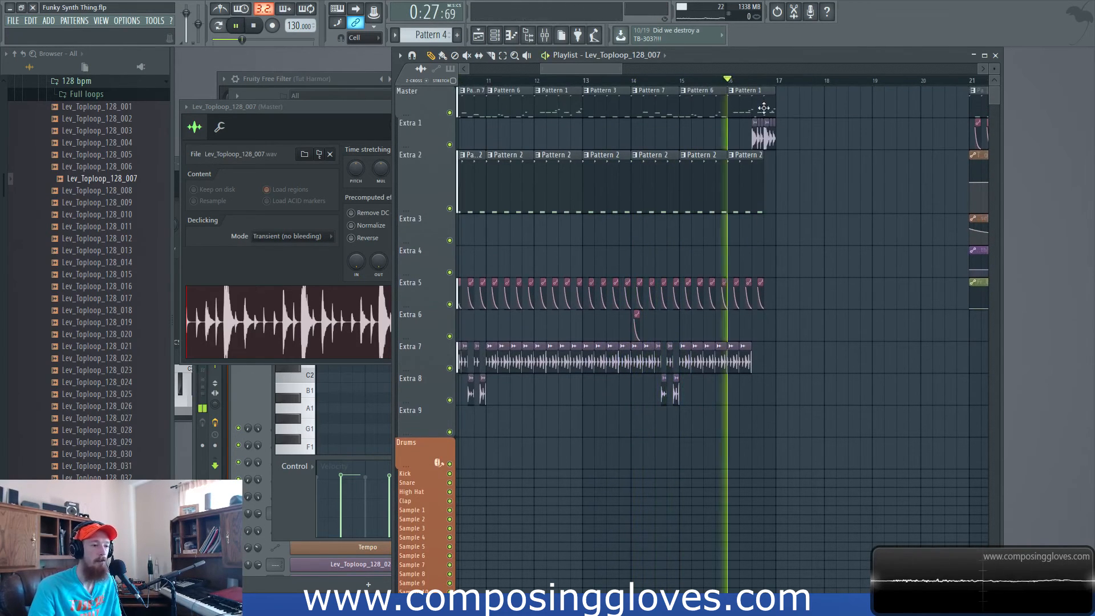
{"action": "key", "text": "space"}
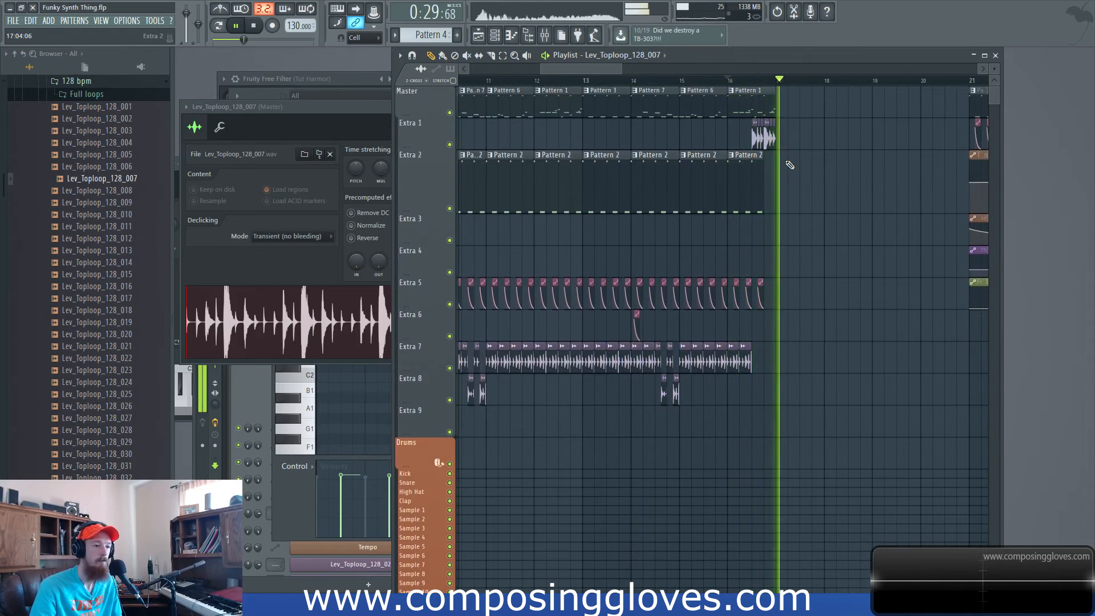
{"action": "key", "text": "space"}
Examine the group of short sample clips on Extra 1 at the end of bar 16 up close.
{"action": "scroll", "coordinate": [710, 137], "scroll_direction": "up", "scroll_amount": 3}
{"action": "left_click_drag", "start_coordinate": [701, 141], "coordinate": [873, 117]}
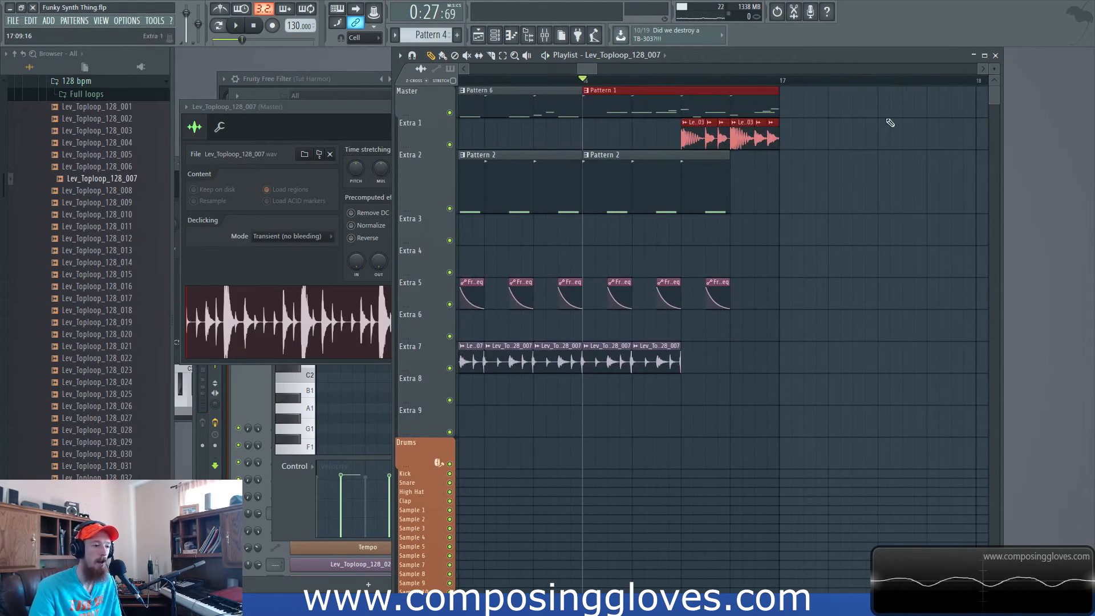
{"action": "left_click_drag", "start_coordinate": [715, 135], "coordinate": [738, 139]}
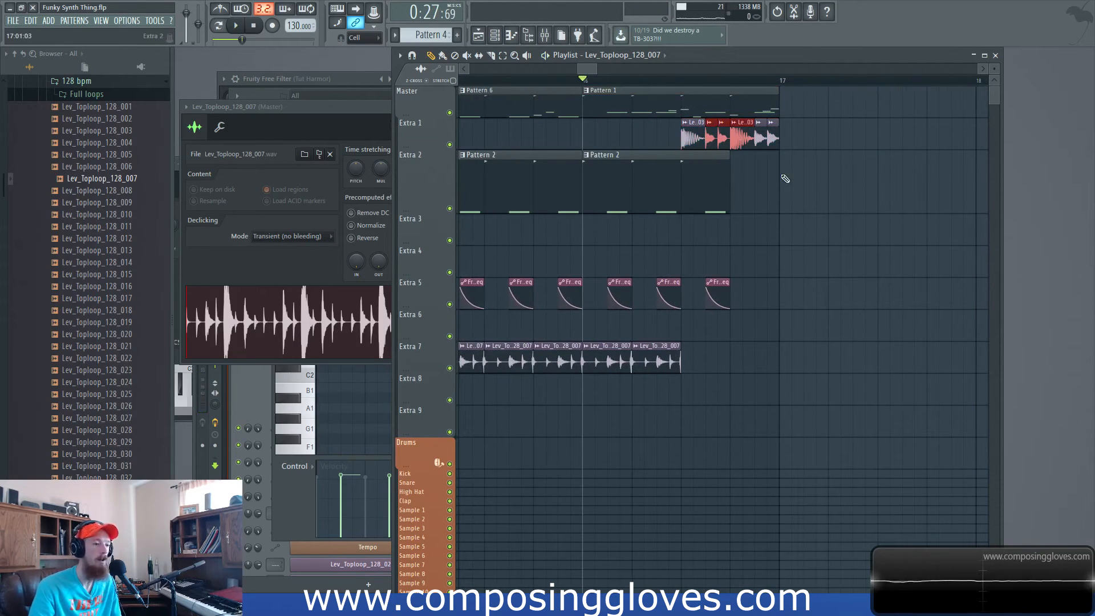
{"action": "left_click", "coordinate": [773, 142]}
{"action": "left_click", "coordinate": [689, 146]}
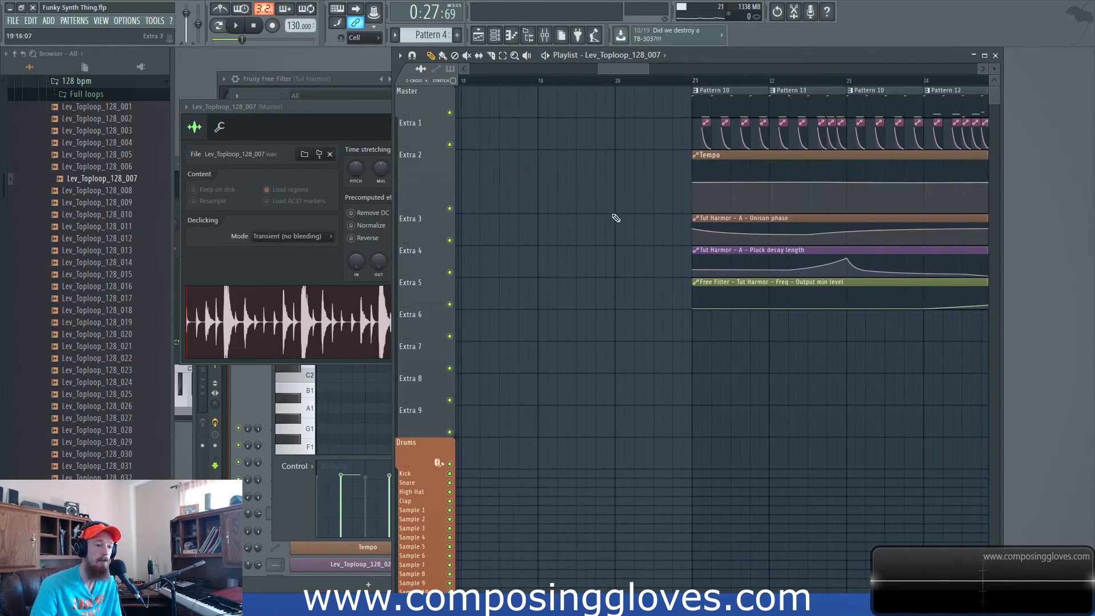
Play the second playlist section from bar 21 into bar 23.
{"action": "scroll", "coordinate": [754, 182], "scroll_direction": "down", "scroll_amount": 6}
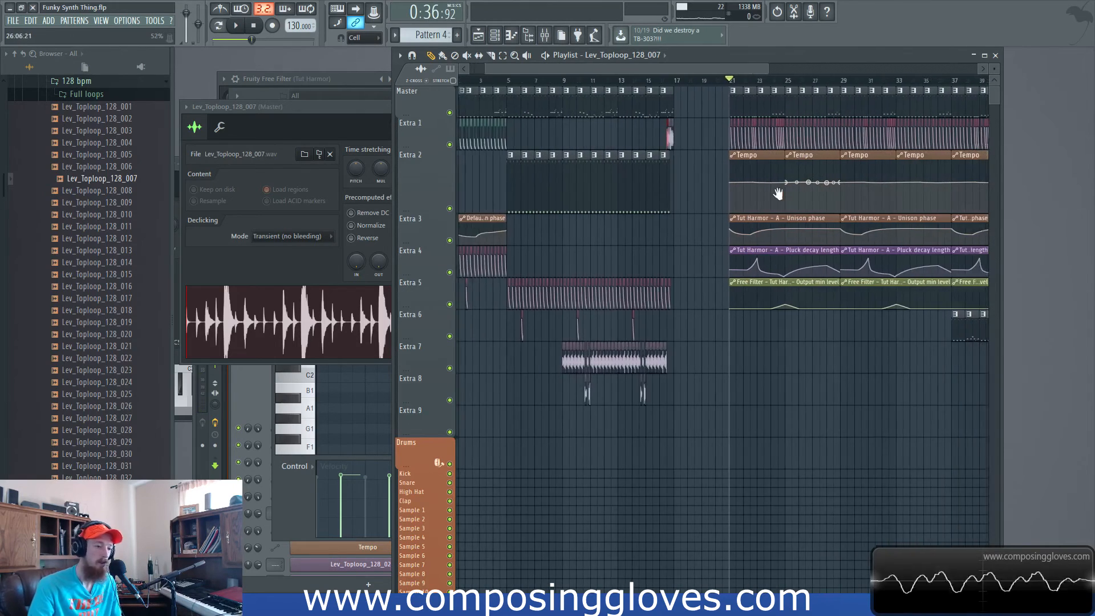
{"action": "key", "text": "space"}
{"action": "scroll", "coordinate": [706, 215], "scroll_direction": "down", "scroll_amount": 2}
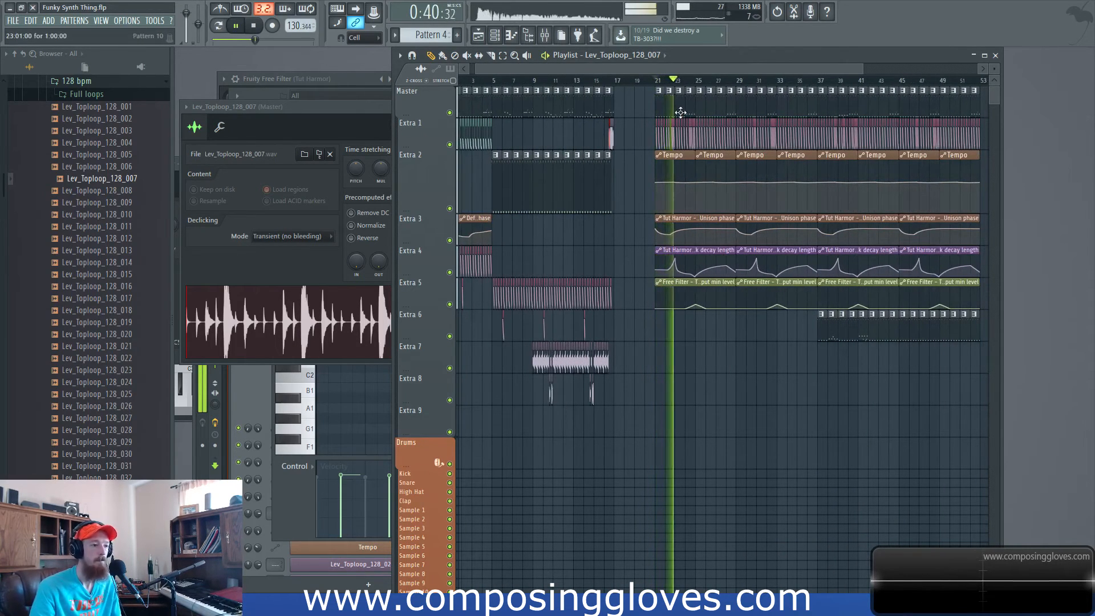
{"action": "key", "text": "space"}
{"action": "key", "text": "F6"}
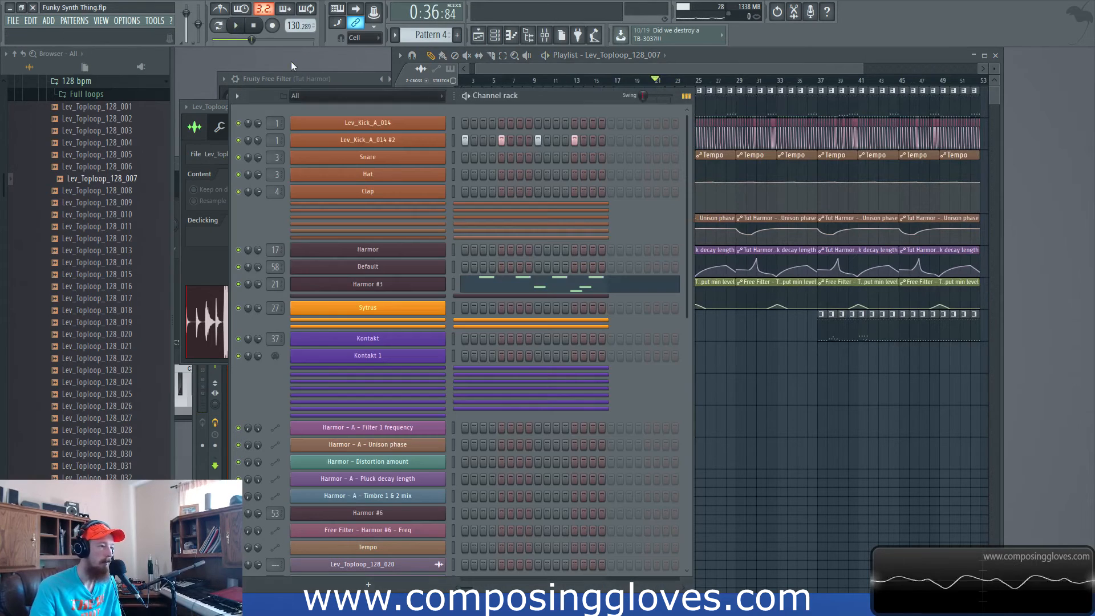
{"action": "left_click", "coordinate": [353, 97]}
{"action": "left_click", "coordinate": [360, 106]}
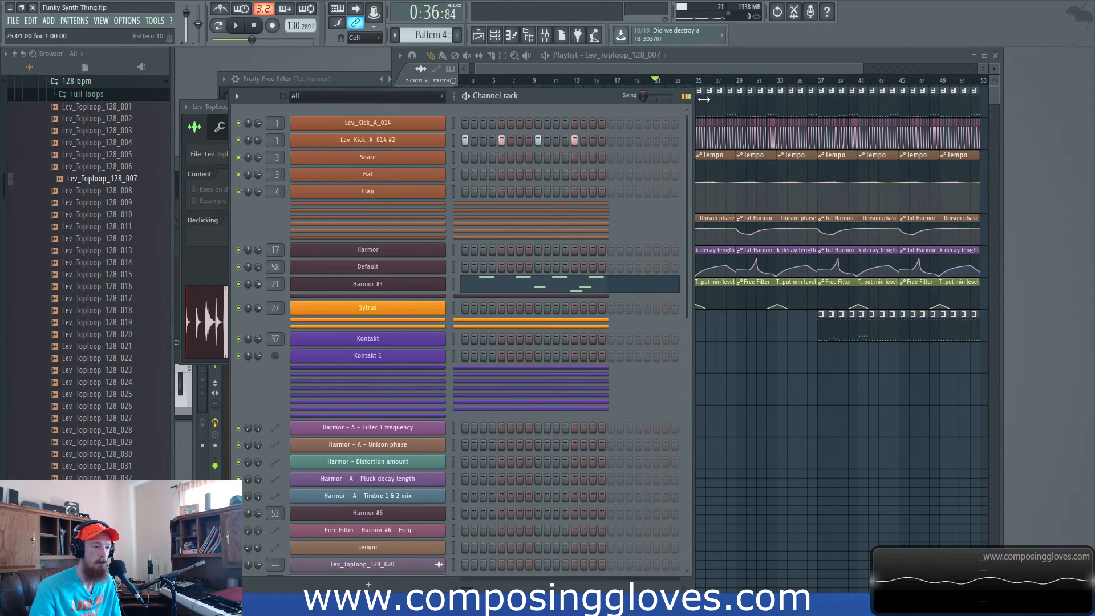
{"action": "left_click", "coordinate": [704, 99]}
Open Pattern 10 from its bar 21 clip, filter the channel rack to Unsorted, and open the Tut Harmor plugin.
{"action": "double_click", "coordinate": [660, 100]}
{"action": "key", "text": "F6"}
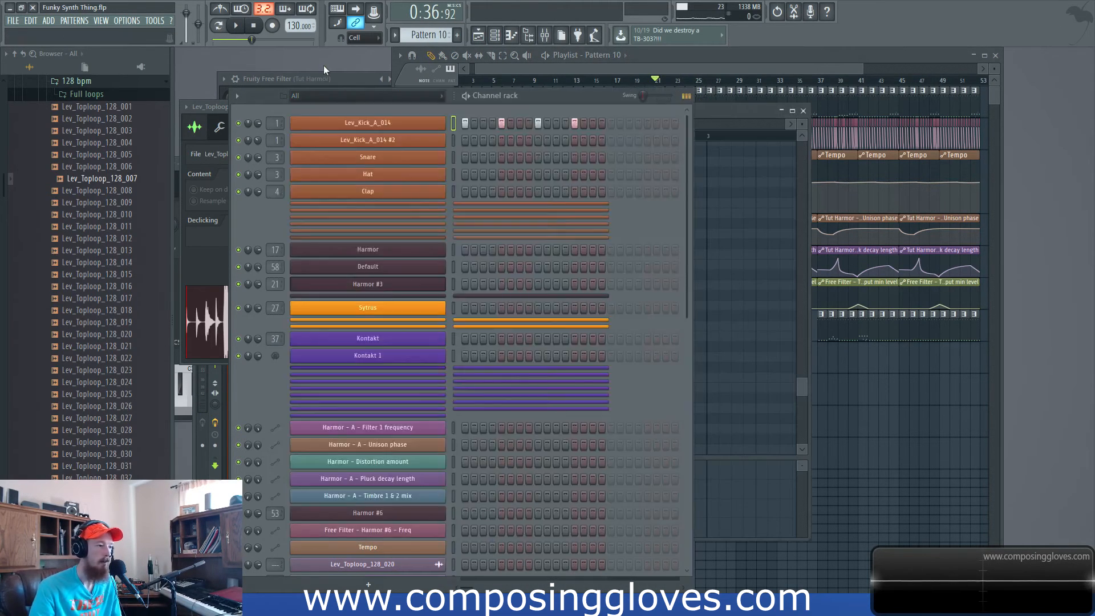
{"action": "left_click", "coordinate": [372, 97]}
{"action": "left_click", "coordinate": [362, 185]}
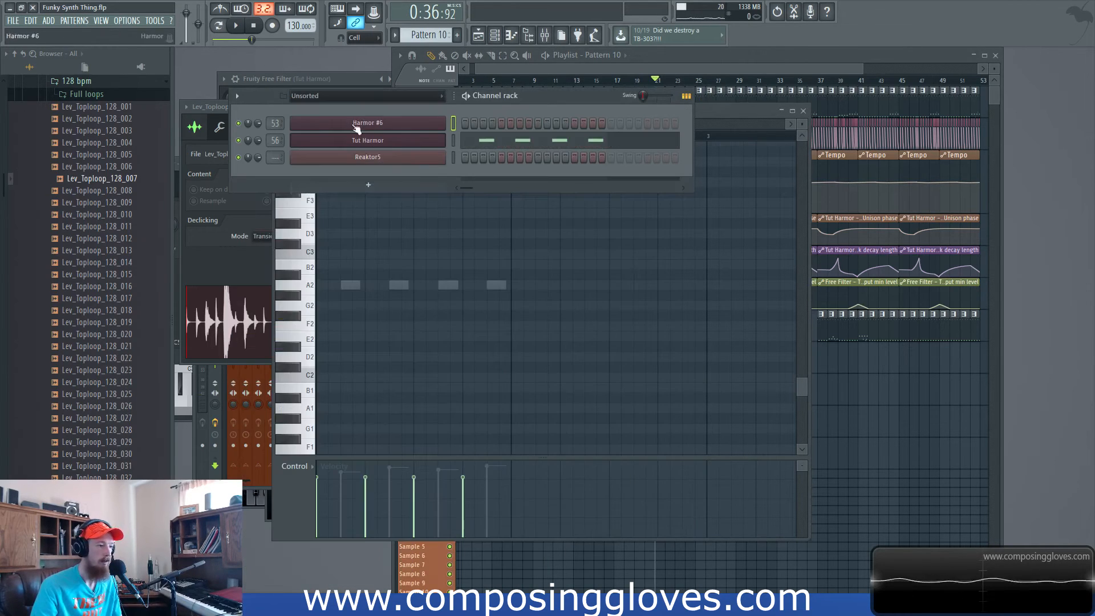
{"action": "left_click", "coordinate": [365, 141]}
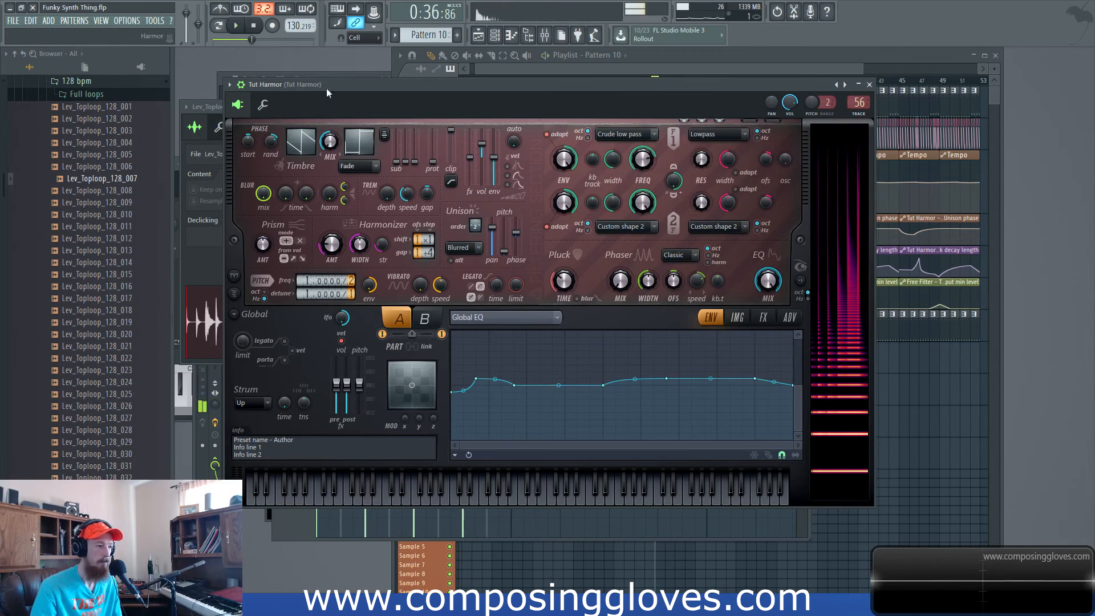
{"action": "key", "text": "F6"}
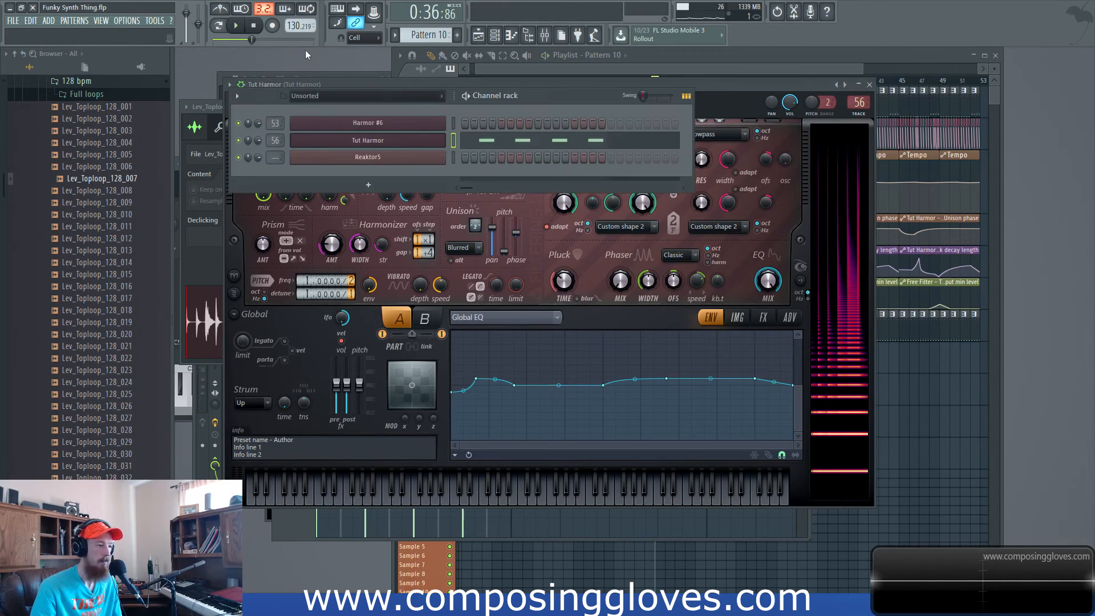
{"action": "left_click", "coordinate": [409, 138]}
Reshape Part A's Global EQ curve during playback with a deep low-frequency dip and a point at about 261.63 Hz, 3.88 dB.
{"action": "left_click_drag", "start_coordinate": [542, 394], "coordinate": [541, 427]}
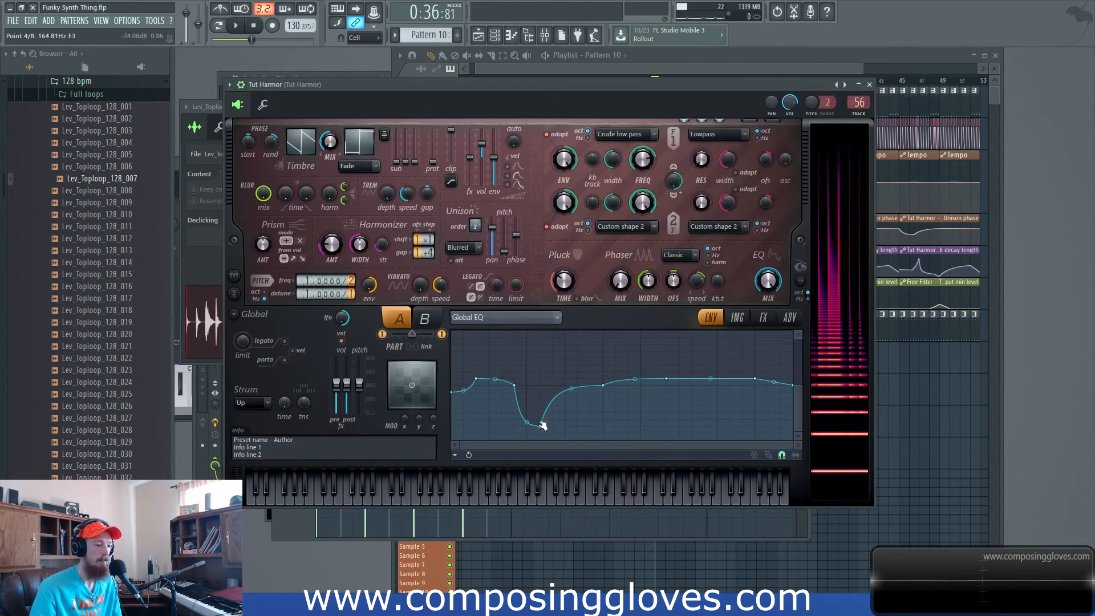
{"action": "key", "text": "space"}
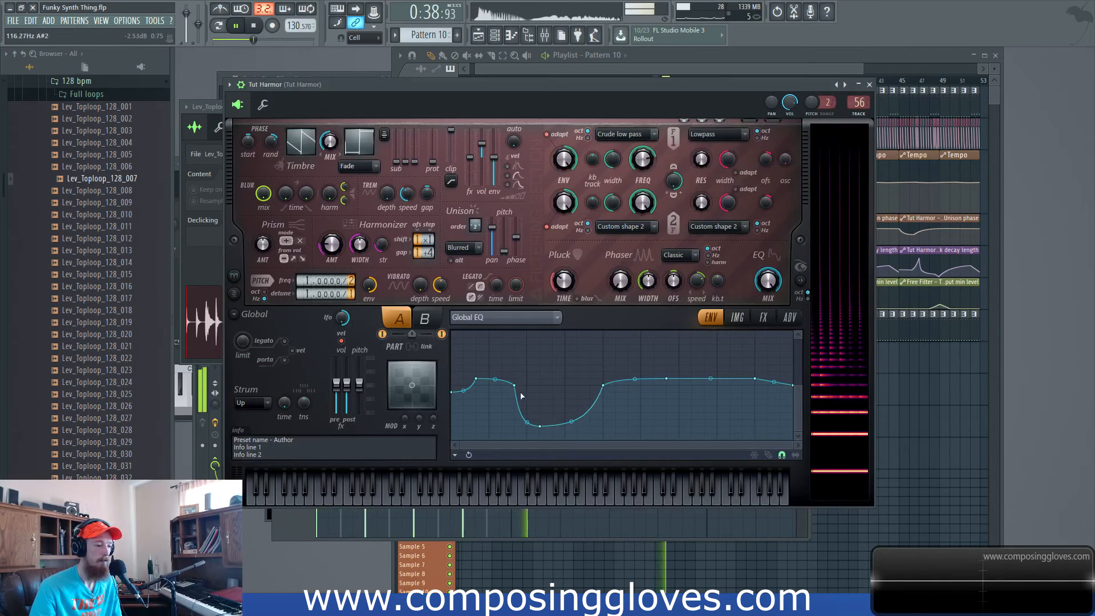
{"action": "left_click_drag", "start_coordinate": [514, 386], "coordinate": [502, 419]}
{"action": "left_click_drag", "start_coordinate": [478, 380], "coordinate": [504, 366]}
{"action": "left_click_drag", "start_coordinate": [541, 425], "coordinate": [565, 401]}
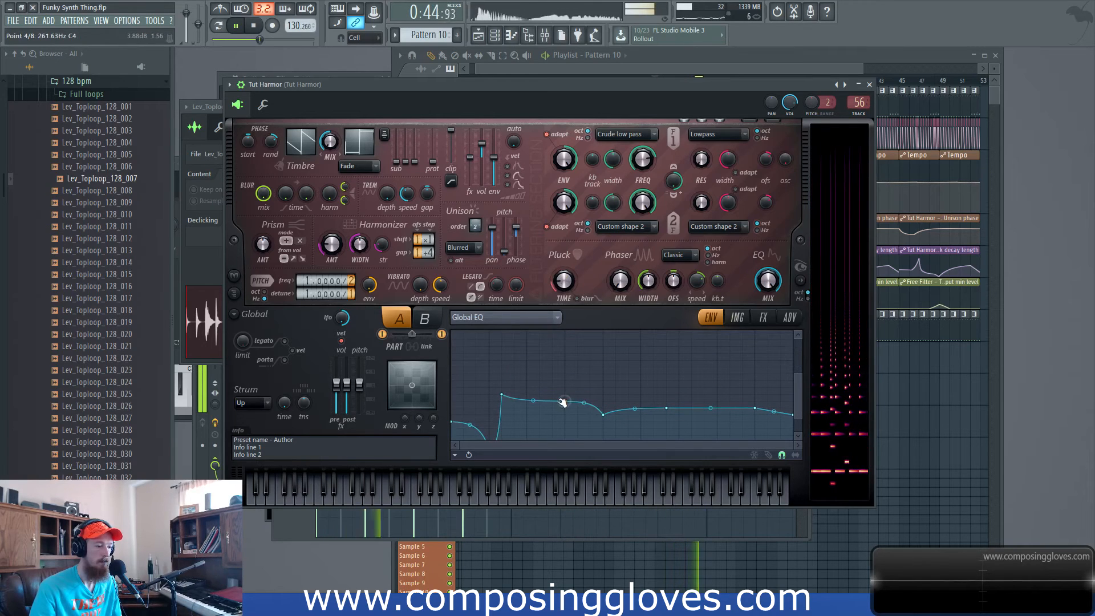
Move the Tut Harmor window aside and restart song playback from bar 21.
{"action": "left_click", "coordinate": [219, 27]}
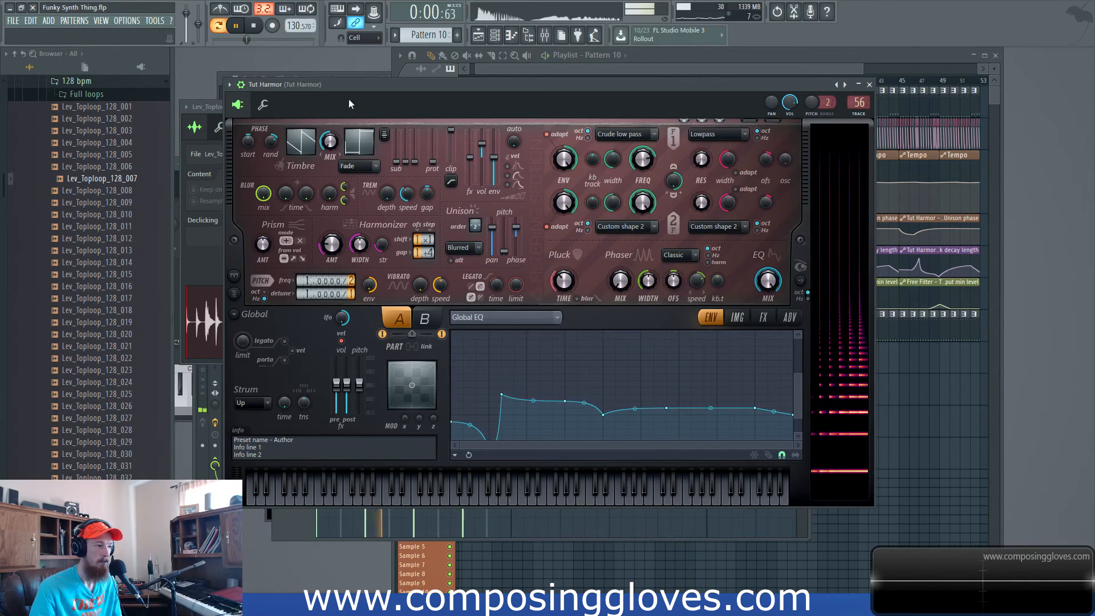
{"action": "key", "text": "space"}
{"action": "left_click_drag", "start_coordinate": [407, 87], "coordinate": [617, 222]}
{"action": "left_click", "coordinate": [660, 85]}
{"action": "left_click", "coordinate": [659, 82]}
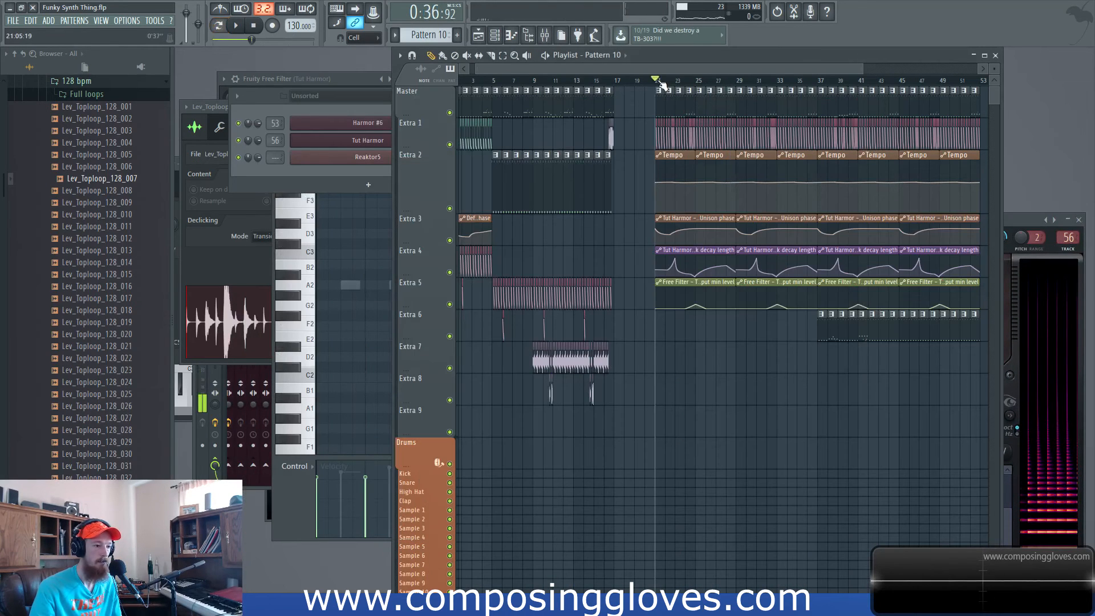
{"action": "key", "text": "space"}
Bring the Tut Harmor window back, flatten the Global EQ curve just above the low dip, and replay from bar 21.
{"action": "left_click", "coordinate": [350, 105]}
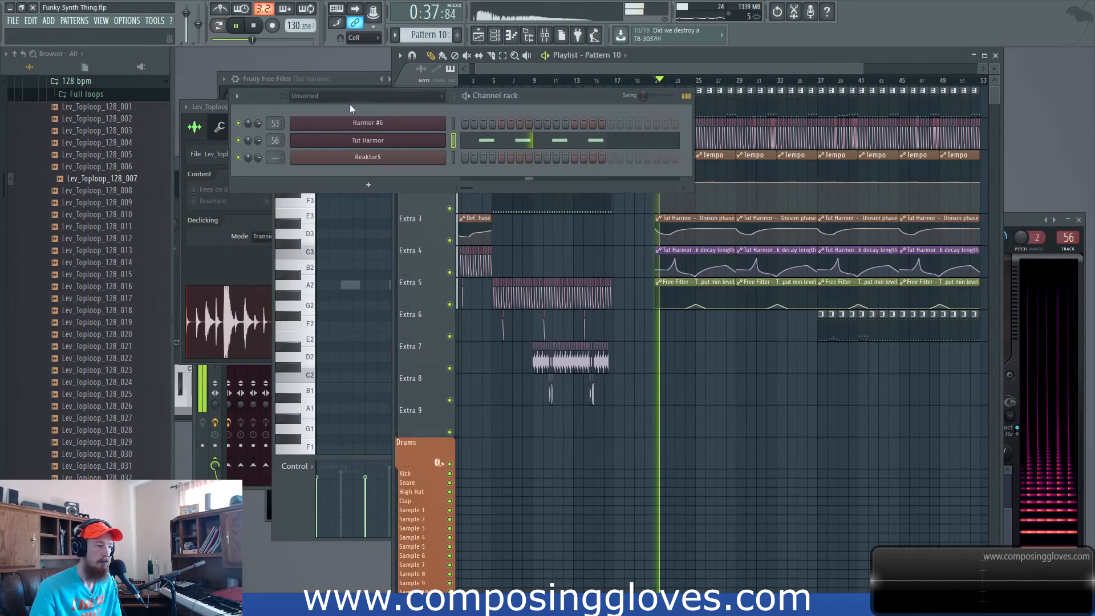
{"action": "double_click", "coordinate": [377, 141]}
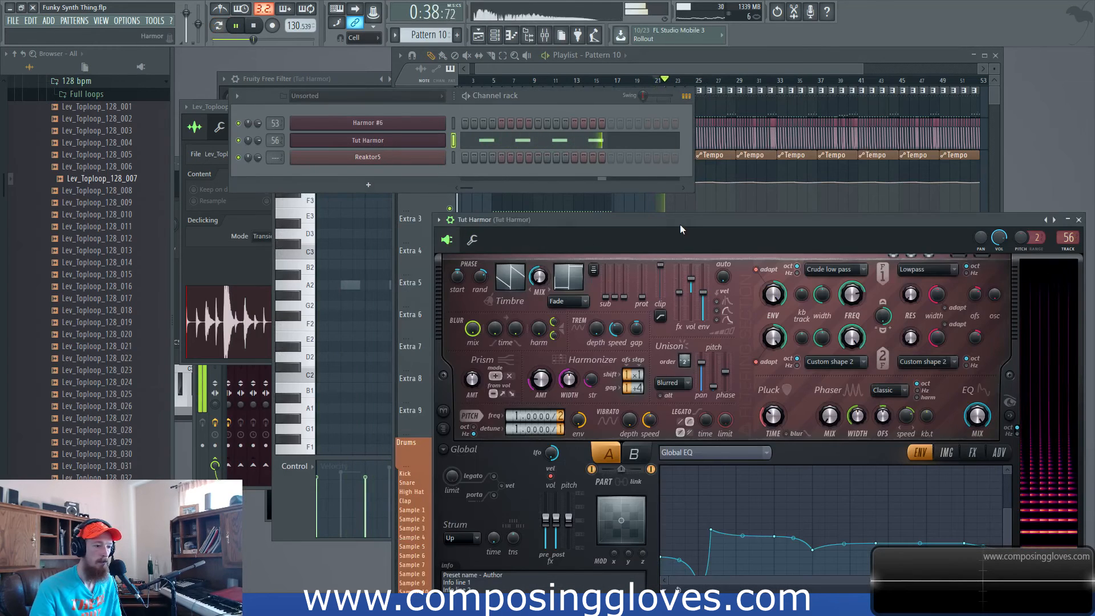
{"action": "left_click_drag", "start_coordinate": [680, 222], "coordinate": [515, 90]}
{"action": "key", "text": "space"}
{"action": "left_click_drag", "start_coordinate": [550, 394], "coordinate": [613, 418]}
{"action": "key", "text": "space"}
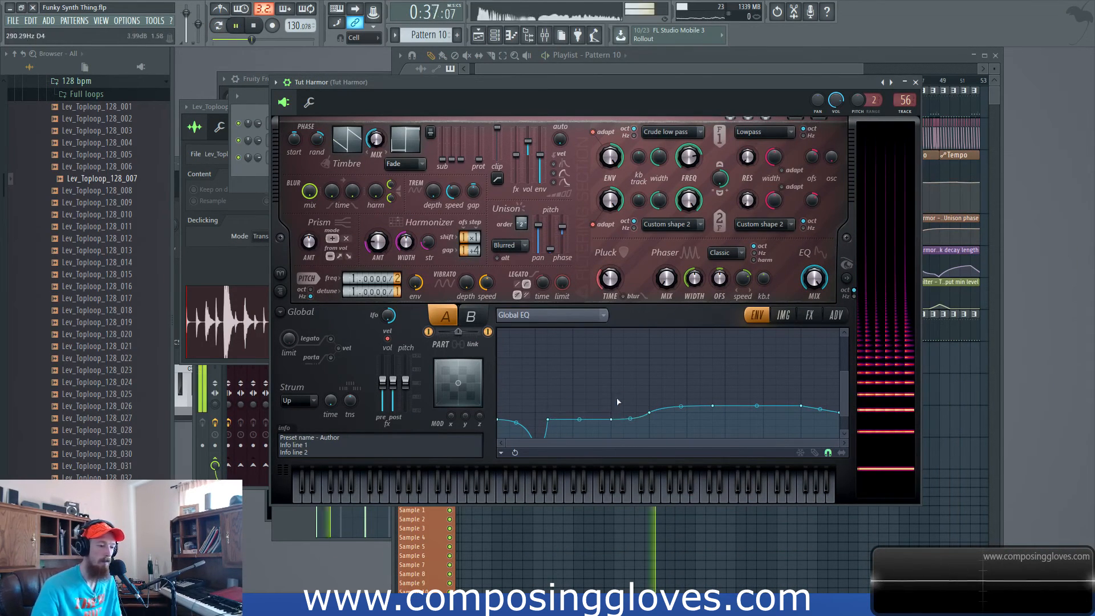
Move the Tut Harmor window up, audition Parts A and B separately during playback, and switch to Part B's Global EQ.
{"action": "left_click_drag", "start_coordinate": [633, 81], "coordinate": [576, 62]}
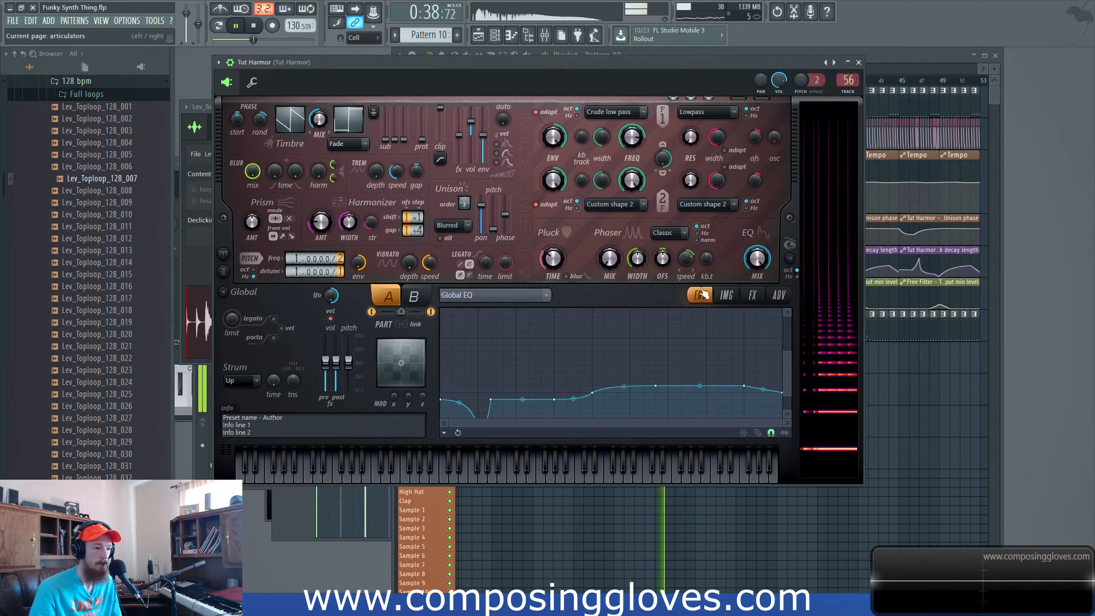
{"action": "left_click", "coordinate": [414, 296]}
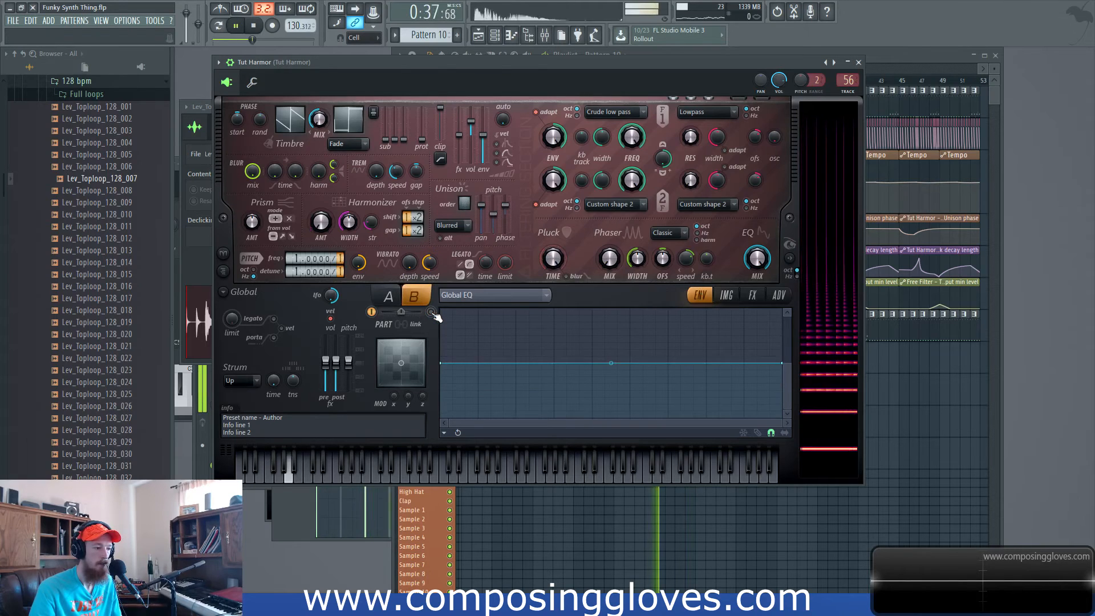
{"action": "left_click", "coordinate": [374, 313]}
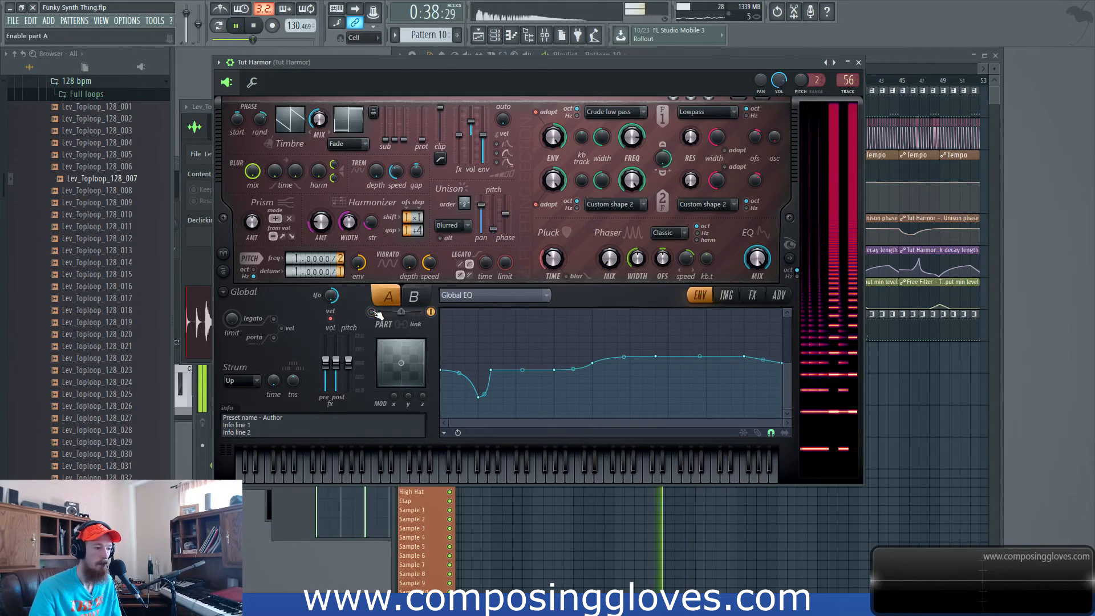
{"action": "left_click", "coordinate": [414, 296]}
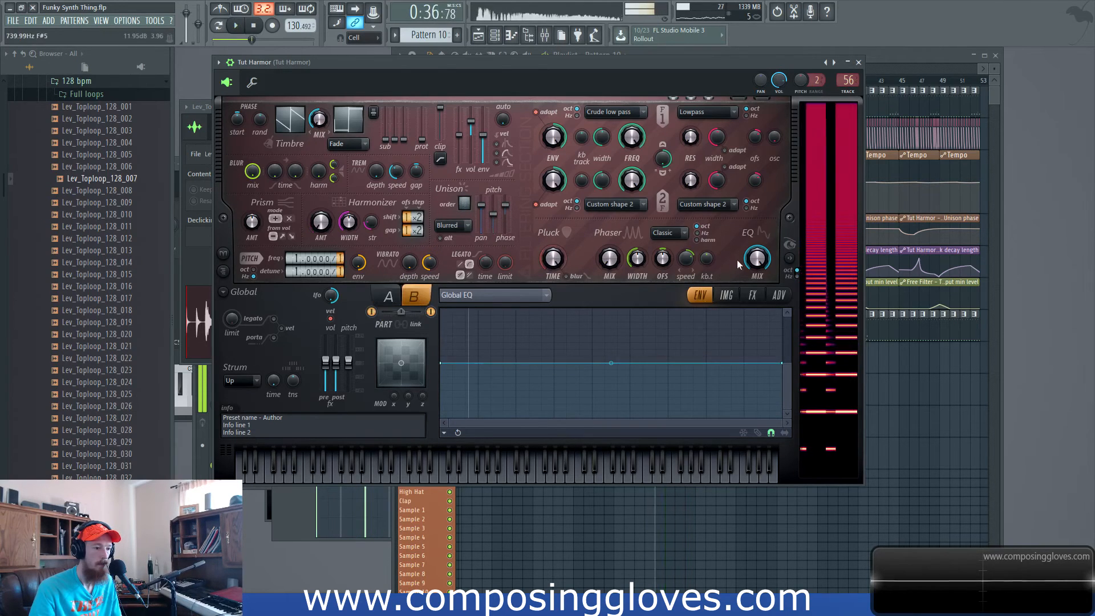
Add three points to Part B's Global EQ, forming a -12.04 dB low-frequency dip followed by a boost, auditioning with playback.
{"action": "right_click", "coordinate": [551, 350]}
{"action": "right_click", "coordinate": [467, 385]}
{"action": "key", "text": "space"}
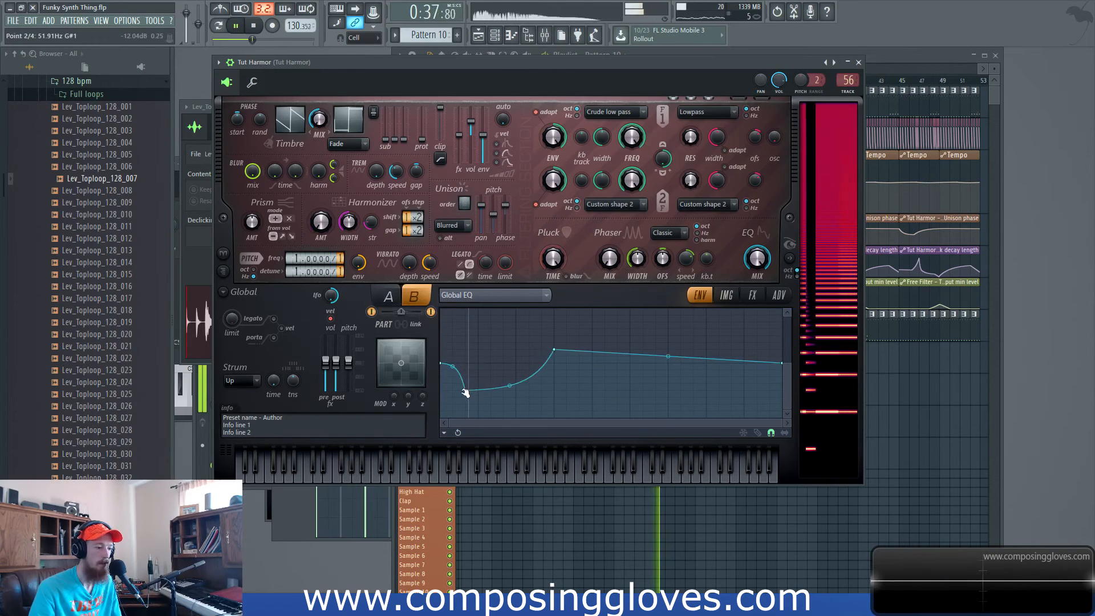
{"action": "key", "text": "space"}
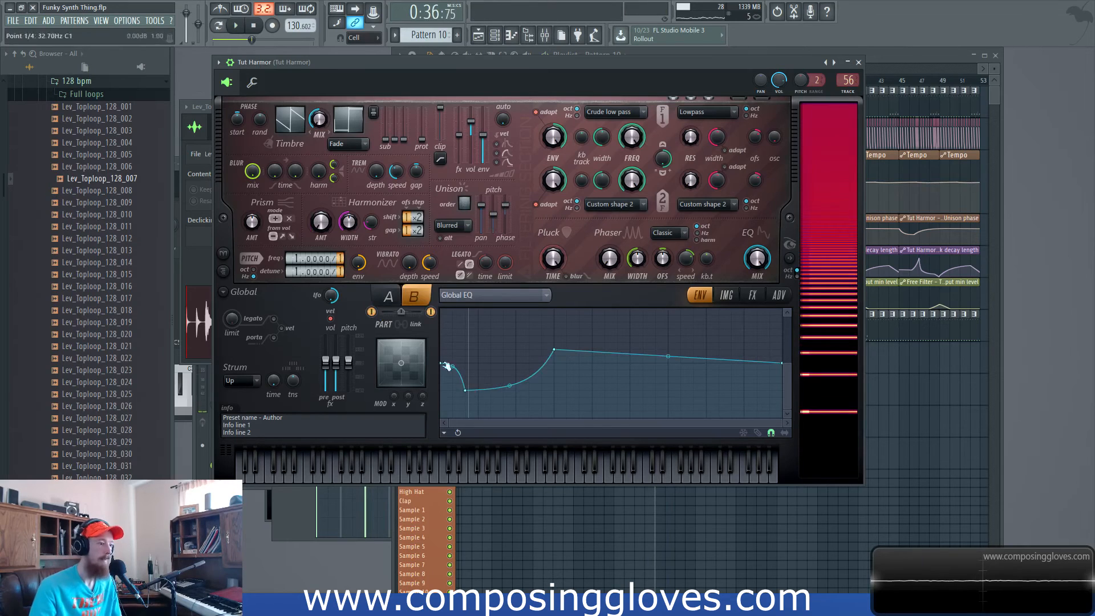
{"action": "left_click_drag", "start_coordinate": [453, 367], "coordinate": [452, 390]}
{"action": "key", "text": "space"}
{"action": "right_click", "coordinate": [491, 356]}
{"action": "left_click_drag", "start_coordinate": [493, 358], "coordinate": [489, 339]}
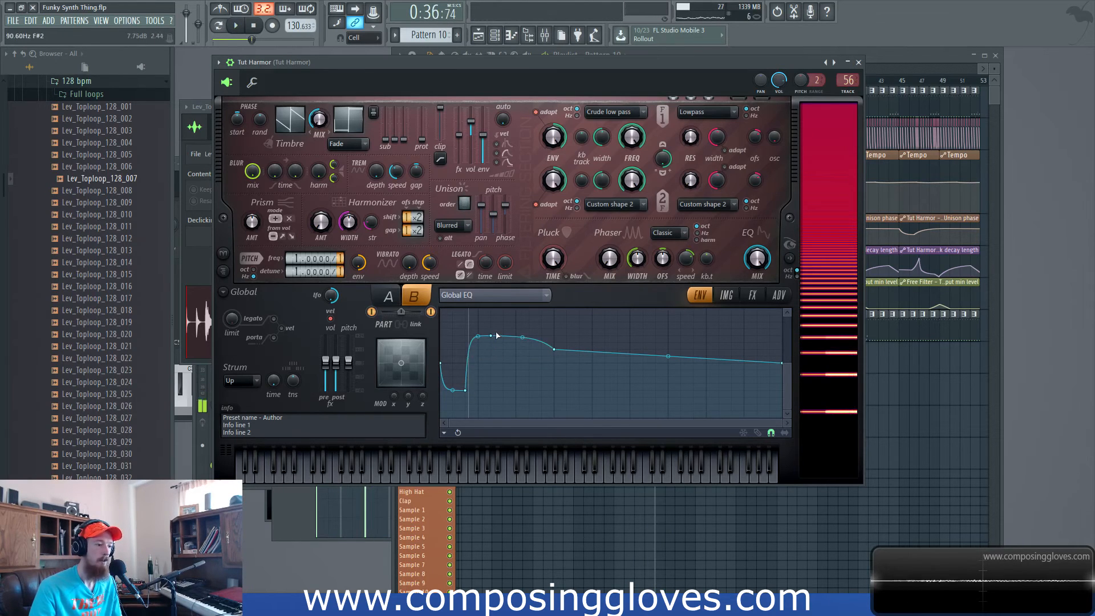
Add a high boost point and spread Part B's EQ curve into a gradual rise from -12.04 dB at 32.70 Hz.
{"action": "left_click_drag", "start_coordinate": [497, 336], "coordinate": [526, 357]}
{"action": "right_click", "coordinate": [682, 355]}
{"action": "left_click_drag", "start_coordinate": [682, 355], "coordinate": [706, 342]}
{"action": "left_click_drag", "start_coordinate": [556, 350], "coordinate": [618, 357]}
{"action": "key", "text": "space"}
{"action": "left_click_drag", "start_coordinate": [530, 364], "coordinate": [466, 390]}
{"action": "left_click_drag", "start_coordinate": [440, 363], "coordinate": [441, 415]}
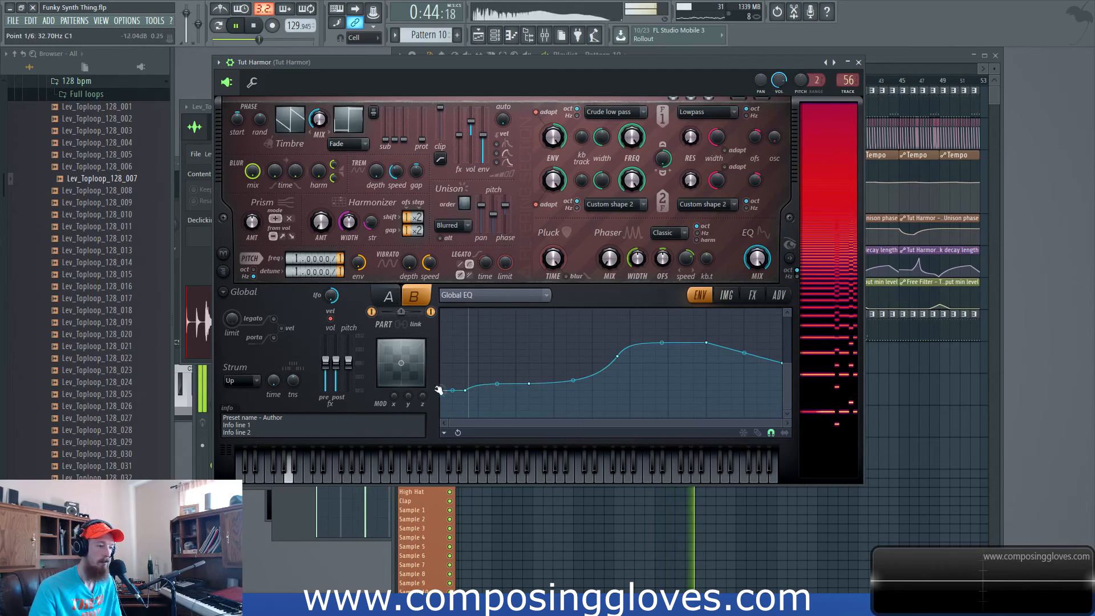
Ease Part B's low-end cut, raise the 164.81 Hz point to about -2.32 dB, and pull the midrange point into a dip.
{"action": "left_click_drag", "start_coordinate": [453, 391], "coordinate": [452, 400]}
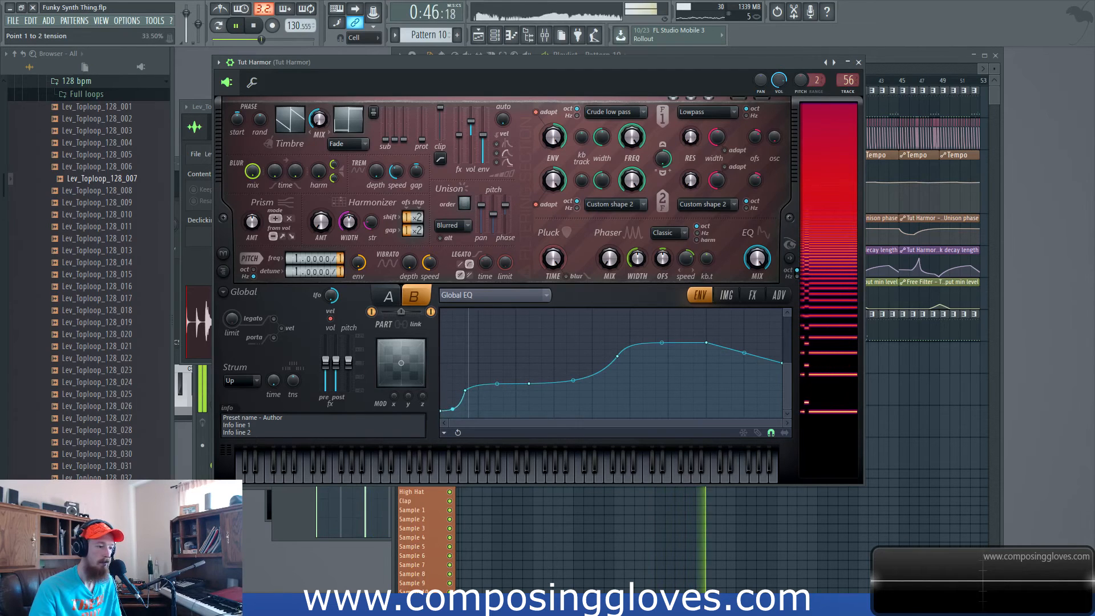
{"action": "left_click_drag", "start_coordinate": [469, 391], "coordinate": [466, 363]}
{"action": "left_click_drag", "start_coordinate": [529, 384], "coordinate": [531, 372]}
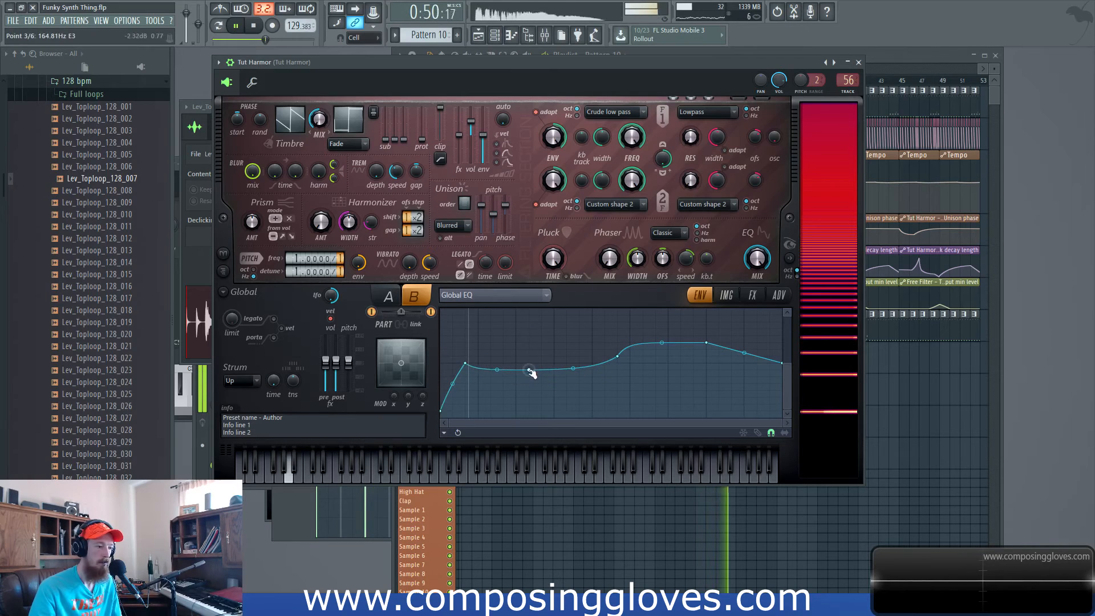
{"action": "left_click_drag", "start_coordinate": [441, 409], "coordinate": [441, 376]}
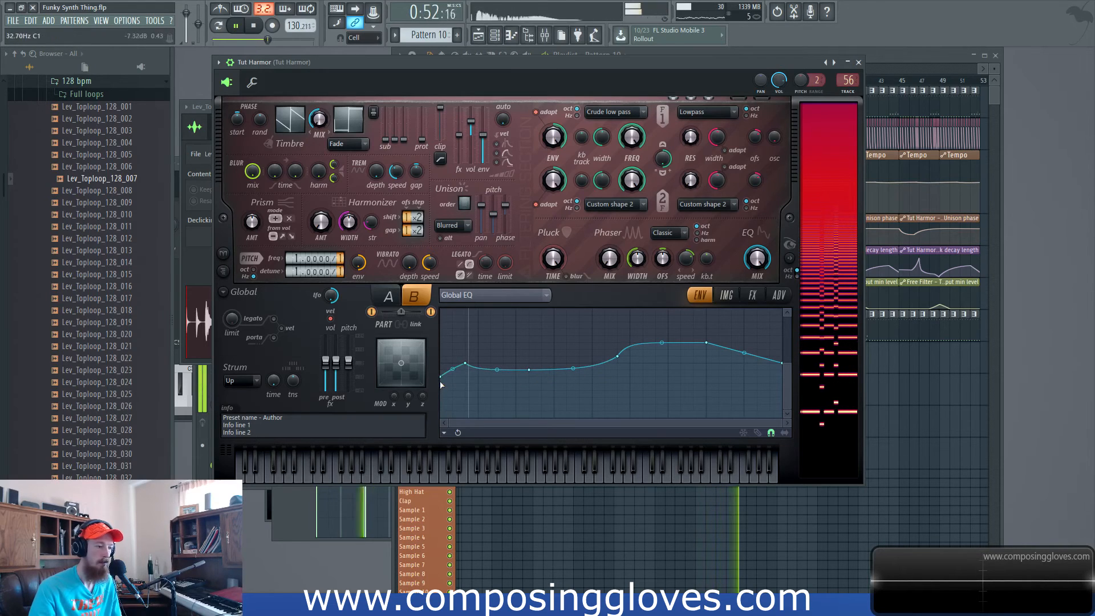
{"action": "left_click_drag", "start_coordinate": [617, 356], "coordinate": [618, 390]}
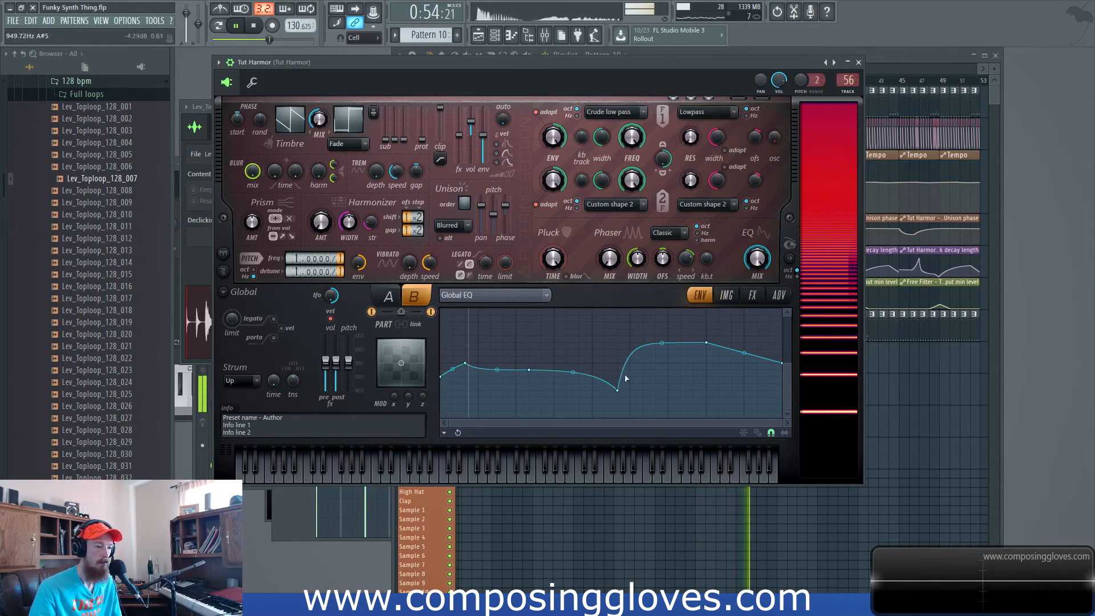
Show Part B's effects and set the Distortion mix to 72% while the song plays.
{"action": "key", "text": "space"}
{"action": "left_click", "coordinate": [726, 296]}
{"action": "left_click", "coordinate": [752, 295]}
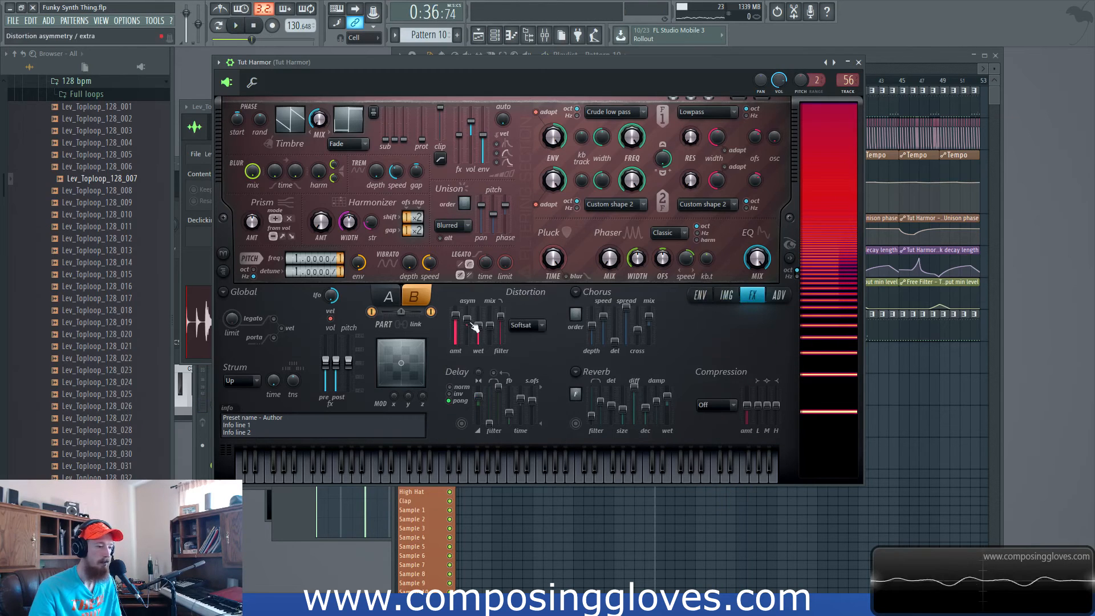
{"action": "key", "text": "space"}
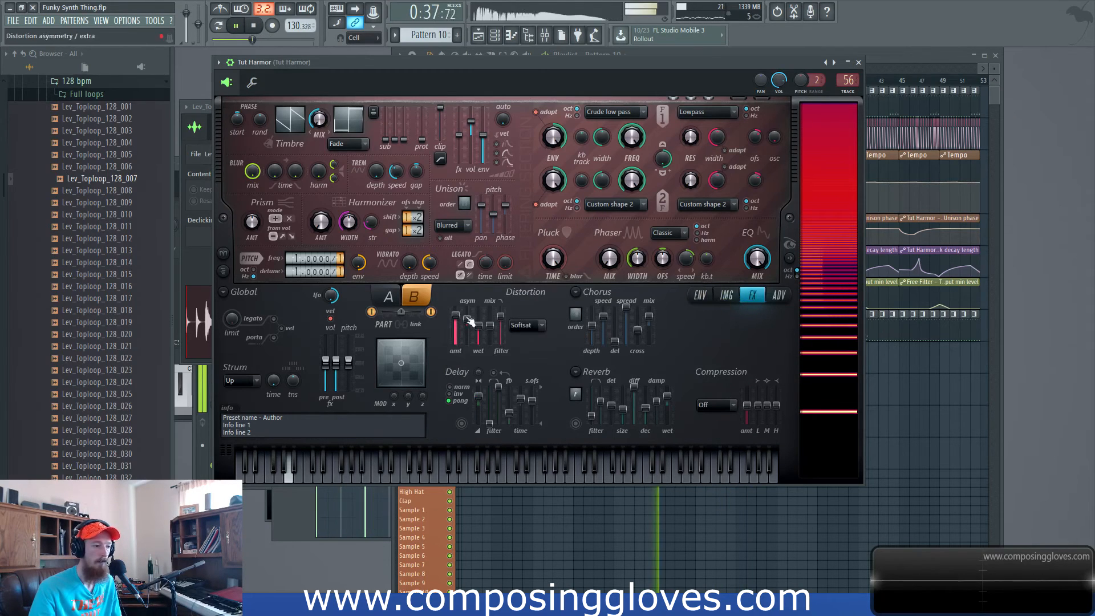
{"action": "left_click_drag", "start_coordinate": [495, 329], "coordinate": [494, 325]}
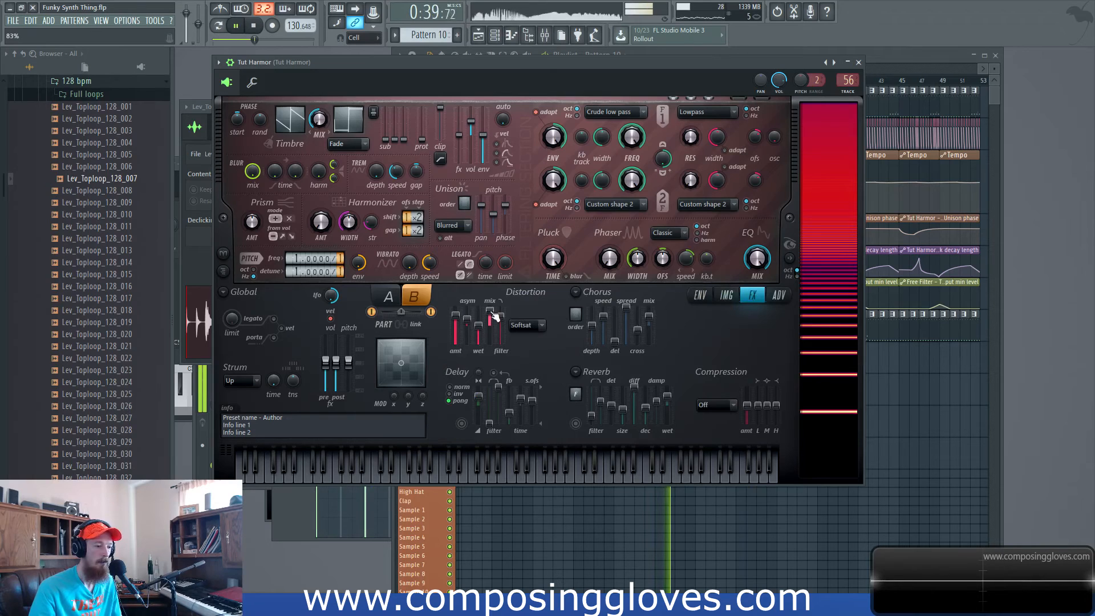
{"action": "left_click_drag", "start_coordinate": [494, 315], "coordinate": [494, 318]}
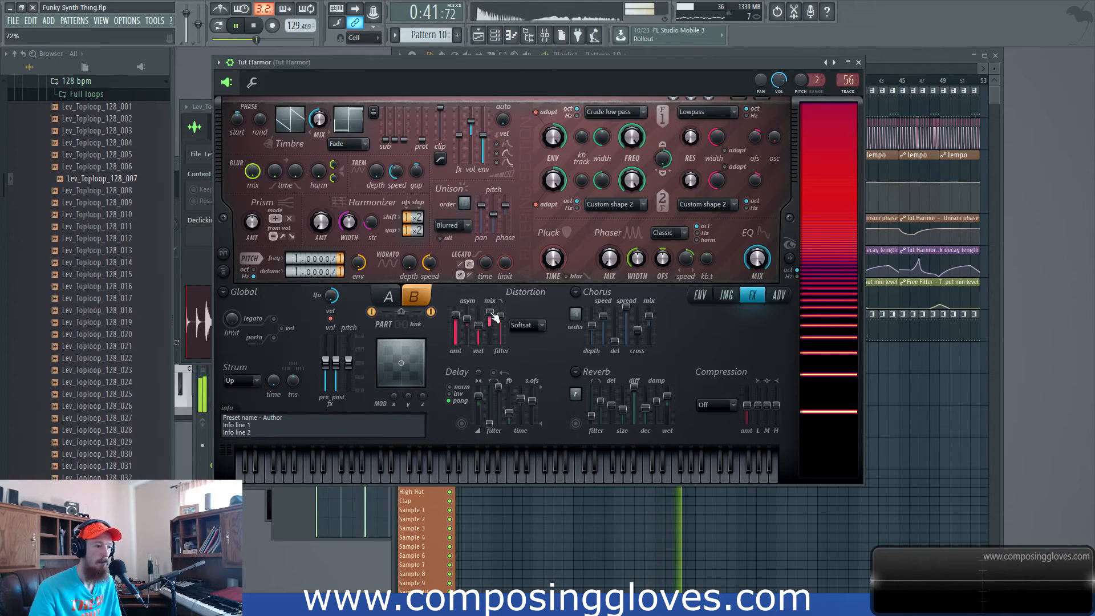
{"action": "key", "text": "space"}
Return to Part B's Global EQ, flatten the curve across the mids with a dip near the high end, and replay it.
{"action": "left_click", "coordinate": [728, 300]}
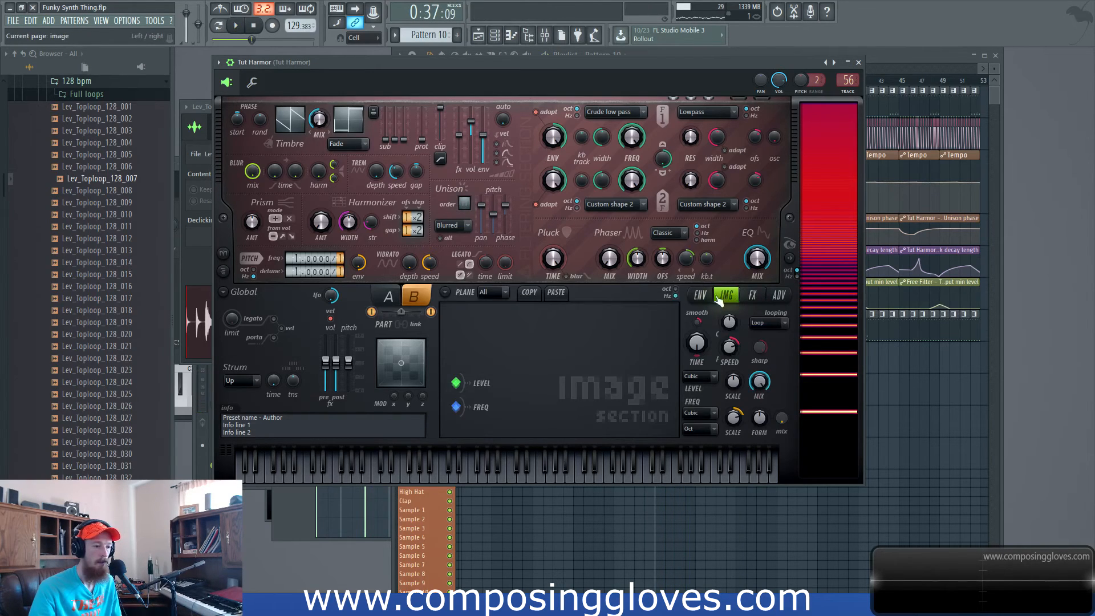
{"action": "left_click", "coordinate": [700, 296]}
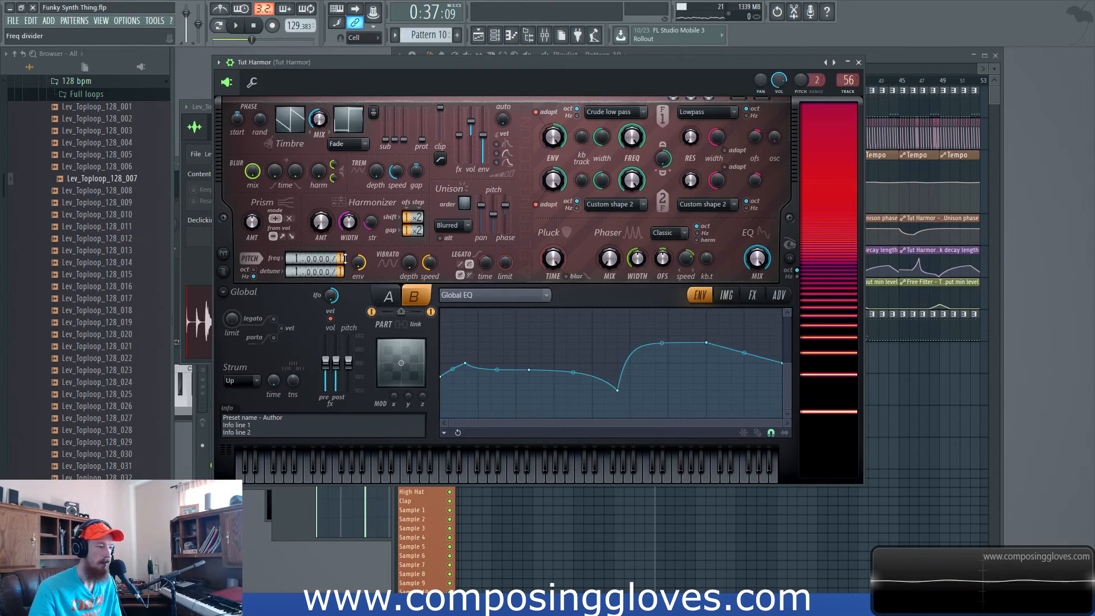
{"action": "key", "text": "space"}
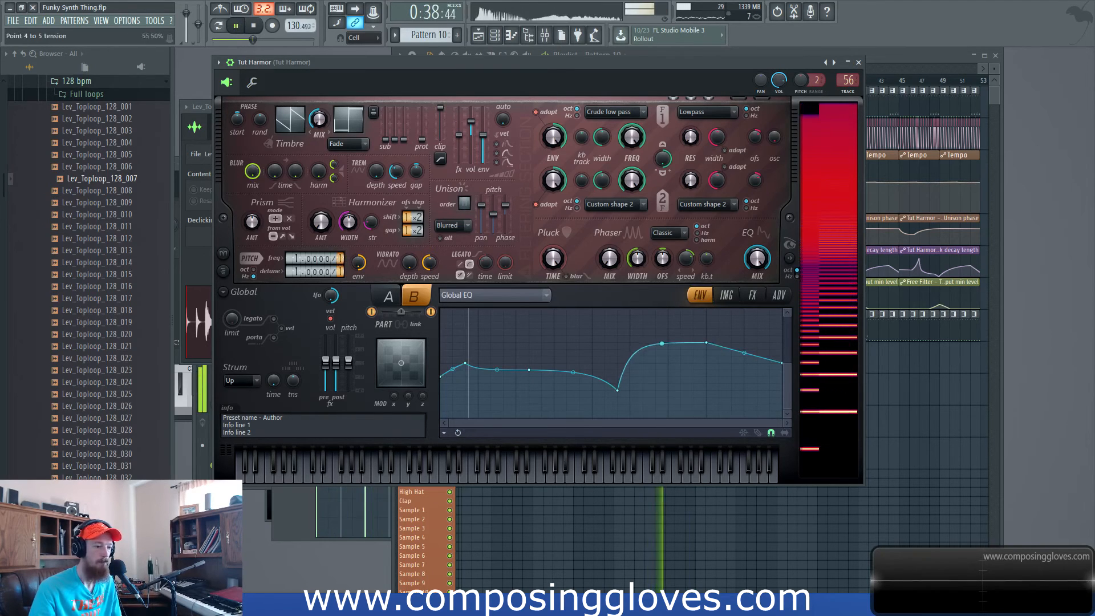
{"action": "left_click_drag", "start_coordinate": [706, 343], "coordinate": [732, 391]}
{"action": "left_click_drag", "start_coordinate": [617, 391], "coordinate": [680, 363]}
{"action": "left_click_drag", "start_coordinate": [529, 370], "coordinate": [529, 397]}
{"action": "mouse_move", "coordinate": [469, 366]}
{"action": "left_mouse_down"}
{"action": "mouse_move", "coordinate": [465, 397]}
{"action": "mouse_move", "coordinate": [467, 358]}
{"action": "mouse_move", "coordinate": [491, 365]}
{"action": "mouse_move", "coordinate": [468, 380]}
{"action": "left_mouse_up"}
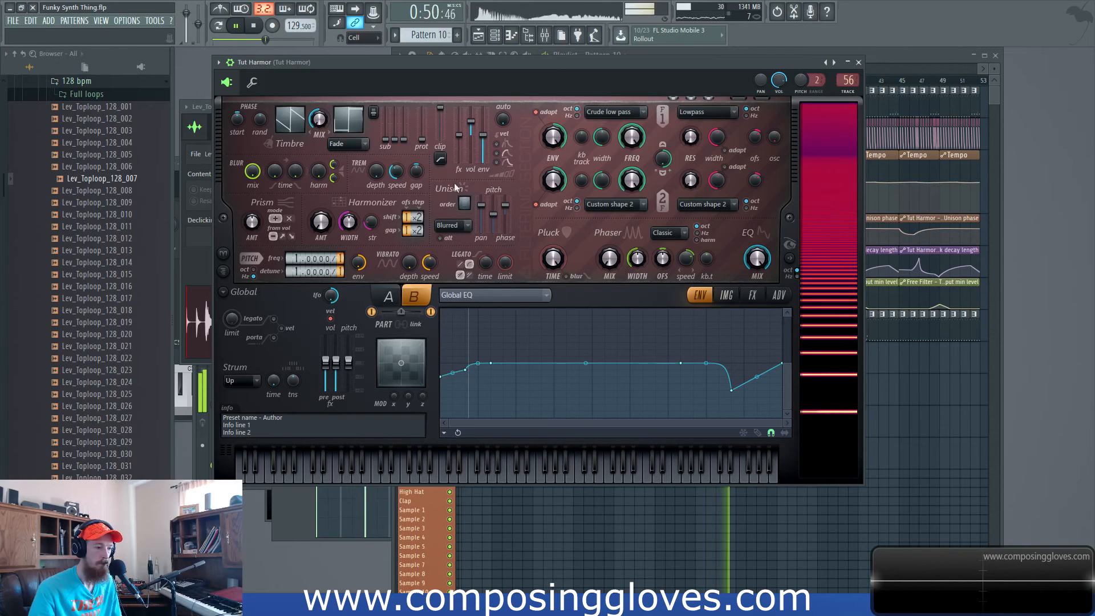
{"action": "key", "text": "space"}
{"action": "key", "text": "space"}
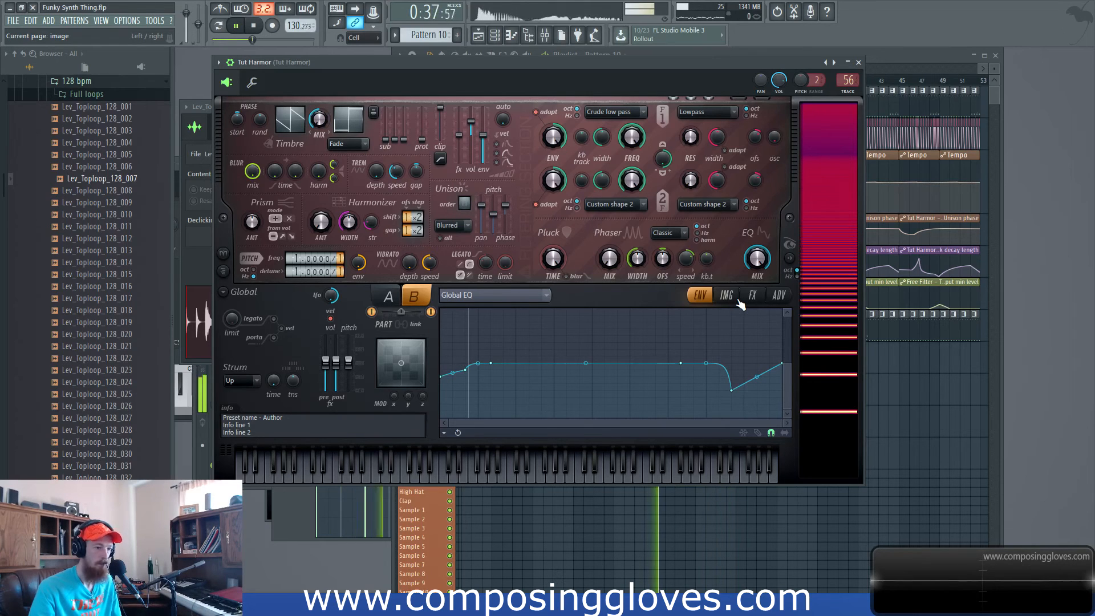
Open Pattern 10's Tut Harmor piano roll and raise all the A2 notes one octave to A3.
{"action": "key", "text": "space"}
{"action": "key", "text": "F5"}
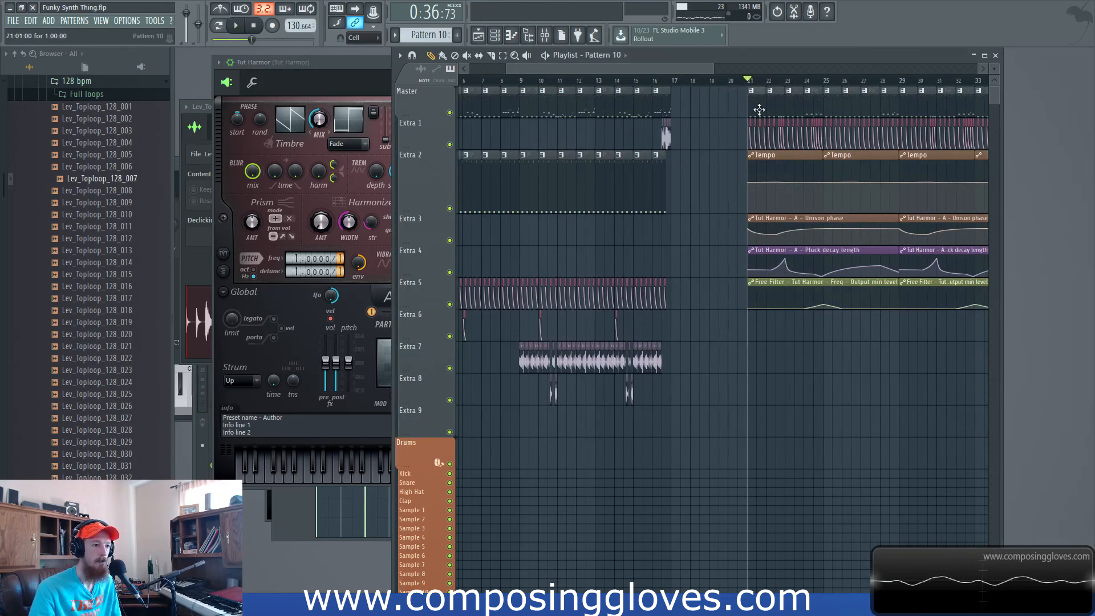
{"action": "key", "text": "F6"}
{"action": "key", "text": "F7"}
{"action": "right_click", "coordinate": [359, 273]}
{"action": "right_click", "coordinate": [359, 273]}
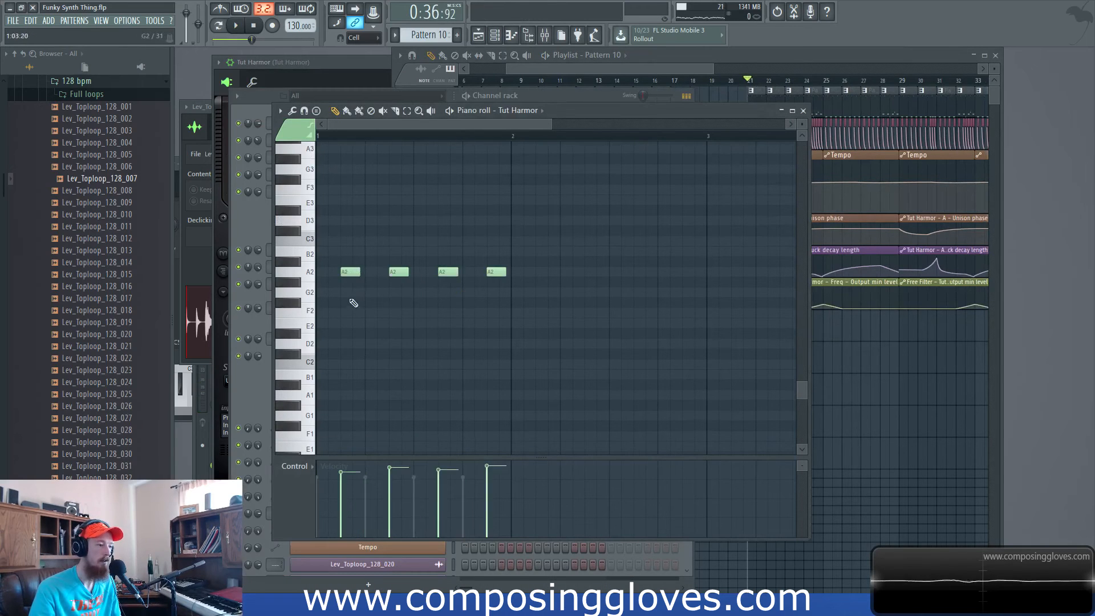
{"action": "scroll", "coordinate": [349, 292], "scroll_direction": "down", "scroll_amount": 2}
{"action": "key", "text": "ctrl+a"}
{"action": "left_click_drag", "start_coordinate": [333, 274], "coordinate": [328, 154]}
{"action": "scroll", "coordinate": [357, 228], "scroll_direction": "up", "scroll_amount": 4}
{"action": "scroll", "coordinate": [366, 237], "scroll_direction": "up", "scroll_amount": 2}
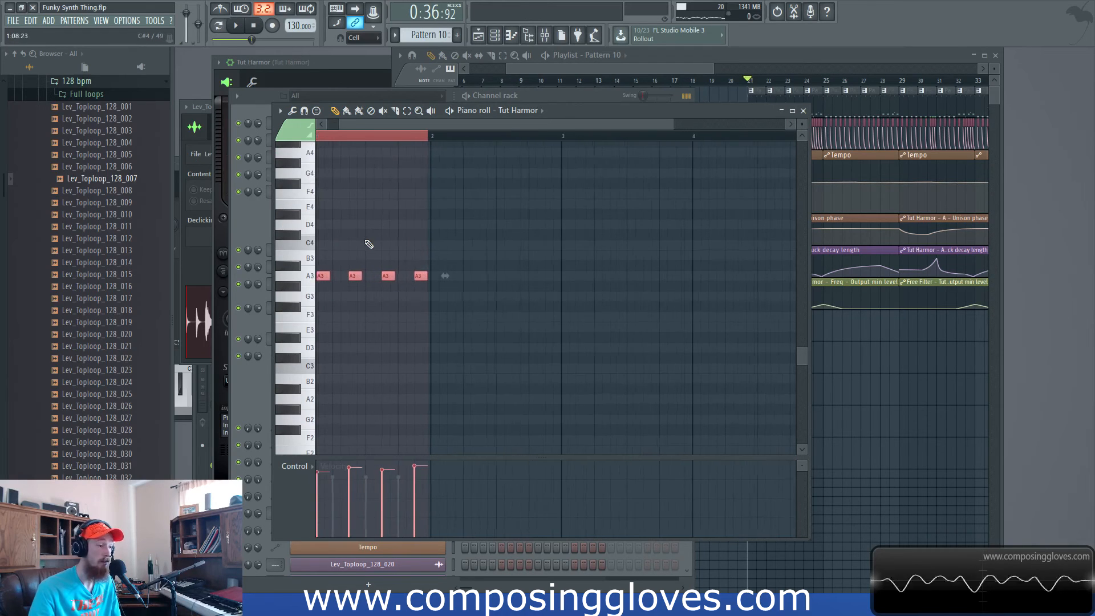
Filter the channel rack to Unsorted and reopen the Tut Harmor plugin.
{"action": "key", "text": "space"}
{"action": "left_click", "coordinate": [254, 109]}
{"action": "key", "text": "space"}
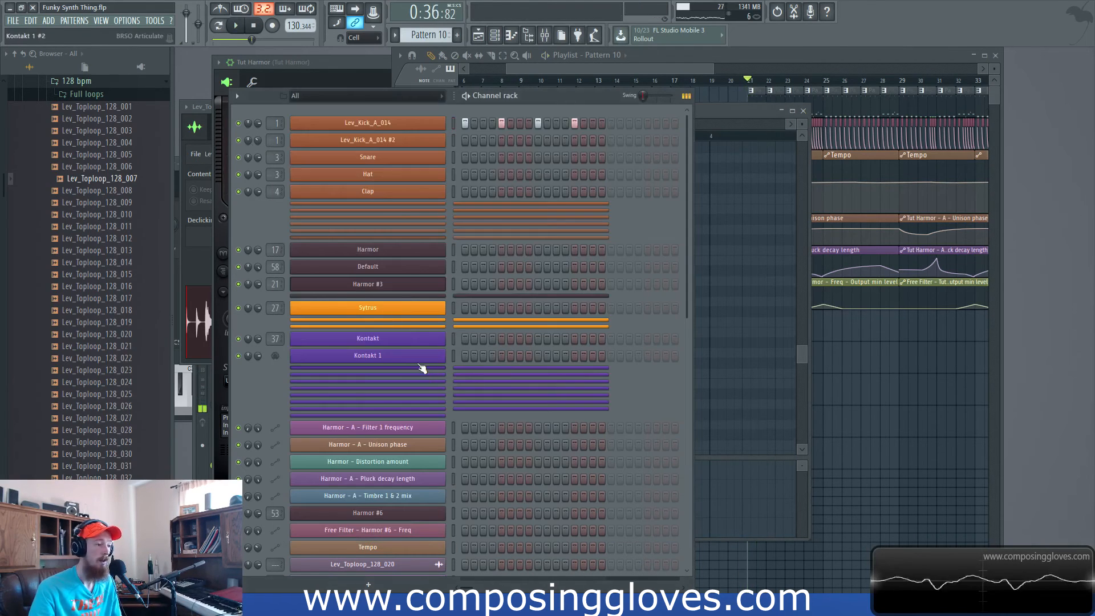
{"action": "left_click", "coordinate": [402, 285]}
{"action": "left_click", "coordinate": [251, 101]}
{"action": "left_click", "coordinate": [320, 96]}
{"action": "left_click", "coordinate": [327, 190]}
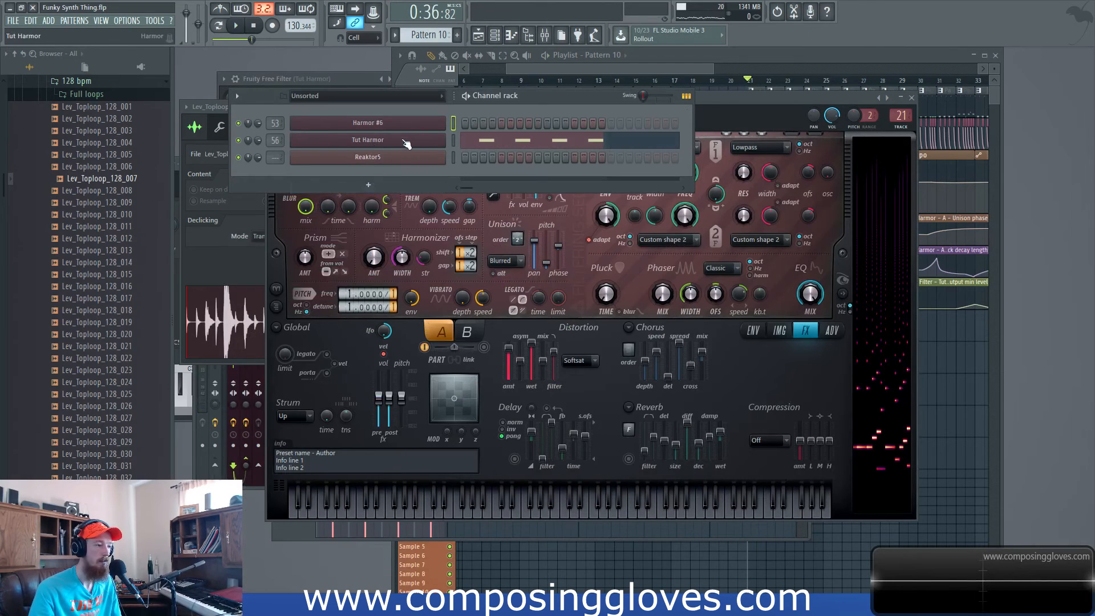
{"action": "left_click", "coordinate": [369, 140]}
Play the song from bar 21 to judge the raised Pattern 10 notes with Tut Harmor's Part B shown.
{"action": "key", "text": "space"}
{"action": "left_click", "coordinate": [416, 296]}
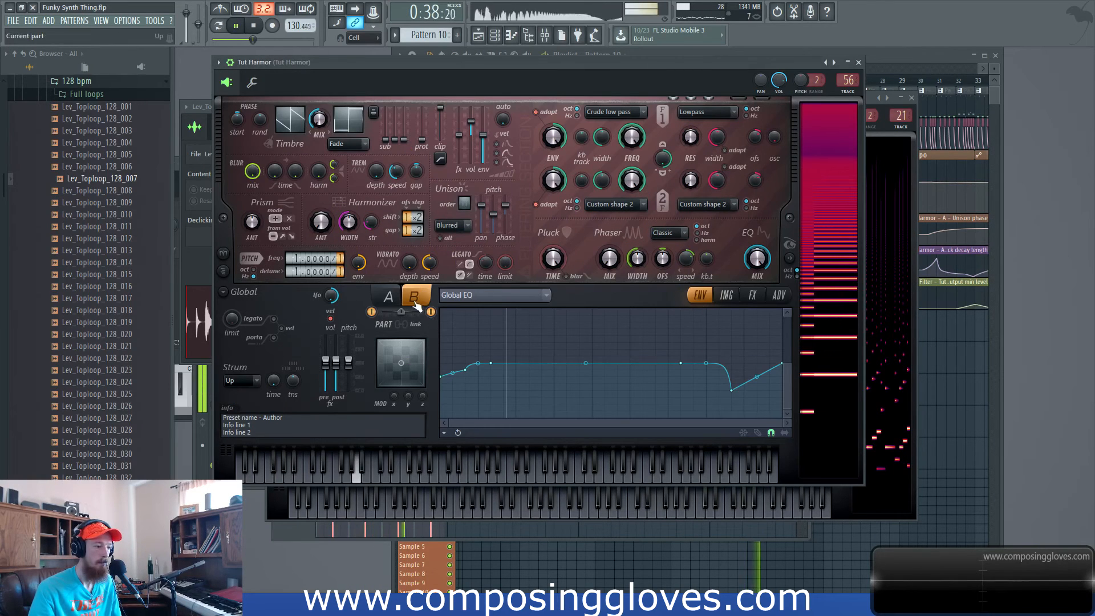
{"action": "key", "text": "space"}
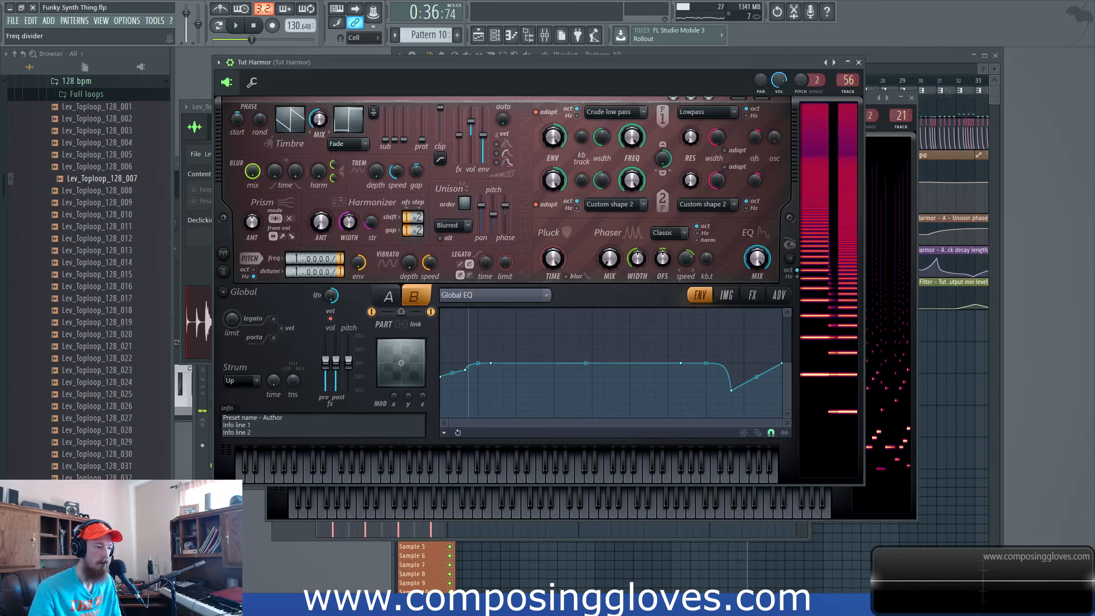
{"action": "key", "text": "space"}
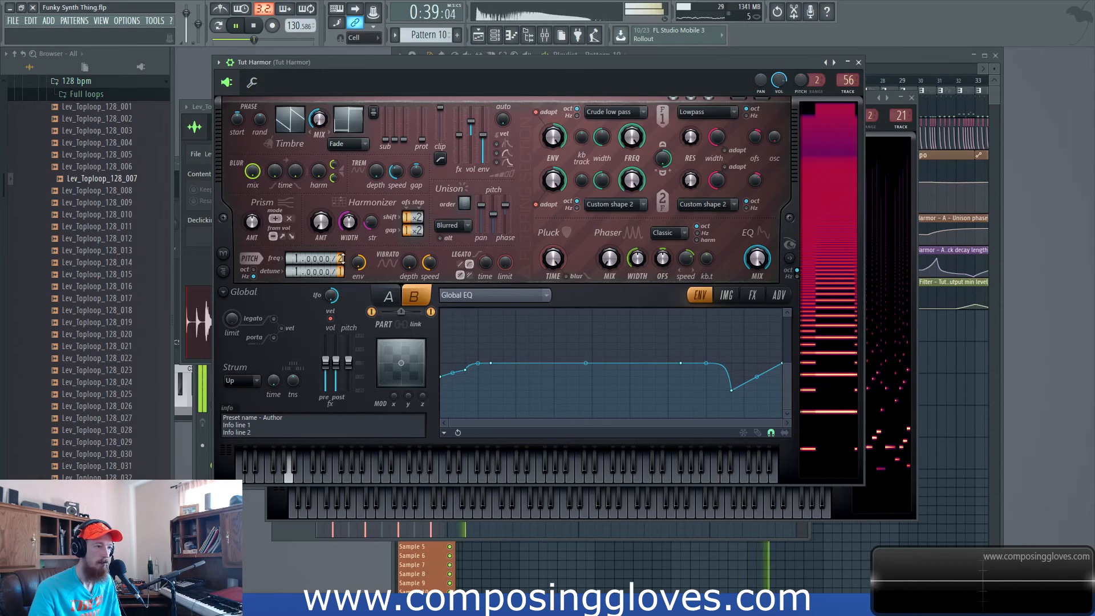
{"action": "key", "text": "space"}
Open Pattern 13 from its bar 22 clip and raise all its Tut Harmor notes from A2 to A3.
{"action": "left_click_drag", "start_coordinate": [753, 58], "coordinate": [706, 87]}
{"action": "left_click", "coordinate": [771, 53]}
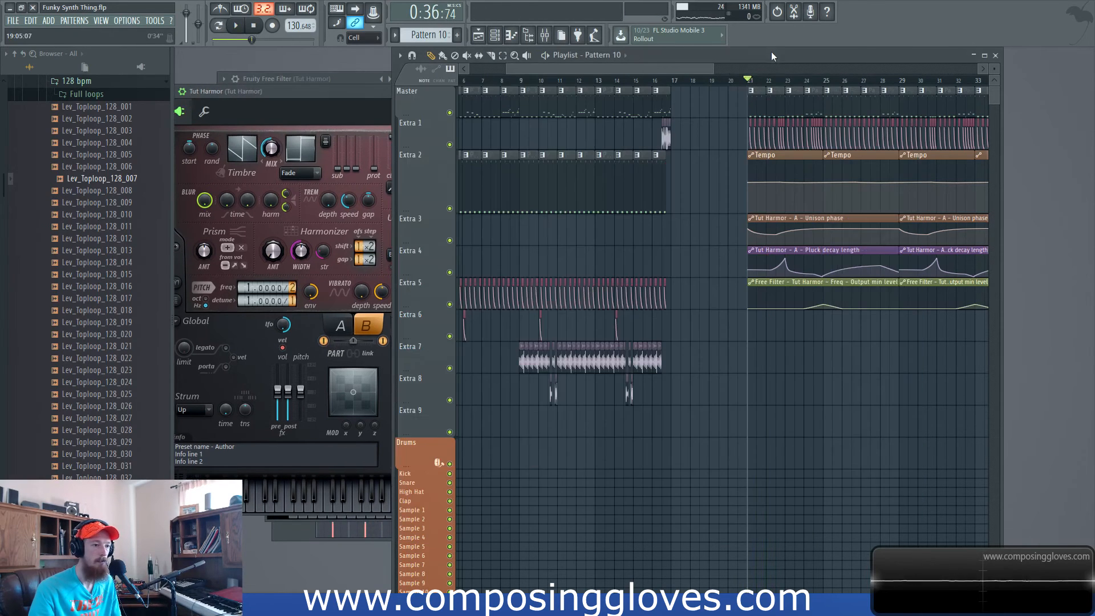
{"action": "double_click", "coordinate": [779, 99]}
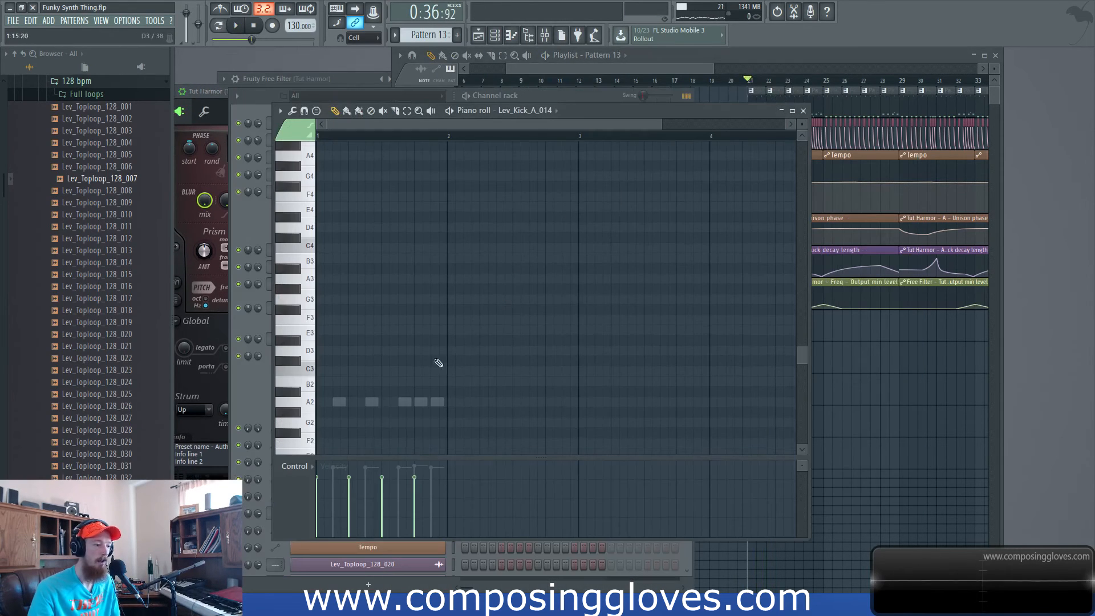
{"action": "double_click", "coordinate": [431, 403]}
{"action": "key", "text": "ctrl+a"}
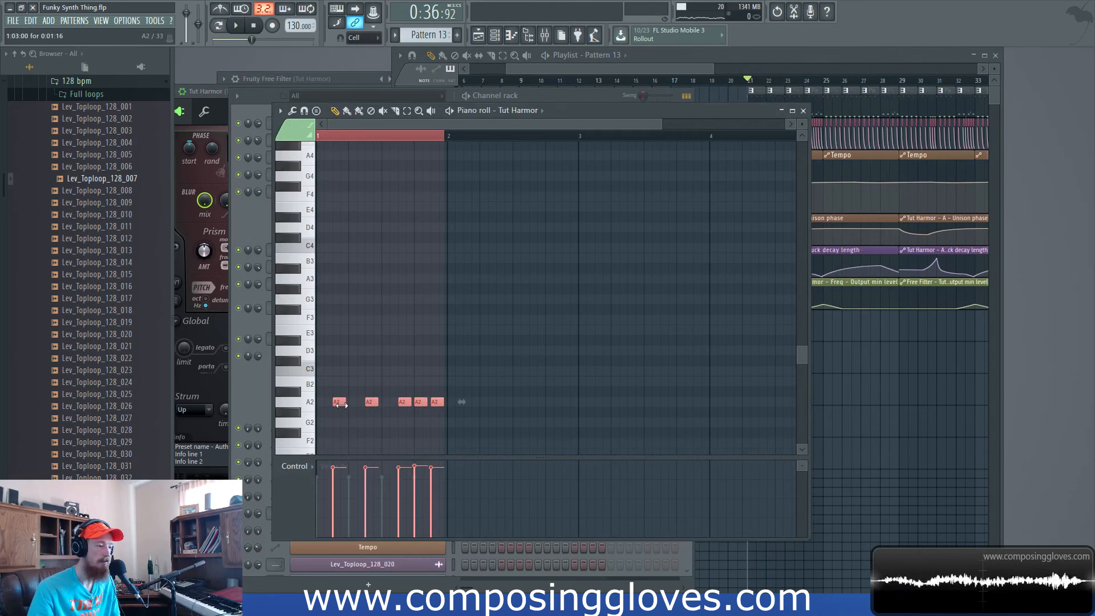
{"action": "left_click_drag", "start_coordinate": [337, 404], "coordinate": [342, 279]}
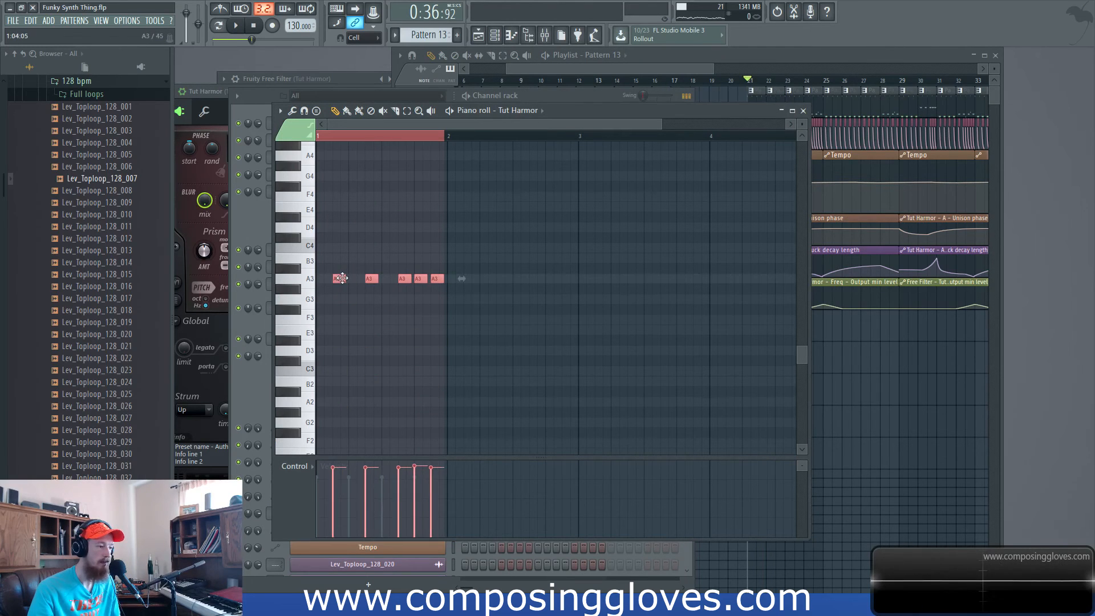
Bring the playlist forward and select the top-track pattern clips from bar 21 through bar 34.
{"action": "left_click_drag", "start_coordinate": [656, 70], "coordinate": [707, 73]}
{"action": "scroll", "coordinate": [694, 100], "scroll_direction": "up", "scroll_amount": 5}
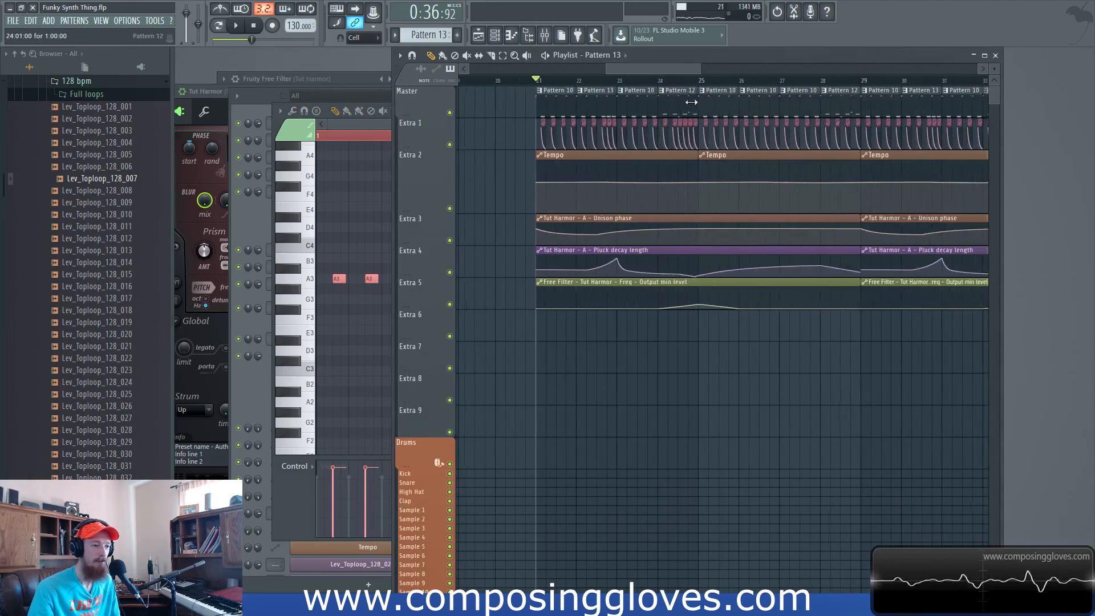
{"action": "scroll", "coordinate": [609, 111], "scroll_direction": "down", "scroll_amount": 2}
{"action": "scroll", "coordinate": [608, 111], "scroll_direction": "down", "scroll_amount": 2}
{"action": "left_click_drag", "start_coordinate": [525, 105], "coordinate": [924, 105]}
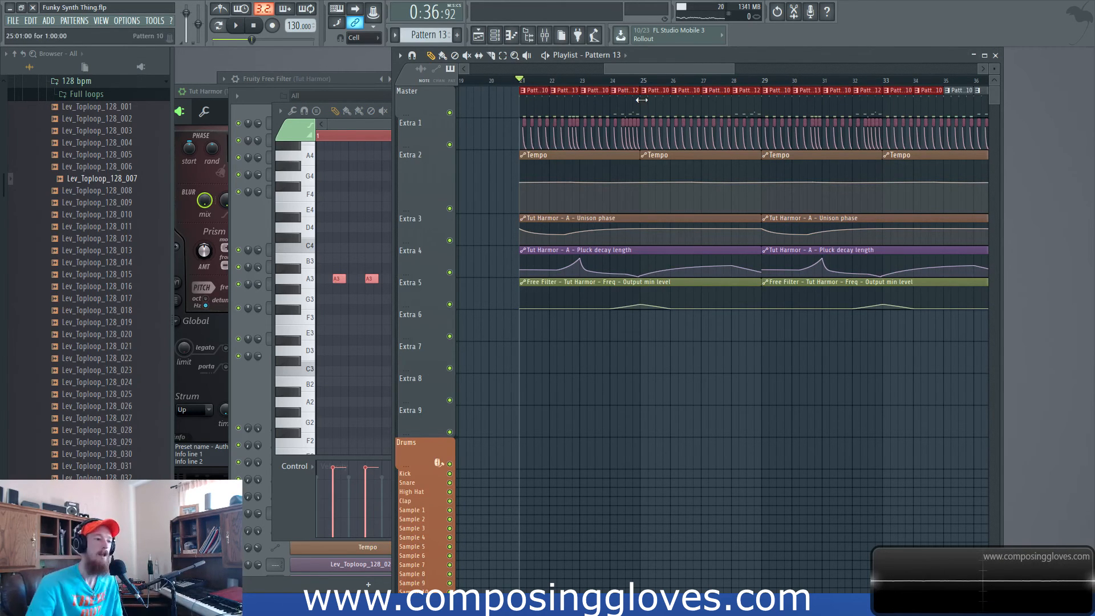
Play the song from bar 21 to judge how the raised notes lead into the Pattern 12 clip at bar 24.
{"action": "key", "text": "space"}
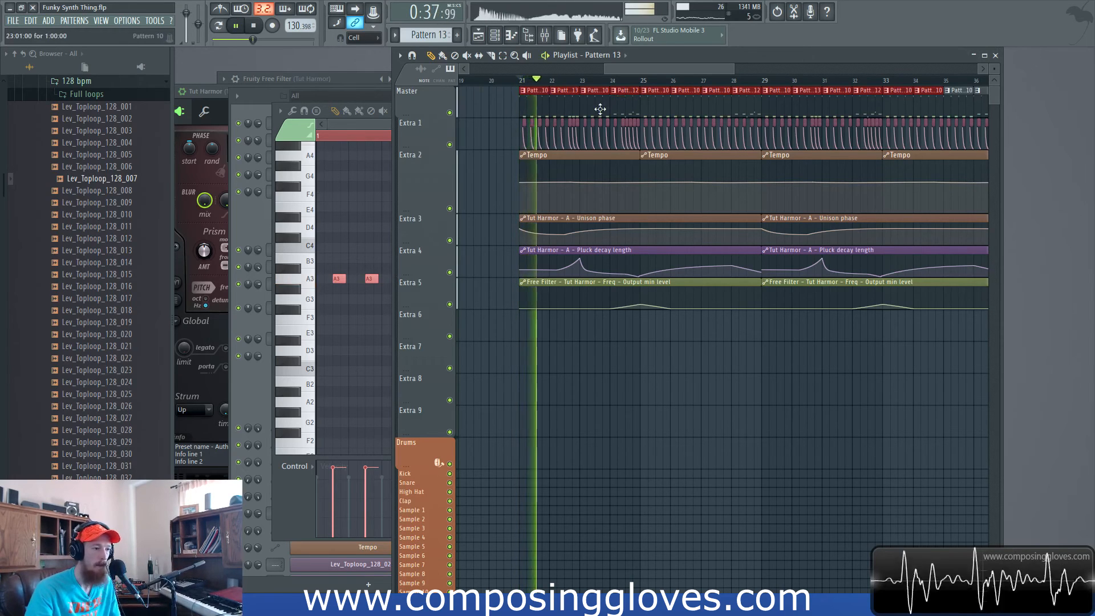
{"action": "key", "text": "space"}
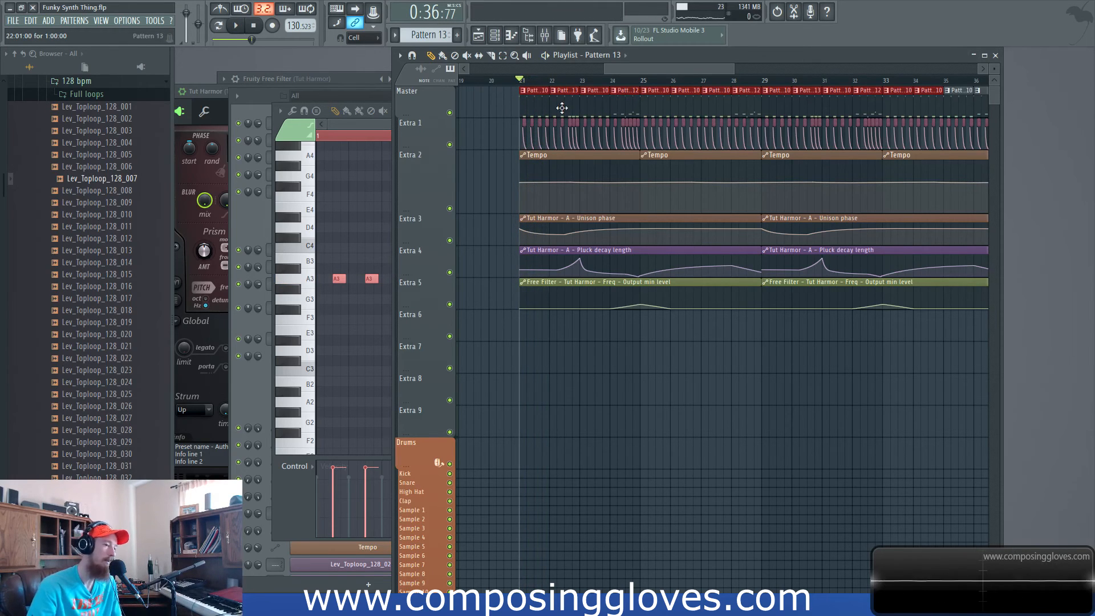
{"action": "key", "text": "space"}
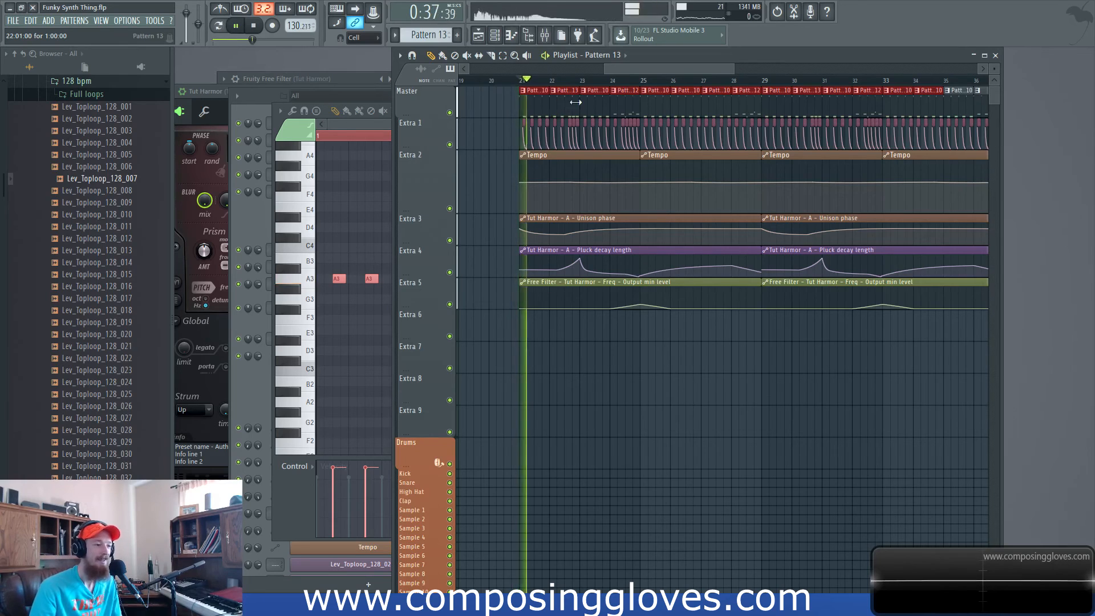
{"action": "scroll", "coordinate": [613, 131], "scroll_direction": "up", "scroll_amount": 3}
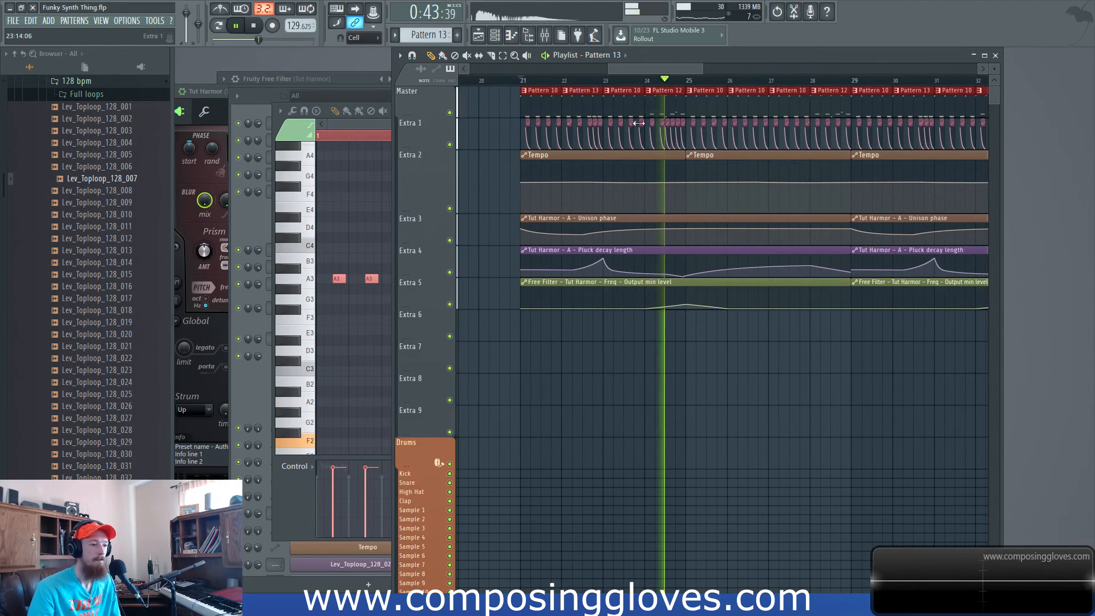
{"action": "key", "text": "space"}
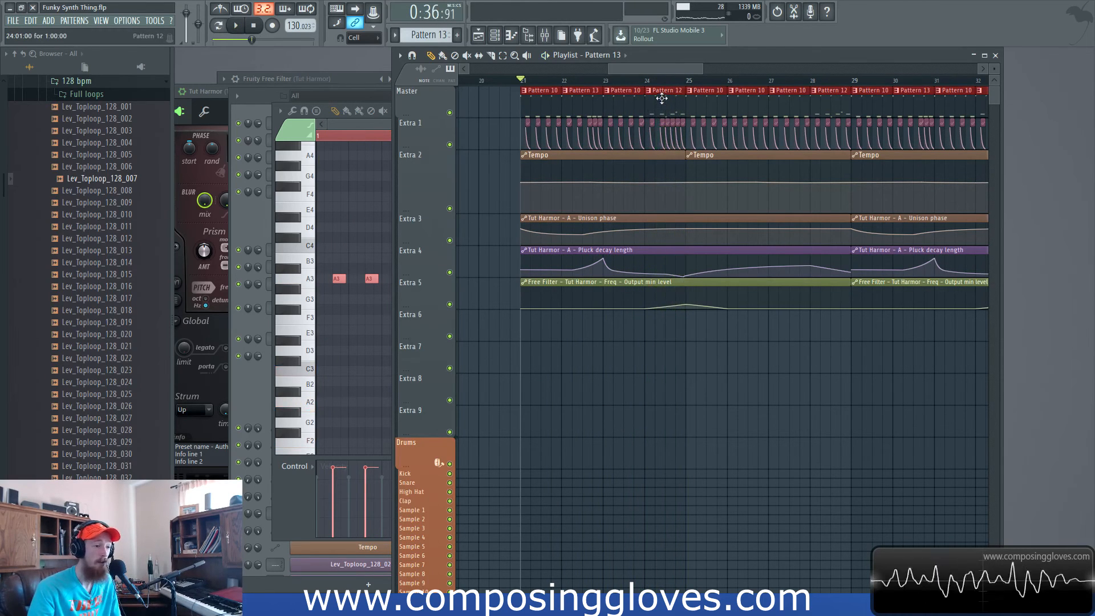
Open Pattern 12 from its bar 24 clip and raise its first three Tut Harmor notes an octave to A3, A3 and F3.
{"action": "double_click", "coordinate": [666, 102]}
{"action": "scroll", "coordinate": [354, 354], "scroll_direction": "up", "scroll_amount": 3}
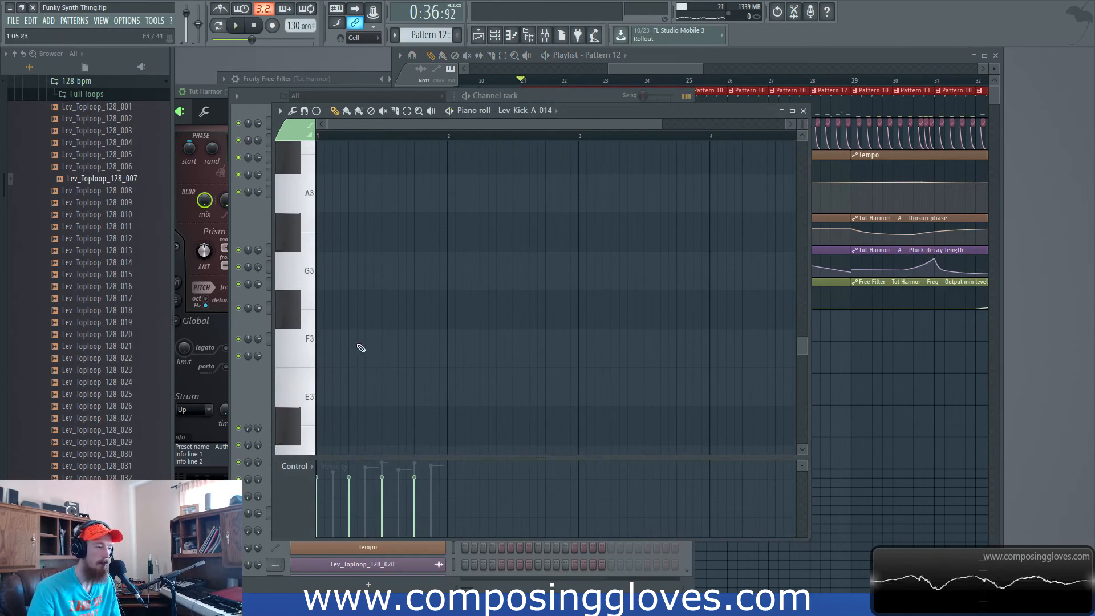
{"action": "scroll", "coordinate": [358, 362], "scroll_direction": "down", "scroll_amount": 4}
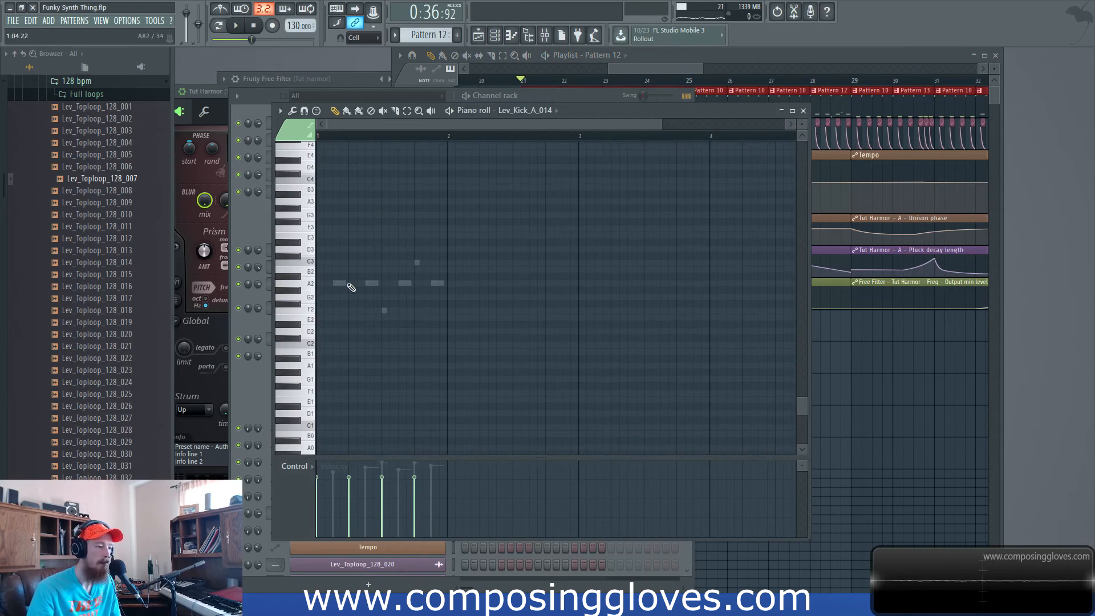
{"action": "double_click", "coordinate": [351, 284]}
{"action": "left_click_drag", "start_coordinate": [338, 267], "coordinate": [388, 339]}
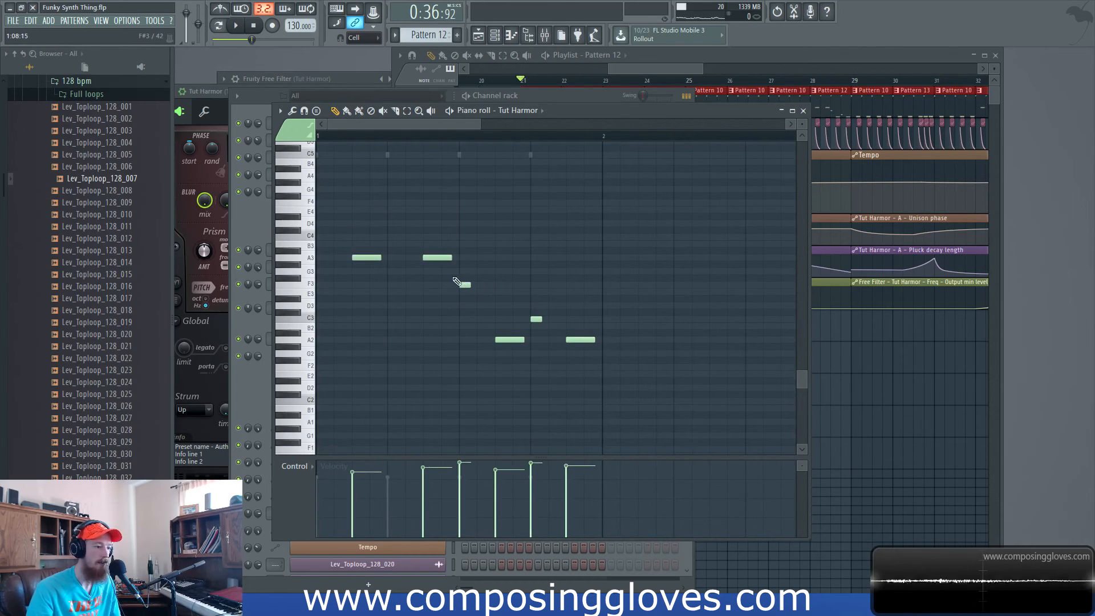
{"action": "left_click_drag", "start_coordinate": [487, 322], "coordinate": [533, 365]}
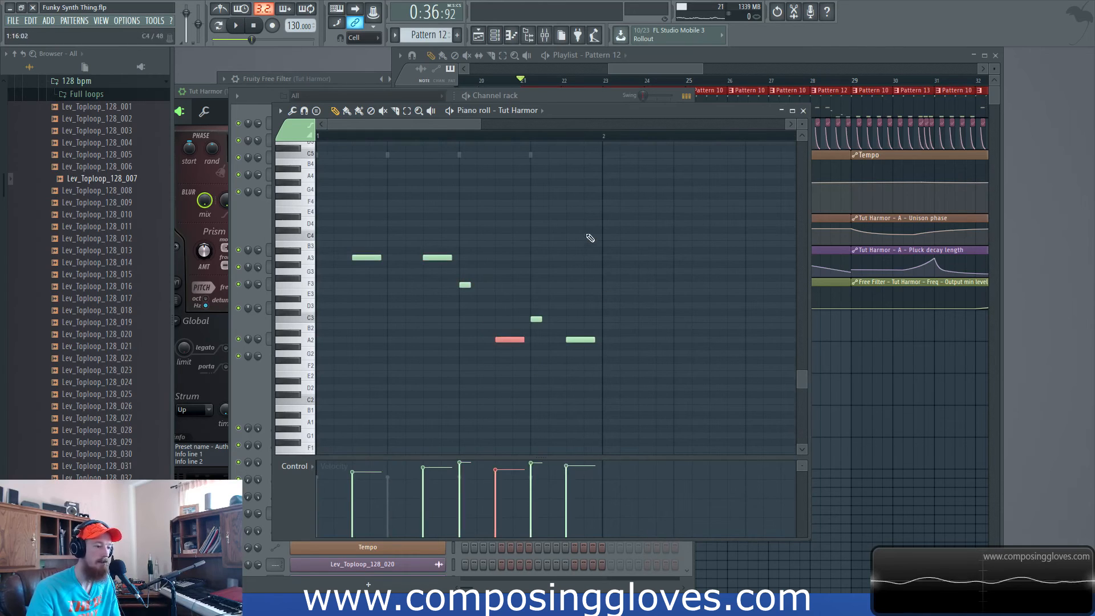
{"action": "left_click_drag", "start_coordinate": [423, 238], "coordinate": [473, 291]}
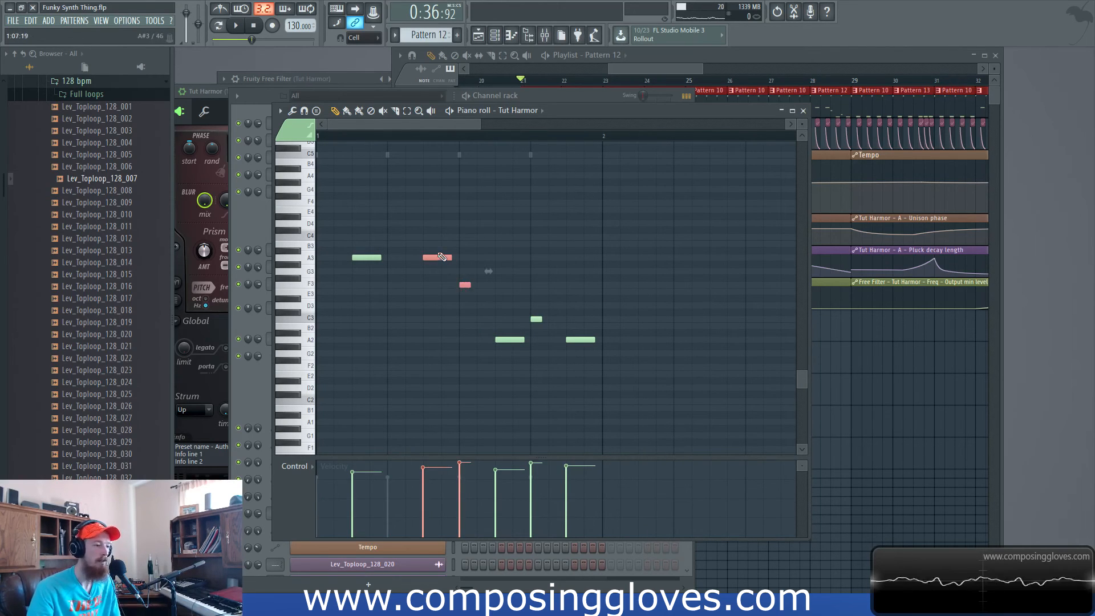
{"action": "left_click_drag", "start_coordinate": [439, 255], "coordinate": [481, 305]}
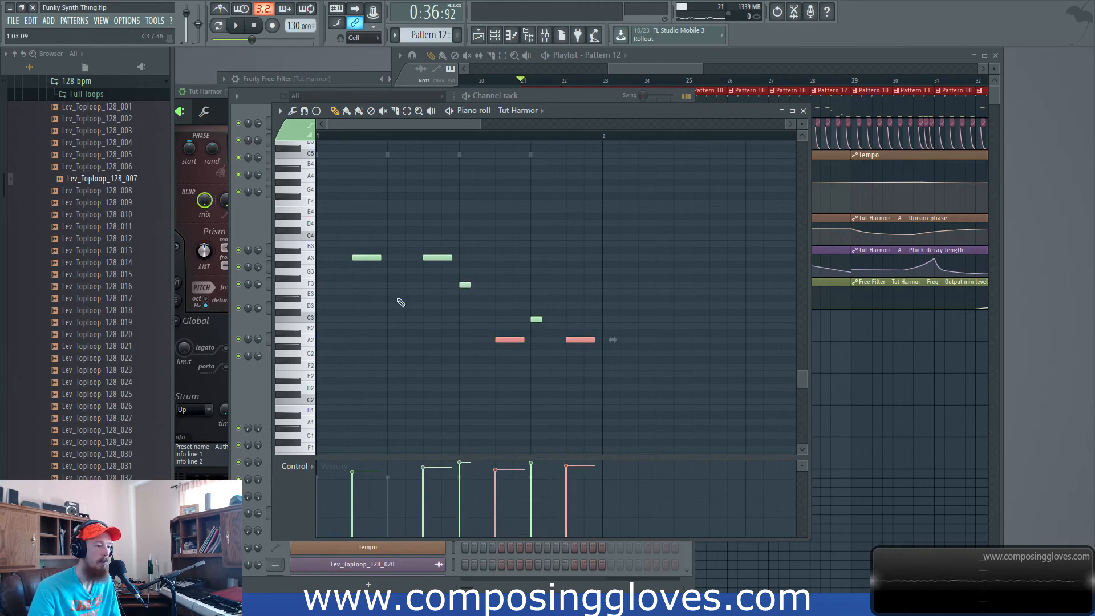
Return to the playlist and play the song from bar 21 through bar 24 to hear the edited Pattern 12.
{"action": "left_click", "coordinate": [677, 74]}
{"action": "key", "text": "space"}
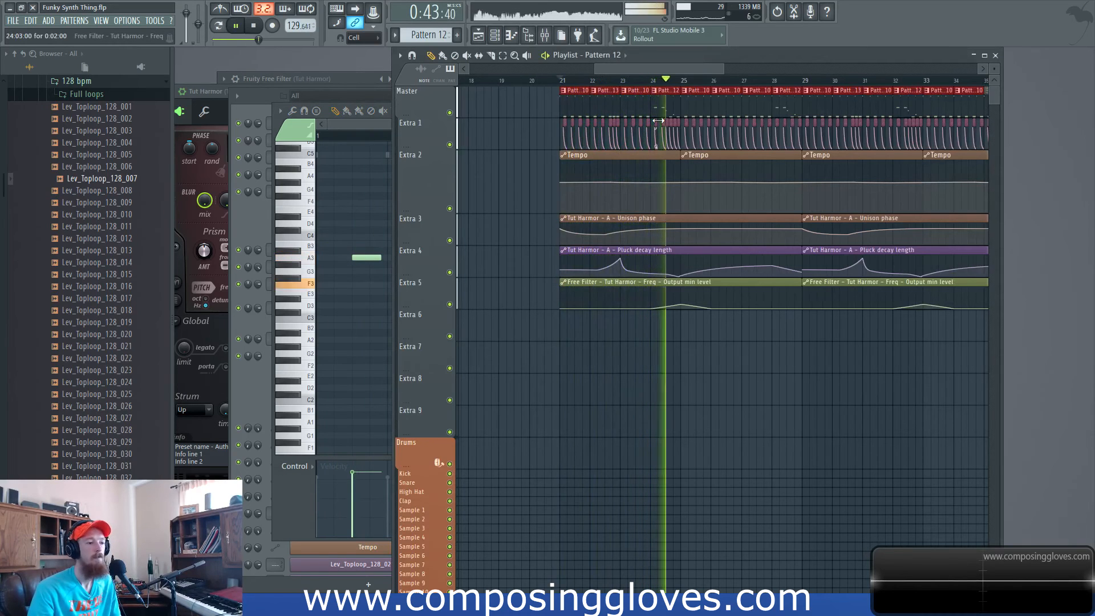
{"action": "key", "text": "space"}
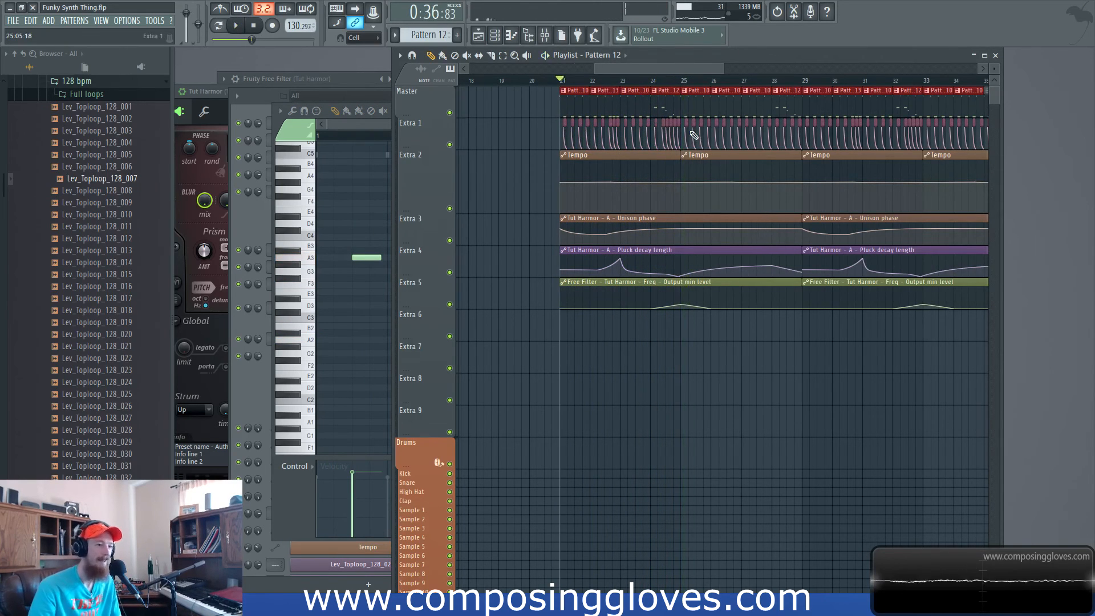
Move the song position to bar 37, where the Pattern 3 clips begin.
{"action": "scroll", "coordinate": [661, 126], "scroll_direction": "down", "scroll_amount": 4}
{"action": "left_click", "coordinate": [665, 81]}
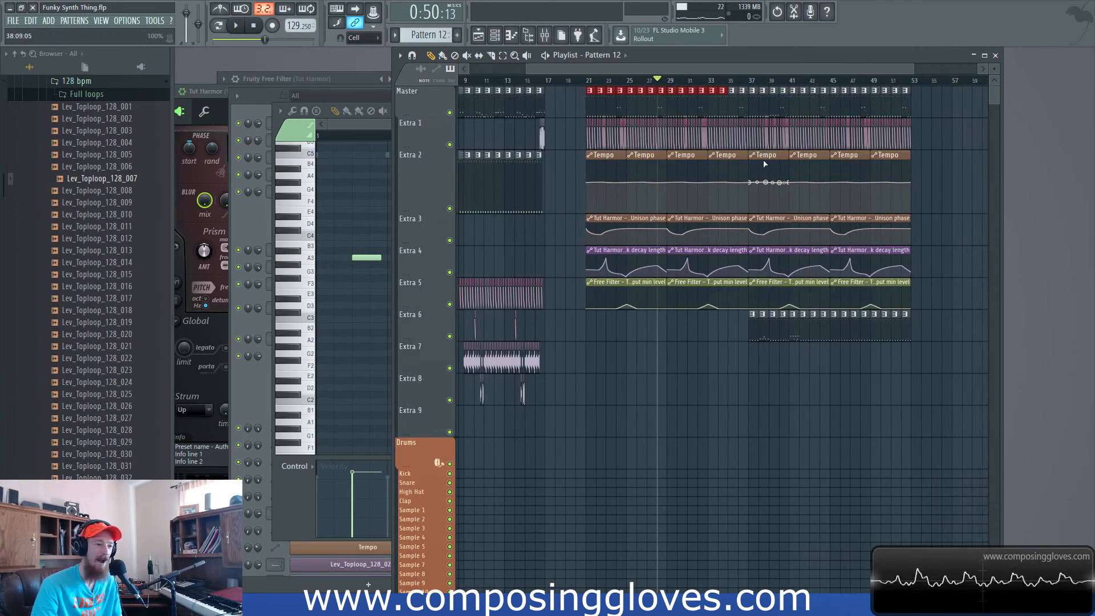
{"action": "scroll", "coordinate": [766, 165], "scroll_direction": "up", "scroll_amount": 3}
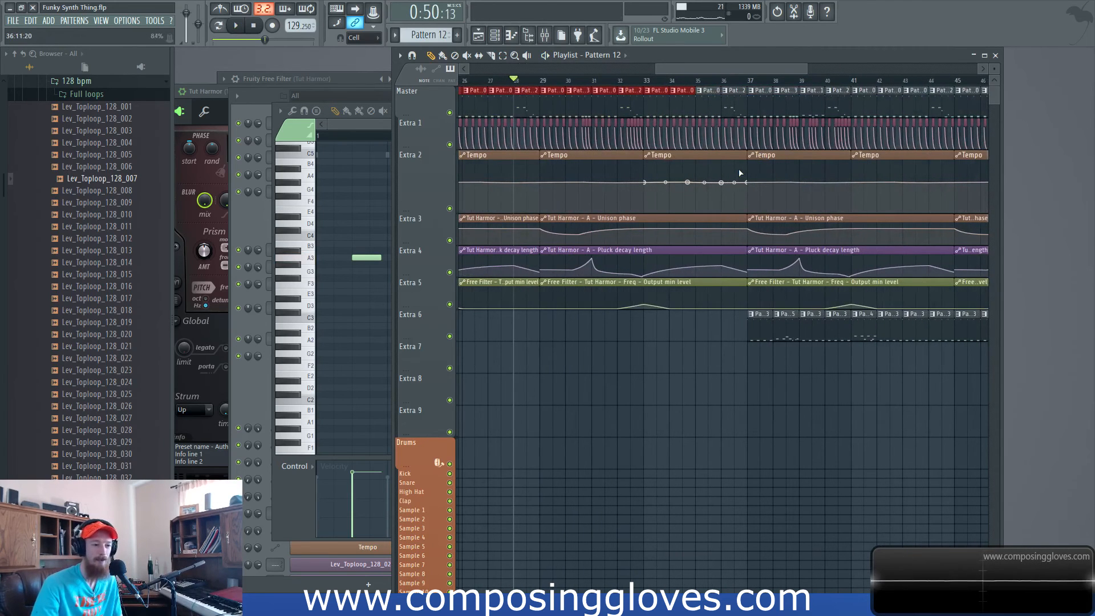
{"action": "left_click", "coordinate": [696, 80]}
{"action": "left_click", "coordinate": [722, 80]}
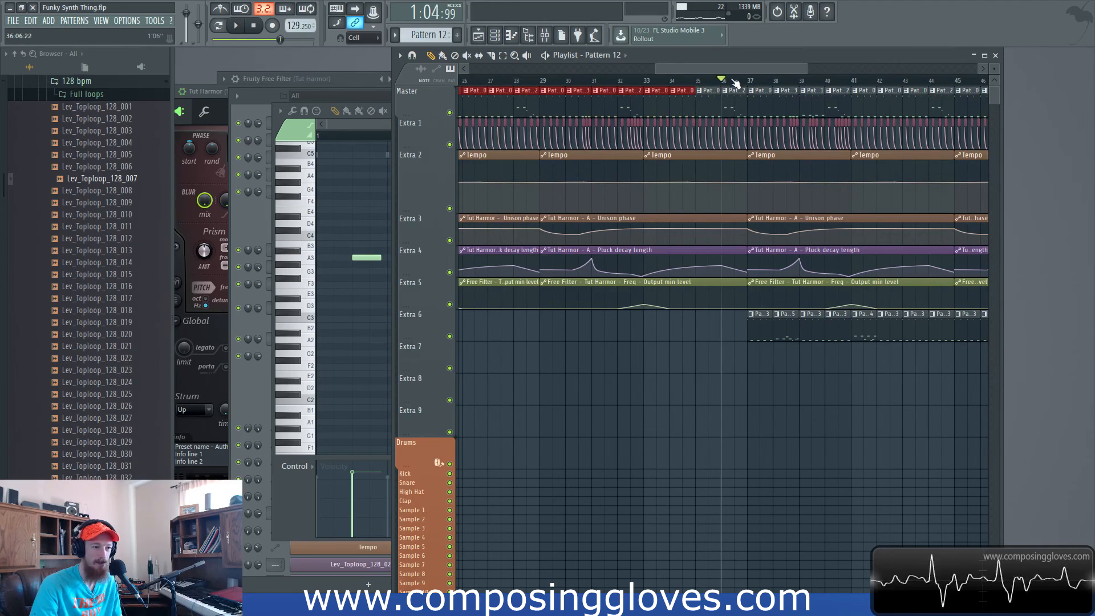
{"action": "left_click", "coordinate": [748, 80]}
{"action": "left_click_drag", "start_coordinate": [822, 227], "coordinate": [694, 227]}
{"action": "scroll", "coordinate": [792, 237], "scroll_direction": "down", "scroll_amount": 3}
{"action": "scroll", "coordinate": [690, 224], "scroll_direction": "up", "scroll_amount": 3}
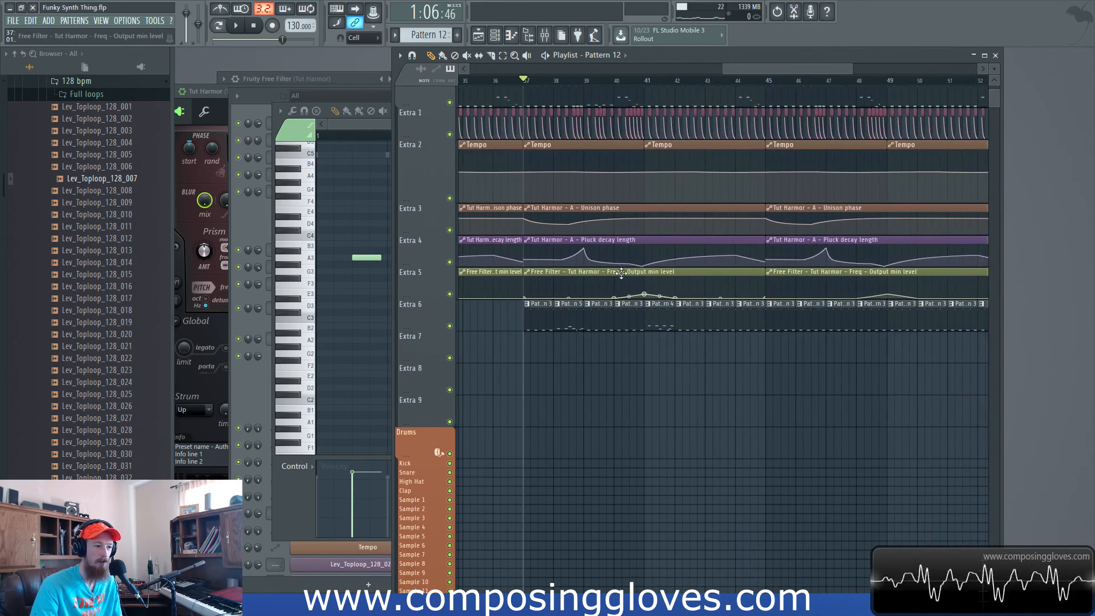
{"action": "scroll", "coordinate": [620, 274], "scroll_direction": "up", "scroll_amount": 1}
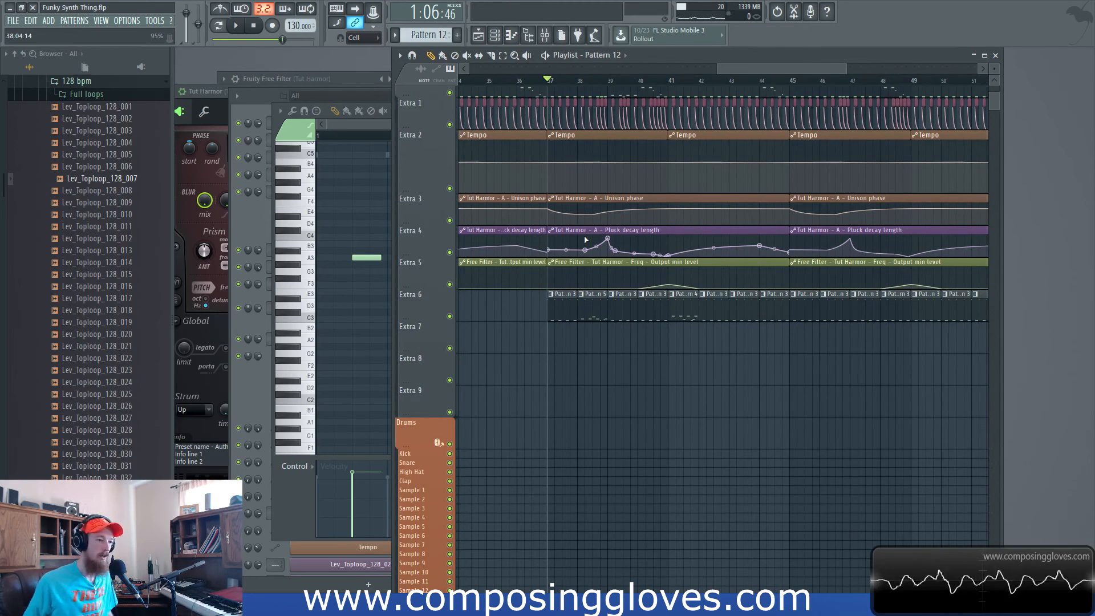
{"action": "scroll", "coordinate": [586, 240], "scroll_direction": "up", "scroll_amount": 1}
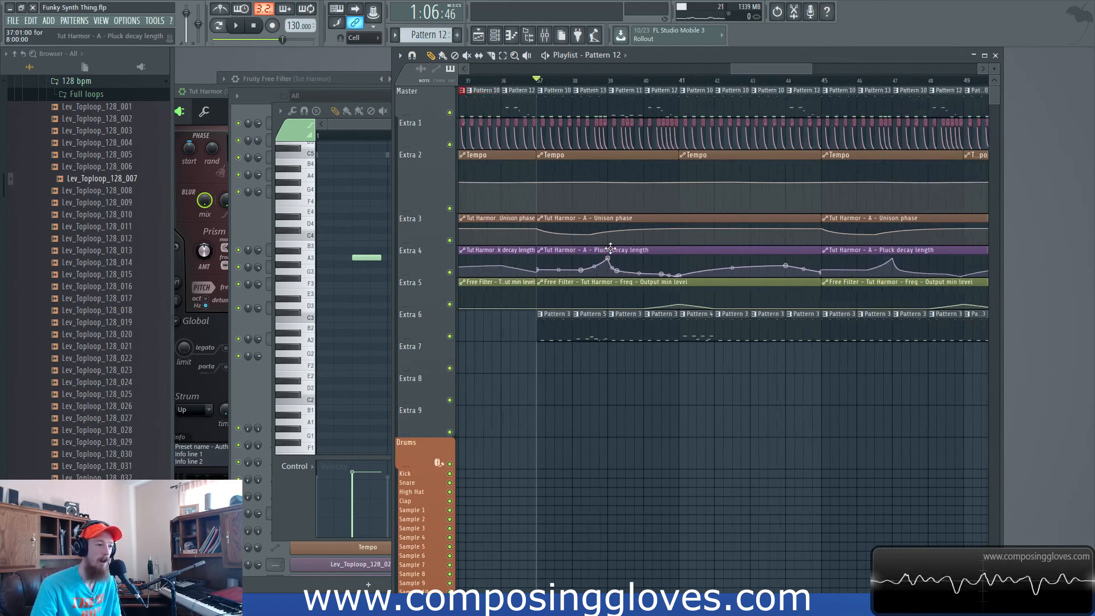
{"action": "scroll", "coordinate": [656, 248], "scroll_direction": "up", "scroll_amount": 3}
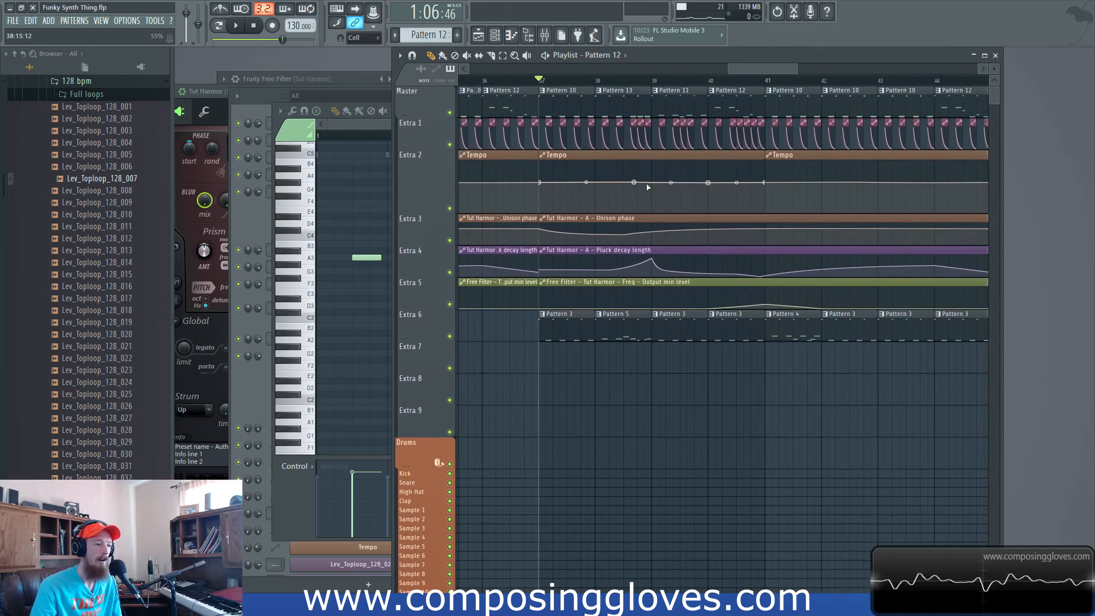
{"action": "scroll", "coordinate": [648, 187], "scroll_direction": "down", "scroll_amount": 4}
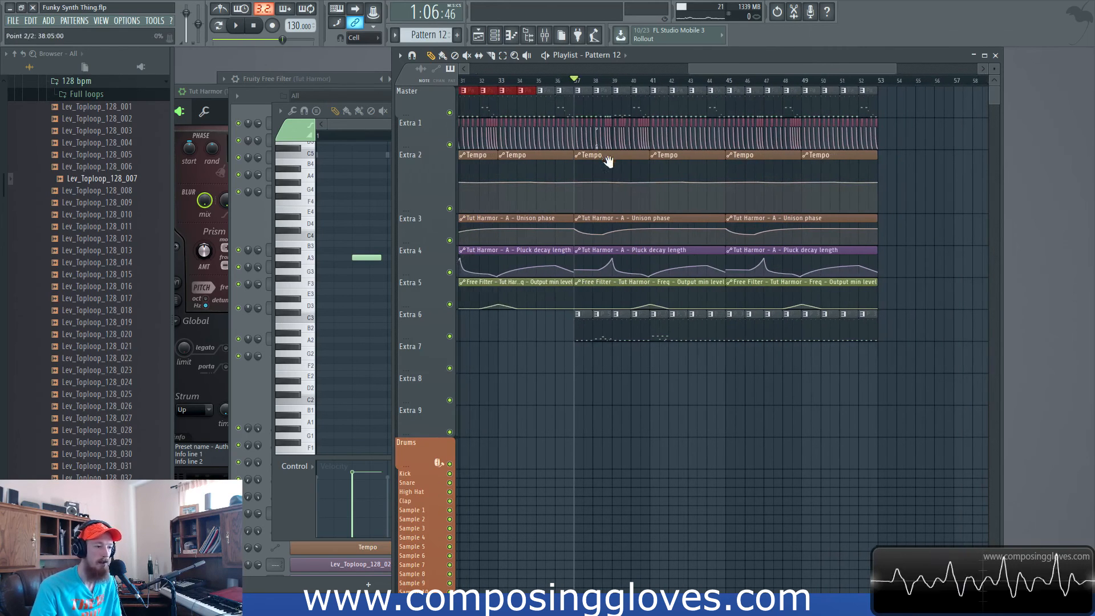
Open the mixer, play briefly from bar 37, and inspect the Kick track's routing toward the Tut Harmor track.
{"action": "left_click", "coordinate": [544, 36]}
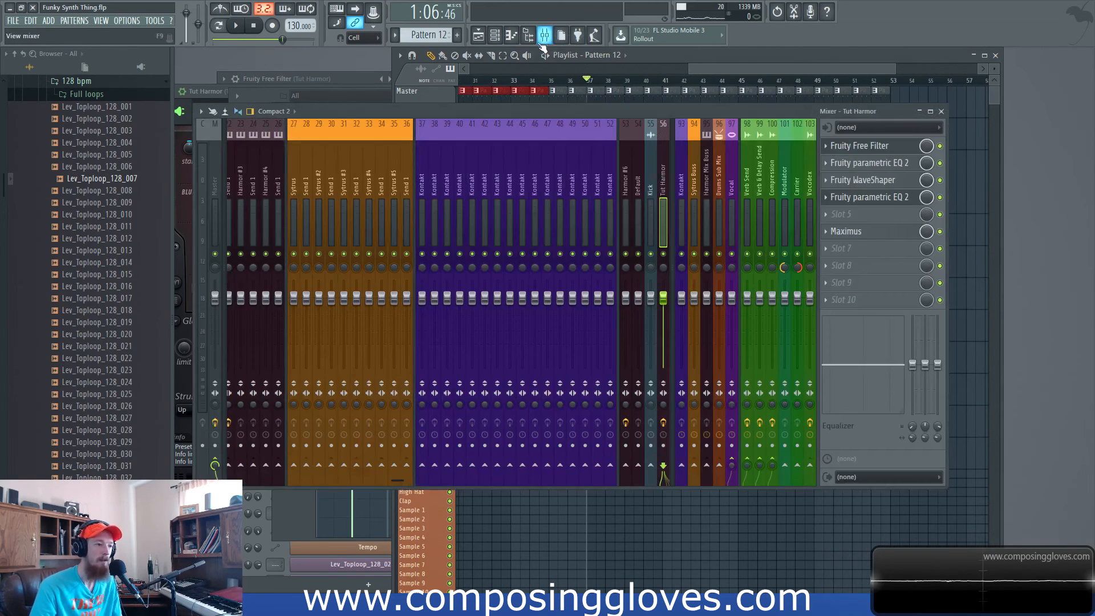
{"action": "key", "text": "space"}
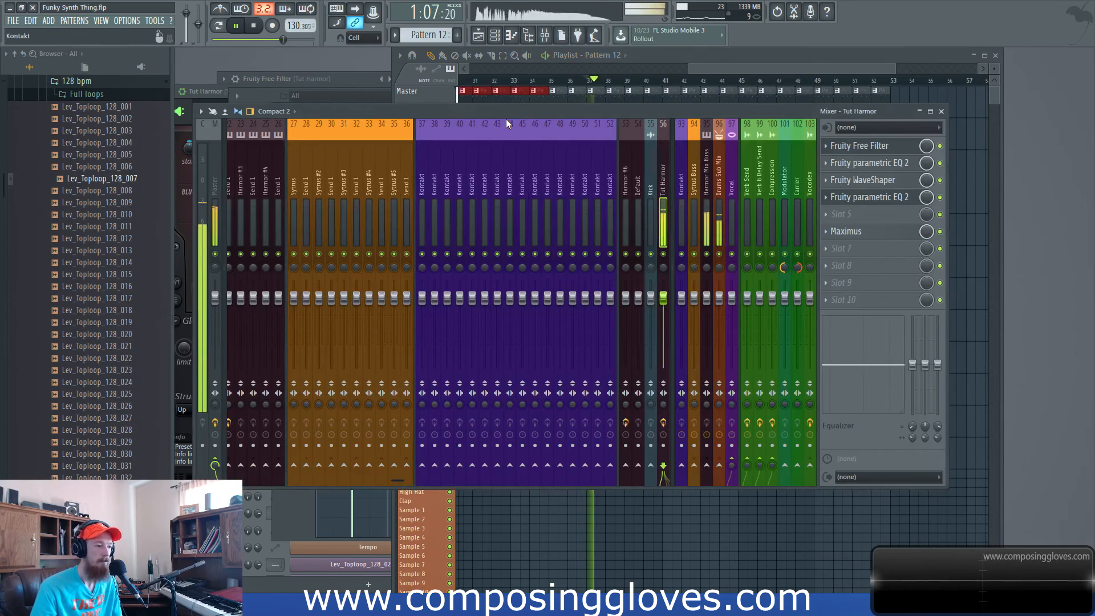
{"action": "scroll", "coordinate": [279, 195], "scroll_direction": "up", "scroll_amount": 8}
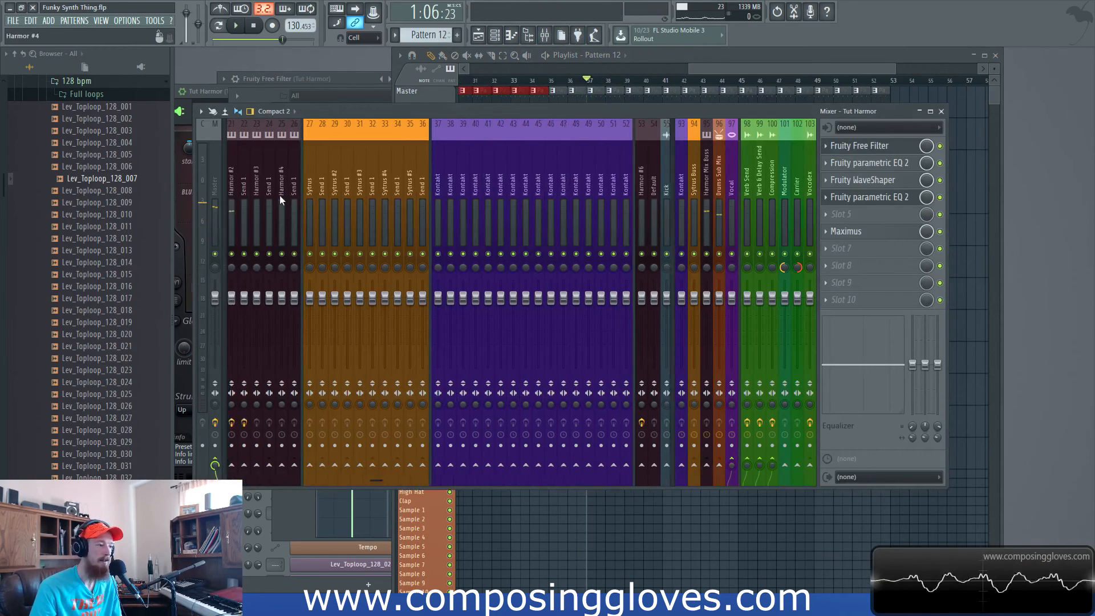
{"action": "left_click", "coordinate": [230, 213]}
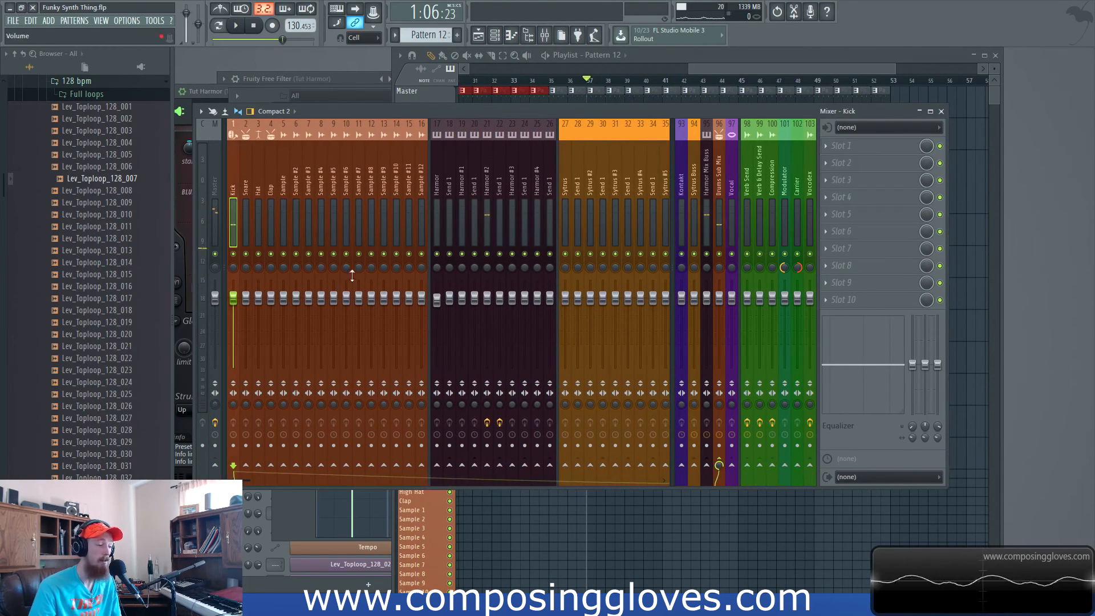
{"action": "scroll", "coordinate": [457, 254], "scroll_direction": "down", "scroll_amount": 10}
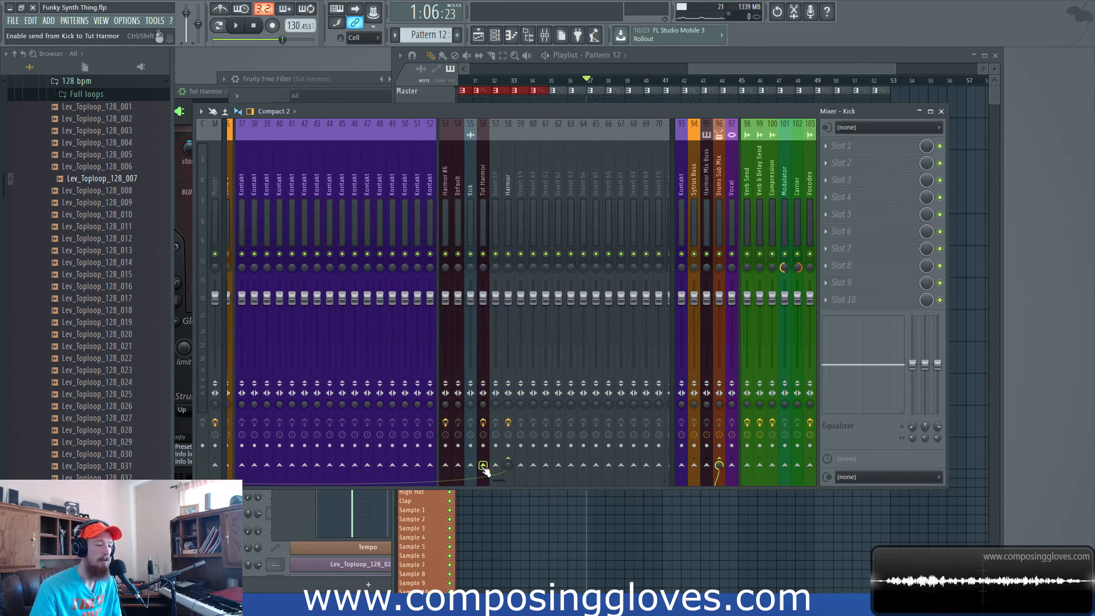
On the Tut Harmor mixer track, move Maximus to slot 7 and load Fruity Limiter into slot 6.
{"action": "left_click", "coordinate": [488, 192]}
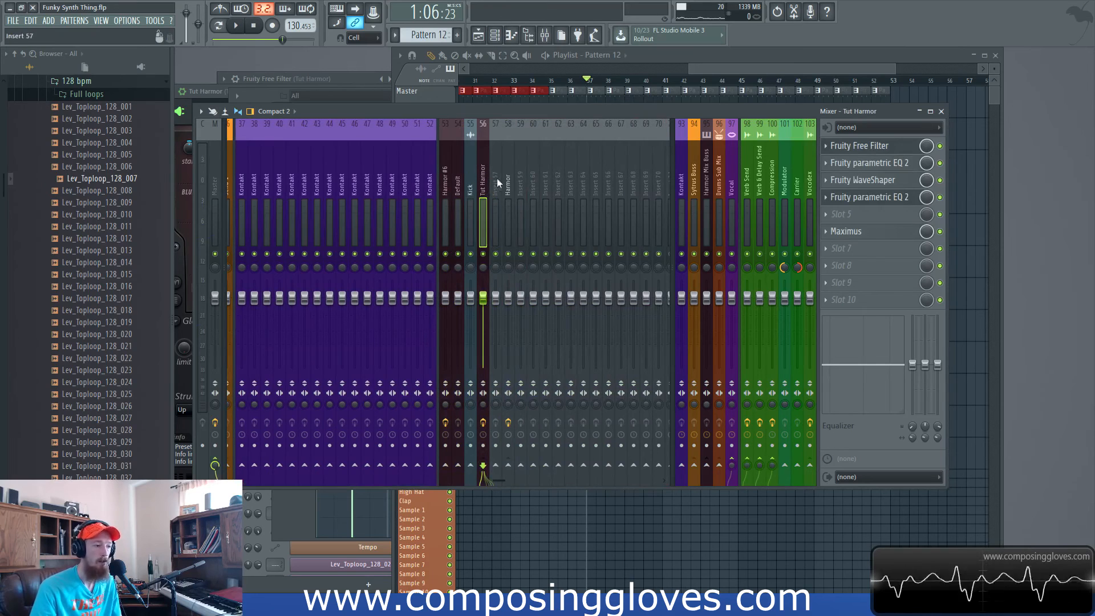
{"action": "left_click", "coordinate": [839, 248]}
{"action": "left_click", "coordinate": [764, 357]}
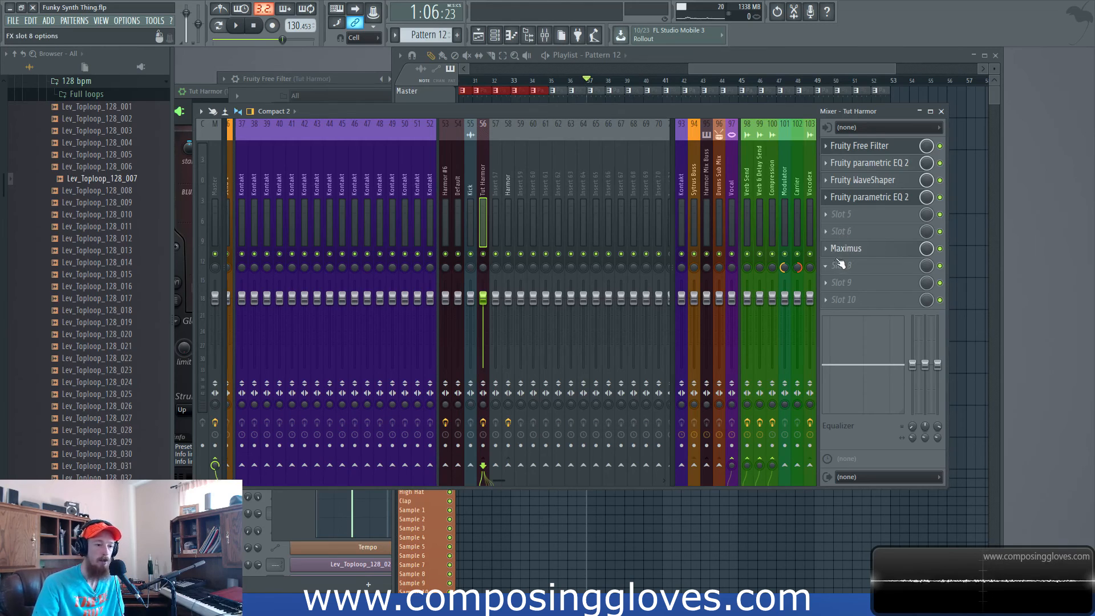
{"action": "left_click", "coordinate": [844, 252]}
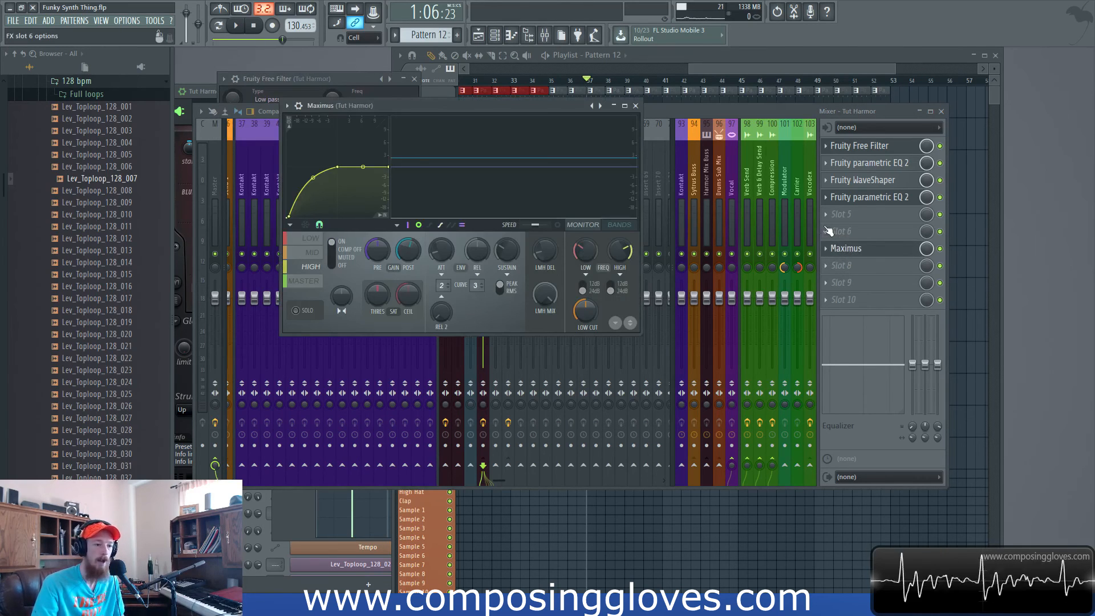
{"action": "left_click", "coordinate": [826, 232]}
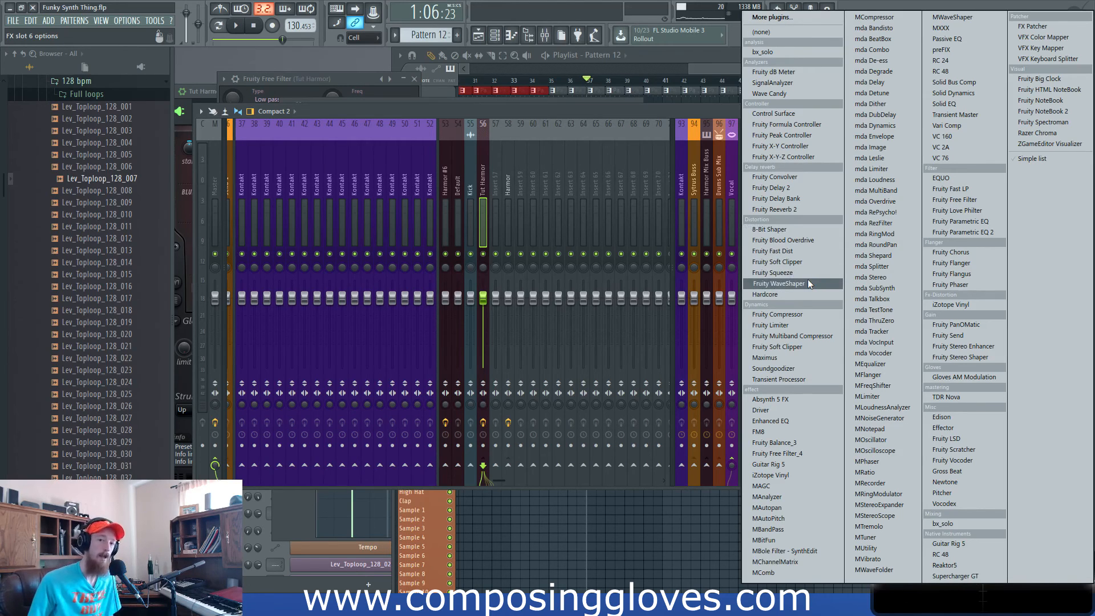
{"action": "left_click", "coordinate": [802, 324]}
Switch the Fruity Limiter to compressor mode and set its sidechain input to 1.
{"action": "left_click_drag", "start_coordinate": [474, 106], "coordinate": [552, 118]}
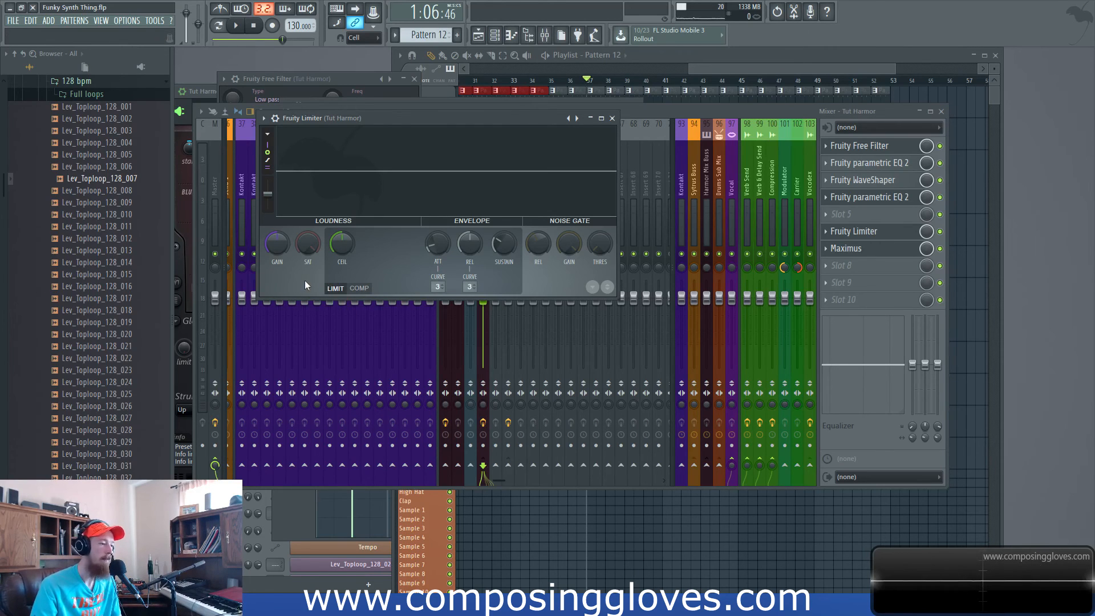
{"action": "left_click", "coordinate": [356, 289]}
{"action": "left_click", "coordinate": [470, 286]}
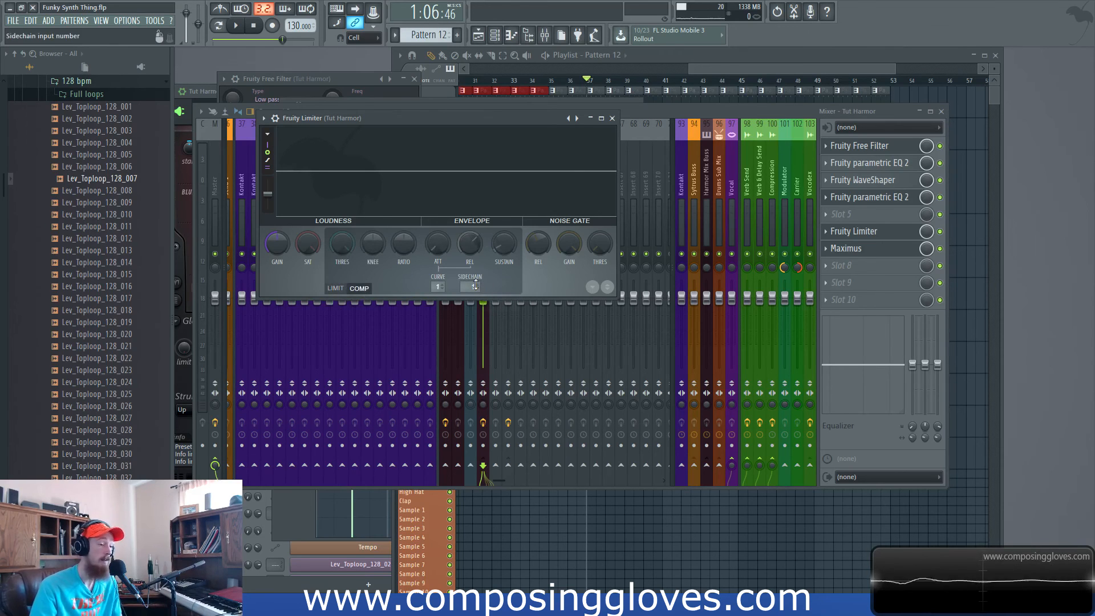
{"action": "left_click_drag", "start_coordinate": [343, 243], "coordinate": [342, 240]}
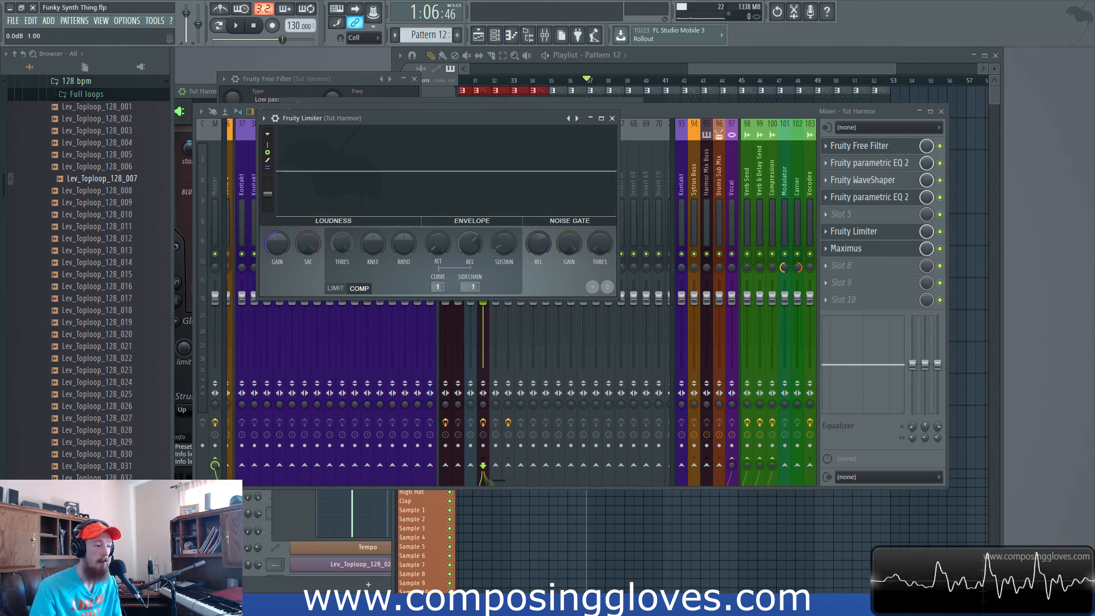
Play from bar 37 to check the signal in the Fruity Limiter, and bring the playlist forward.
{"action": "key", "text": "space"}
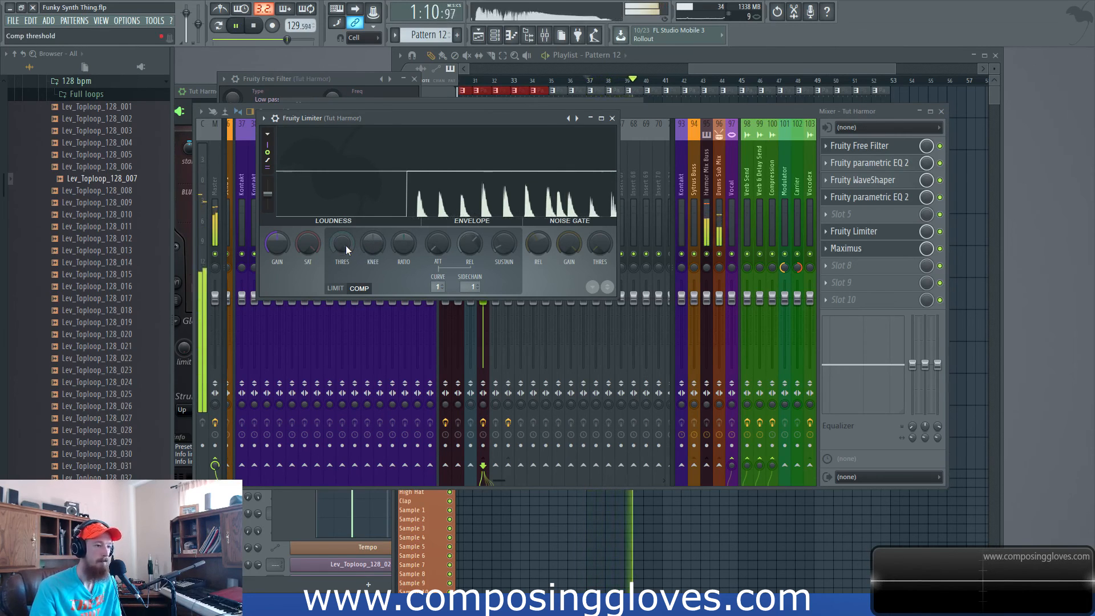
{"action": "key", "text": "space"}
{"action": "left_click", "coordinate": [709, 71]}
{"action": "scroll", "coordinate": [627, 94], "scroll_direction": "up", "scroll_amount": 4}
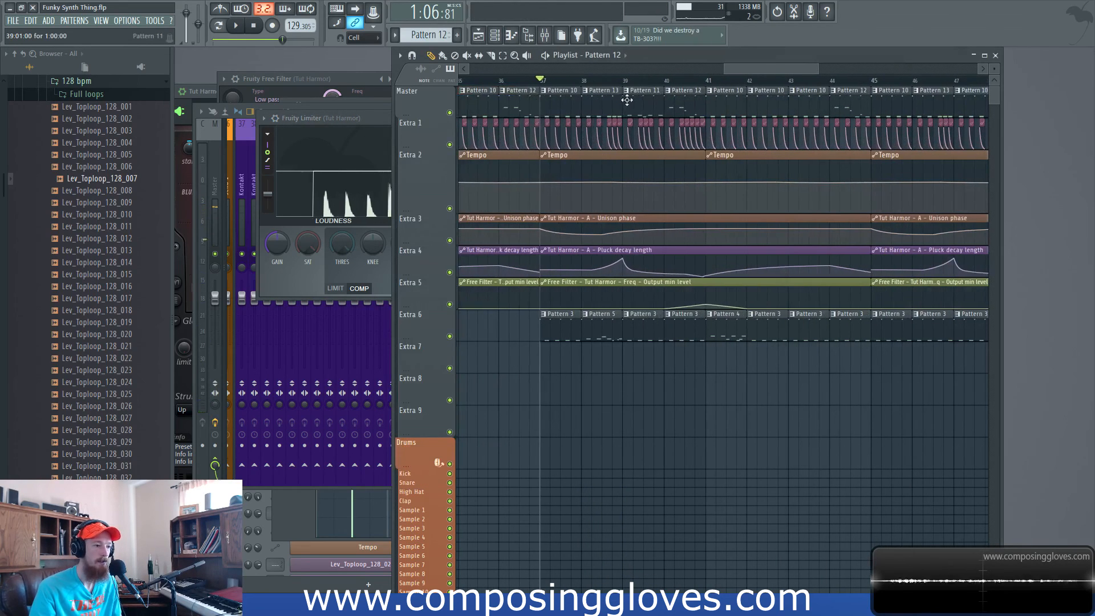
Open Pattern 11's Tut Harmor notes and raise the four A2 notes one octave to A3.
{"action": "key", "text": "space"}
{"action": "key", "text": "space"}
{"action": "double_click", "coordinate": [633, 92]}
{"action": "scroll", "coordinate": [582, 286], "scroll_direction": "up", "scroll_amount": 1}
{"action": "double_click", "coordinate": [367, 358]}
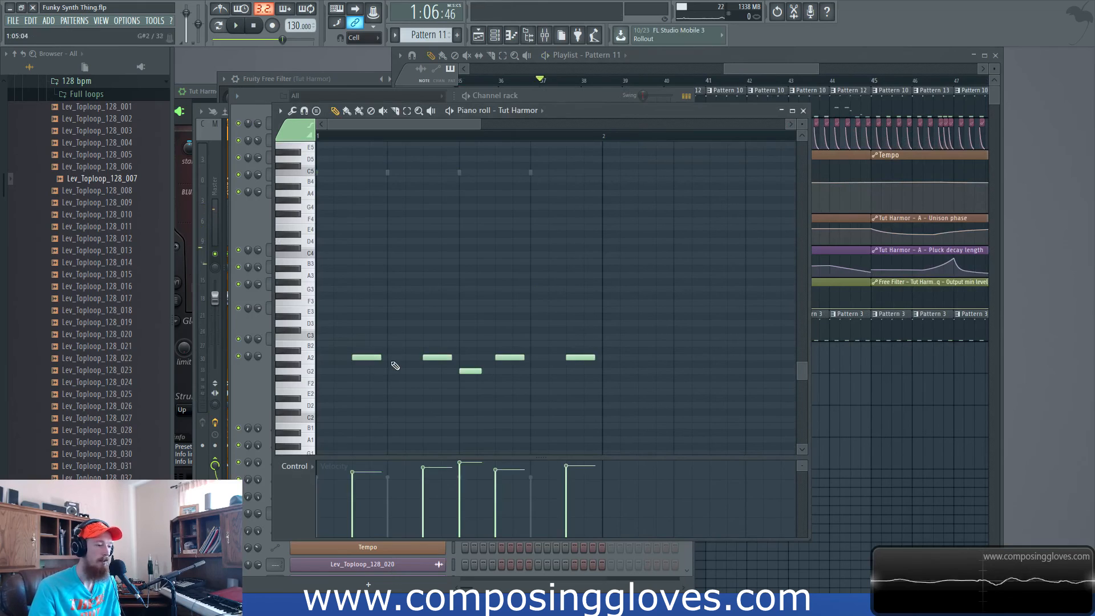
{"action": "key", "text": "ctrl+a"}
{"action": "left_click", "coordinate": [309, 352], "text": "ctrl"}
{"action": "left_click", "coordinate": [309, 359], "text": "ctrl"}
{"action": "left_click_drag", "start_coordinate": [371, 358], "coordinate": [376, 276]}
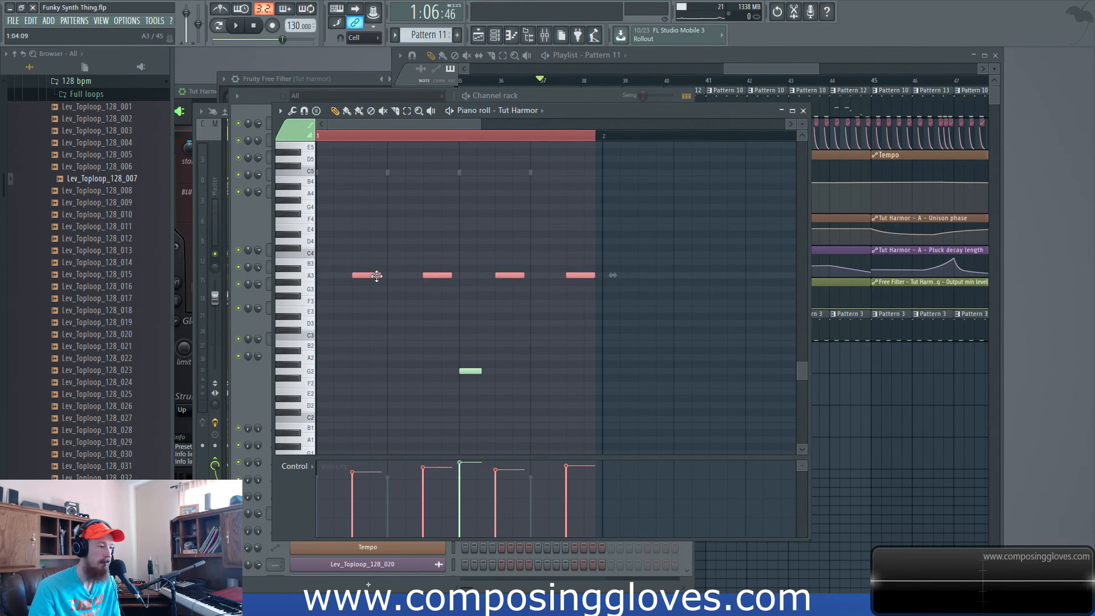
Play the section from bar 37, and open Maximus and Fruity Limiter on the Tut Harmor mixer track.
{"action": "key", "text": "space"}
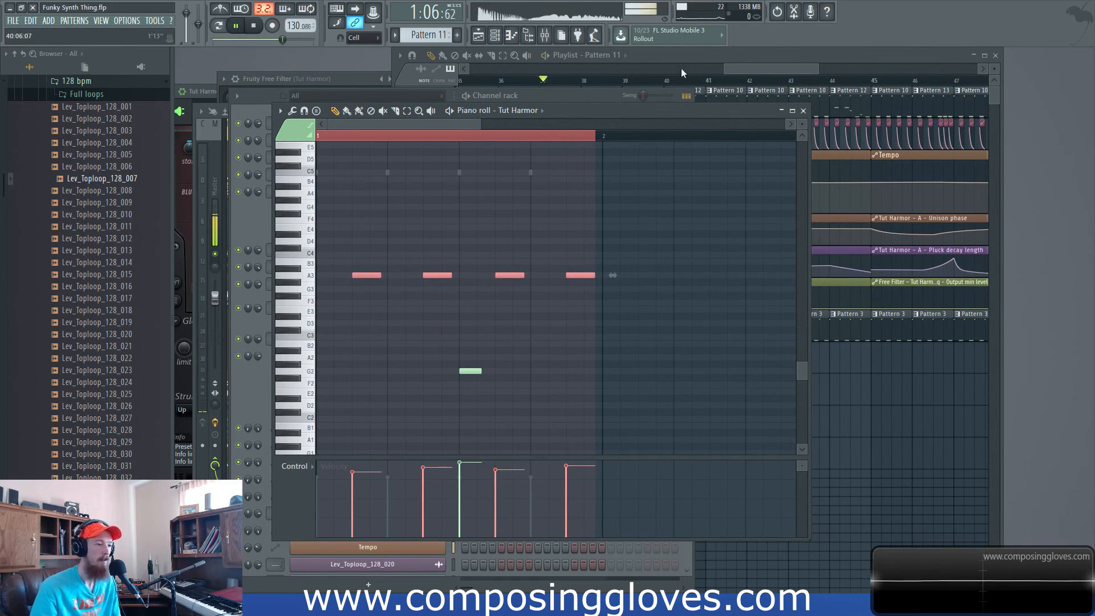
{"action": "left_click", "coordinate": [252, 109]}
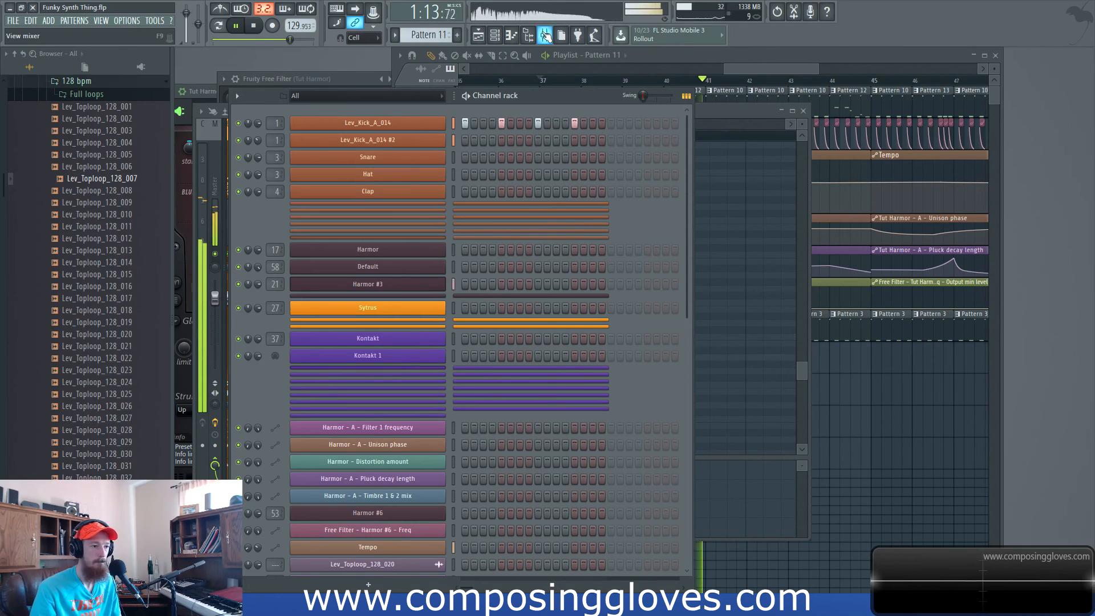
{"action": "left_click", "coordinate": [547, 37]}
{"action": "key", "text": "space"}
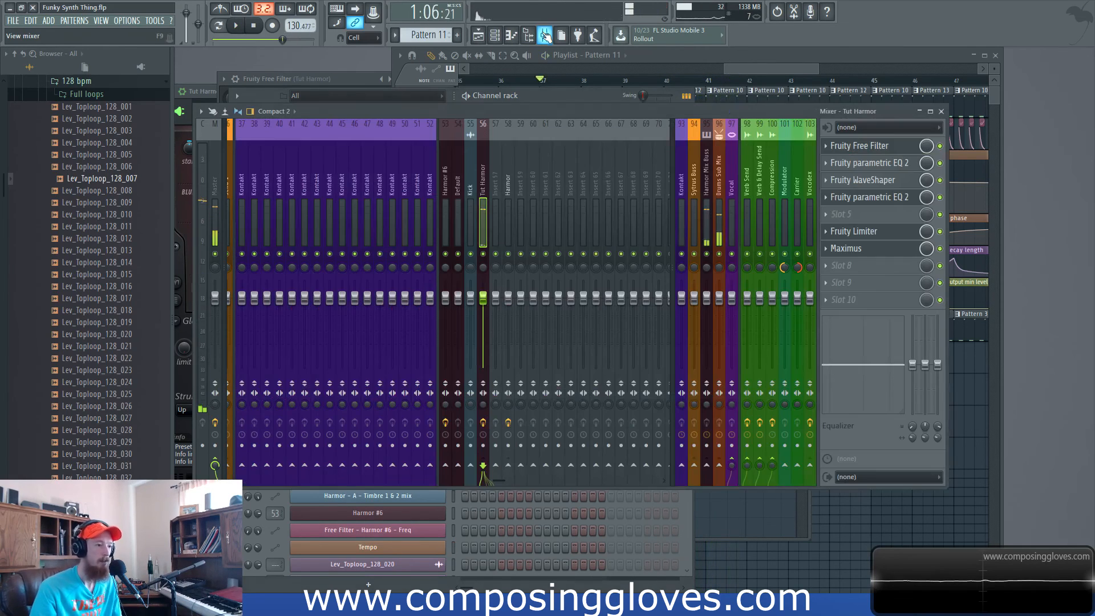
{"action": "left_click", "coordinate": [887, 247]}
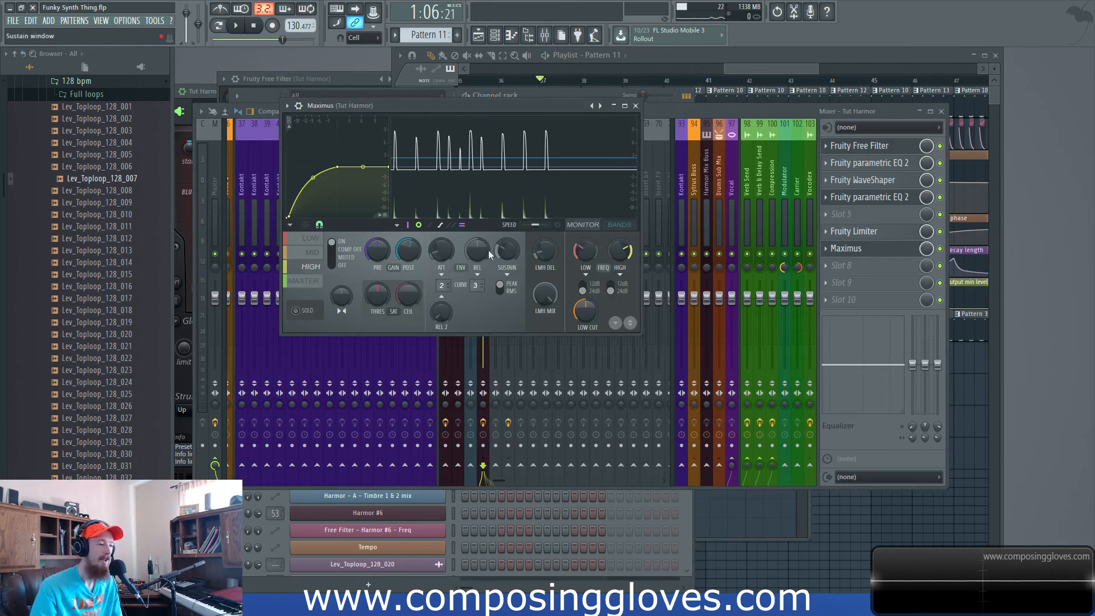
{"action": "left_click", "coordinate": [873, 231]}
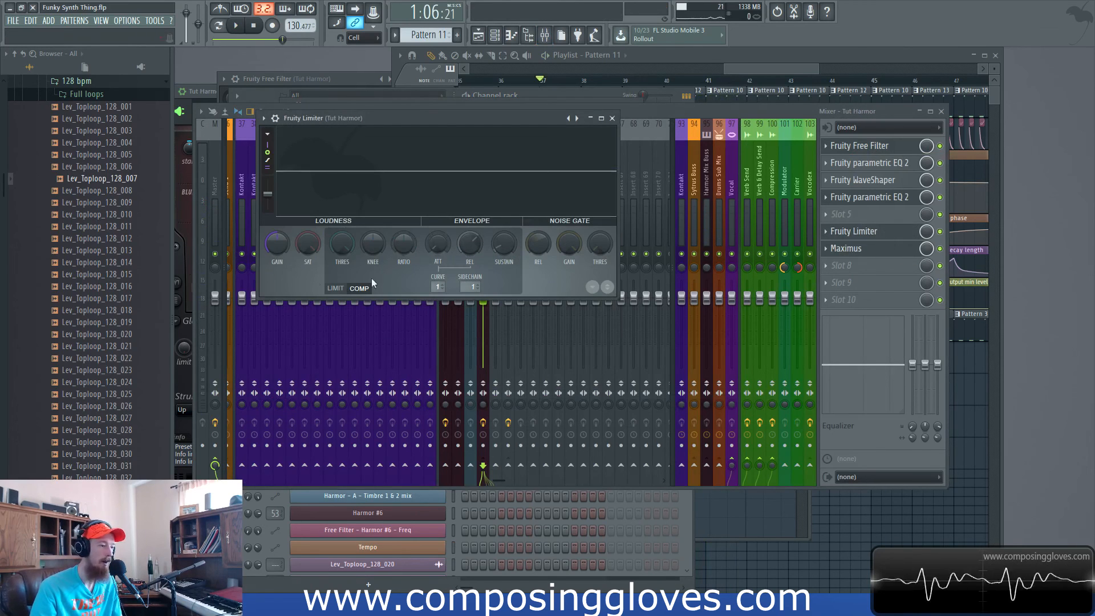
Adjust the Fruity Limiter's threshold, knee, ratio, release and sustain for the kick sidechain, and audition the compression.
{"action": "left_click_drag", "start_coordinate": [344, 246], "coordinate": [372, 225]}
{"action": "key", "text": "space"}
{"action": "key", "text": "space"}
{"action": "left_click_drag", "start_coordinate": [404, 248], "coordinate": [404, 245]}
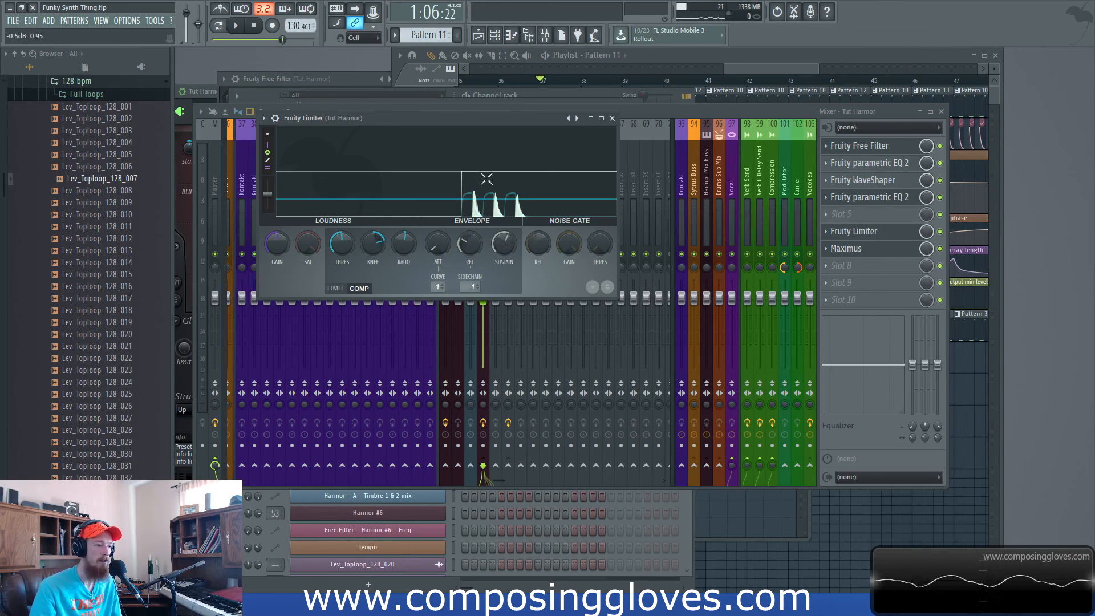
{"action": "key", "text": "space"}
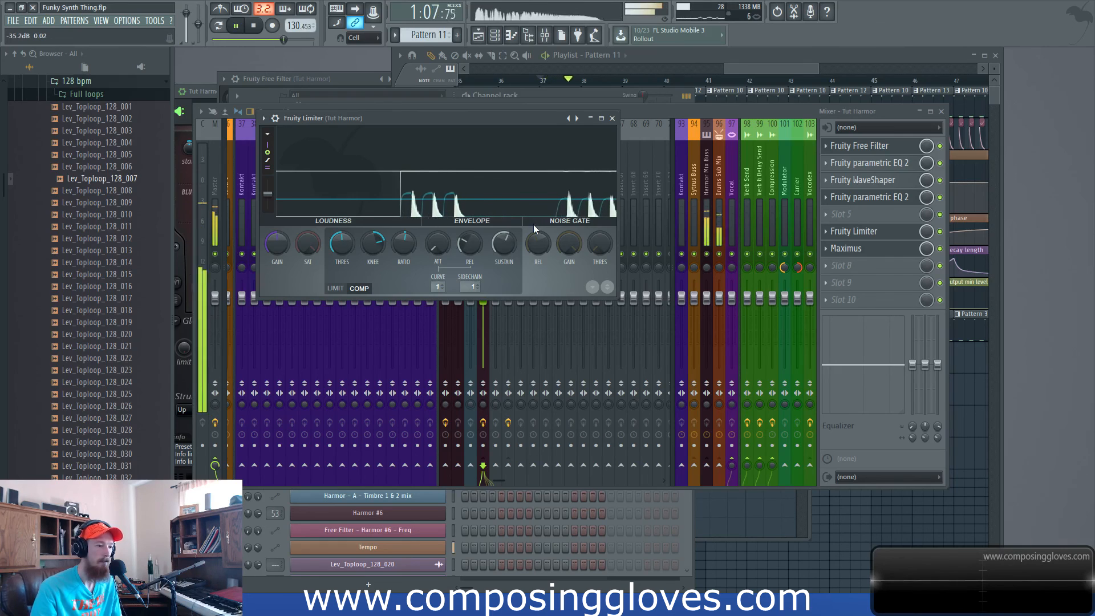
{"action": "key", "text": "space"}
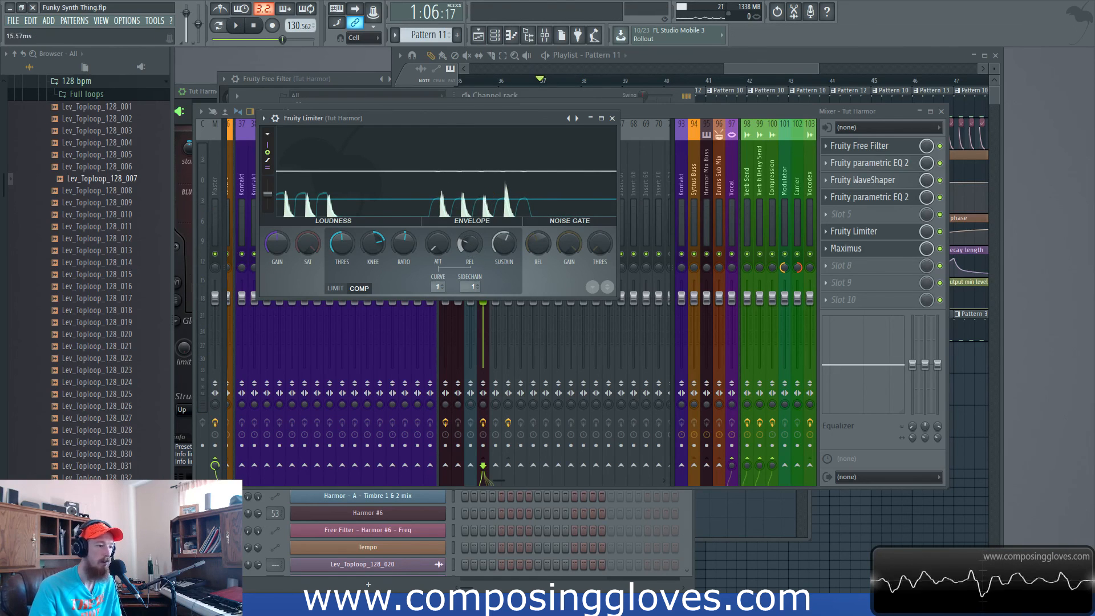
Fine-tune the Fruity Limiter's release, attack, sustain and ratio while the section plays from bar 37.
{"action": "key", "text": "space"}
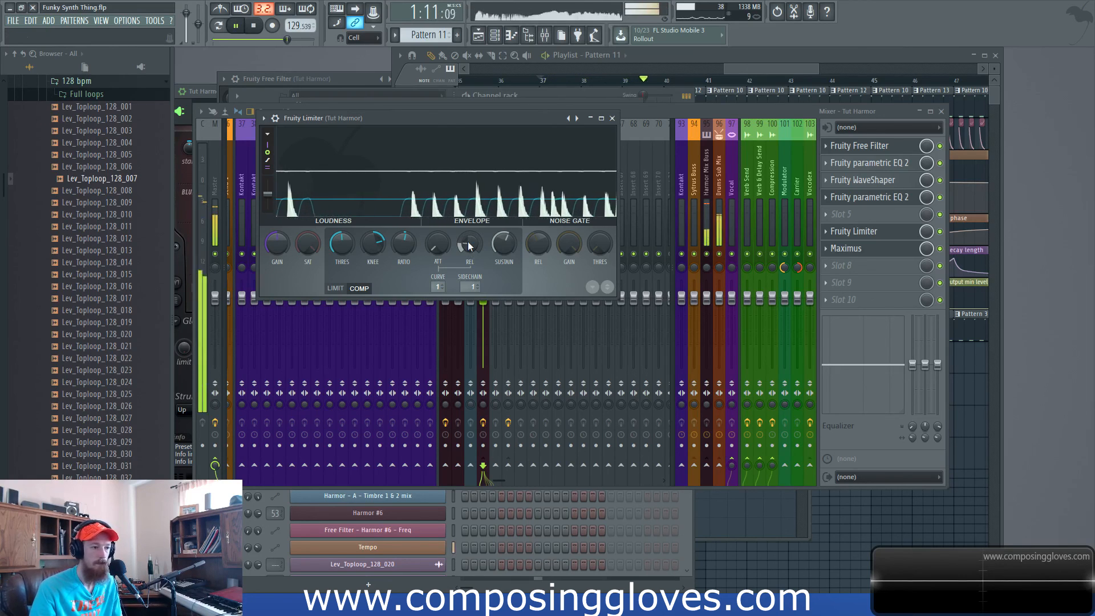
{"action": "left_click_drag", "start_coordinate": [468, 241], "coordinate": [439, 233]}
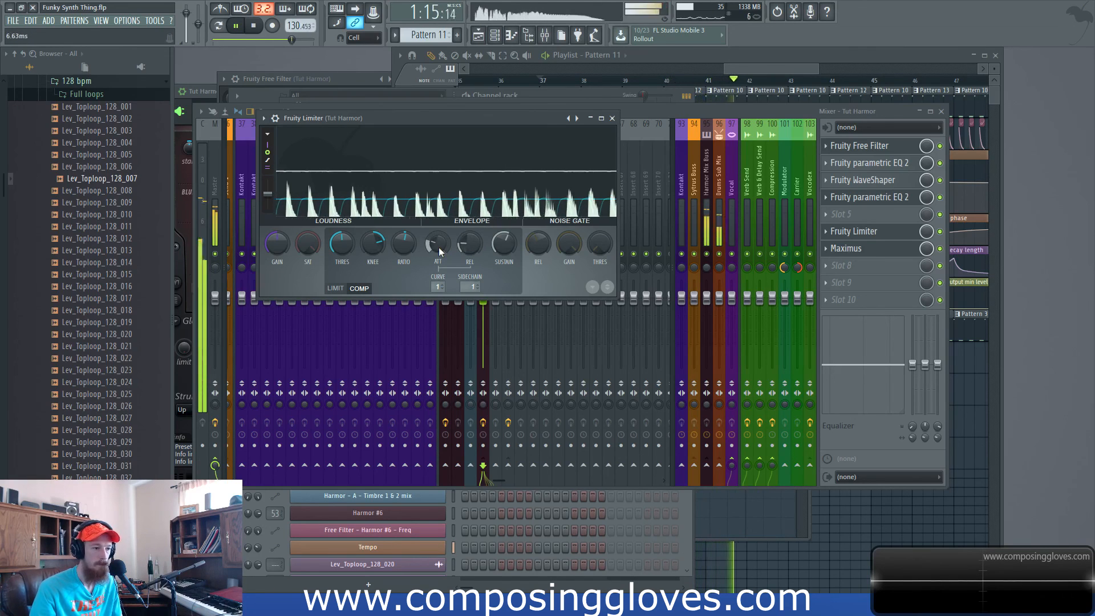
{"action": "left_click_drag", "start_coordinate": [439, 247], "coordinate": [465, 255]}
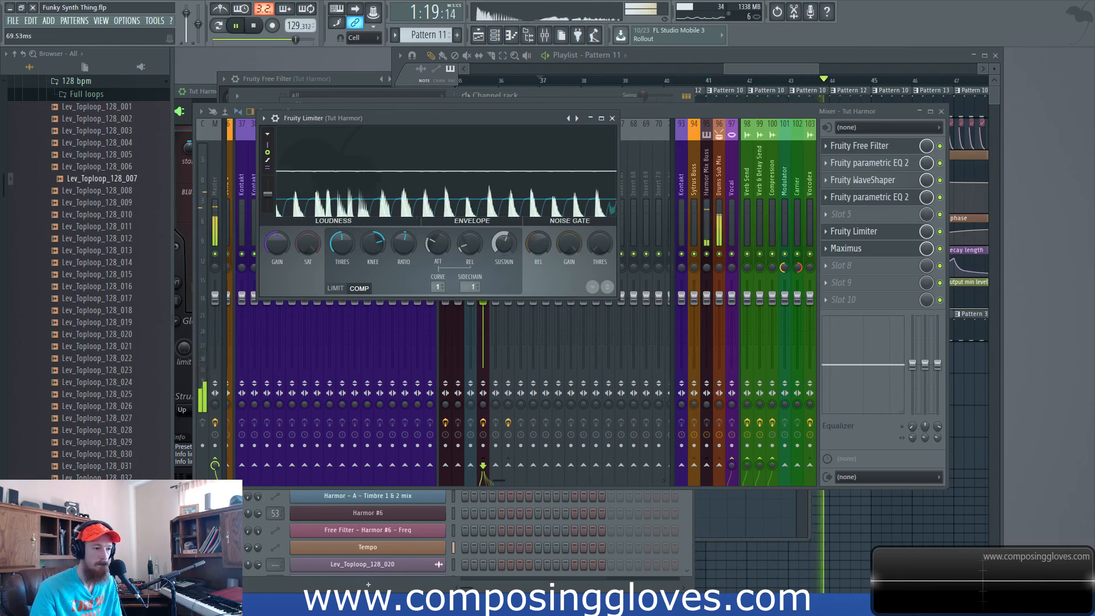
{"action": "left_click_drag", "start_coordinate": [401, 247], "coordinate": [400, 241]}
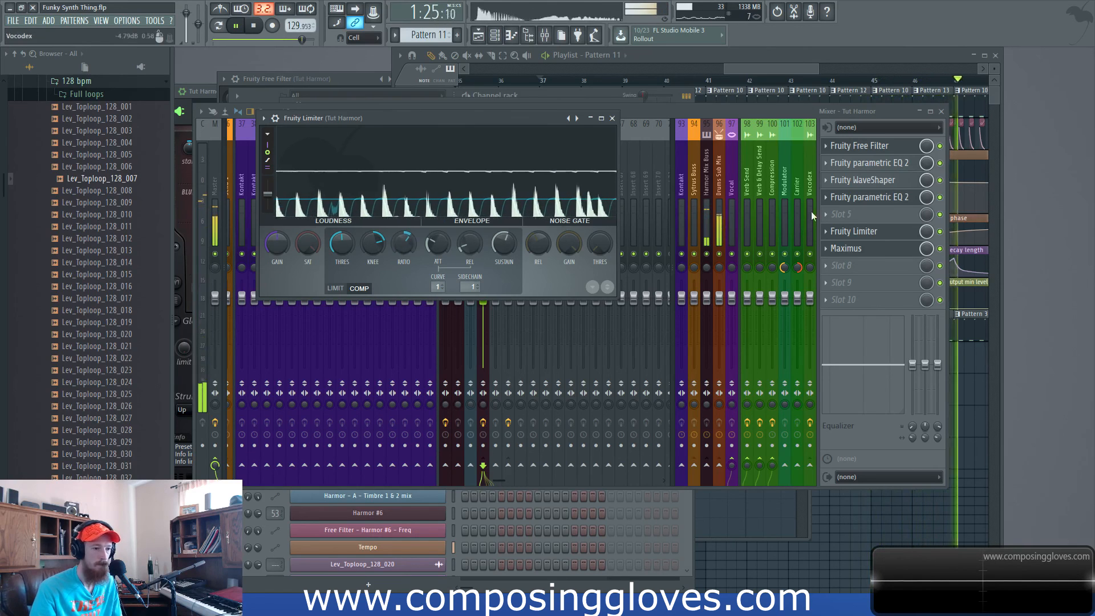
{"action": "key", "text": "space"}
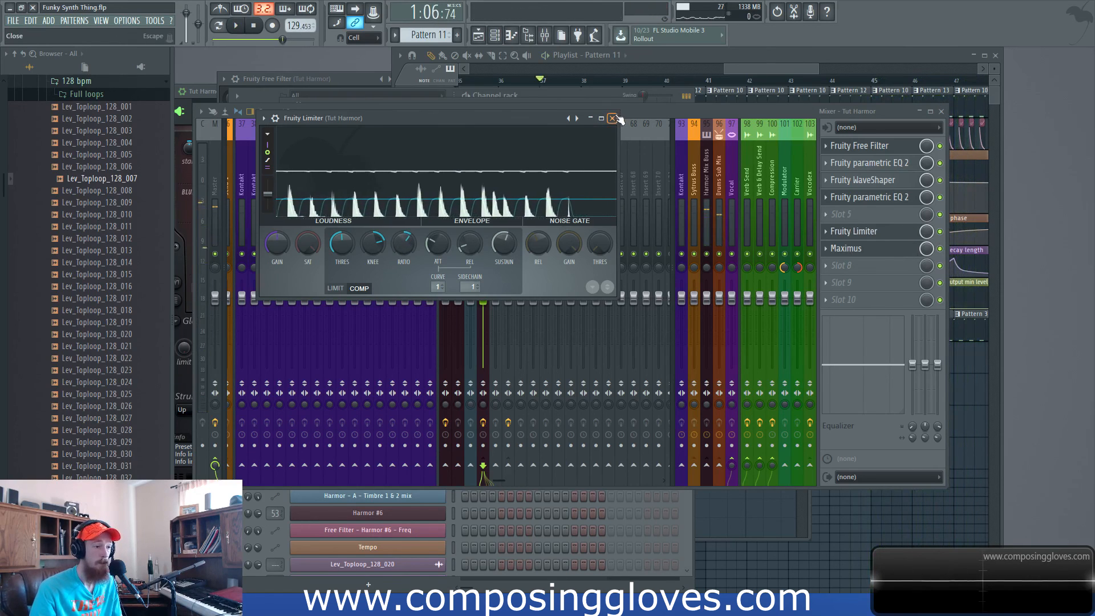
Close the effect windows and compare the bass during playback with the Fruity Limiter bypassed and enabled.
{"action": "left_click", "coordinate": [846, 248]}
{"action": "key", "text": "space"}
{"action": "left_click", "coordinate": [636, 105]}
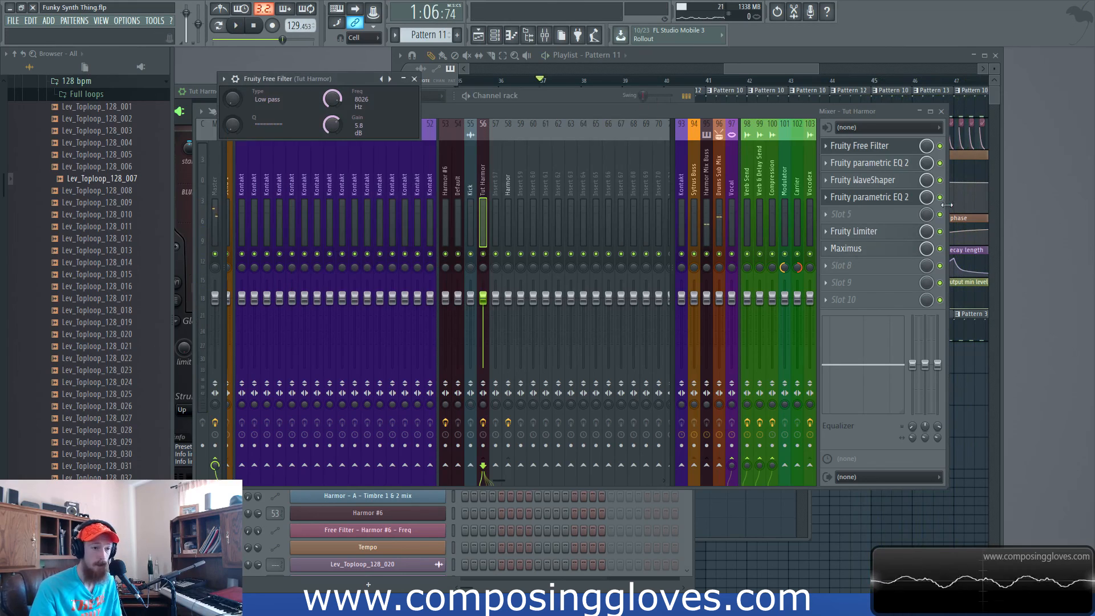
{"action": "left_click", "coordinate": [944, 235]}
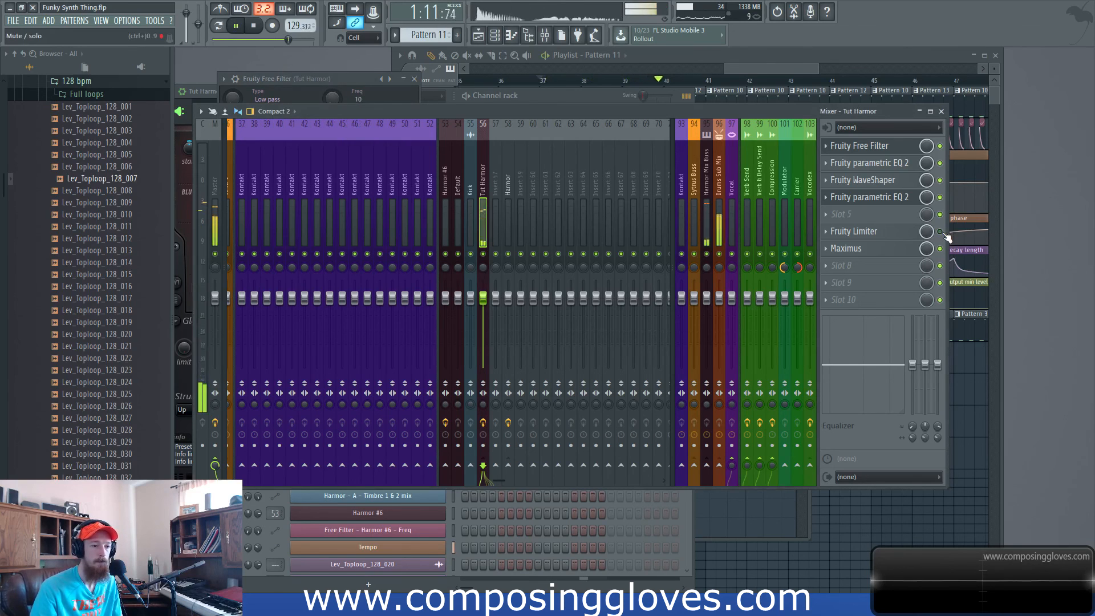
{"action": "key", "text": "space"}
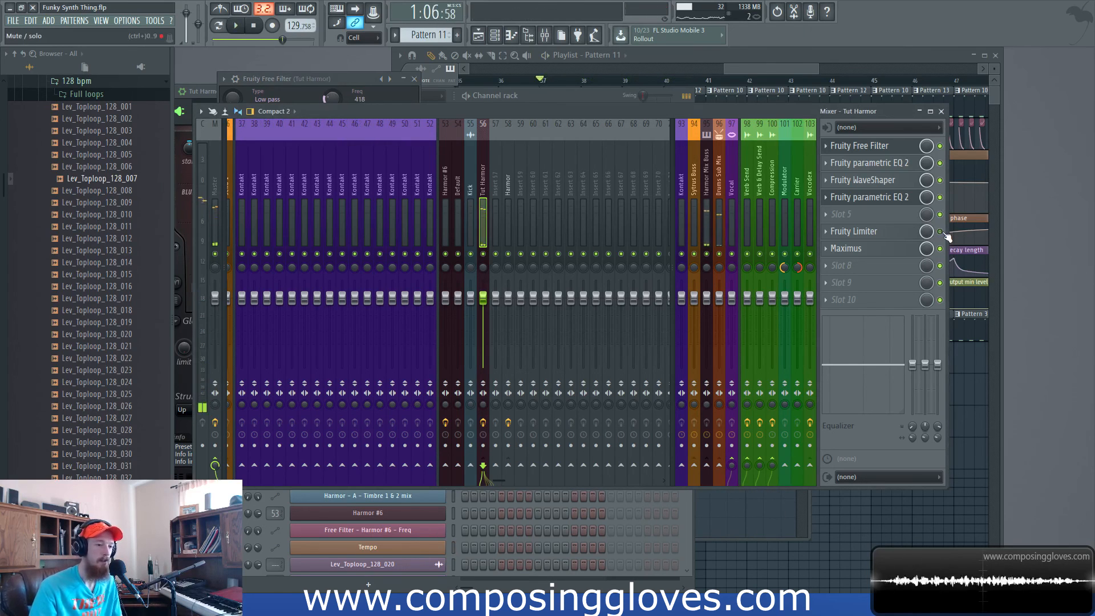
Close the Tut Harmor Free Filter window and move the playlist's playback position to bar 21.
{"action": "left_click_drag", "start_coordinate": [551, 111], "coordinate": [523, 114]}
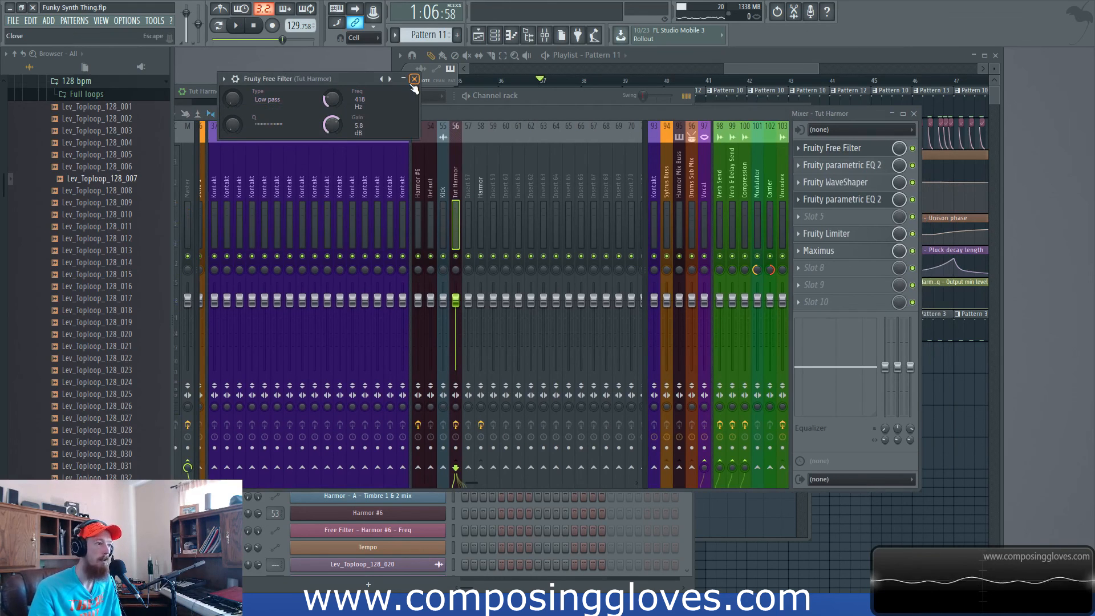
{"action": "left_click", "coordinate": [389, 79]}
{"action": "left_click", "coordinate": [713, 161]}
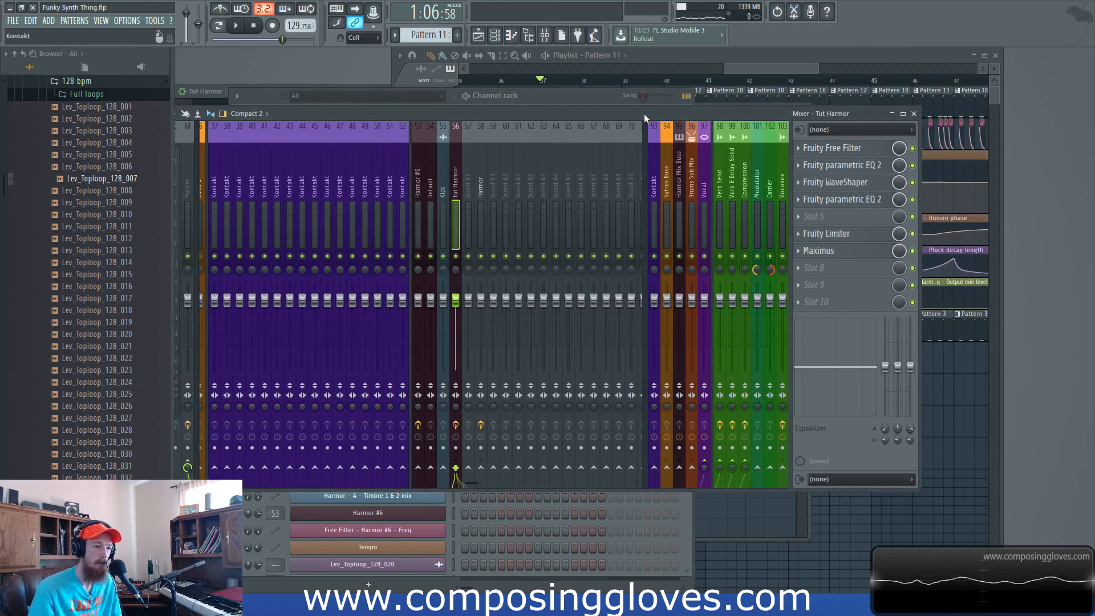
{"action": "left_click_drag", "start_coordinate": [773, 70], "coordinate": [680, 105]}
{"action": "left_click", "coordinate": [618, 80]}
{"action": "scroll", "coordinate": [690, 165], "scroll_direction": "up", "scroll_amount": 4}
Filter the channel rack to the Unsorted group and open the Tut Harmor synth.
{"action": "key", "text": "F6"}
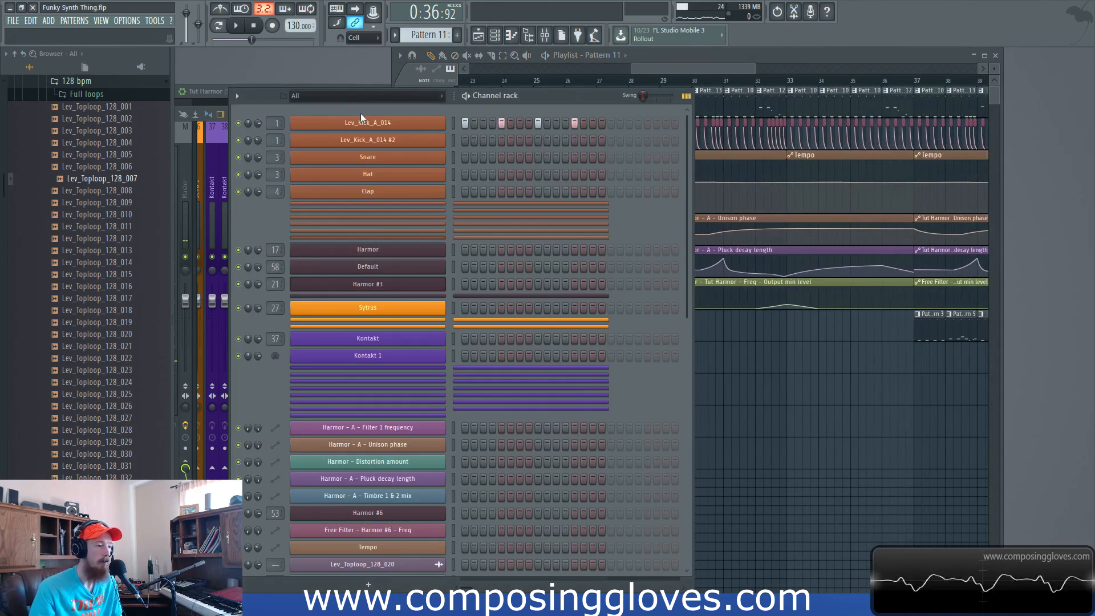
{"action": "left_click", "coordinate": [377, 101]}
{"action": "left_click", "coordinate": [371, 185]}
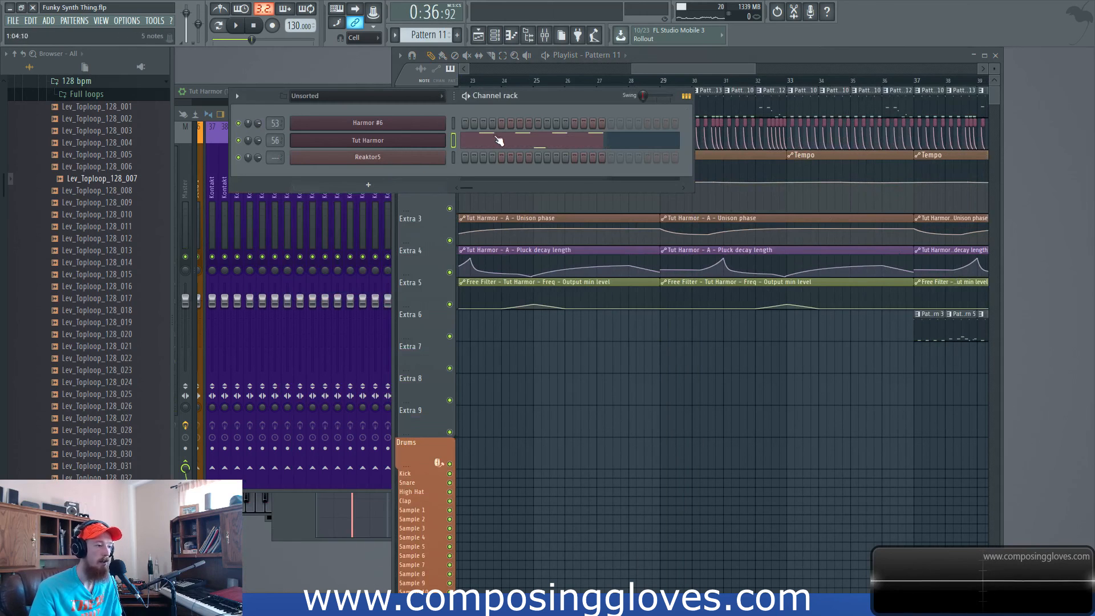
{"action": "left_click", "coordinate": [399, 145]}
{"action": "left_click_drag", "start_coordinate": [500, 122], "coordinate": [639, 98]}
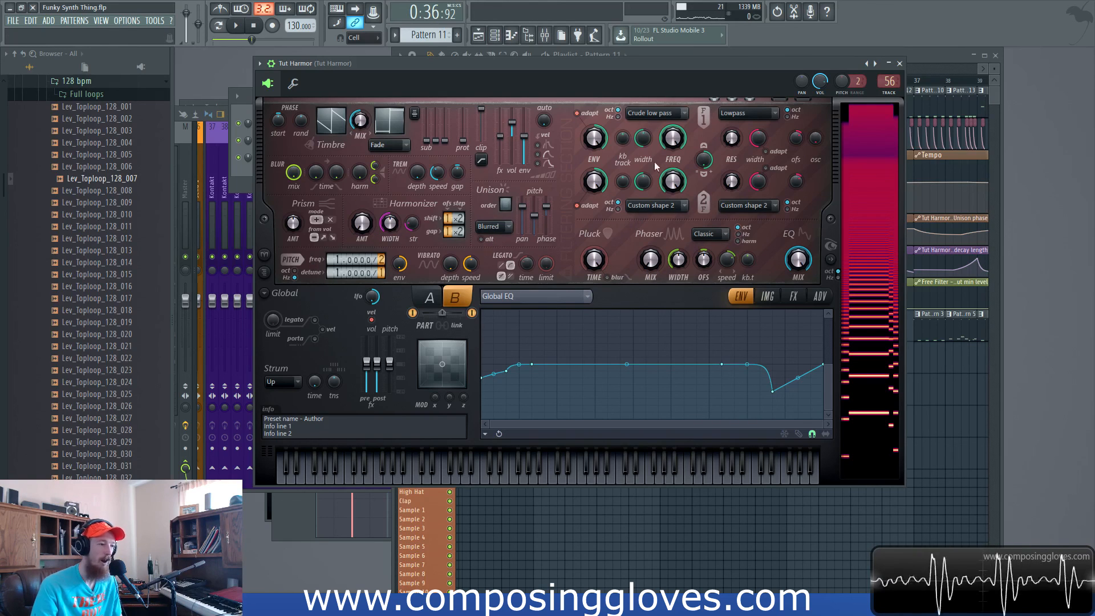
Review the start of the bass section in the playlist around bar 21, and reopen the Tut Harmor synth.
{"action": "left_click", "coordinate": [900, 64]}
{"action": "left_click", "coordinate": [726, 69]}
{"action": "left_click_drag", "start_coordinate": [706, 71], "coordinate": [669, 77]}
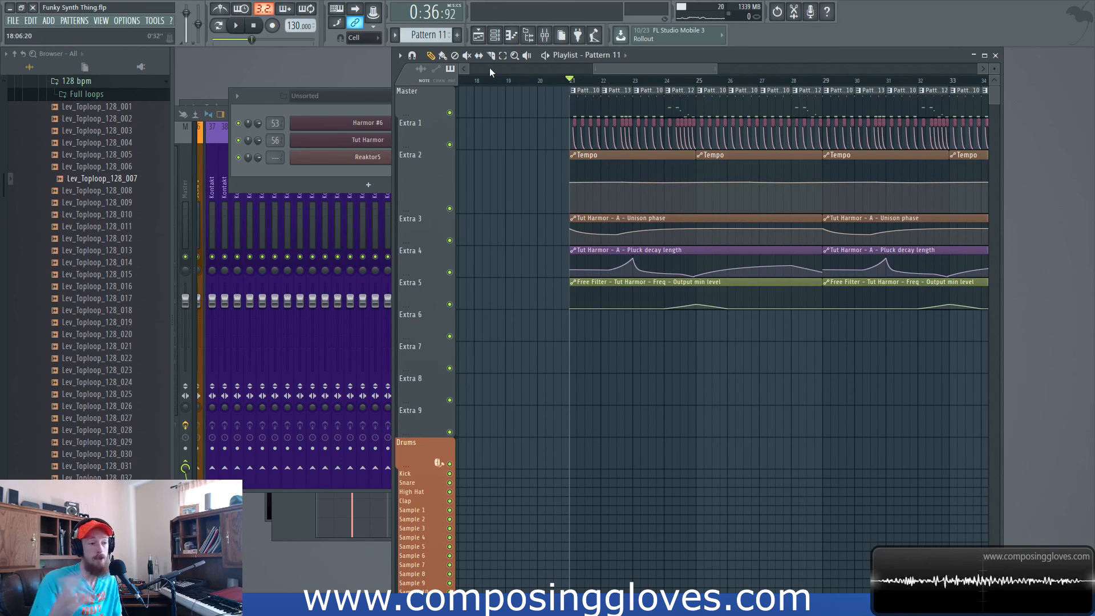
{"action": "left_click", "coordinate": [375, 144]}
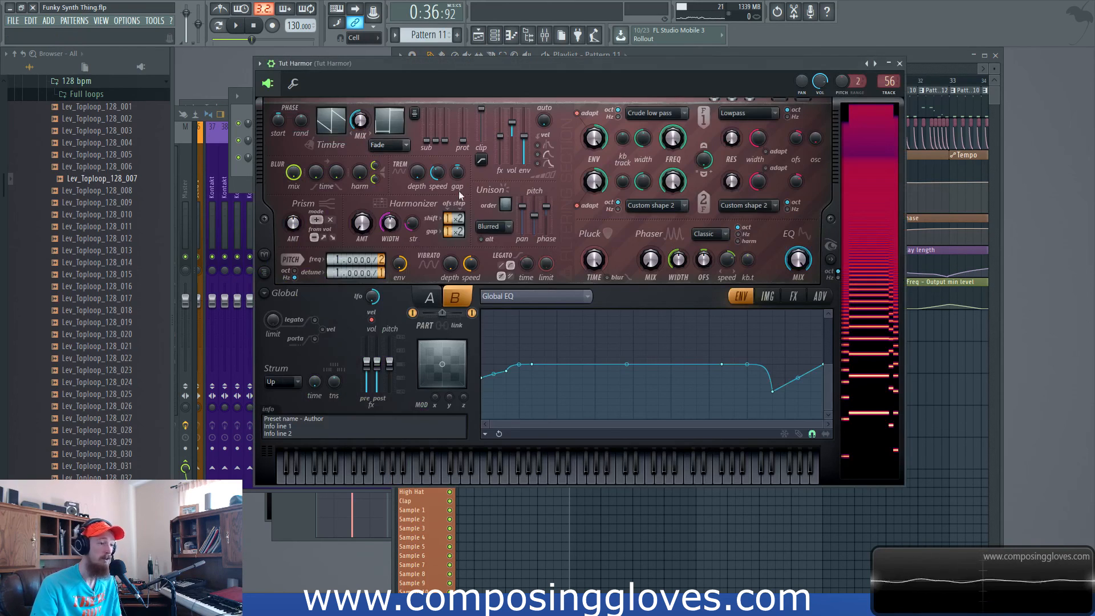
Bring the channel rack forward and look through the plugins available for a new channel.
{"action": "left_click", "coordinate": [238, 107]}
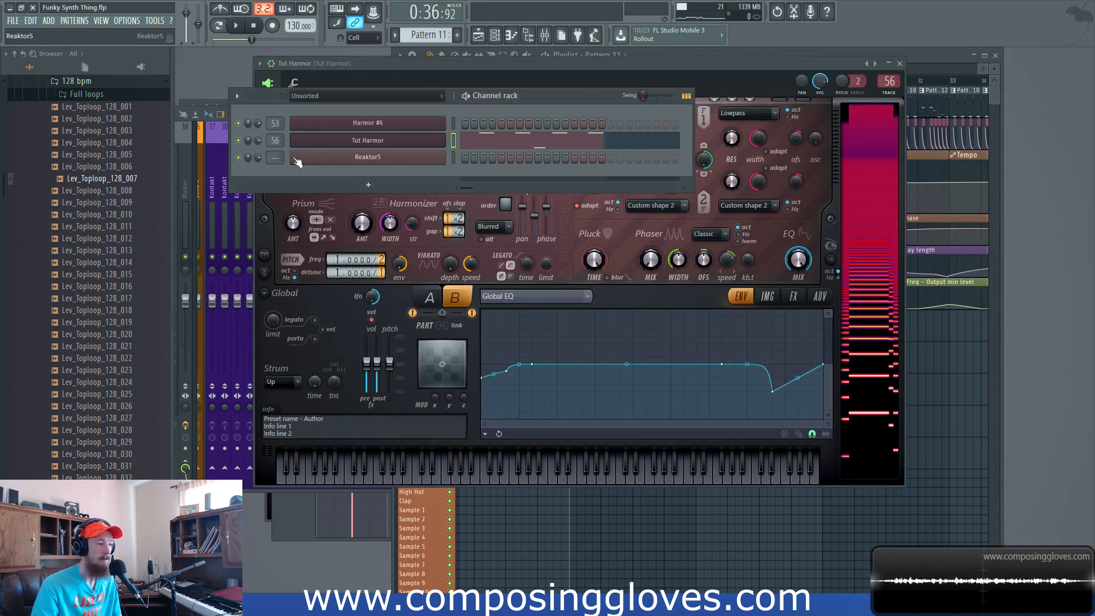
{"action": "left_click", "coordinate": [380, 186]}
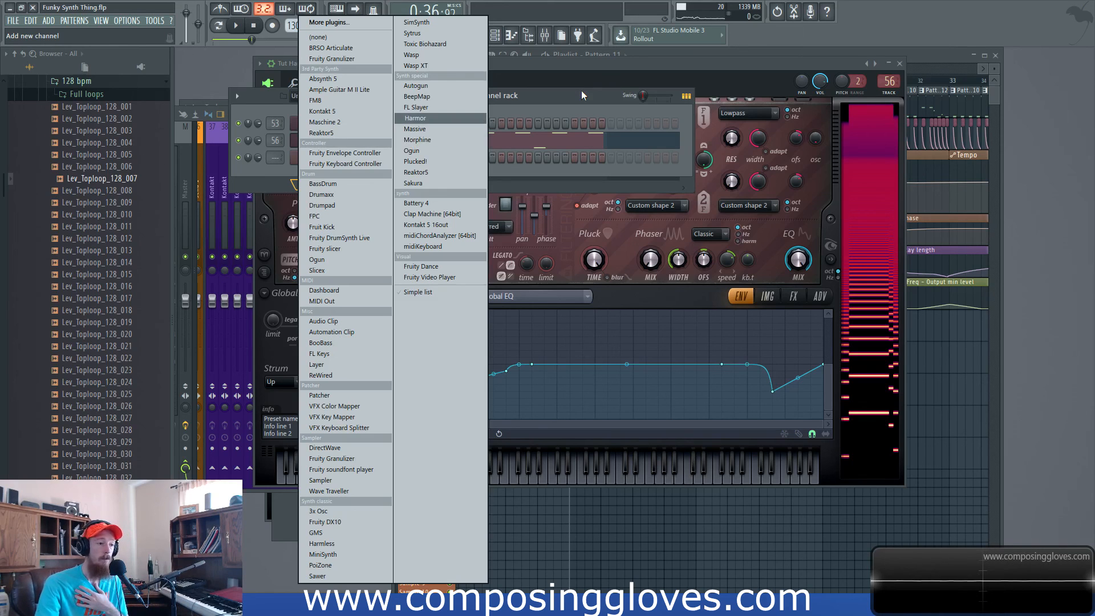
{"action": "left_click", "coordinate": [575, 105]}
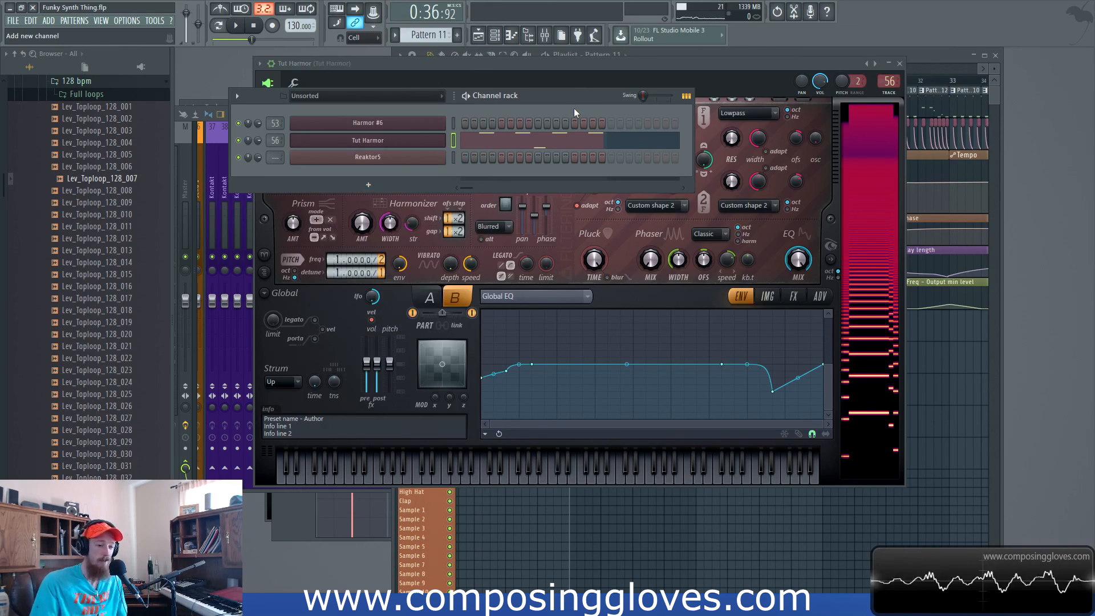